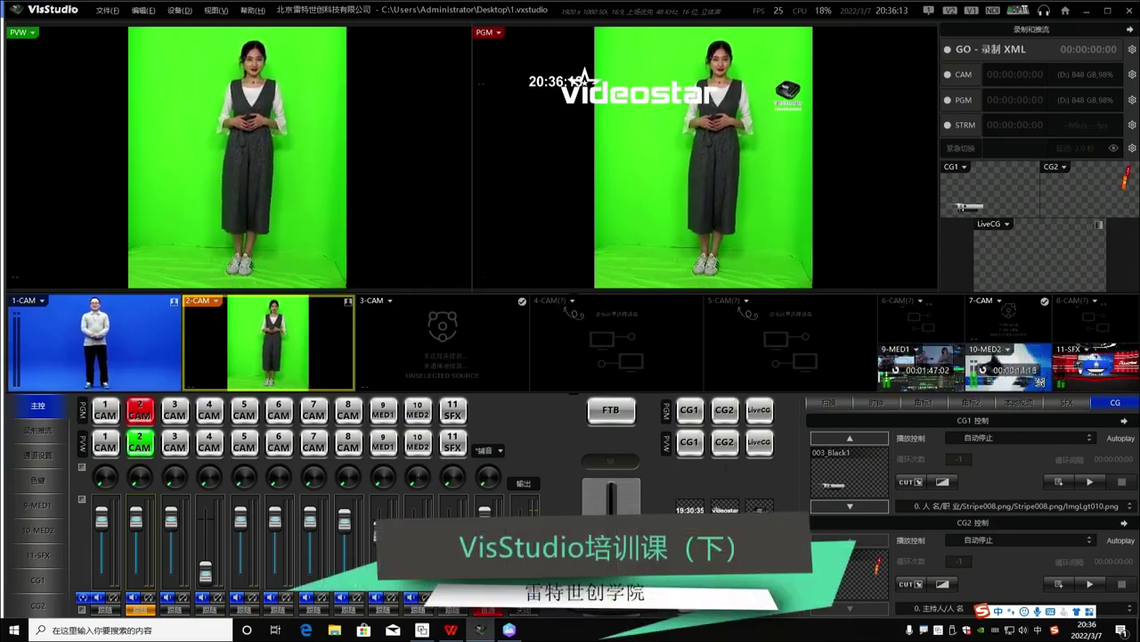
Review the recording and streaming page's options for adding a stream address, and view the channel settings of 2-CAM.
{"action": "left_click", "coordinate": [38, 431]}
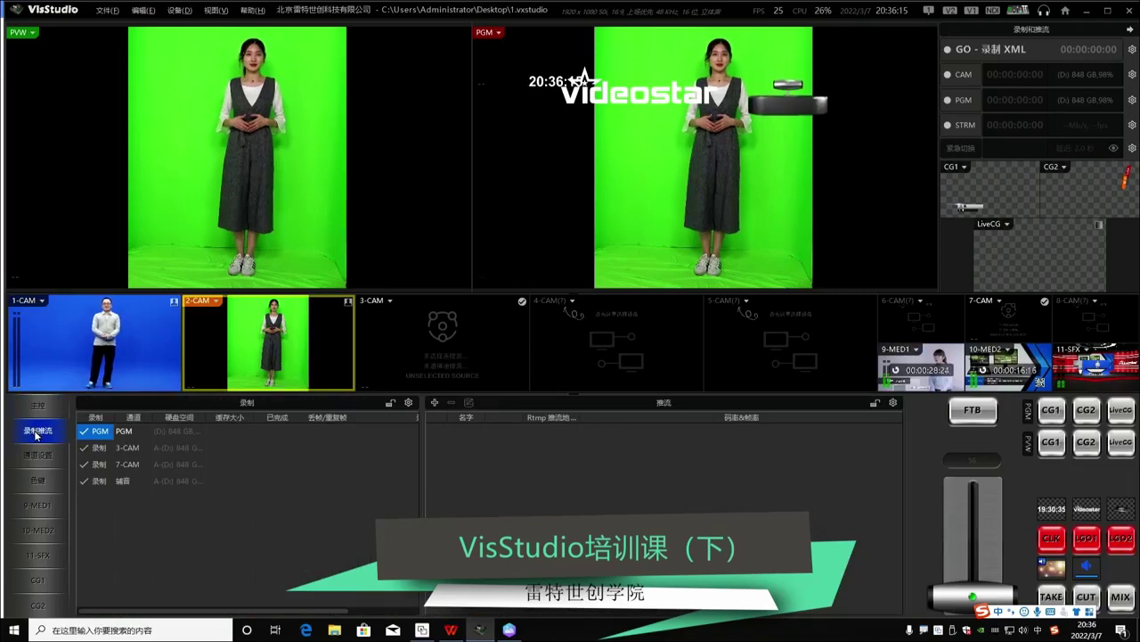
{"action": "left_click", "coordinate": [434, 403]}
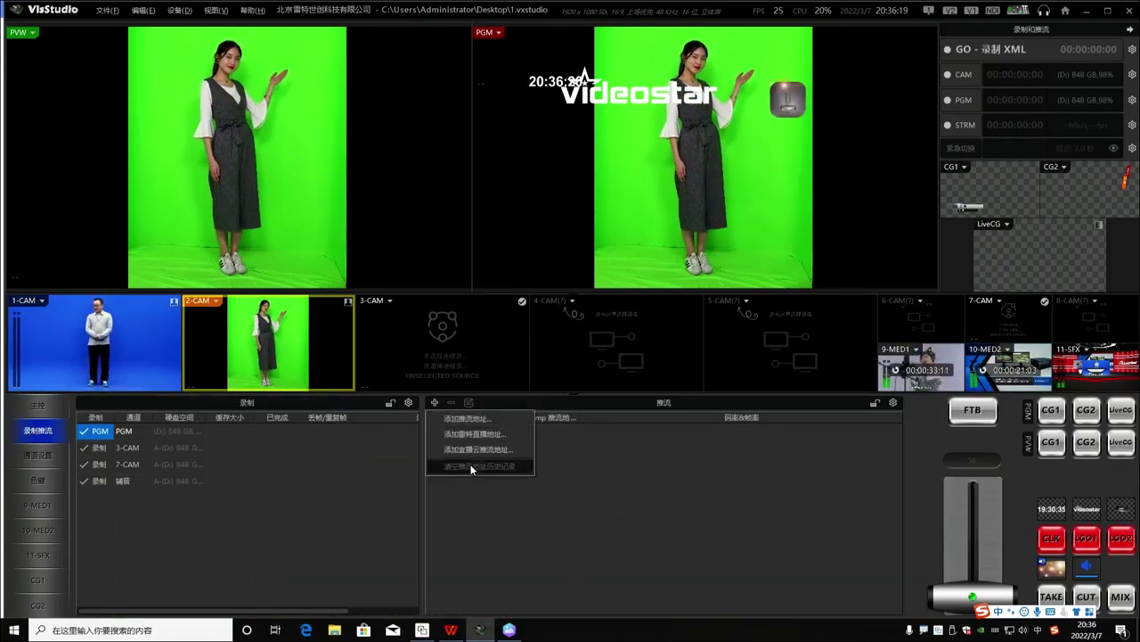
{"action": "left_click", "coordinate": [596, 497]}
{"action": "left_click", "coordinate": [27, 455]}
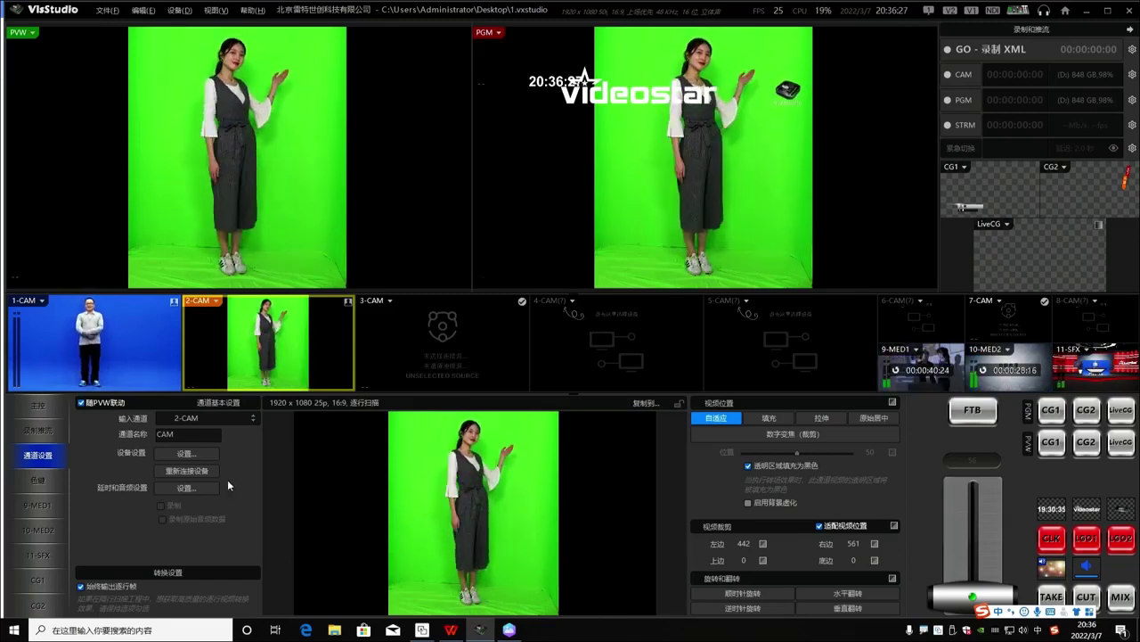
Chroma-key the blue background out of 1-CAM, link it to background 9 instead of 10, and put 1-CAM on program.
{"action": "left_click", "coordinate": [38, 480]}
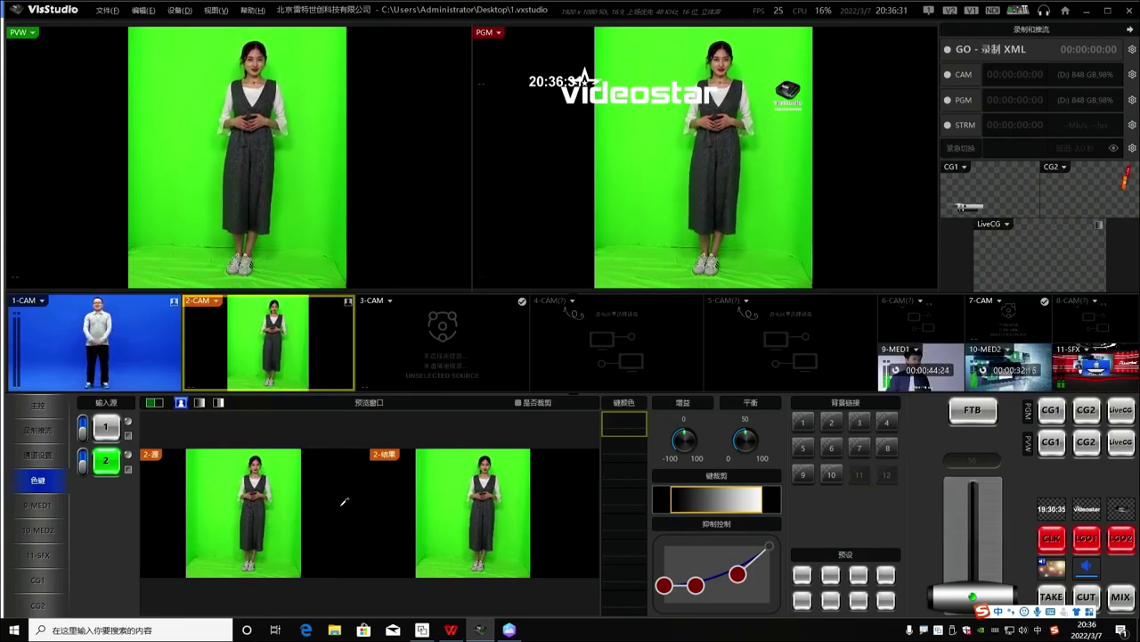
{"action": "left_click", "coordinate": [93, 332]}
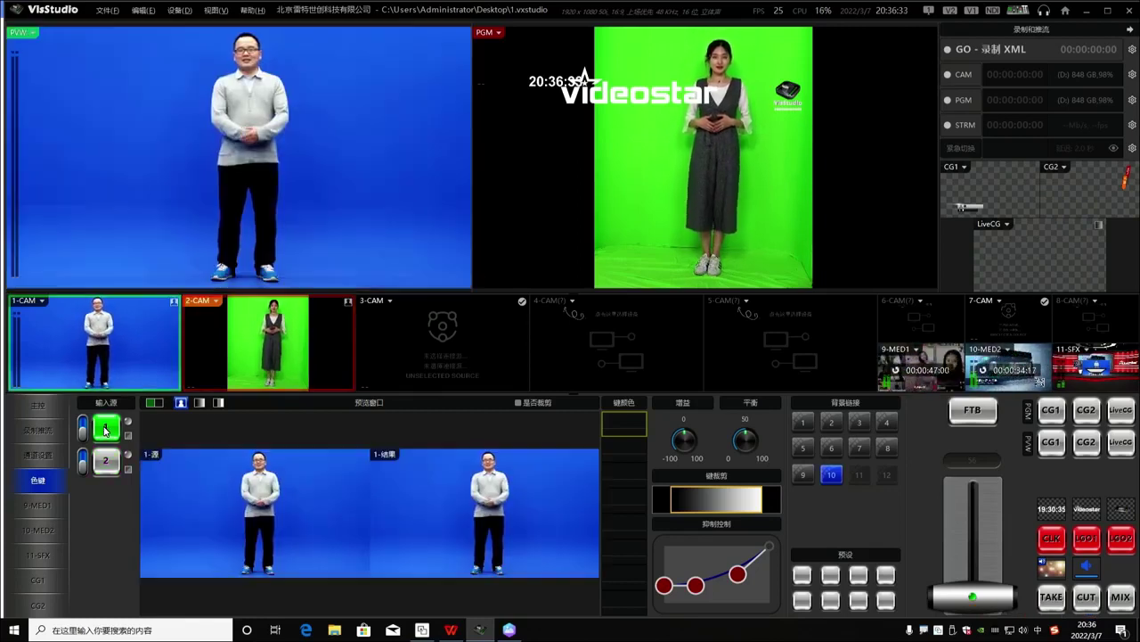
{"action": "left_click", "coordinate": [831, 473]}
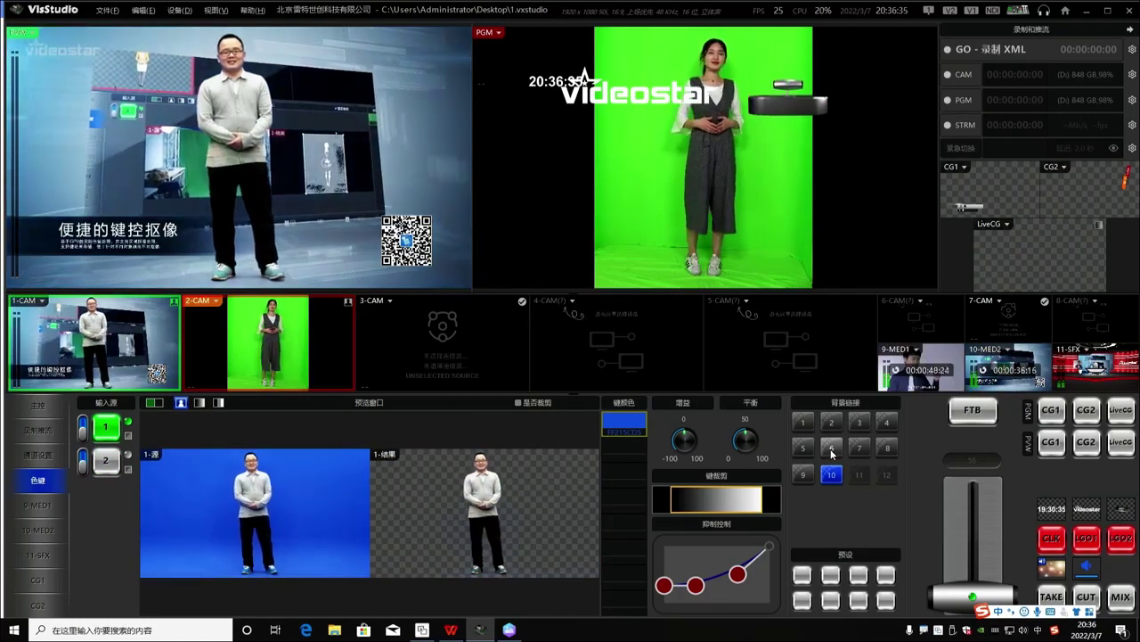
{"action": "left_click", "coordinate": [809, 476]}
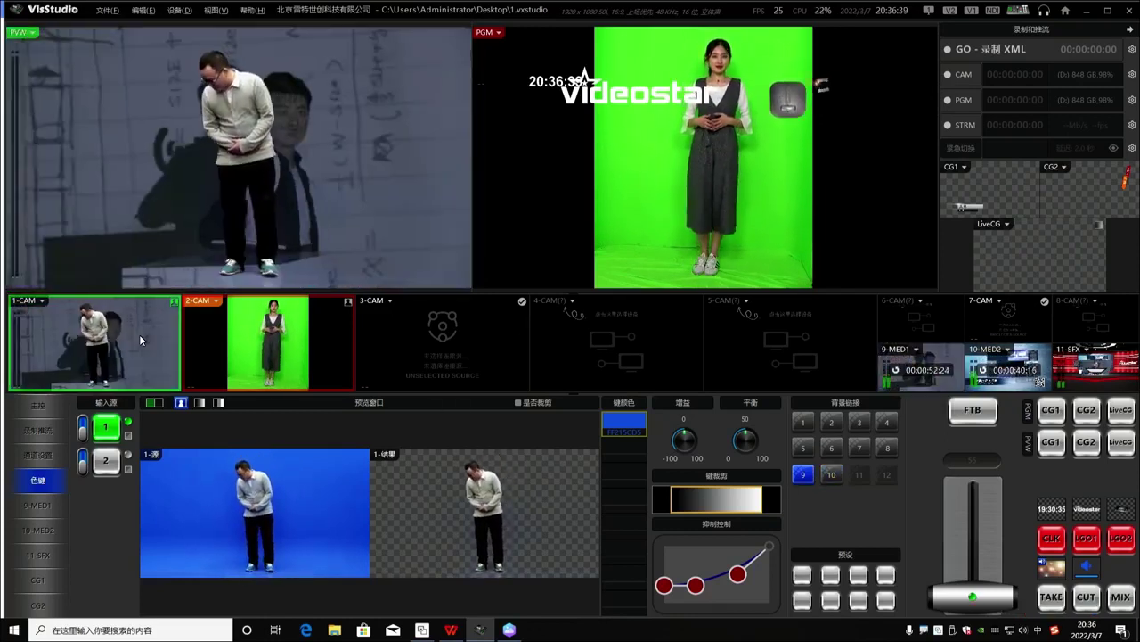
{"action": "left_click", "coordinate": [139, 335]}
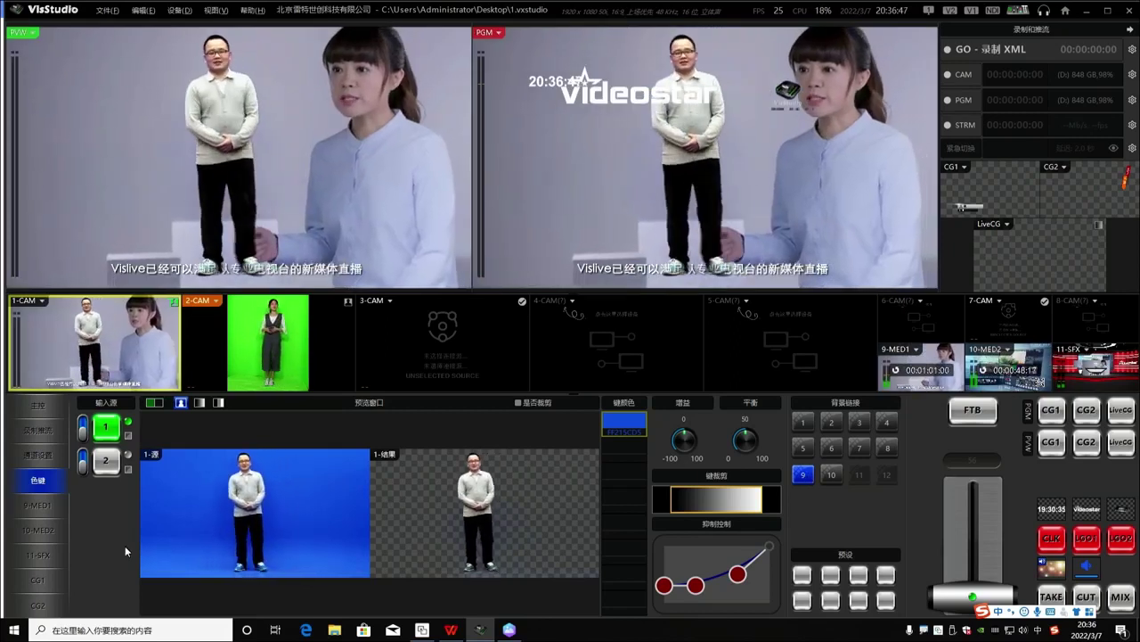
Look over the 9-MED1 media playlist and the 11-SFX virtual scene settings.
{"action": "left_click", "coordinate": [37, 505]}
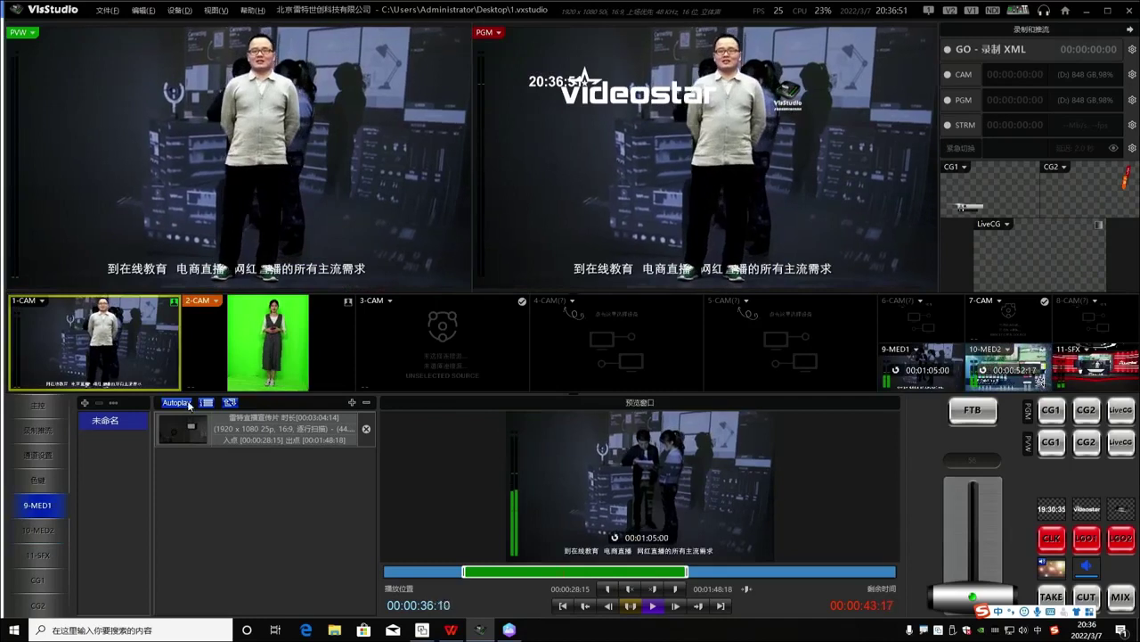
{"action": "left_click", "coordinate": [45, 558]}
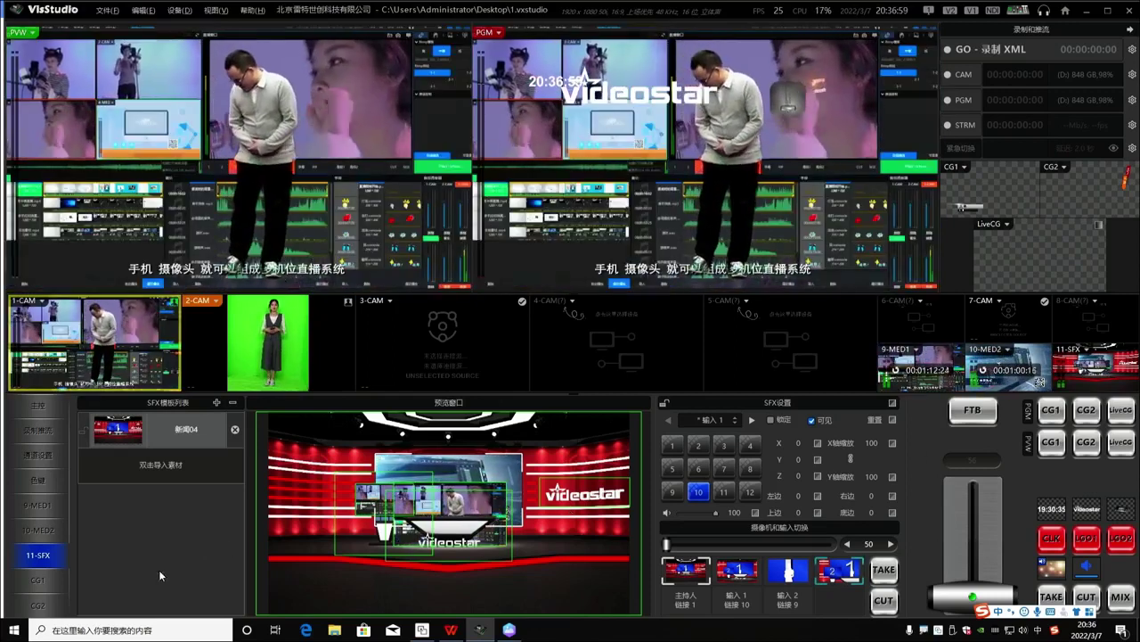
Play the caption template 003_Black1 on CG1 and the template HD002 on CG2 over the program output.
{"action": "left_click", "coordinate": [37, 581]}
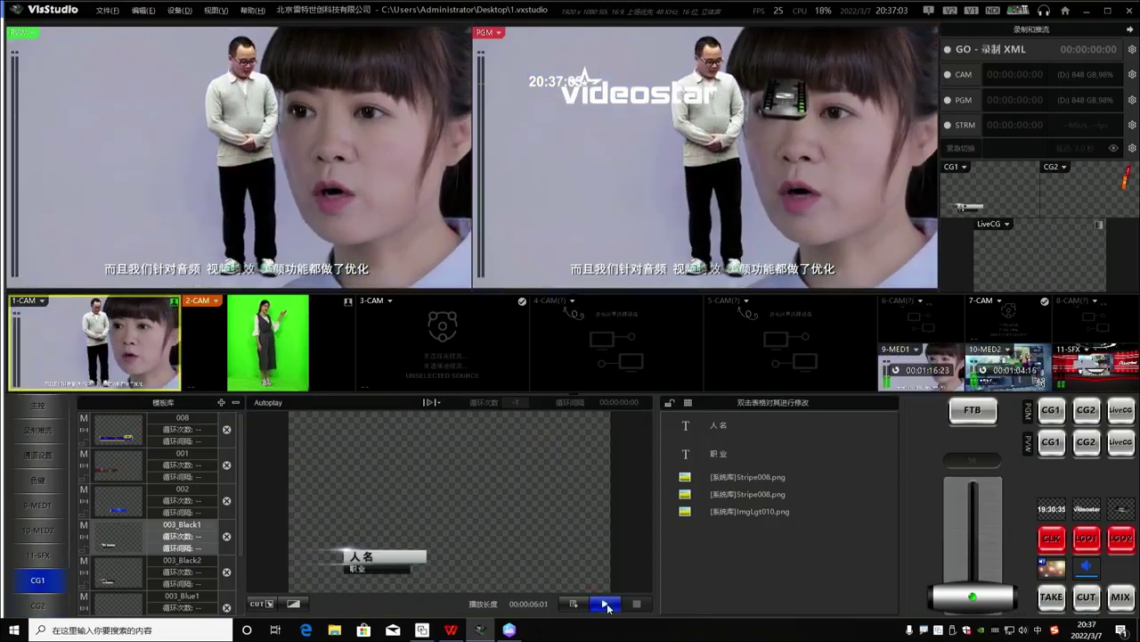
{"action": "left_click", "coordinate": [604, 603]}
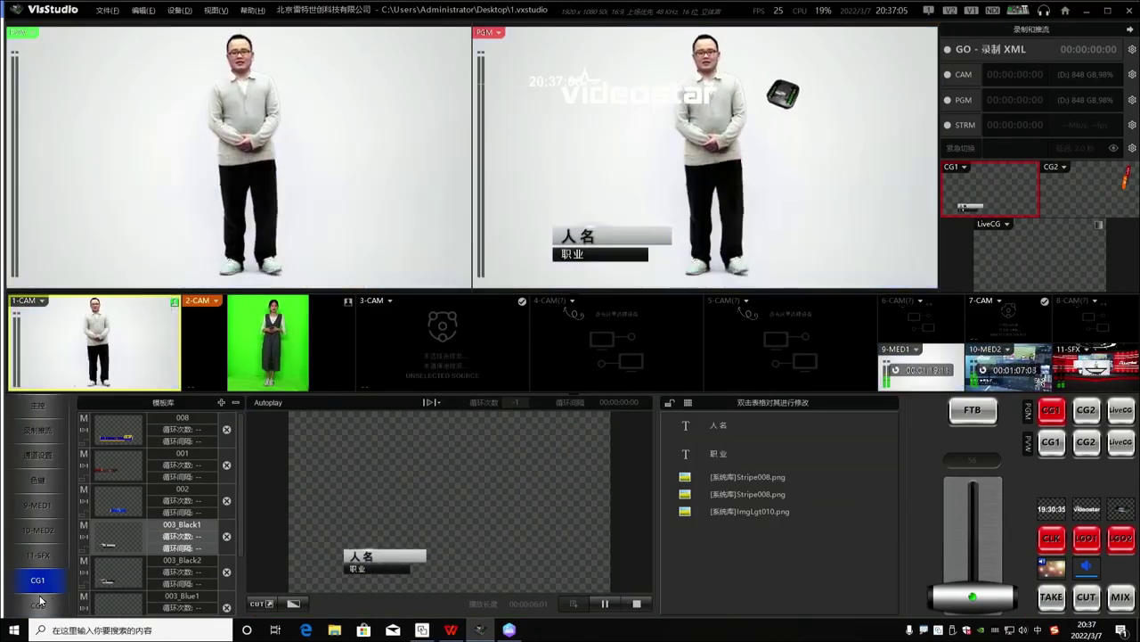
{"action": "left_click", "coordinate": [38, 605]}
{"action": "left_click", "coordinate": [603, 604]}
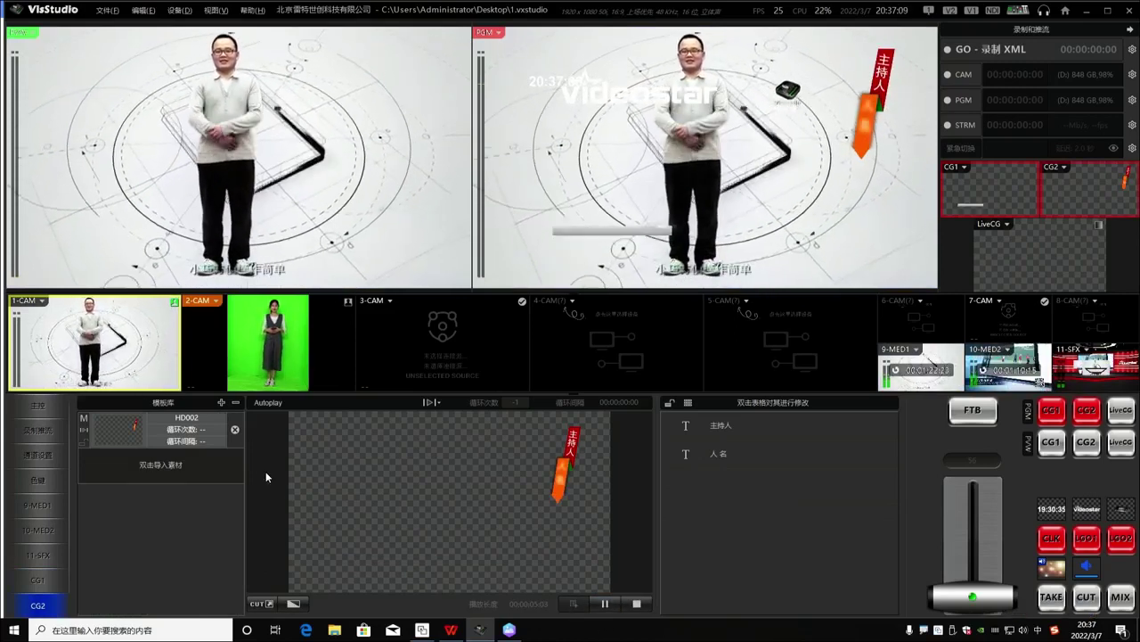
Switch to the training outline document in WPS and highlight the second lesson's item "SFX 虚拟场景使用".
{"action": "left_click", "coordinate": [1089, 13]}
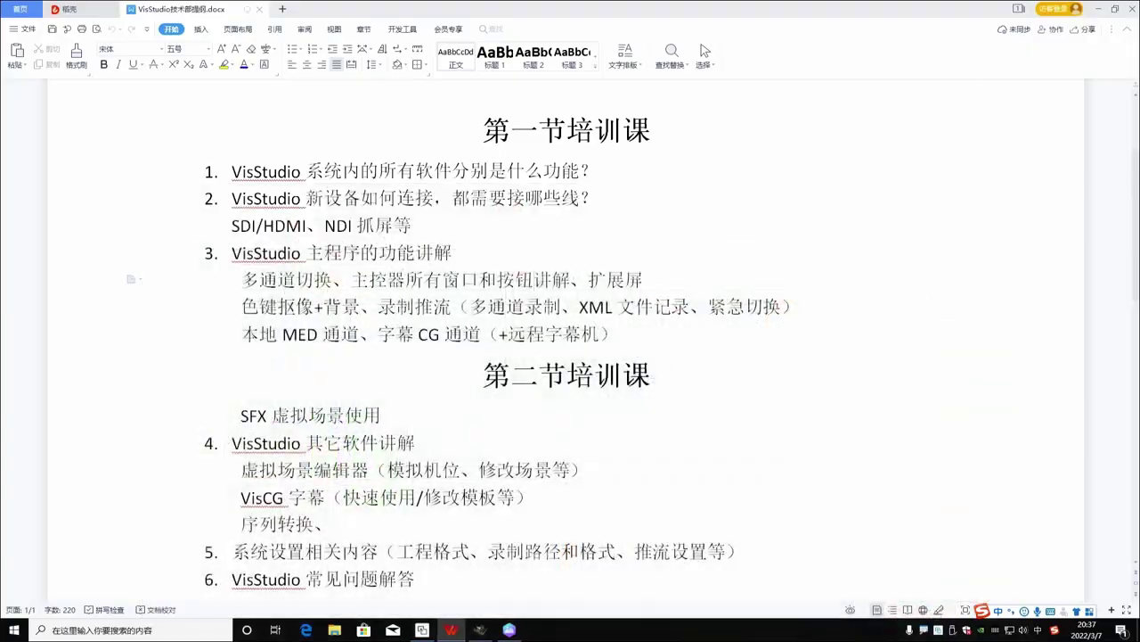
{"action": "left_click", "coordinate": [482, 374]}
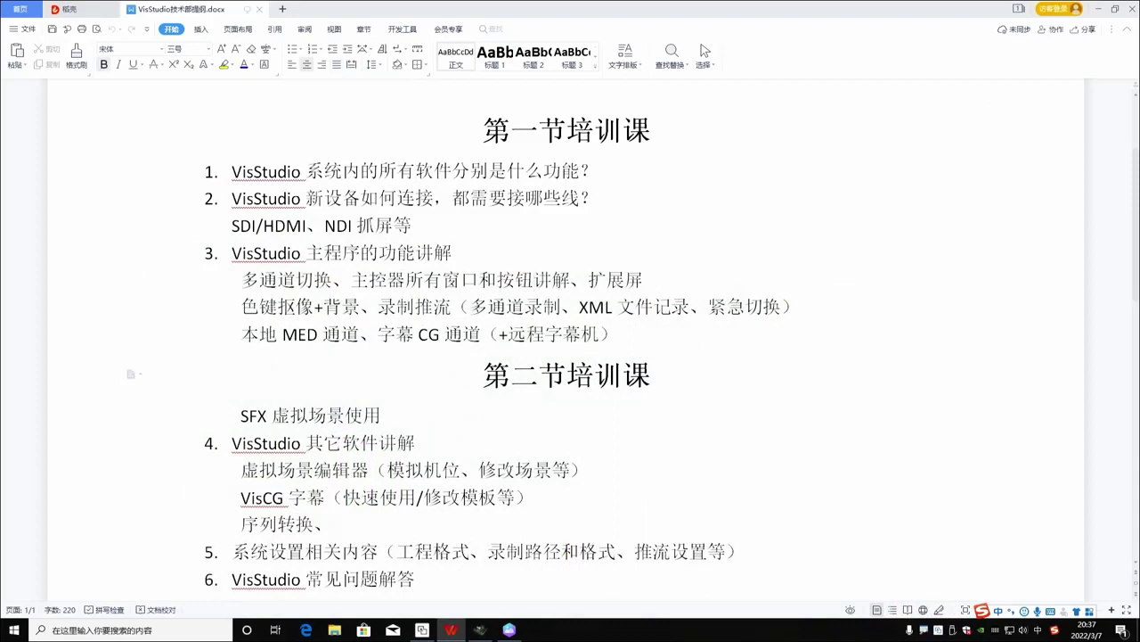
{"action": "left_click_drag", "start_coordinate": [241, 416], "coordinate": [391, 418]}
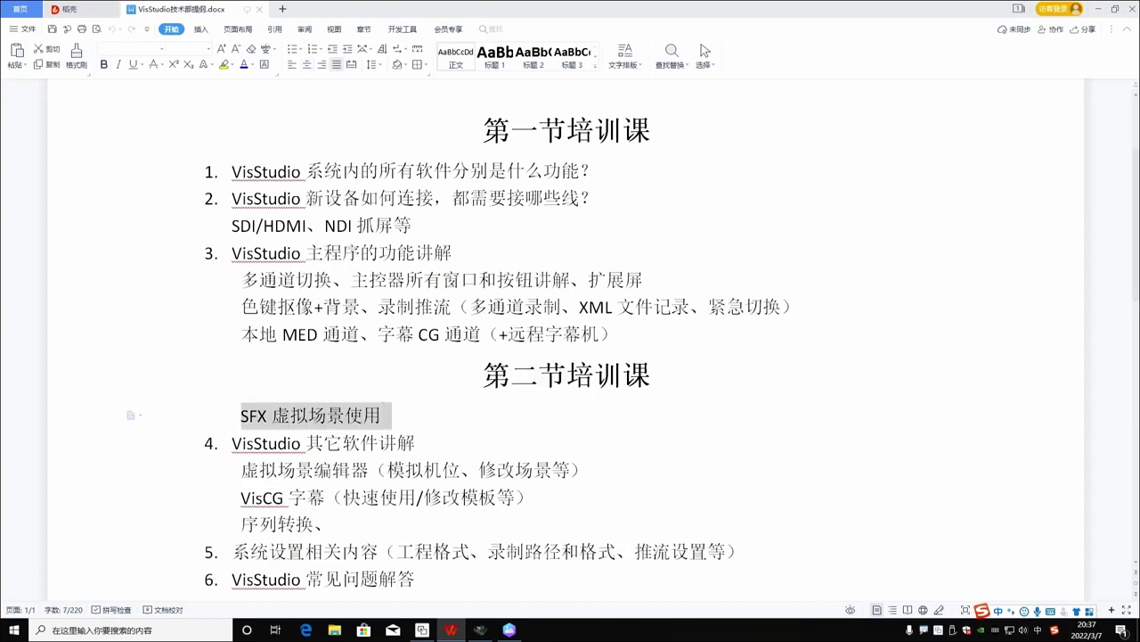
Highlight "虚拟场景编辑器" and its details on simulated camera positions and scene modification in the outline.
{"action": "left_click", "coordinate": [278, 468]}
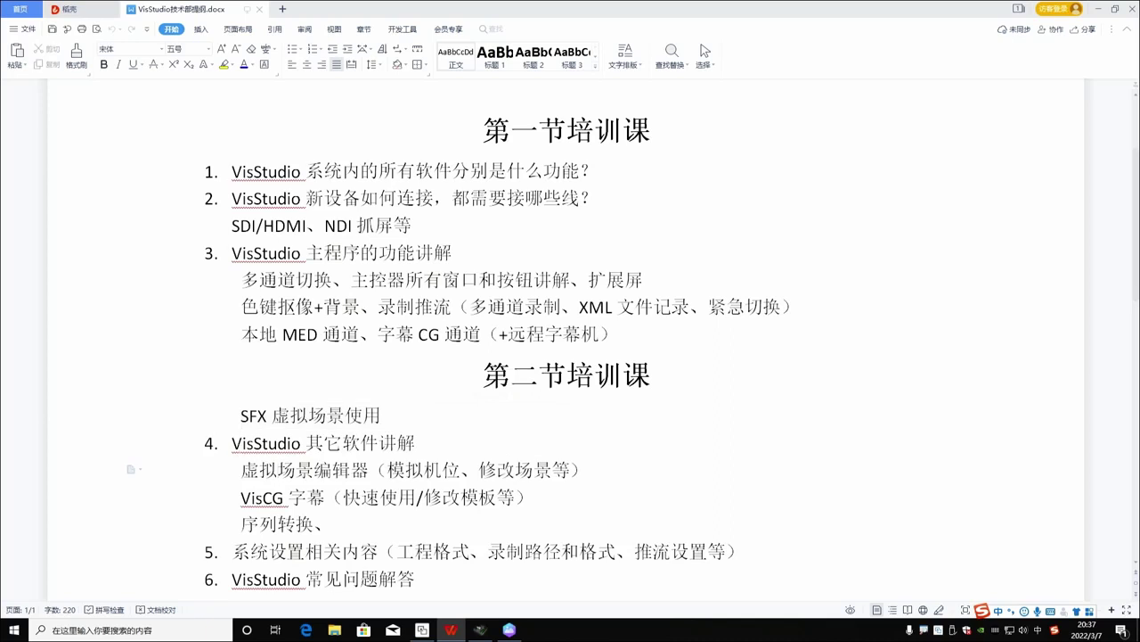
{"action": "left_click_drag", "start_coordinate": [240, 468], "coordinate": [366, 474]}
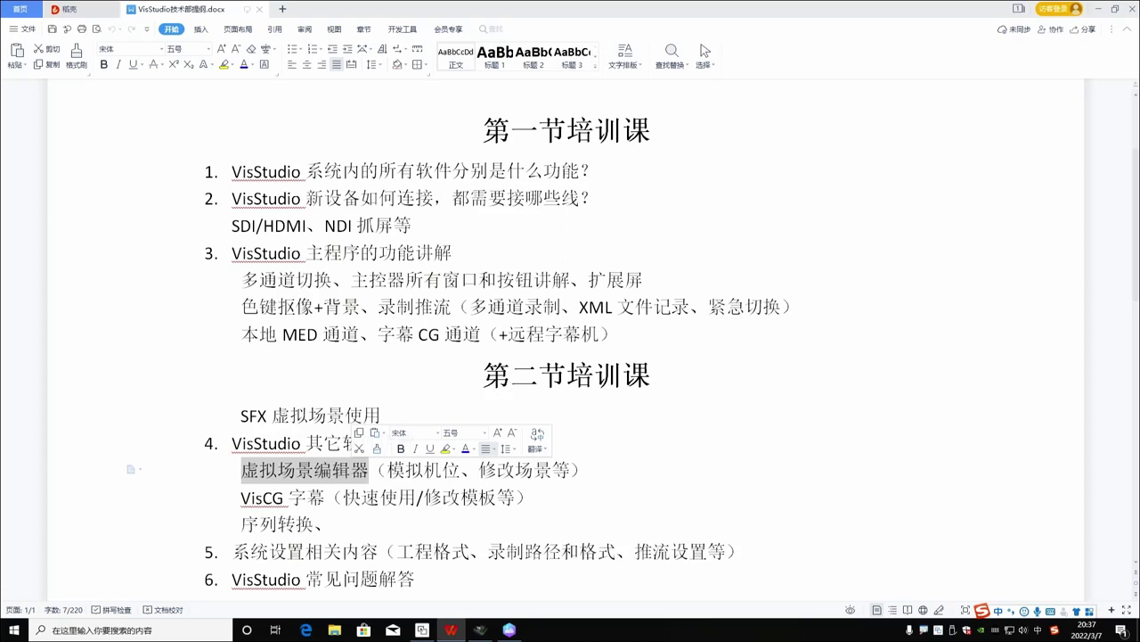
{"action": "left_click", "coordinate": [406, 469]}
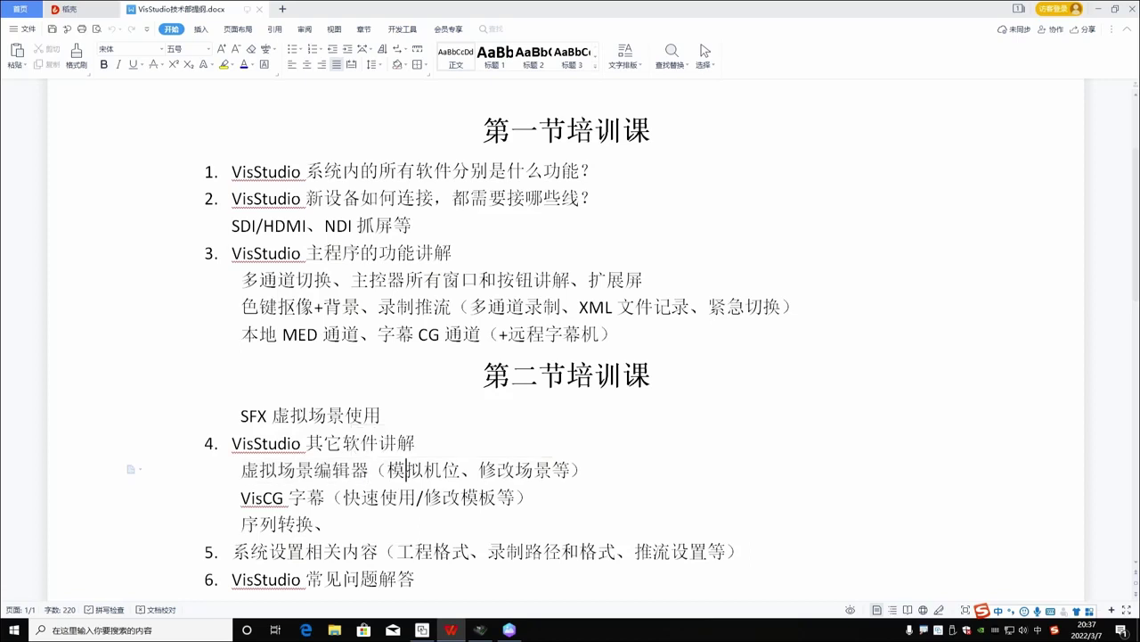
{"action": "left_click_drag", "start_coordinate": [388, 470], "coordinate": [553, 470]}
{"action": "left_click", "coordinate": [442, 470]}
Highlight the outline items on VisCG captions ("VisCG 字幕") and sequence conversion ("序列转换") one after the other.
{"action": "left_click_drag", "start_coordinate": [241, 497], "coordinate": [541, 498]}
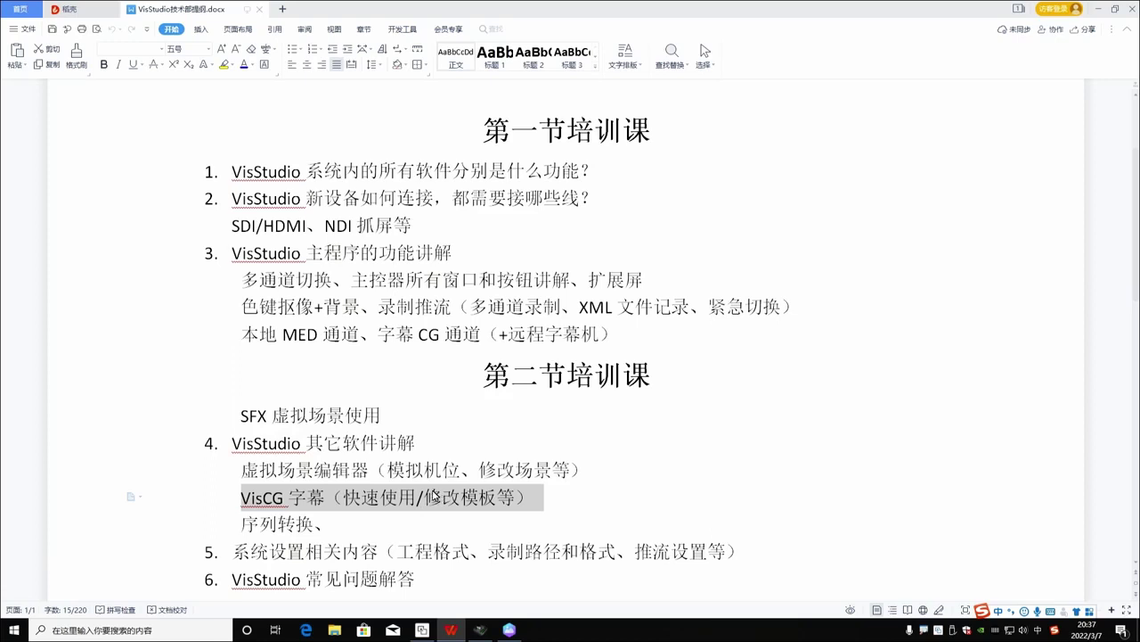
{"action": "left_click", "coordinate": [297, 524]}
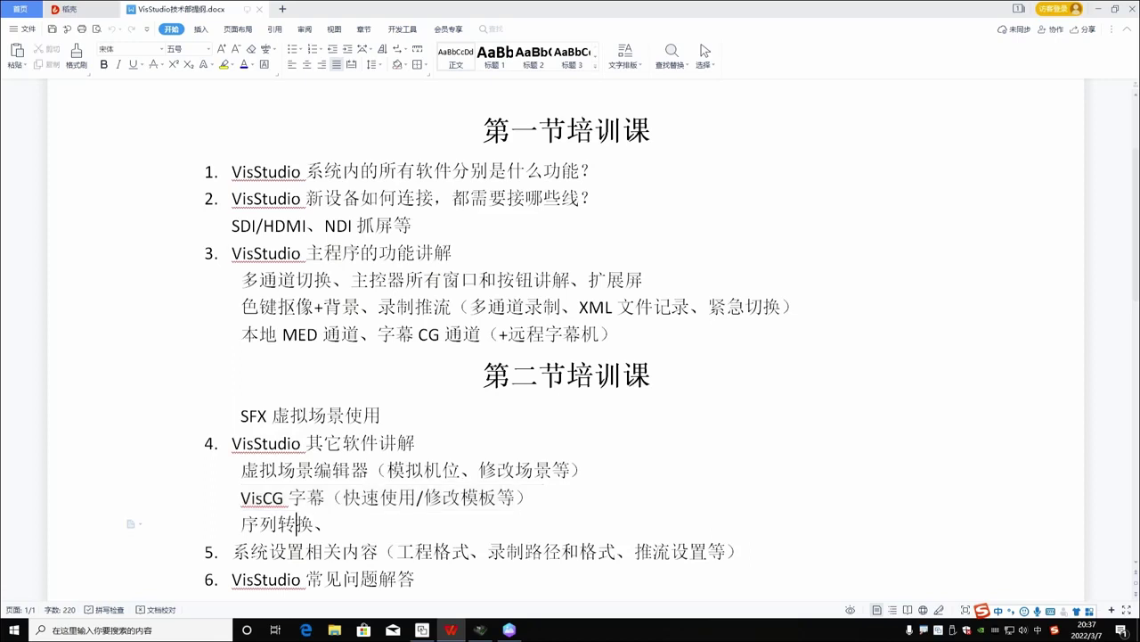
{"action": "left_click_drag", "start_coordinate": [241, 523], "coordinate": [333, 524]}
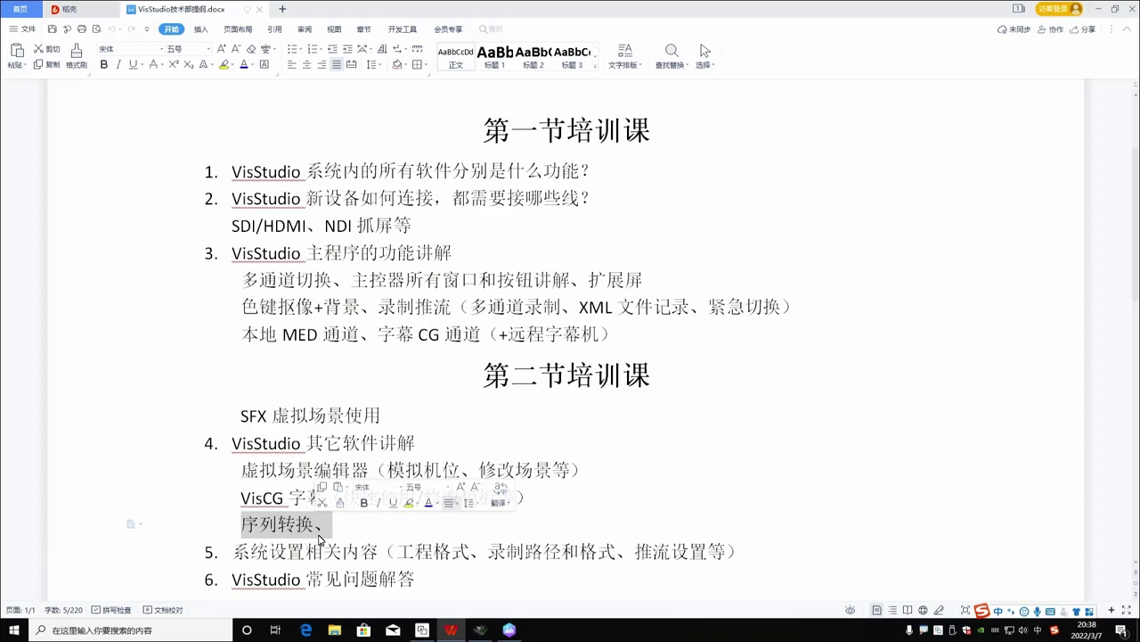
Highlight outline item 5 on system settings and item 6, "VisStudio 常见问题解答", one after the other.
{"action": "left_click", "coordinate": [287, 552]}
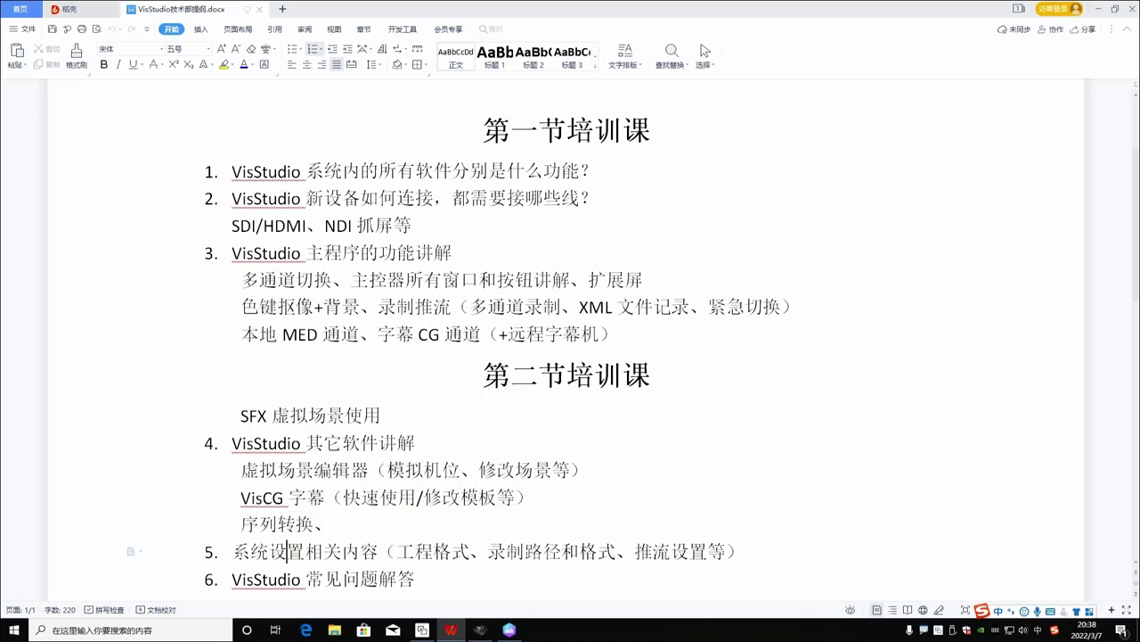
{"action": "left_click_drag", "start_coordinate": [232, 552], "coordinate": [754, 552]}
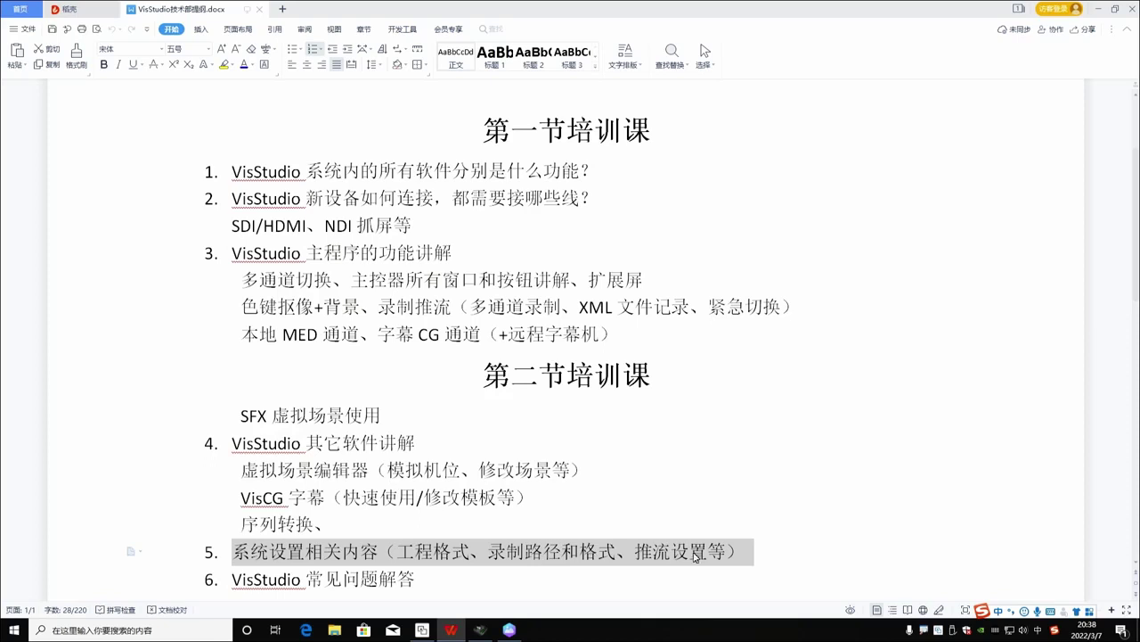
{"action": "scroll", "coordinate": [429, 543], "scroll_direction": "down", "scroll_amount": 2}
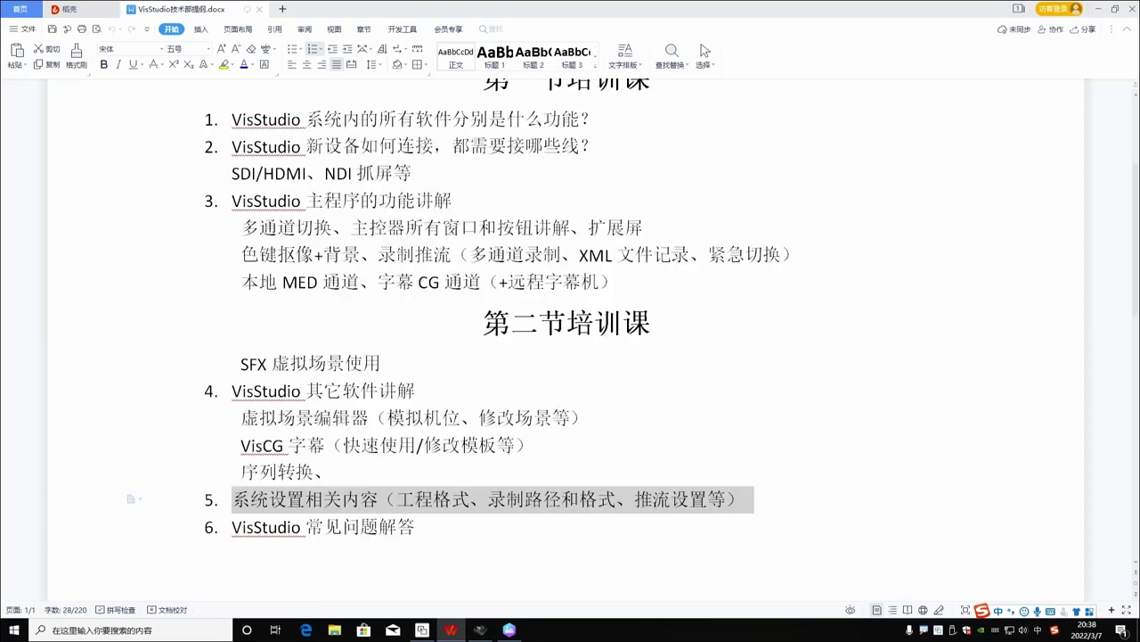
{"action": "left_click_drag", "start_coordinate": [231, 474], "coordinate": [419, 477]}
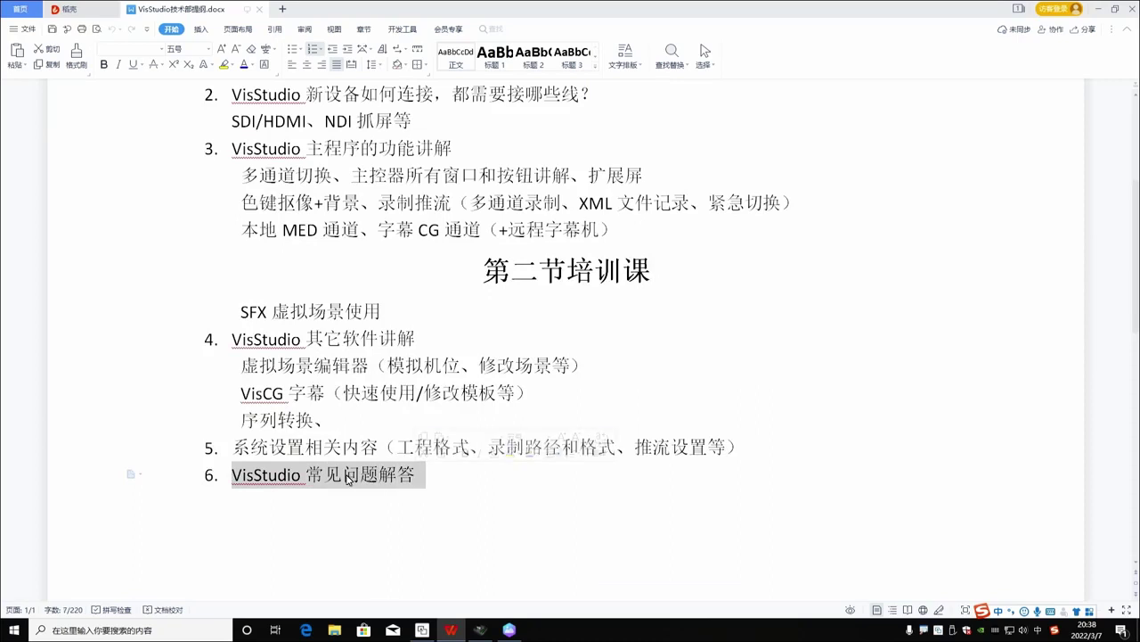
{"action": "left_click", "coordinate": [348, 478]}
Return to the "第二节培训课" heading and highlight the "SFX 虚拟场景使用" line beneath it.
{"action": "scroll", "coordinate": [347, 478], "scroll_direction": "up", "scroll_amount": 1}
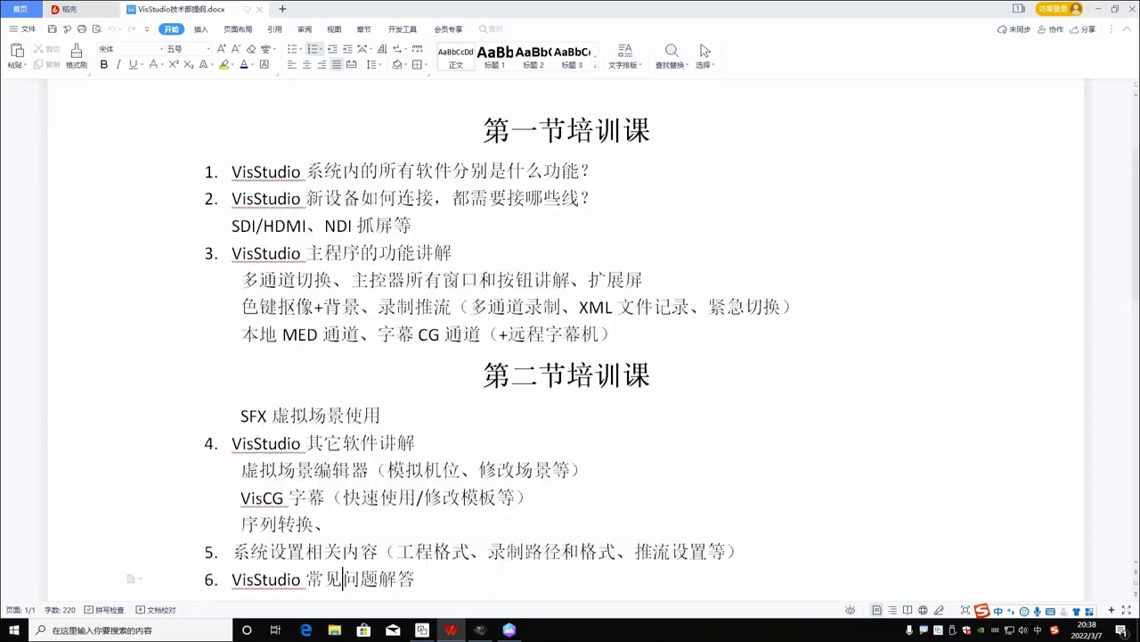
{"action": "left_click", "coordinate": [511, 323]}
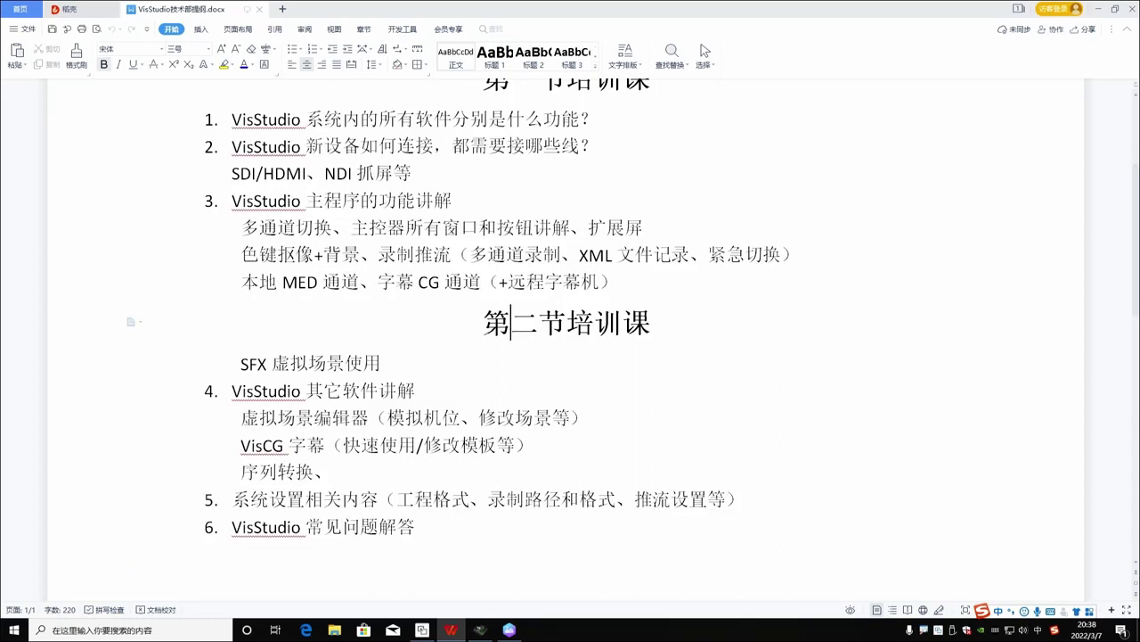
{"action": "left_click_drag", "start_coordinate": [240, 363], "coordinate": [381, 364]}
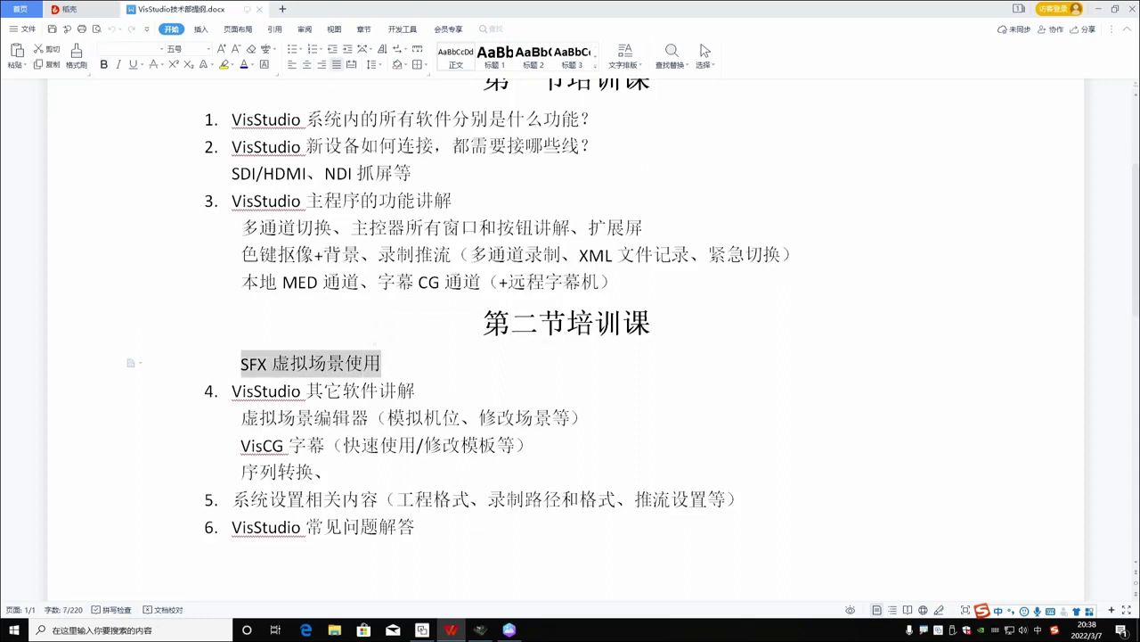
Switch back to VisStudio, reset the chroma key of input 1 on the chroma key page, and turn off its key switch.
{"action": "left_click", "coordinate": [1098, 8]}
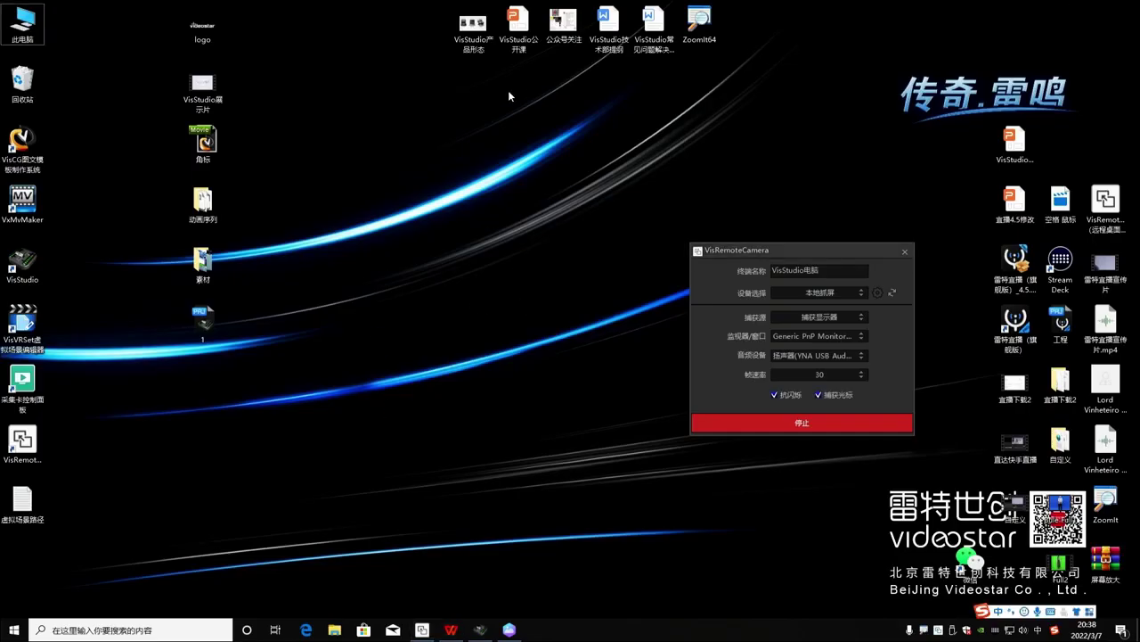
{"action": "left_click", "coordinate": [480, 629]}
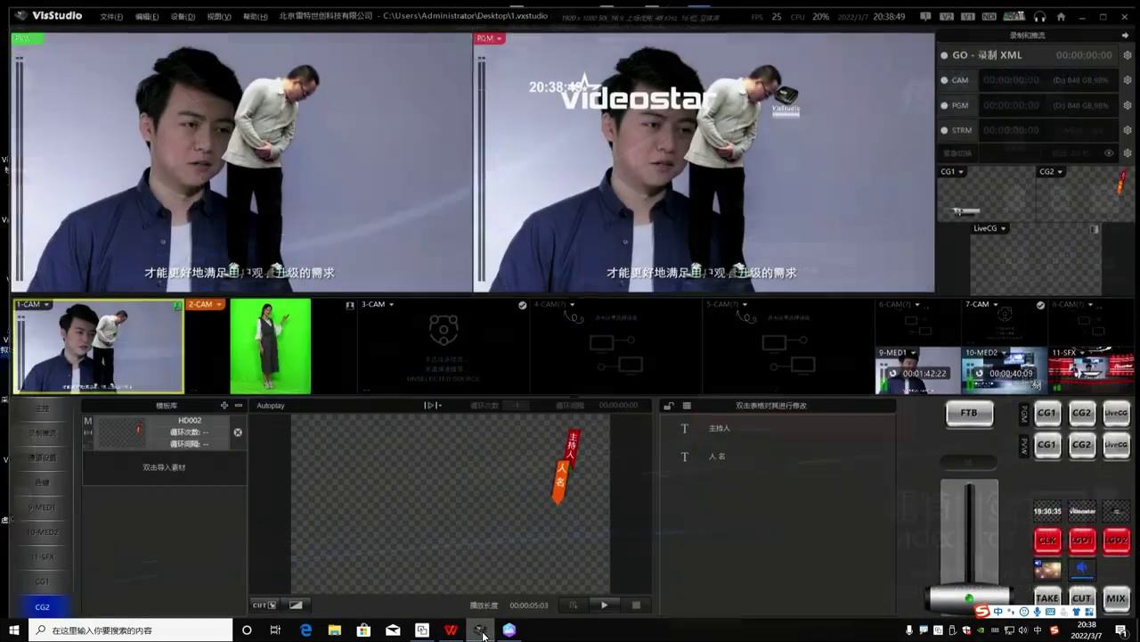
{"action": "left_click", "coordinate": [44, 413]}
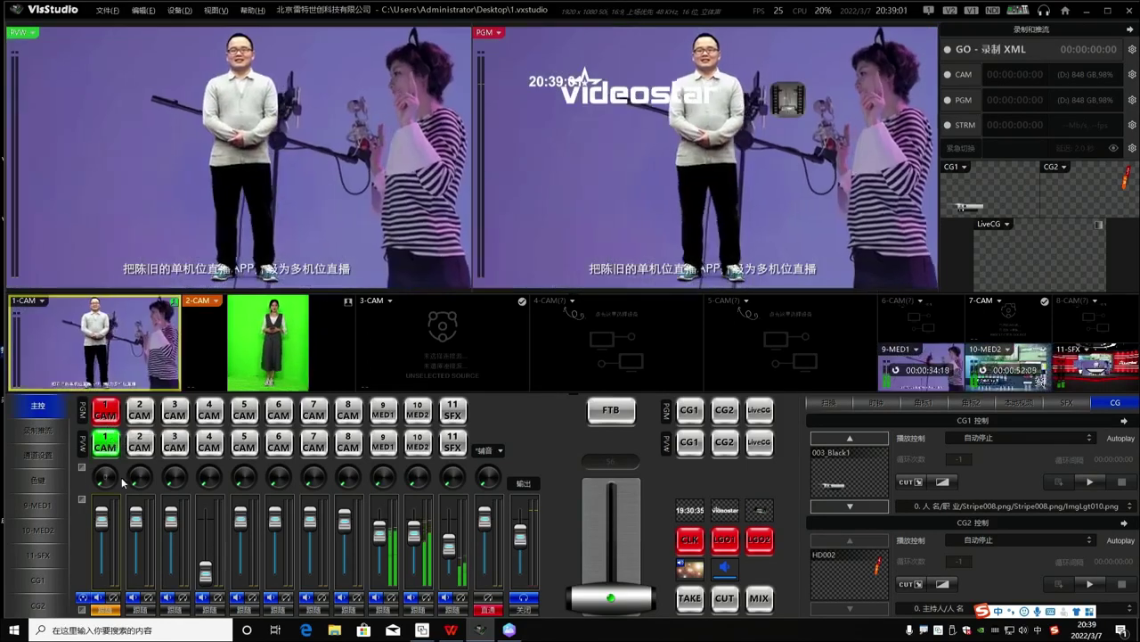
{"action": "left_click", "coordinate": [39, 480]}
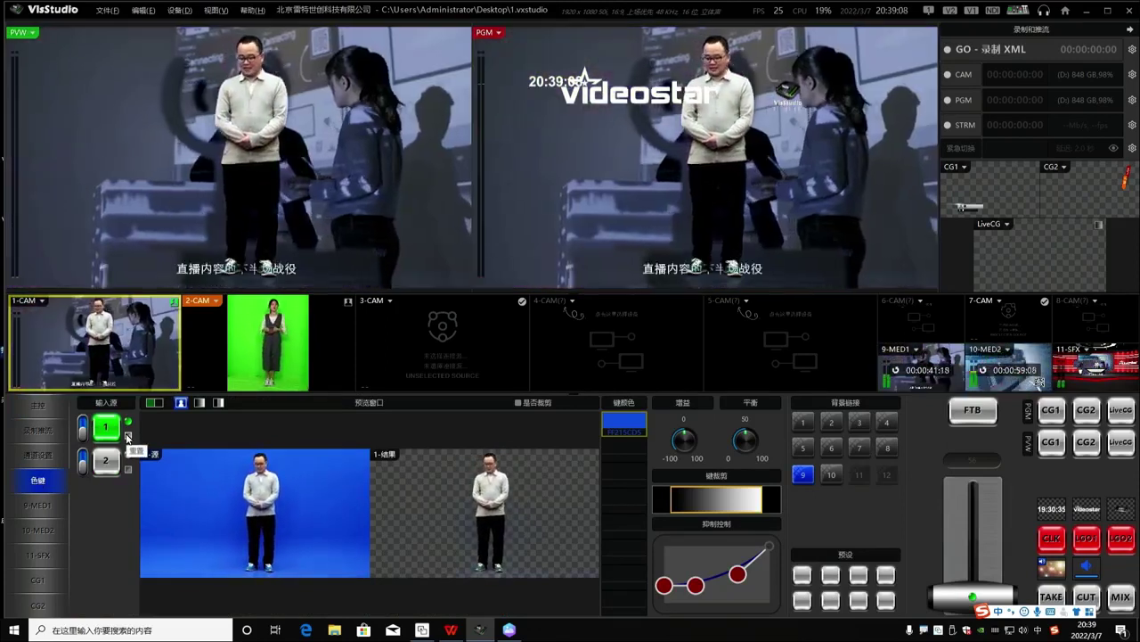
{"action": "left_click", "coordinate": [127, 437]}
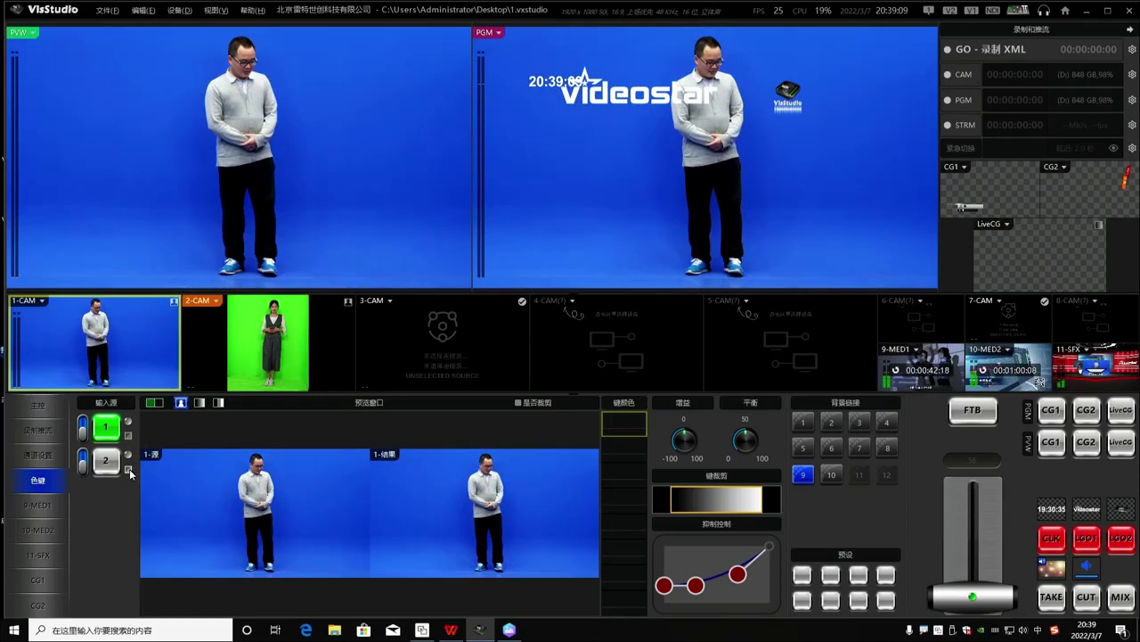
{"action": "left_click", "coordinate": [85, 430]}
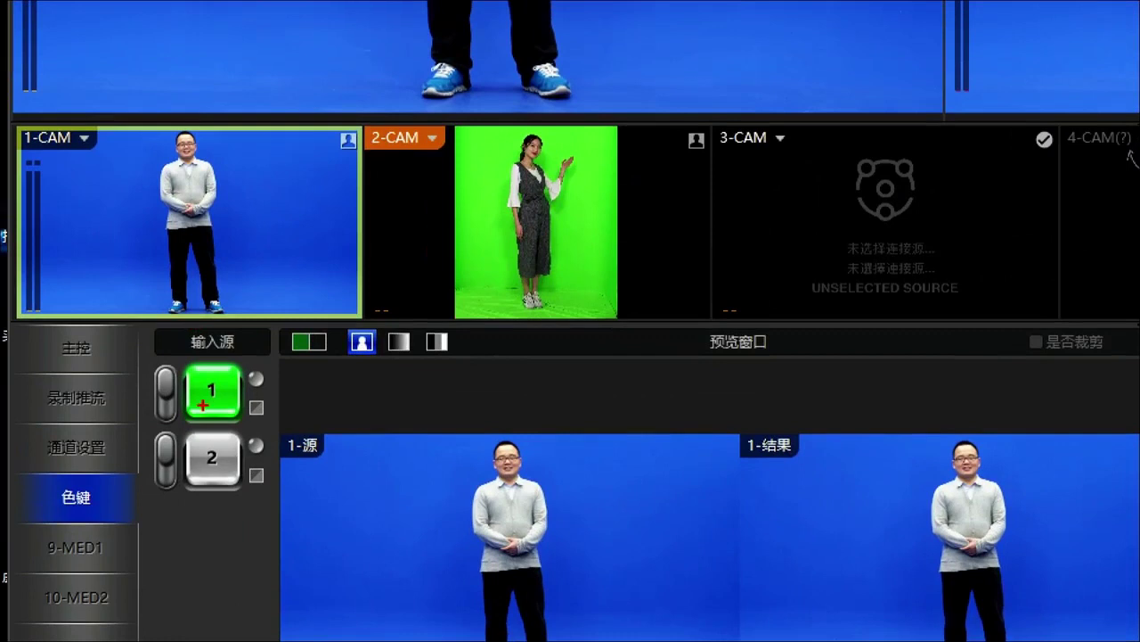
Mark input 1's selection button, key switch and reset control, along with the preview area, on the chroma key page.
{"action": "mouse_move", "coordinate": [214, 366]}
{"action": "left_mouse_down"}
{"action": "mouse_move", "coordinate": [186, 409]}
{"action": "mouse_move", "coordinate": [240, 393]}
{"action": "mouse_move", "coordinate": [209, 355]}
{"action": "left_mouse_up"}
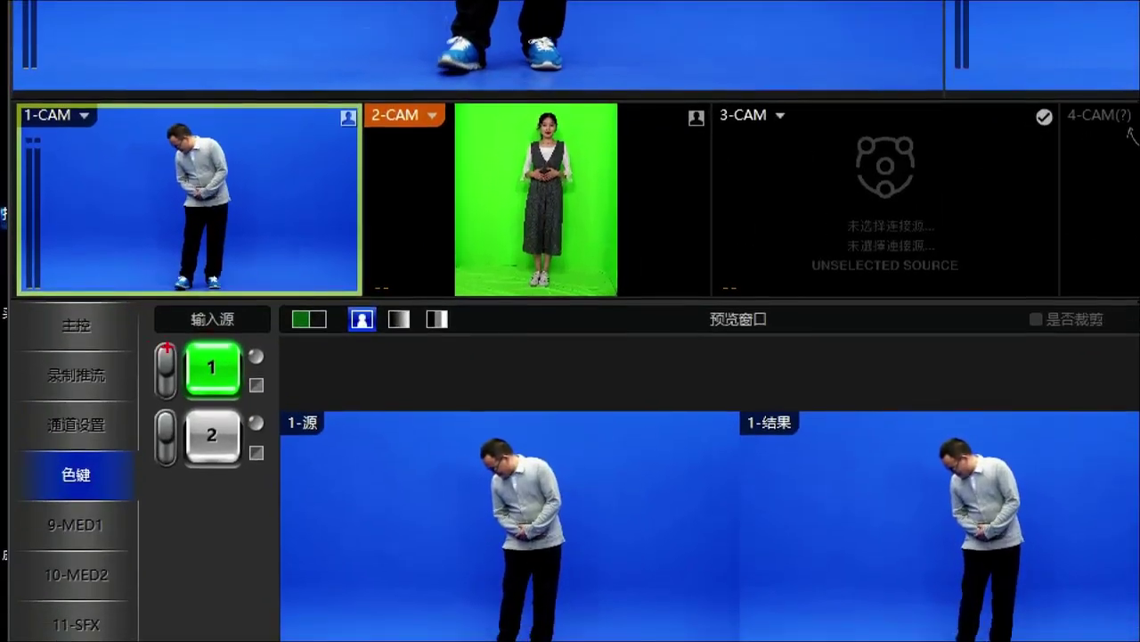
{"action": "left_click_drag", "start_coordinate": [65, 416], "coordinate": [84, 409]}
{"action": "mouse_move", "coordinate": [132, 350]}
{"action": "left_mouse_down"}
{"action": "mouse_move", "coordinate": [139, 406]}
{"action": "mouse_move", "coordinate": [175, 382]}
{"action": "mouse_move", "coordinate": [169, 351]}
{"action": "left_mouse_up"}
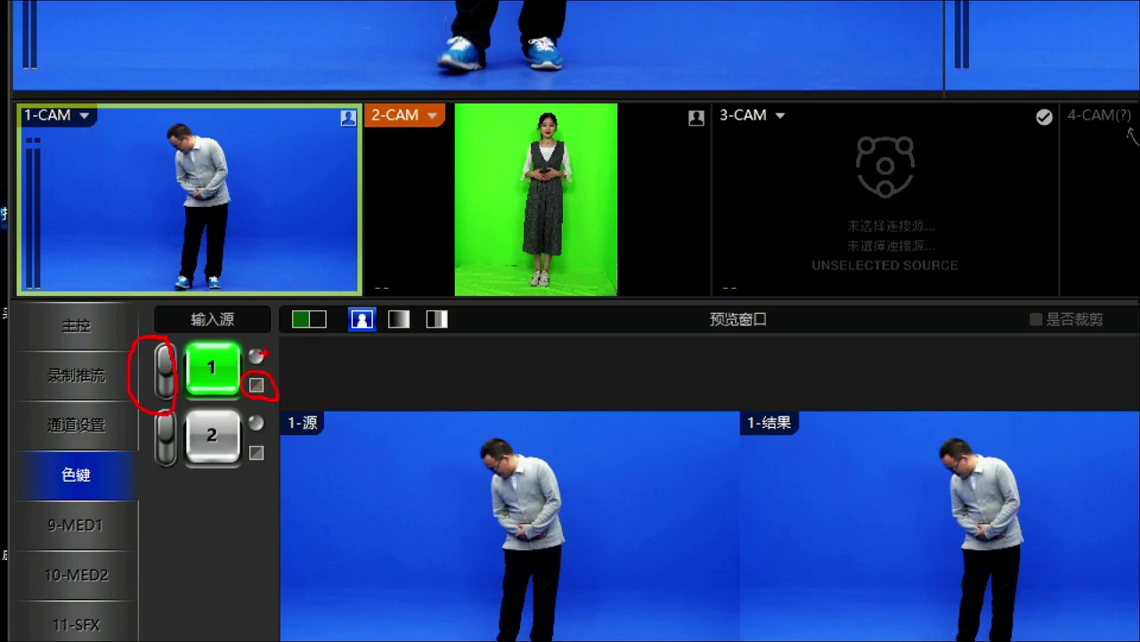
{"action": "mouse_move", "coordinate": [305, 338]}
{"action": "left_mouse_down"}
{"action": "mouse_move", "coordinate": [445, 334]}
{"action": "mouse_move", "coordinate": [443, 297]}
{"action": "mouse_move", "coordinate": [342, 283]}
{"action": "mouse_move", "coordinate": [300, 338]}
{"action": "left_mouse_up"}
{"action": "mouse_move", "coordinate": [814, 383]}
{"action": "left_mouse_down"}
{"action": "mouse_move", "coordinate": [678, 398]}
{"action": "mouse_move", "coordinate": [758, 485]}
{"action": "mouse_move", "coordinate": [816, 383]}
{"action": "mouse_move", "coordinate": [646, 394]}
{"action": "left_mouse_up"}
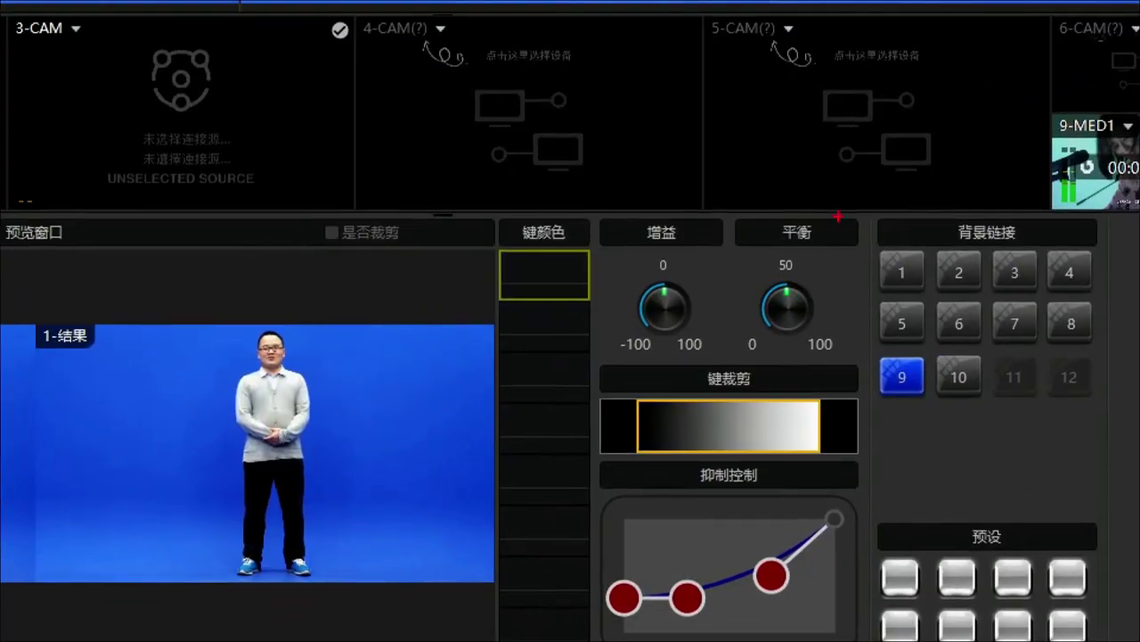
Circle the key colour list, the gain and balance knobs, the key clip range and the suppression curve, and clear the marks.
{"action": "mouse_move", "coordinate": [589, 222]}
{"action": "left_mouse_down"}
{"action": "mouse_move", "coordinate": [503, 217]}
{"action": "mouse_move", "coordinate": [490, 278]}
{"action": "mouse_move", "coordinate": [509, 587]}
{"action": "mouse_move", "coordinate": [533, 638]}
{"action": "mouse_move", "coordinate": [606, 501]}
{"action": "mouse_move", "coordinate": [617, 305]}
{"action": "mouse_move", "coordinate": [568, 185]}
{"action": "mouse_move", "coordinate": [531, 190]}
{"action": "left_mouse_up"}
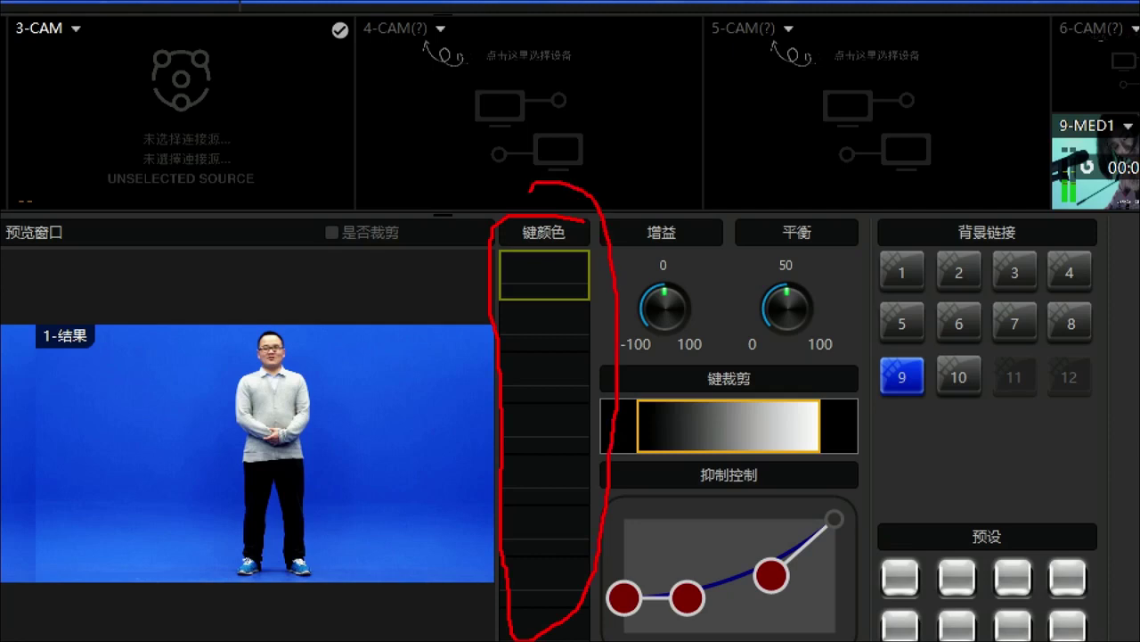
{"action": "mouse_move", "coordinate": [643, 356]}
{"action": "left_mouse_down"}
{"action": "mouse_move", "coordinate": [756, 353]}
{"action": "mouse_move", "coordinate": [871, 308]}
{"action": "mouse_move", "coordinate": [755, 257]}
{"action": "mouse_move", "coordinate": [652, 323]}
{"action": "left_mouse_up"}
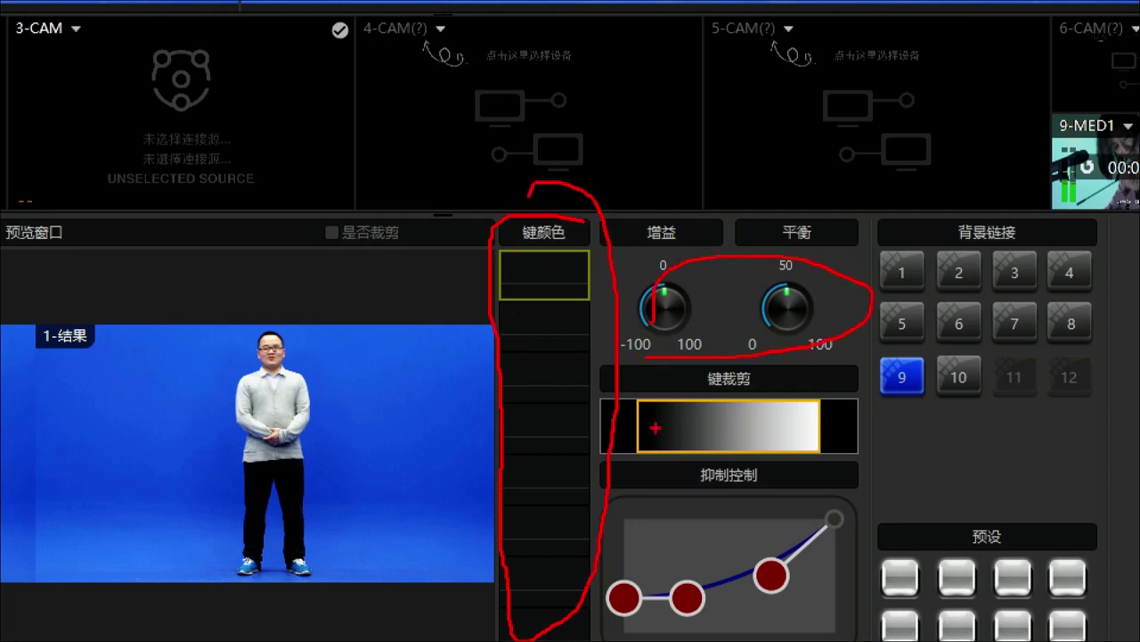
{"action": "mouse_move", "coordinate": [668, 385]}
{"action": "left_mouse_down"}
{"action": "mouse_move", "coordinate": [623, 432]}
{"action": "mouse_move", "coordinate": [703, 477]}
{"action": "mouse_move", "coordinate": [846, 451]}
{"action": "mouse_move", "coordinate": [828, 373]}
{"action": "mouse_move", "coordinate": [666, 385]}
{"action": "left_mouse_up"}
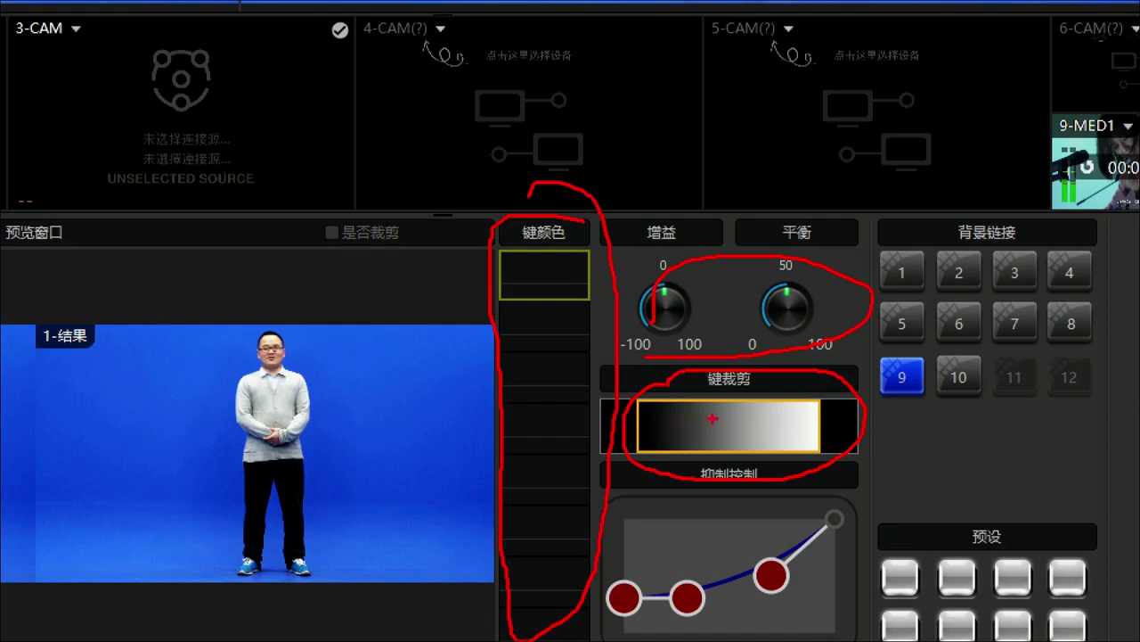
{"action": "mouse_move", "coordinate": [767, 519]}
{"action": "left_mouse_down"}
{"action": "mouse_move", "coordinate": [527, 511]}
{"action": "mouse_move", "coordinate": [539, 627]}
{"action": "mouse_move", "coordinate": [681, 637]}
{"action": "mouse_move", "coordinate": [916, 545]}
{"action": "mouse_move", "coordinate": [724, 500]}
{"action": "left_mouse_up"}
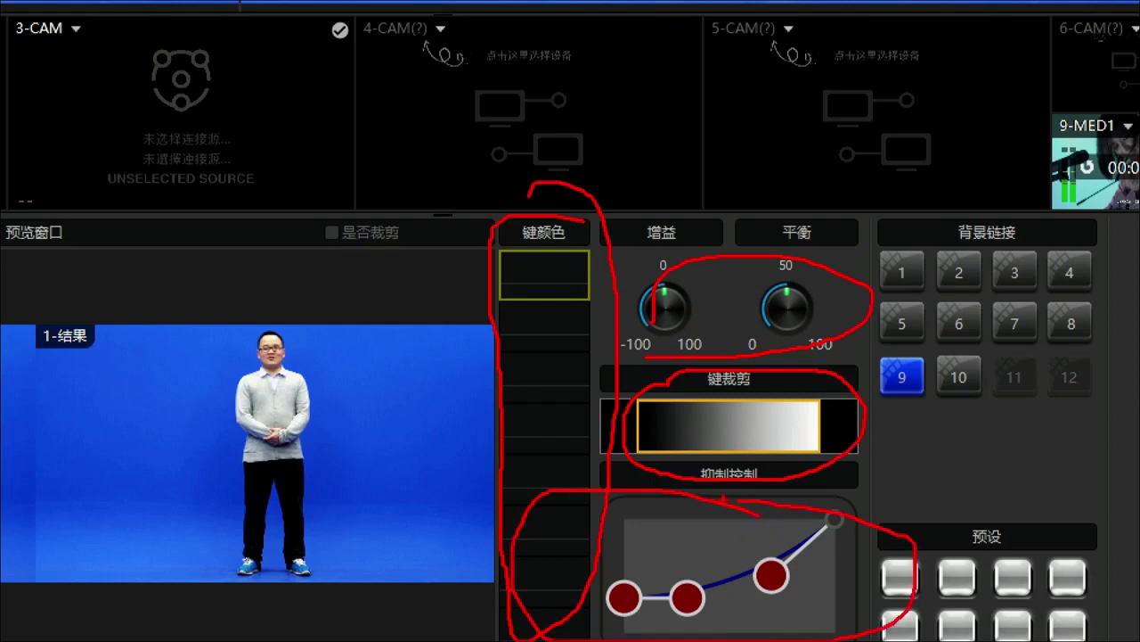
{"action": "key", "text": "Escape"}
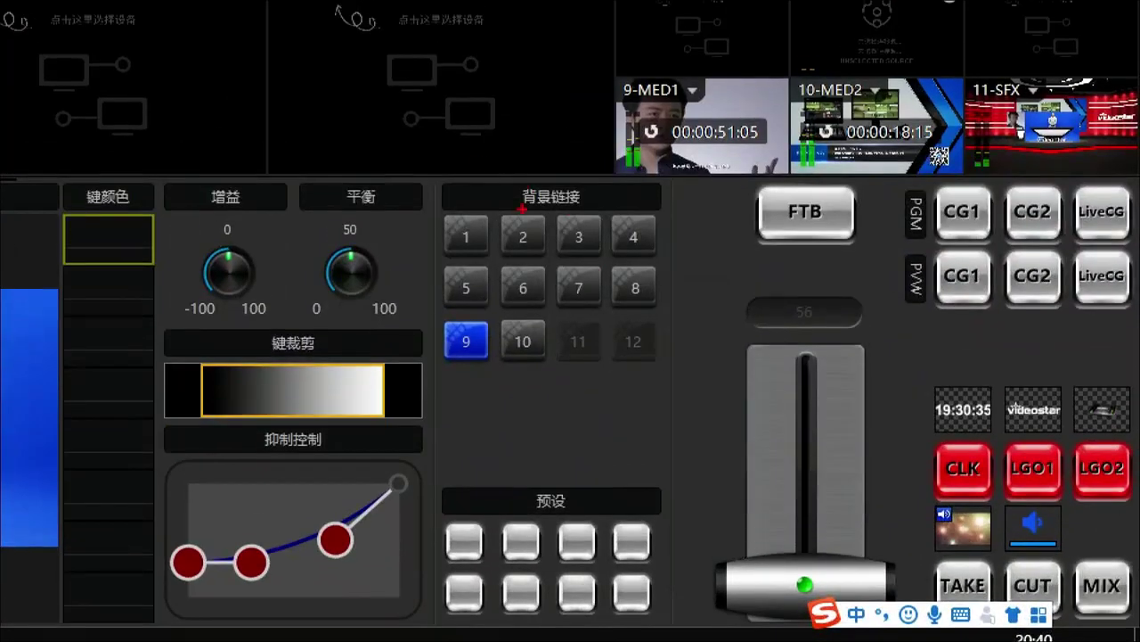
Circle the background link group, the 9-MED1 and 10-MED2 sources, link buttons 9 and 10, and the preset area.
{"action": "mouse_move", "coordinate": [588, 171]}
{"action": "left_mouse_down"}
{"action": "mouse_move", "coordinate": [477, 169]}
{"action": "mouse_move", "coordinate": [435, 216]}
{"action": "mouse_move", "coordinate": [440, 375]}
{"action": "mouse_move", "coordinate": [458, 387]}
{"action": "mouse_move", "coordinate": [636, 387]}
{"action": "mouse_move", "coordinate": [687, 326]}
{"action": "mouse_move", "coordinate": [684, 184]}
{"action": "mouse_move", "coordinate": [581, 167]}
{"action": "left_mouse_up"}
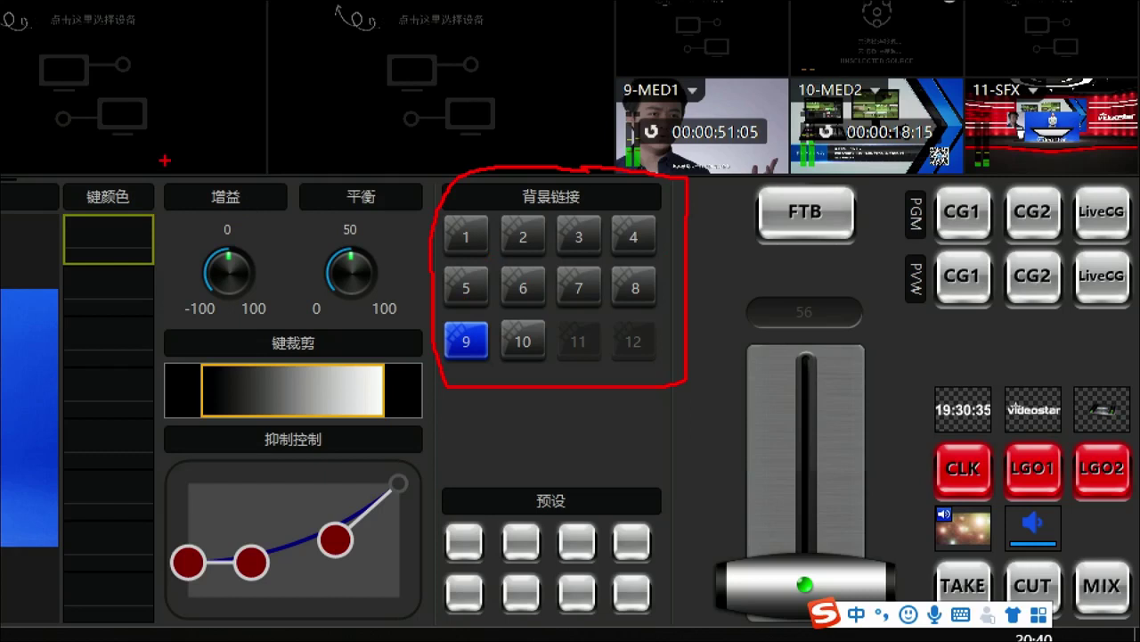
{"action": "mouse_move", "coordinate": [613, 112]}
{"action": "left_mouse_down"}
{"action": "mouse_move", "coordinate": [895, 113]}
{"action": "mouse_move", "coordinate": [929, 82]}
{"action": "mouse_move", "coordinate": [751, 62]}
{"action": "mouse_move", "coordinate": [610, 73]}
{"action": "mouse_move", "coordinate": [606, 107]}
{"action": "left_mouse_up"}
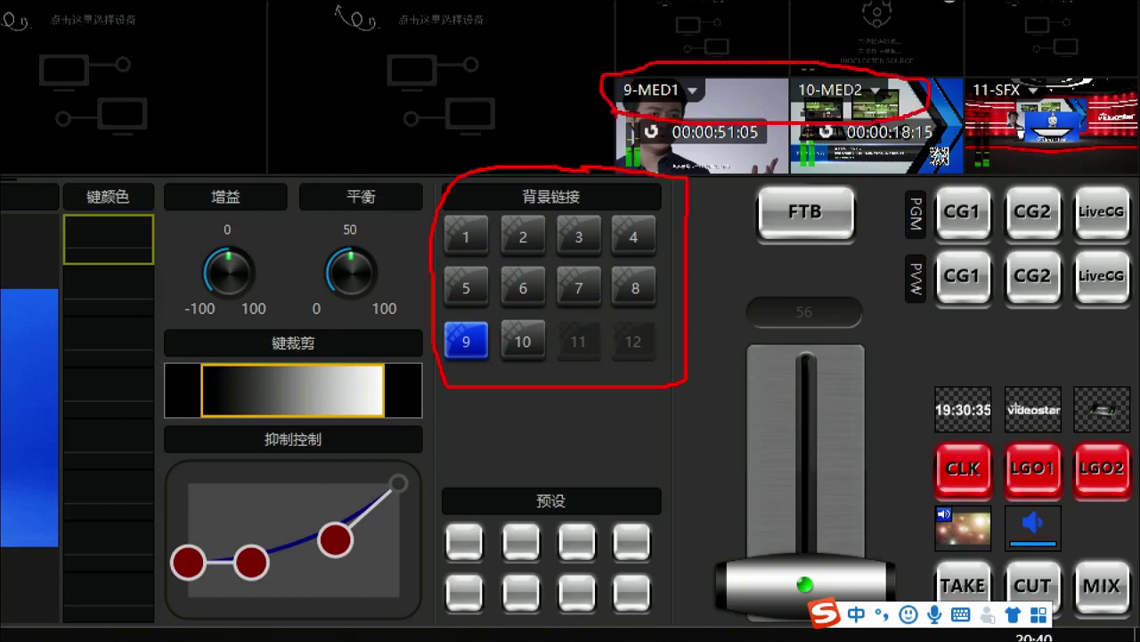
{"action": "mouse_move", "coordinate": [481, 354]}
{"action": "left_mouse_down"}
{"action": "mouse_move", "coordinate": [555, 336]}
{"action": "mouse_move", "coordinate": [449, 312]}
{"action": "mouse_move", "coordinate": [469, 363]}
{"action": "left_mouse_up"}
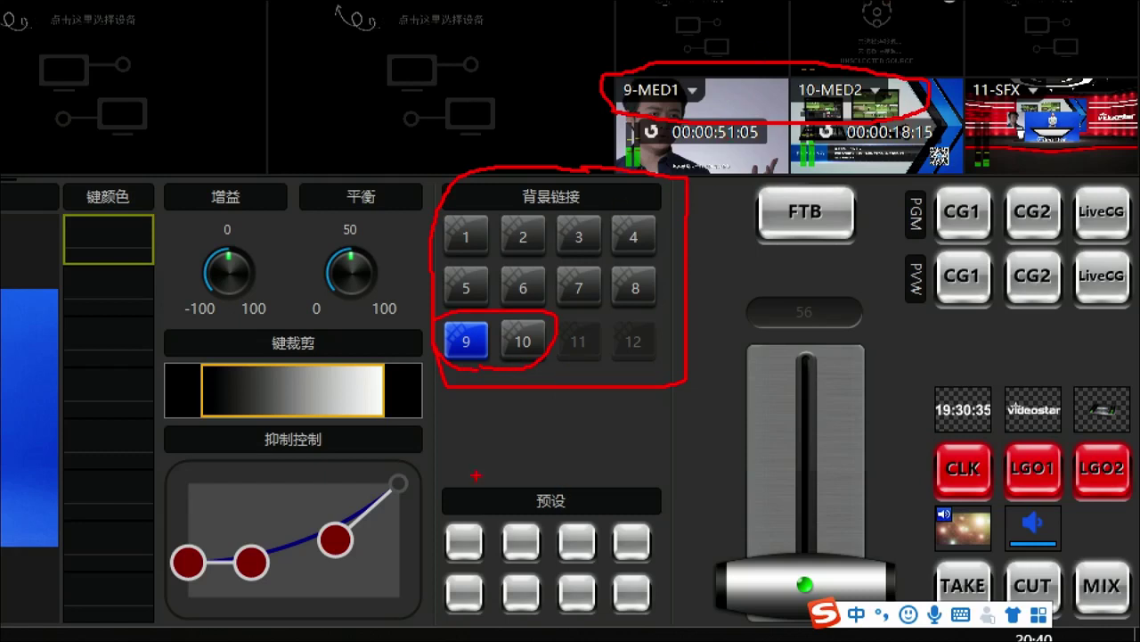
{"action": "mouse_move", "coordinate": [535, 476]}
{"action": "left_mouse_down"}
{"action": "mouse_move", "coordinate": [420, 532]}
{"action": "mouse_move", "coordinate": [410, 605]}
{"action": "mouse_move", "coordinate": [443, 628]}
{"action": "mouse_move", "coordinate": [655, 635]}
{"action": "mouse_move", "coordinate": [677, 569]}
{"action": "mouse_move", "coordinate": [618, 479]}
{"action": "mouse_move", "coordinate": [538, 477]}
{"action": "left_mouse_up"}
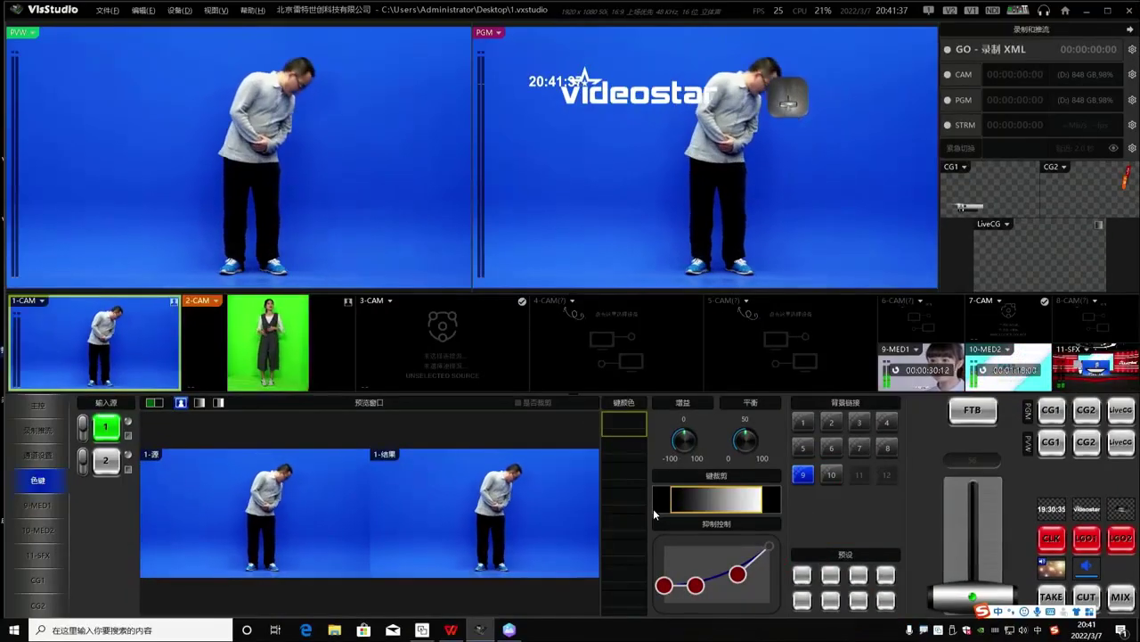
Turn on the key switch of input 1 and sample the blue backdrop in its source preview as the key colour.
{"action": "left_click", "coordinate": [639, 504]}
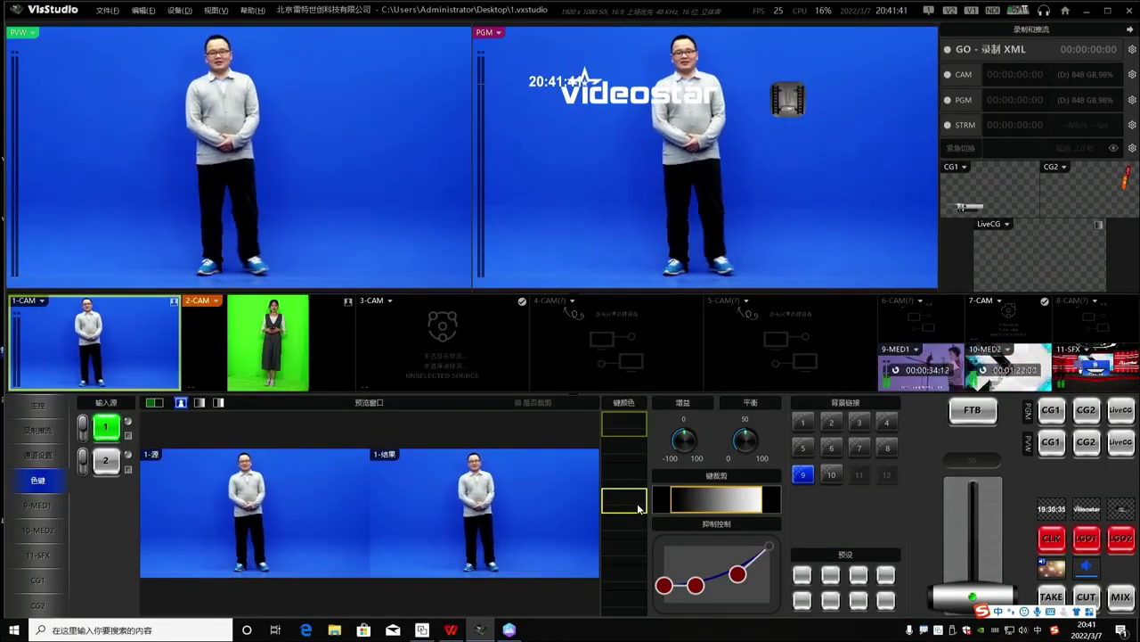
{"action": "left_click", "coordinate": [83, 430]}
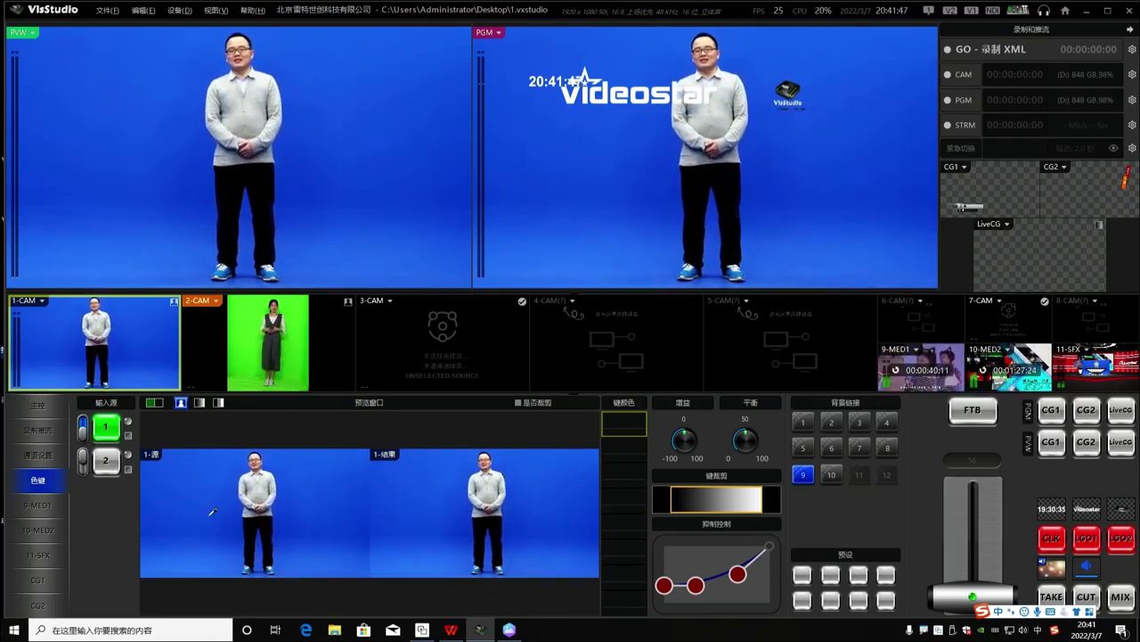
{"action": "left_click", "coordinate": [320, 491]}
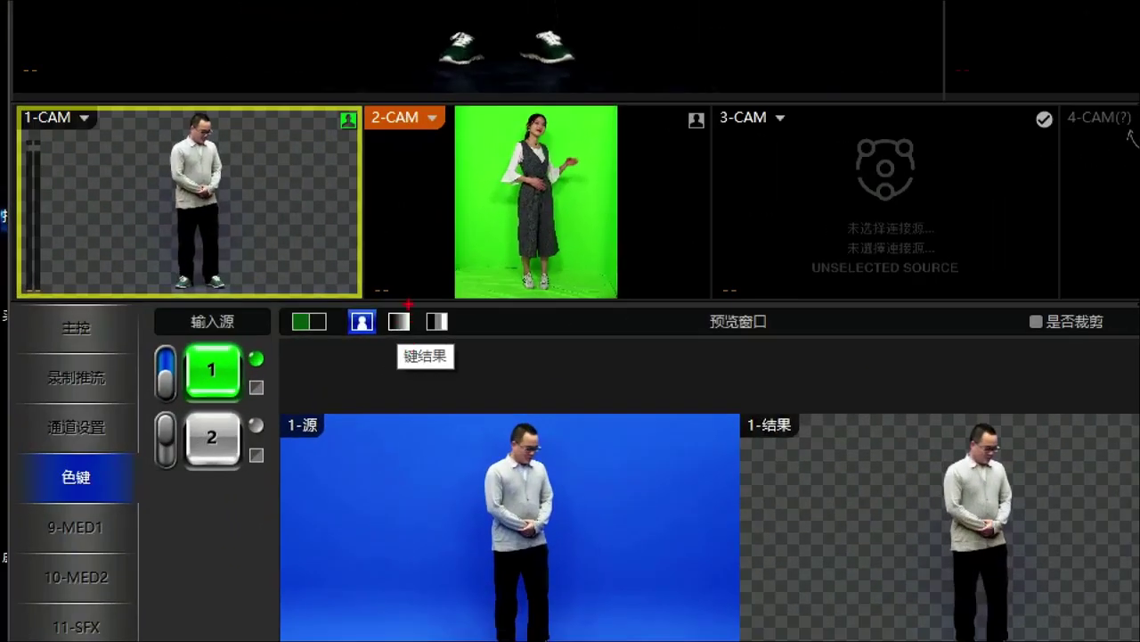
Switch the preview to the key result (键结果) and narrow the key clip range from both the black and white ends.
{"action": "mouse_move", "coordinate": [387, 307]}
{"action": "left_mouse_down"}
{"action": "mouse_move", "coordinate": [391, 342]}
{"action": "mouse_move", "coordinate": [418, 323]}
{"action": "left_mouse_up"}
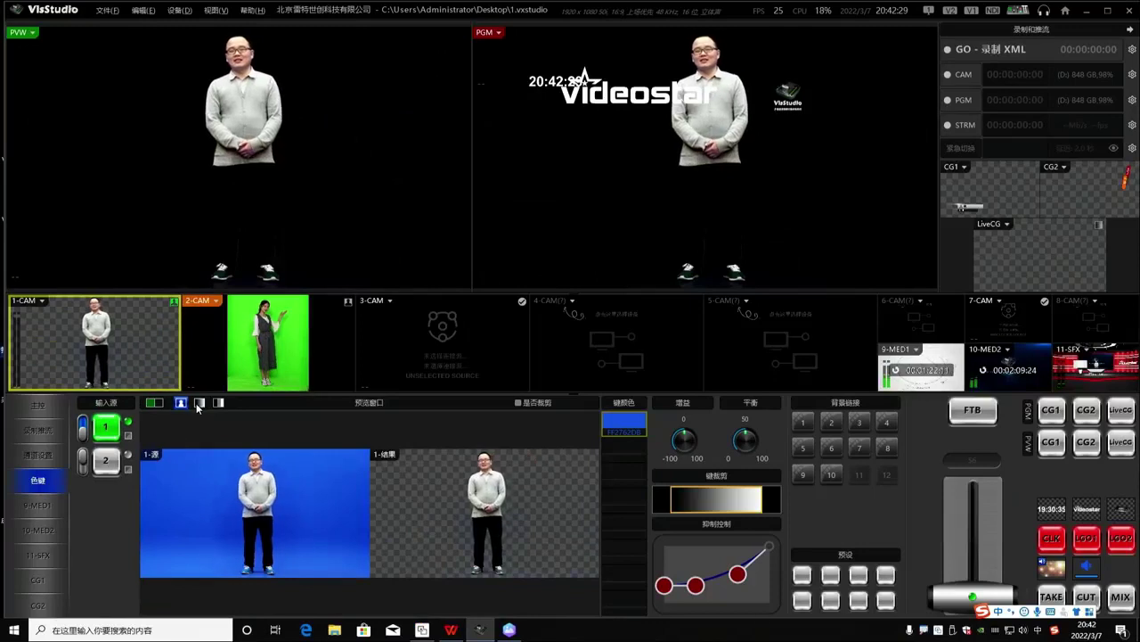
{"action": "left_click", "coordinate": [398, 321]}
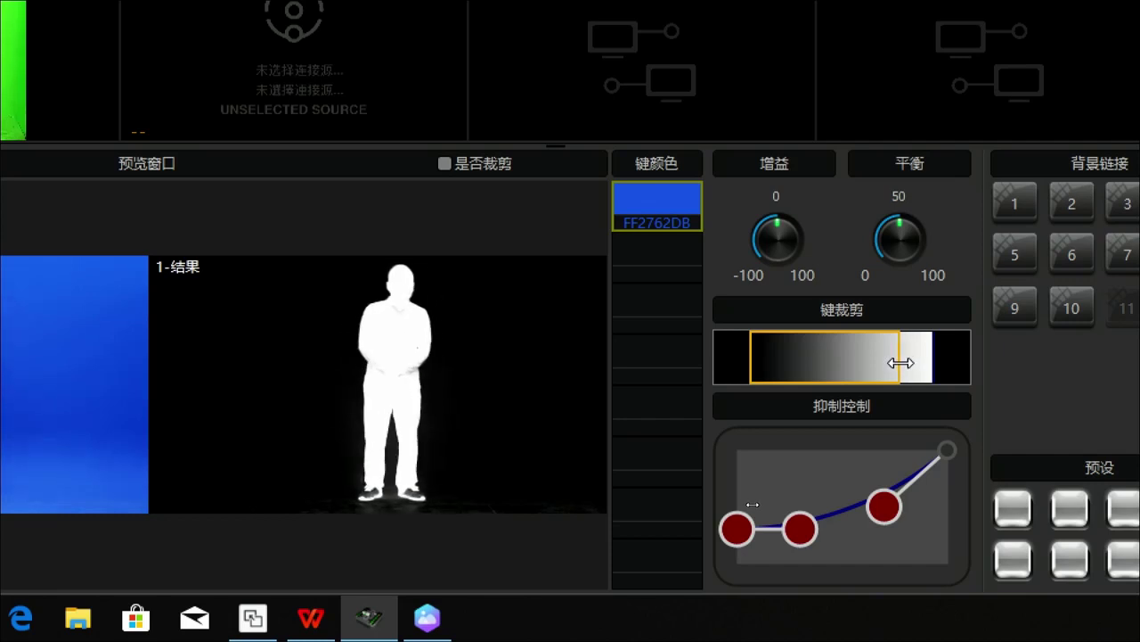
{"action": "left_click_drag", "start_coordinate": [905, 363], "coordinate": [924, 365]}
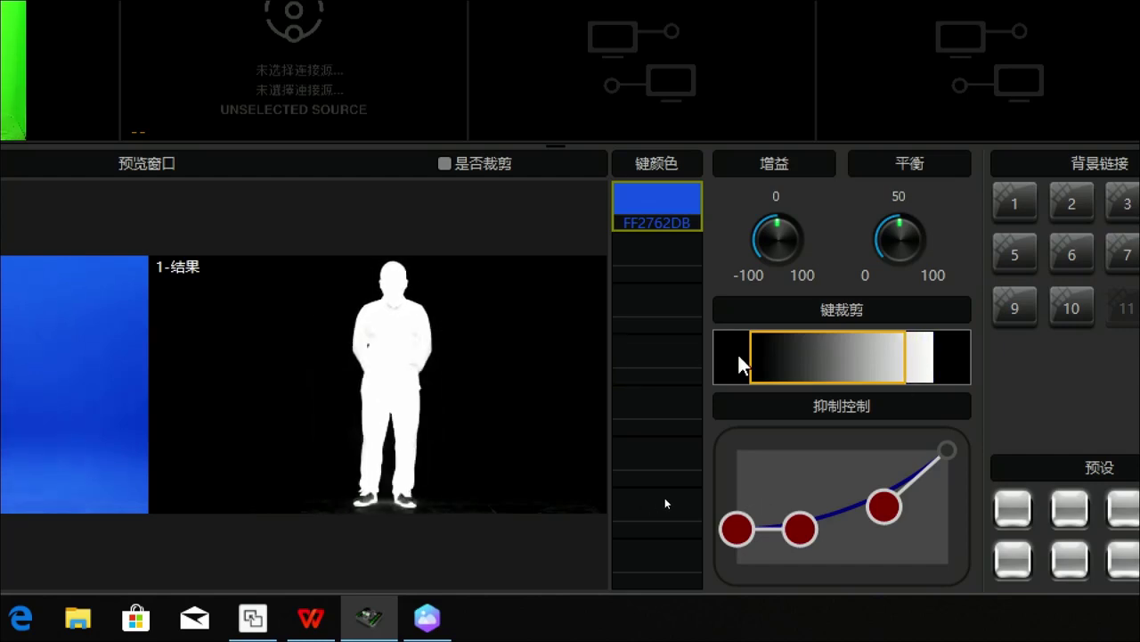
{"action": "left_click_drag", "start_coordinate": [754, 355], "coordinate": [793, 350]}
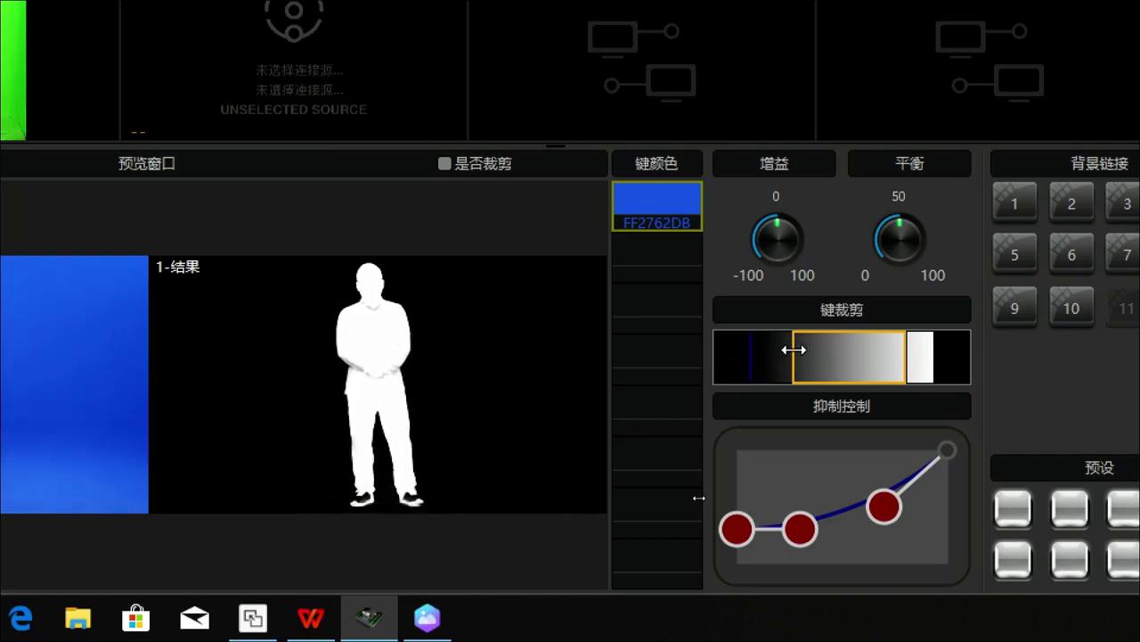
{"action": "left_click_drag", "start_coordinate": [871, 371], "coordinate": [857, 359]}
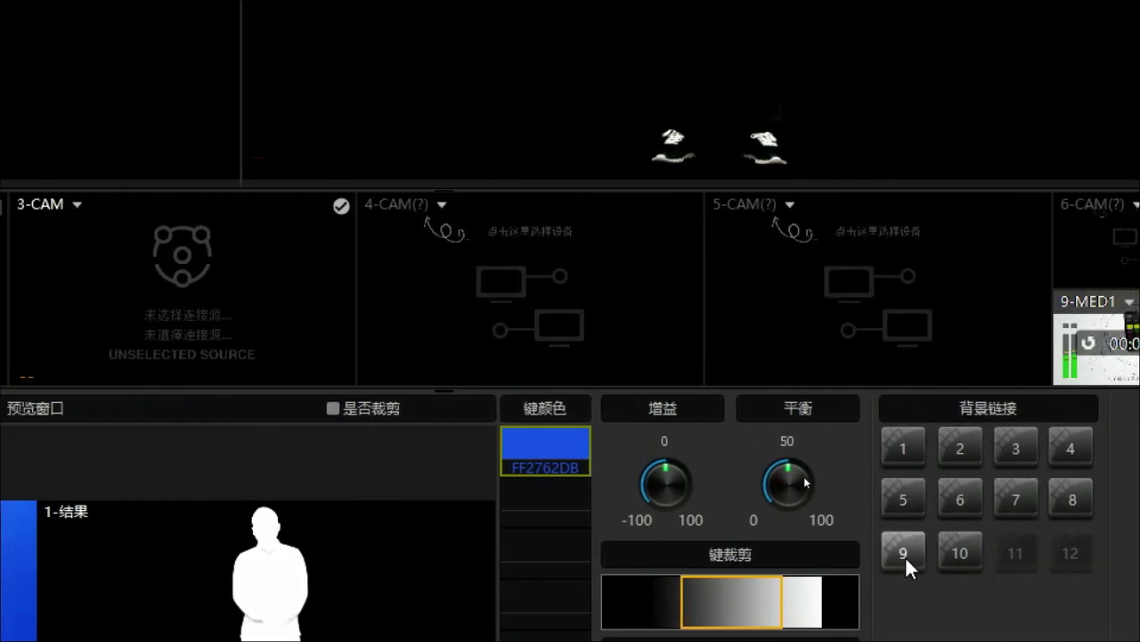
Link source 9 as the background behind the keyed input 1 and unlink it again.
{"action": "left_click", "coordinate": [903, 554]}
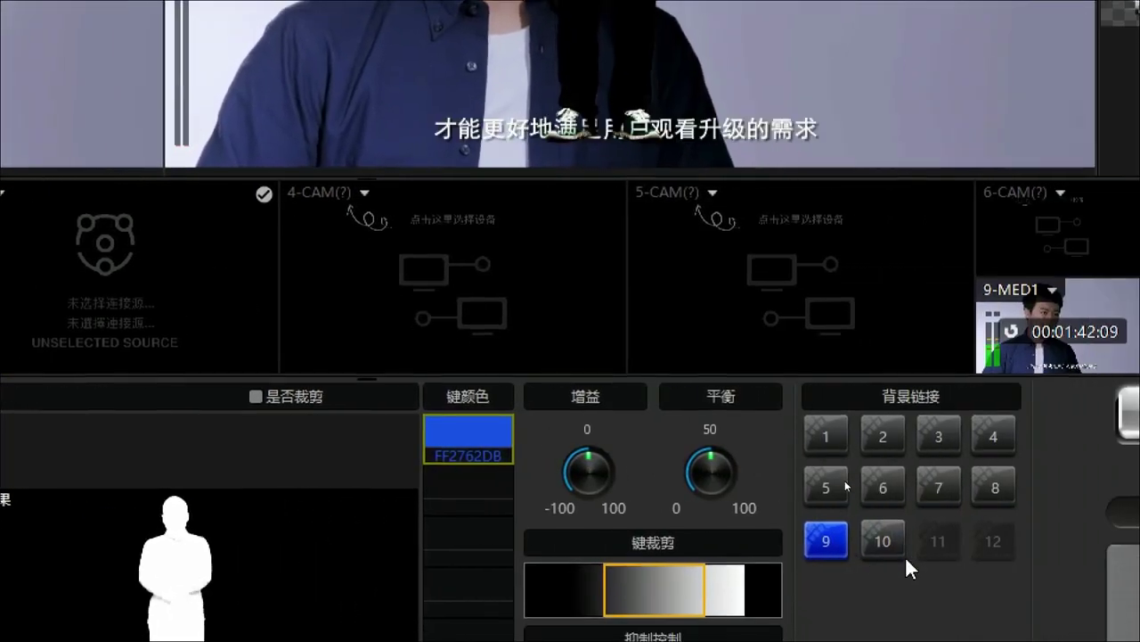
{"action": "left_click", "coordinate": [826, 551]}
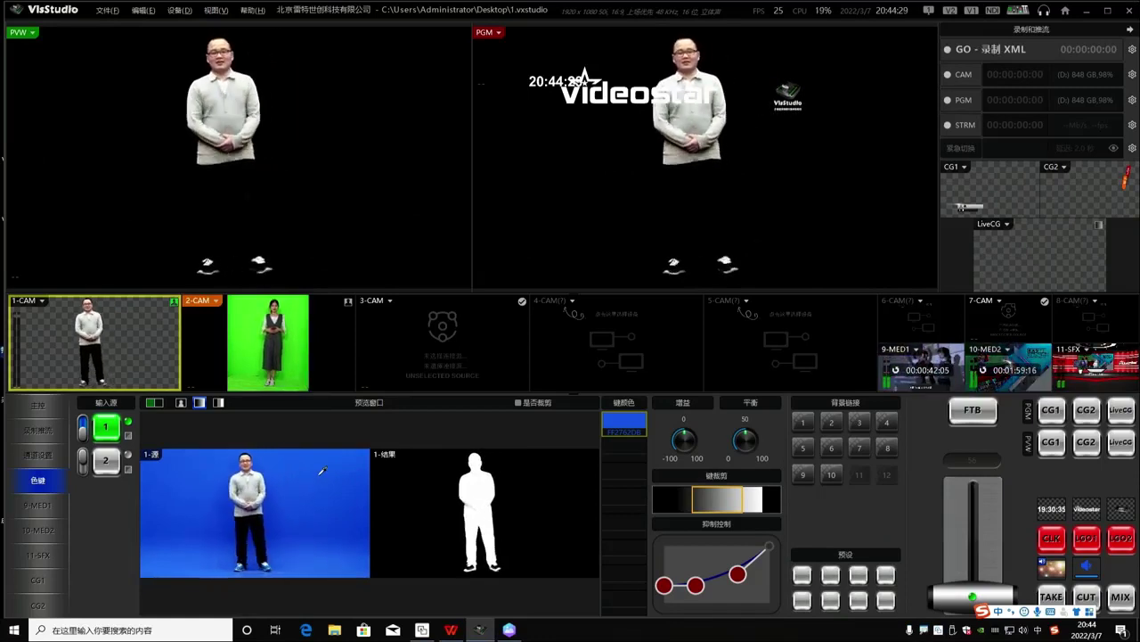
Open the SFX template library from the 11-SFX page and browse the sports, military, multi-picture, weather and education categories.
{"action": "left_click", "coordinate": [40, 558]}
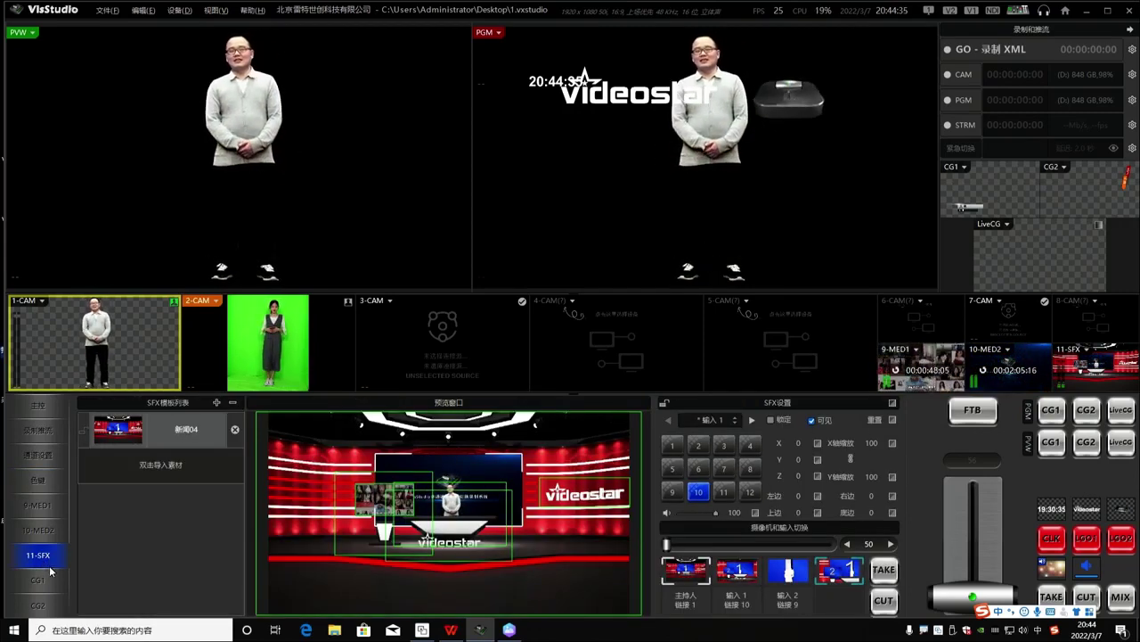
{"action": "double_click", "coordinate": [145, 533]}
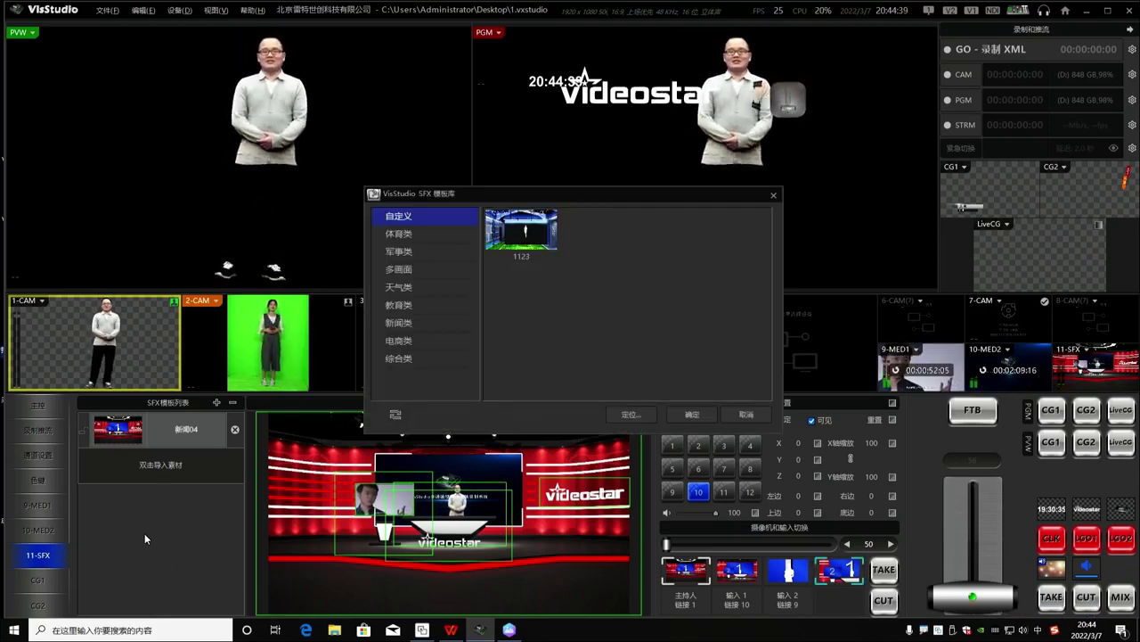
{"action": "left_click", "coordinate": [410, 250]}
{"action": "left_click", "coordinate": [413, 237]}
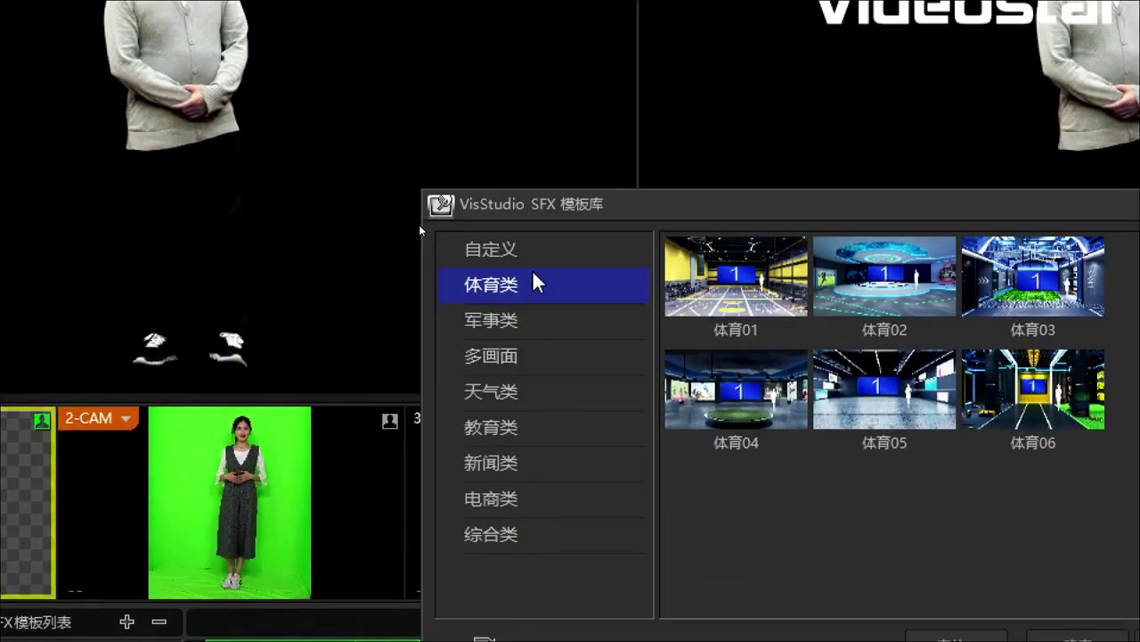
{"action": "left_click", "coordinate": [538, 319]}
{"action": "left_click_drag", "start_coordinate": [661, 202], "coordinate": [551, 169]}
{"action": "left_click", "coordinate": [412, 320]}
{"action": "left_click", "coordinate": [407, 356]}
{"action": "left_click", "coordinate": [407, 389]}
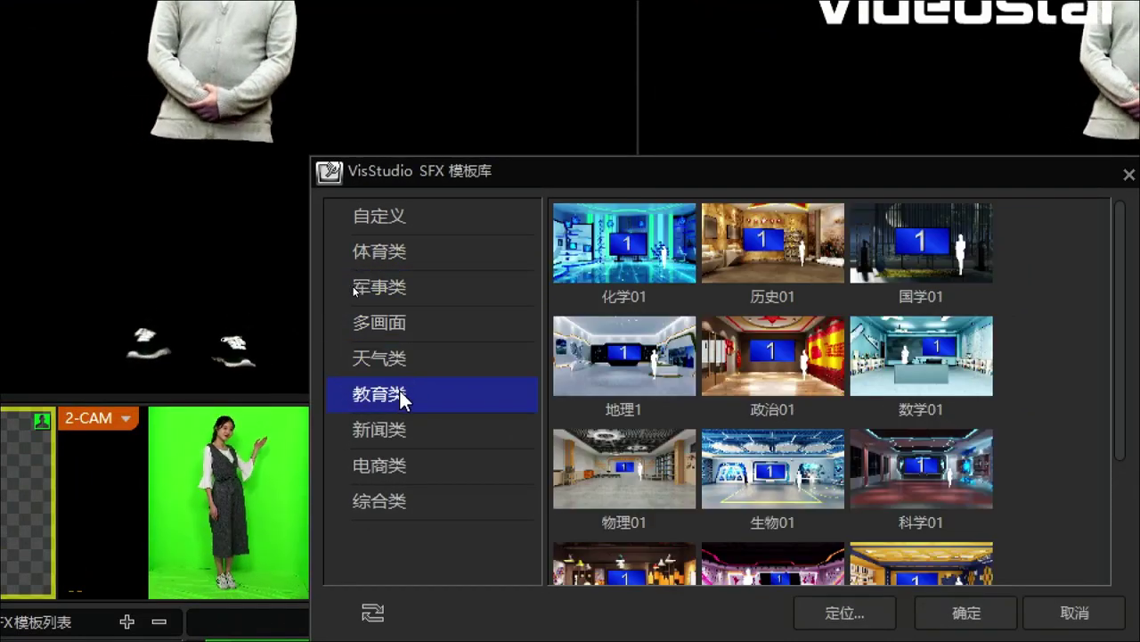
Import the "新闻01" template from the news category (新闻类) into the SFX template list.
{"action": "left_click", "coordinate": [397, 429]}
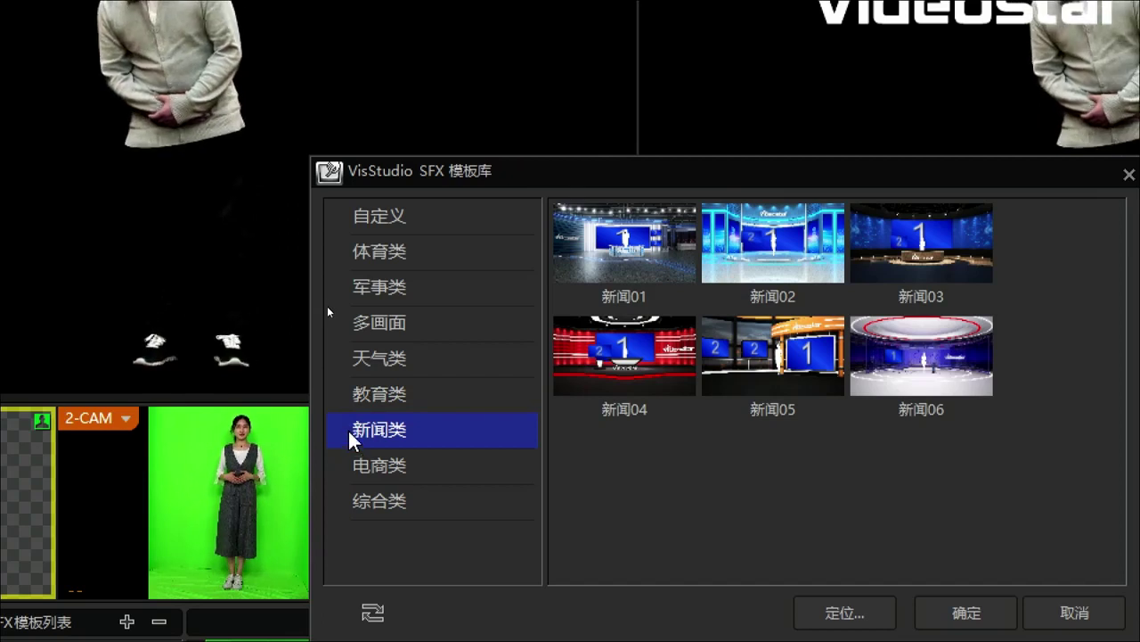
{"action": "left_click", "coordinate": [632, 256]}
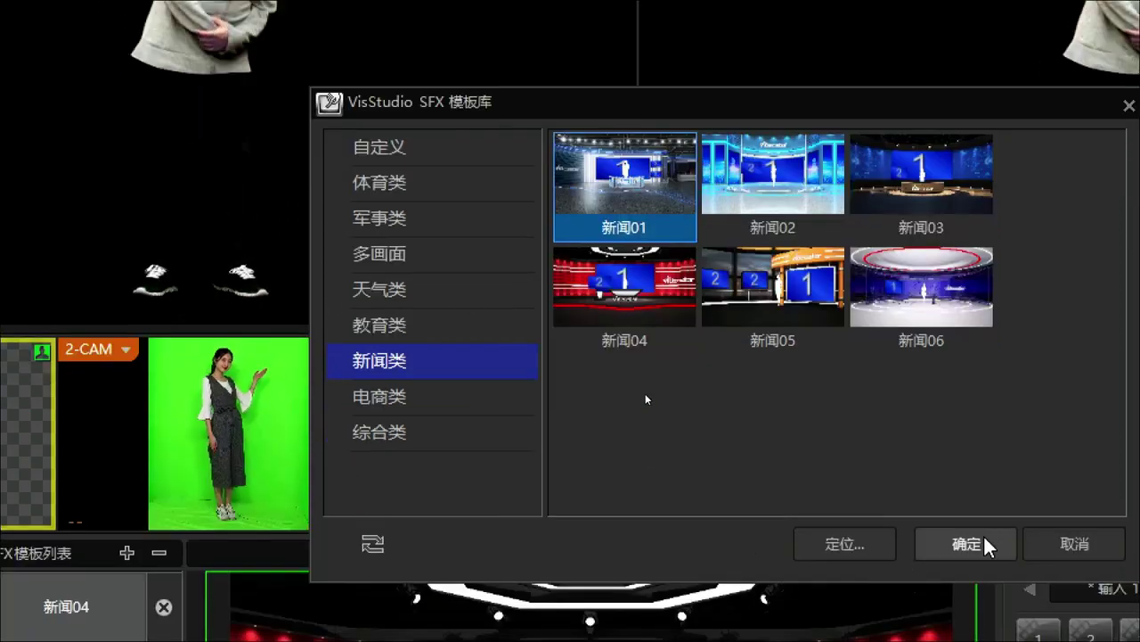
{"action": "left_click", "coordinate": [986, 545]}
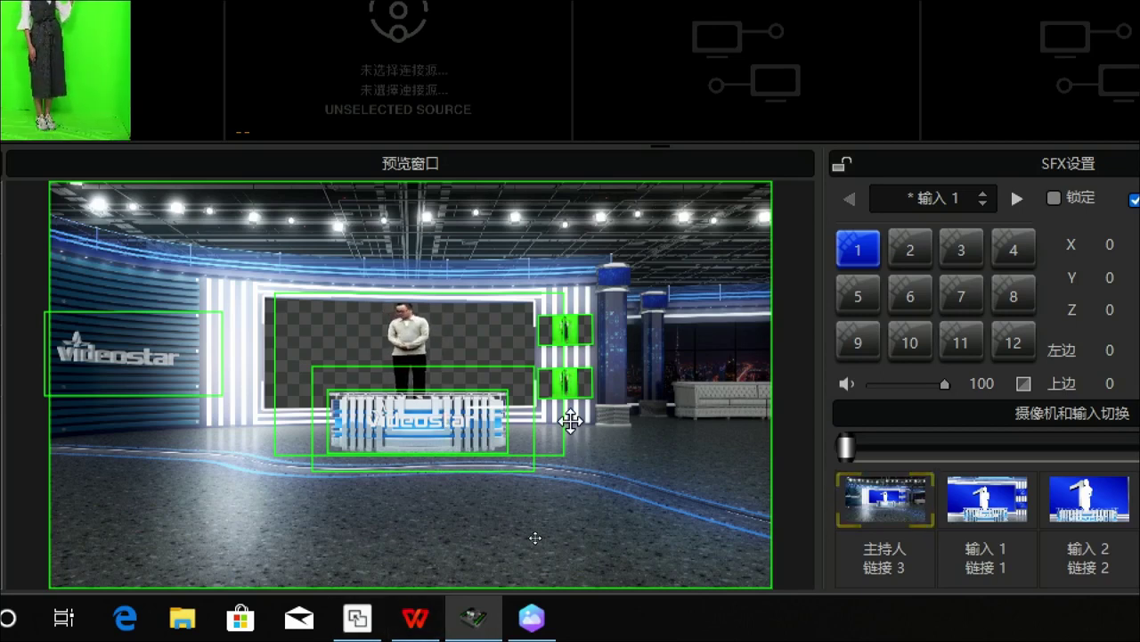
Shift the table in the virtual scene to X 9, Y -9, and select the input 1 screen in the preview.
{"action": "mouse_move", "coordinate": [420, 429]}
{"action": "left_mouse_down"}
{"action": "mouse_move", "coordinate": [386, 449]}
{"action": "mouse_move", "coordinate": [425, 429]}
{"action": "left_mouse_up"}
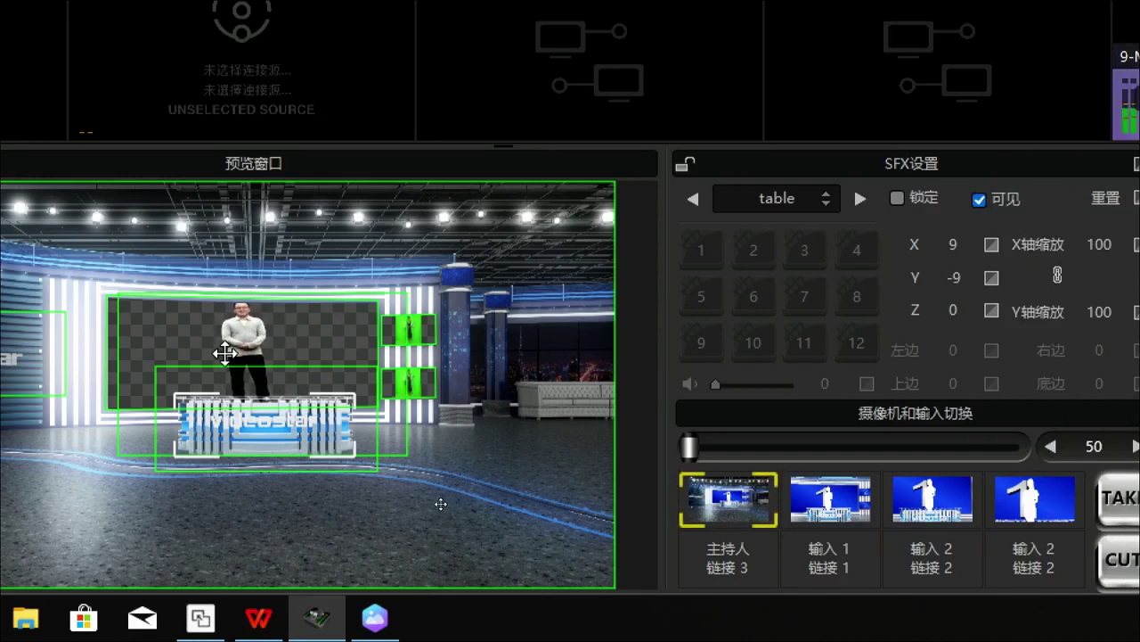
{"action": "left_click", "coordinate": [234, 327]}
Examine the list of scene elements in the SFX settings, keeping "输入 1" as the selected element.
{"action": "left_click", "coordinate": [807, 193]}
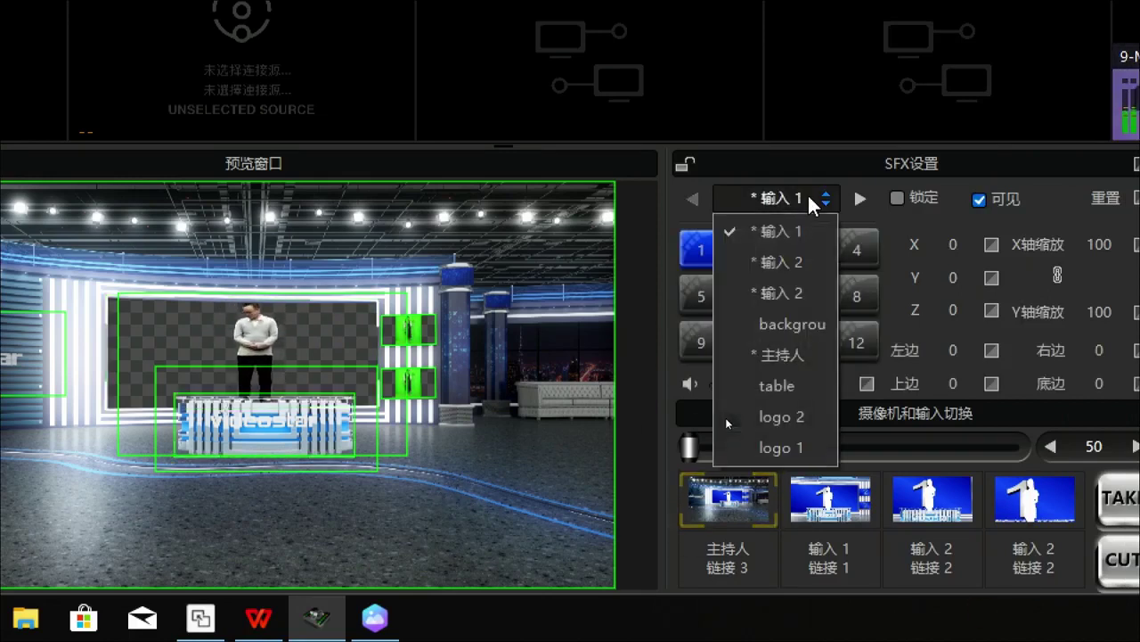
{"action": "left_click", "coordinate": [778, 231]}
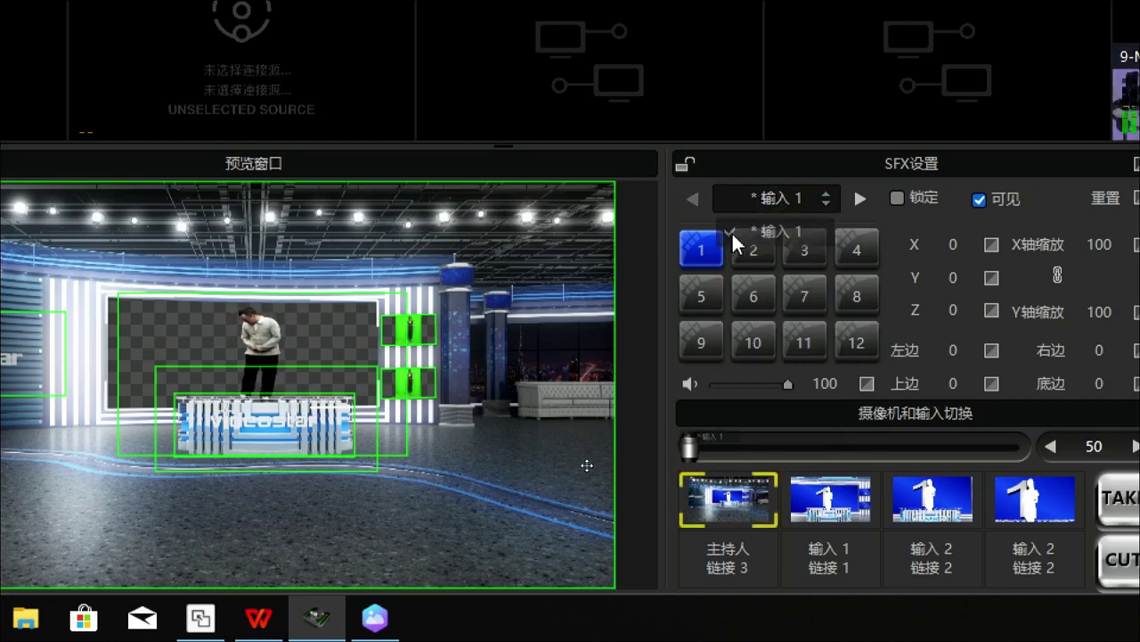
{"action": "left_click", "coordinate": [771, 197]}
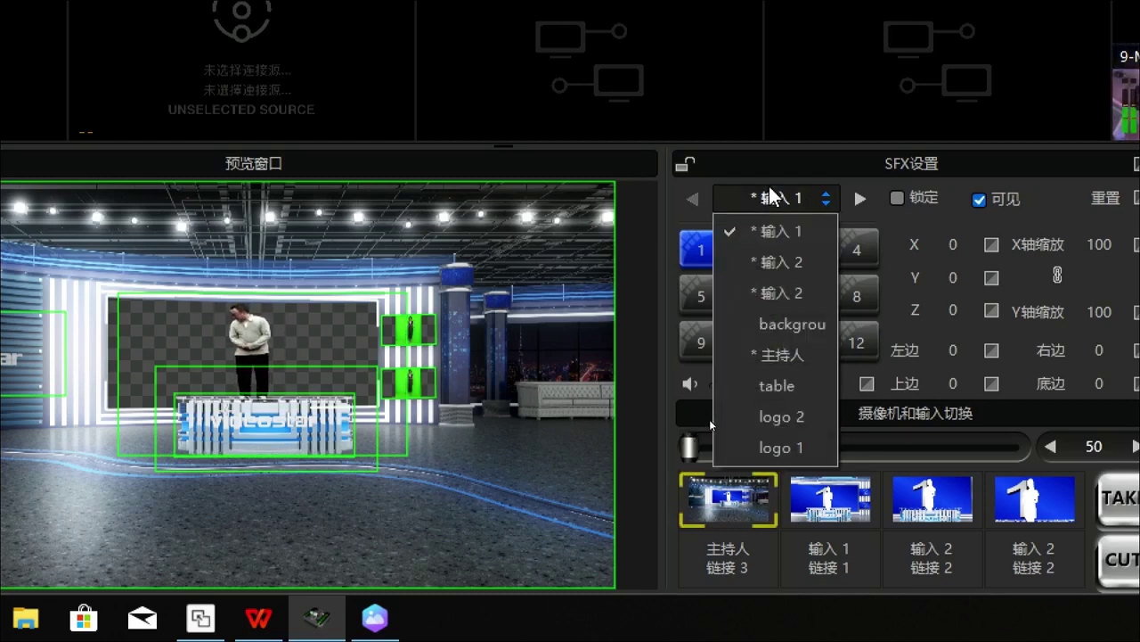
{"action": "left_click", "coordinate": [460, 479]}
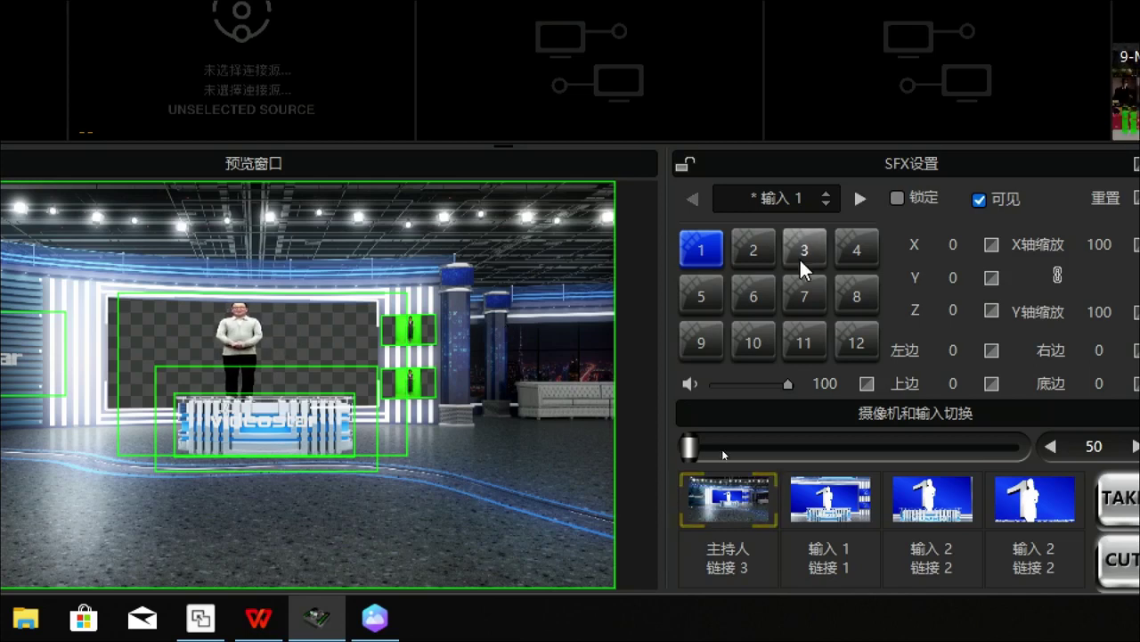
{"action": "left_click", "coordinate": [781, 191]}
{"action": "left_click", "coordinate": [781, 191]}
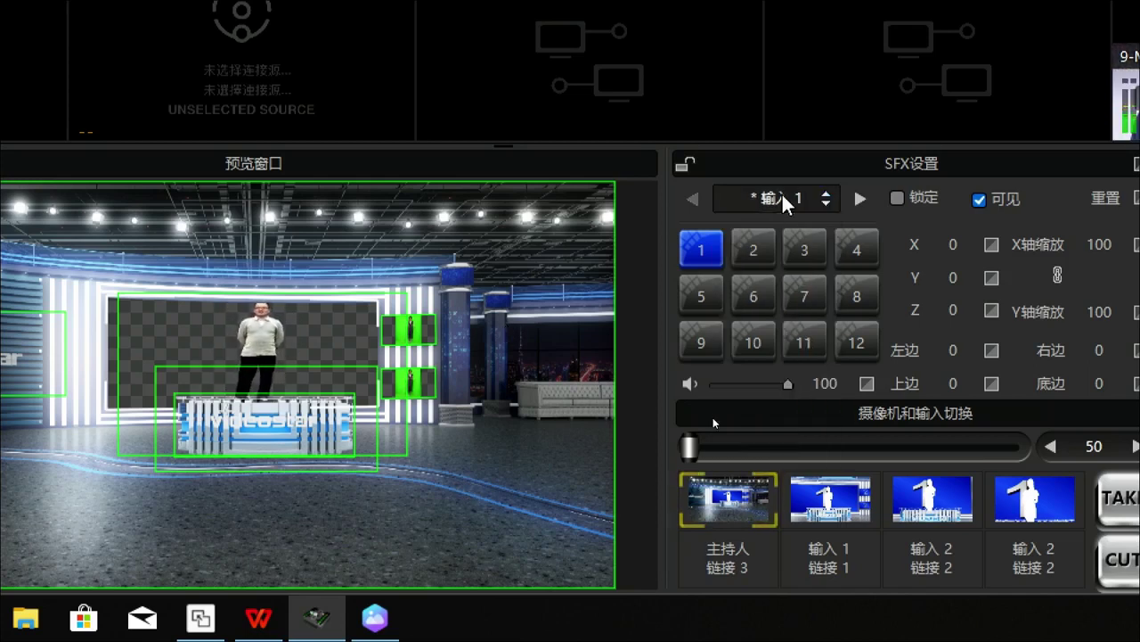
Try channels 2, 3, 9 and 10 as the source of the 输入 1 screen and settle on channel 9.
{"action": "left_click", "coordinate": [752, 253]}
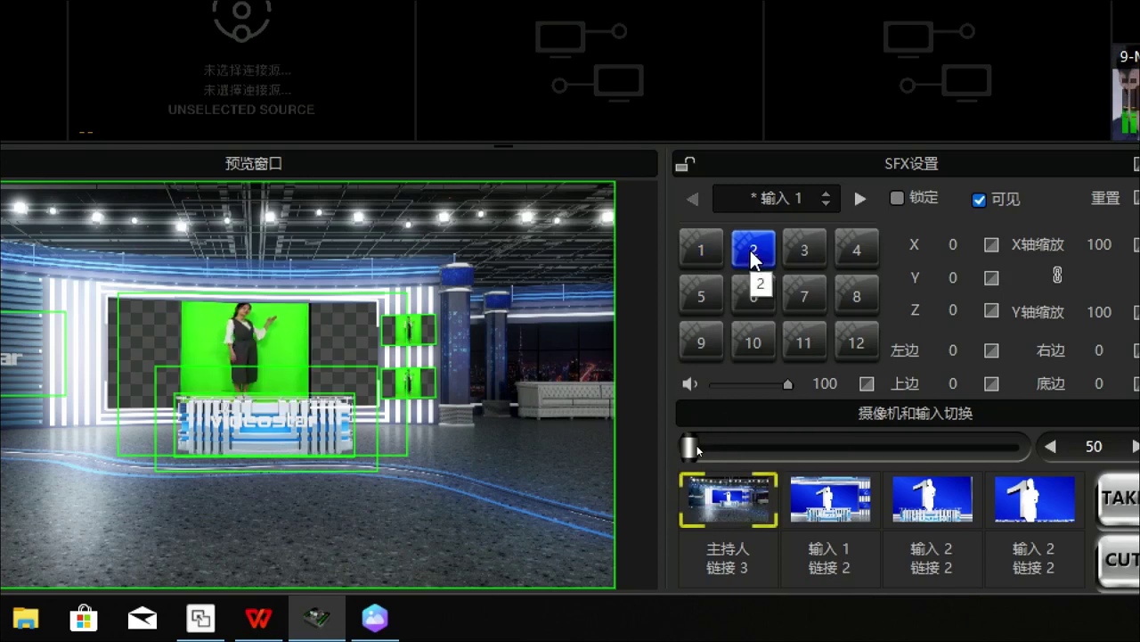
{"action": "left_click", "coordinate": [803, 251]}
{"action": "left_click", "coordinate": [704, 346]}
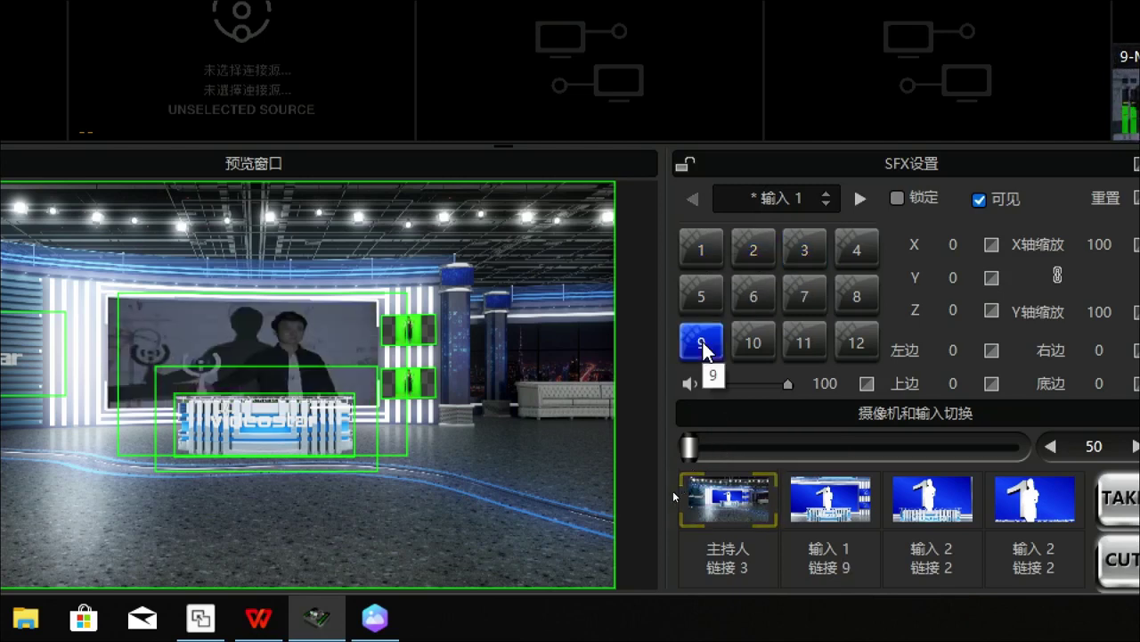
{"action": "left_click", "coordinate": [757, 344]}
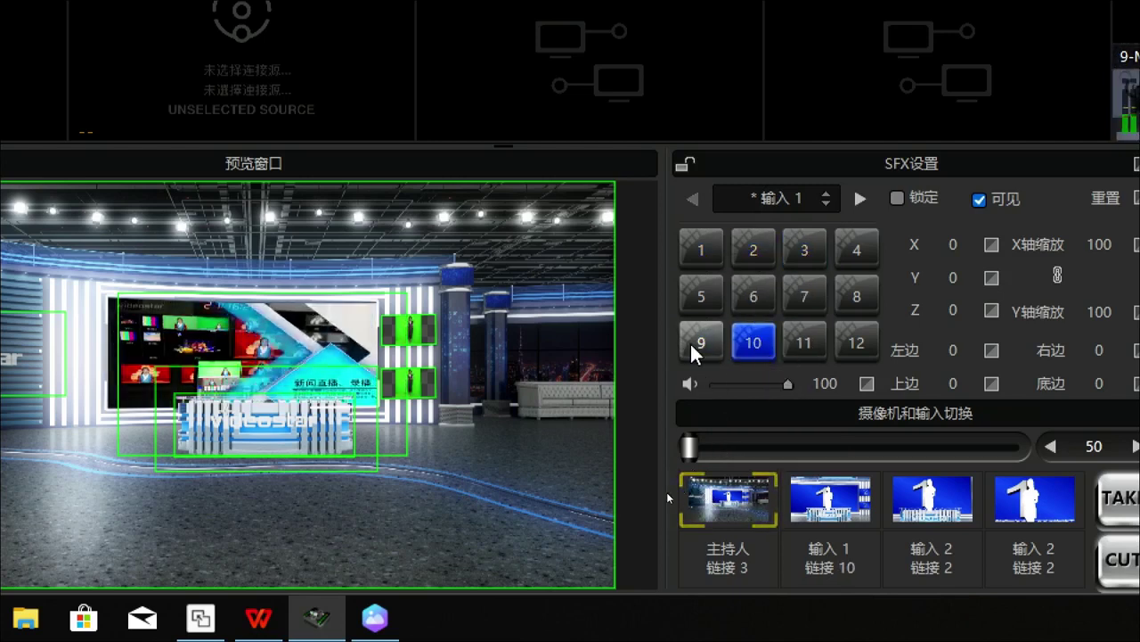
{"action": "left_click", "coordinate": [694, 346]}
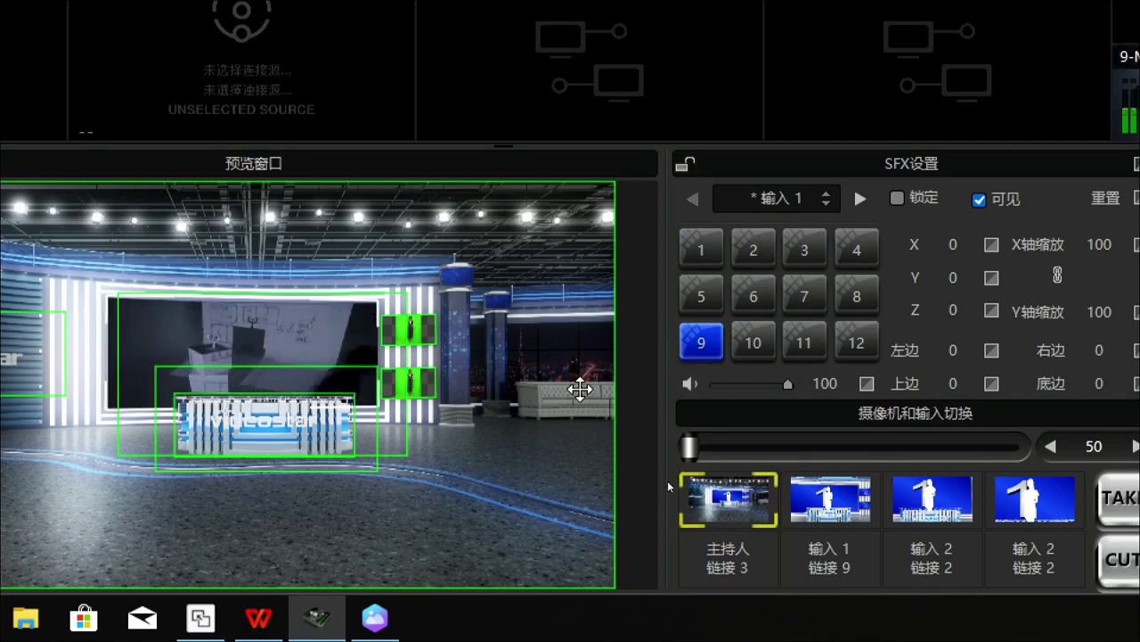
Select the 主持人 element in the SFX settings and link it to channel 1.
{"action": "left_click", "coordinate": [785, 197]}
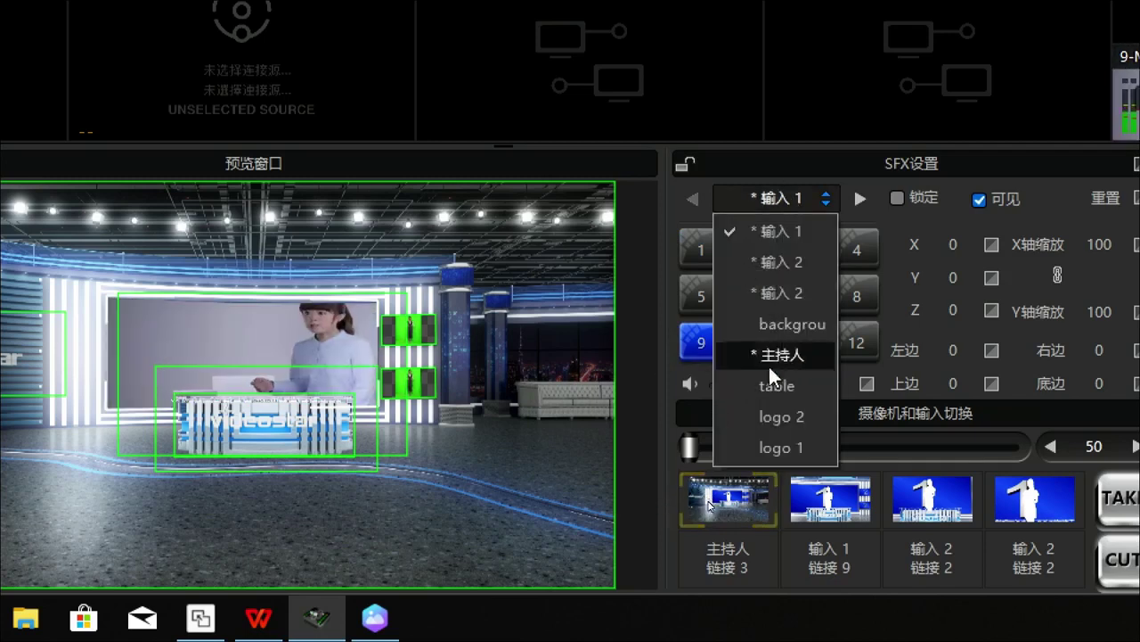
{"action": "left_click", "coordinate": [771, 366]}
{"action": "left_click", "coordinate": [704, 249]}
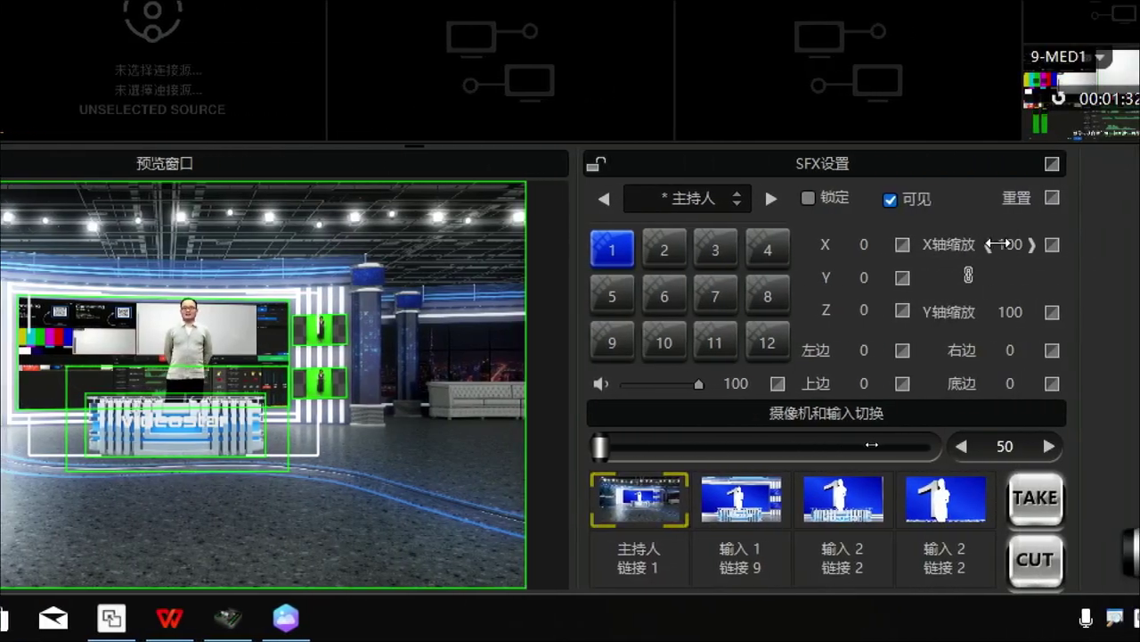
Enlarge the 主持人 element, first to a linked X and Y scale of 120 and finally to 164.
{"action": "left_click_drag", "start_coordinate": [998, 244], "coordinate": [1009, 244]}
{"action": "left_click", "coordinate": [1002, 242]}
{"action": "type", "text": "120"}
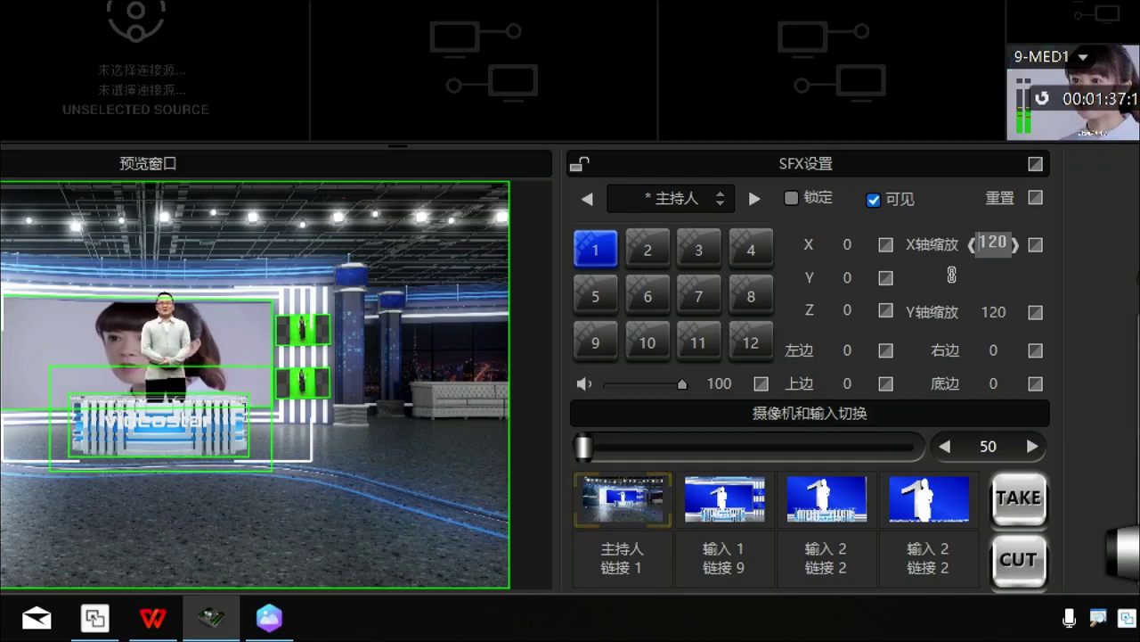
{"action": "key", "text": "Tab"}
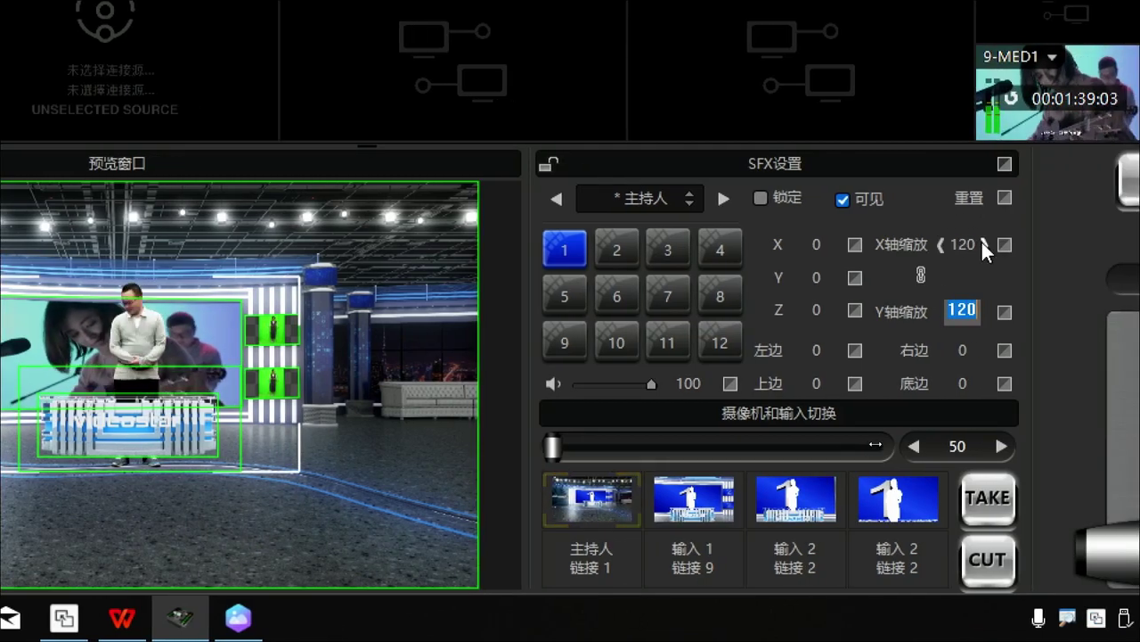
{"action": "mouse_move", "coordinate": [981, 242]}
{"action": "left_mouse_down"}
{"action": "mouse_move", "coordinate": [1009, 245]}
{"action": "mouse_move", "coordinate": [992, 243]}
{"action": "left_mouse_up"}
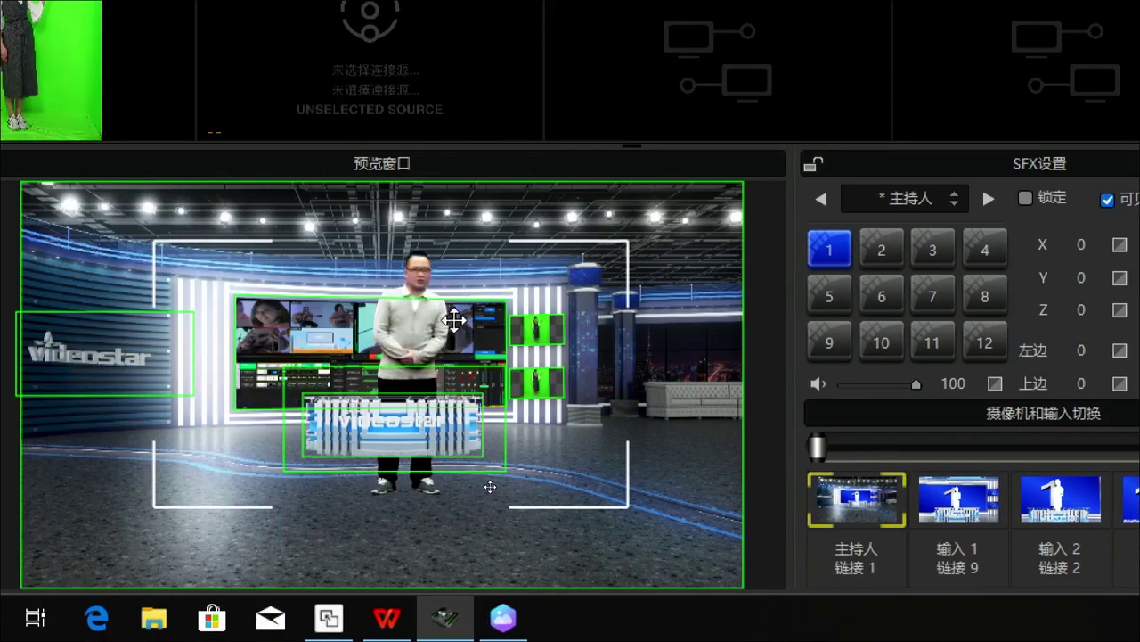
Shift the 输入 1 screen to X 6, Y -19 and lock it, and move the 主持人 element to X 338, Y -73.
{"action": "left_click_drag", "start_coordinate": [455, 319], "coordinate": [429, 319]}
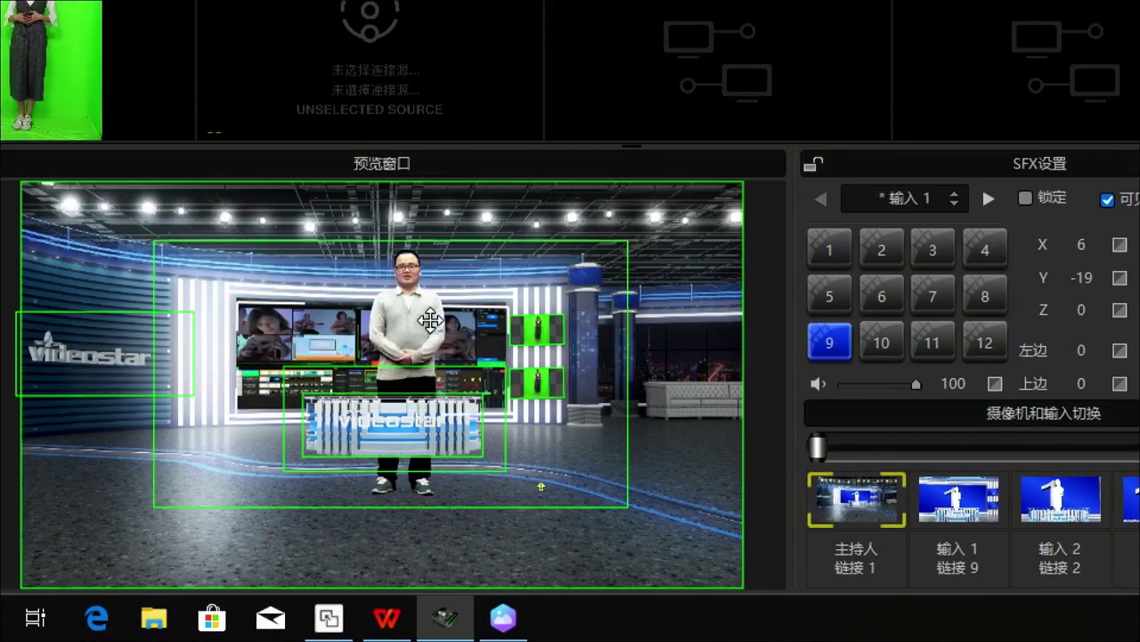
{"action": "left_click", "coordinate": [950, 198]}
{"action": "left_click", "coordinate": [889, 353]}
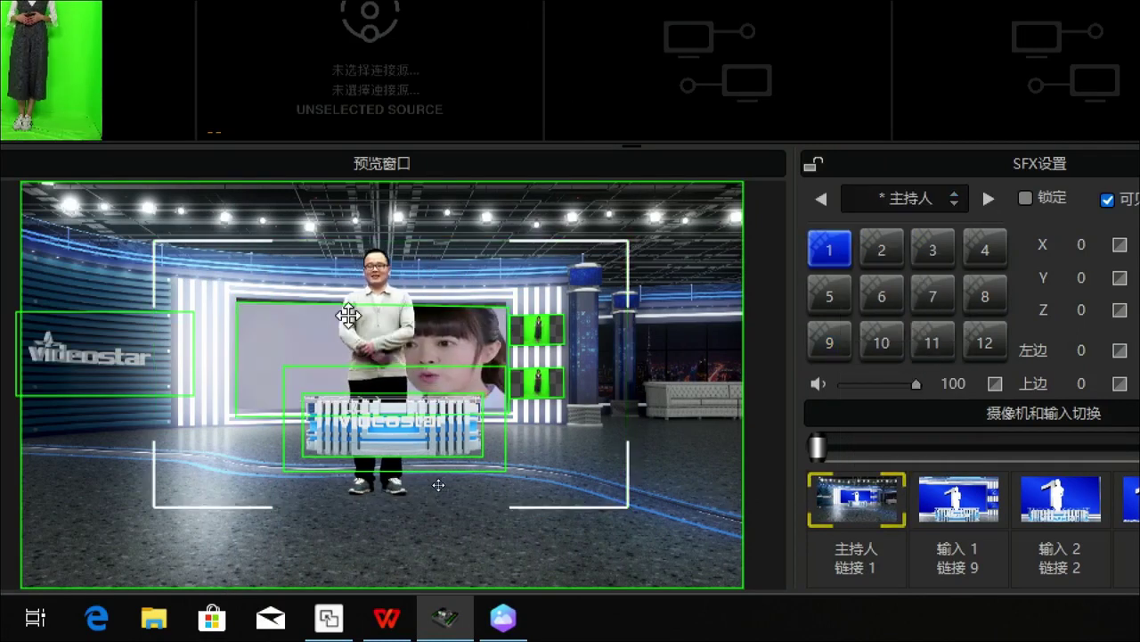
{"action": "left_click", "coordinate": [384, 331]}
{"action": "left_click_drag", "start_coordinate": [405, 332], "coordinate": [387, 331]}
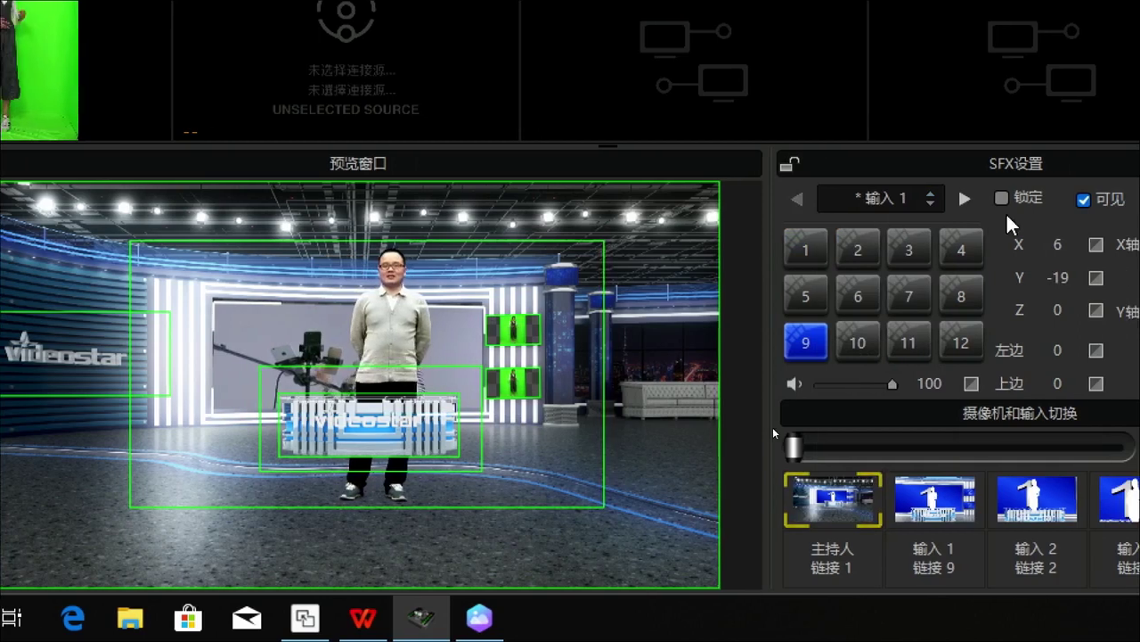
{"action": "left_click", "coordinate": [1025, 198]}
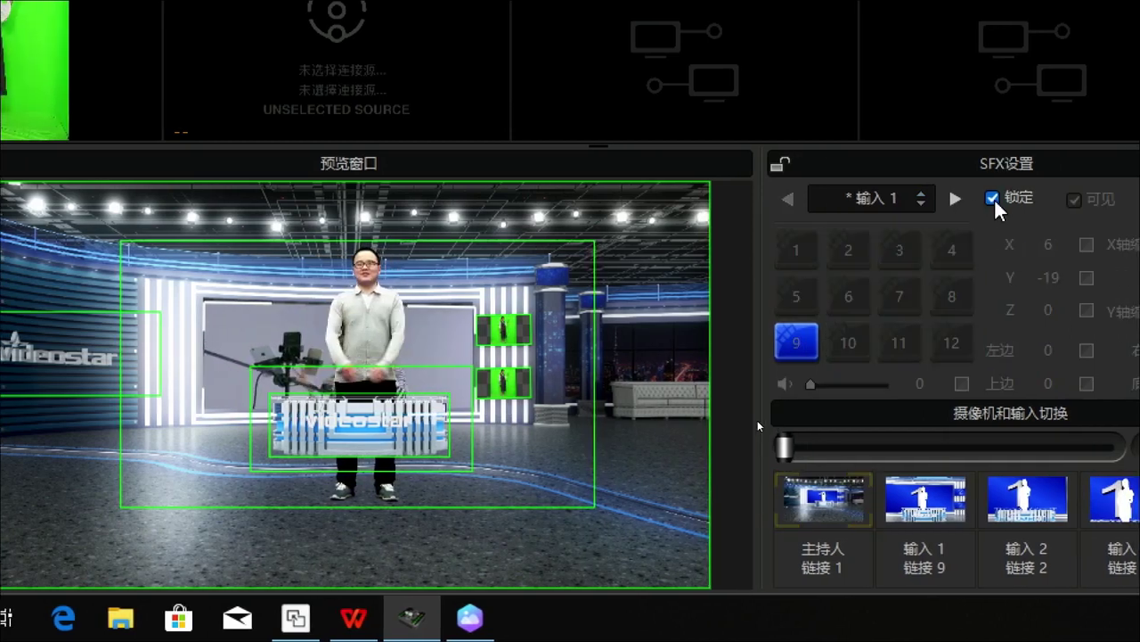
{"action": "left_click_drag", "start_coordinate": [379, 346], "coordinate": [472, 346]}
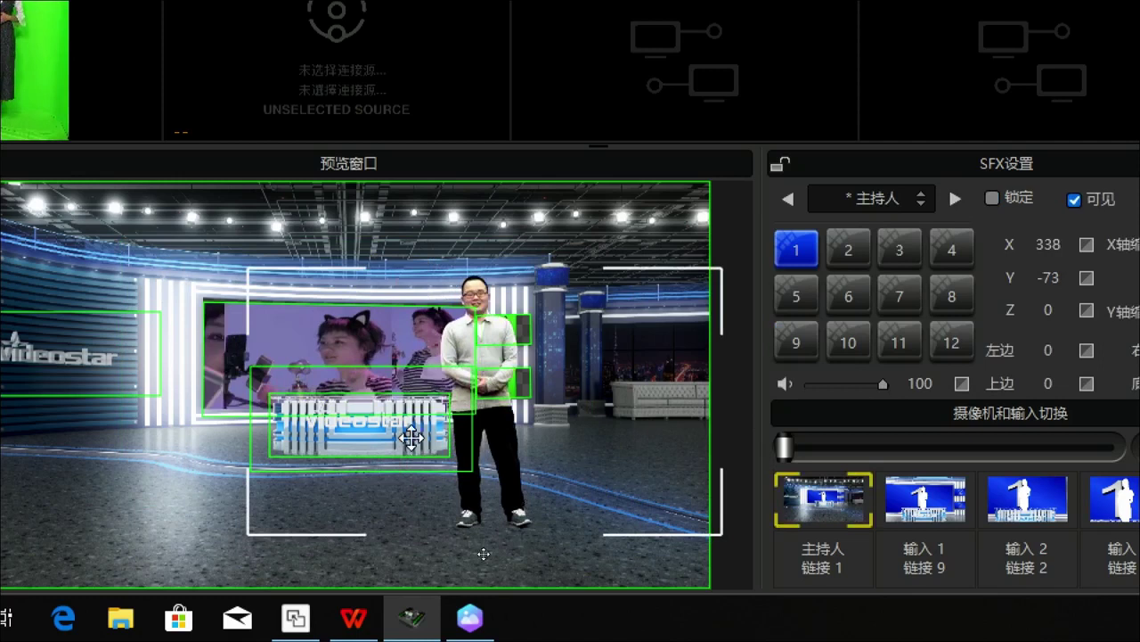
Enlarge the table to a scale of 173 and place it at X 123, Y -155 in the foreground.
{"action": "left_click", "coordinate": [409, 456]}
{"action": "left_click_drag", "start_coordinate": [438, 444], "coordinate": [491, 522]}
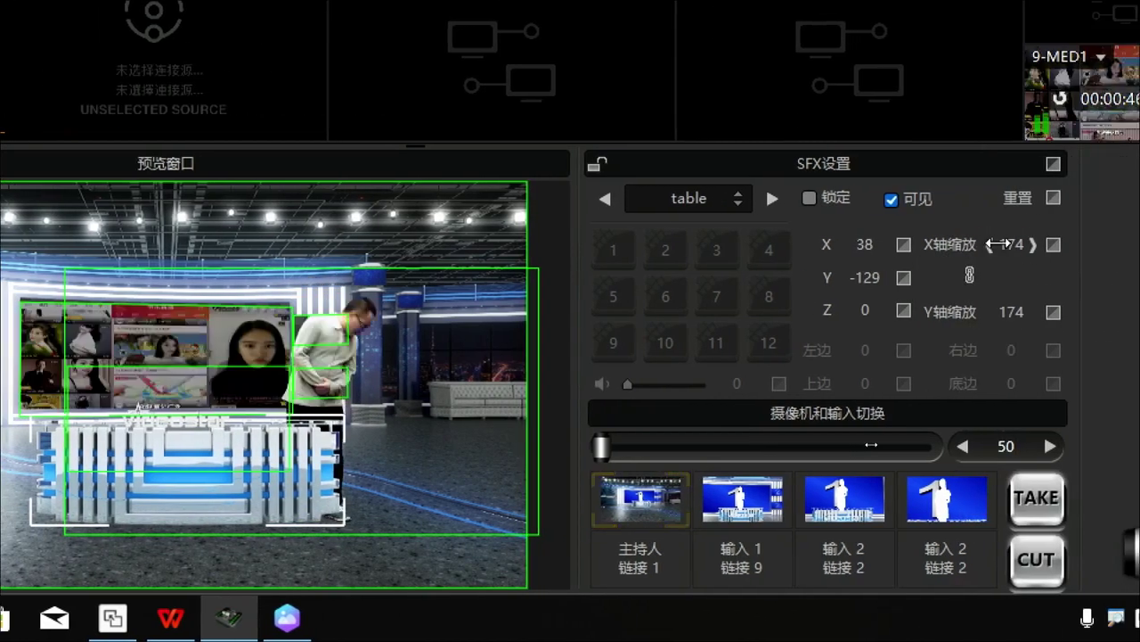
{"action": "left_click_drag", "start_coordinate": [1000, 243], "coordinate": [975, 259]}
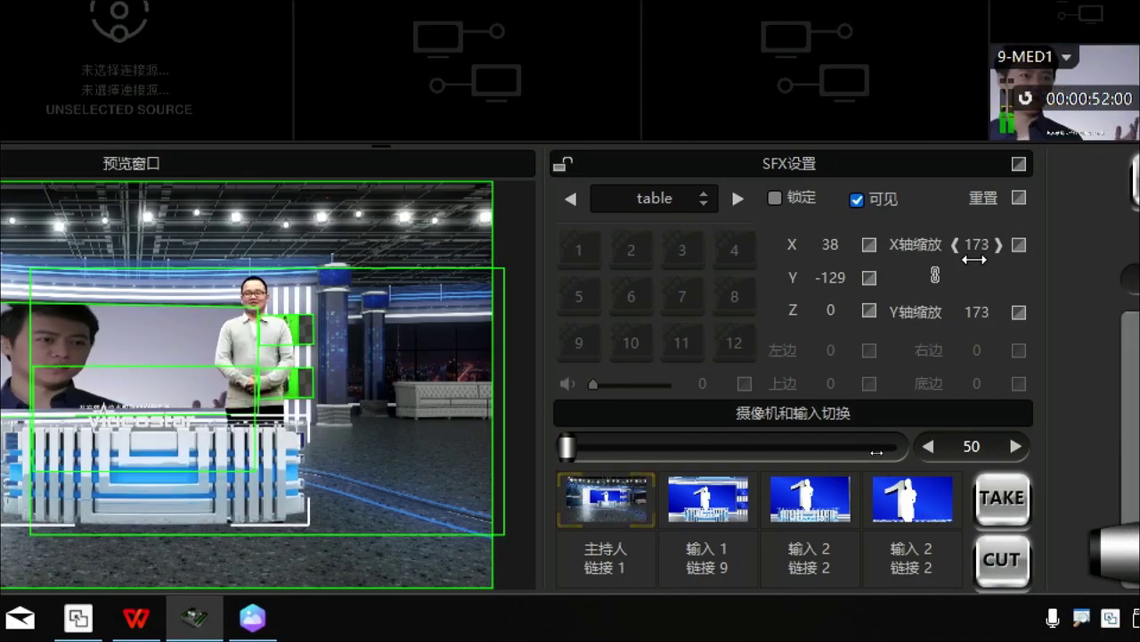
{"action": "left_click_drag", "start_coordinate": [204, 470], "coordinate": [153, 424]}
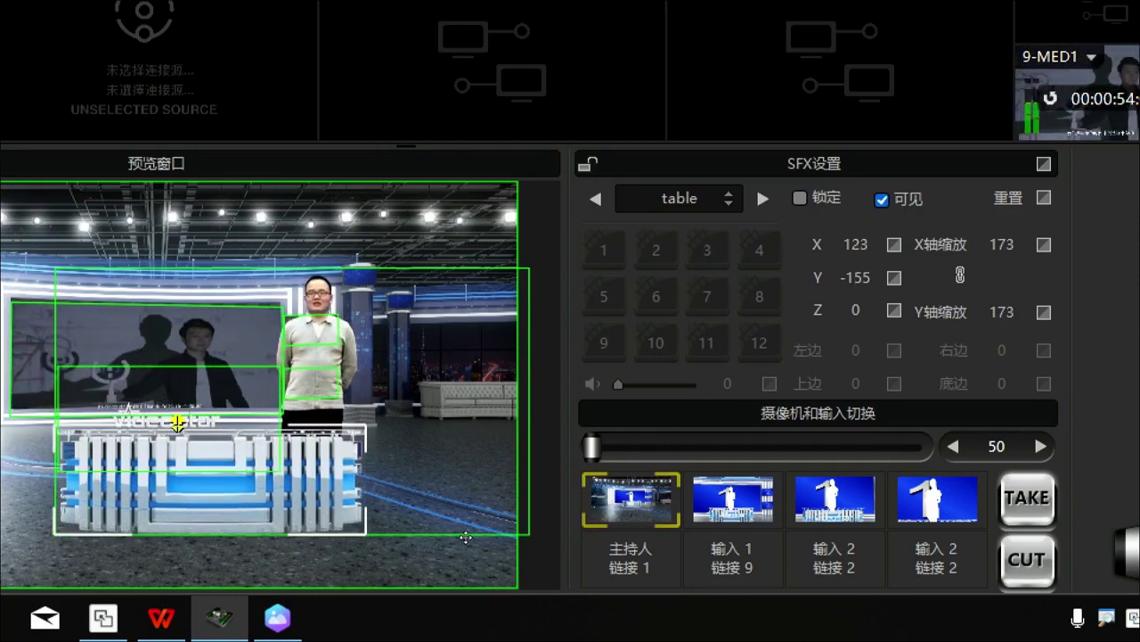
Resize the logo 1 element above the table and reposition the 主持人 element at X 306, Y -38 behind the desk.
{"action": "left_click", "coordinate": [176, 424]}
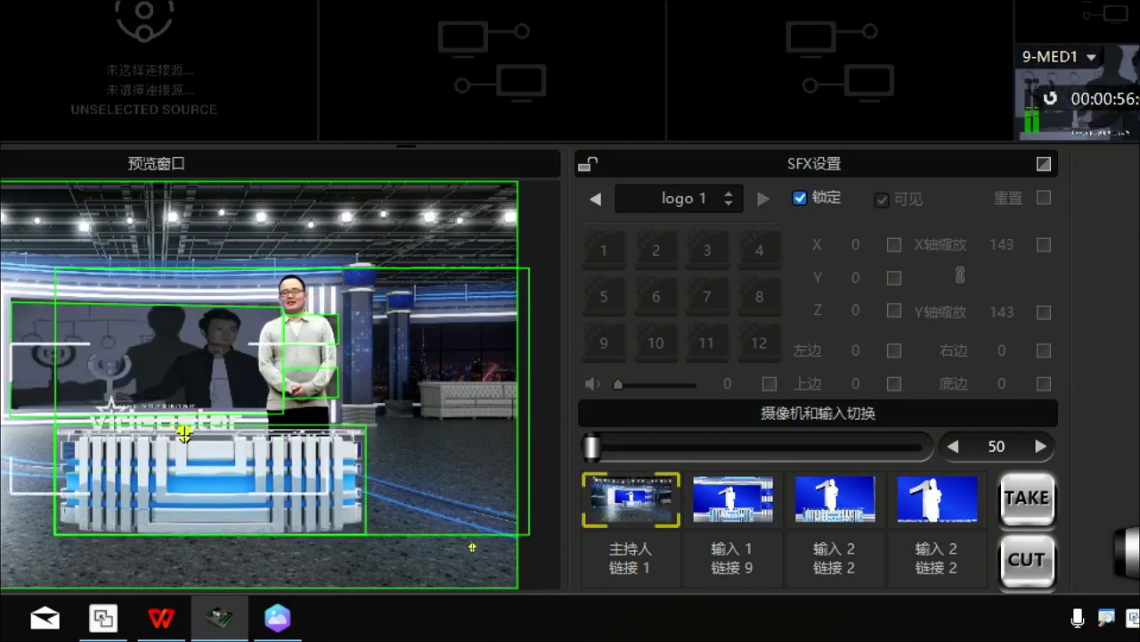
{"action": "left_click_drag", "start_coordinate": [172, 422], "coordinate": [235, 351]}
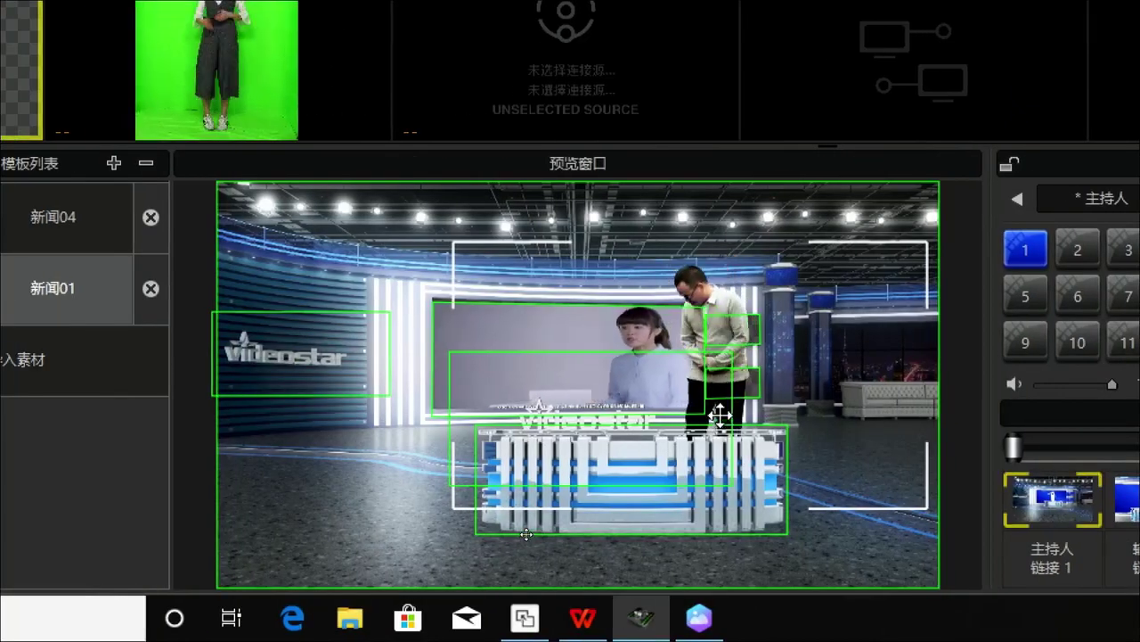
{"action": "left_click_drag", "start_coordinate": [719, 415], "coordinate": [717, 308]}
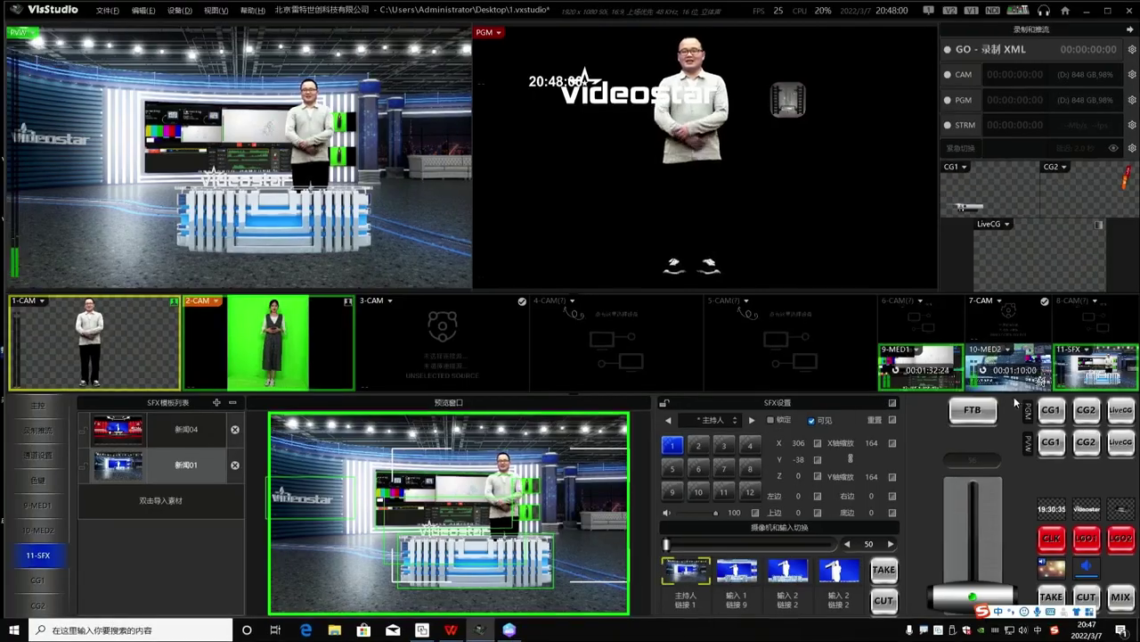
Put the 11-SFX scene on the program output and turn off the LGO1, LGO2 and CLK overlays.
{"action": "left_click", "coordinate": [1033, 258]}
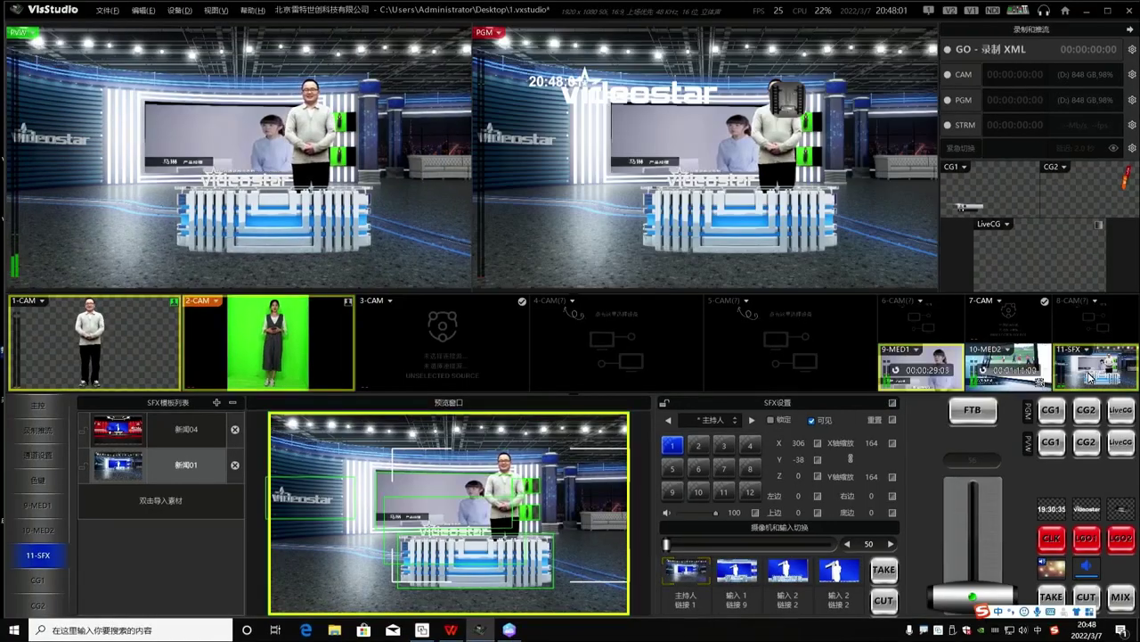
{"action": "left_click", "coordinate": [1087, 538]}
{"action": "left_click", "coordinate": [1121, 538]}
{"action": "left_click", "coordinate": [1051, 538]}
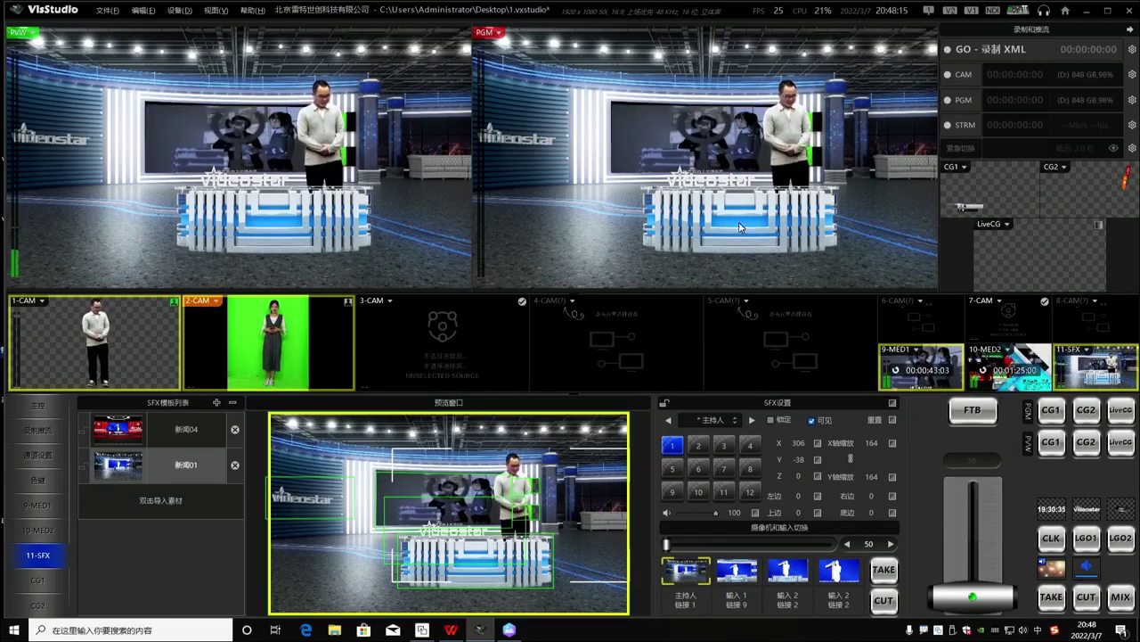
Put 10-MED2 on the preview output and choose the 主持人 camera view for the virtual scene.
{"action": "left_click", "coordinate": [998, 368]}
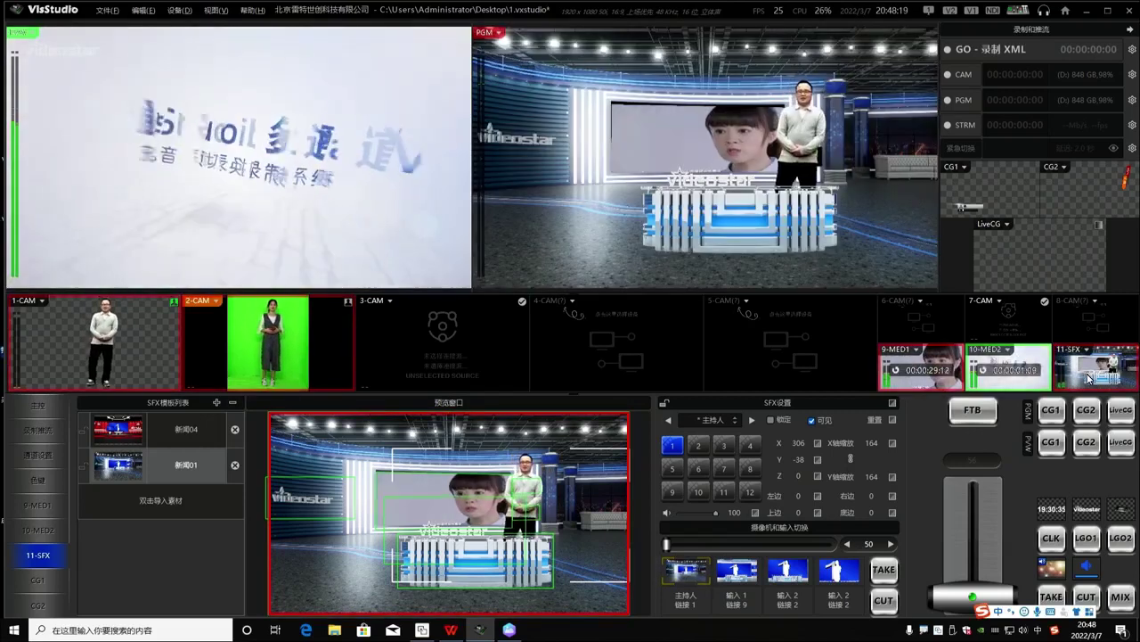
{"action": "mouse_move", "coordinate": [953, 595]}
{"action": "left_mouse_down"}
{"action": "mouse_move", "coordinate": [970, 473]}
{"action": "mouse_move", "coordinate": [964, 614]}
{"action": "left_mouse_up"}
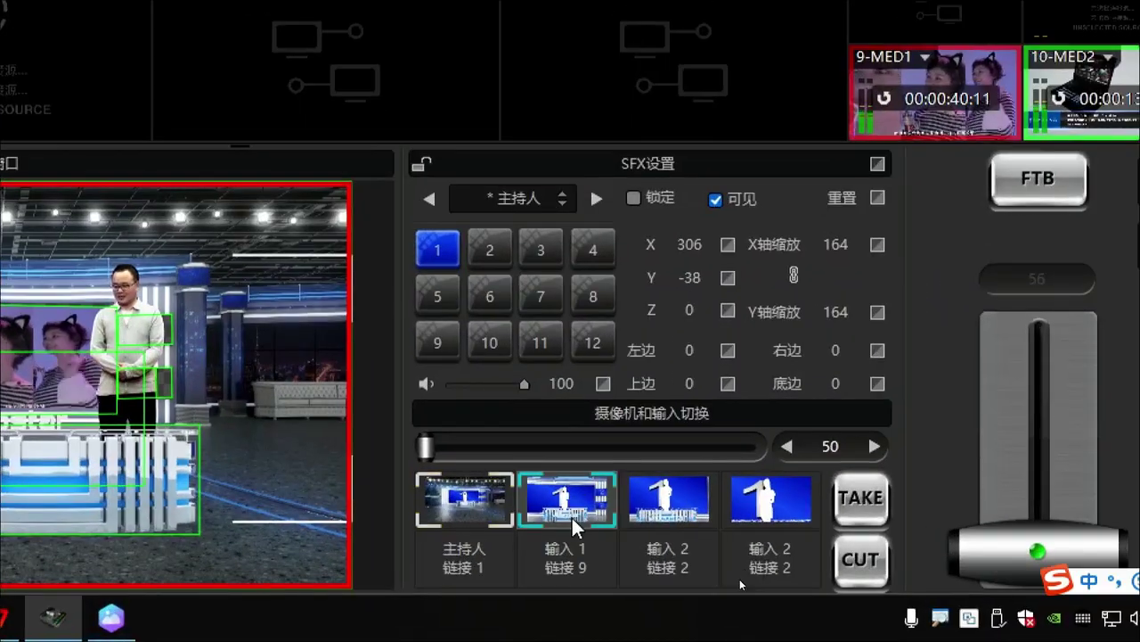
{"action": "left_click", "coordinate": [441, 498]}
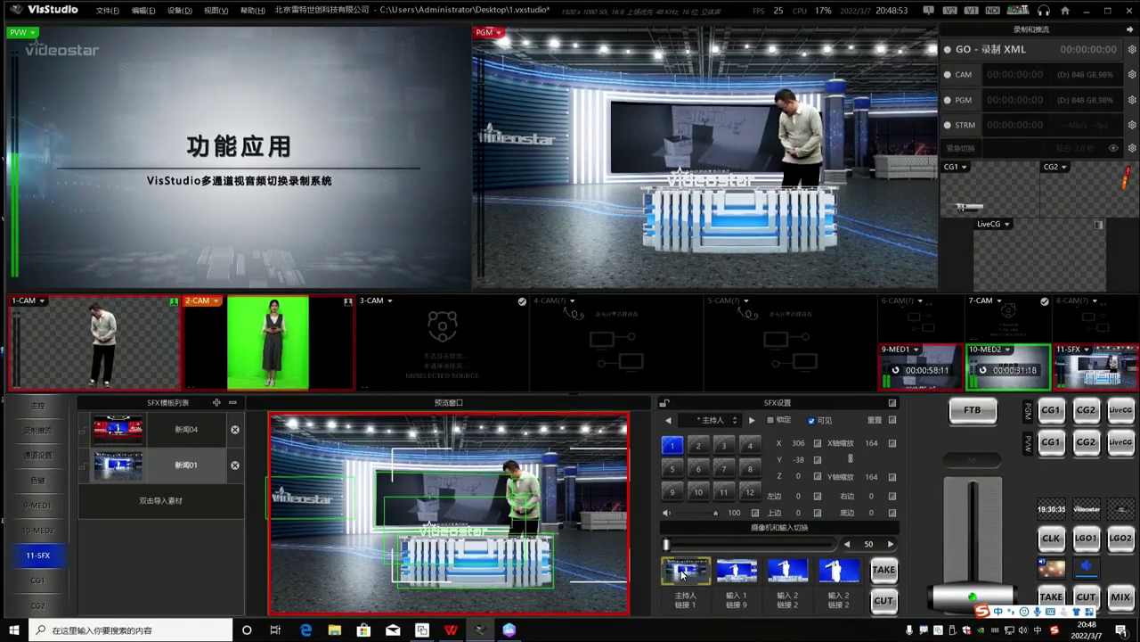
Switch the virtual scene through the 输入 1 and both 输入 2 camera views and return to the wide 主持人 view.
{"action": "left_click", "coordinate": [736, 571]}
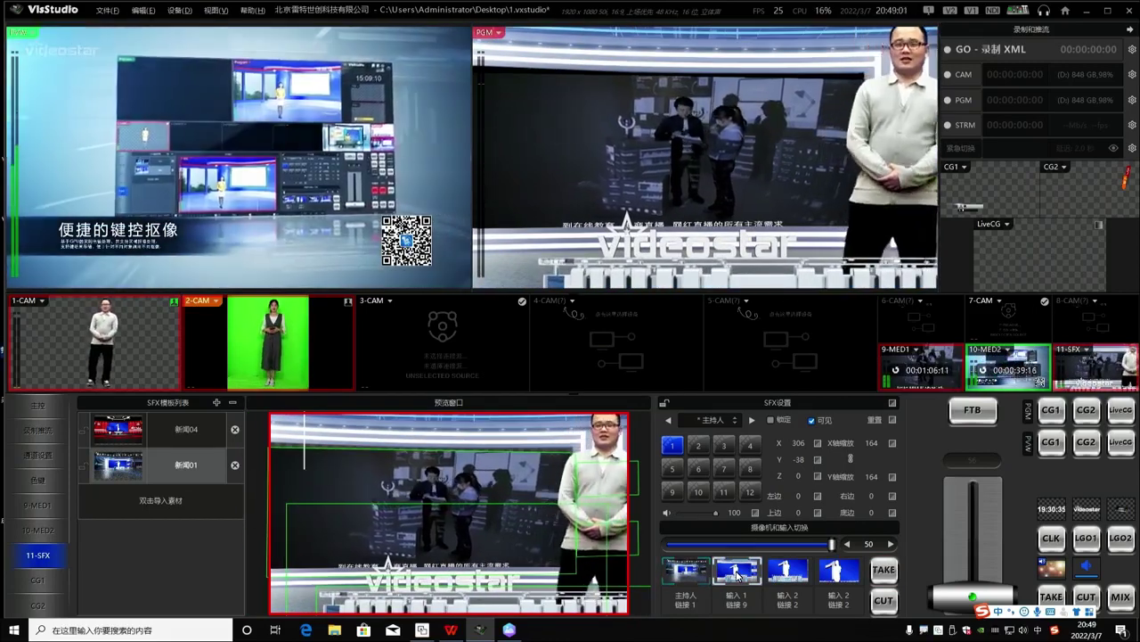
{"action": "left_click", "coordinate": [793, 574]}
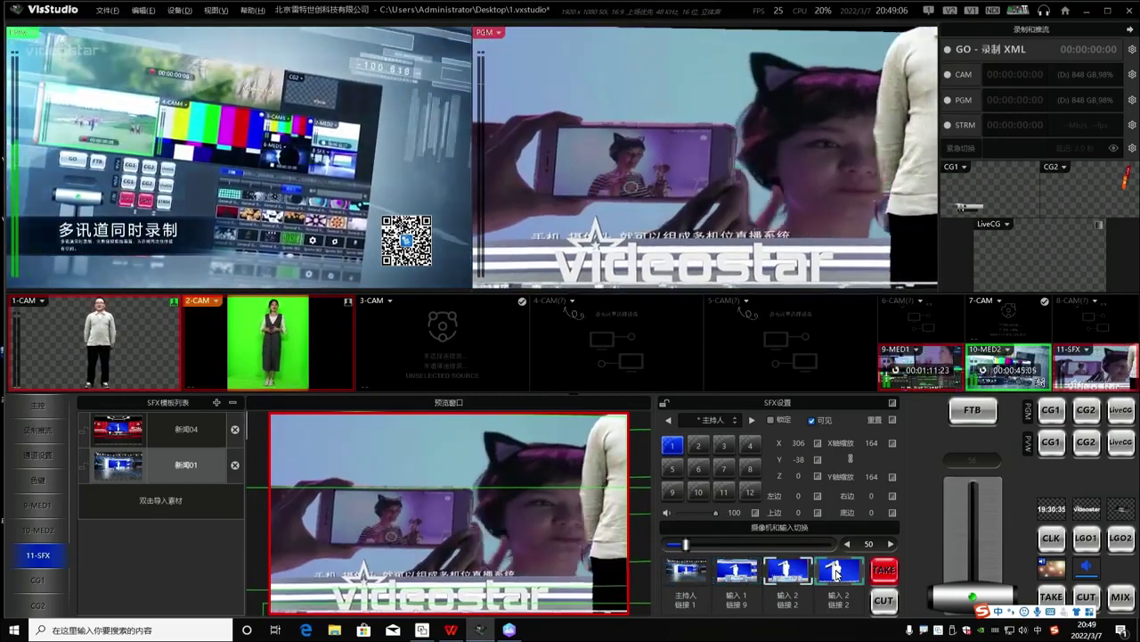
{"action": "left_click", "coordinate": [837, 573]}
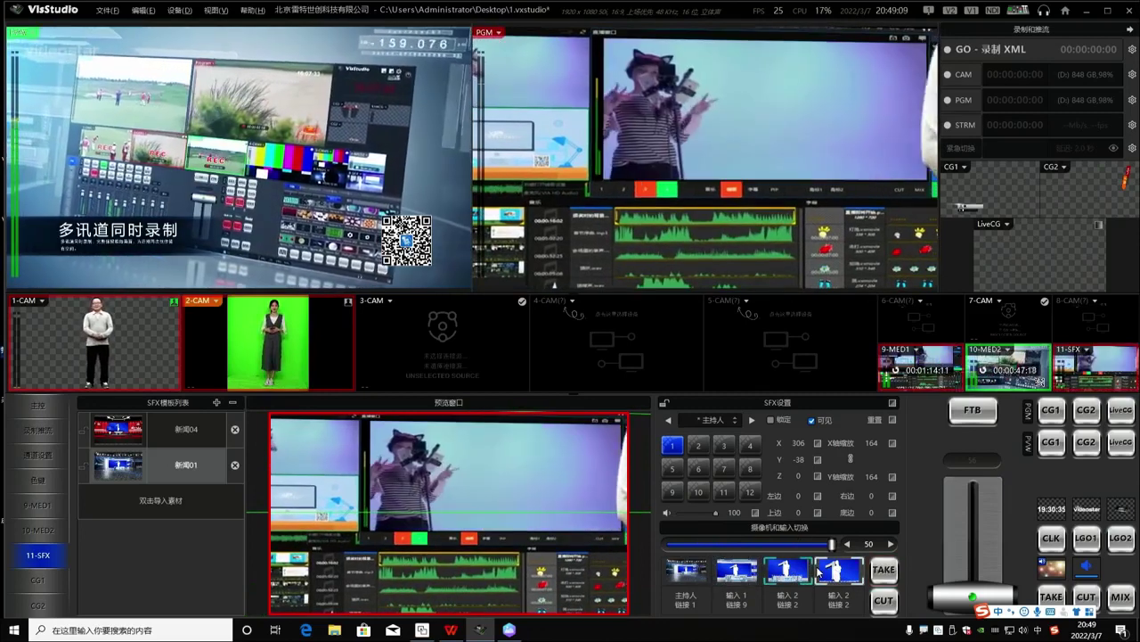
{"action": "left_click", "coordinate": [704, 575]}
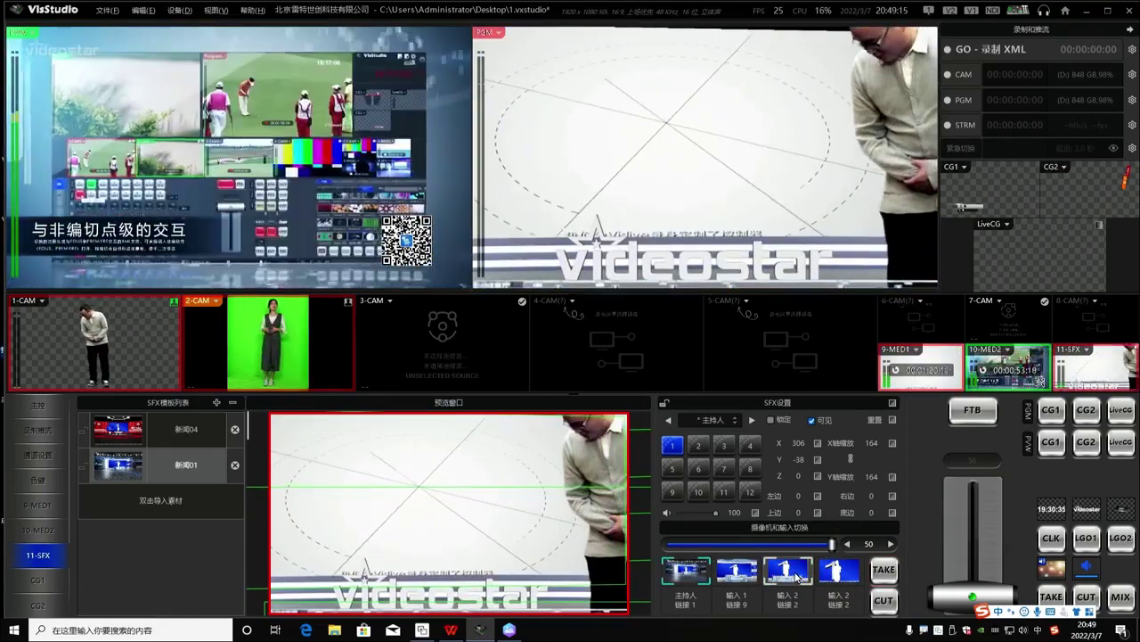
{"action": "left_click", "coordinate": [703, 575]}
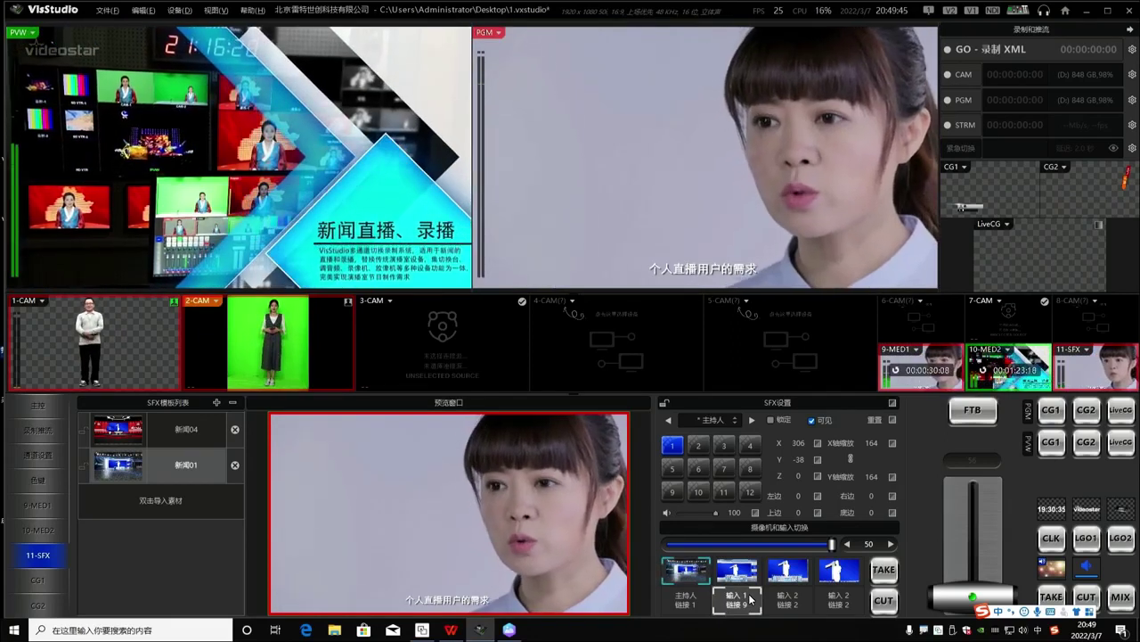
{"action": "left_click", "coordinate": [686, 570]}
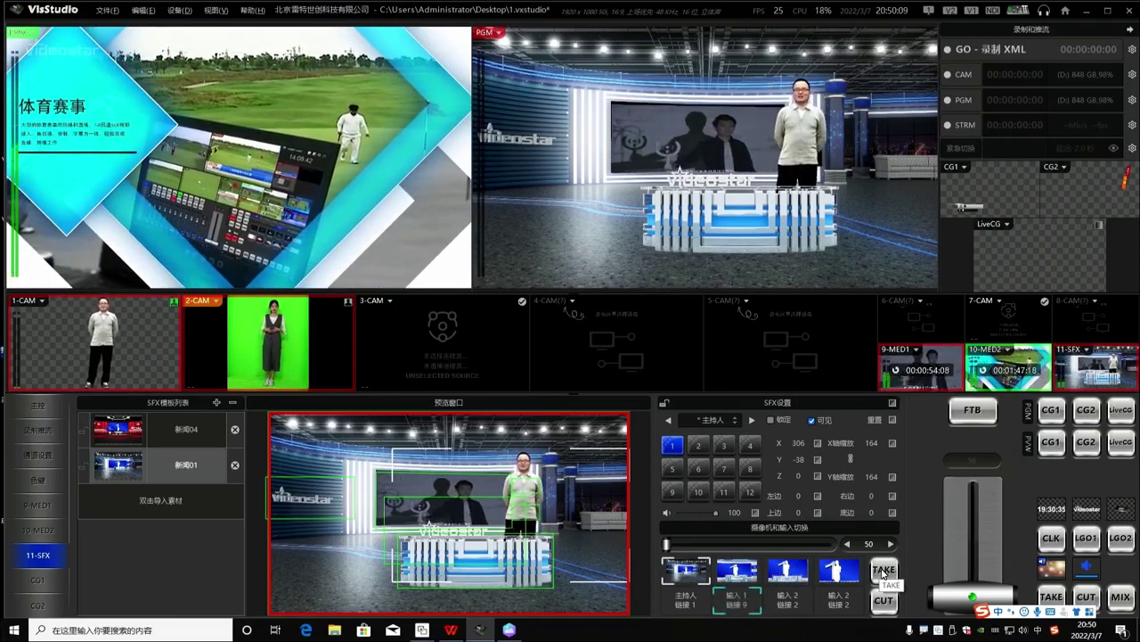
Take the full-screen 输入 1 source in the virtual scene and transition to the first 输入 2 camera view.
{"action": "left_click", "coordinate": [884, 571]}
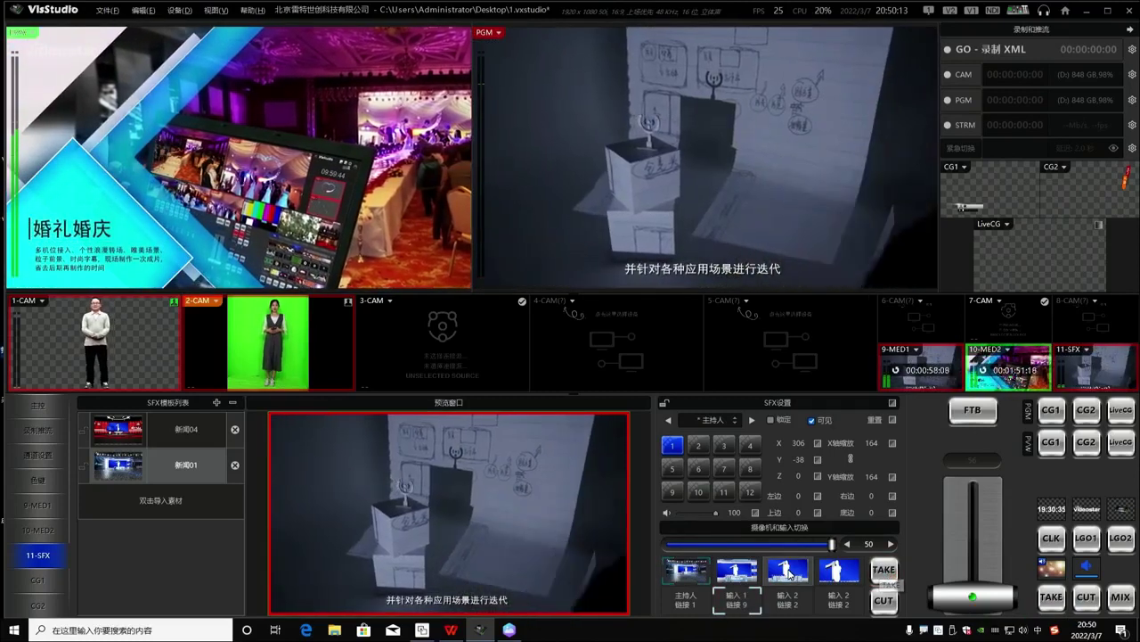
{"action": "left_click", "coordinate": [788, 572]}
{"action": "left_click", "coordinate": [884, 570]}
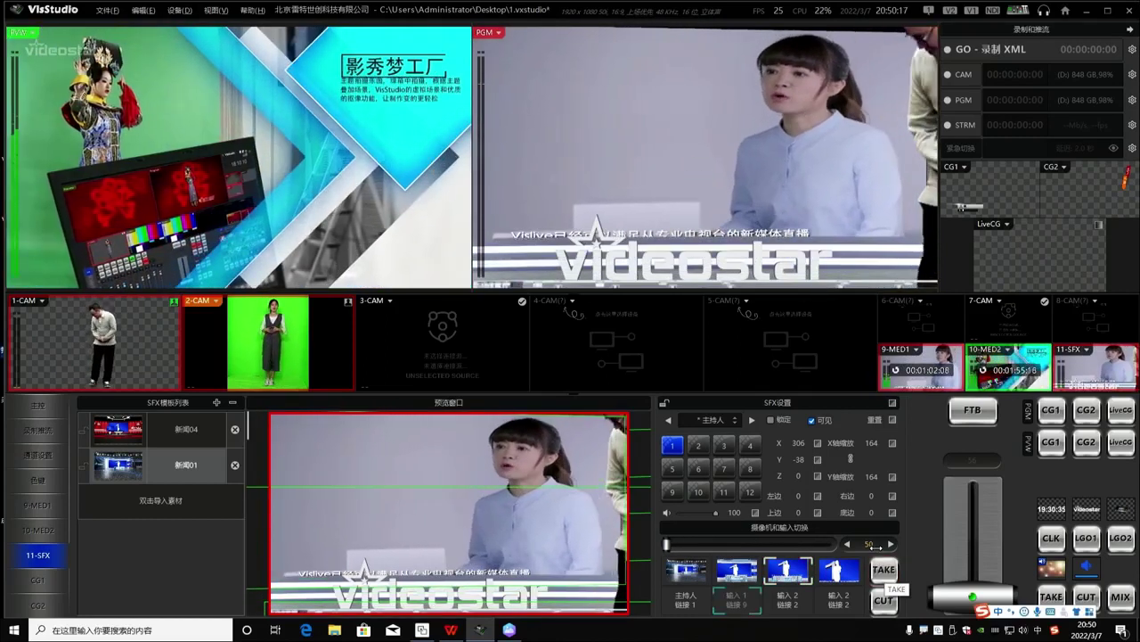
Set the camera transition duration to 25, take the full-screen 输入 1 source and switch to the second 输入 2 camera view.
{"action": "left_click_drag", "start_coordinate": [876, 545], "coordinate": [891, 545]}
{"action": "left_click", "coordinate": [884, 570]}
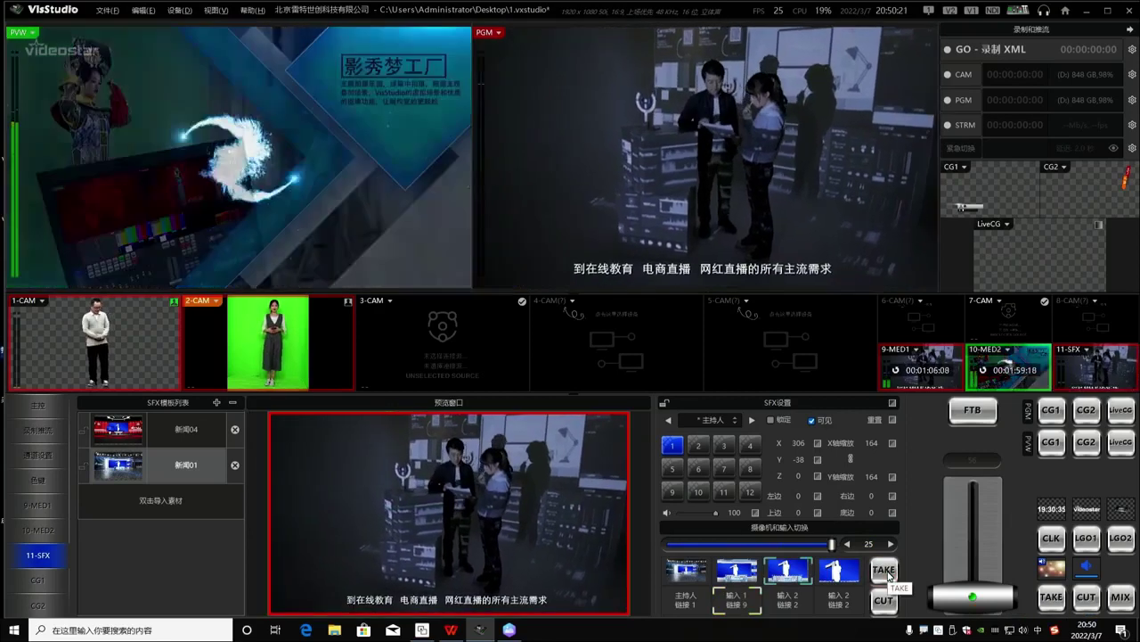
{"action": "left_click", "coordinate": [839, 571]}
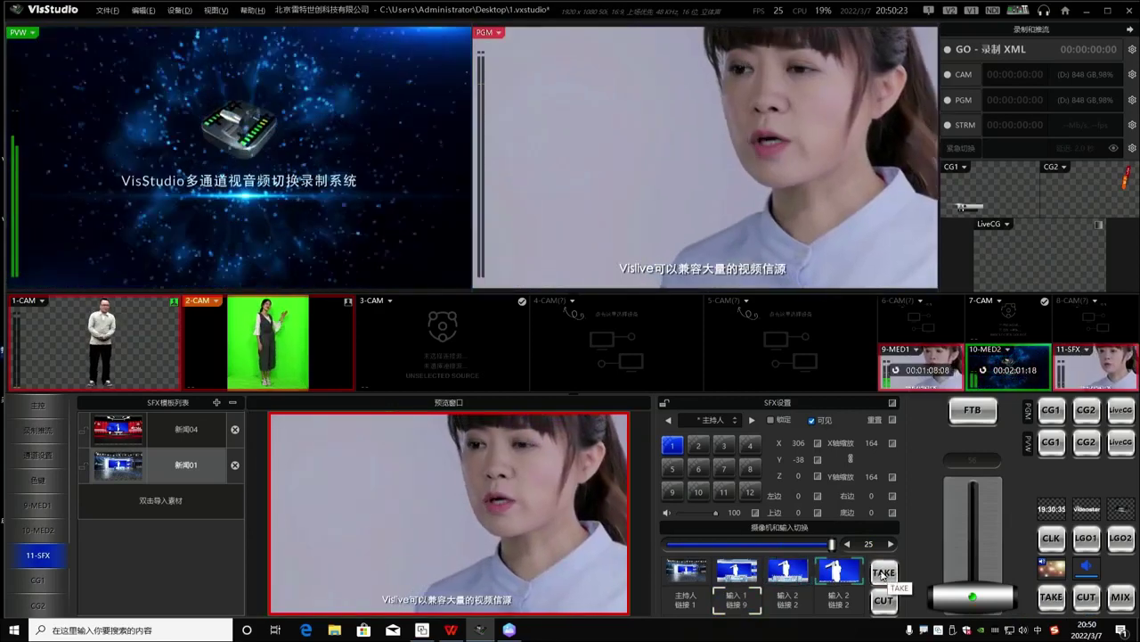
Transition the virtual scene from the full-screen source through the 输入 2 camera views, setting the transition duration to 230, then 66.
{"action": "left_click", "coordinate": [884, 570]}
{"action": "left_click", "coordinate": [804, 578]}
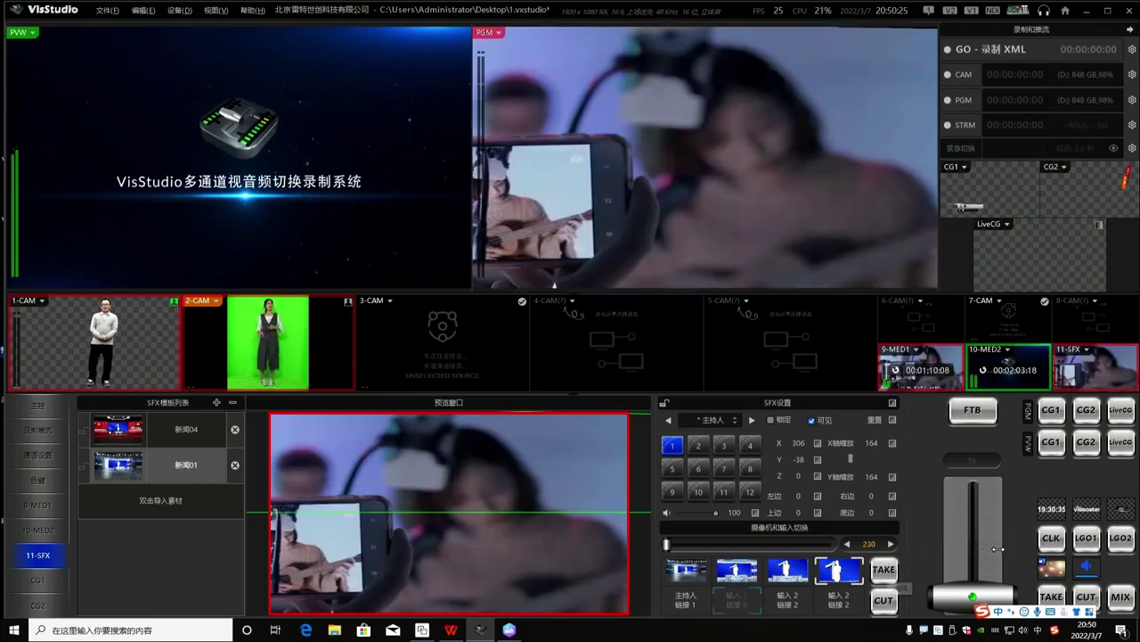
{"action": "left_click", "coordinate": [839, 571]}
{"action": "left_click", "coordinate": [884, 570]}
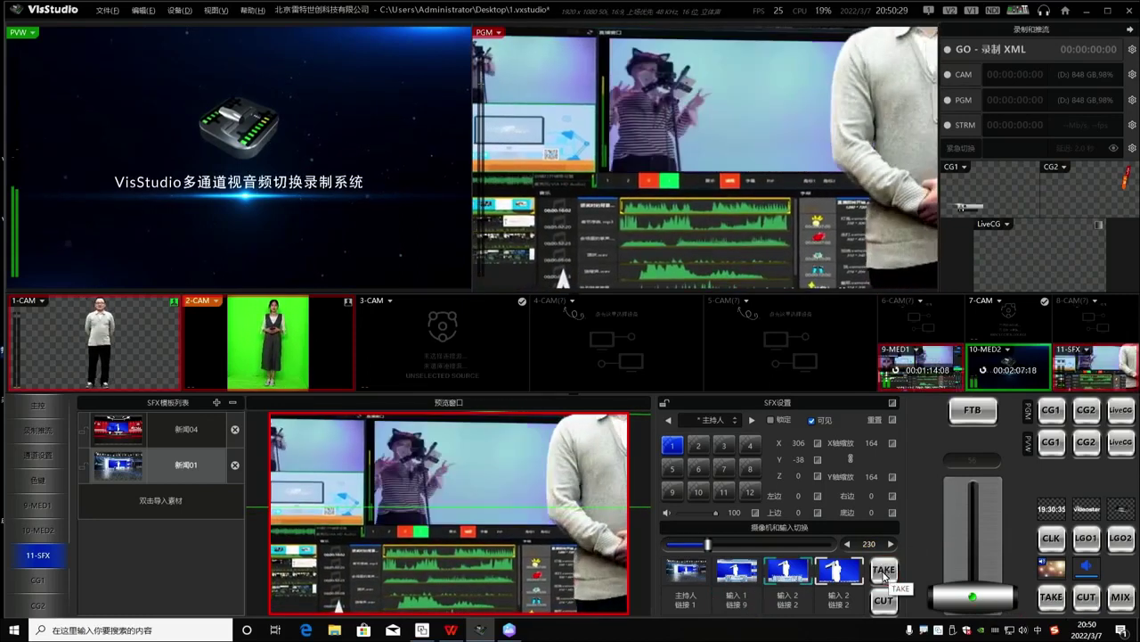
{"action": "left_click_drag", "start_coordinate": [691, 544], "coordinate": [708, 547]}
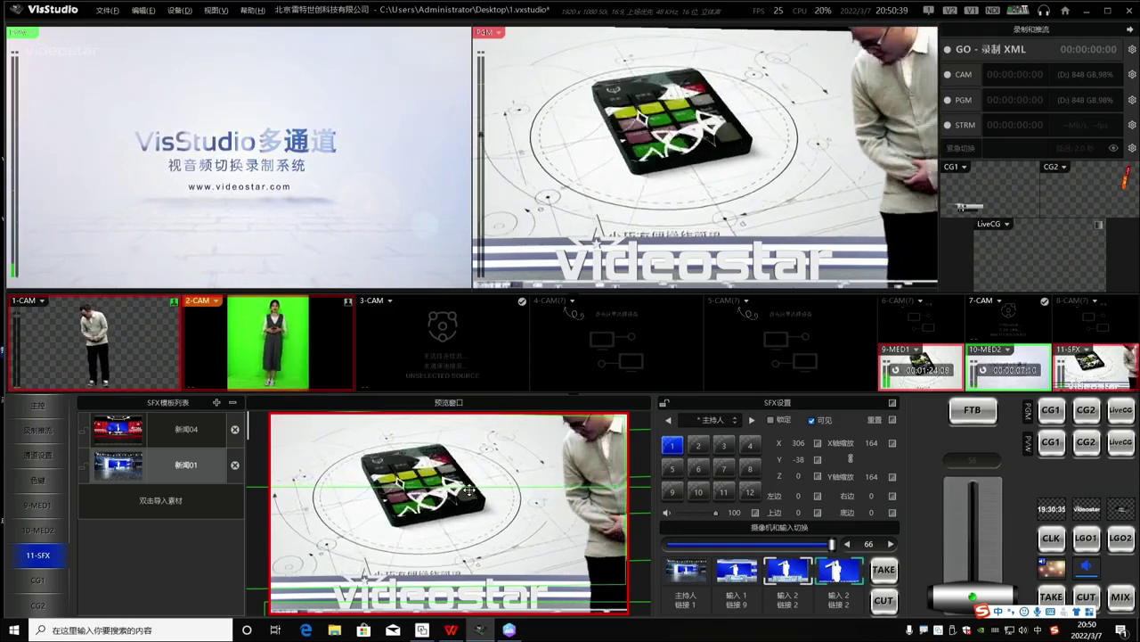
Look through the 新闻类 scenes in the SFX template library and close it without importing a template.
{"action": "double_click", "coordinate": [149, 538]}
{"action": "left_click", "coordinate": [670, 285]}
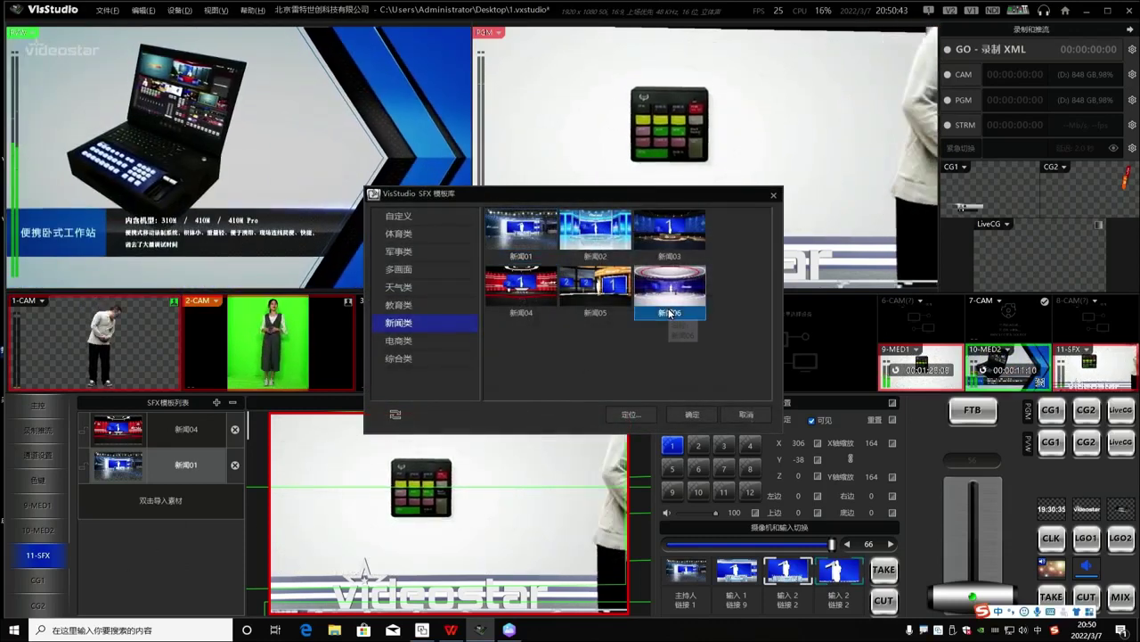
{"action": "left_click", "coordinate": [774, 196]}
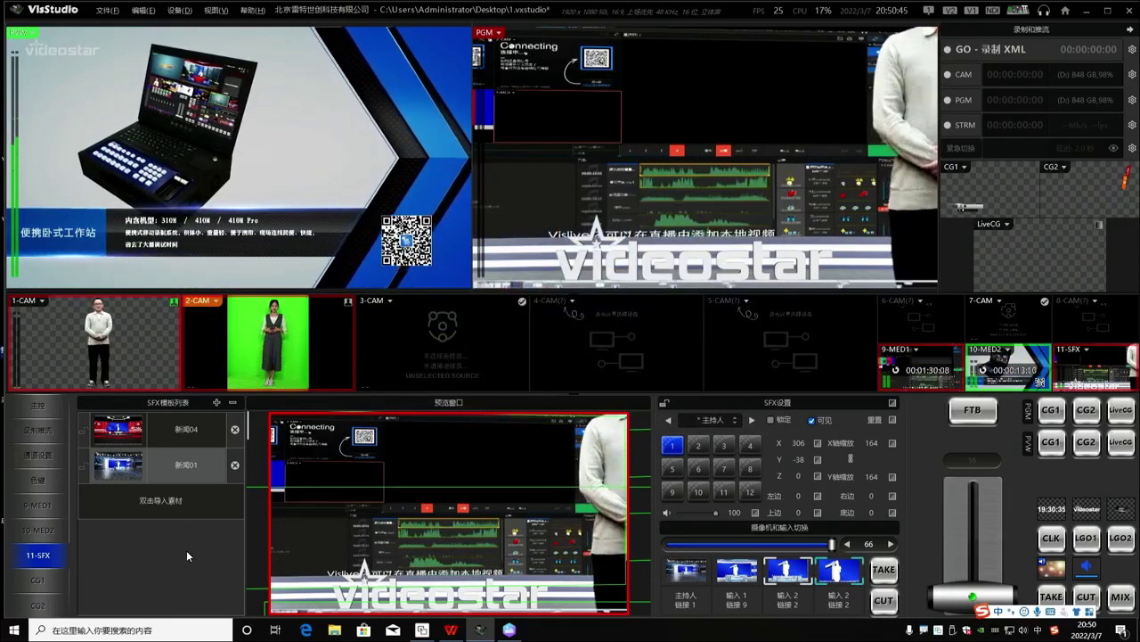
{"action": "double_click", "coordinate": [186, 550]}
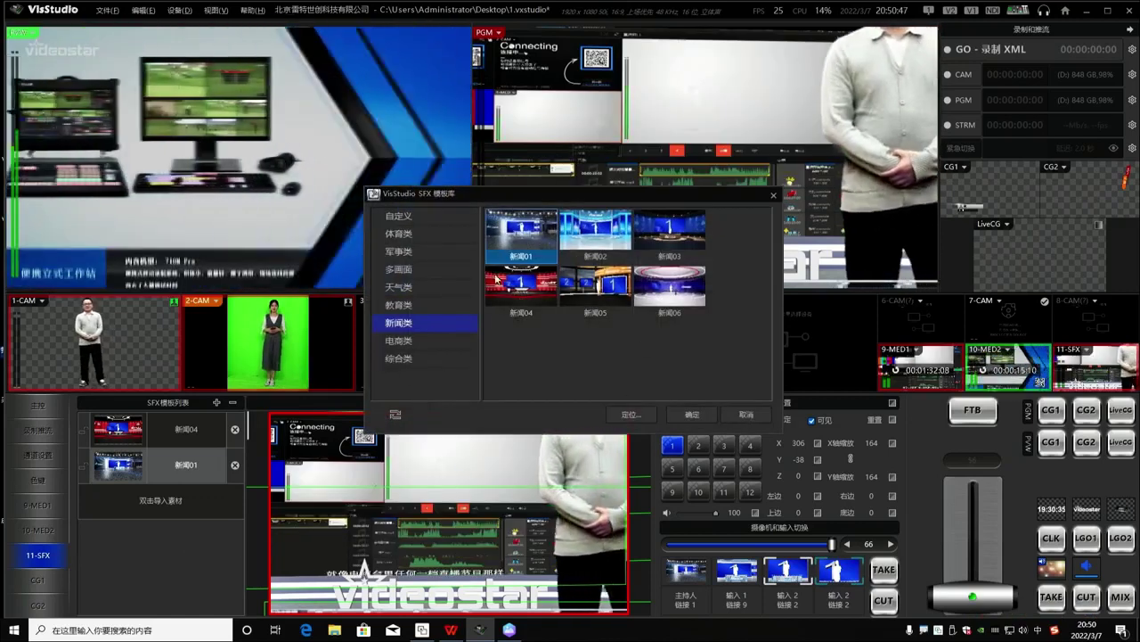
{"action": "left_click", "coordinate": [776, 196]}
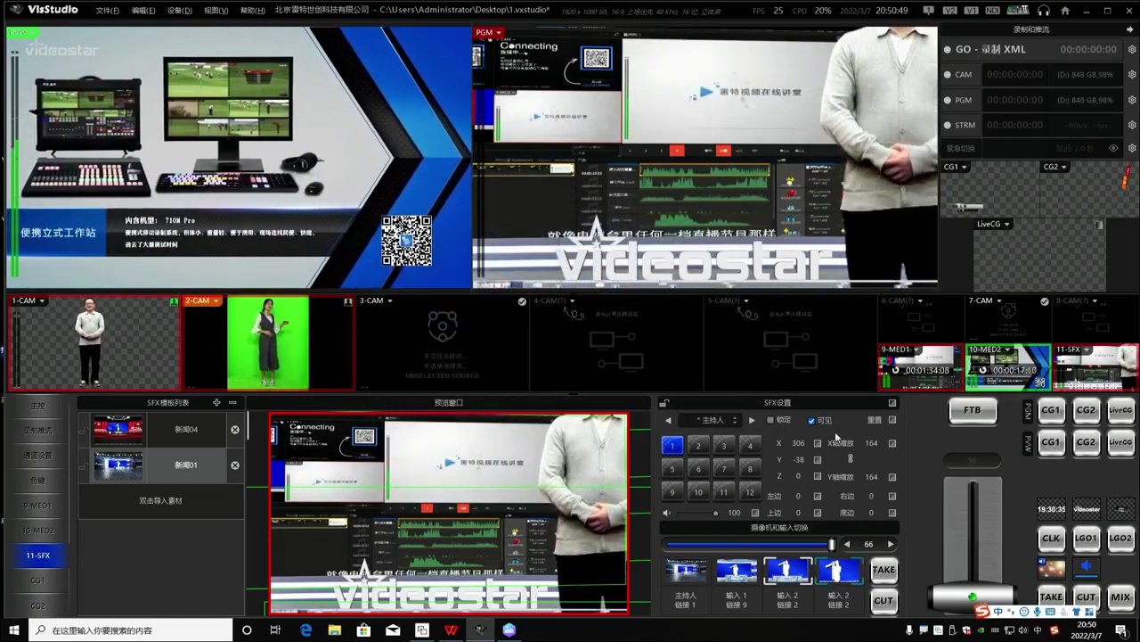
Switch the virtual scene to the wide 主持人 camera view, move to the 输入 1 view and return to 主持人.
{"action": "left_click", "coordinate": [687, 571]}
{"action": "left_click", "coordinate": [735, 572]}
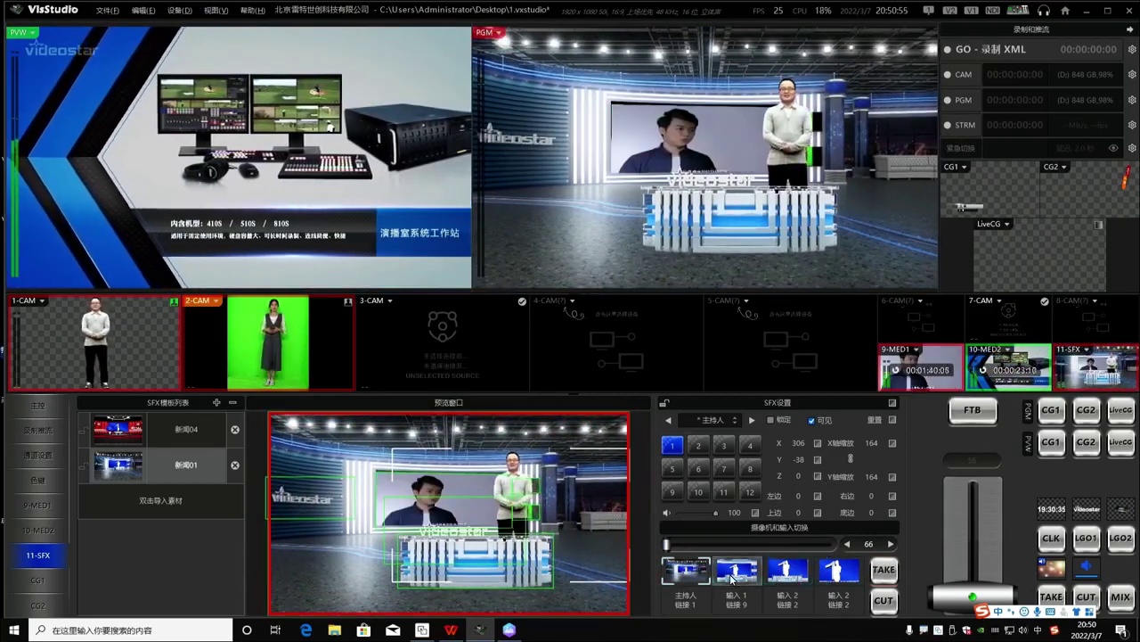
{"action": "left_click", "coordinate": [732, 574]}
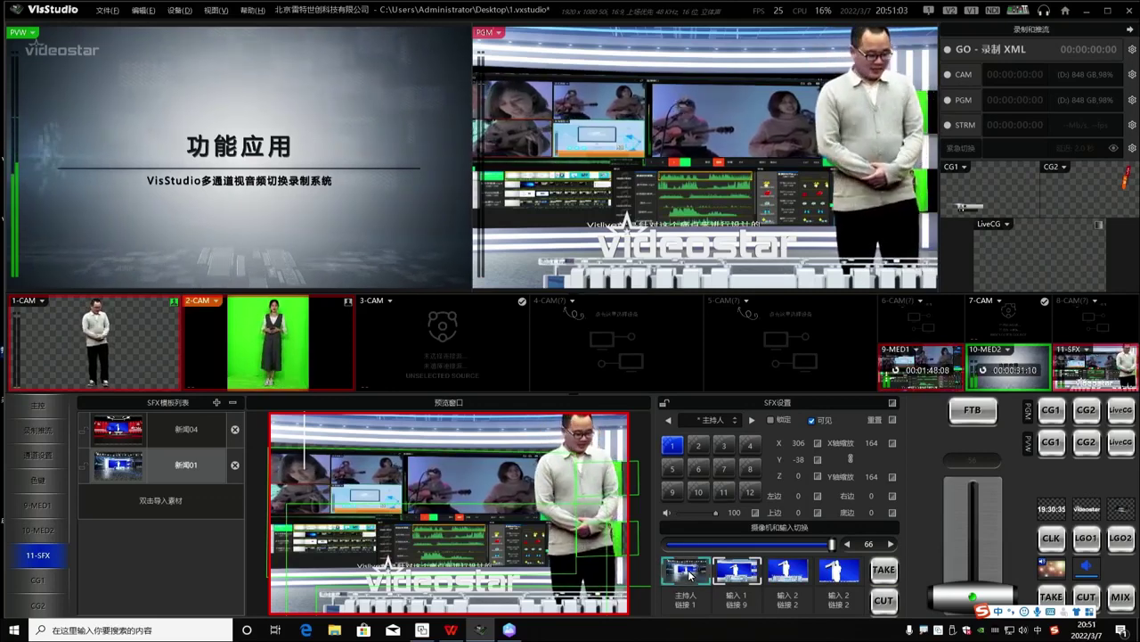
{"action": "left_click", "coordinate": [689, 574]}
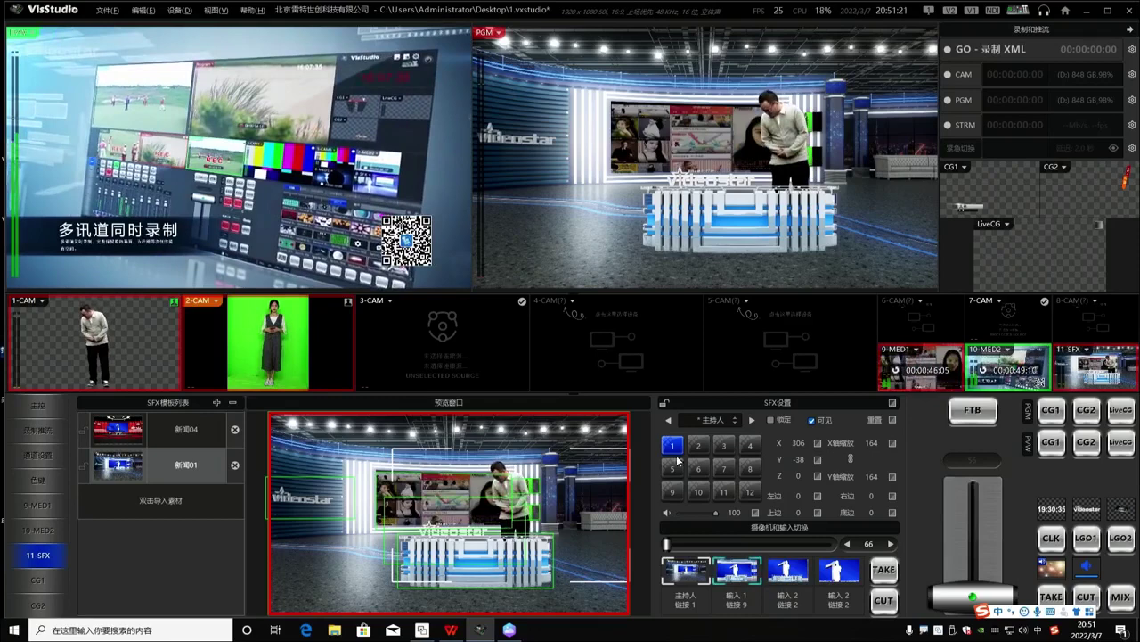
Minimize VisStudio, launch the VisVRSet virtual scene editor and bring up its dialog for opening an existing project.
{"action": "left_click", "coordinate": [1086, 11]}
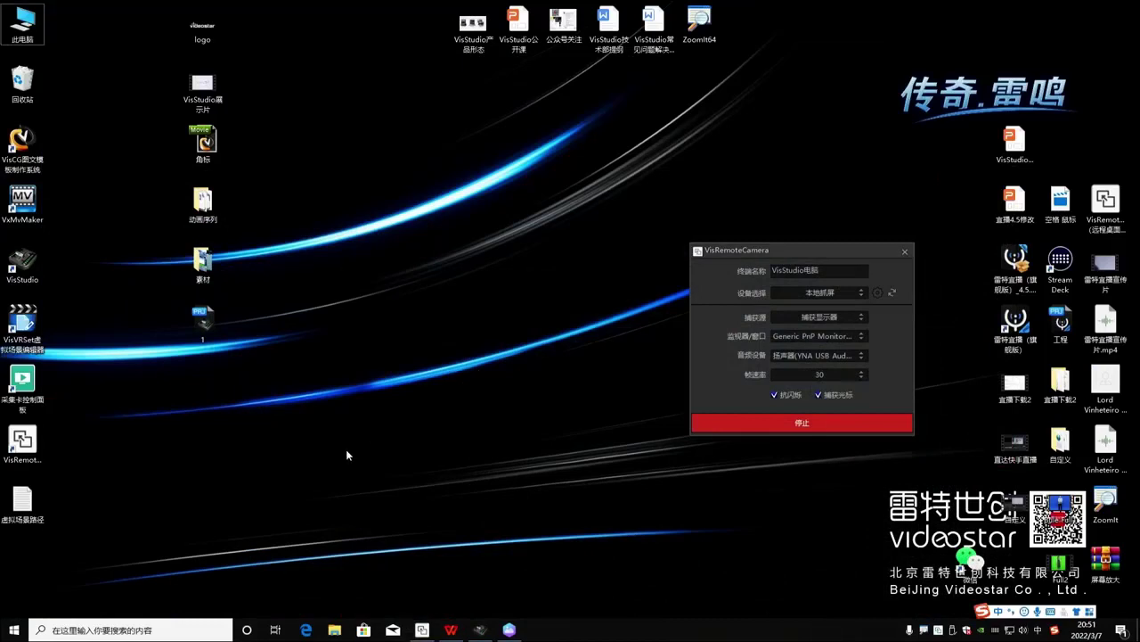
{"action": "double_click", "coordinate": [27, 325]}
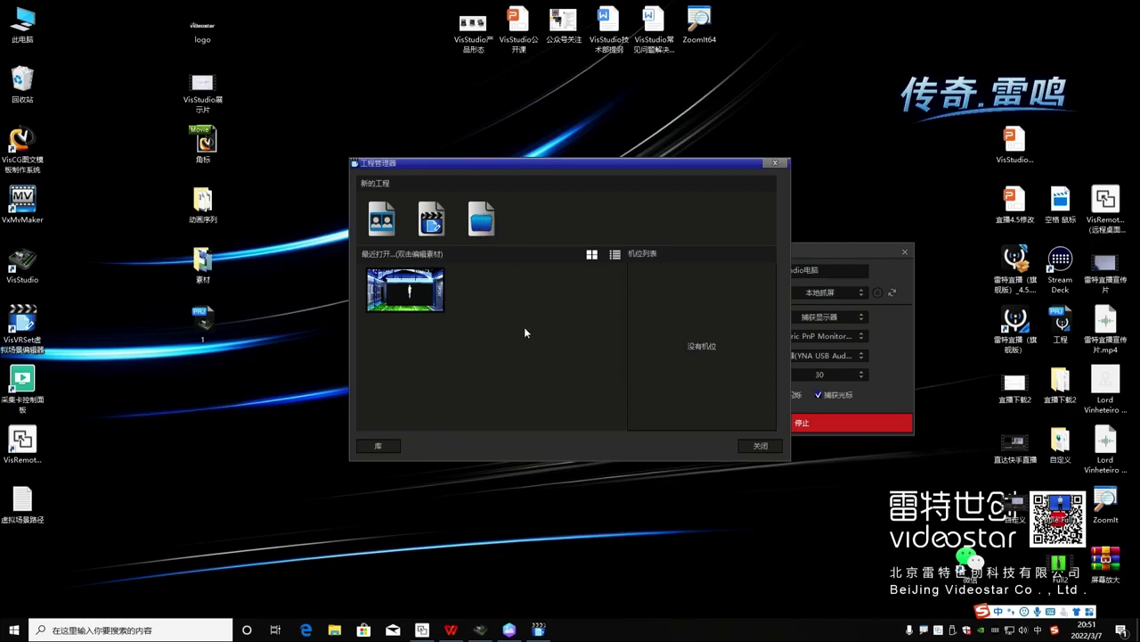
{"action": "left_click_drag", "start_coordinate": [593, 165], "coordinate": [567, 188]}
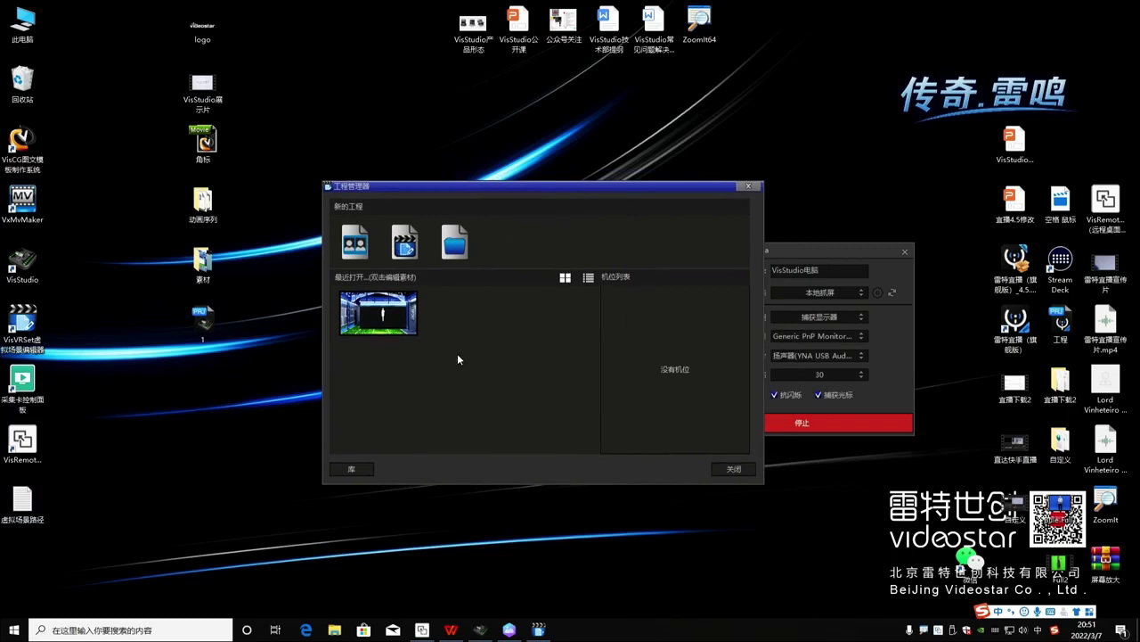
{"action": "left_click", "coordinate": [455, 247]}
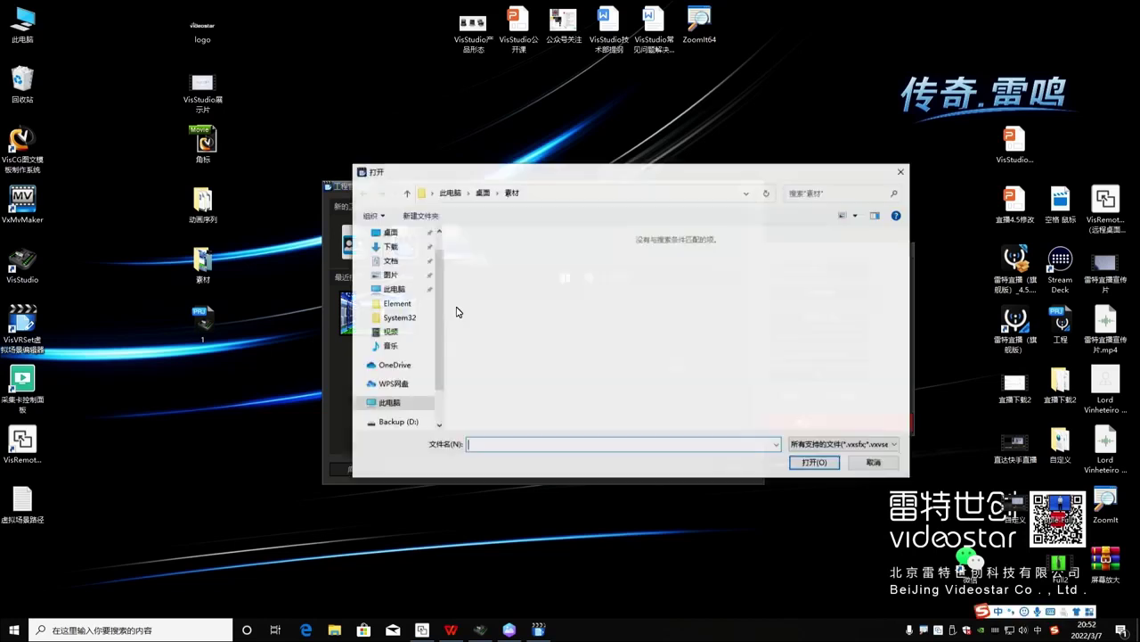
Check the scene folder path in the 虚拟场景路径 text file and cancel the editor's open-project dialog.
{"action": "double_click", "coordinate": [12, 515]}
{"action": "key", "text": "ctrl+a"}
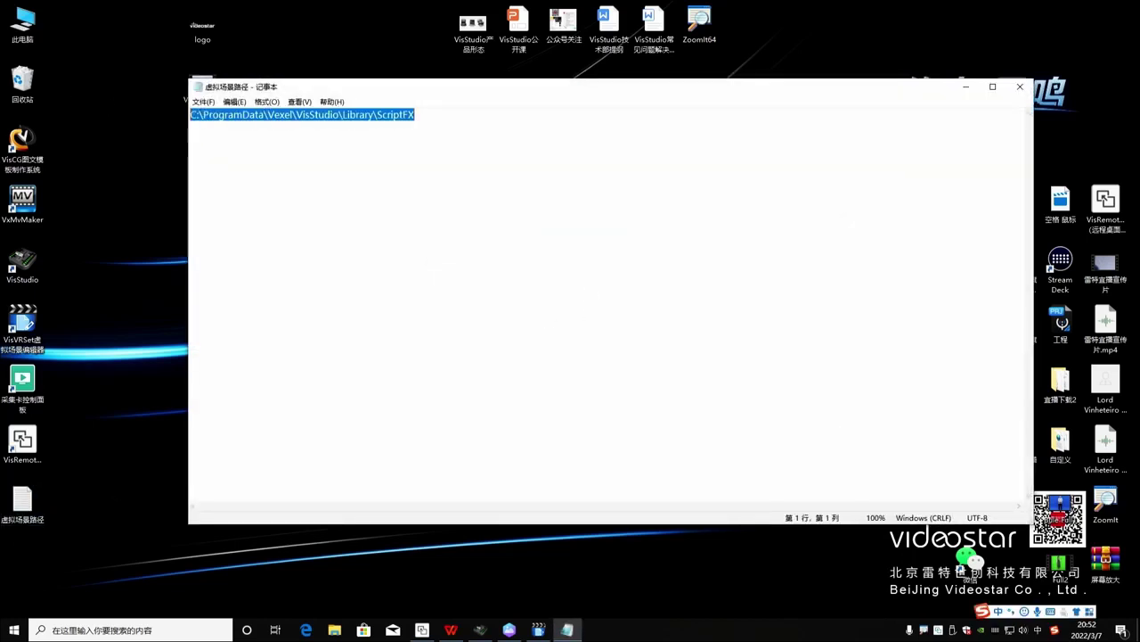
{"action": "left_click", "coordinate": [1026, 90]}
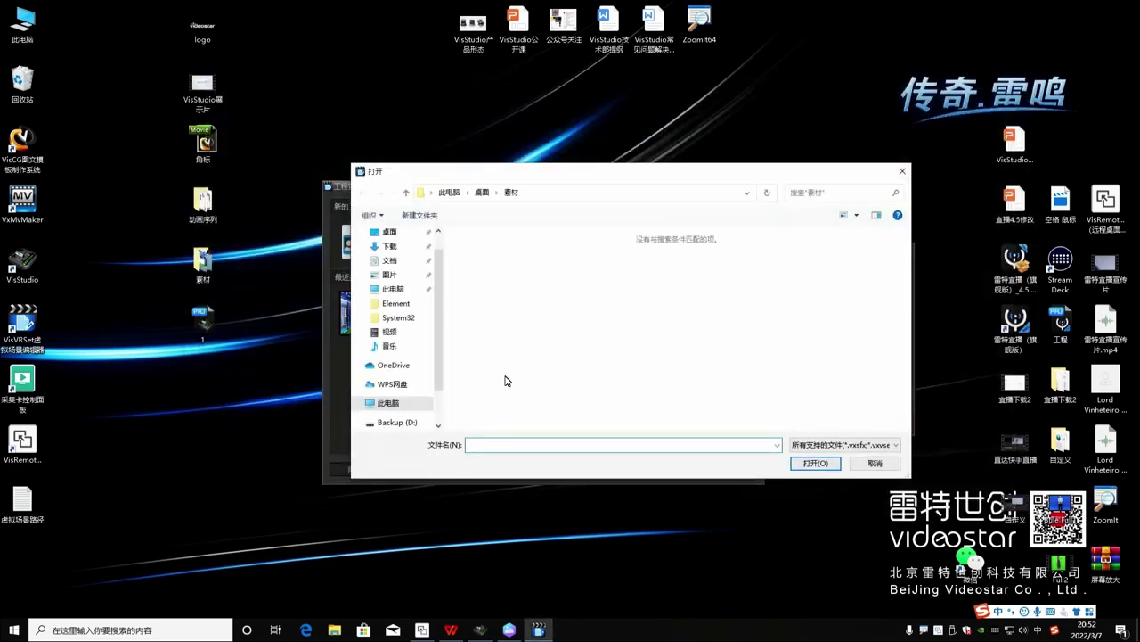
{"action": "left_click_drag", "start_coordinate": [648, 181], "coordinate": [819, 174]}
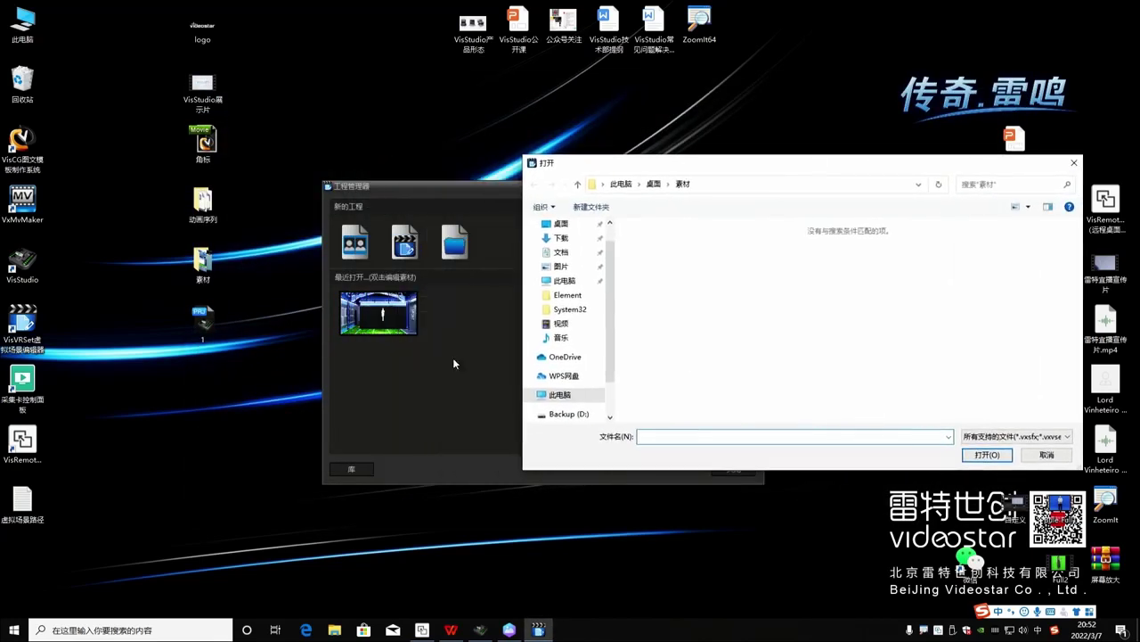
{"action": "left_click", "coordinate": [1064, 456]}
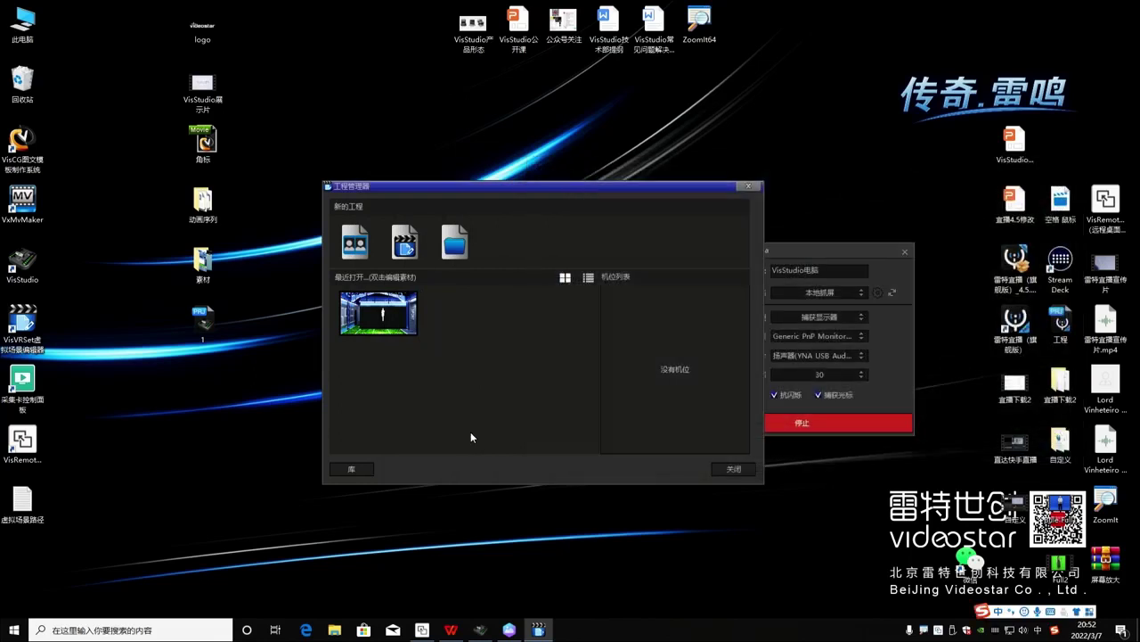
Examine the scene editor's library, and browse the SFX template categories in VisStudio, including 体育类, 军事类, 天气类 and 电商类.
{"action": "left_click", "coordinate": [353, 470]}
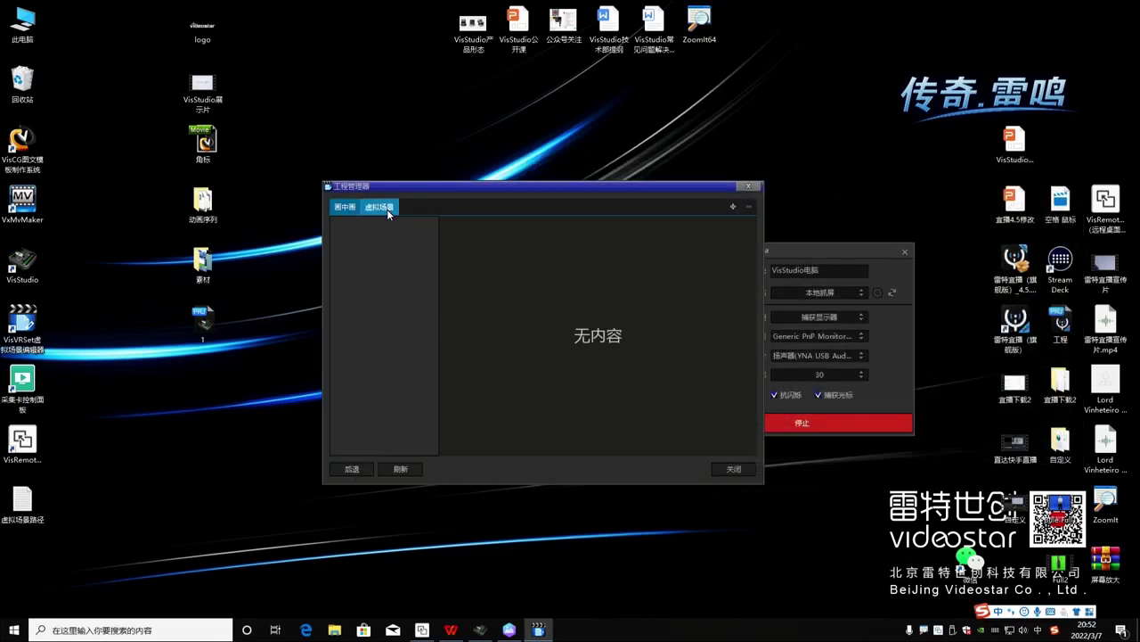
{"action": "left_click", "coordinate": [482, 630]}
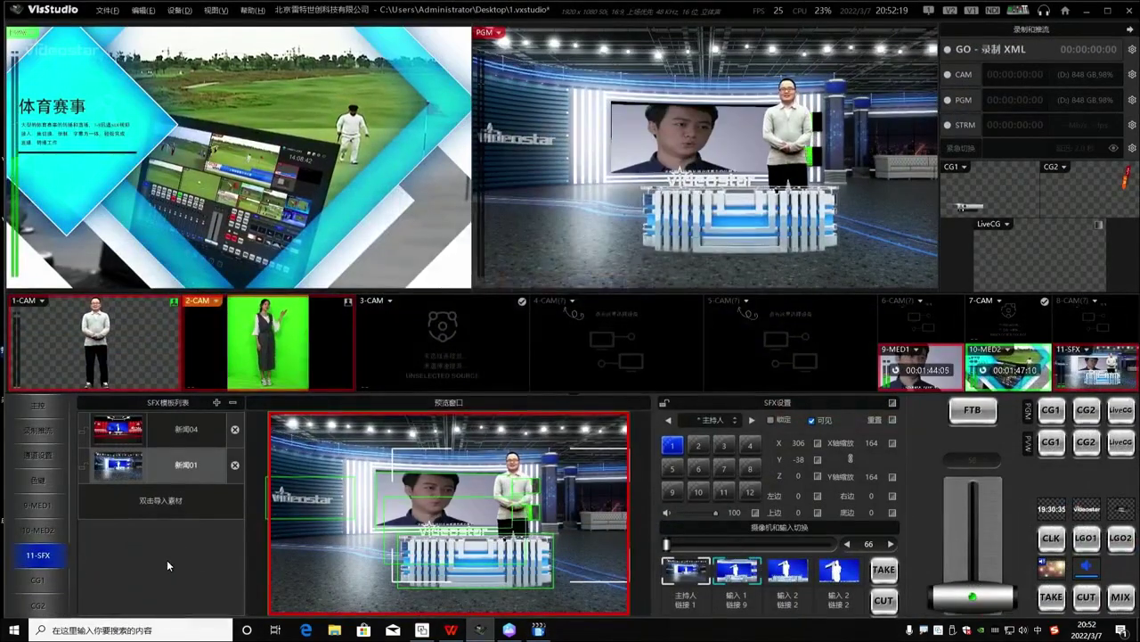
{"action": "double_click", "coordinate": [167, 559]}
{"action": "left_click", "coordinate": [398, 234]}
{"action": "left_click", "coordinate": [398, 252]}
{"action": "left_click", "coordinate": [399, 287]}
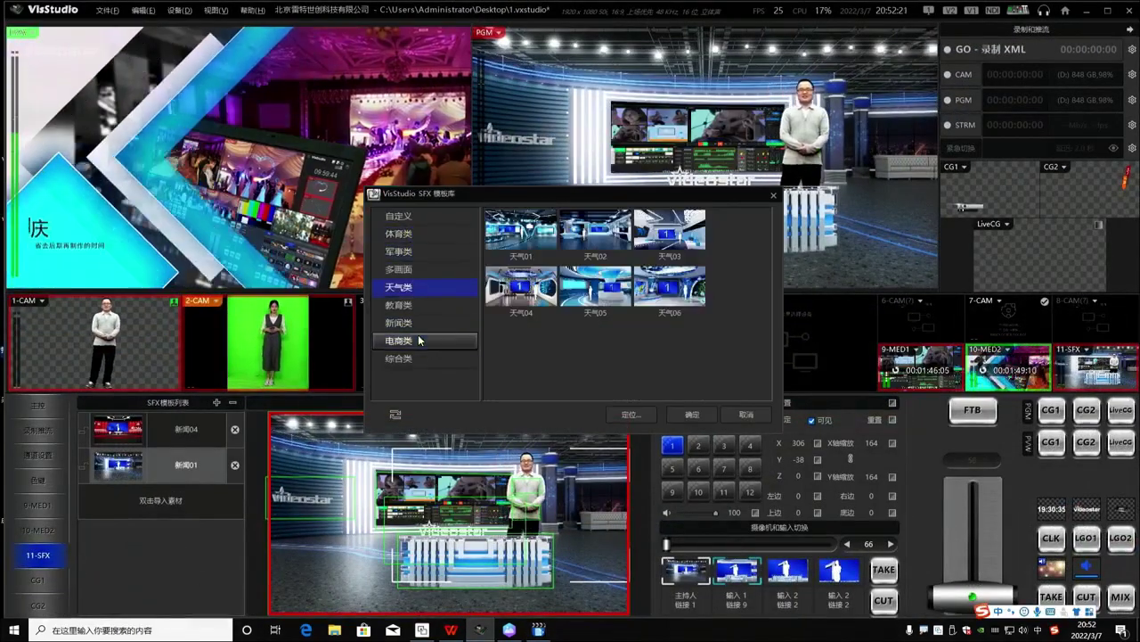
{"action": "left_click", "coordinate": [419, 340]}
{"action": "left_click", "coordinate": [430, 287]}
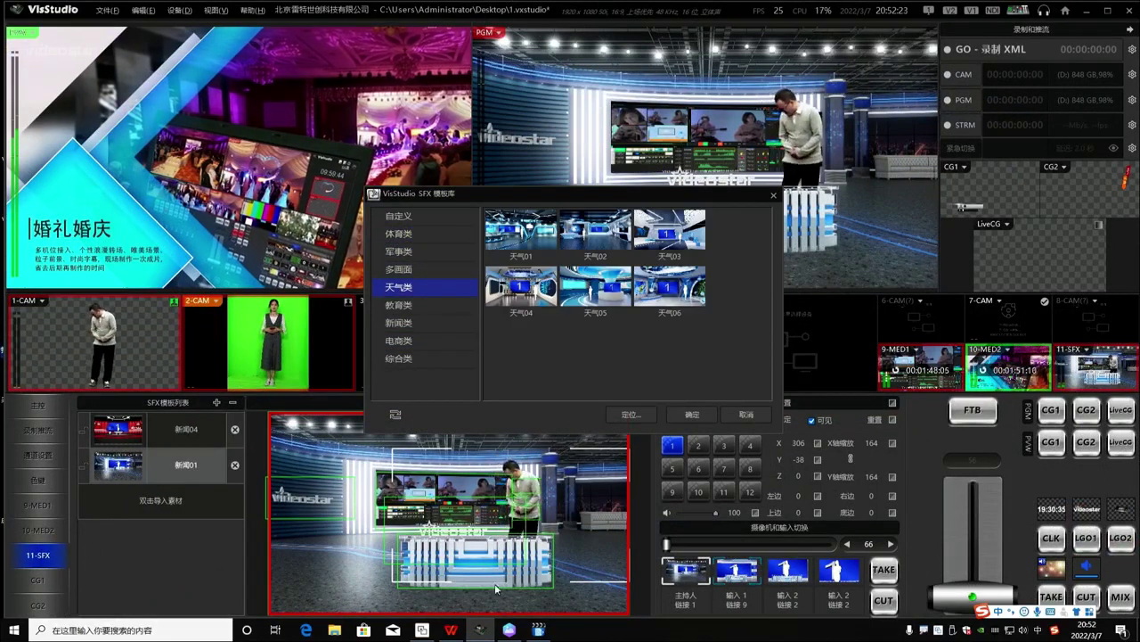
Check the scene editor's 虚拟场景 library and open-project dialog, and close the editor and the SFX template library.
{"action": "double_click", "coordinate": [527, 279]}
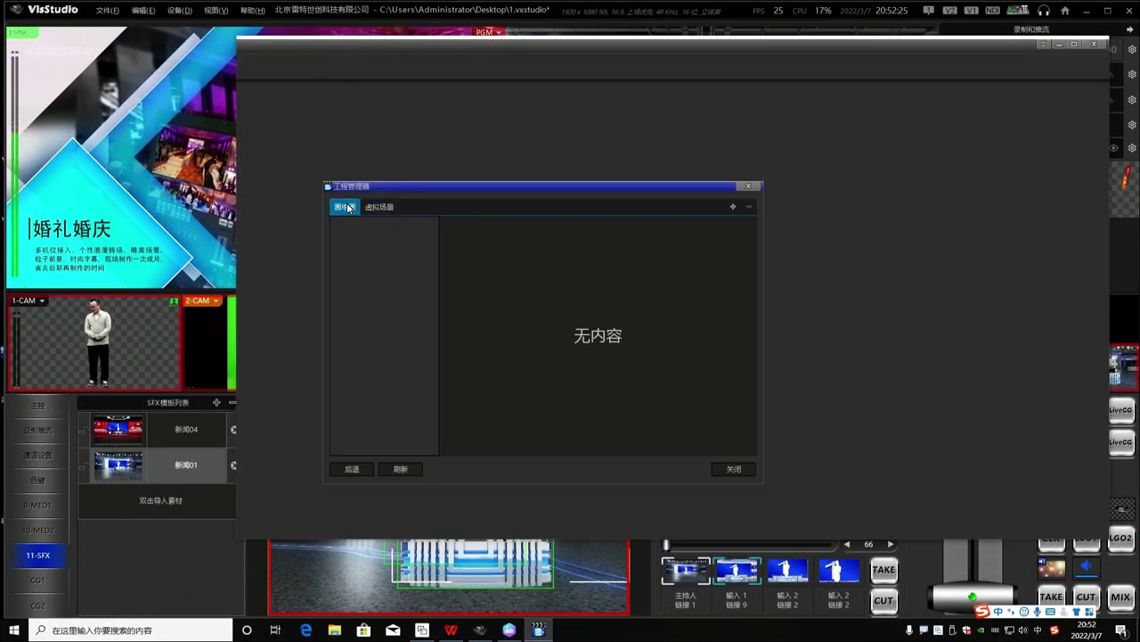
{"action": "left_click", "coordinate": [379, 207]}
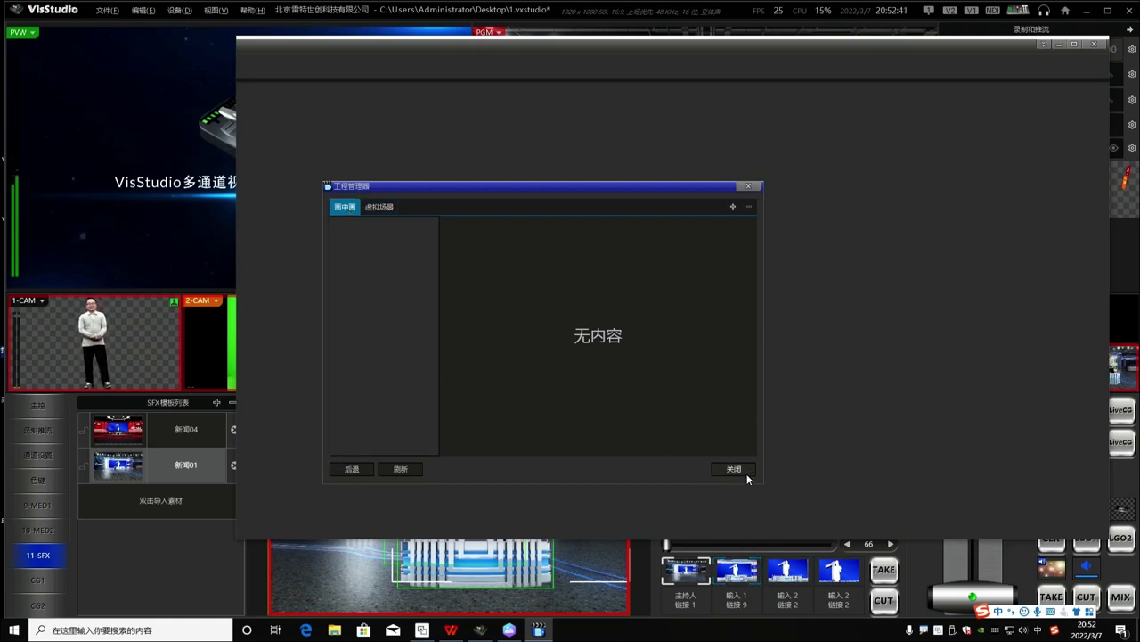
{"action": "left_click", "coordinate": [354, 468]}
{"action": "left_click", "coordinate": [454, 239]}
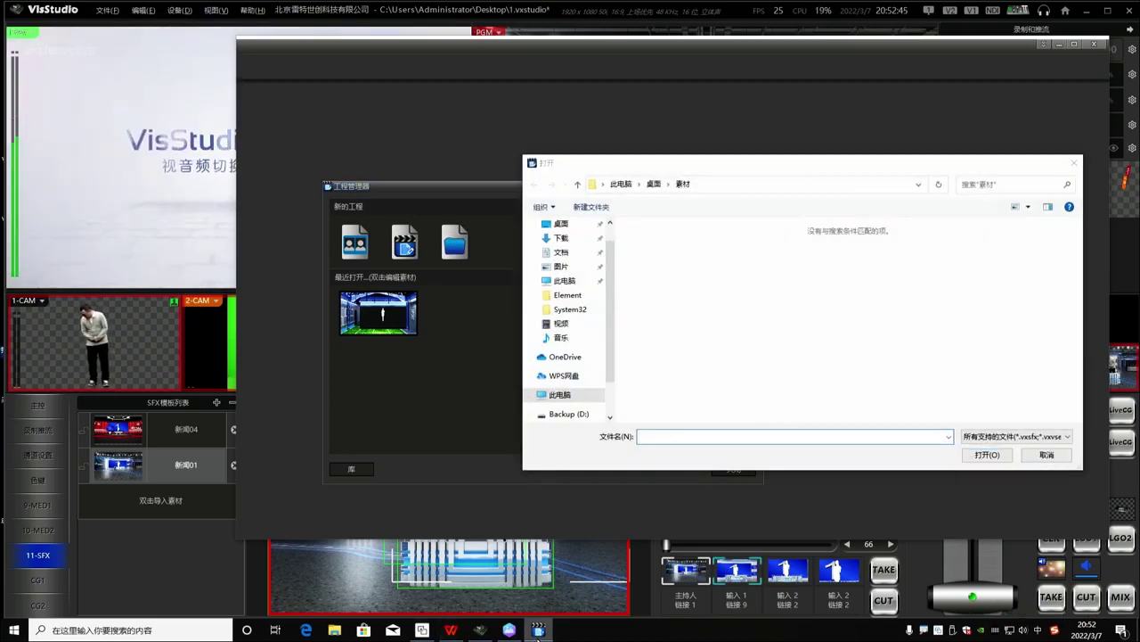
{"action": "left_click", "coordinate": [1040, 455]}
{"action": "left_click", "coordinate": [748, 186]}
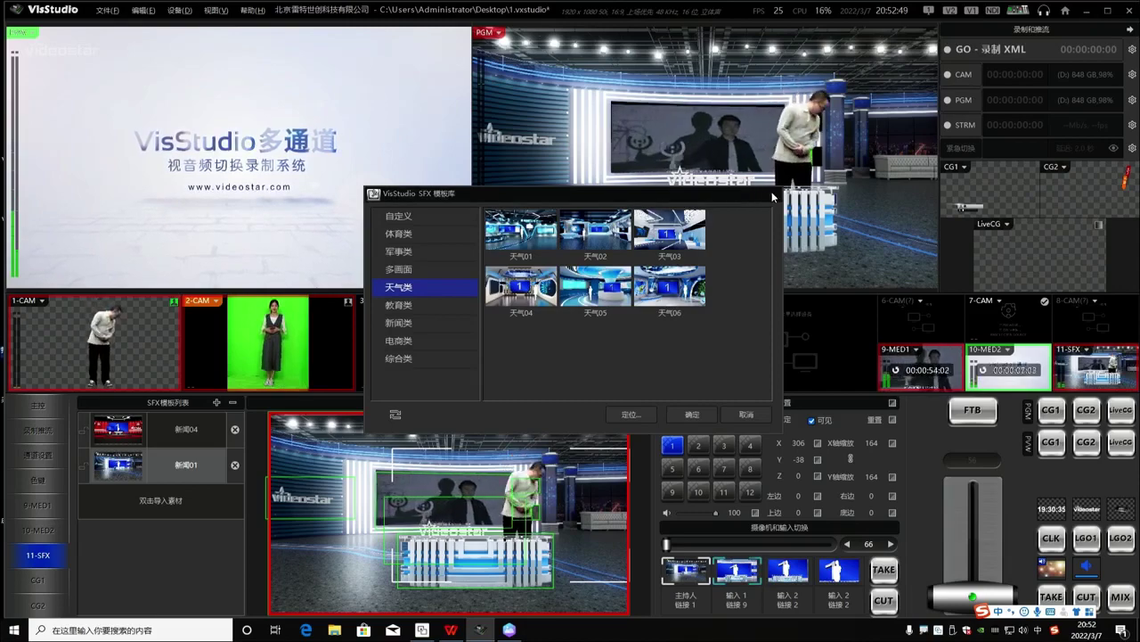
{"action": "left_click", "coordinate": [774, 195]}
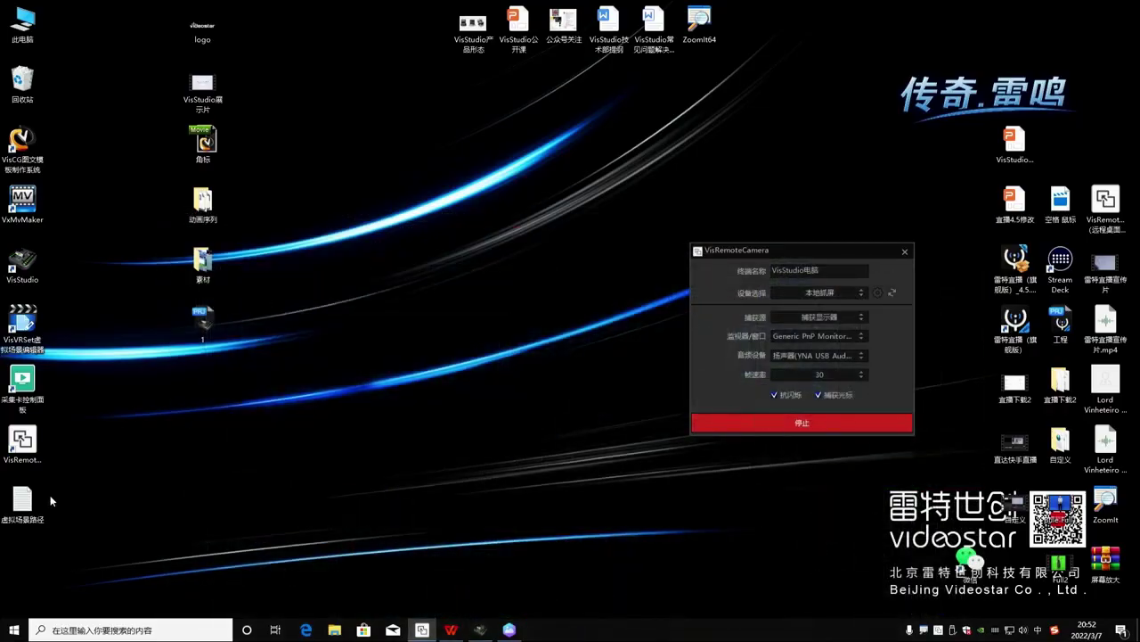
Copy the path C:\ProgramData\Vexel\VisStudio\Library\ScriptFX from the 虚拟场景路径 text file on the desktop.
{"action": "double_click", "coordinate": [22, 499]}
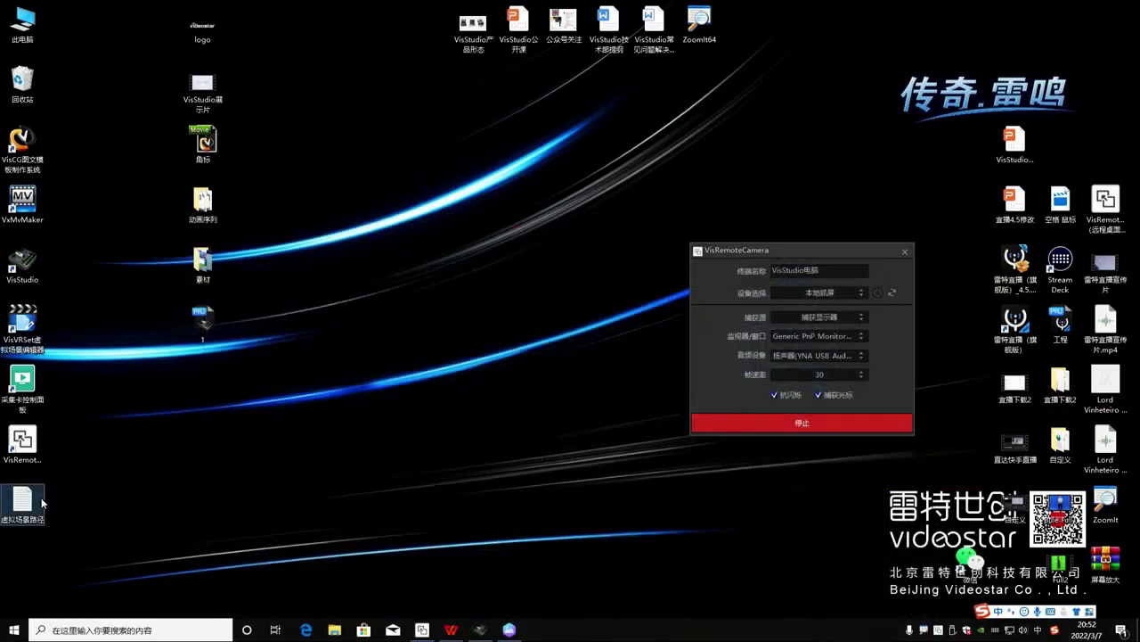
{"action": "left_click_drag", "start_coordinate": [415, 114], "coordinate": [33, 131]}
{"action": "key", "text": "ctrl+c"}
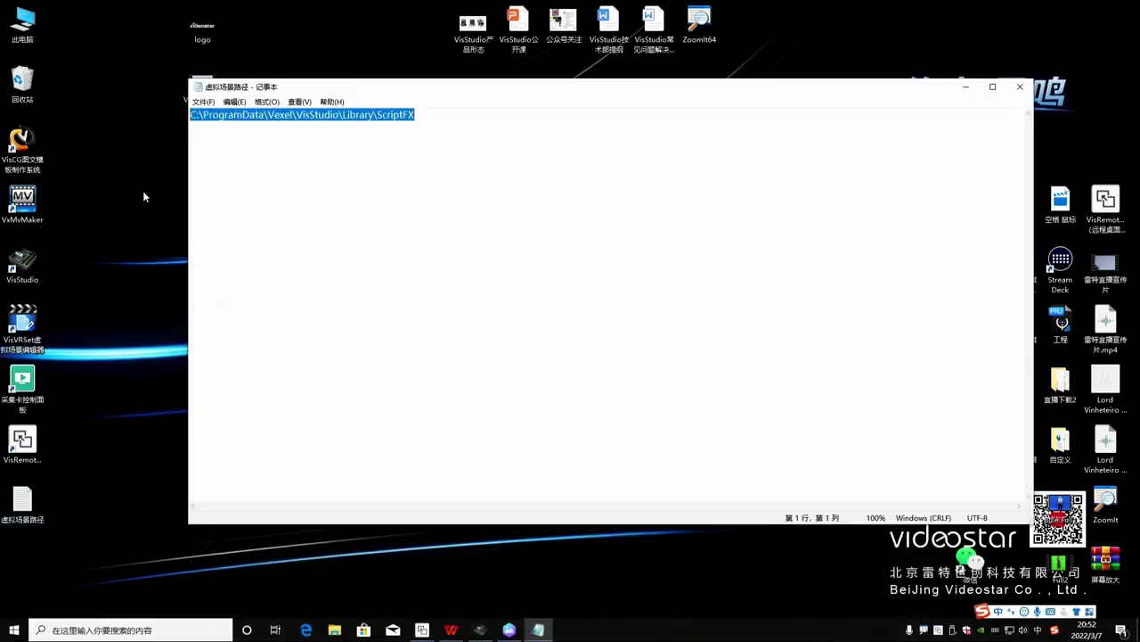
{"action": "left_click", "coordinate": [146, 502]}
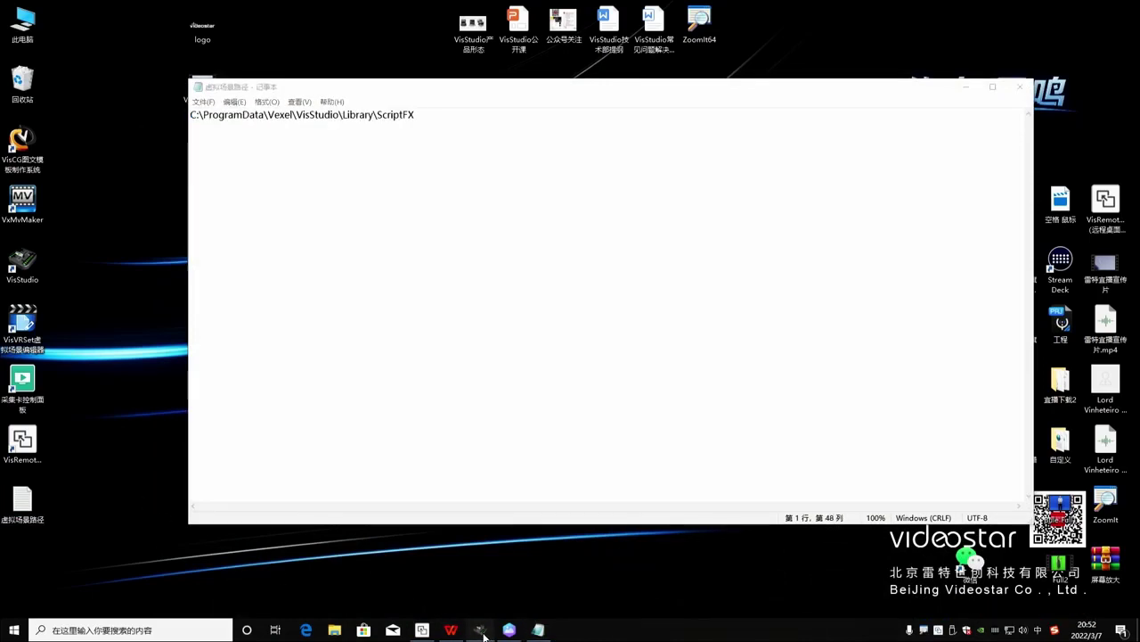
{"action": "left_click", "coordinate": [481, 629]}
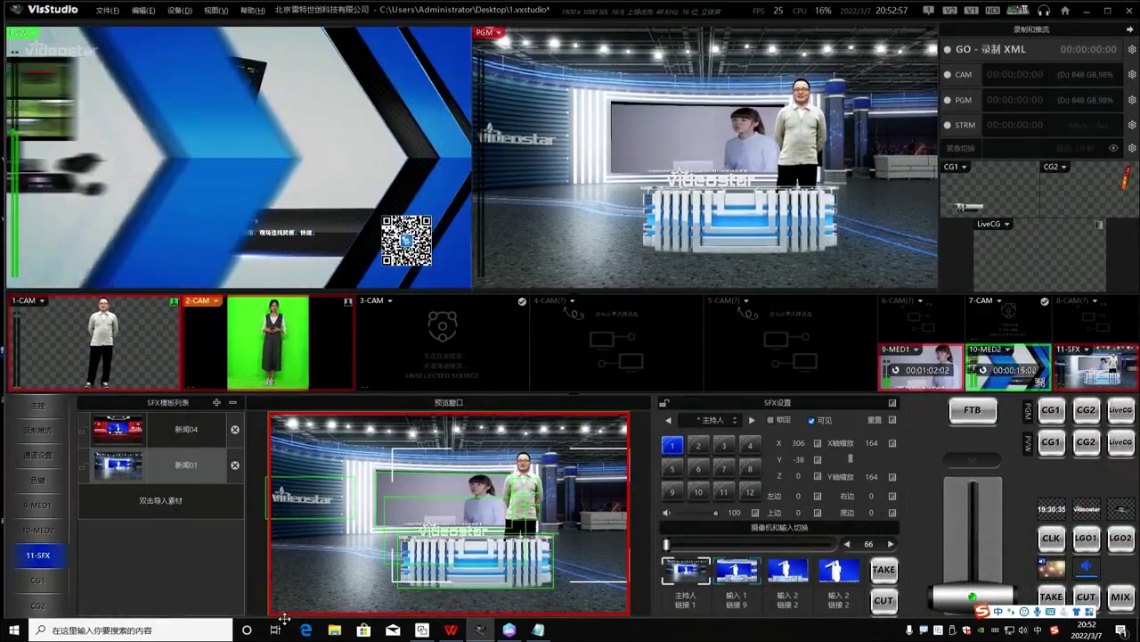
{"action": "left_click", "coordinate": [480, 629]}
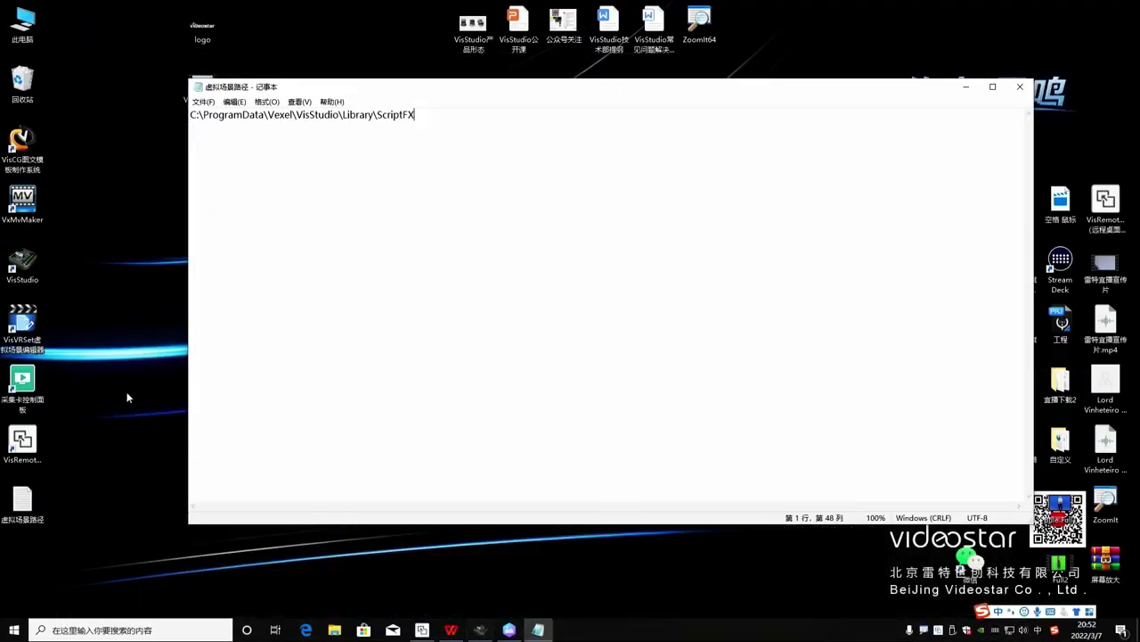
Launch the VisVRSet scene editor and browse to the copied ScriptFX folder path in its open-project dialog.
{"action": "double_click", "coordinate": [22, 325]}
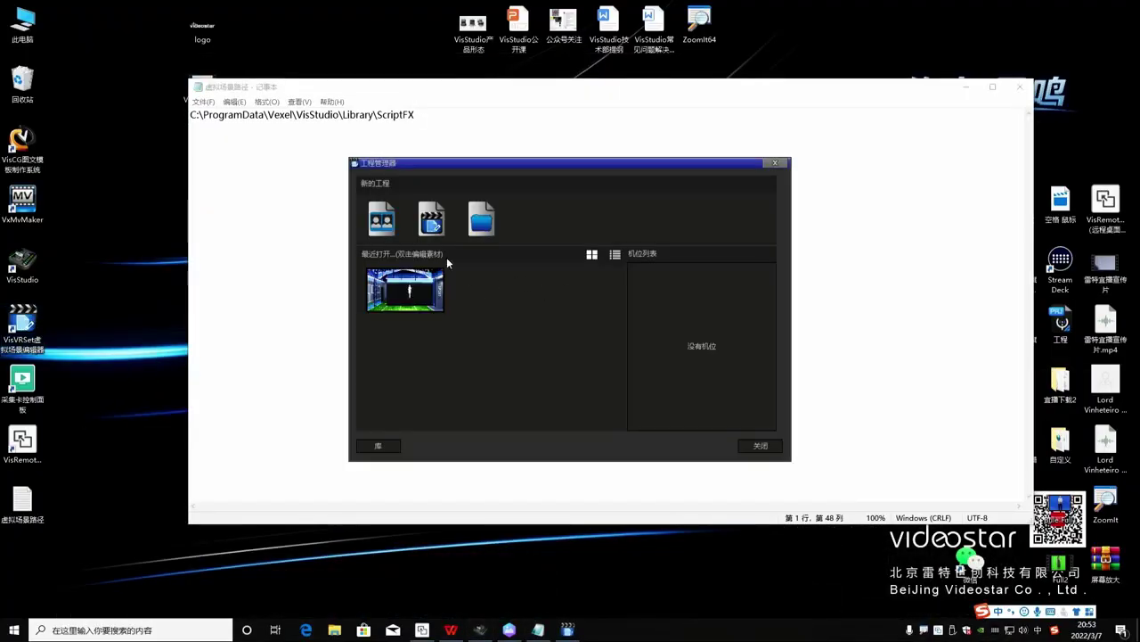
{"action": "left_click", "coordinate": [481, 221]}
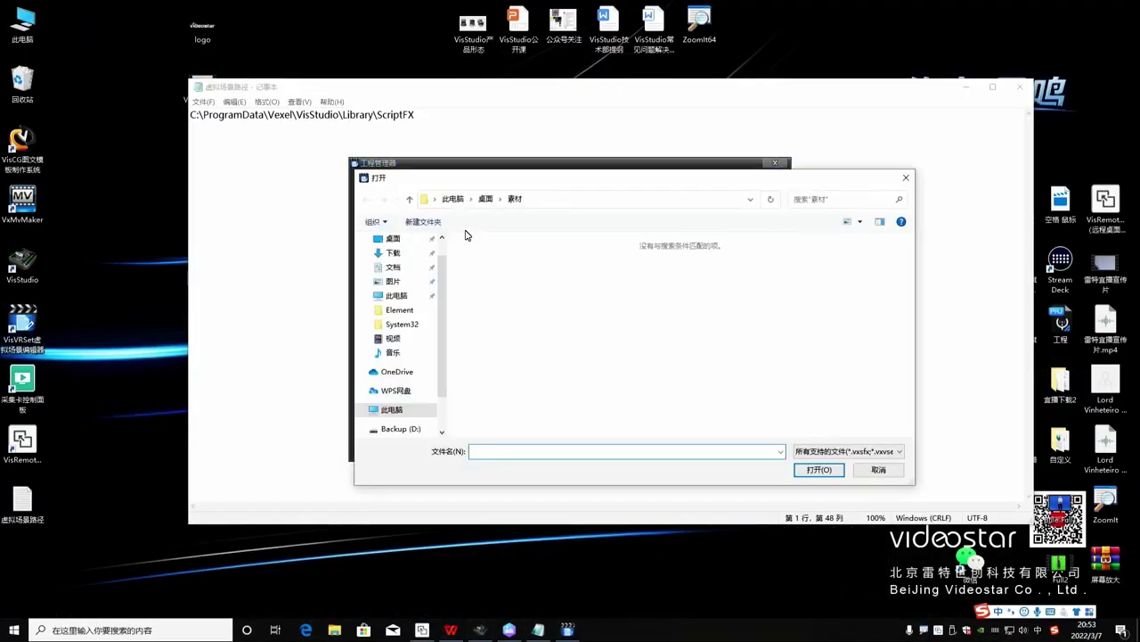
{"action": "left_click", "coordinate": [564, 199]}
{"action": "key", "text": "ctrl+v"}
{"action": "key", "text": "Return"}
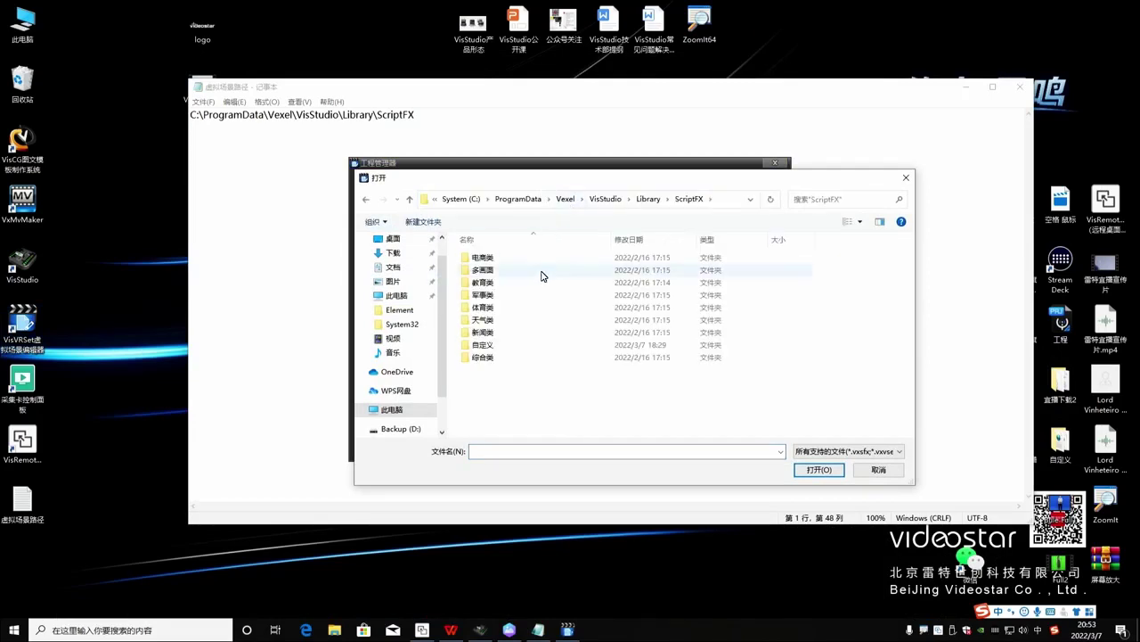
Open the scene file 新闻04.vxvset from the 新闻04 folder inside 新闻类.
{"action": "double_click", "coordinate": [512, 333]}
{"action": "double_click", "coordinate": [505, 295]}
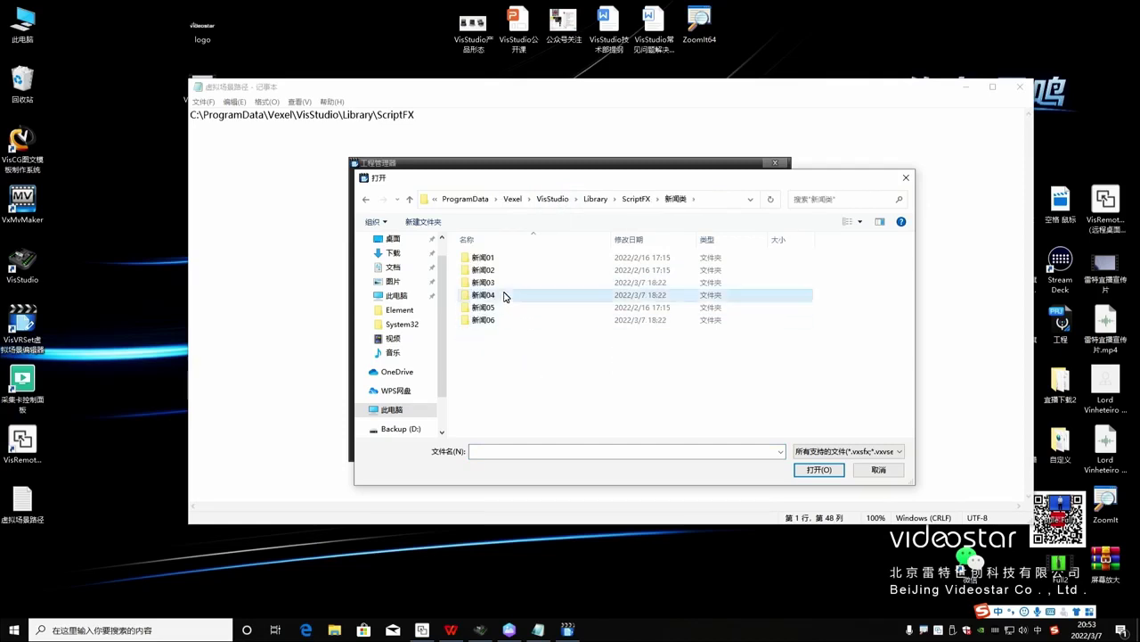
{"action": "left_click", "coordinate": [495, 277]}
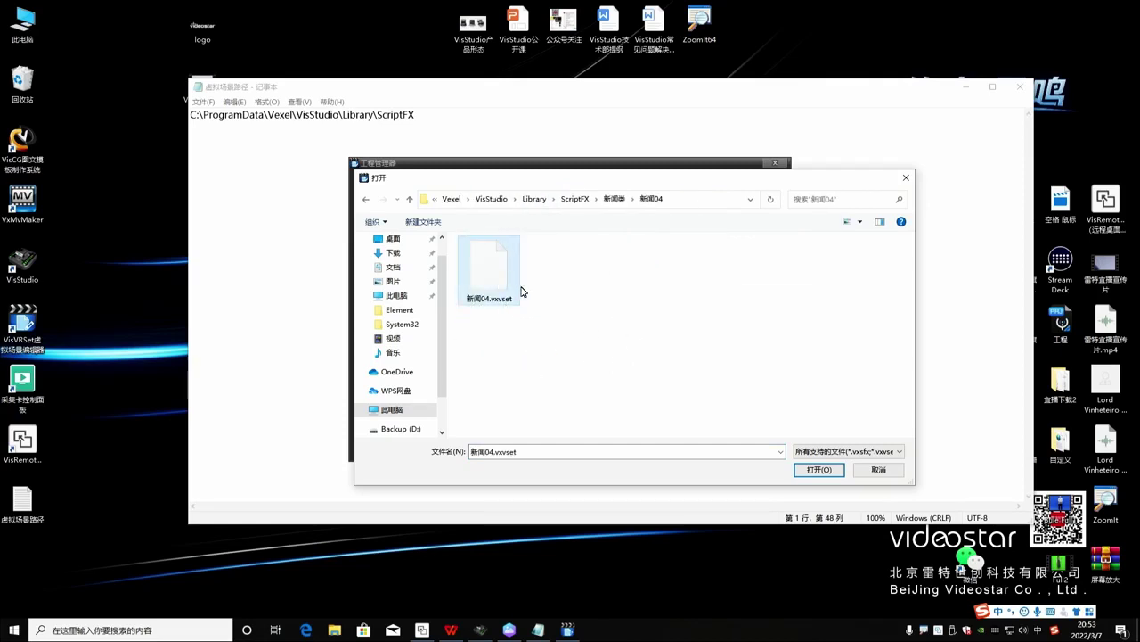
{"action": "double_click", "coordinate": [490, 279]}
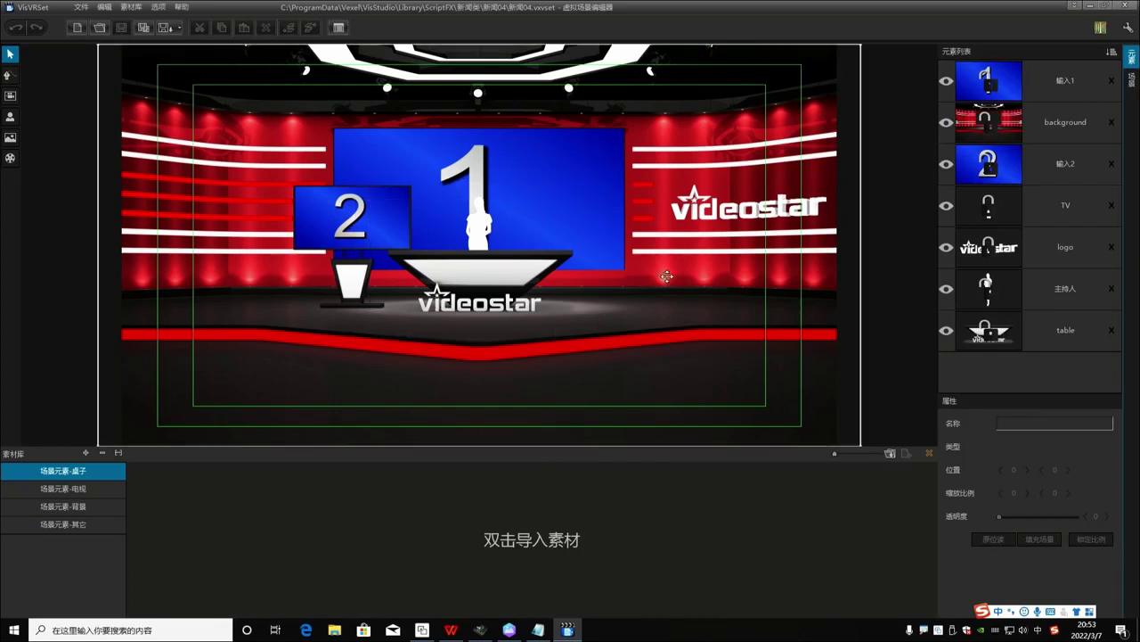
Examine the scene's elements one by one: 输入1, background, 输入2, TV, logo, 主持人 and table.
{"action": "left_click", "coordinate": [1065, 82]}
{"action": "left_click", "coordinate": [1062, 123]}
{"action": "left_click", "coordinate": [1062, 82]}
{"action": "left_click", "coordinate": [1060, 123]}
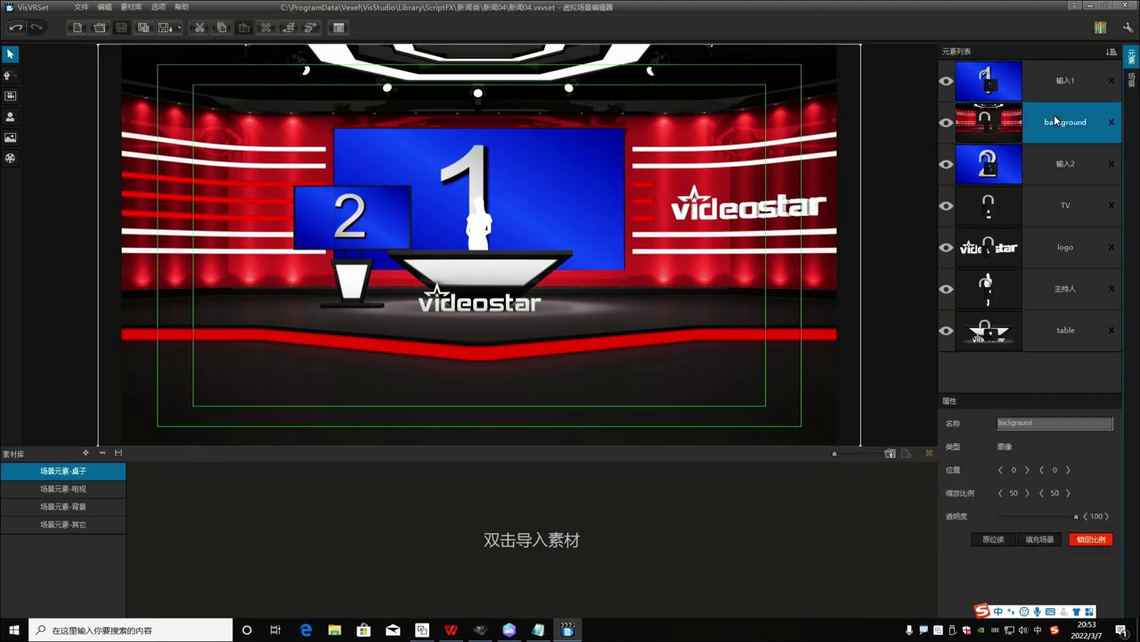
{"action": "left_click", "coordinate": [1059, 164]}
{"action": "left_click", "coordinate": [1057, 205]}
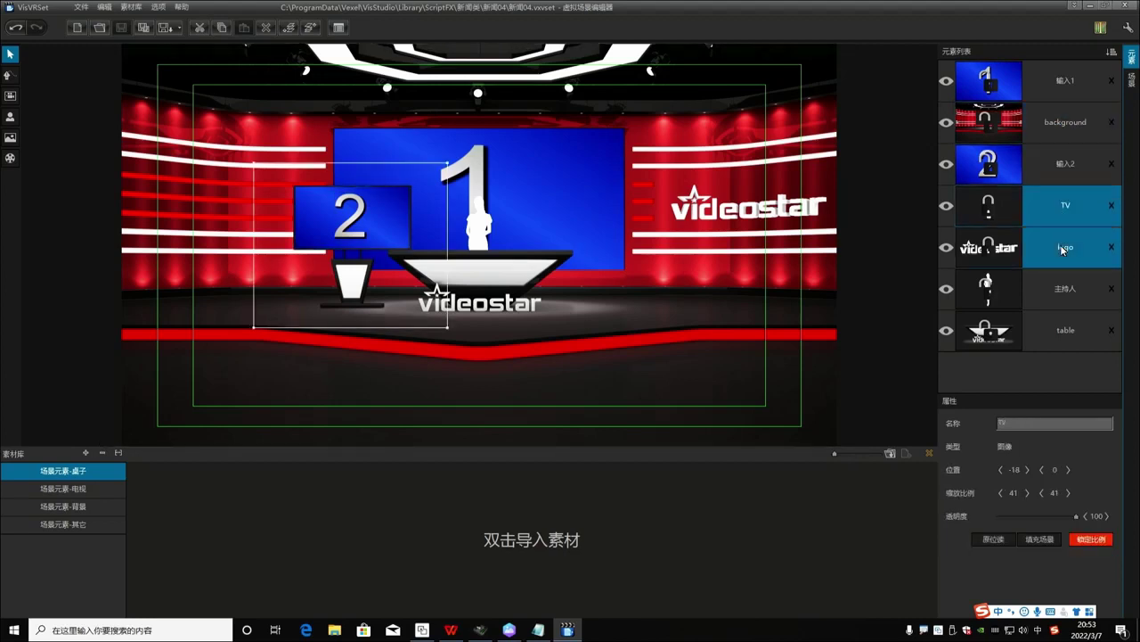
{"action": "left_click", "coordinate": [1055, 247]}
{"action": "left_click", "coordinate": [1048, 294]}
{"action": "left_click", "coordinate": [1053, 334]}
{"action": "left_click", "coordinate": [1065, 287]}
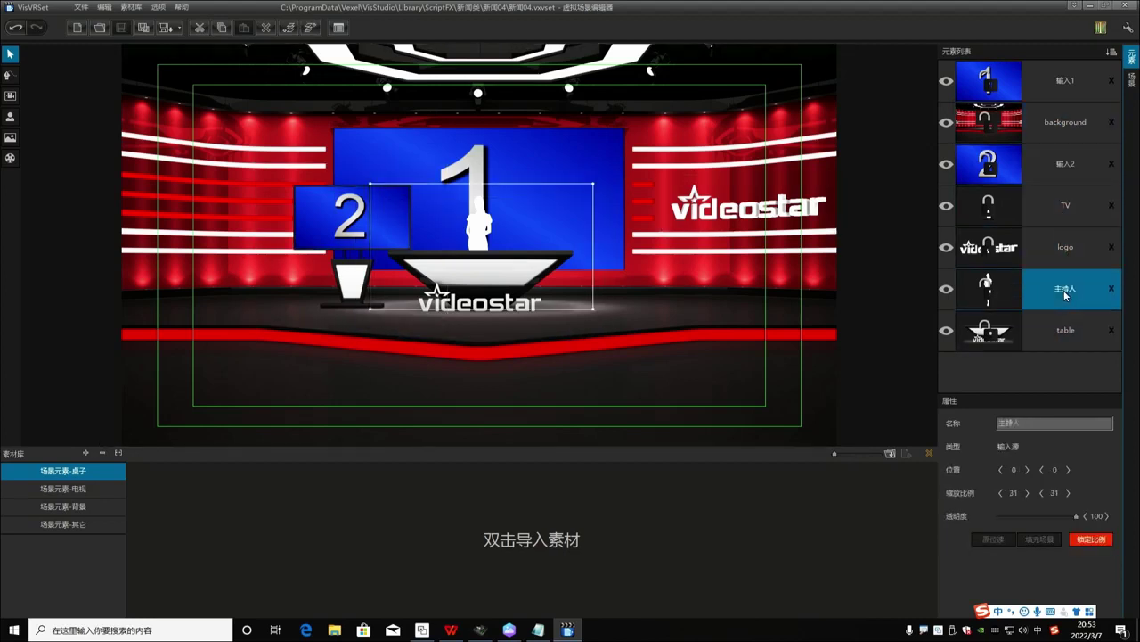
{"action": "left_click", "coordinate": [1078, 247]}
{"action": "left_click", "coordinate": [1079, 205]}
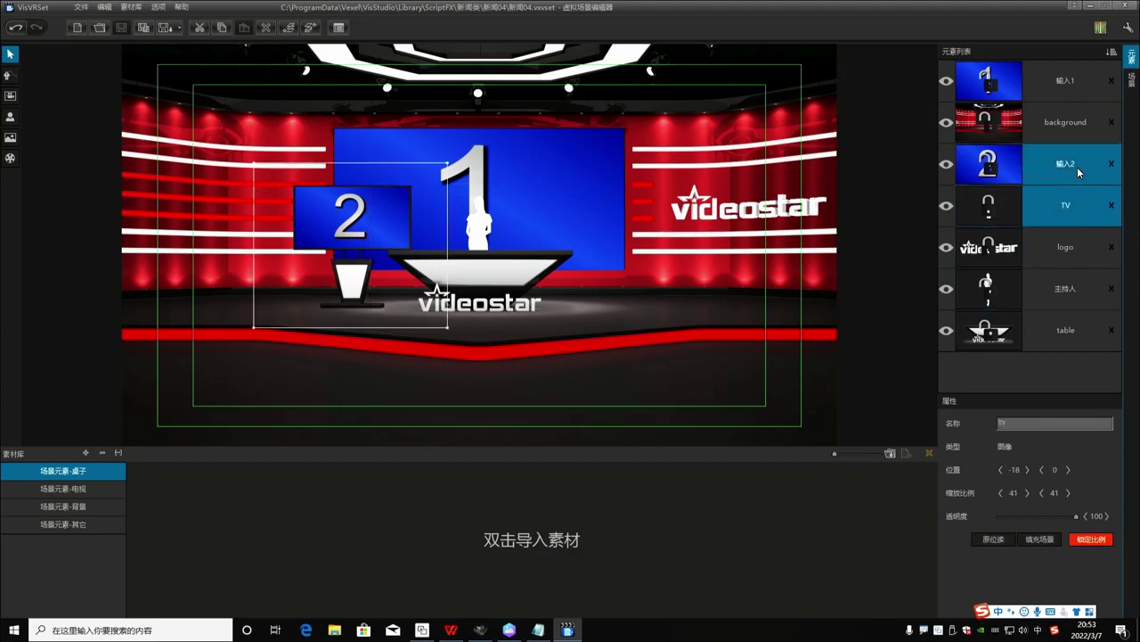
{"action": "left_click", "coordinate": [1077, 166]}
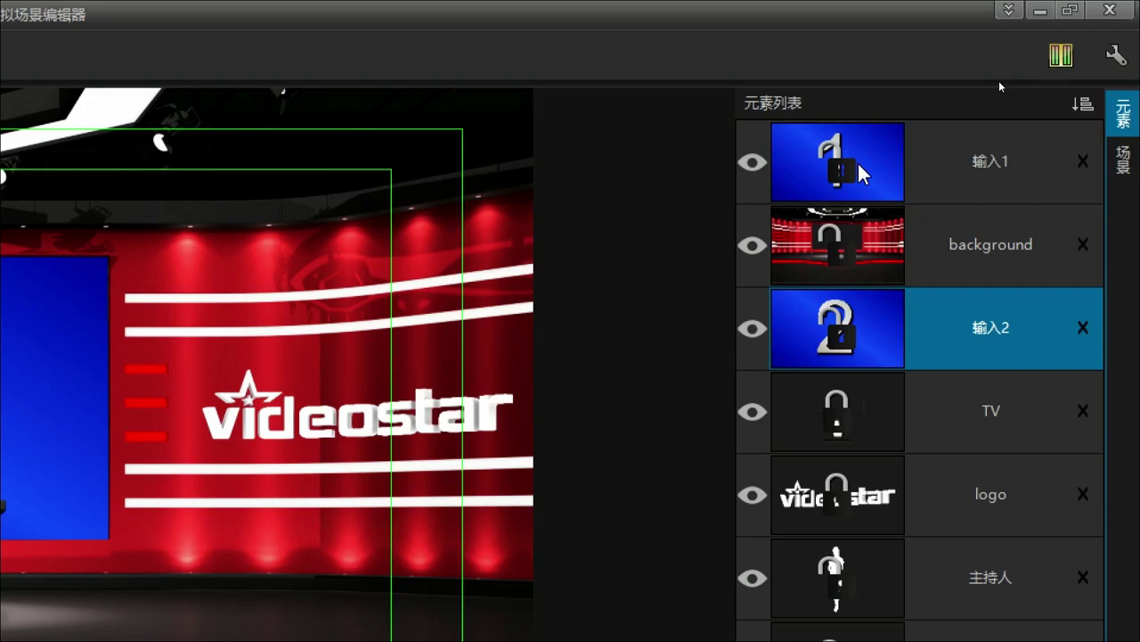
Check the scene's four camera positions and shift the fourth camera's horizontal position to -11.
{"action": "left_click", "coordinate": [1125, 162]}
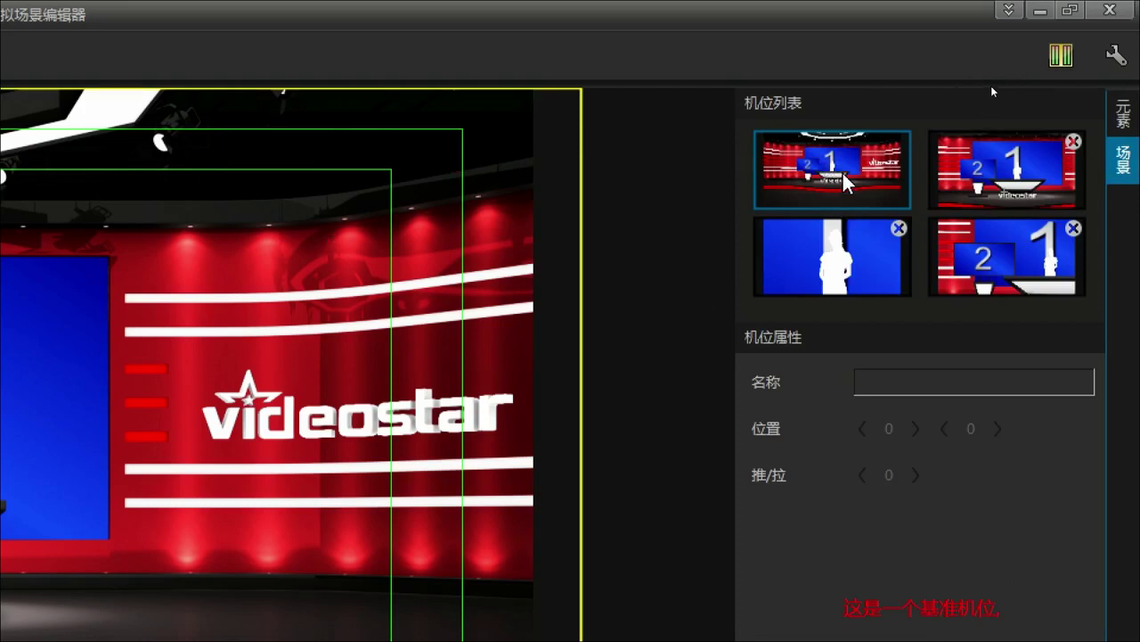
{"action": "left_click", "coordinate": [1015, 165]}
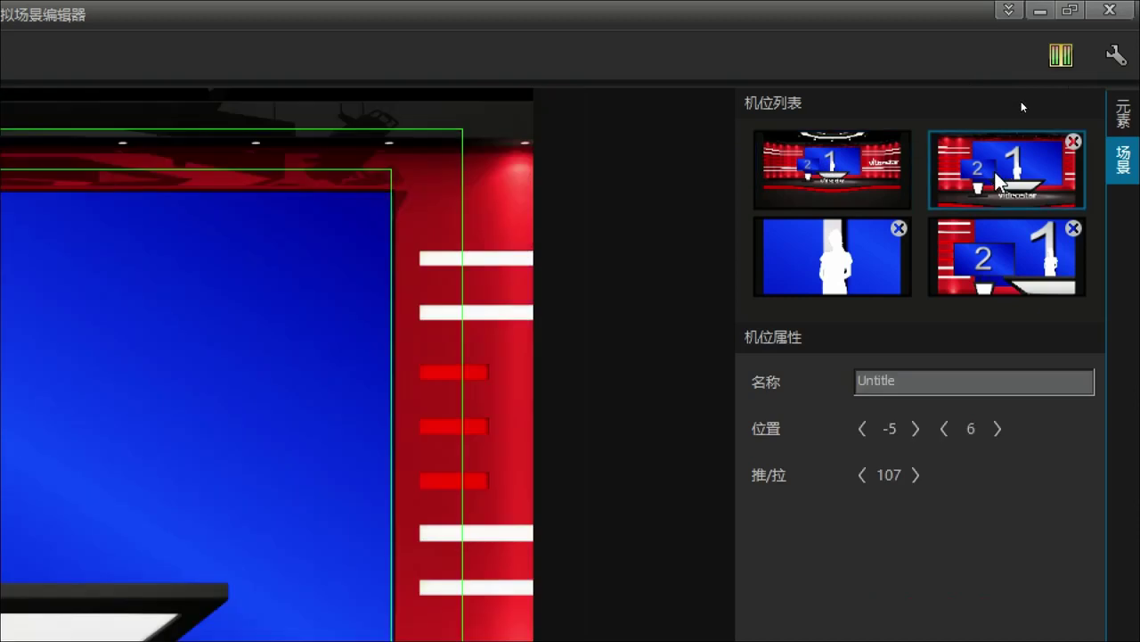
{"action": "left_click", "coordinate": [835, 271]}
{"action": "left_click", "coordinate": [1003, 288]}
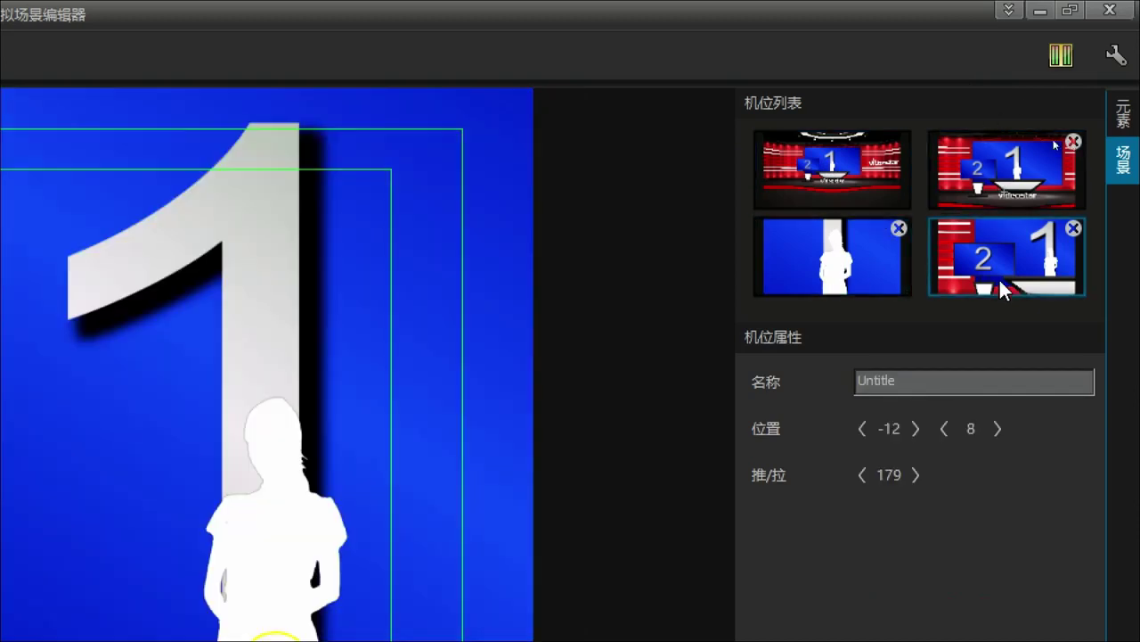
{"action": "left_click", "coordinate": [842, 280]}
{"action": "left_click", "coordinate": [1007, 260]}
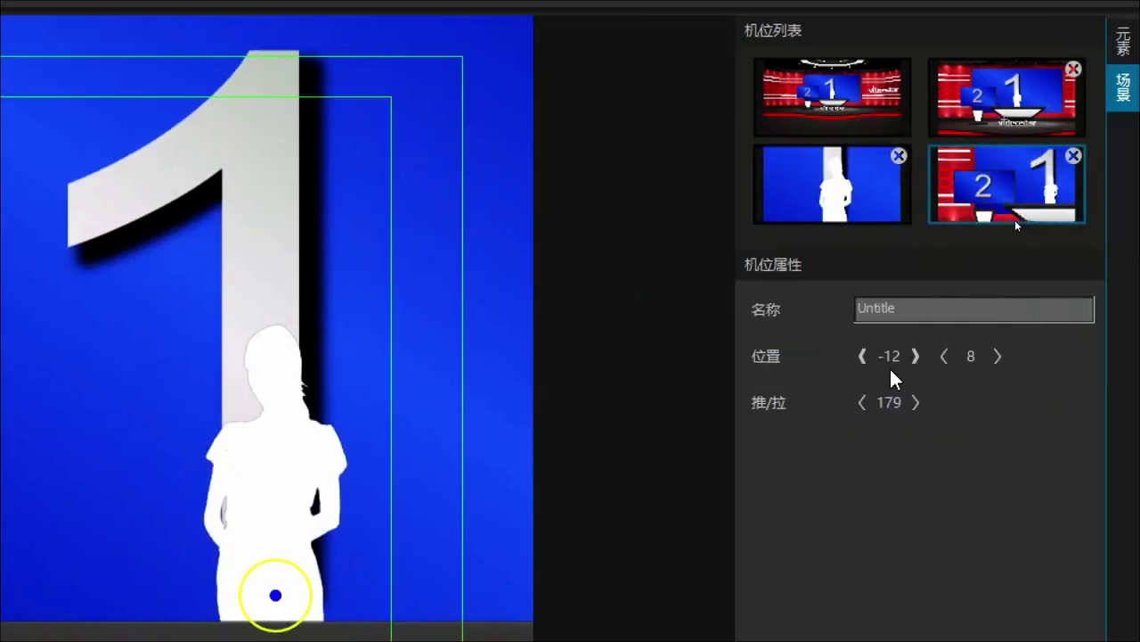
{"action": "left_click_drag", "start_coordinate": [984, 365], "coordinate": [1003, 356]}
{"action": "left_click_drag", "start_coordinate": [908, 356], "coordinate": [891, 356]}
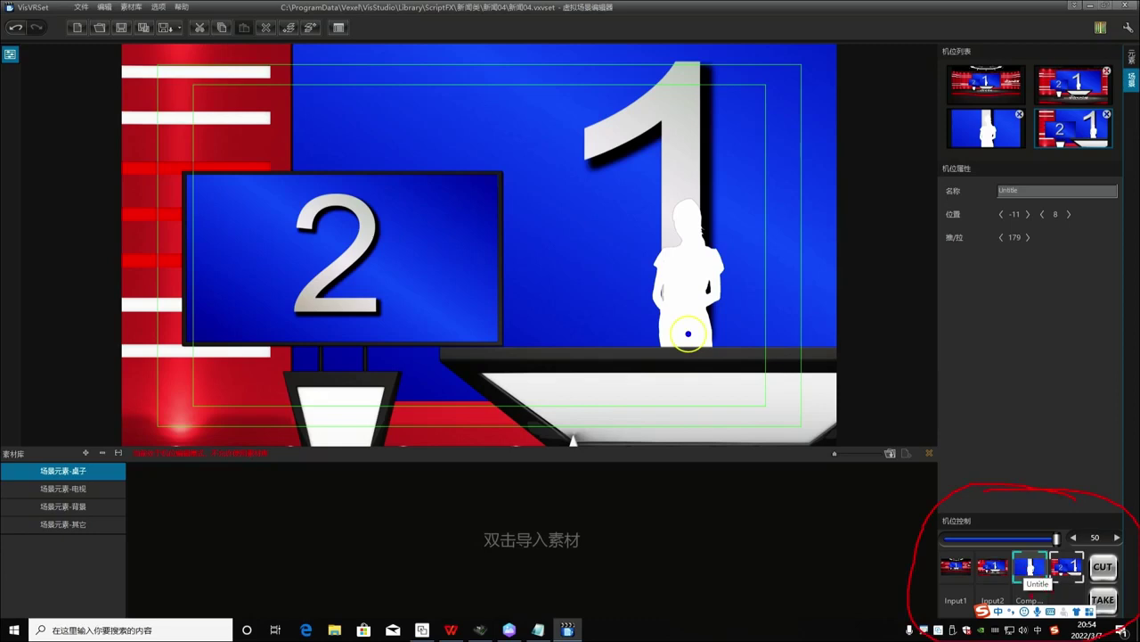
Preview the camera moves between the wide shot and the scene's other camera positions.
{"action": "left_click", "coordinate": [956, 567]}
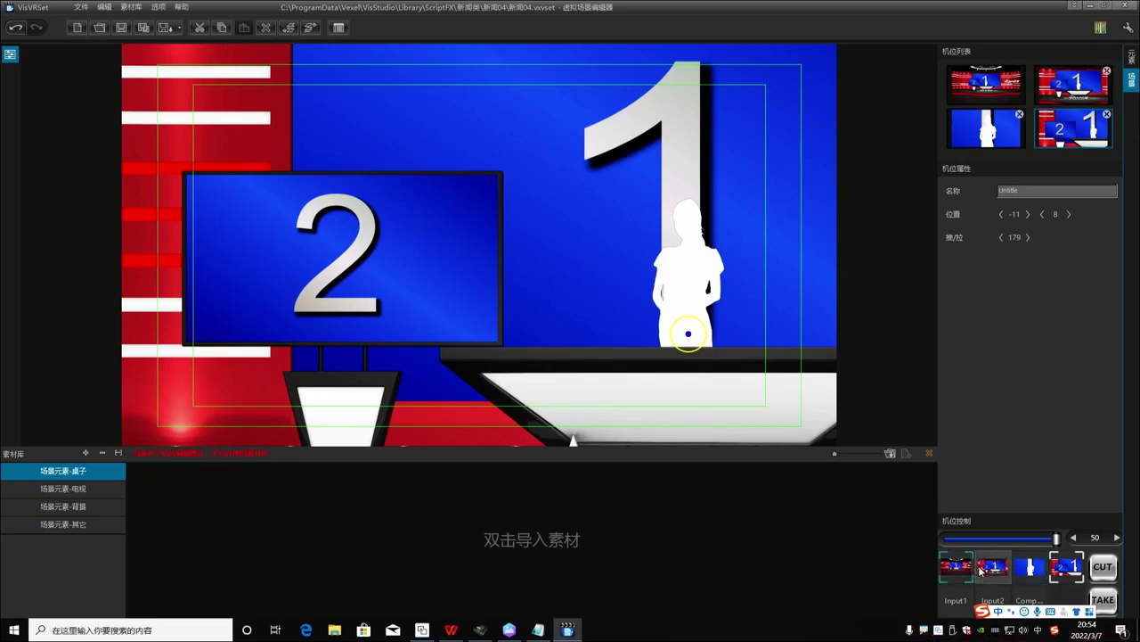
{"action": "left_click", "coordinate": [995, 568]}
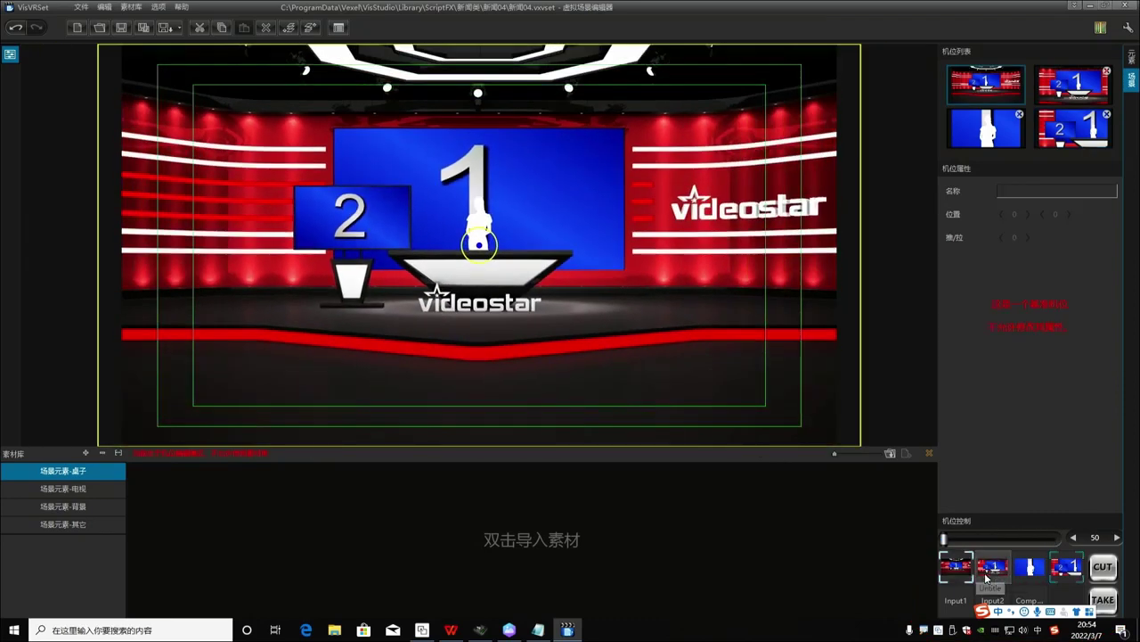
{"action": "left_click", "coordinate": [987, 575]}
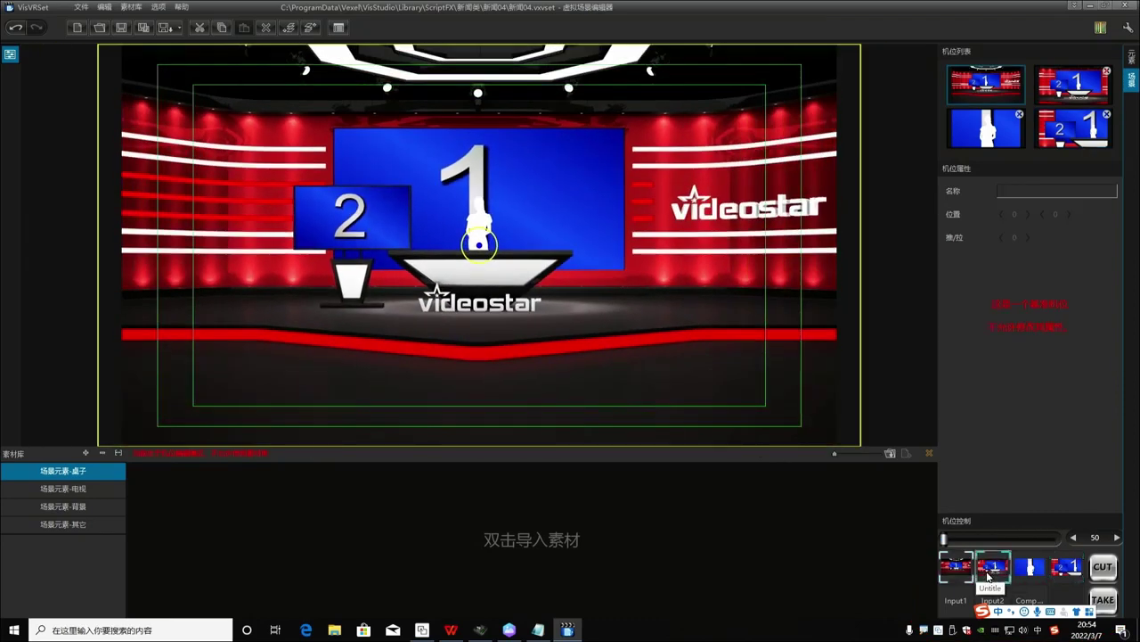
{"action": "left_click", "coordinate": [1018, 575]}
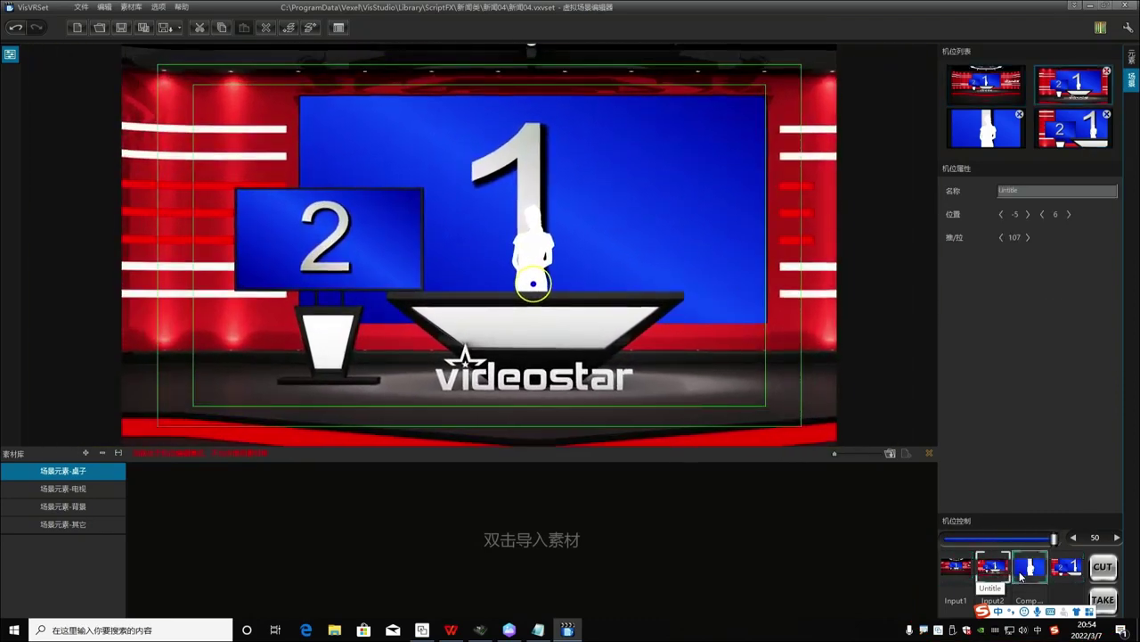
{"action": "left_click", "coordinate": [956, 567]}
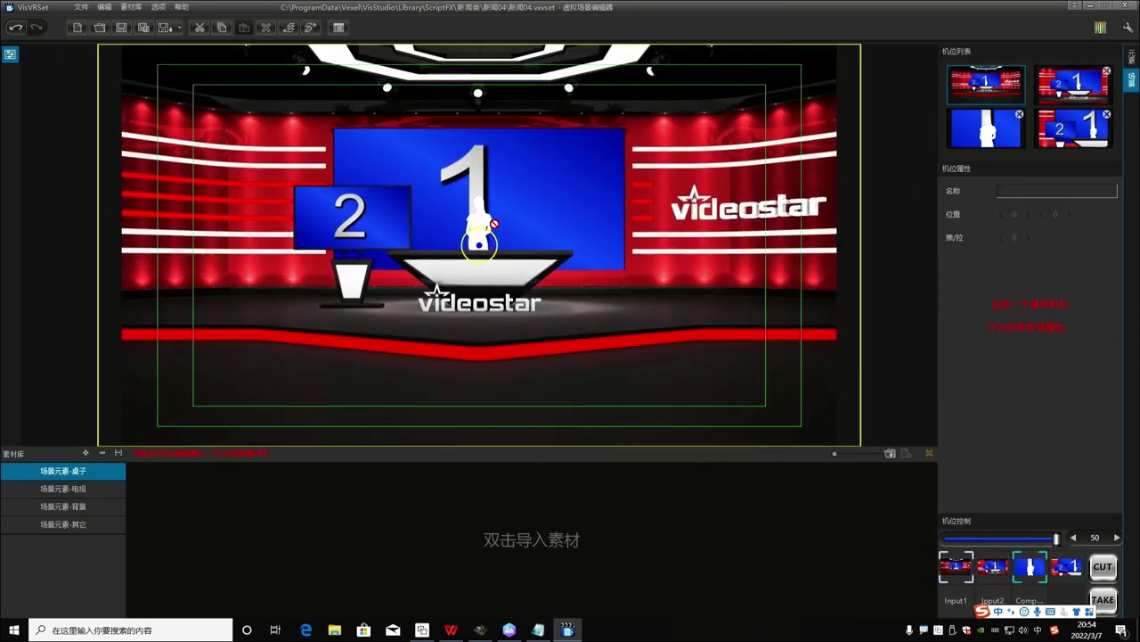
Enlarge the 主持人 element in the scene to a scale of about 43.
{"action": "left_click", "coordinate": [1133, 58]}
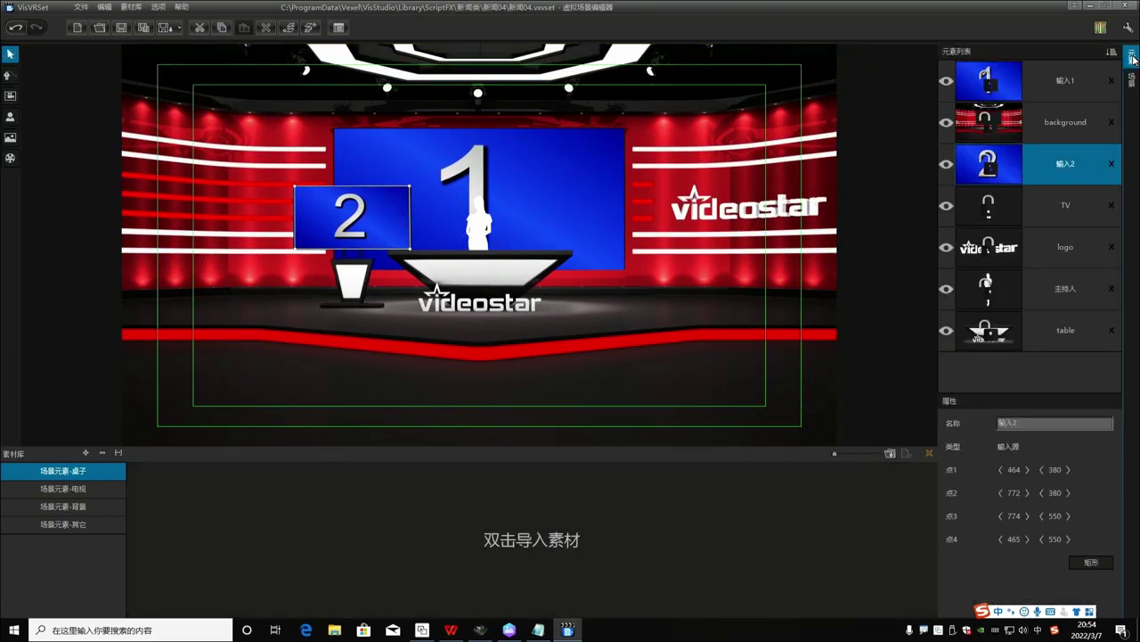
{"action": "left_click", "coordinate": [1133, 80]}
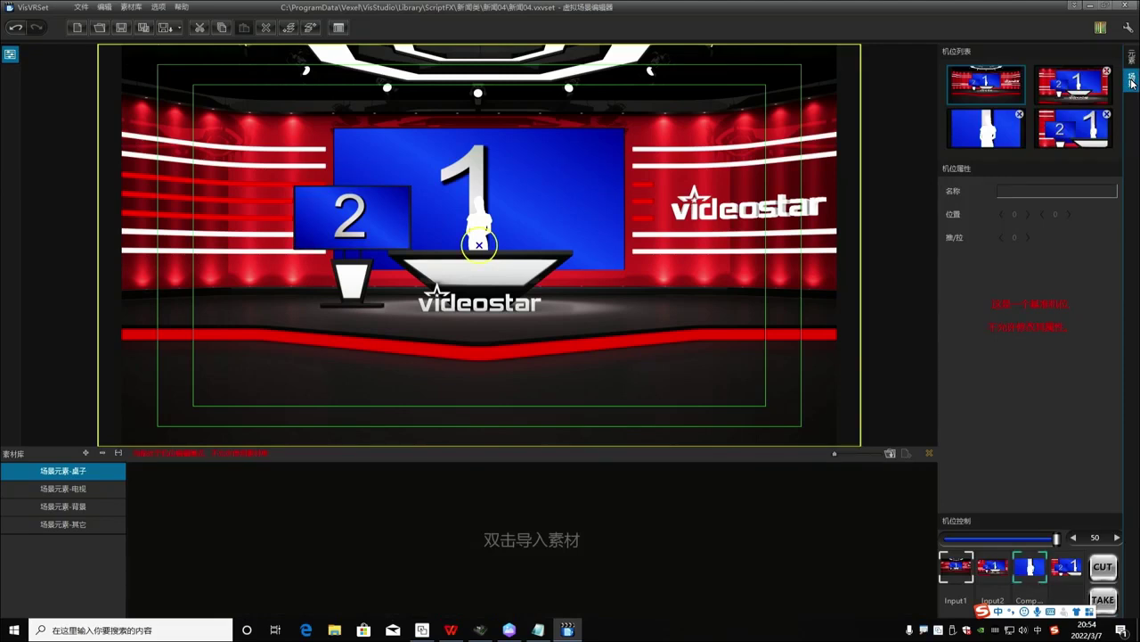
{"action": "left_click", "coordinate": [1133, 58]}
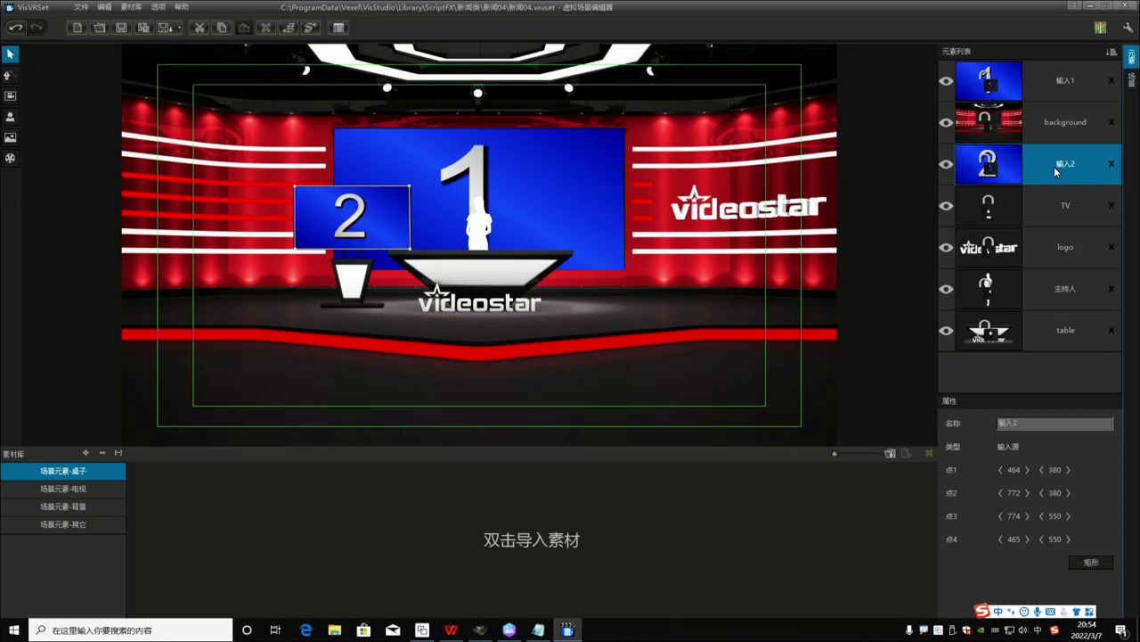
{"action": "left_click", "coordinate": [1066, 289]}
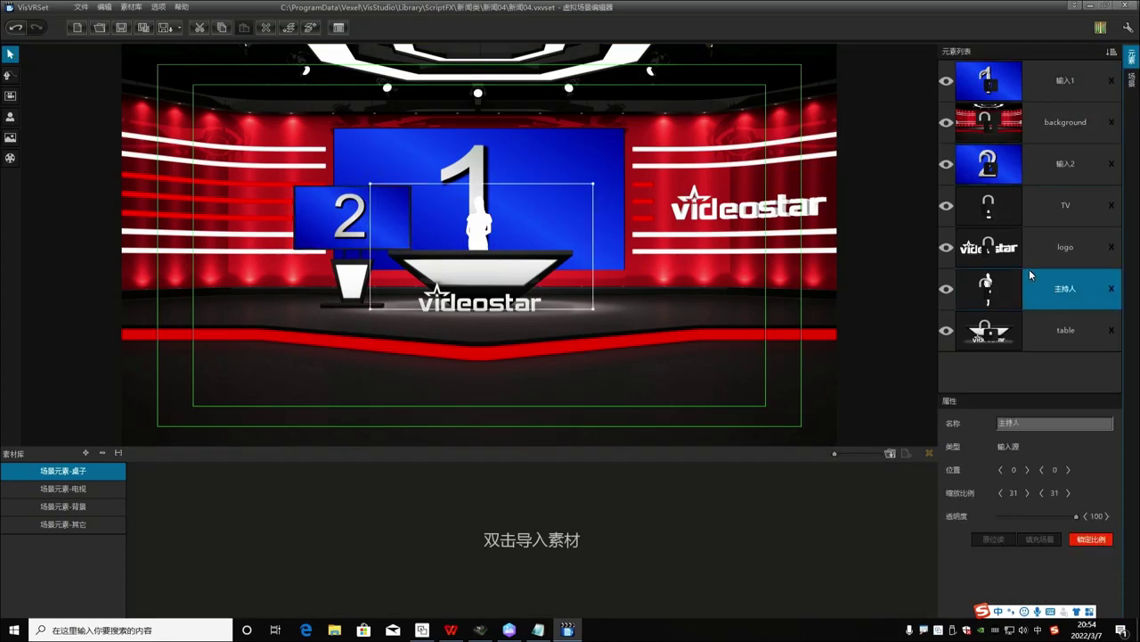
{"action": "left_click_drag", "start_coordinate": [603, 193], "coordinate": [683, 143]}
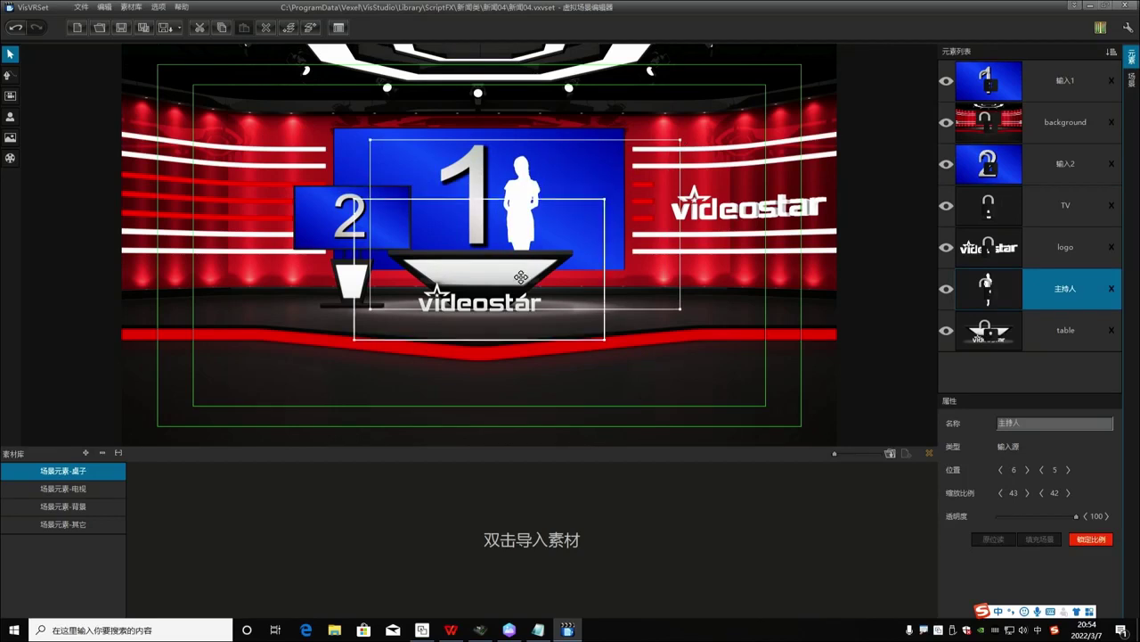
Enlarge the table element and move it lower, towards the front of the studio floor.
{"action": "left_click", "coordinate": [526, 278]}
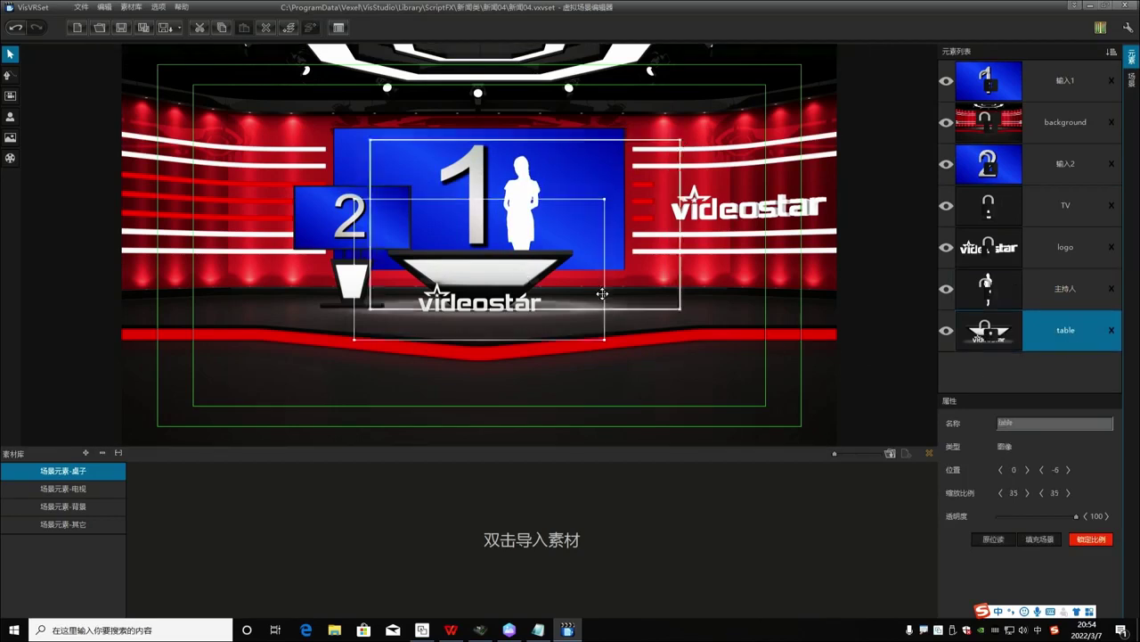
{"action": "left_click_drag", "start_coordinate": [606, 200], "coordinate": [698, 143]}
{"action": "left_click_drag", "start_coordinate": [565, 228], "coordinate": [513, 302]}
Move the 主持人 figure down behind the desk and enlarge it to a scale of about 47.
{"action": "left_click", "coordinate": [522, 184]}
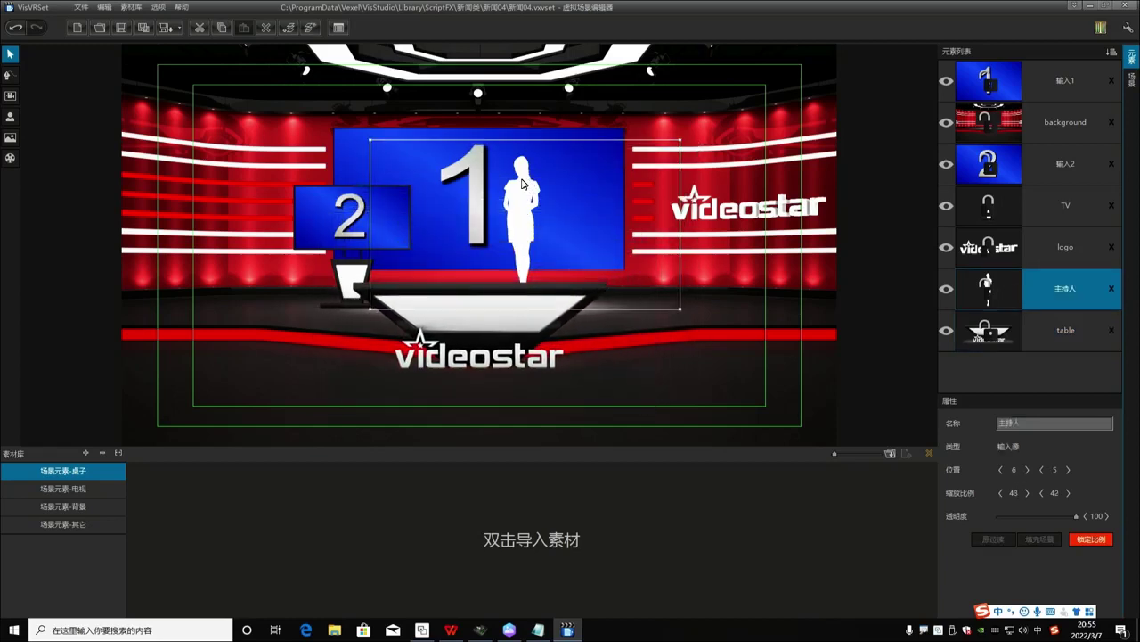
{"action": "left_click_drag", "start_coordinate": [528, 181], "coordinate": [518, 214]}
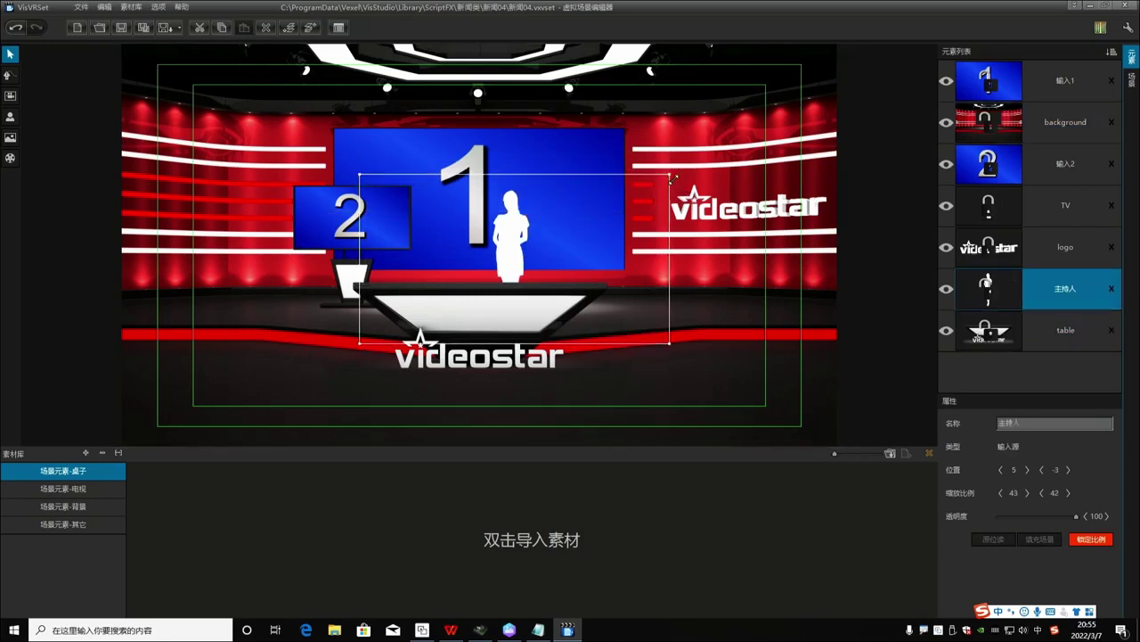
{"action": "left_click_drag", "start_coordinate": [673, 178], "coordinate": [695, 156]}
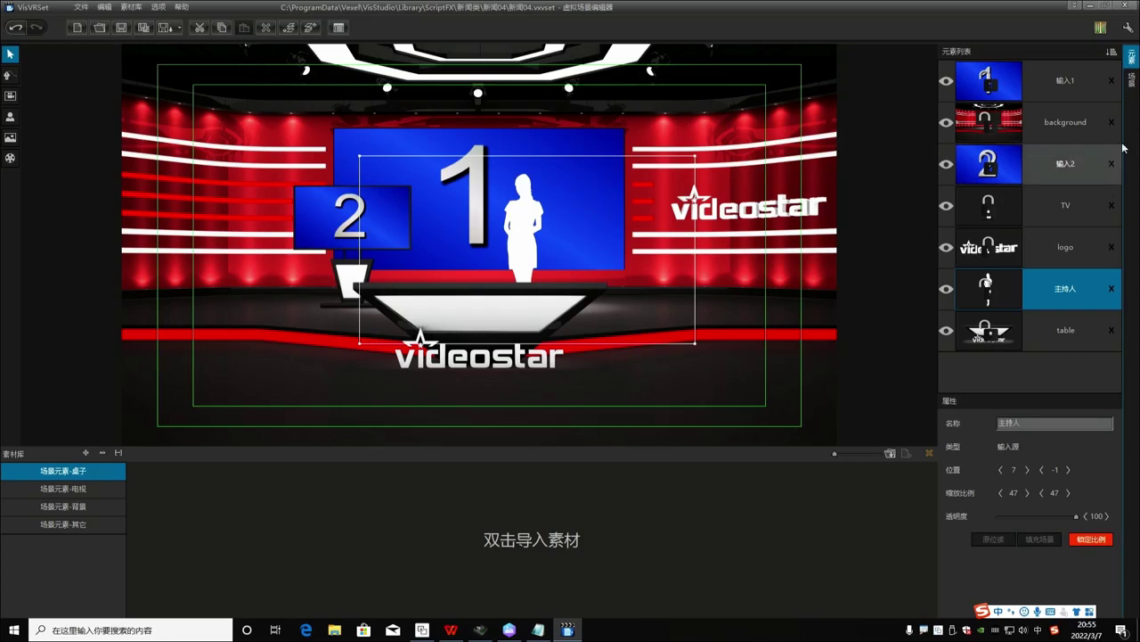
Reframe the second camera around the presenter and desk with position -2, 3 and 推/拉 126.
{"action": "left_click", "coordinate": [1130, 80]}
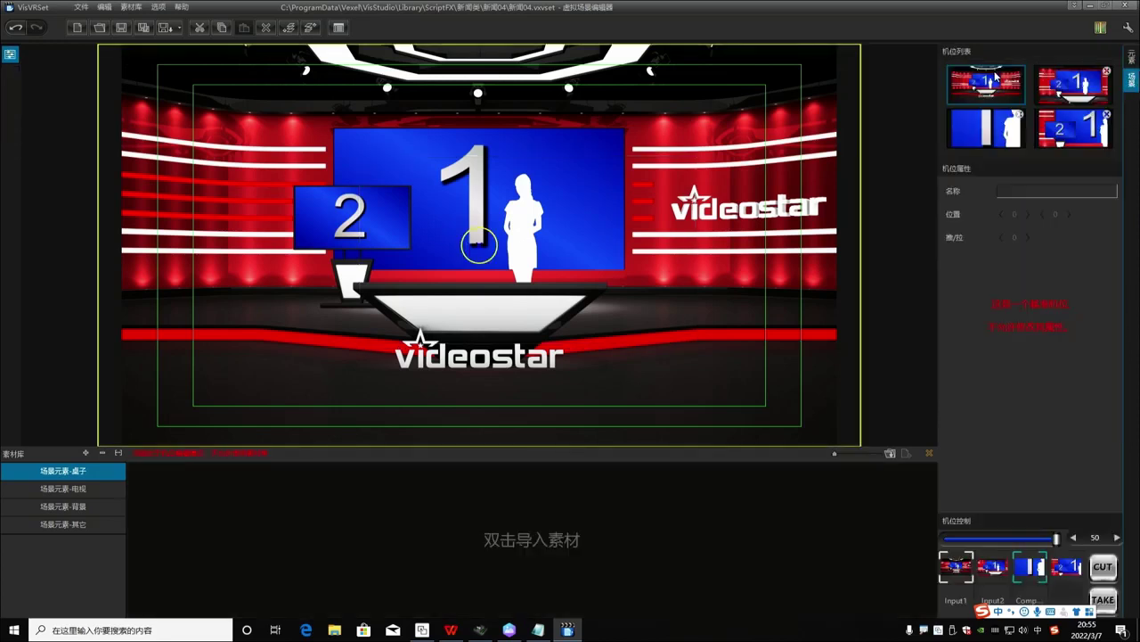
{"action": "left_click", "coordinate": [995, 566]}
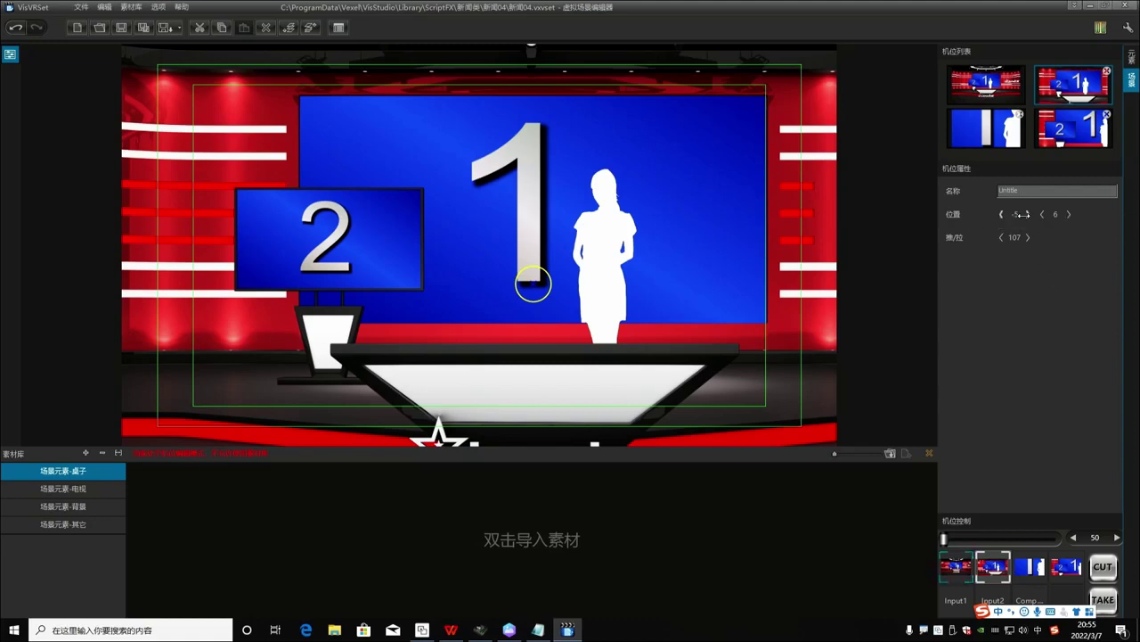
{"action": "left_click_drag", "start_coordinate": [1022, 214], "coordinate": [1032, 238]}
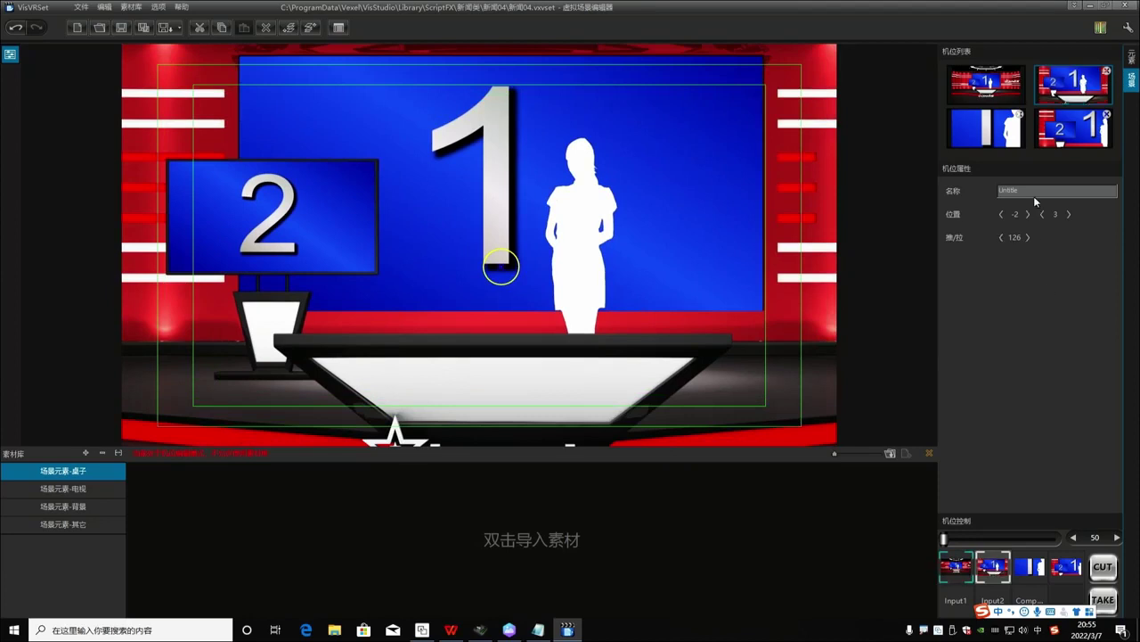
Aim the third camera at screen 2 with position -16, 7 and 推/拉 200, and compare it with the fourth camera.
{"action": "left_click", "coordinate": [994, 131]}
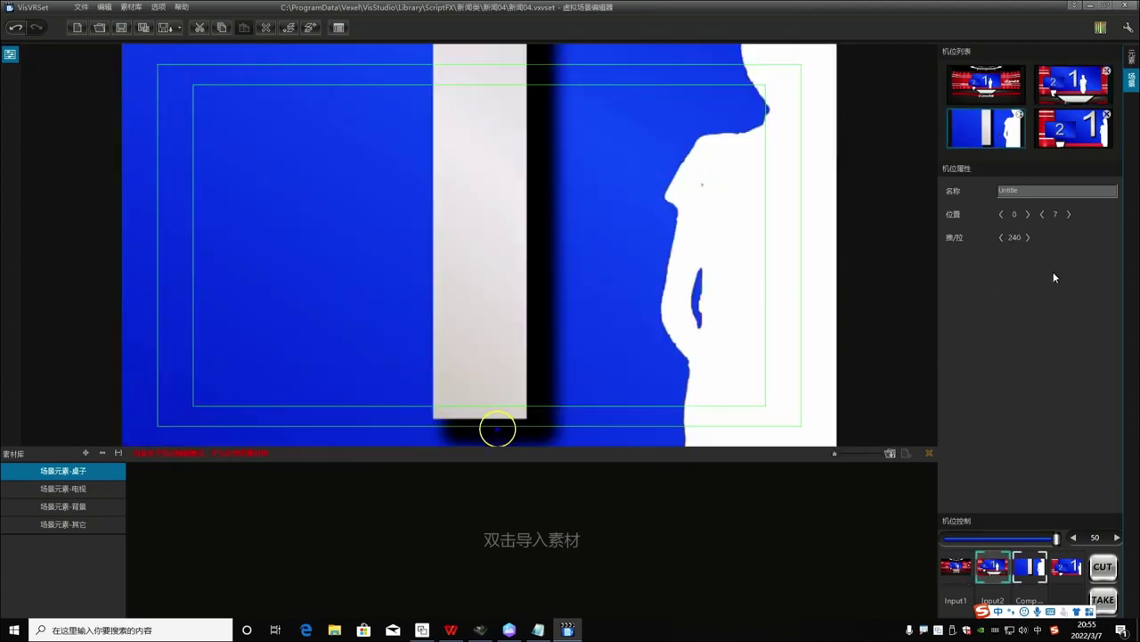
{"action": "mouse_move", "coordinate": [1025, 239]}
{"action": "left_mouse_down"}
{"action": "mouse_move", "coordinate": [974, 239]}
{"action": "mouse_move", "coordinate": [1004, 239]}
{"action": "mouse_move", "coordinate": [986, 241]}
{"action": "mouse_move", "coordinate": [1005, 239]}
{"action": "mouse_move", "coordinate": [1010, 222]}
{"action": "left_mouse_up"}
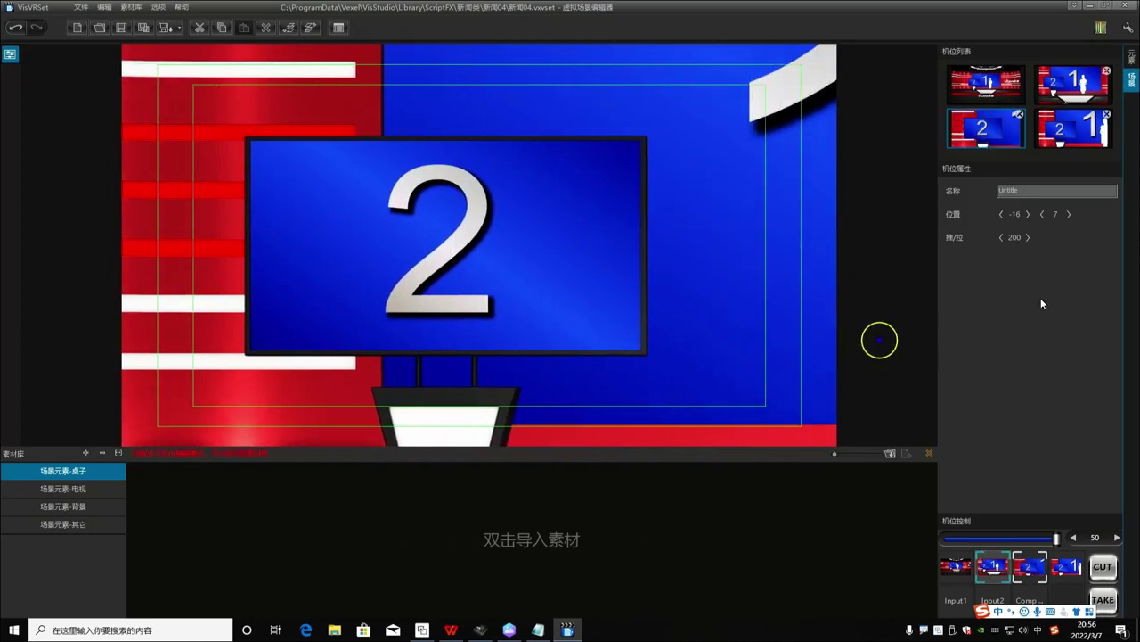
{"action": "left_click", "coordinate": [1065, 141]}
{"action": "left_click", "coordinate": [986, 129]}
{"action": "left_click", "coordinate": [1061, 137]}
{"action": "left_click", "coordinate": [1000, 141]}
Frame the presenter in the fourth camera with position 4, 8 and 推/拉 197, and preview the move to the wide shot at 40.
{"action": "left_click", "coordinate": [1073, 138]}
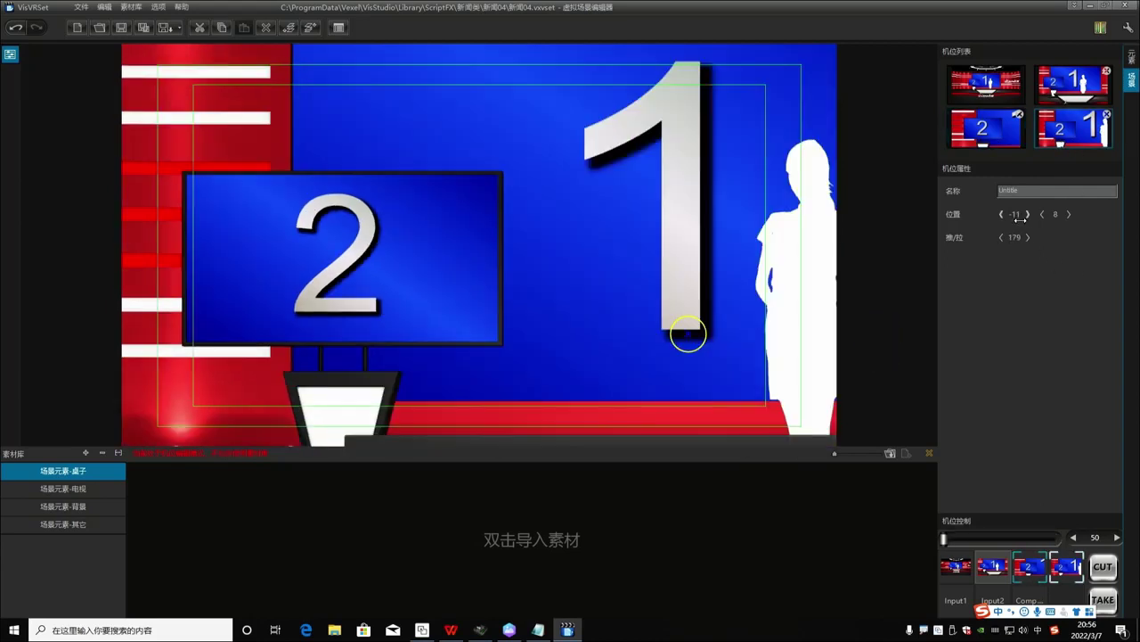
{"action": "left_click_drag", "start_coordinate": [1020, 214], "coordinate": [1032, 240]}
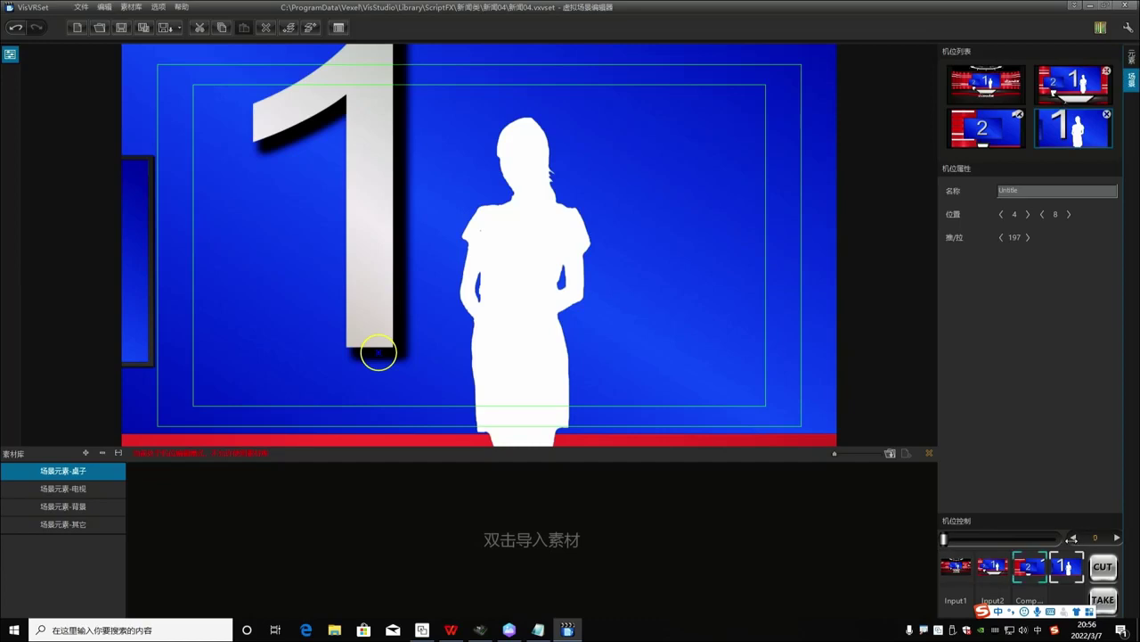
{"action": "left_click", "coordinate": [950, 577]}
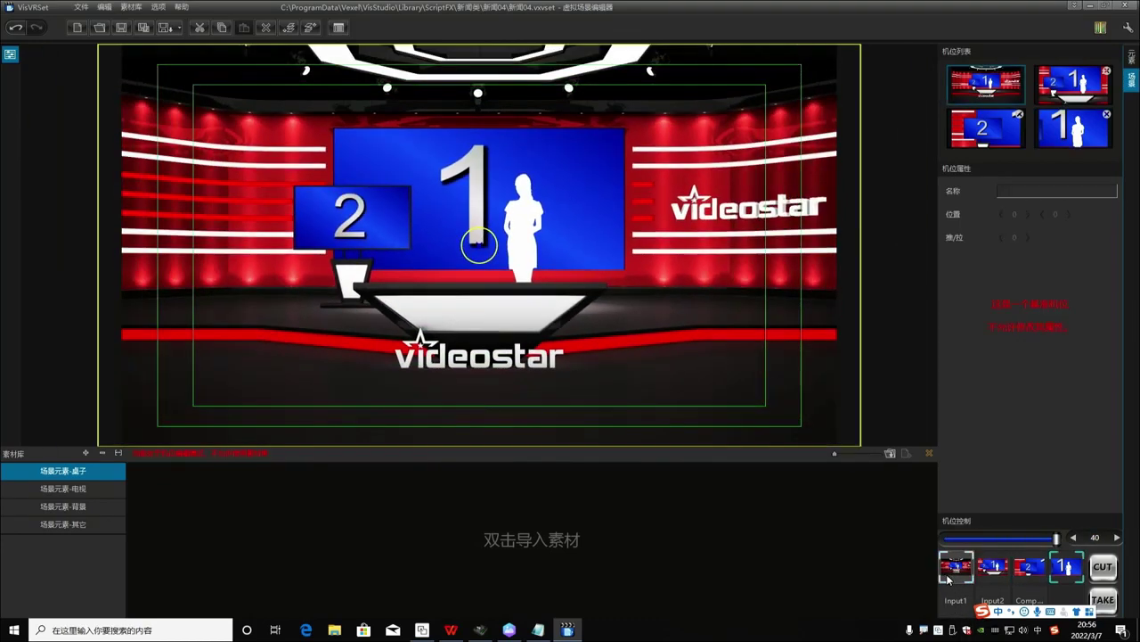
Preview the moves between the second, third and fourth camera positions and return to the wide shot.
{"action": "left_click", "coordinate": [994, 567]}
{"action": "left_click", "coordinate": [993, 567]}
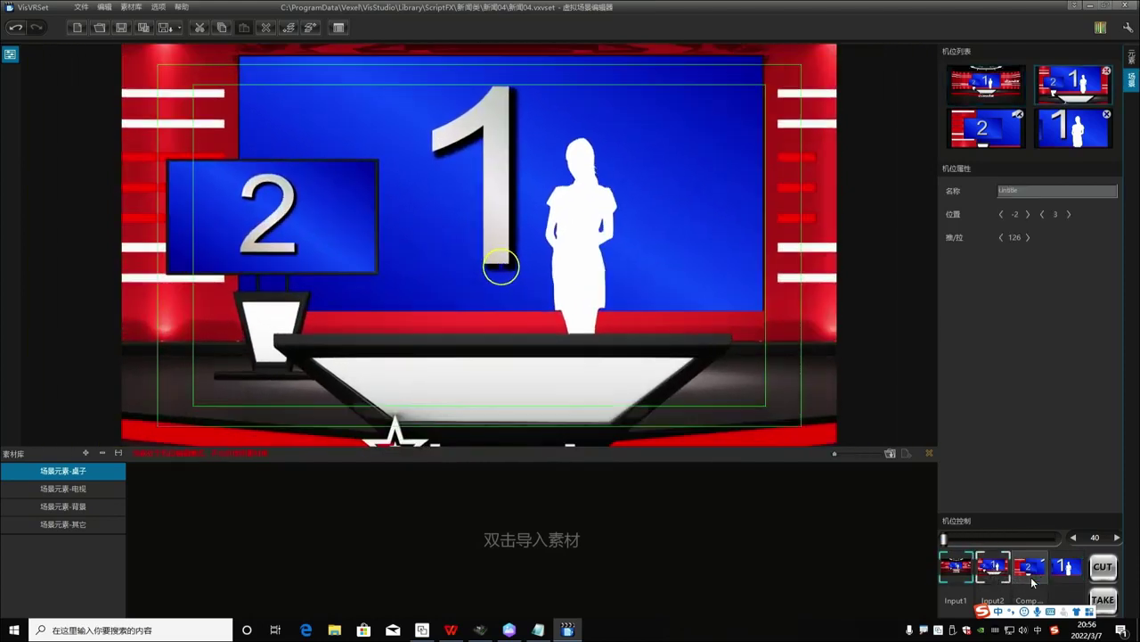
{"action": "left_click", "coordinate": [1037, 573]}
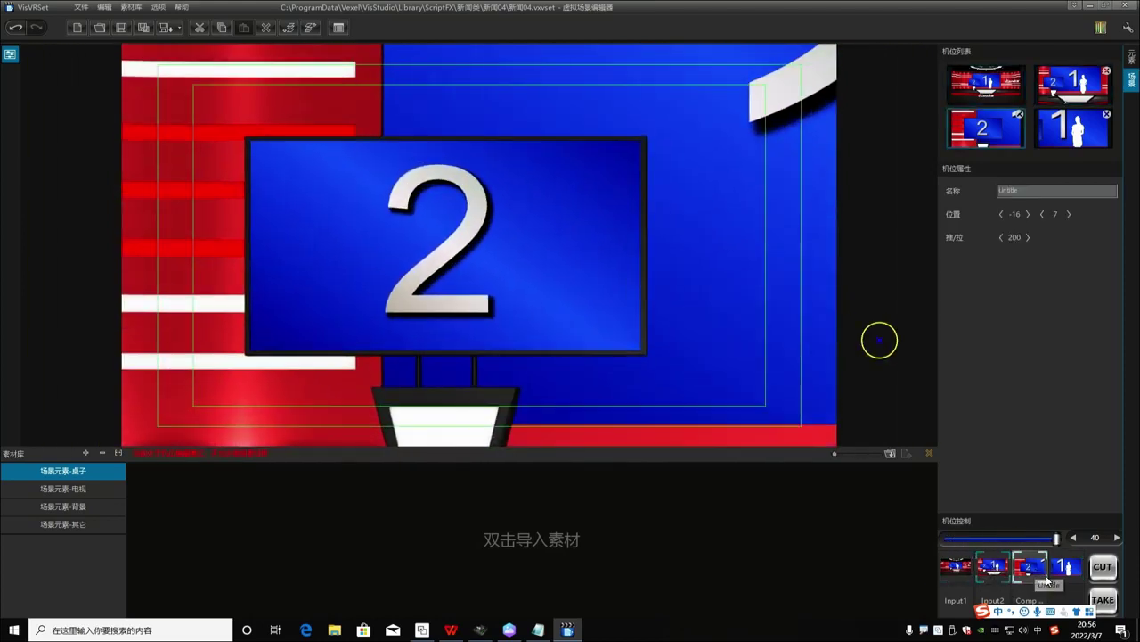
{"action": "left_click", "coordinate": [1063, 571]}
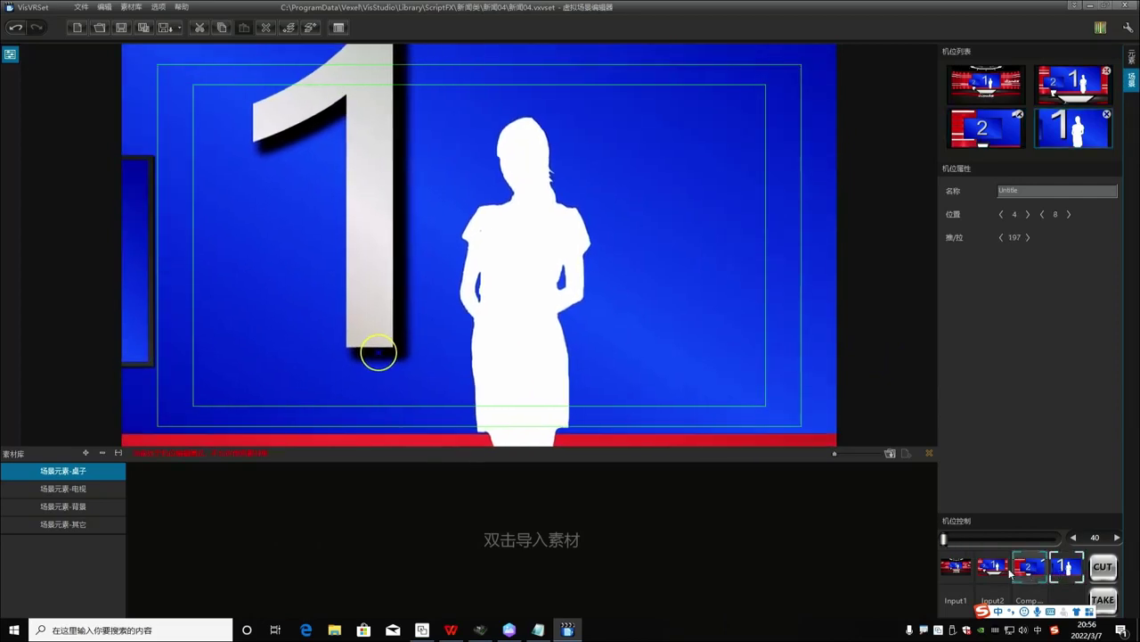
{"action": "left_click", "coordinate": [993, 570]}
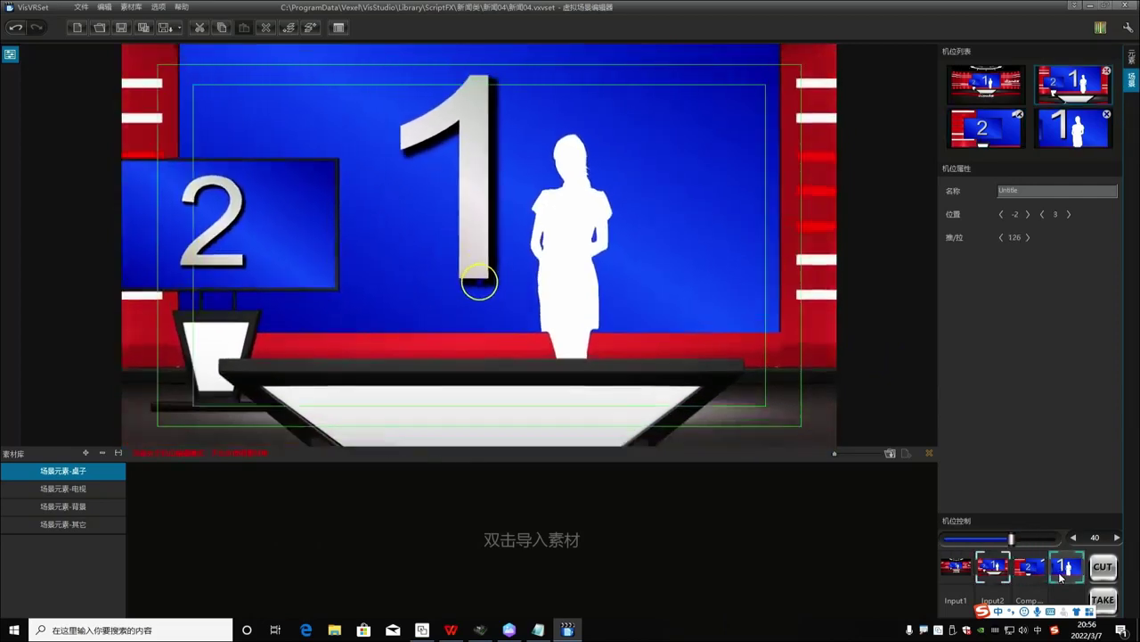
{"action": "left_click", "coordinate": [1027, 575]}
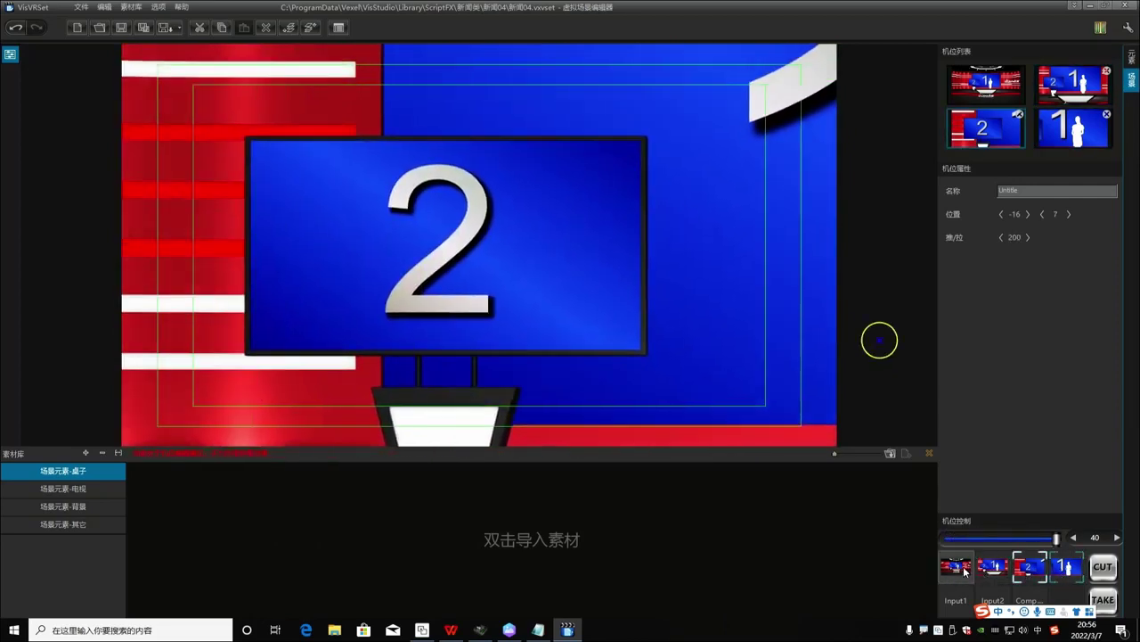
{"action": "left_click", "coordinate": [956, 566]}
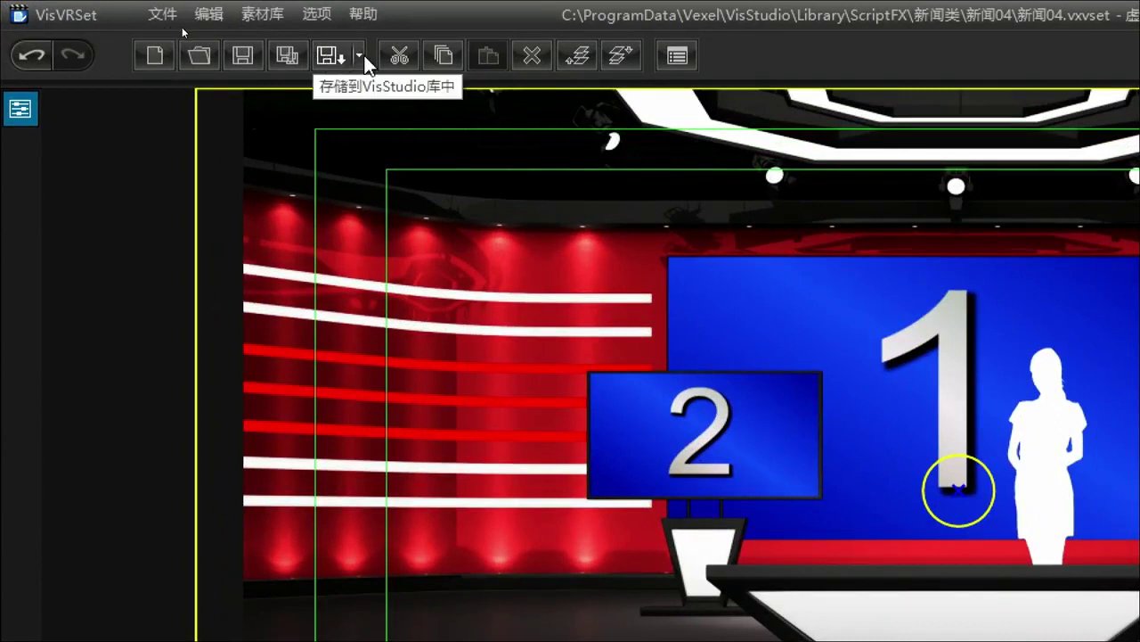
Store the scene in the VisStudio library under the 自定义 category with the name 测试.
{"action": "left_click", "coordinate": [360, 57]}
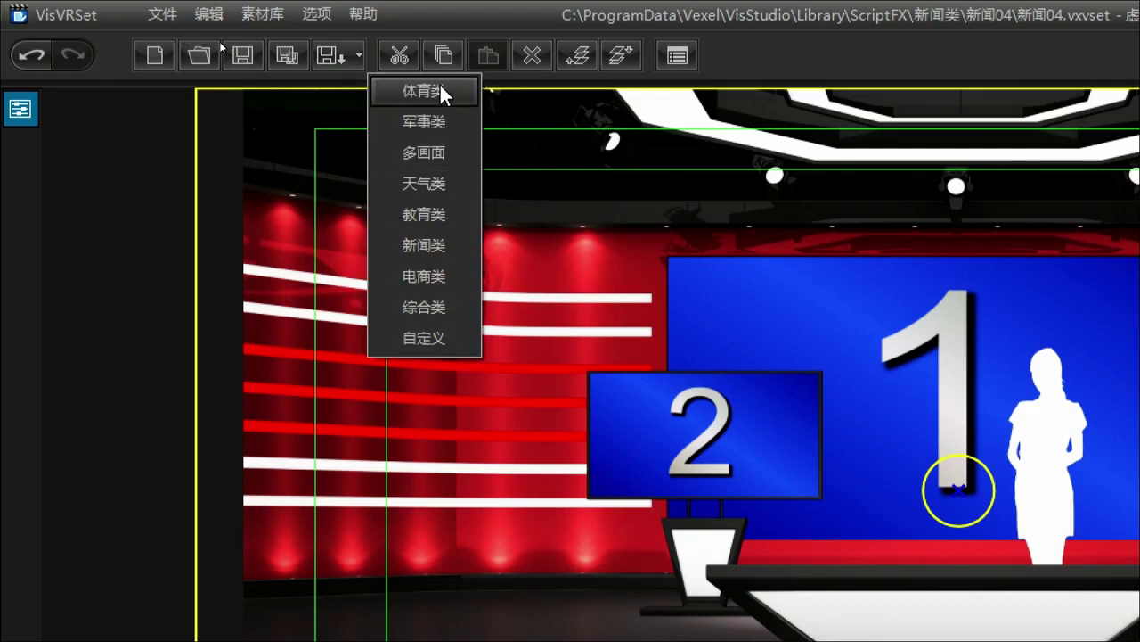
{"action": "left_click", "coordinate": [445, 347]}
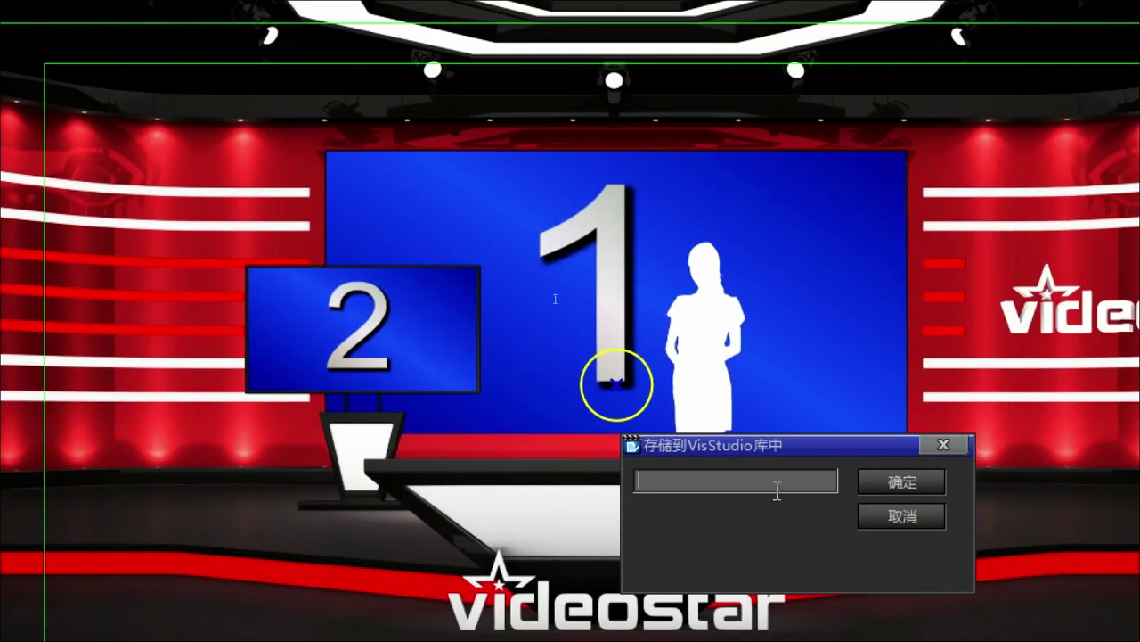
{"action": "type", "text": "ca"}
{"action": "key", "text": "BackSpace"}
{"action": "type", "text": "eshi"}
{"action": "key", "text": "space"}
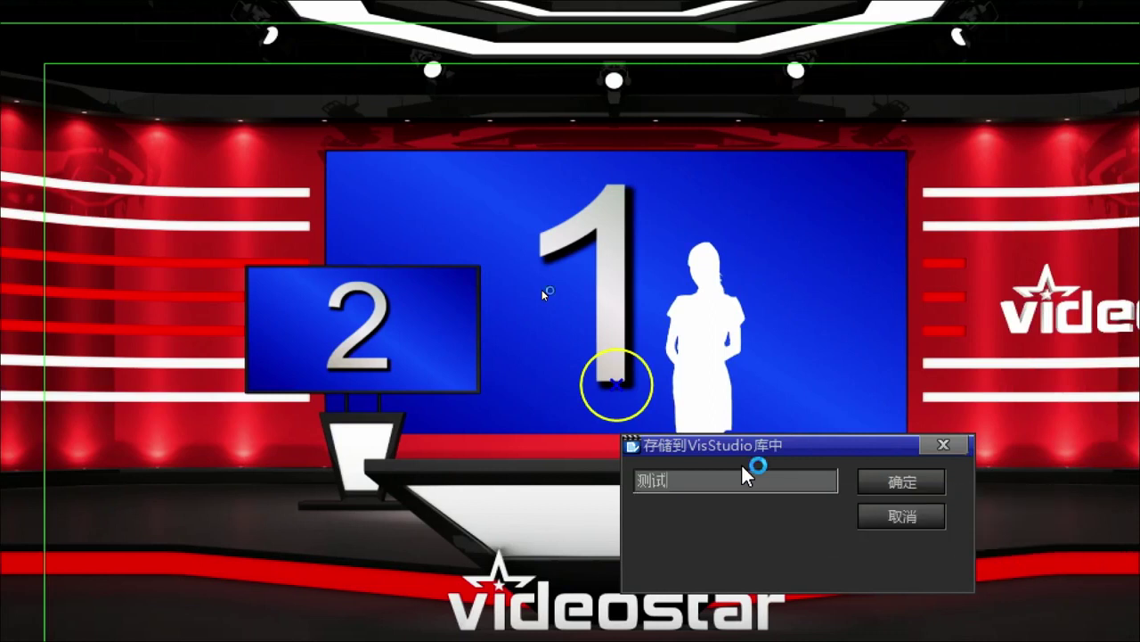
{"action": "left_click", "coordinate": [927, 481]}
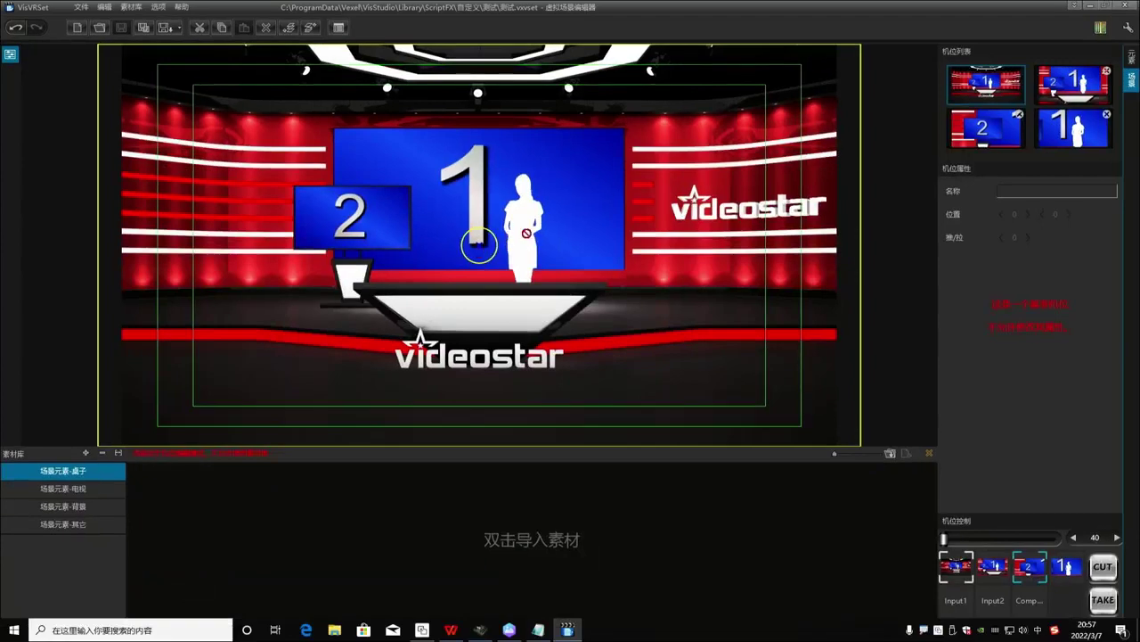
Switch to VisStudio and add the 测试 template from the 自定义 category to the SFX template list.
{"action": "left_click", "coordinate": [1087, 7]}
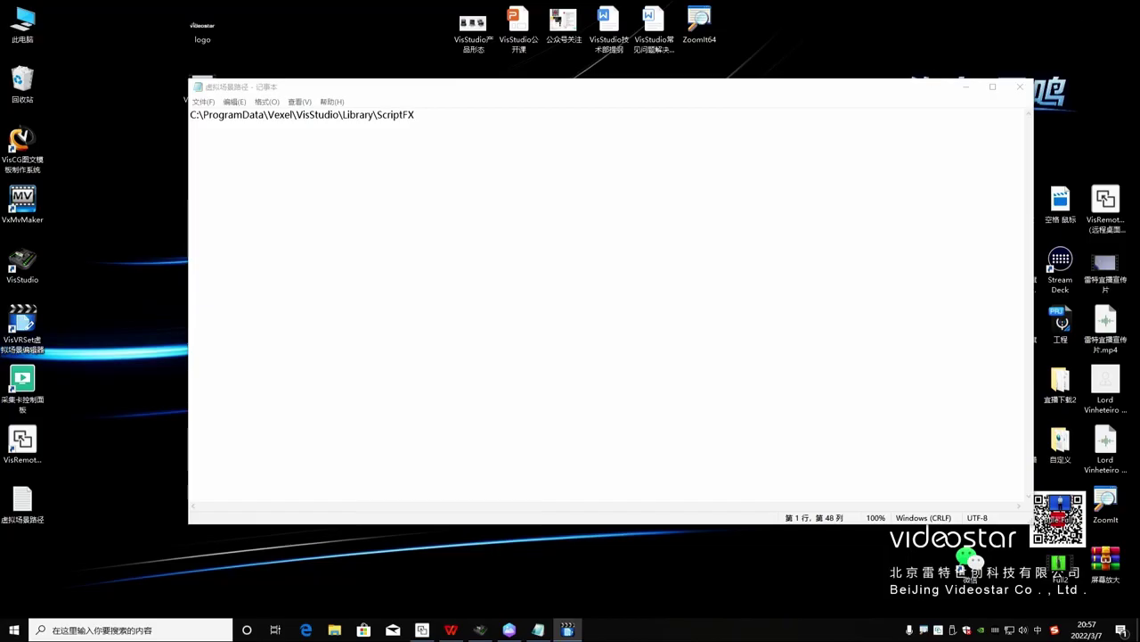
{"action": "left_click", "coordinate": [482, 629]}
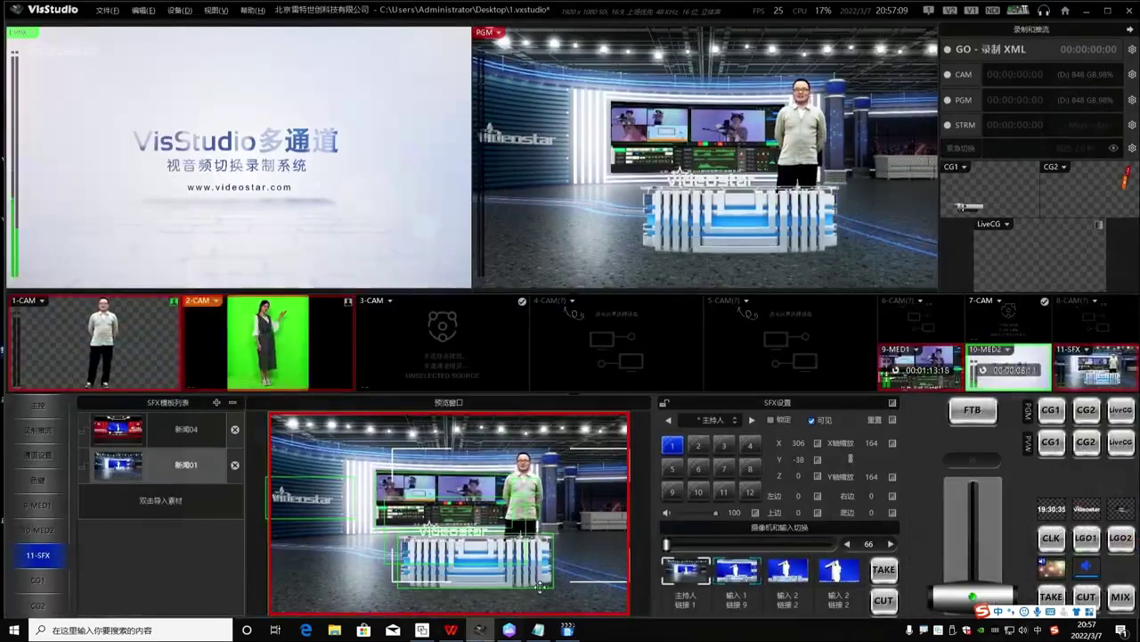
{"action": "double_click", "coordinate": [162, 529]}
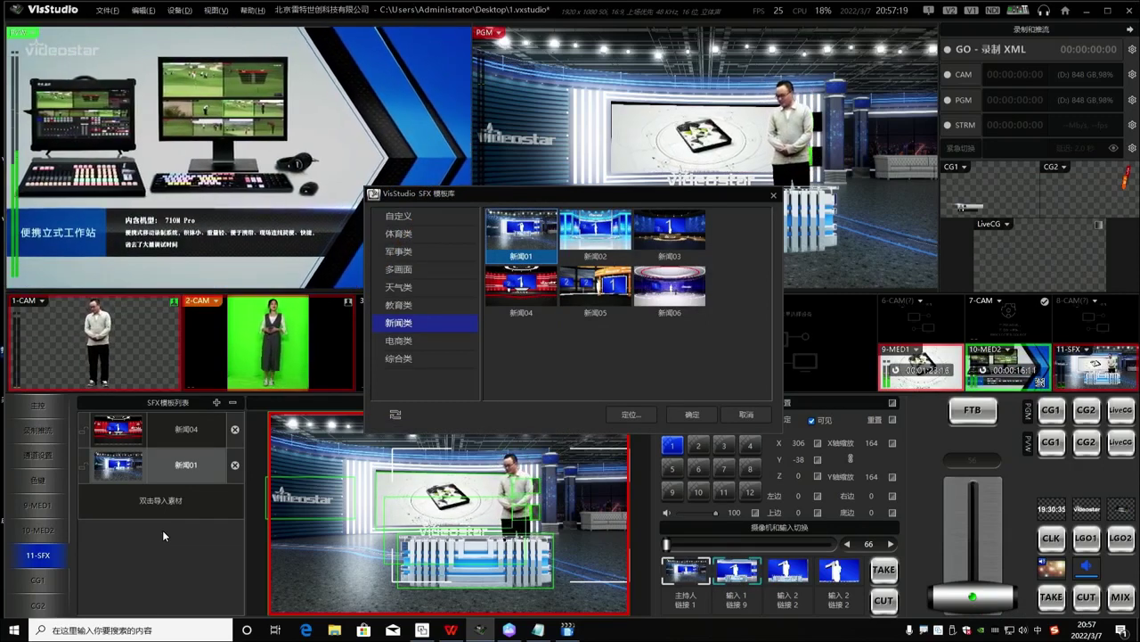
{"action": "left_click", "coordinate": [435, 220]}
{"action": "left_click", "coordinate": [602, 250]}
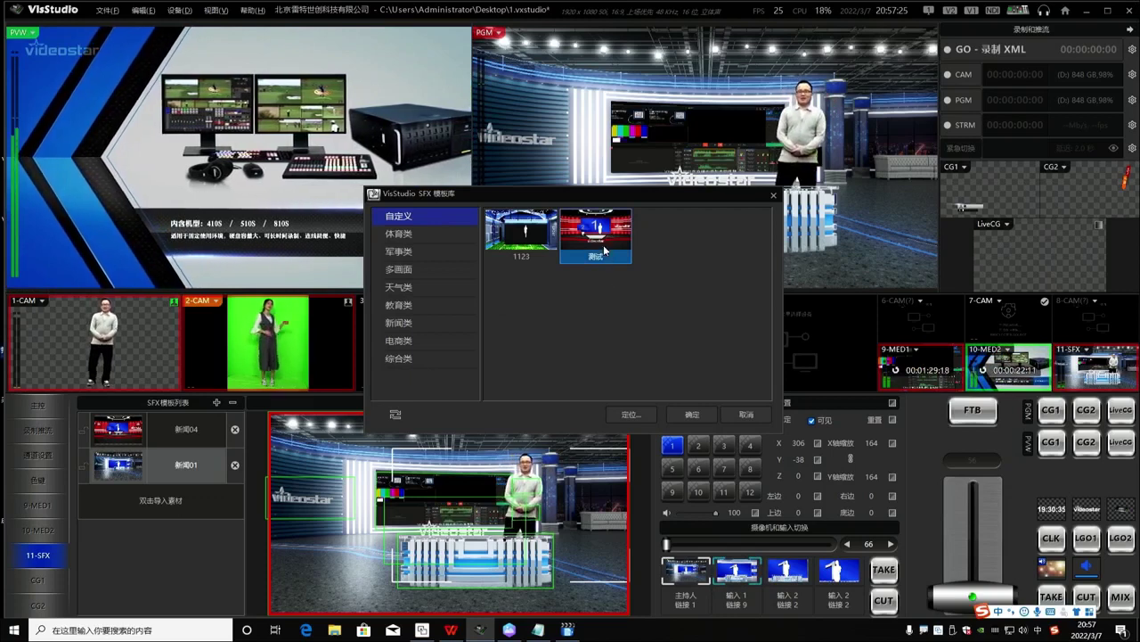
{"action": "left_click", "coordinate": [692, 414]}
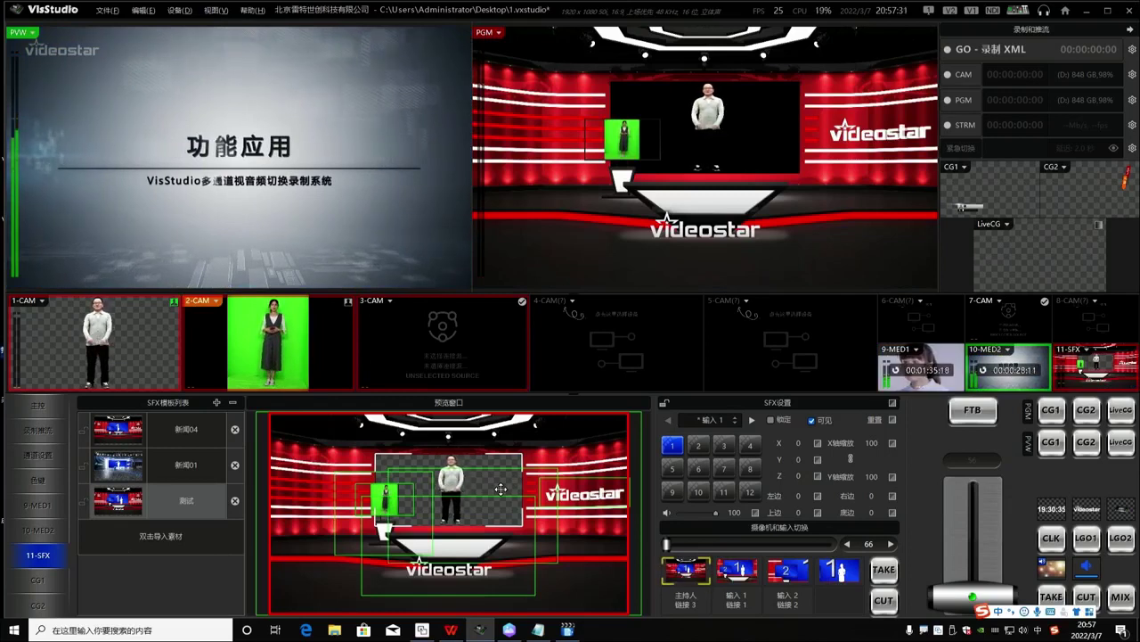
Link the 测试 scene's 主持人 element to source 1 and its 输入 1 screen to source 9.
{"action": "left_click", "coordinate": [723, 445]}
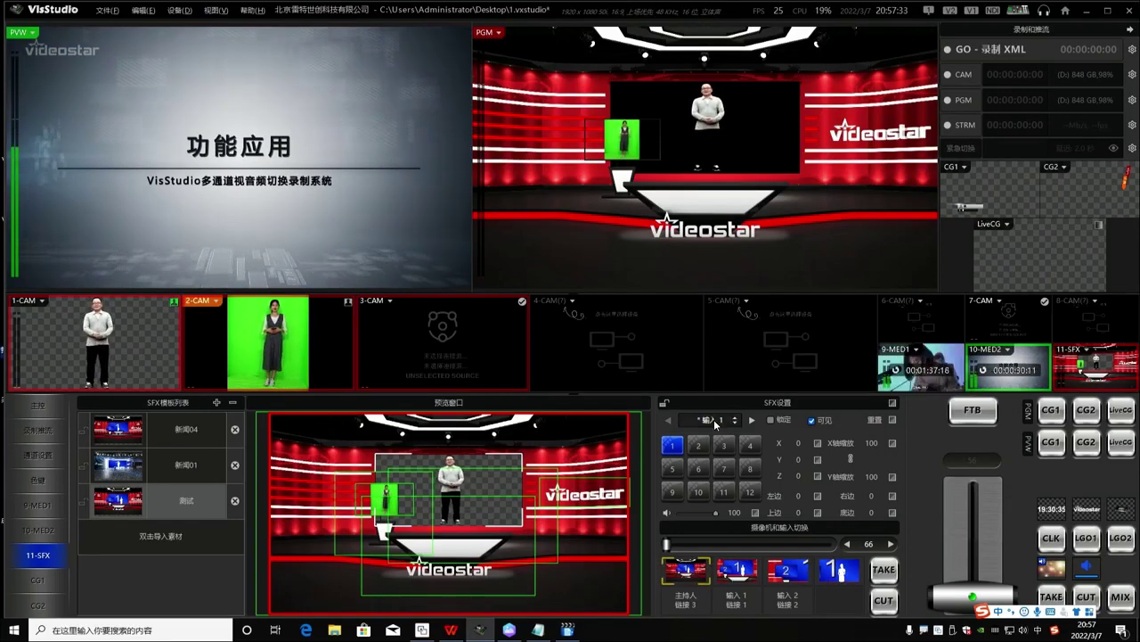
{"action": "left_click", "coordinate": [673, 445]}
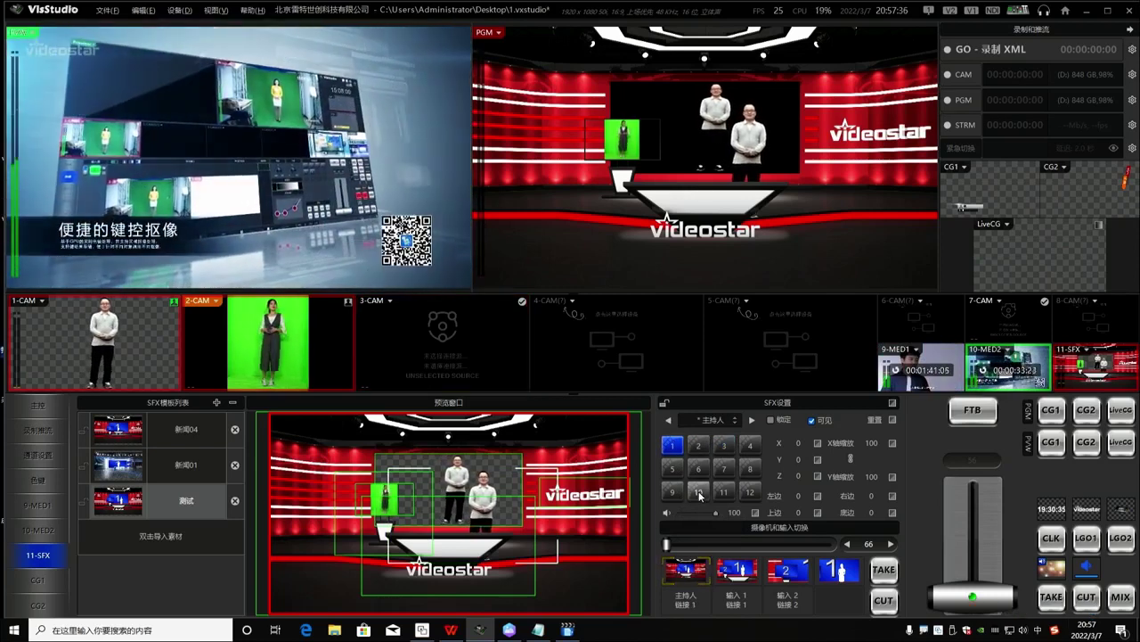
{"action": "left_click", "coordinate": [709, 419]}
{"action": "left_click", "coordinate": [704, 495]}
{"action": "left_click", "coordinate": [672, 491]}
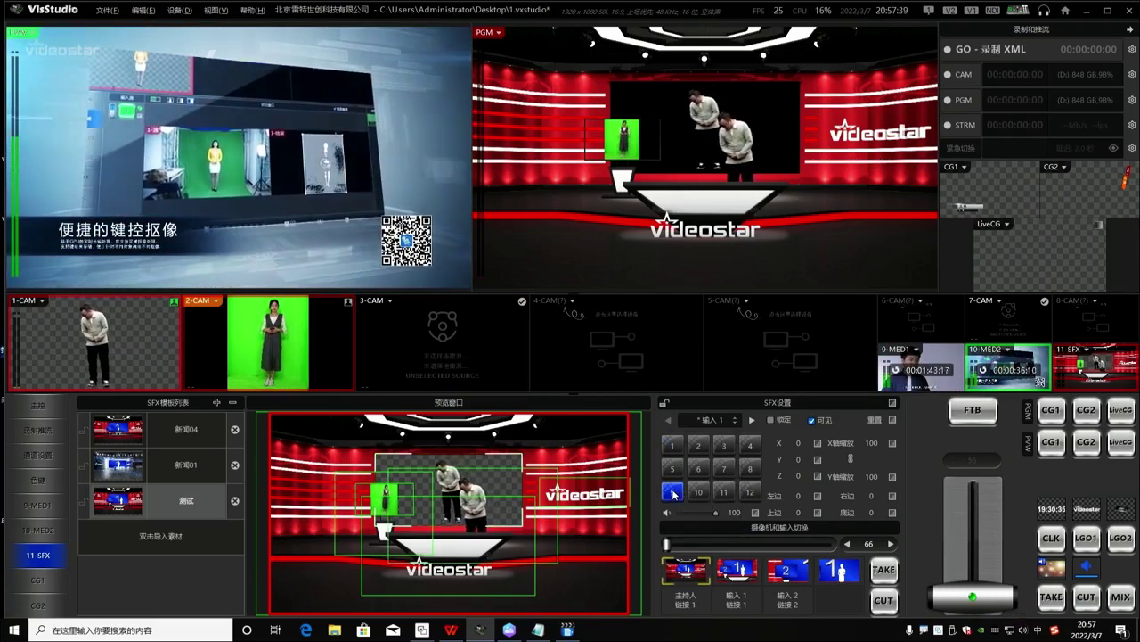
Run the 测试 scene through its camera views with the transition duration changed to 48, ending on the wide shot.
{"action": "left_click", "coordinate": [729, 574]}
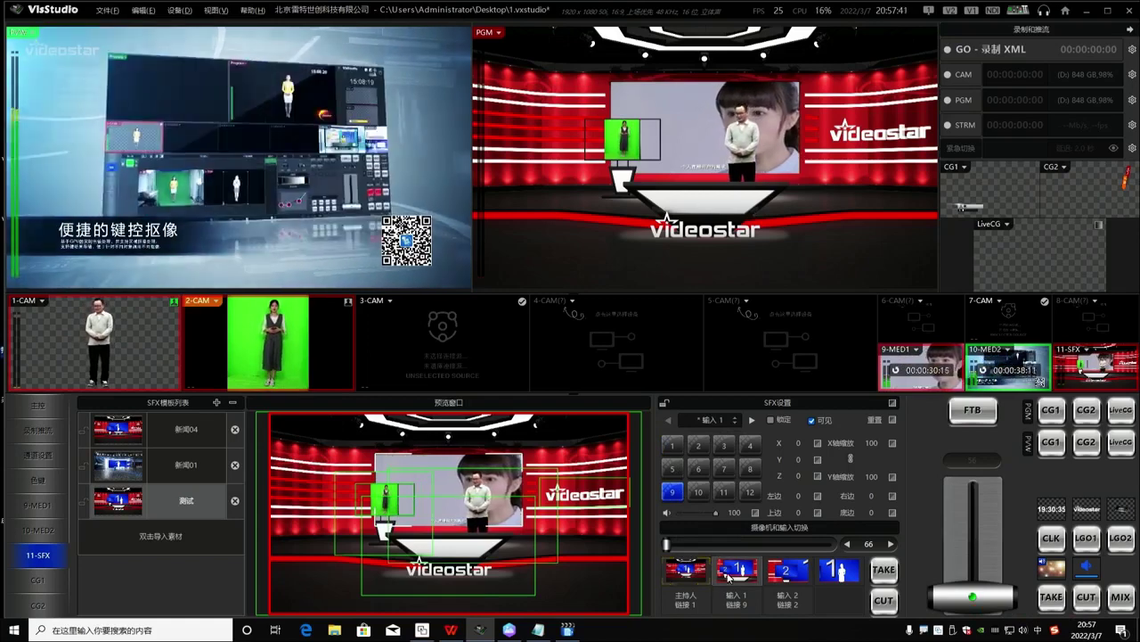
{"action": "left_click", "coordinate": [740, 577]}
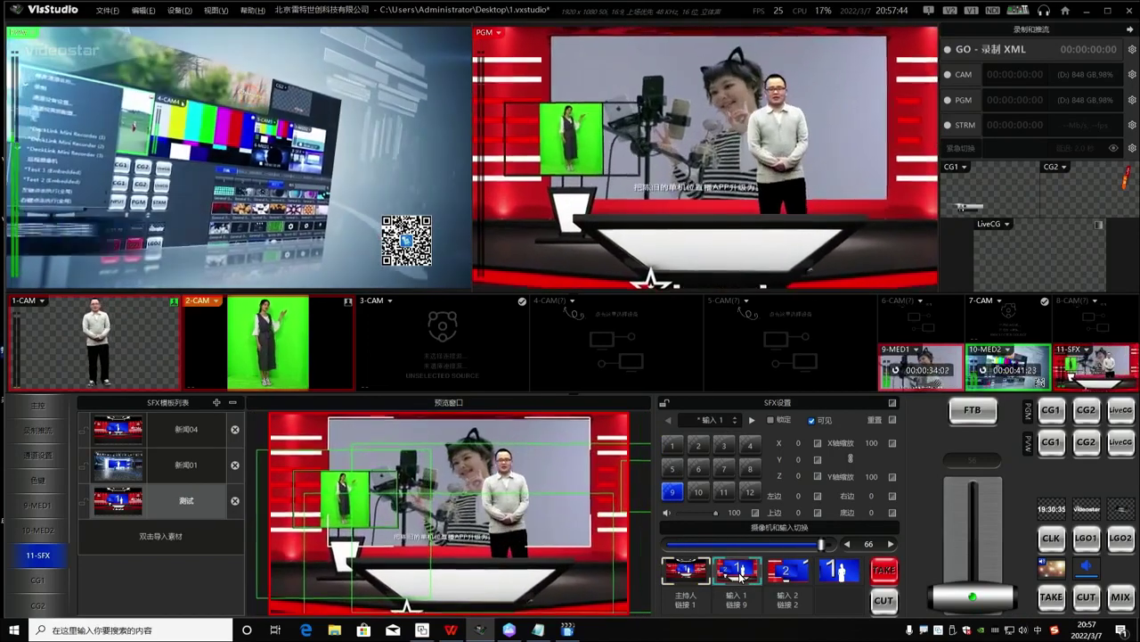
{"action": "left_click", "coordinate": [789, 578]}
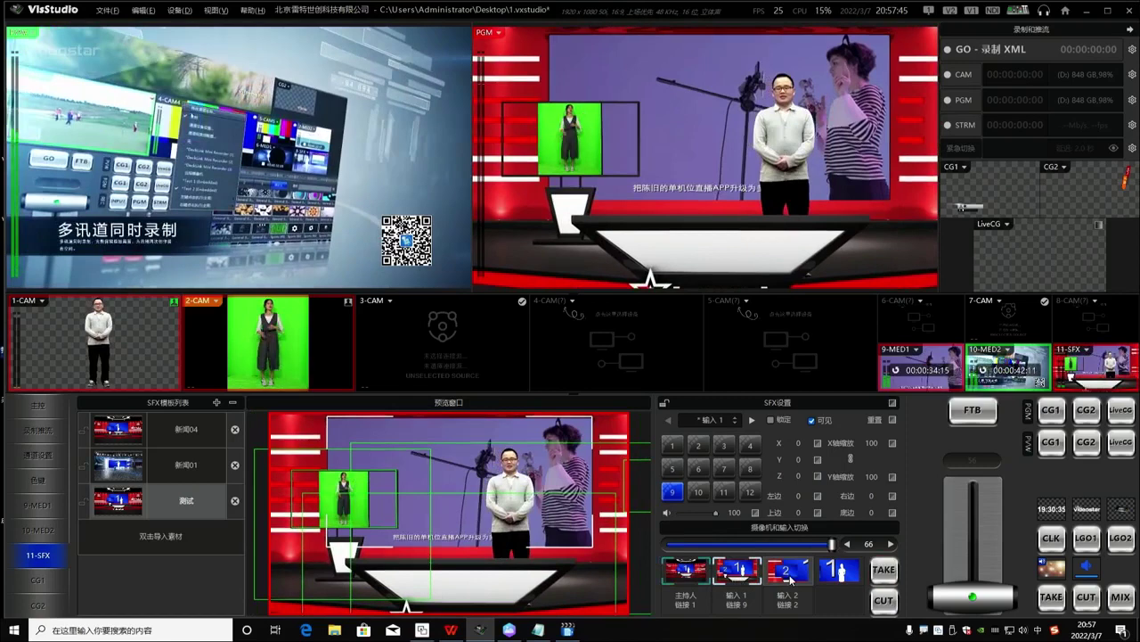
{"action": "left_click", "coordinate": [838, 574]}
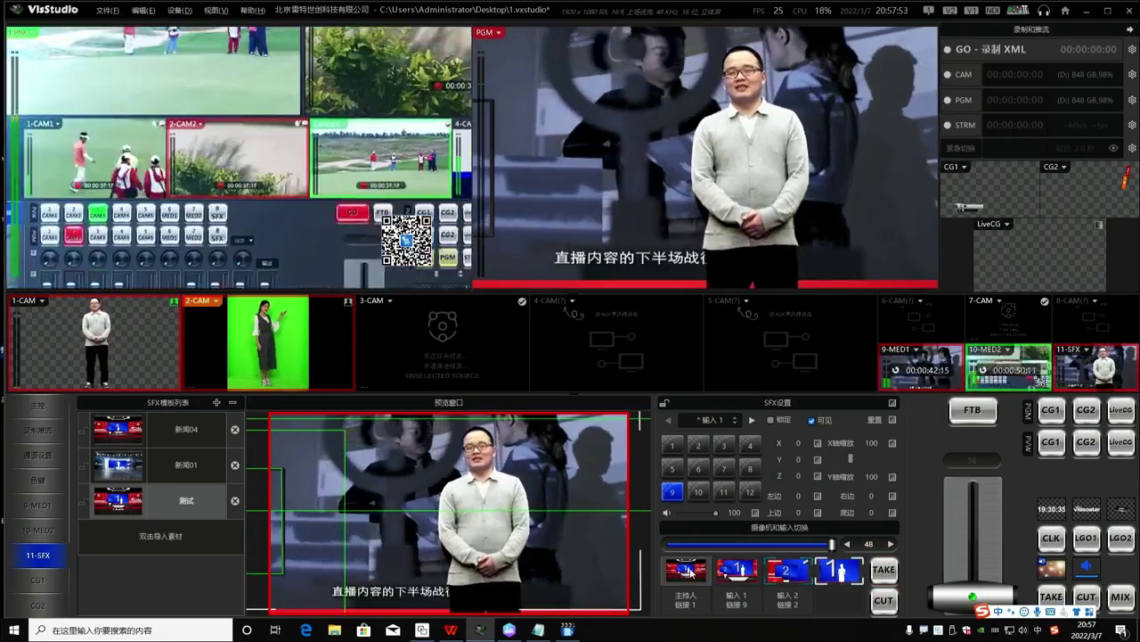
{"action": "left_click", "coordinate": [691, 571]}
{"action": "left_click", "coordinate": [737, 590]}
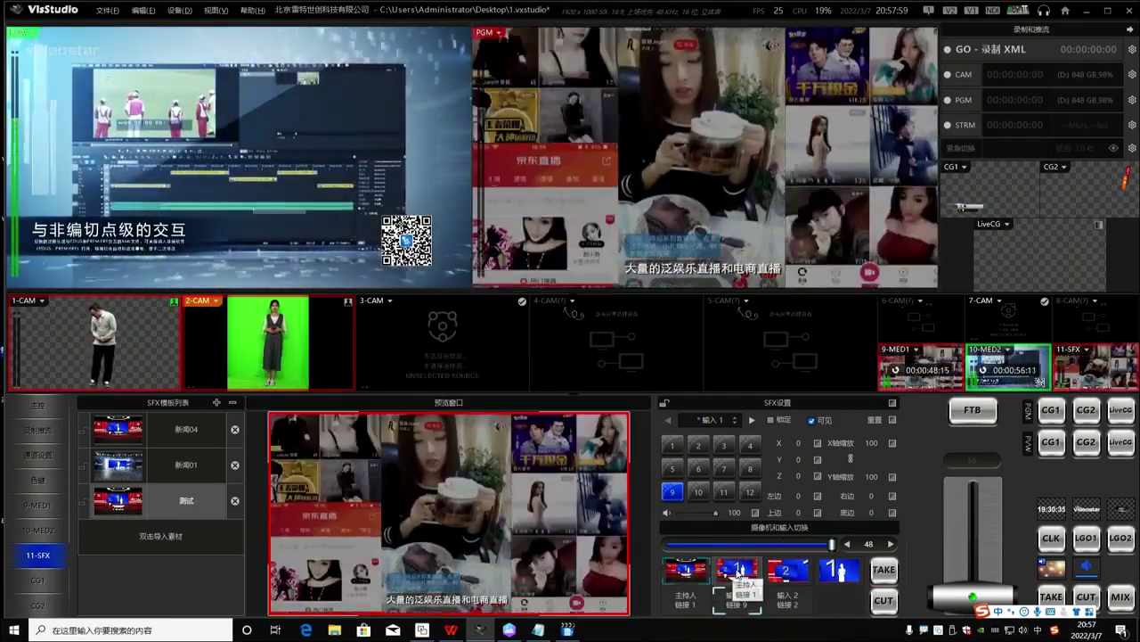
{"action": "left_click", "coordinate": [686, 571]}
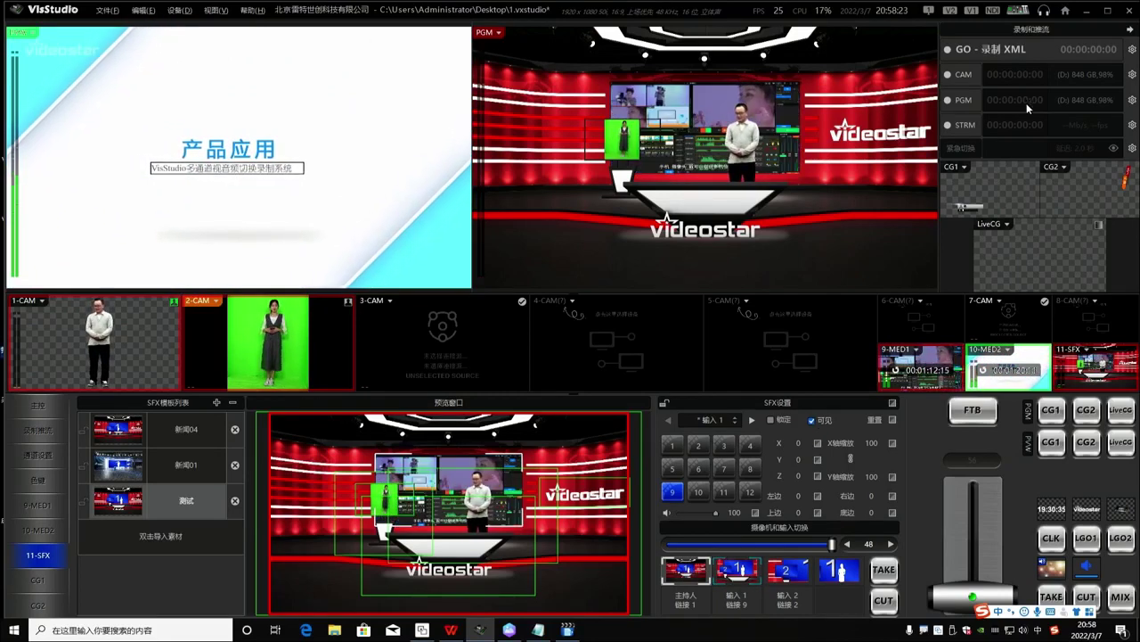
Switch back to VisVRSet and create a new blank scene.
{"action": "left_click", "coordinate": [1087, 11]}
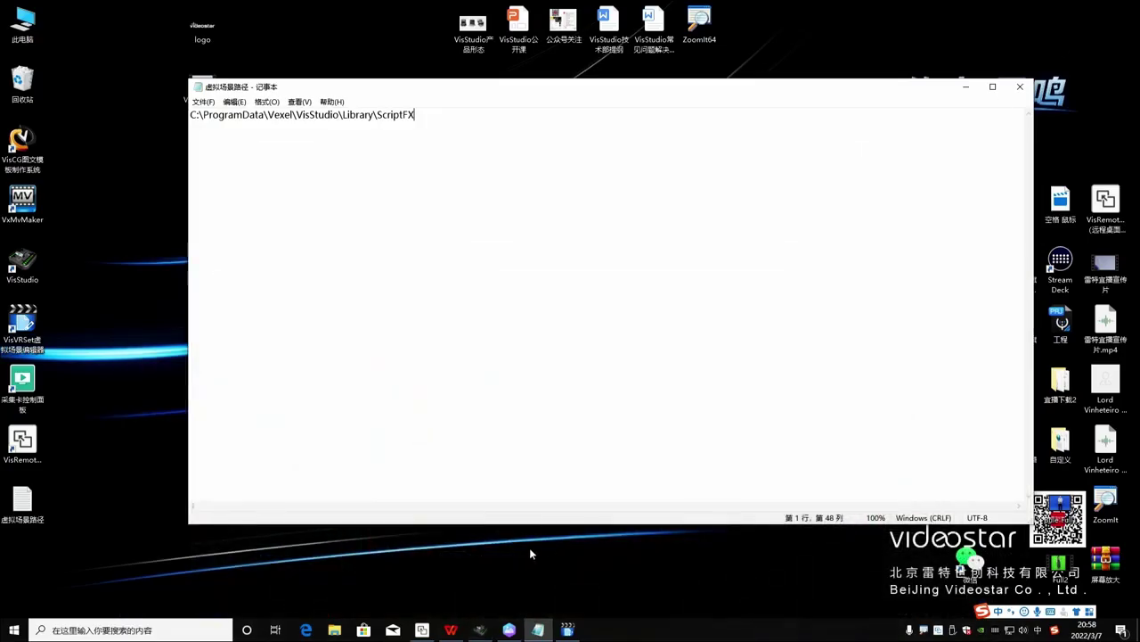
{"action": "left_click", "coordinate": [23, 327]}
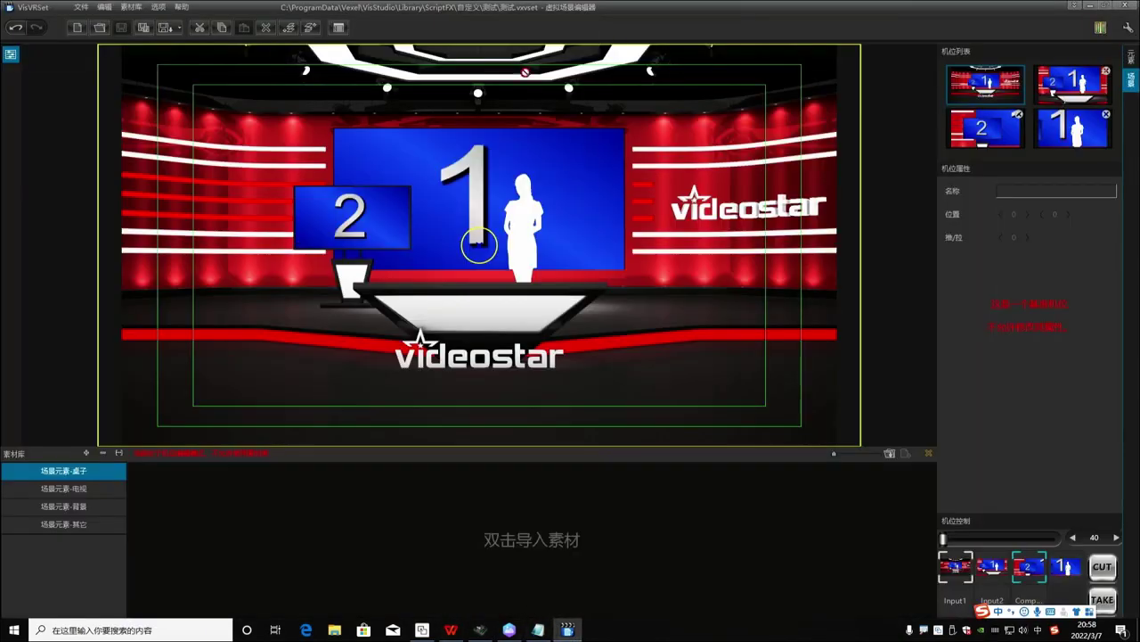
{"action": "left_click", "coordinate": [74, 27]}
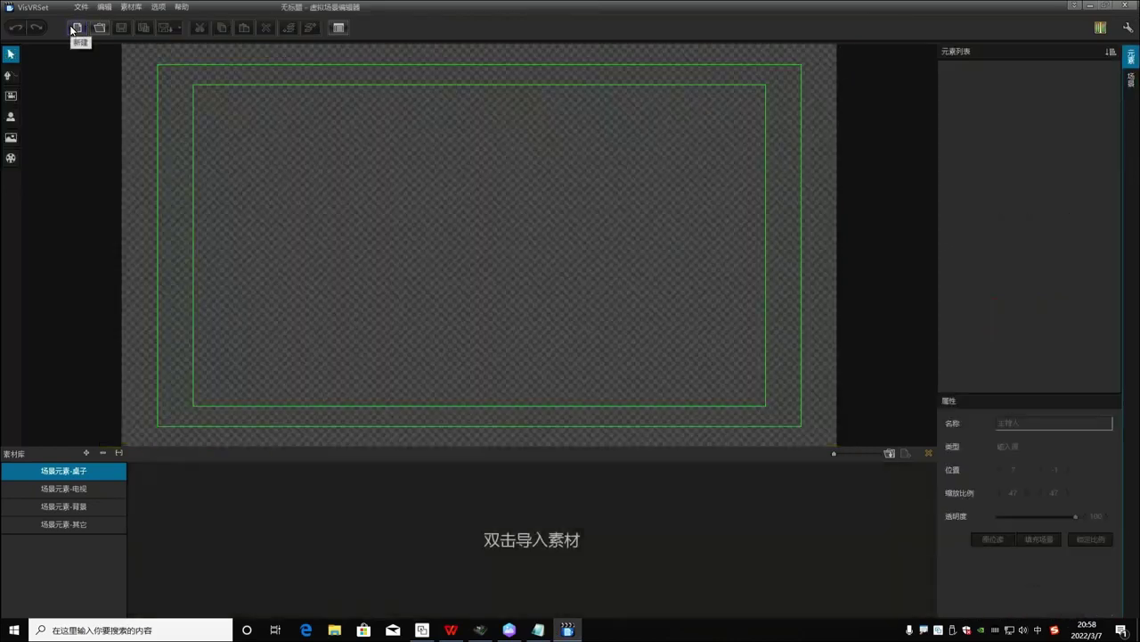
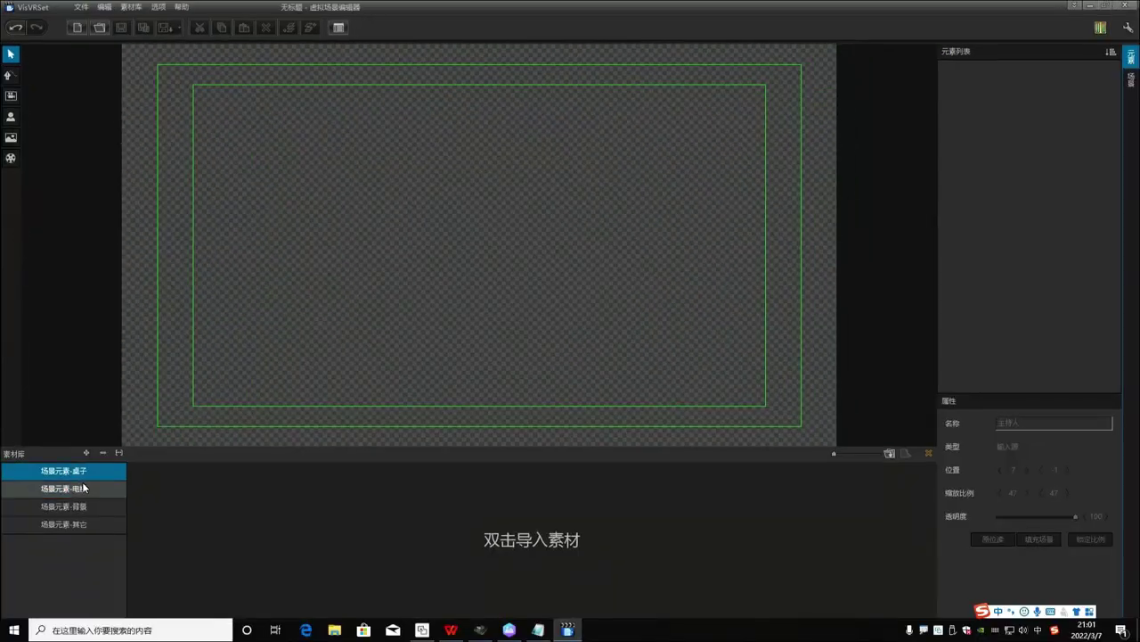
{"action": "mouse_move", "coordinate": [161, 460]}
{"action": "left_mouse_down"}
{"action": "mouse_move", "coordinate": [51, 399]}
{"action": "mouse_move", "coordinate": [1, 524]}
{"action": "mouse_move", "coordinate": [60, 593]}
{"action": "mouse_move", "coordinate": [132, 464]}
{"action": "mouse_move", "coordinate": [76, 425]}
{"action": "left_mouse_up"}
{"action": "mouse_move", "coordinate": [531, 488]}
{"action": "left_mouse_down"}
{"action": "mouse_move", "coordinate": [517, 588]}
{"action": "mouse_move", "coordinate": [535, 487]}
{"action": "left_mouse_up"}
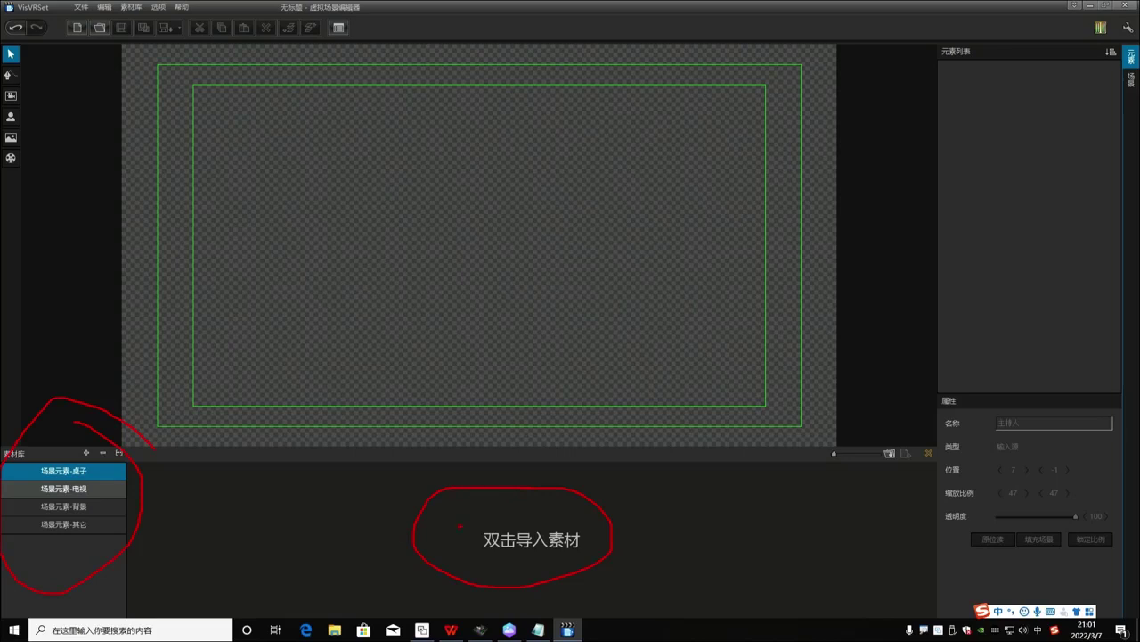
{"action": "mouse_move", "coordinate": [89, 485]}
{"action": "left_mouse_down"}
{"action": "mouse_move", "coordinate": [122, 481]}
{"action": "mouse_move", "coordinate": [169, 500]}
{"action": "mouse_move", "coordinate": [89, 511]}
{"action": "mouse_move", "coordinate": [178, 536]}
{"action": "left_mouse_up"}
Import the background image from the desktop's 素材 folder into the 场景元素-背景 category of the material library.
{"action": "left_click", "coordinate": [85, 508]}
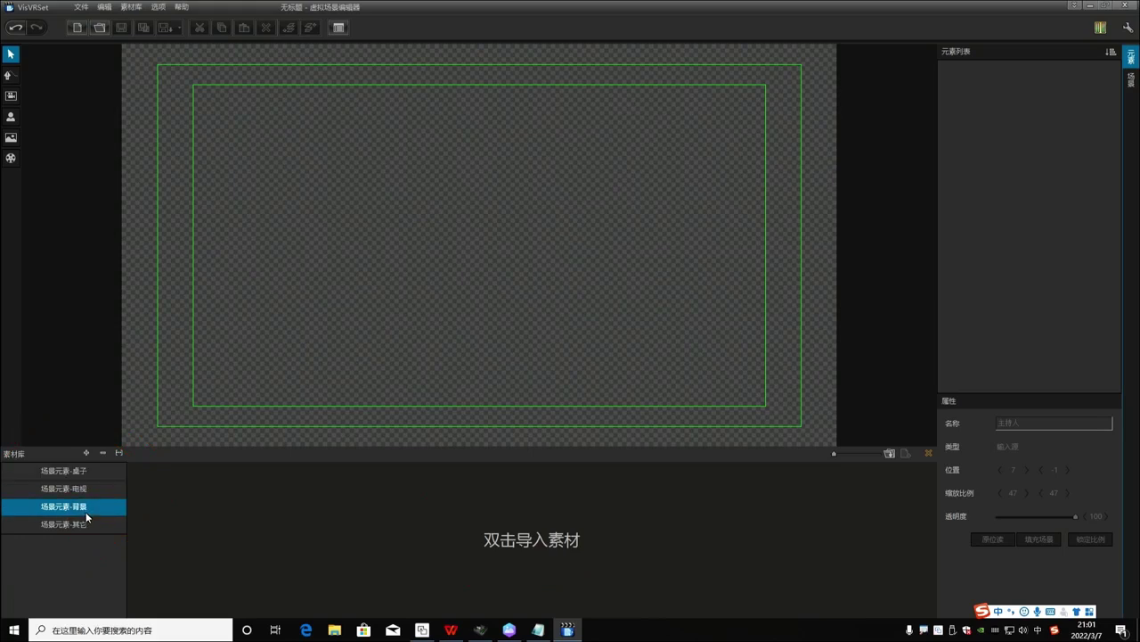
{"action": "double_click", "coordinate": [502, 546]}
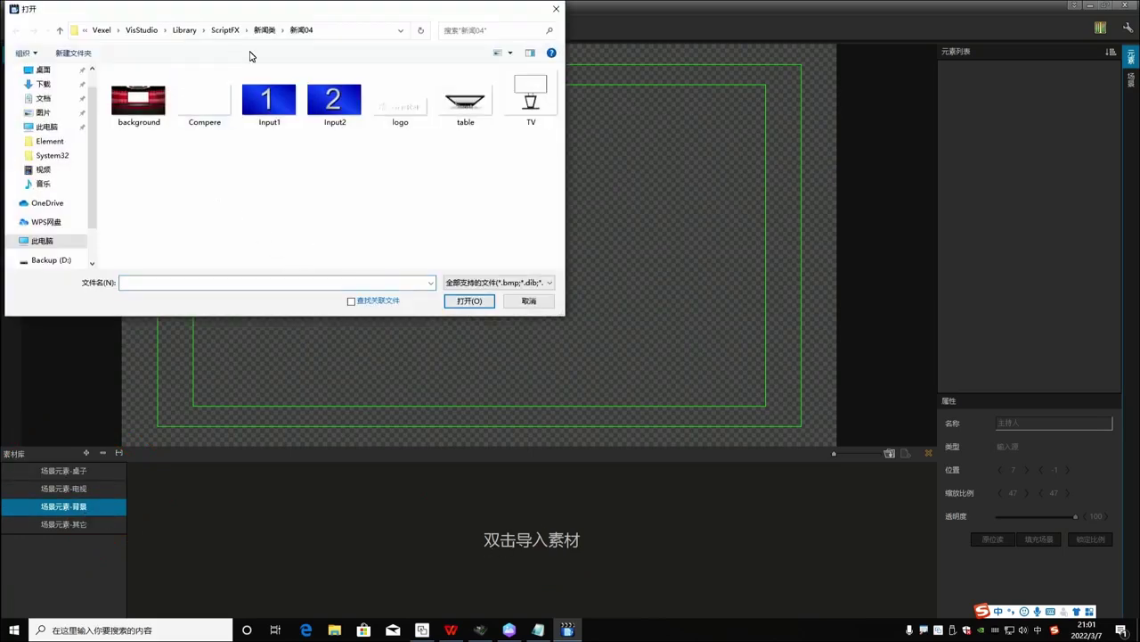
{"action": "left_click", "coordinate": [44, 240]}
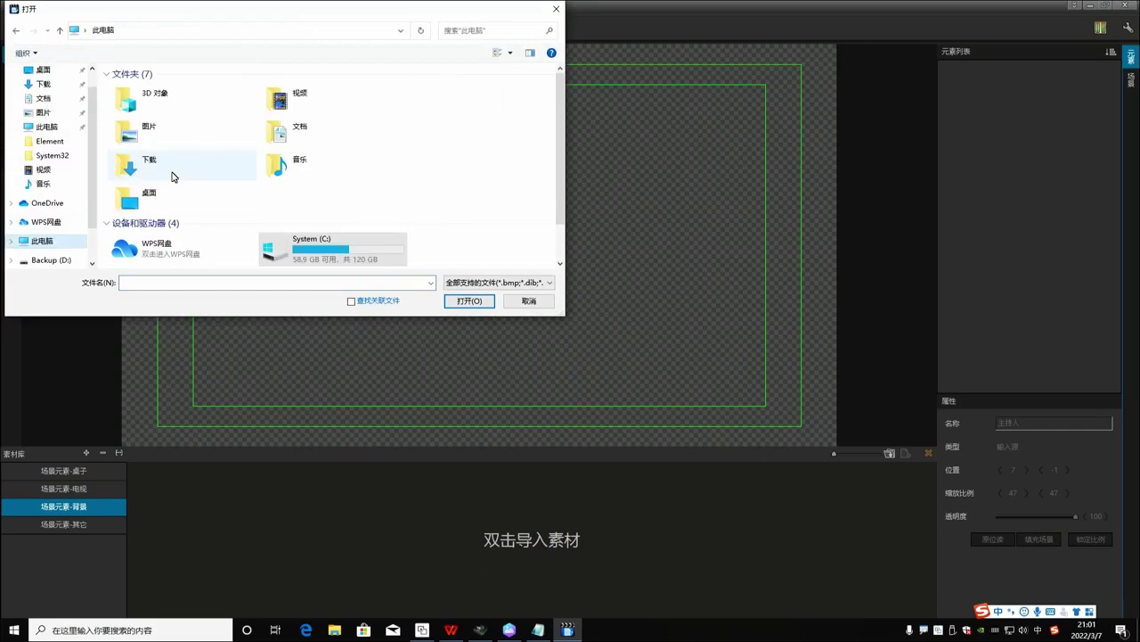
{"action": "scroll", "coordinate": [178, 178], "scroll_direction": "down", "scroll_amount": 1}
{"action": "scroll", "coordinate": [249, 223], "scroll_direction": "up", "scroll_amount": 1}
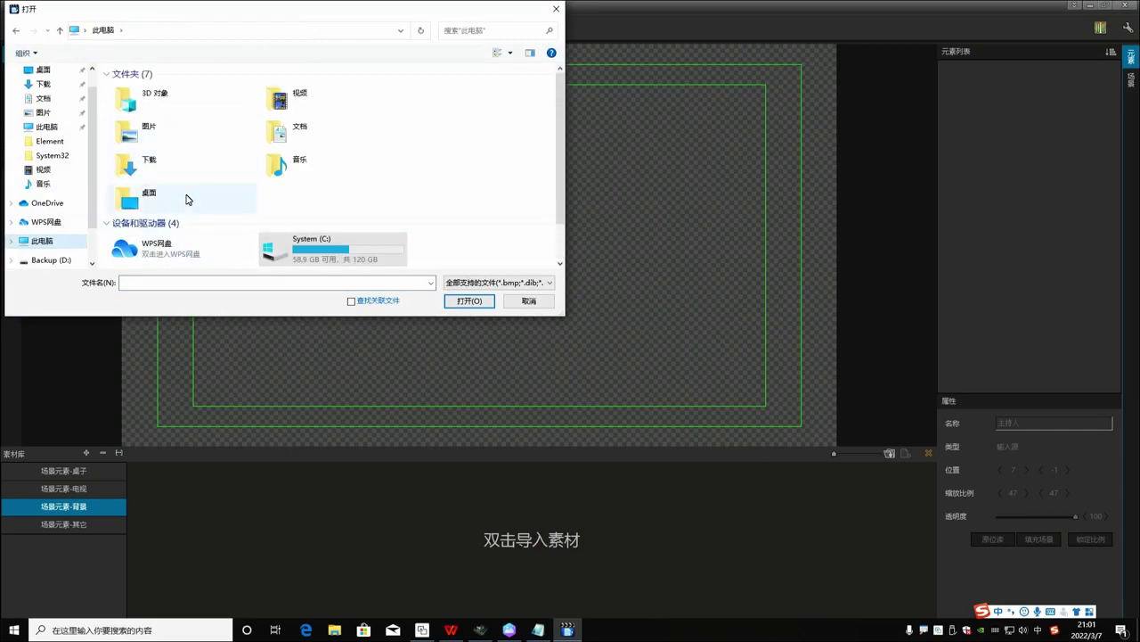
{"action": "double_click", "coordinate": [174, 198]}
{"action": "double_click", "coordinate": [204, 112]}
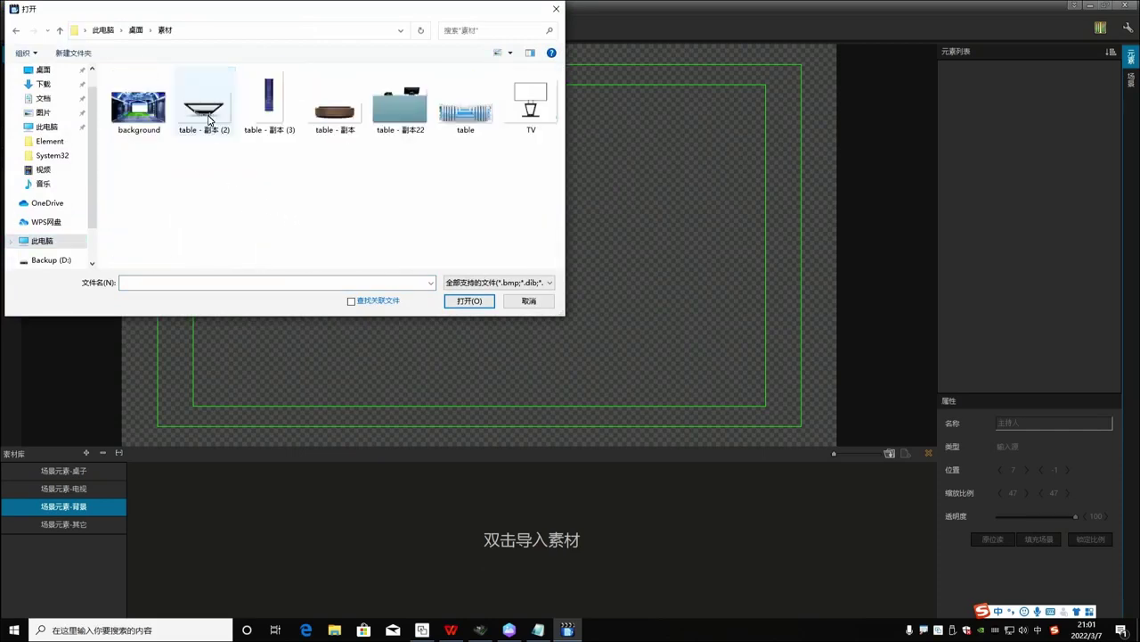
{"action": "double_click", "coordinate": [138, 107]}
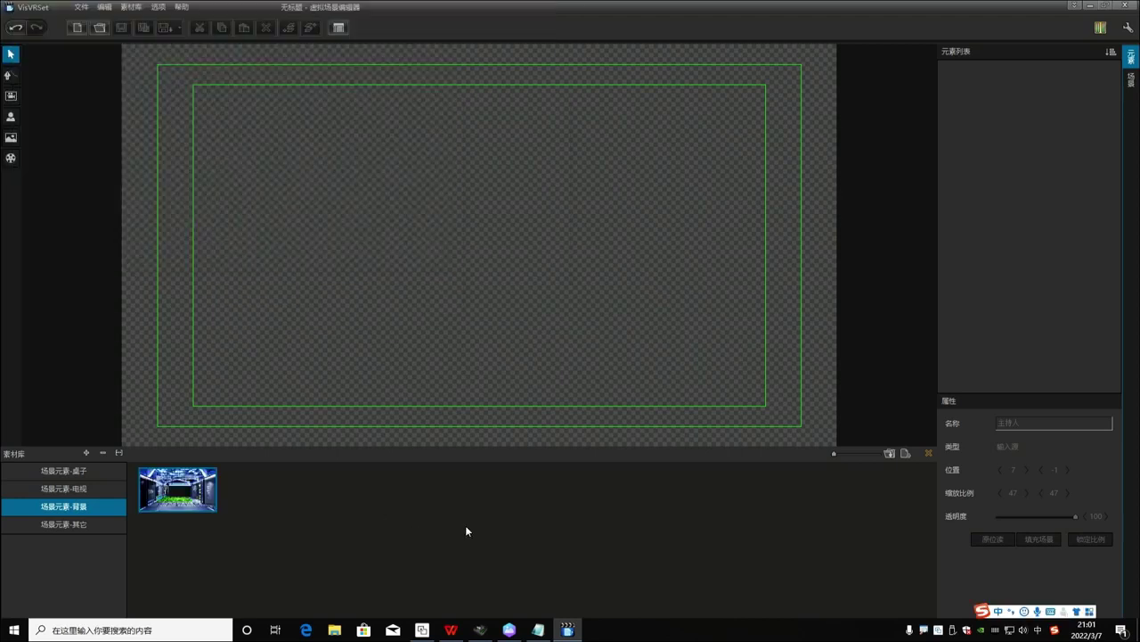
Import the four table images (table, table - 副本 (2), table - 副本, table - 副本22) into the 场景元素-桌子 material category.
{"action": "left_click", "coordinate": [98, 470]}
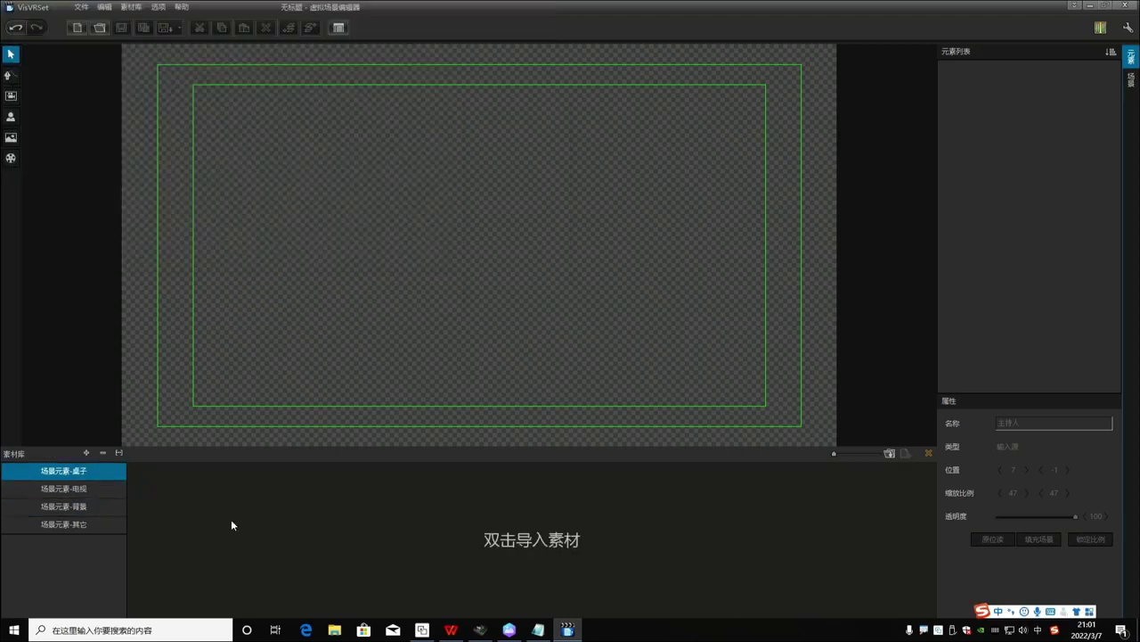
{"action": "double_click", "coordinate": [345, 533]}
{"action": "left_click", "coordinate": [204, 109]}
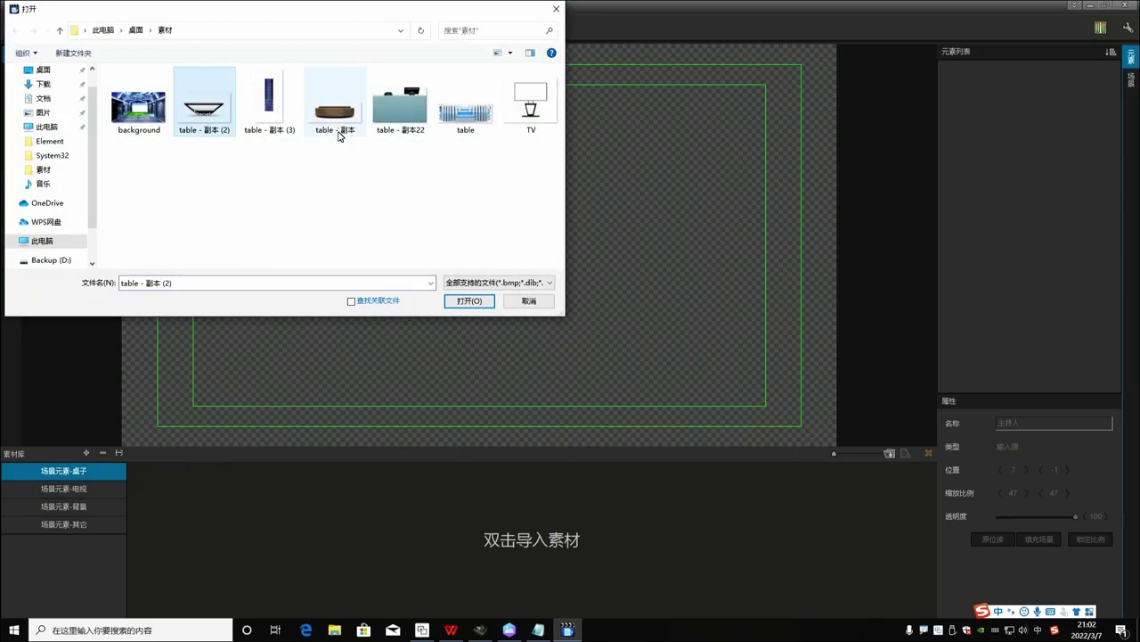
{"action": "left_click", "coordinate": [334, 112], "text": "ctrl"}
{"action": "left_click", "coordinate": [397, 107], "text": "ctrl"}
{"action": "left_click", "coordinate": [454, 115], "text": "ctrl"}
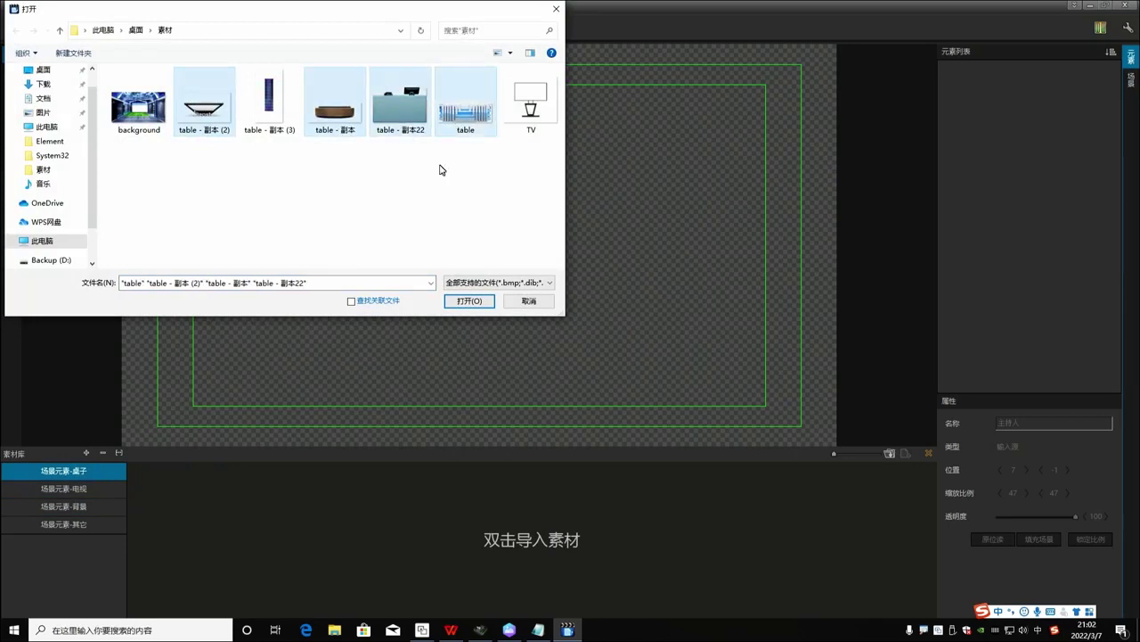
{"action": "left_click", "coordinate": [468, 300]}
Import the TV and table - 副本 (3) images into the 场景元素-电视 material category.
{"action": "left_click", "coordinate": [85, 488]}
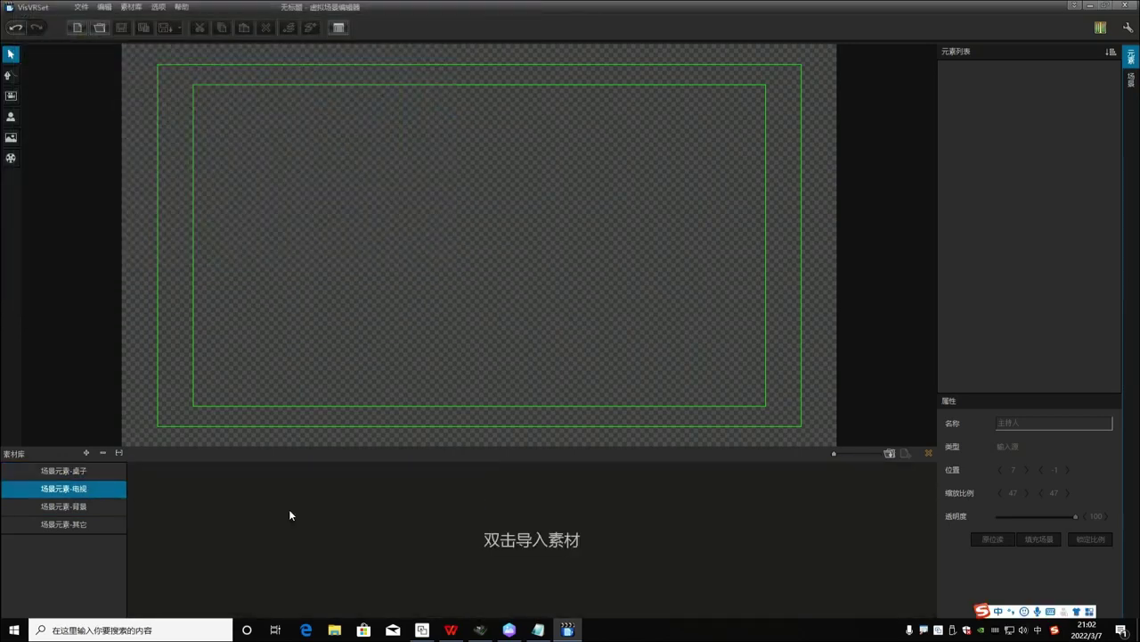
{"action": "double_click", "coordinate": [437, 455]}
{"action": "double_click", "coordinate": [529, 102]}
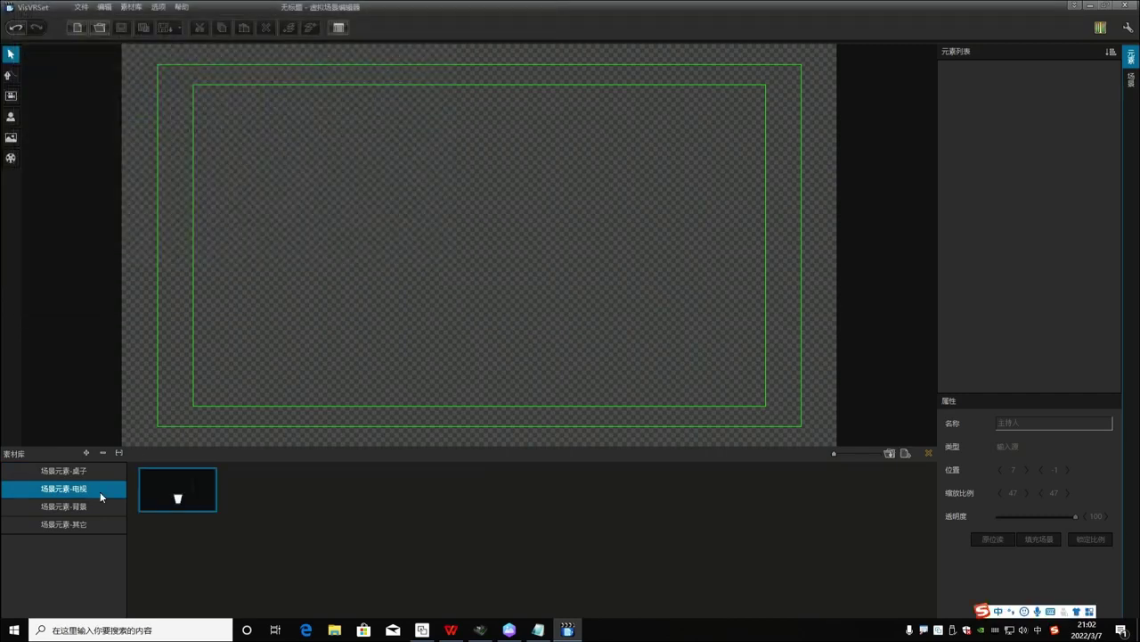
{"action": "left_click", "coordinate": [91, 525]}
{"action": "key", "text": "Up"}
{"action": "key", "text": "Up"}
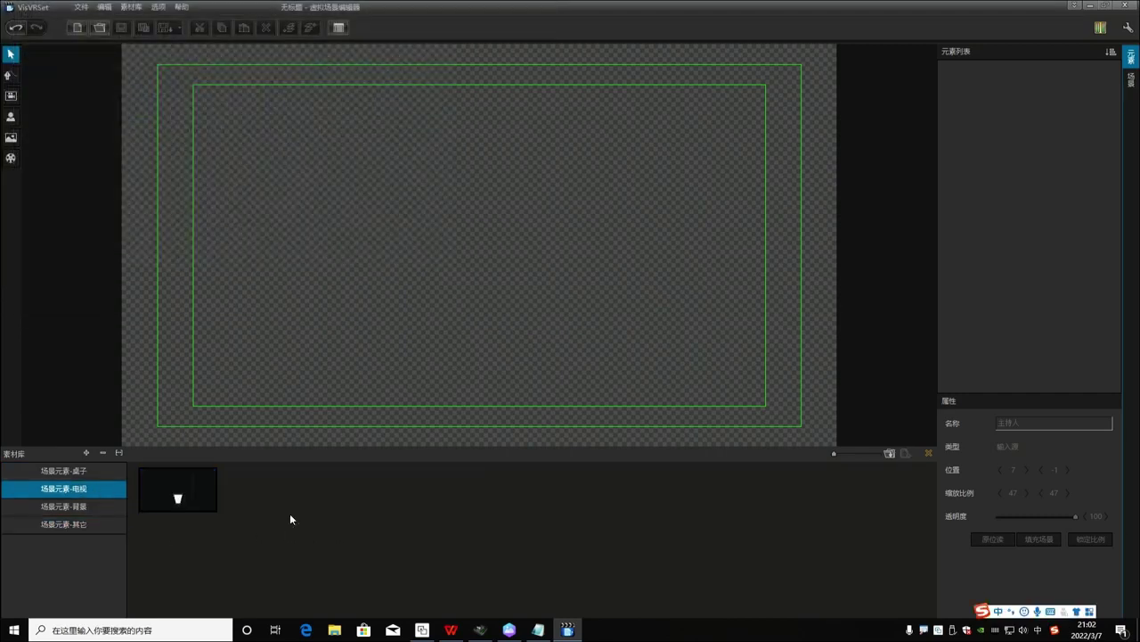
{"action": "double_click", "coordinate": [411, 530]}
{"action": "double_click", "coordinate": [268, 99]}
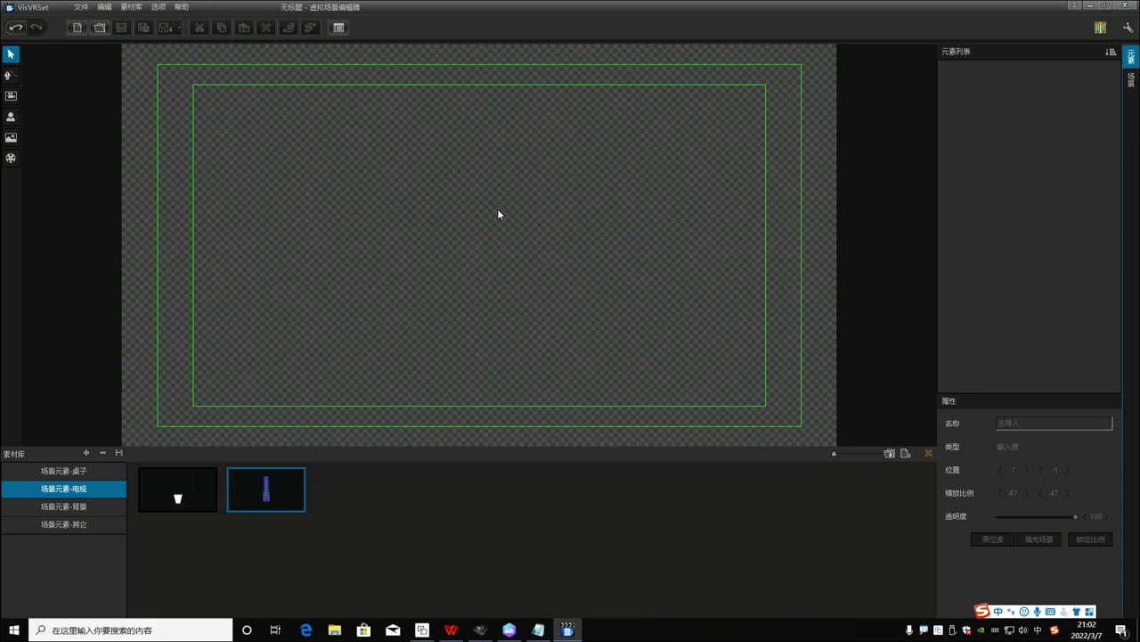
Look through the material categories and place the imported background image into the blank scene.
{"action": "left_click", "coordinate": [93, 471]}
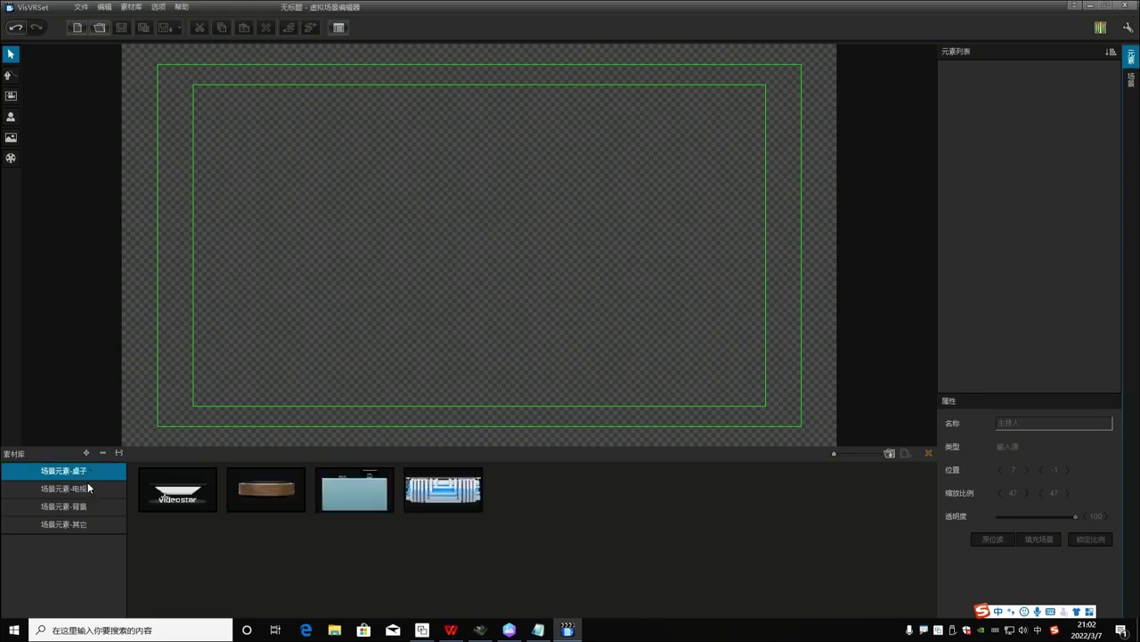
{"action": "left_click", "coordinate": [86, 488]}
{"action": "left_click", "coordinate": [82, 506]}
{"action": "left_click", "coordinate": [79, 525]}
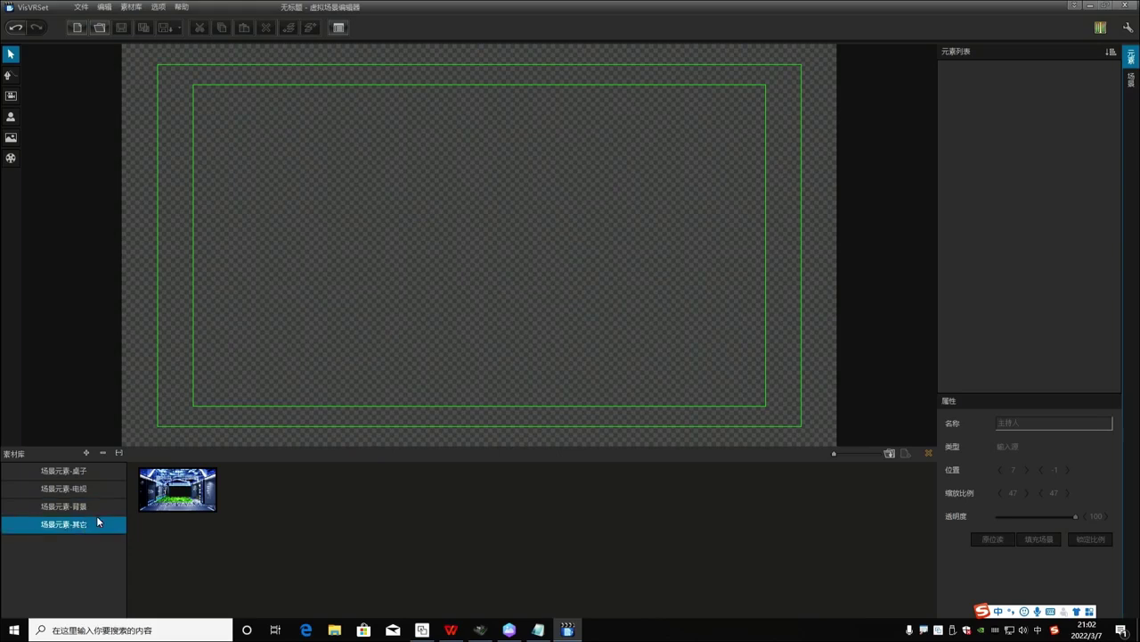
{"action": "left_click_drag", "start_coordinate": [181, 492], "coordinate": [341, 249]}
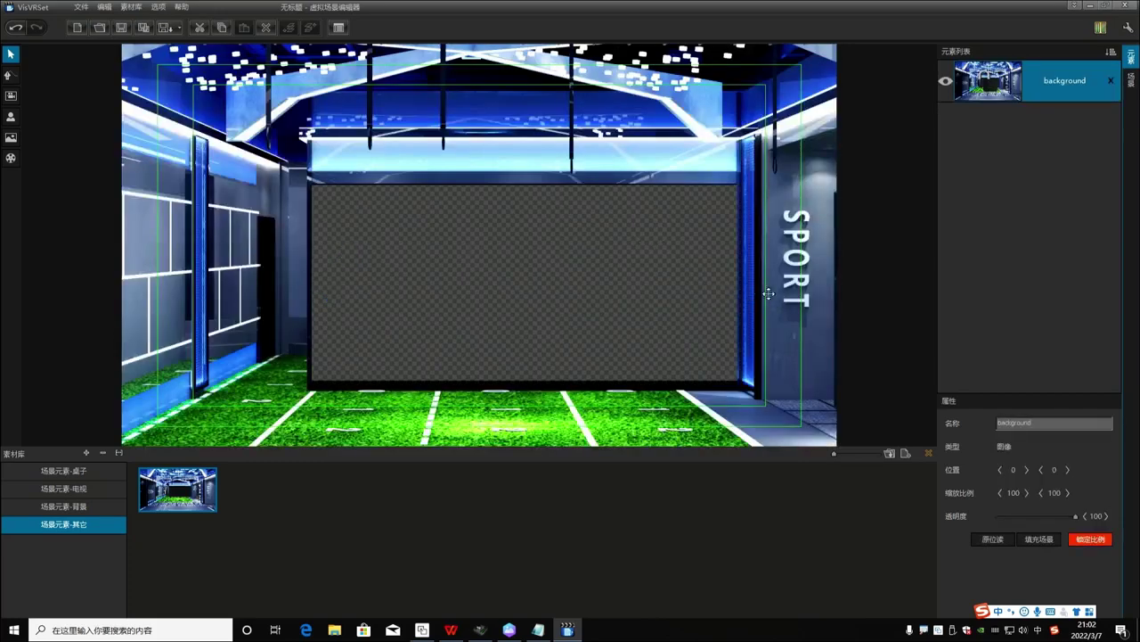
{"action": "right_click", "coordinate": [866, 212]}
{"action": "right_click", "coordinate": [723, 233]}
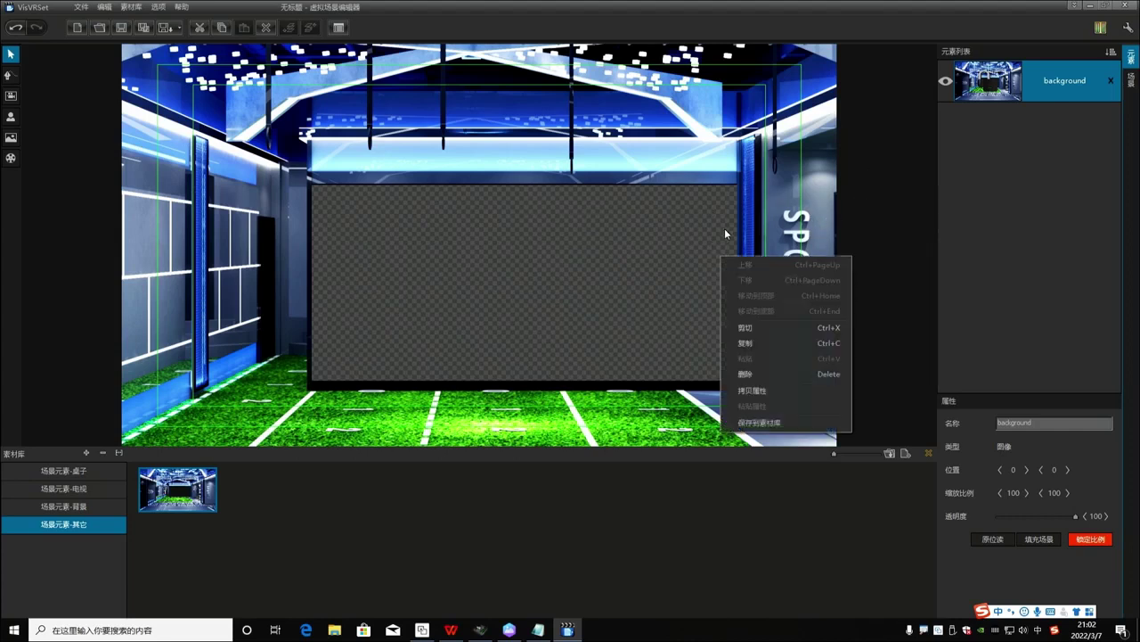
{"action": "left_click", "coordinate": [854, 163]}
Shrink the background image to about 53 by 57 percent and place it at about -1, 0 so it covers the scene.
{"action": "scroll", "coordinate": [71, 234], "scroll_direction": "down", "scroll_amount": 2}
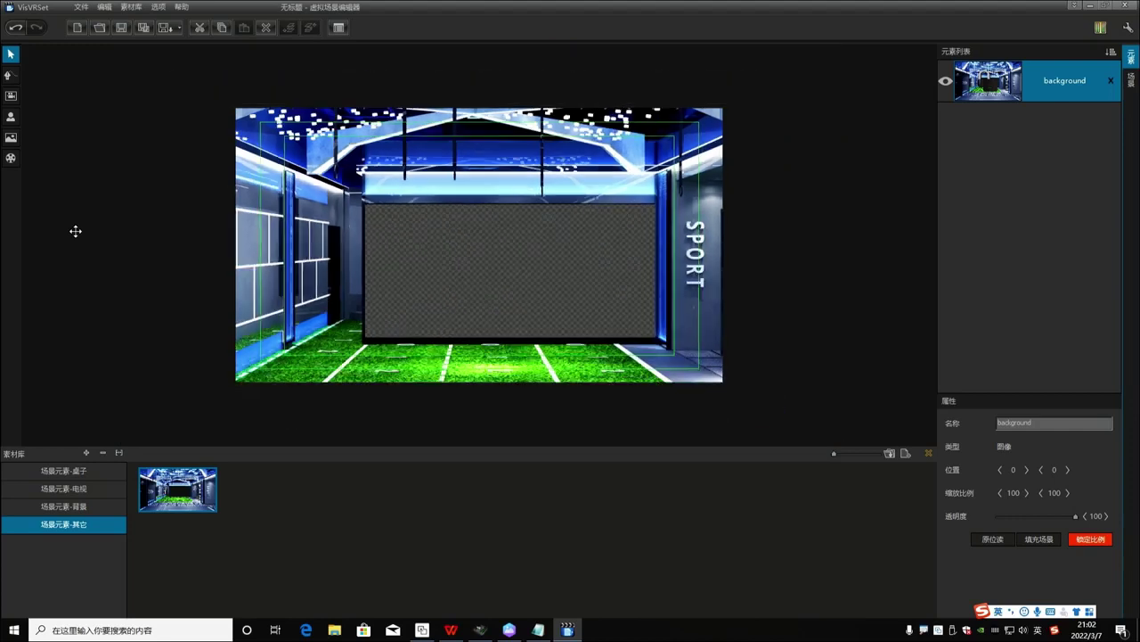
{"action": "scroll", "coordinate": [597, 285], "scroll_direction": "down", "scroll_amount": 2}
{"action": "scroll", "coordinate": [596, 277], "scroll_direction": "up", "scroll_amount": 1}
{"action": "scroll", "coordinate": [596, 277], "scroll_direction": "down", "scroll_amount": 2}
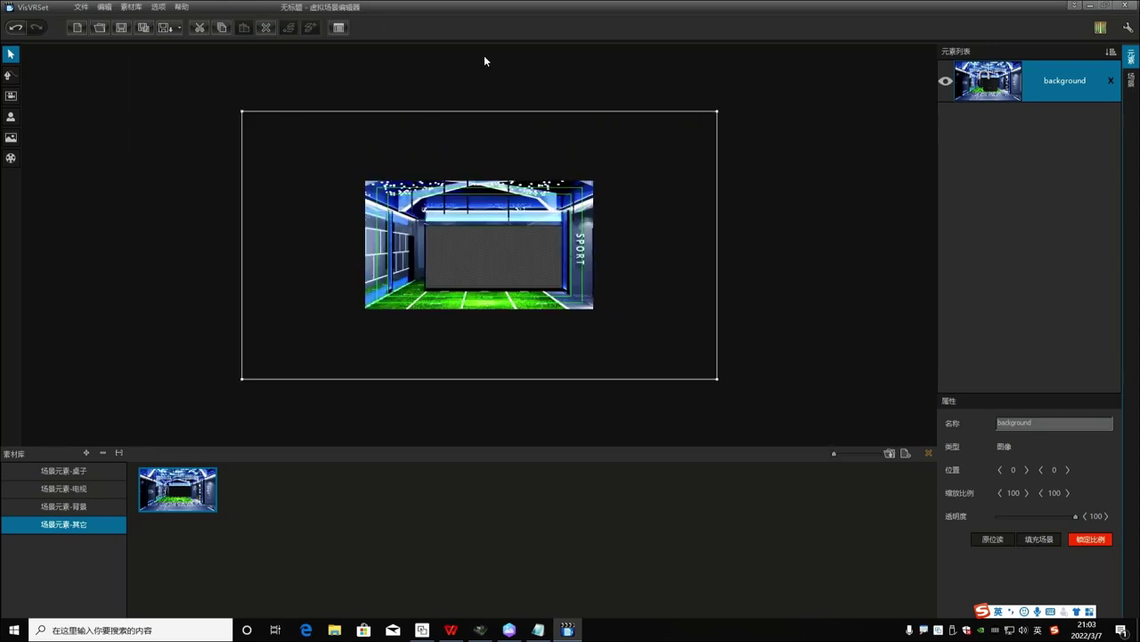
{"action": "left_click_drag", "start_coordinate": [566, 278], "coordinate": [551, 245]}
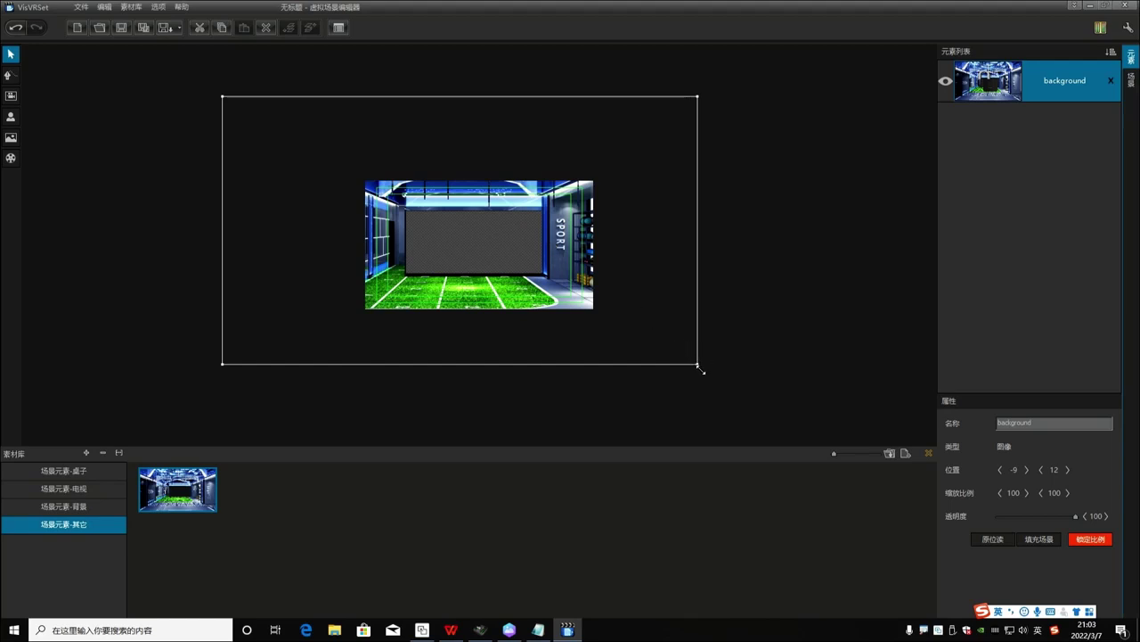
{"action": "left_click_drag", "start_coordinate": [700, 368], "coordinate": [501, 265]}
{"action": "left_click_drag", "start_coordinate": [422, 214], "coordinate": [526, 287]}
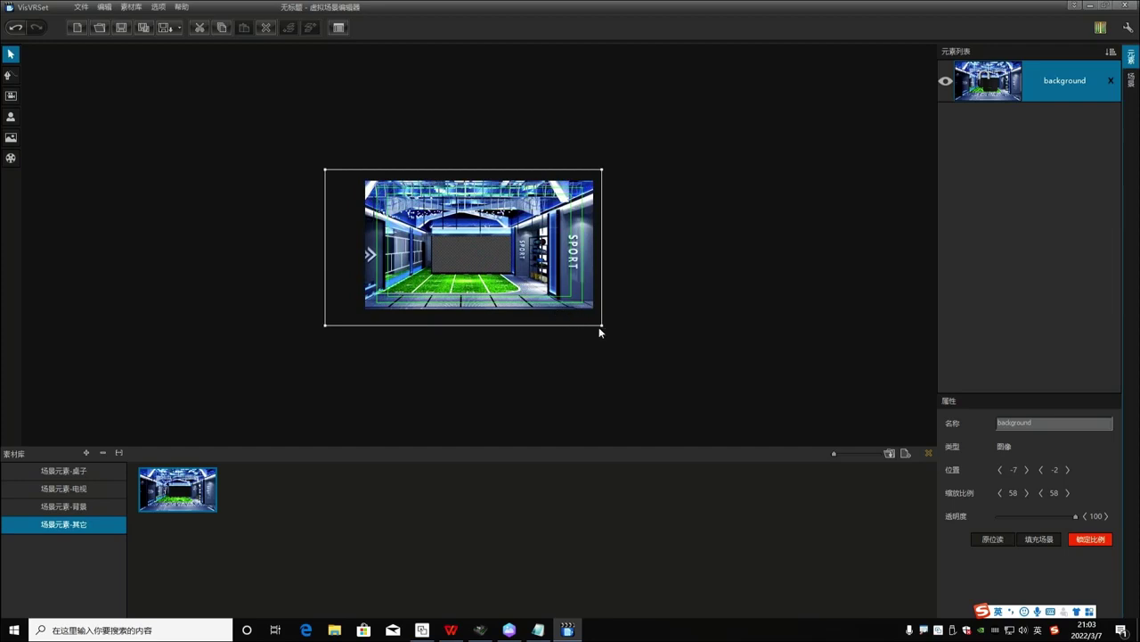
{"action": "left_click_drag", "start_coordinate": [605, 330], "coordinate": [495, 250]}
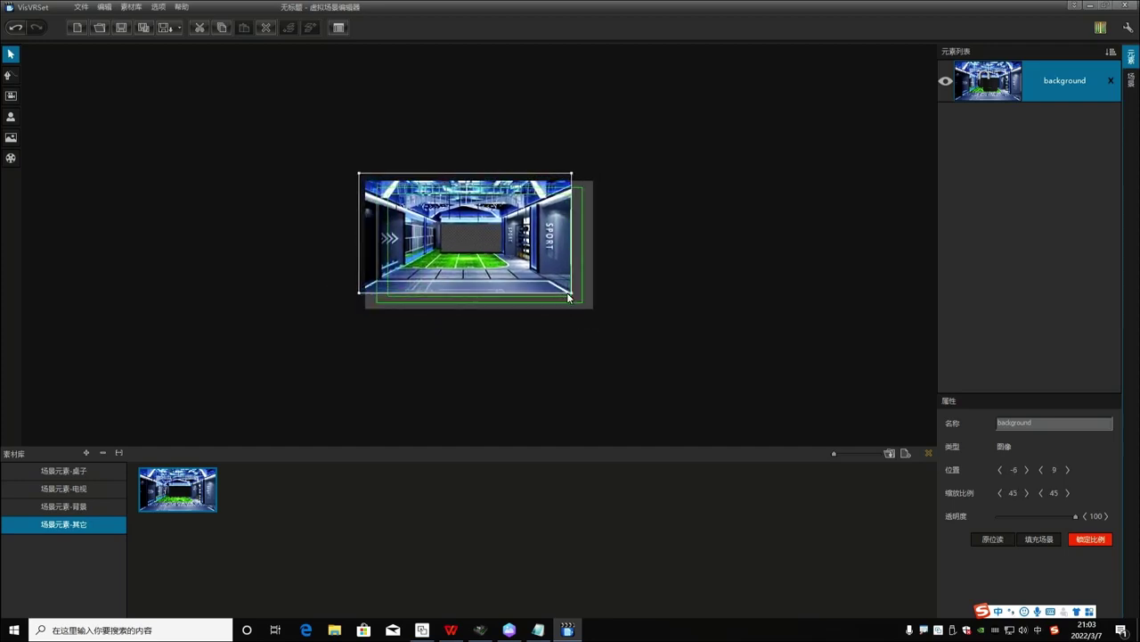
{"action": "left_click_drag", "start_coordinate": [576, 295], "coordinate": [613, 329]}
{"action": "left_click_drag", "start_coordinate": [545, 286], "coordinate": [540, 283]}
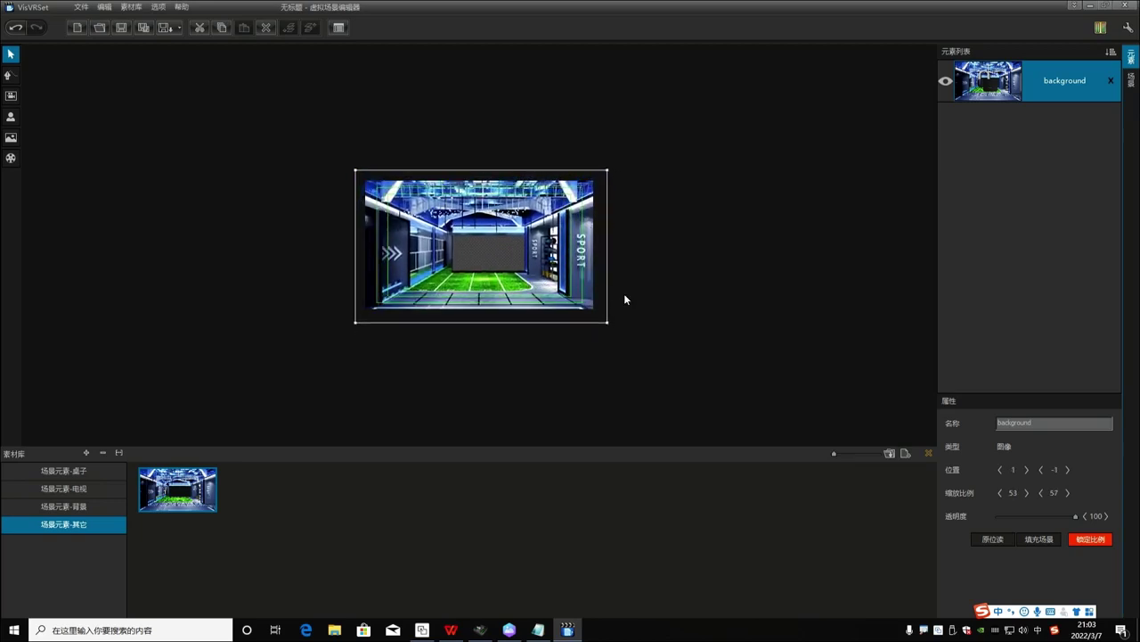
{"action": "scroll", "coordinate": [625, 290], "scroll_direction": "up", "scroll_amount": 1}
{"action": "scroll", "coordinate": [728, 276], "scroll_direction": "up", "scroll_amount": 1}
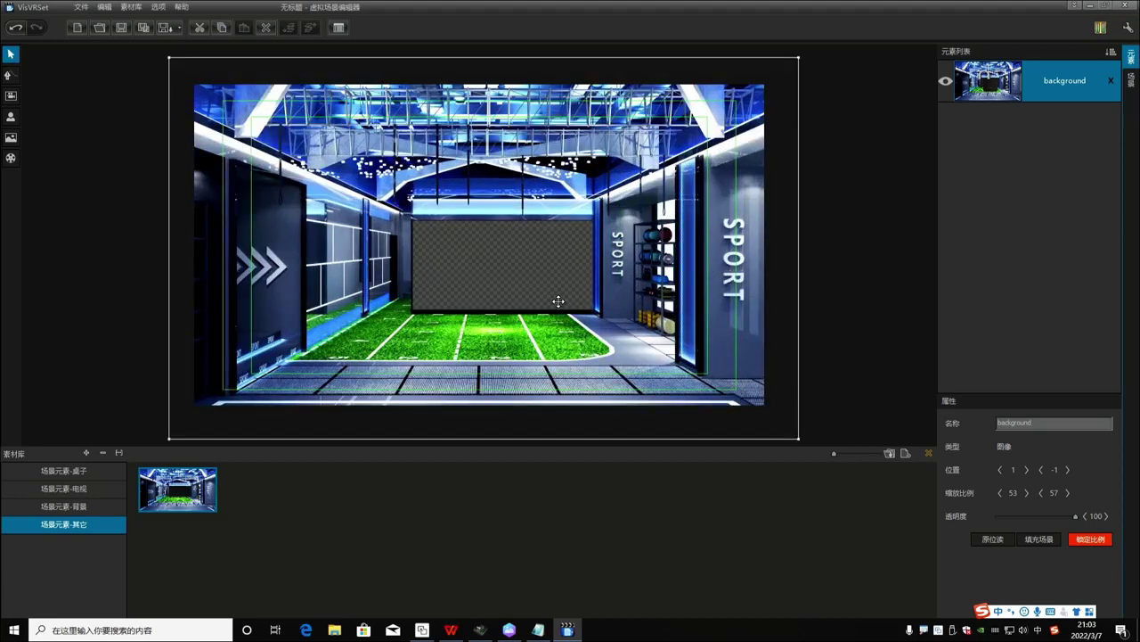
{"action": "left_click_drag", "start_coordinate": [591, 296], "coordinate": [584, 295]}
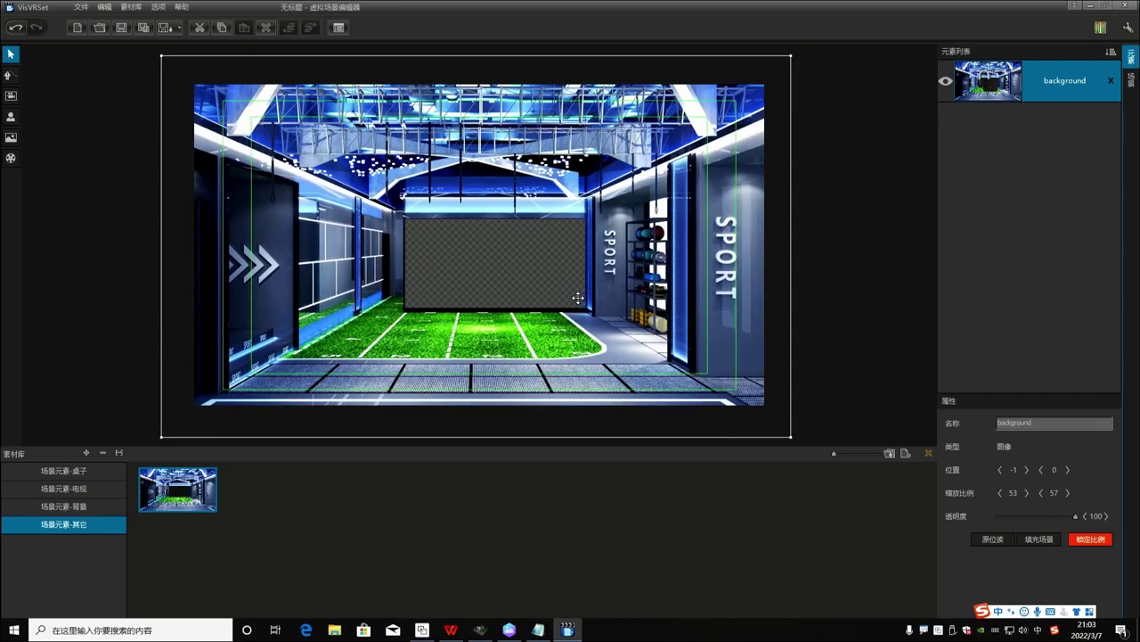
Add a 主持人 element scaled to about 75 percent and place it at about 19, -7 beside the background's blank screen.
{"action": "left_click", "coordinate": [11, 117]}
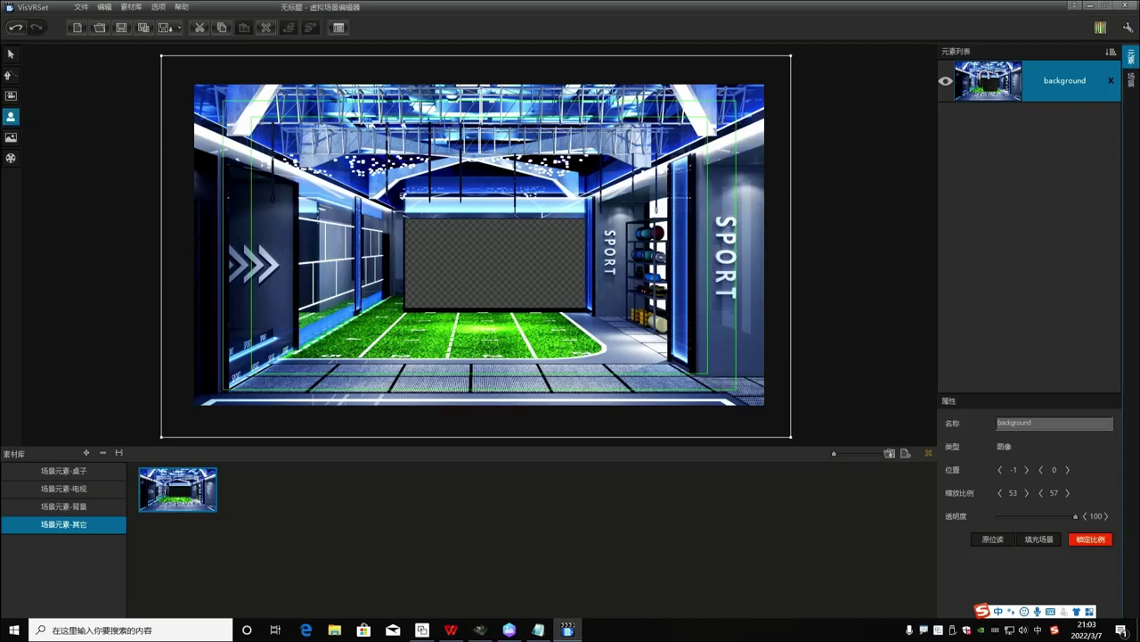
{"action": "left_click_drag", "start_coordinate": [345, 125], "coordinate": [797, 424]}
{"action": "mouse_move", "coordinate": [606, 266]}
{"action": "left_mouse_down"}
{"action": "mouse_move", "coordinate": [634, 289]}
{"action": "mouse_move", "coordinate": [590, 274]}
{"action": "left_mouse_up"}
{"action": "left_click_drag", "start_coordinate": [787, 146], "coordinate": [763, 206]}
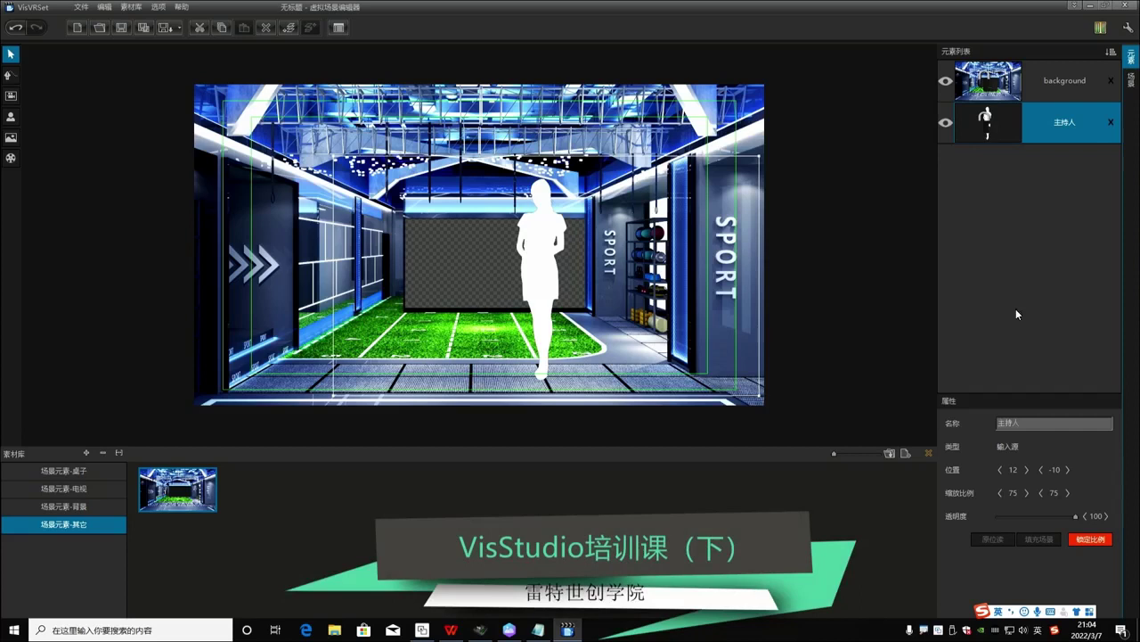
{"action": "left_click_drag", "start_coordinate": [561, 258], "coordinate": [600, 251]}
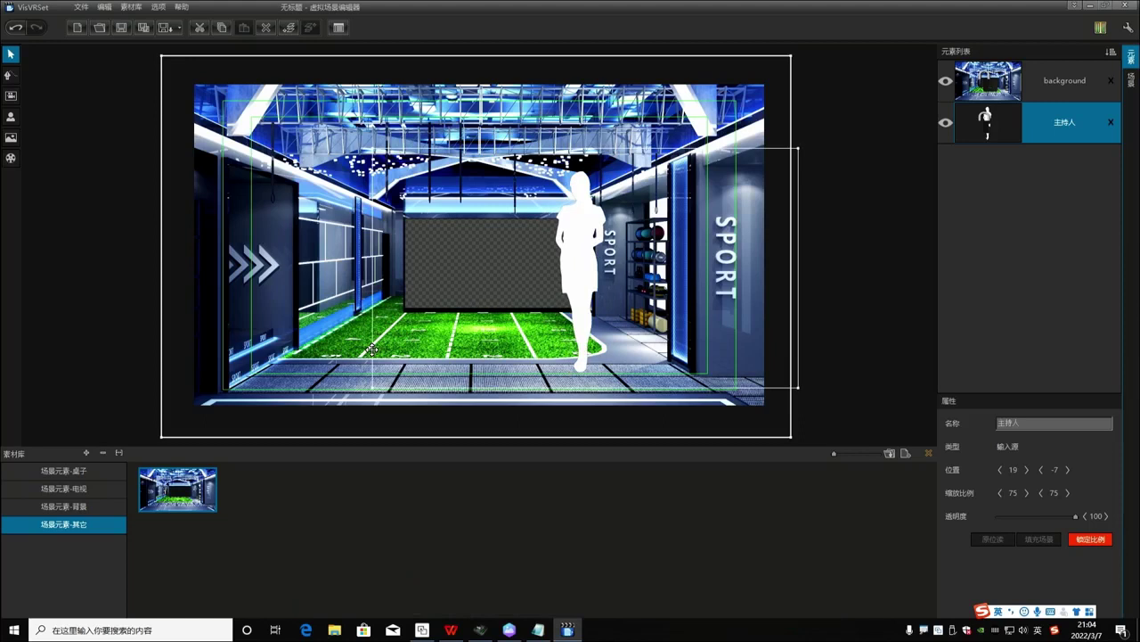
Add the videostar table from the 桌子 category, scale it to about 53 by 66 percent, and position it at about 3, -29.
{"action": "left_click", "coordinate": [71, 471]}
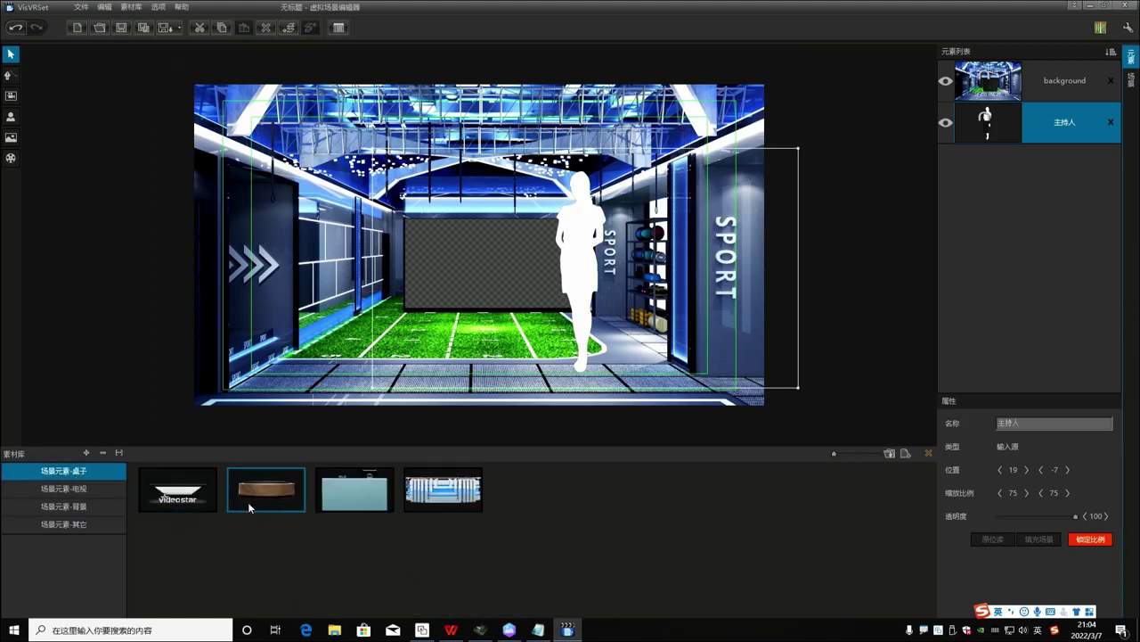
{"action": "left_click_drag", "start_coordinate": [186, 504], "coordinate": [472, 361]}
{"action": "left_click_drag", "start_coordinate": [530, 259], "coordinate": [559, 297]}
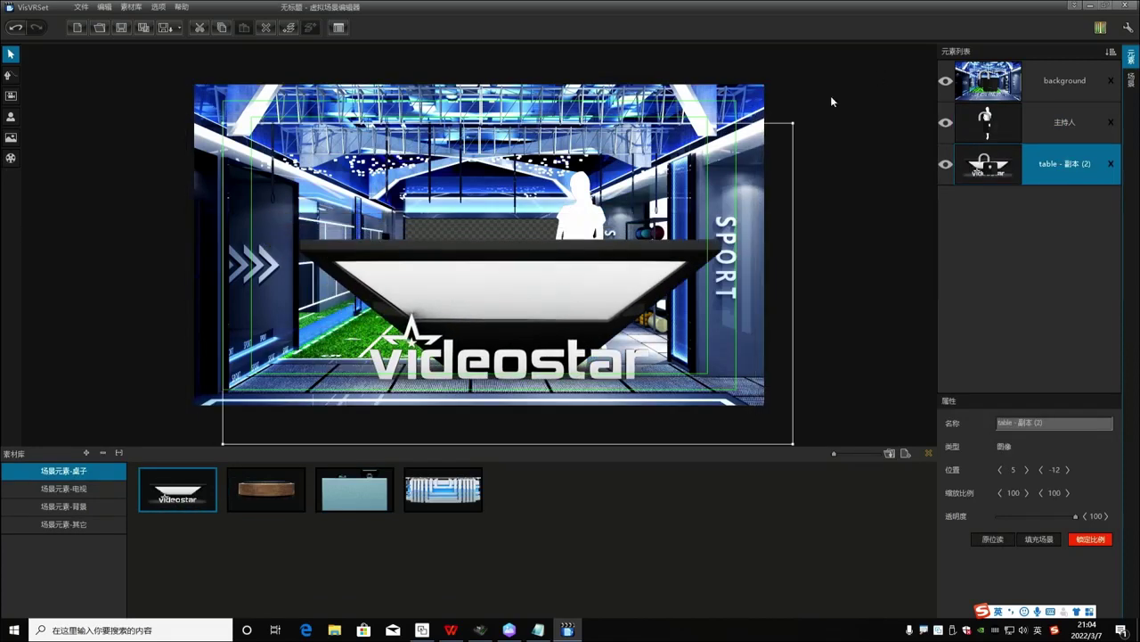
{"action": "left_click_drag", "start_coordinate": [793, 123], "coordinate": [582, 216]}
{"action": "left_click_drag", "start_coordinate": [407, 326], "coordinate": [528, 326]}
{"action": "left_click_drag", "start_coordinate": [690, 217], "coordinate": [642, 237]}
{"action": "mouse_move", "coordinate": [586, 324]}
{"action": "left_mouse_down"}
{"action": "mouse_move", "coordinate": [601, 326]}
{"action": "mouse_move", "coordinate": [589, 323]}
{"action": "left_mouse_up"}
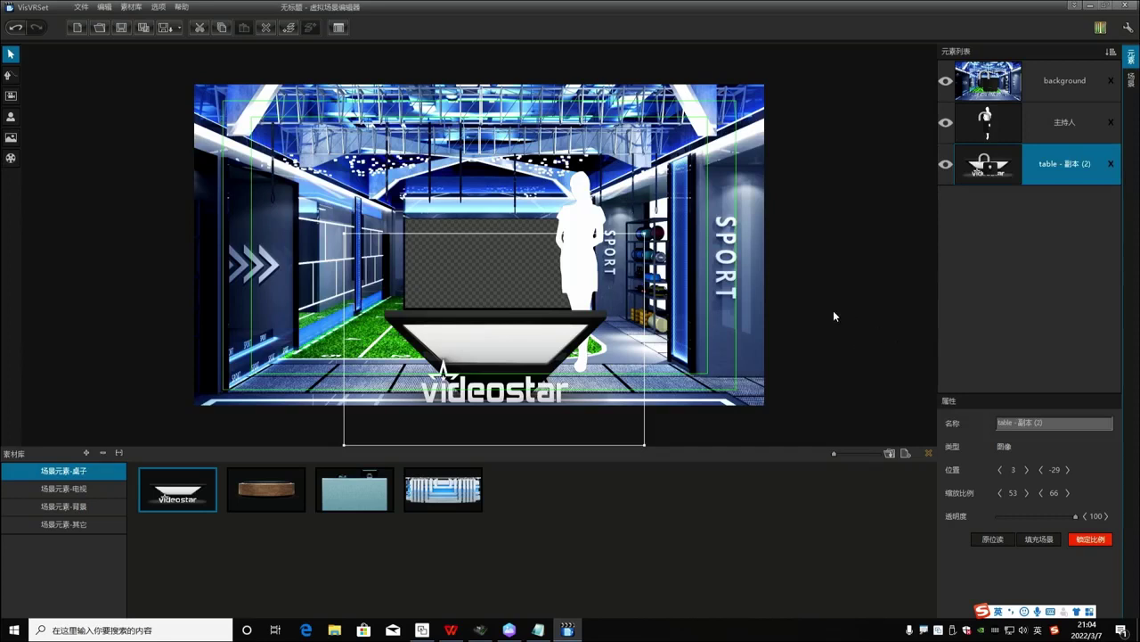
Add an input source screen of about 31 percent over the background's blank screen area and order it directly after the background, behind 主持人.
{"action": "left_click", "coordinate": [11, 96]}
{"action": "left_click_drag", "start_coordinate": [404, 198], "coordinate": [560, 297]}
{"action": "left_click_drag", "start_coordinate": [471, 229], "coordinate": [491, 244]}
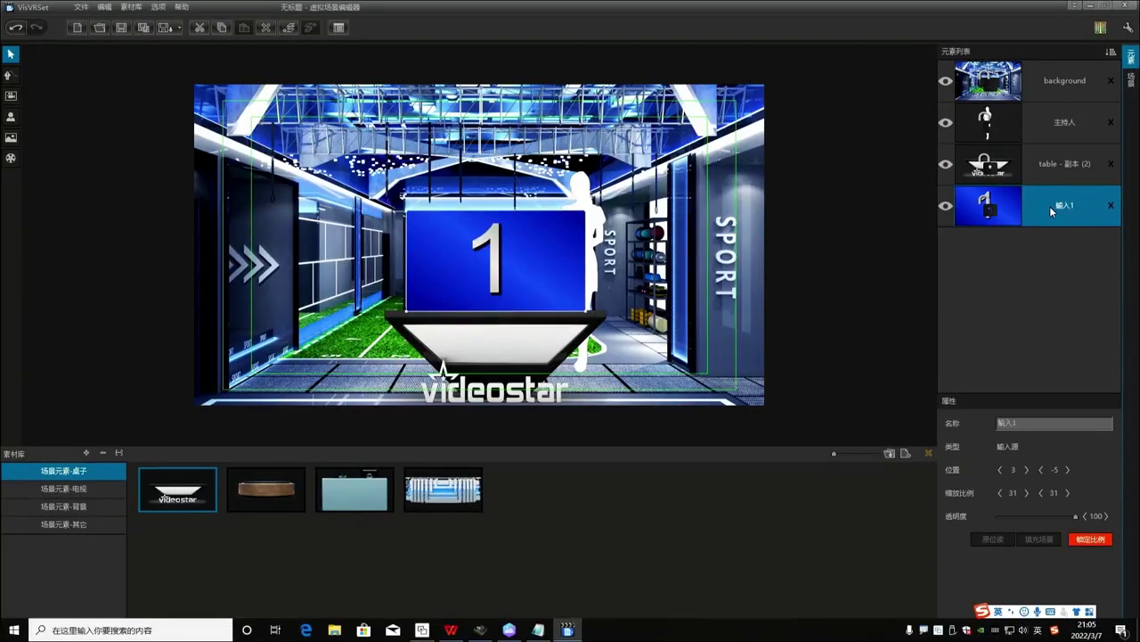
{"action": "left_click_drag", "start_coordinate": [1060, 218], "coordinate": [1043, 103]}
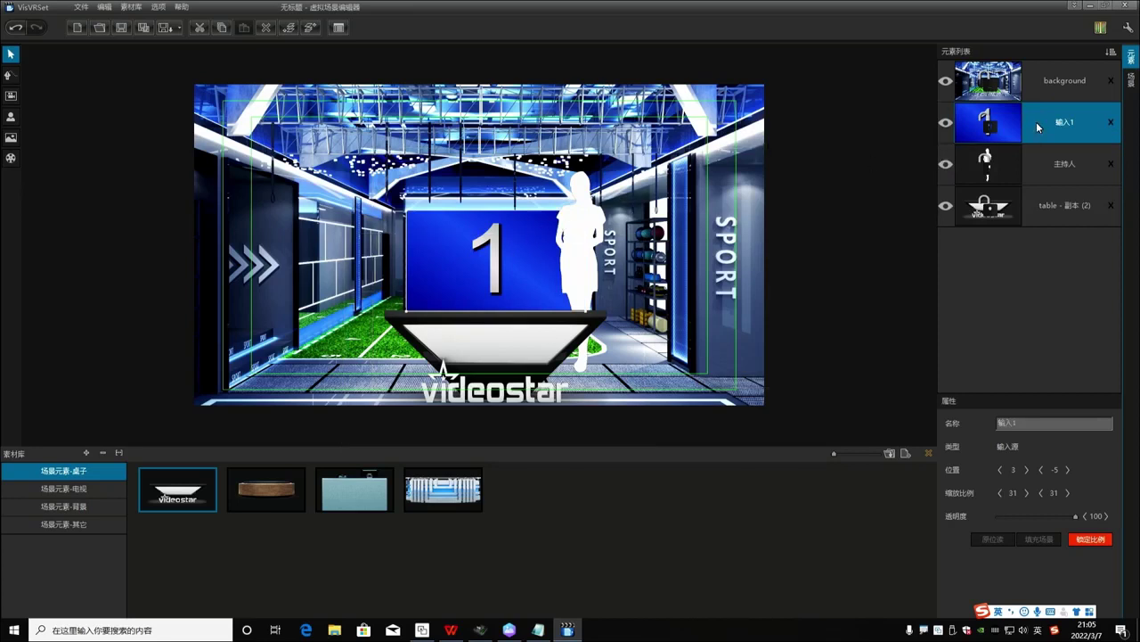
Try 主持人 in front of the table in the element order, and return it behind the table.
{"action": "left_click", "coordinate": [1026, 206]}
{"action": "left_click_drag", "start_coordinate": [1029, 205], "coordinate": [1031, 233]}
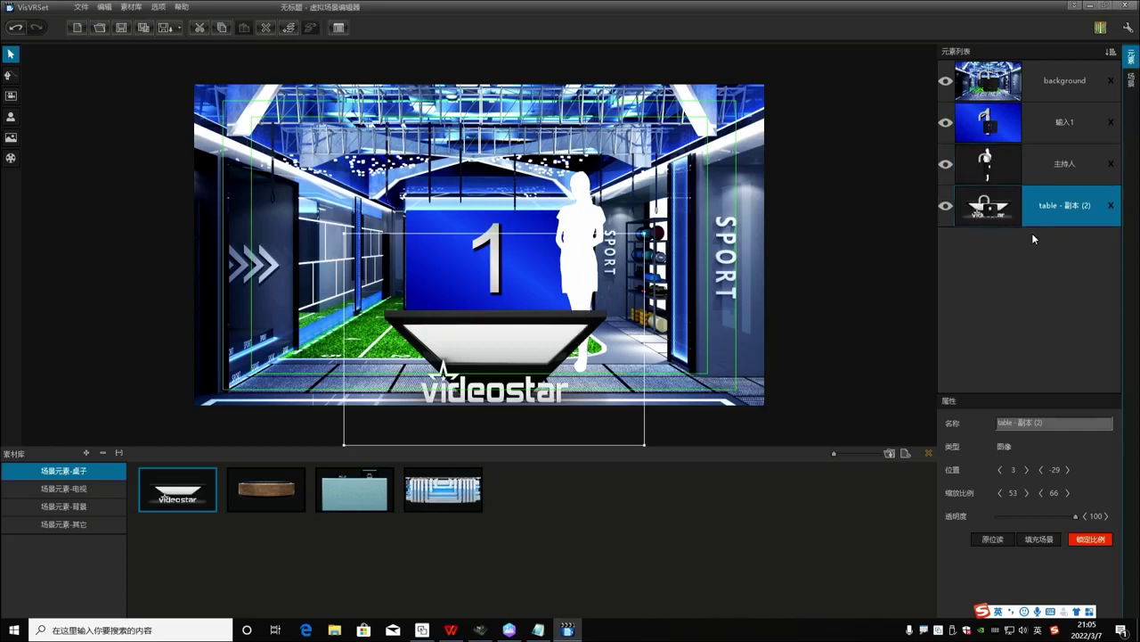
{"action": "left_click_drag", "start_coordinate": [1043, 162], "coordinate": [1039, 250]}
{"action": "left_click_drag", "start_coordinate": [1038, 207], "coordinate": [1045, 151]}
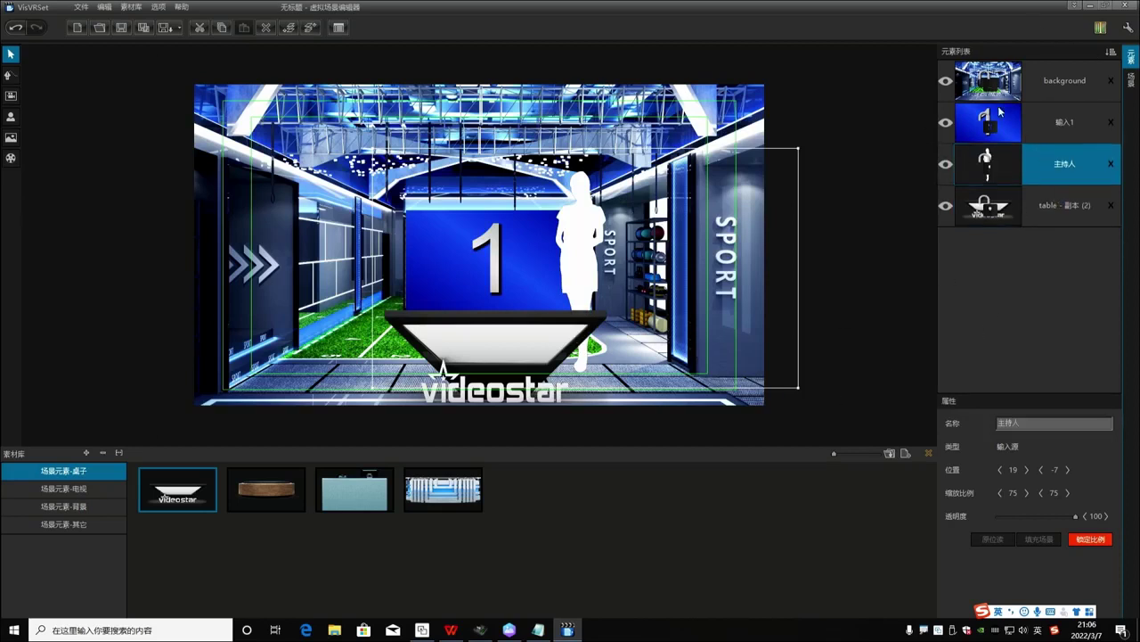
Hide and show again the background, 输入1 and 主持人 elements to demonstrate the visibility toggles.
{"action": "left_click", "coordinate": [945, 82]}
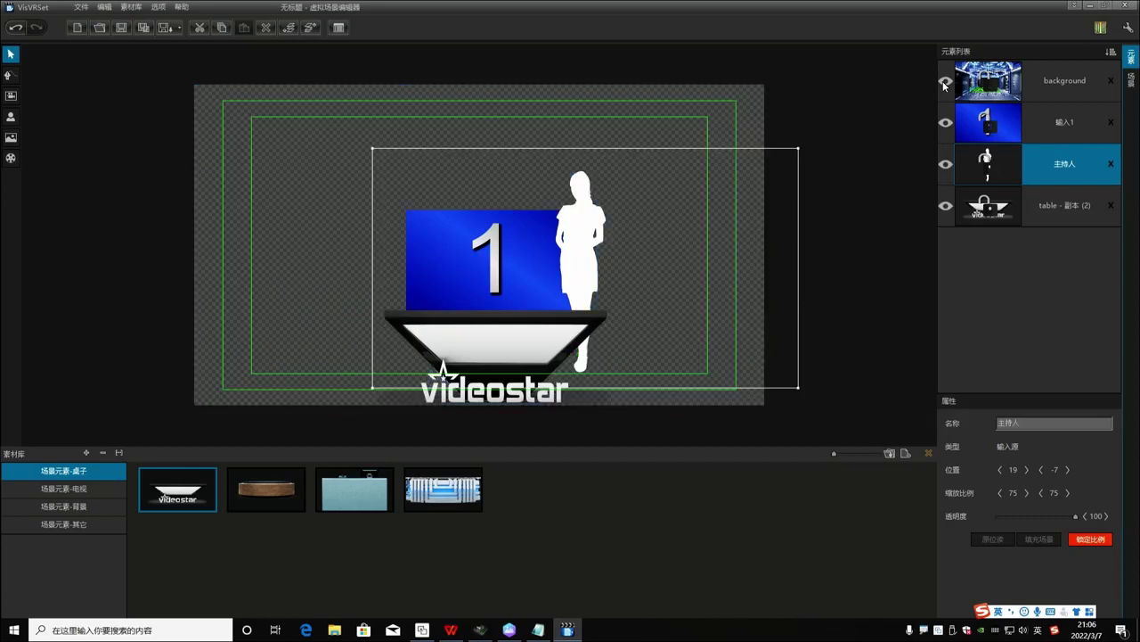
{"action": "left_click", "coordinate": [946, 81]}
{"action": "left_click", "coordinate": [945, 81]}
{"action": "left_click", "coordinate": [945, 82]}
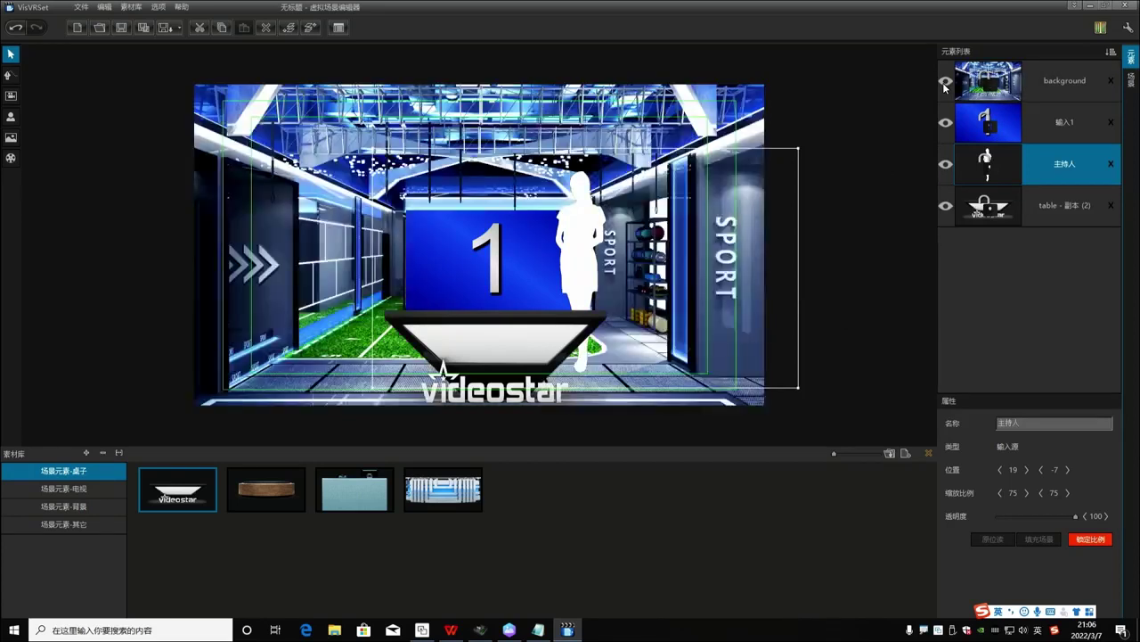
{"action": "left_click", "coordinate": [946, 122]}
{"action": "left_click", "coordinate": [945, 122]}
{"action": "left_click", "coordinate": [945, 163]}
{"action": "left_click", "coordinate": [946, 164]}
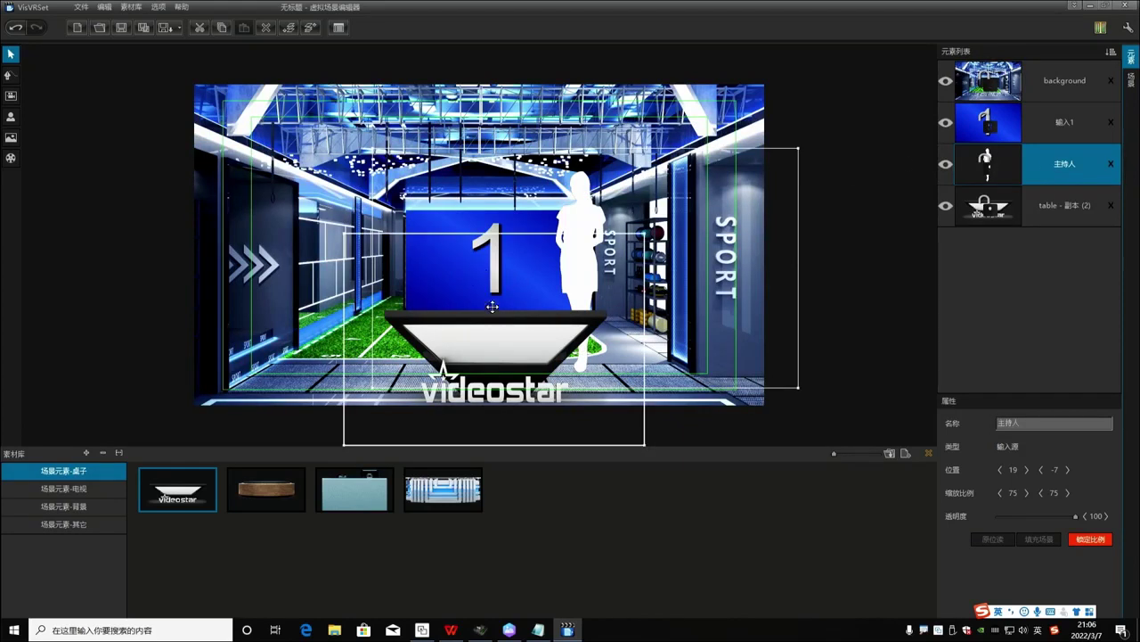
Fine-tune the videostar table's position, move 主持人 to about 22, -7, and select the 输入1 screen.
{"action": "left_click_drag", "start_coordinate": [512, 275], "coordinate": [508, 270]}
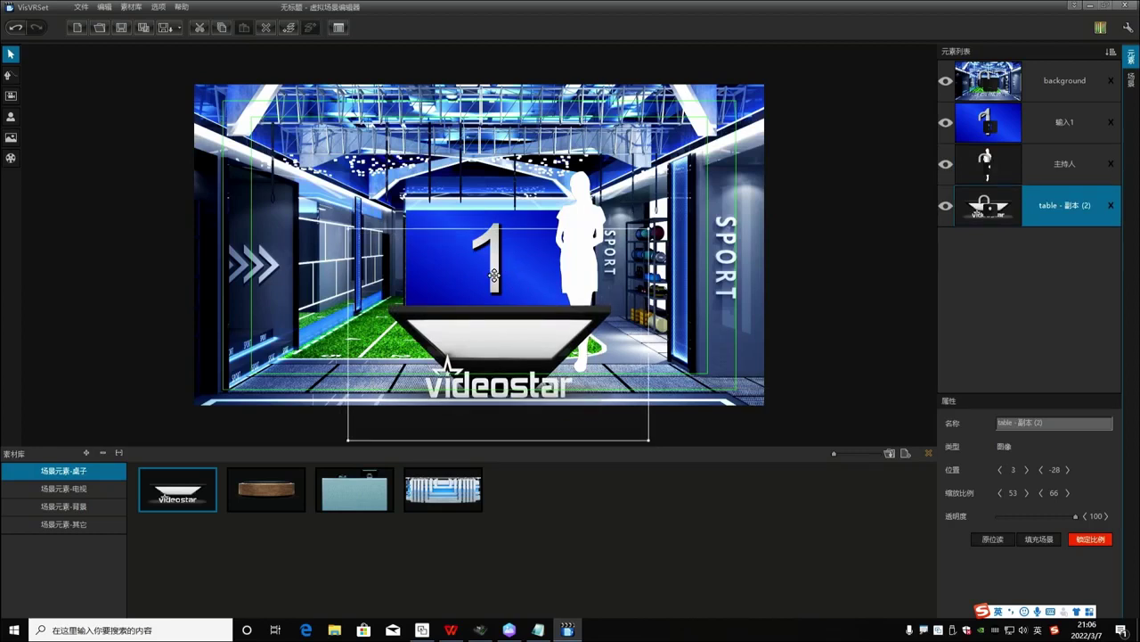
{"action": "left_click", "coordinate": [491, 222]}
{"action": "left_click_drag", "start_coordinate": [491, 223], "coordinate": [511, 210]}
{"action": "left_click", "coordinate": [521, 339]}
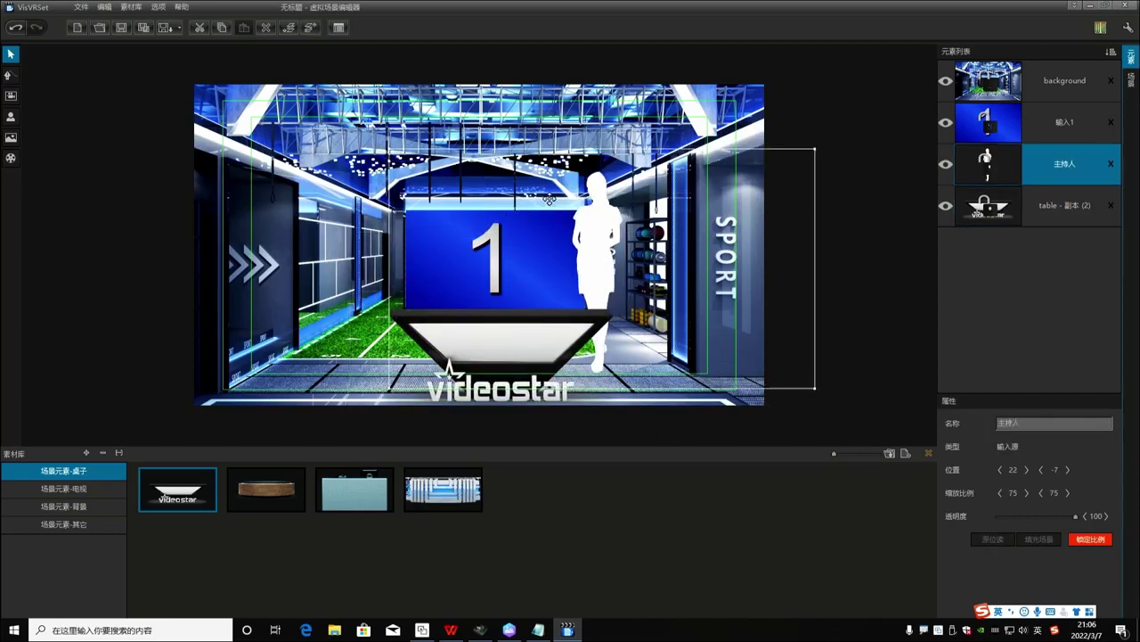
{"action": "left_click", "coordinate": [1048, 119]}
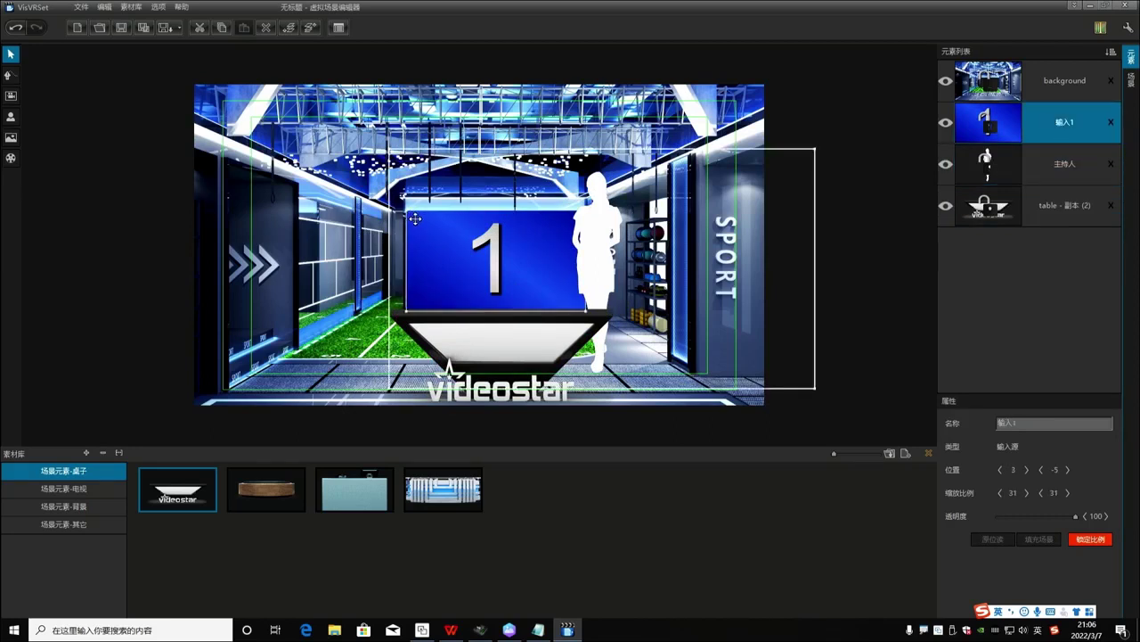
Resize the 输入1 screen to 32 by 30 percent at 3, -6, and shift the background to about 0, -5.
{"action": "mouse_move", "coordinate": [408, 212]}
{"action": "left_mouse_down"}
{"action": "mouse_move", "coordinate": [413, 222]}
{"action": "mouse_move", "coordinate": [405, 215]}
{"action": "left_mouse_up"}
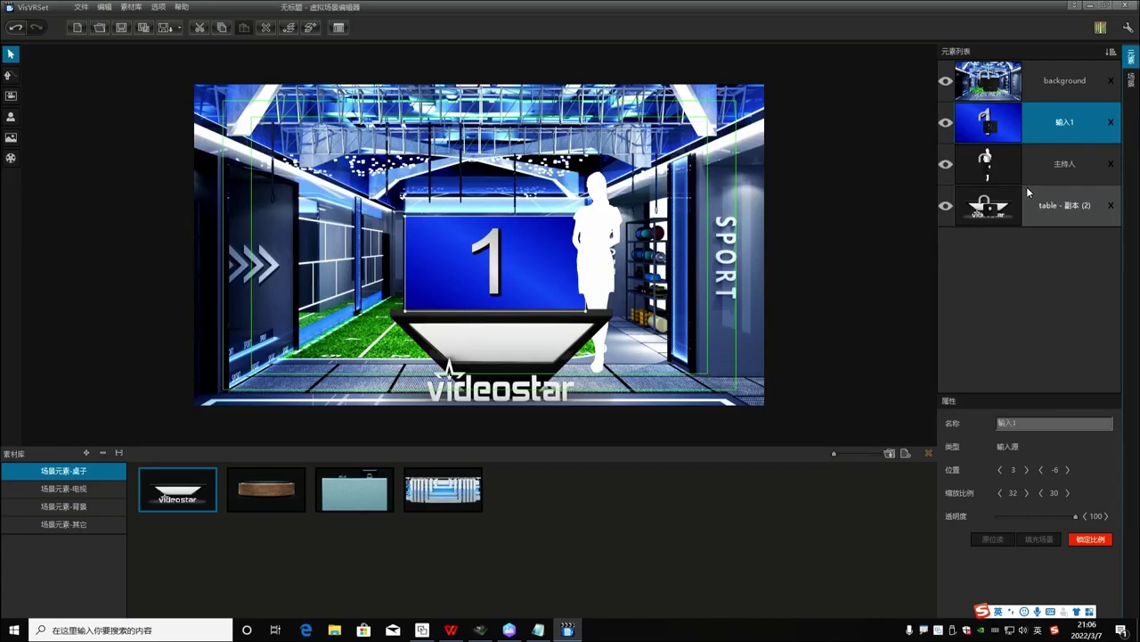
{"action": "left_click", "coordinate": [509, 348]}
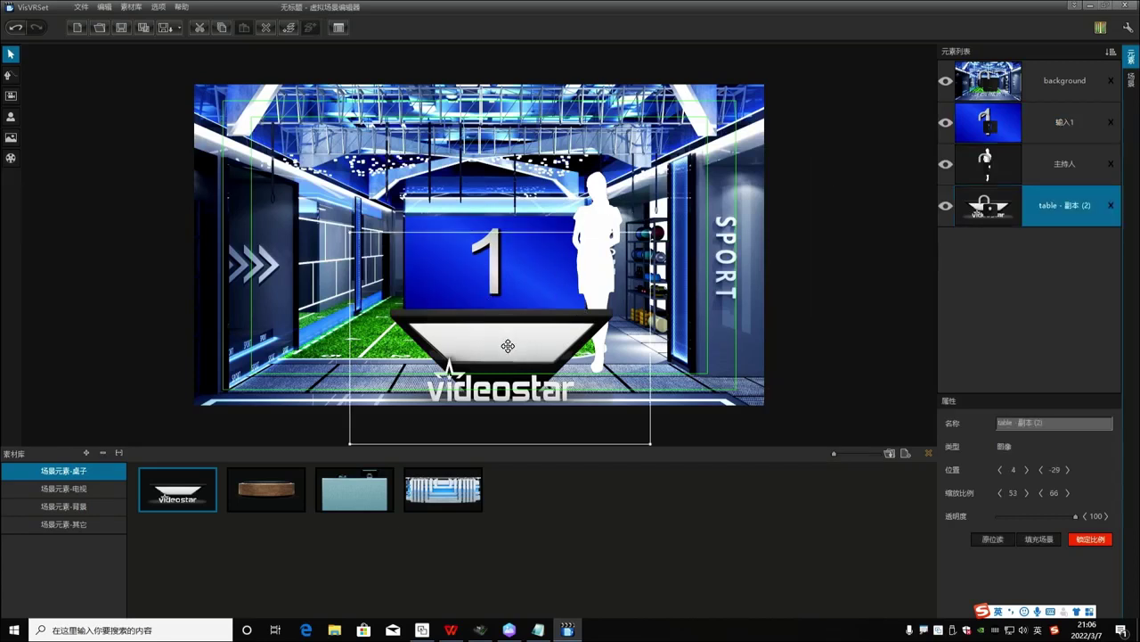
{"action": "left_click", "coordinate": [572, 243]}
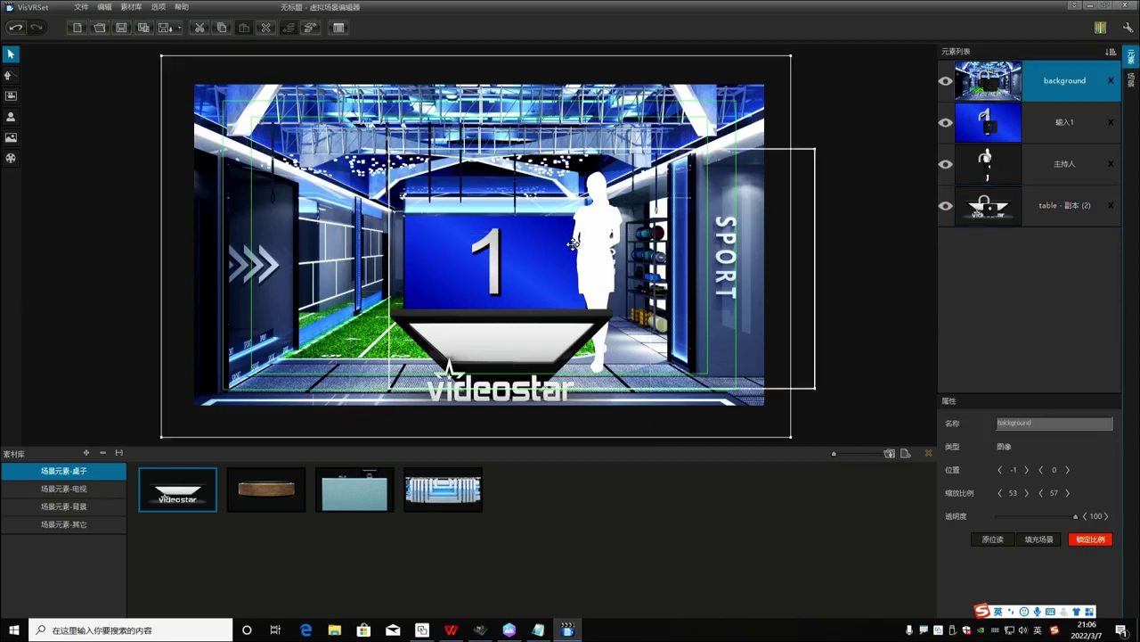
{"action": "left_click_drag", "start_coordinate": [573, 243], "coordinate": [333, 220]}
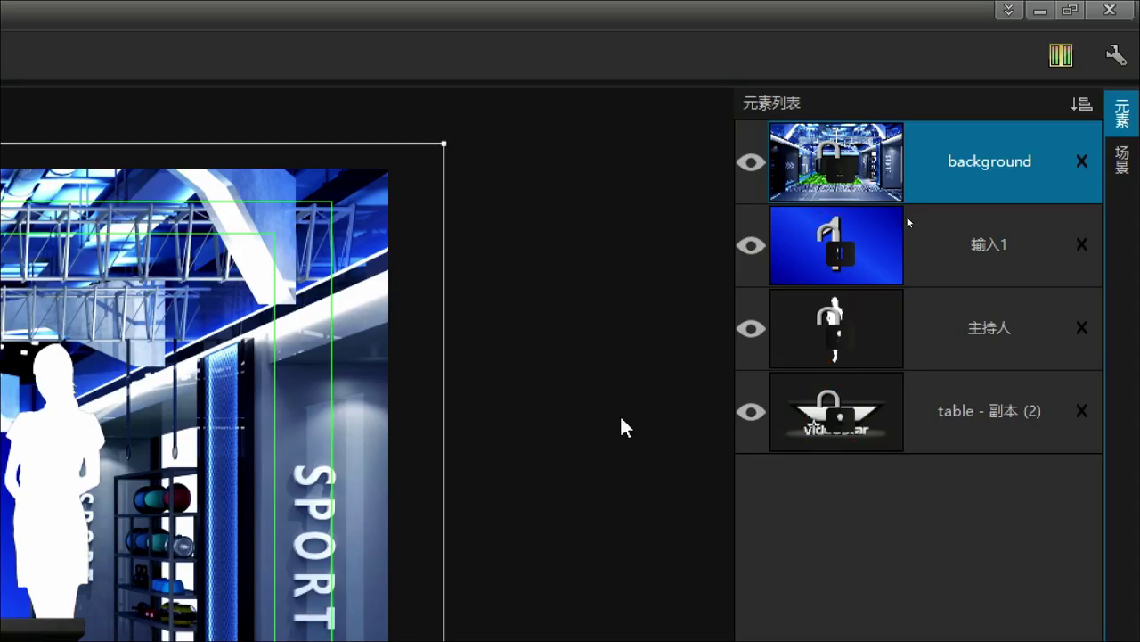
Demonstrate the lock toggles on the background and table elements, and nudge 主持人 slightly left in the scene.
{"action": "left_click", "coordinate": [830, 158]}
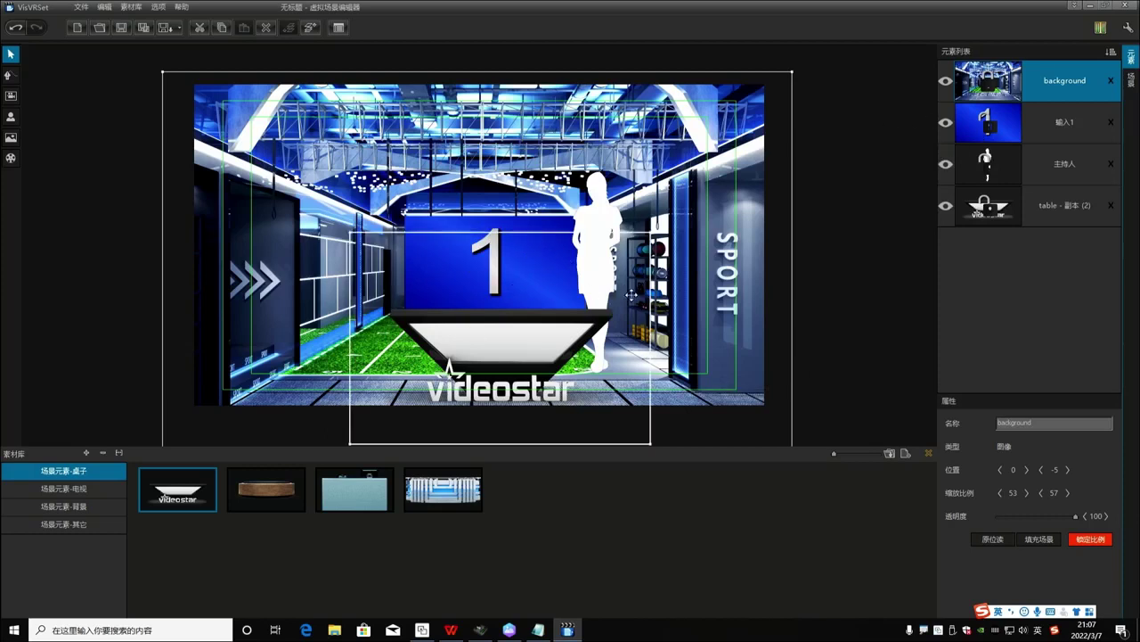
{"action": "left_click", "coordinate": [989, 210]}
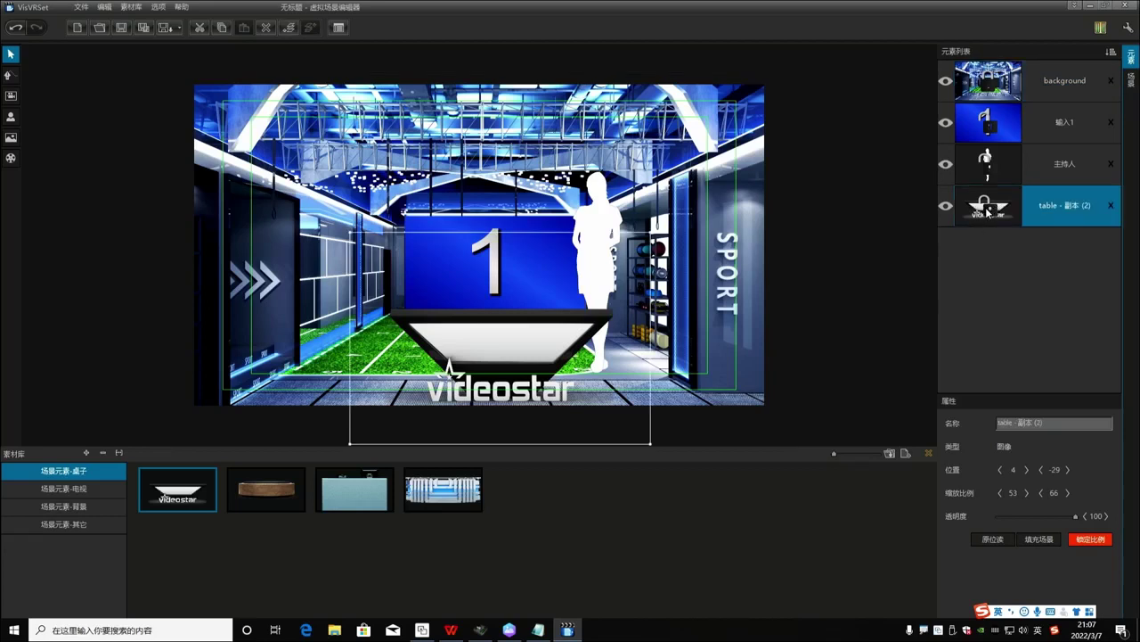
{"action": "left_click_drag", "start_coordinate": [609, 356], "coordinate": [477, 402]}
{"action": "left_click_drag", "start_coordinate": [635, 254], "coordinate": [583, 272]}
{"action": "left_click", "coordinate": [989, 209]}
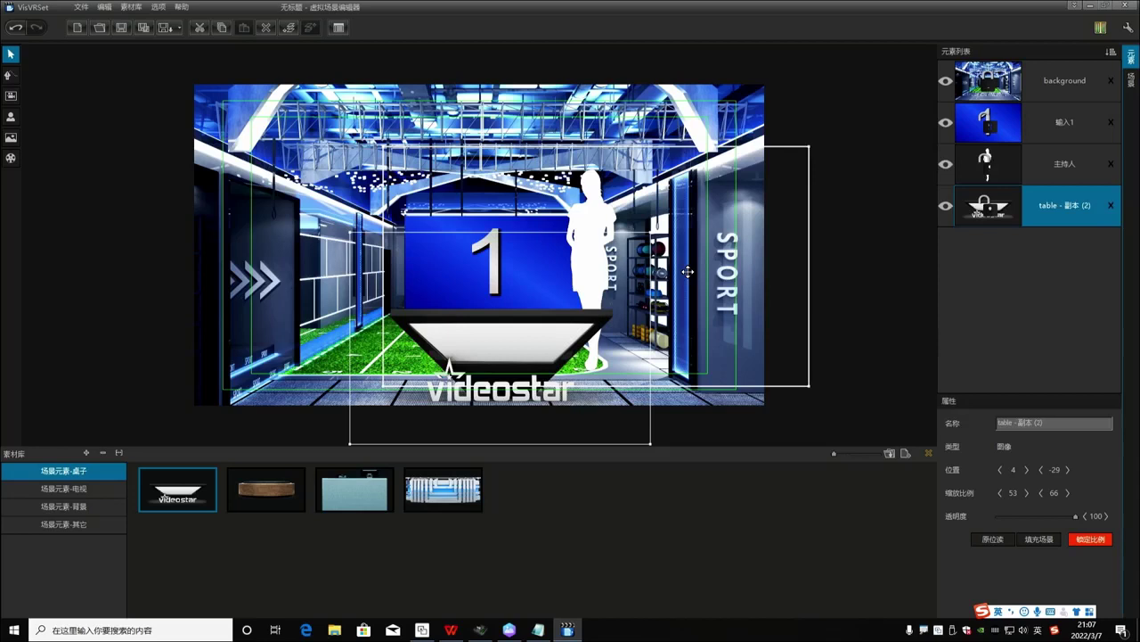
Switch to scene camera editing and add a second camera view at position 5, 0 with push/pull 118.
{"action": "left_click", "coordinate": [1132, 82]}
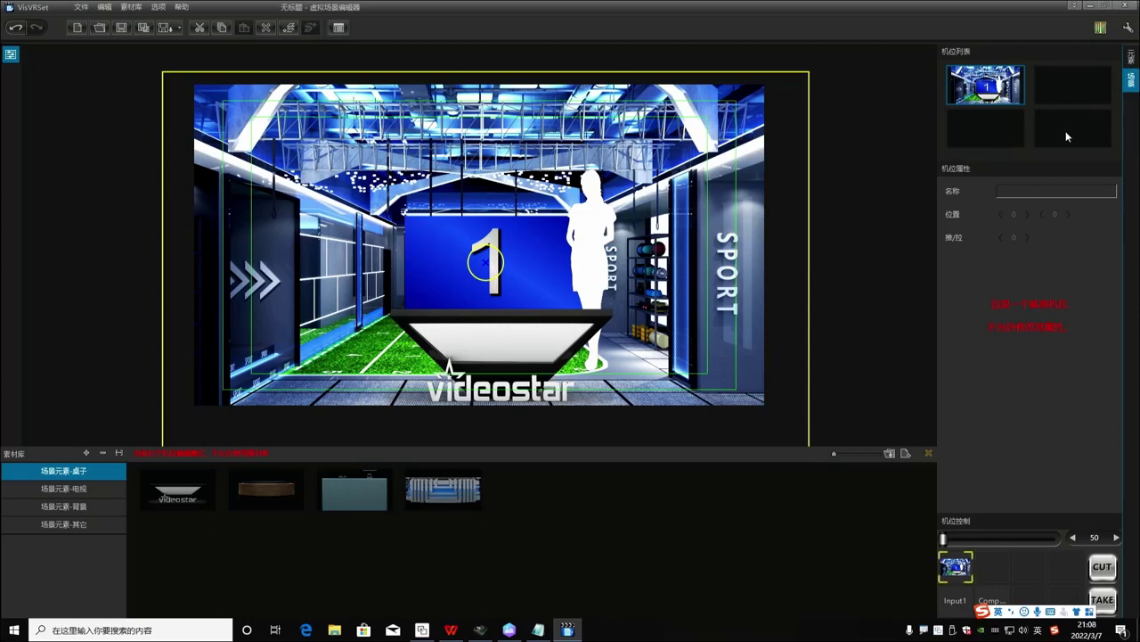
{"action": "left_click", "coordinate": [1068, 84]}
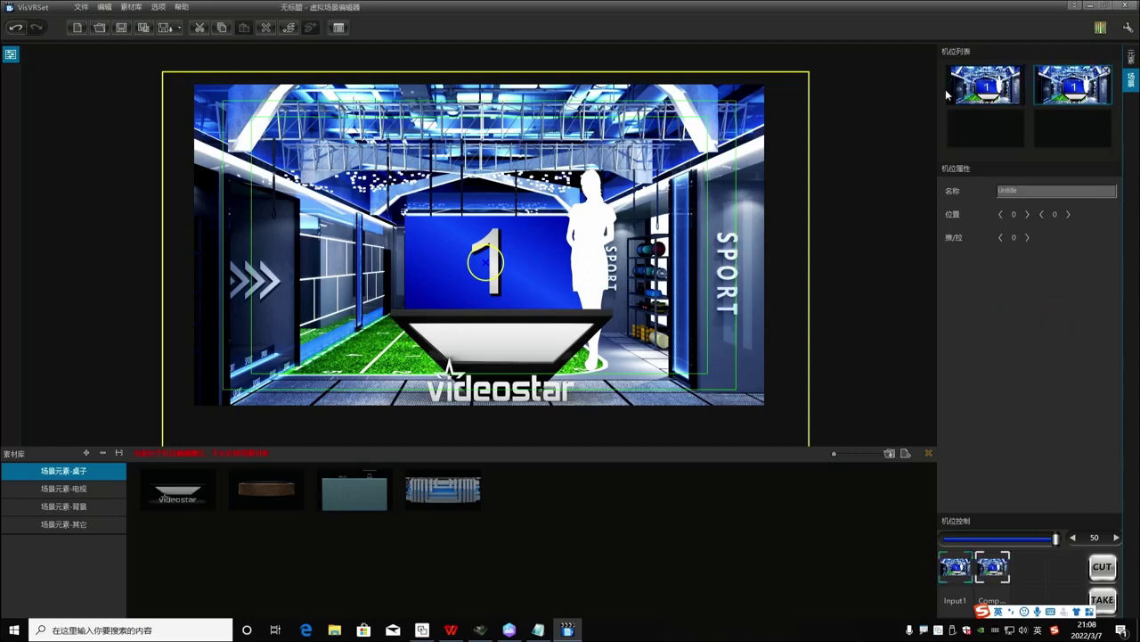
{"action": "left_click", "coordinate": [1027, 215]}
{"action": "left_click_drag", "start_coordinate": [1014, 237], "coordinate": [1075, 243]}
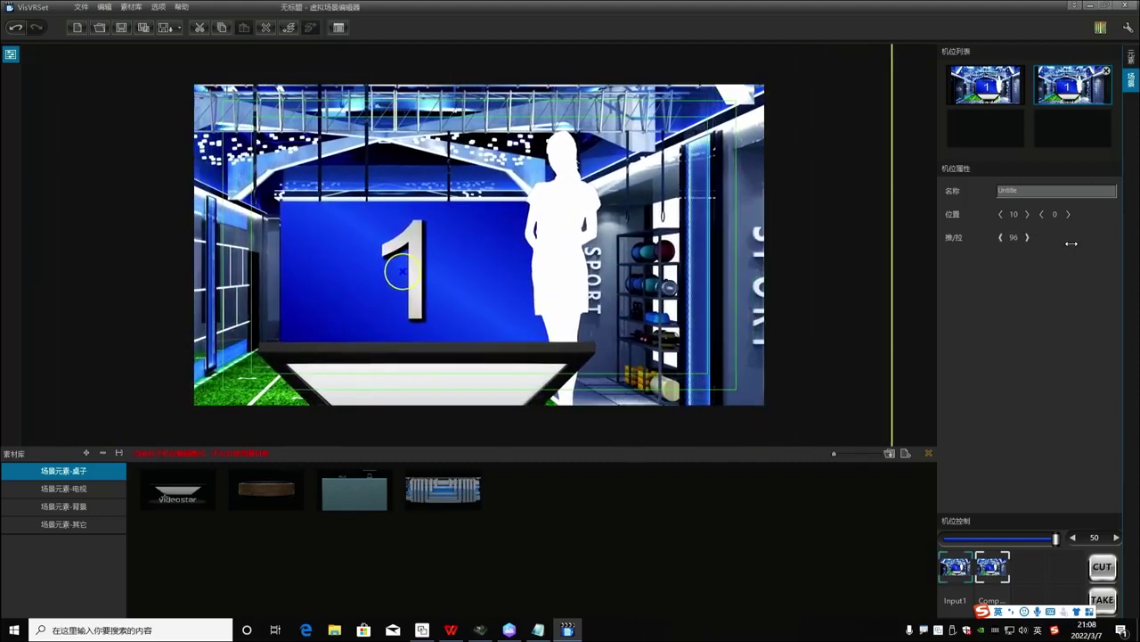
{"action": "mouse_move", "coordinate": [1014, 214]}
{"action": "left_mouse_down"}
{"action": "mouse_move", "coordinate": [1036, 214]}
{"action": "mouse_move", "coordinate": [1003, 212]}
{"action": "left_mouse_up"}
{"action": "mouse_move", "coordinate": [1012, 172]}
{"action": "left_mouse_down"}
{"action": "mouse_move", "coordinate": [1092, 222]}
{"action": "mouse_move", "coordinate": [931, 178]}
{"action": "left_mouse_up"}
{"action": "key", "text": "Escape"}
{"action": "mouse_move", "coordinate": [1022, 237]}
{"action": "left_mouse_down"}
{"action": "mouse_move", "coordinate": [1034, 246]}
{"action": "mouse_move", "coordinate": [1007, 215]}
{"action": "mouse_move", "coordinate": [1018, 221]}
{"action": "left_mouse_up"}
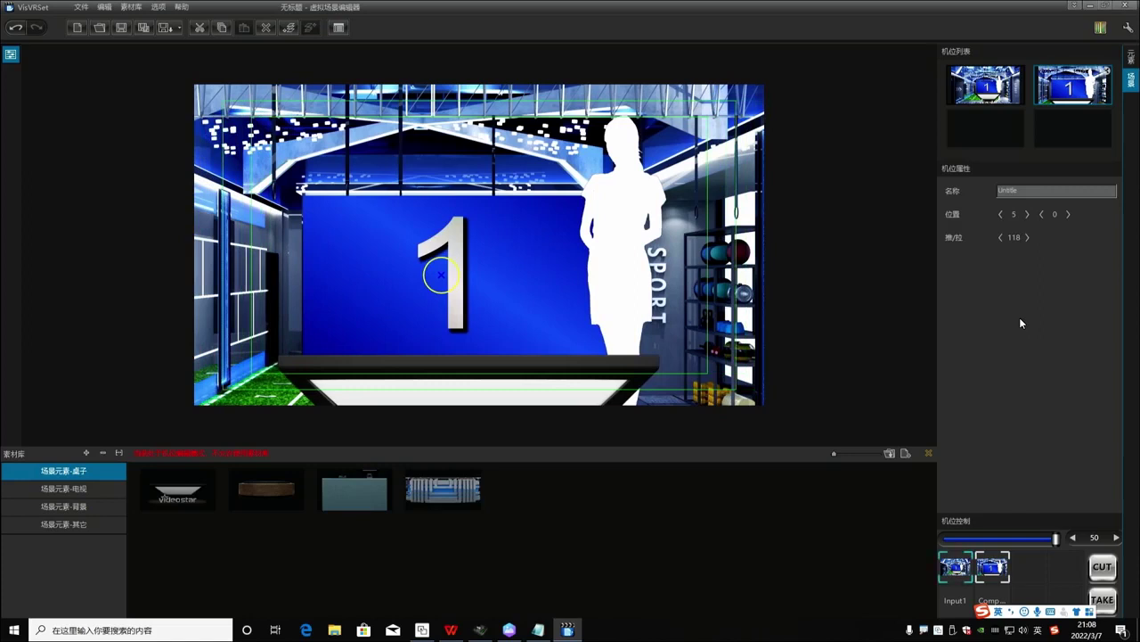
Add a third camera view at 2, 0 with push/pull 34 and a fourth at 23, 6 with push/pull 136.
{"action": "left_click", "coordinate": [994, 126]}
{"action": "left_click", "coordinate": [995, 128]}
{"action": "left_click_drag", "start_coordinate": [1017, 237], "coordinate": [1064, 214]}
{"action": "left_click", "coordinate": [1088, 138]}
{"action": "left_click", "coordinate": [1027, 237]}
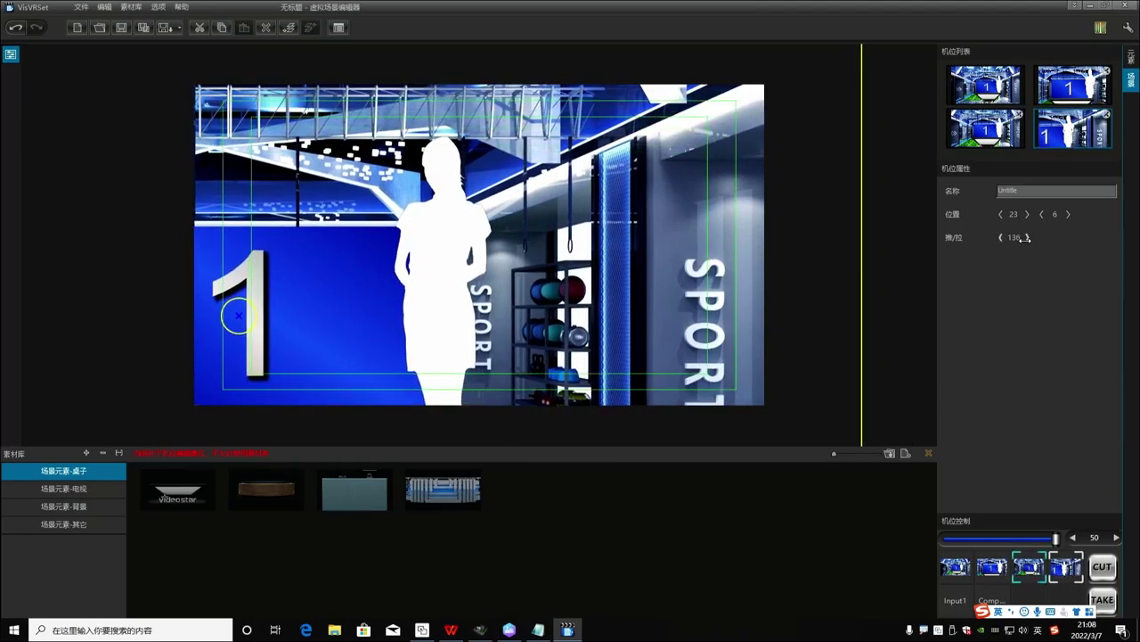
Preview the transitions between the four camera views, ending on the first view.
{"action": "left_click", "coordinate": [952, 570]}
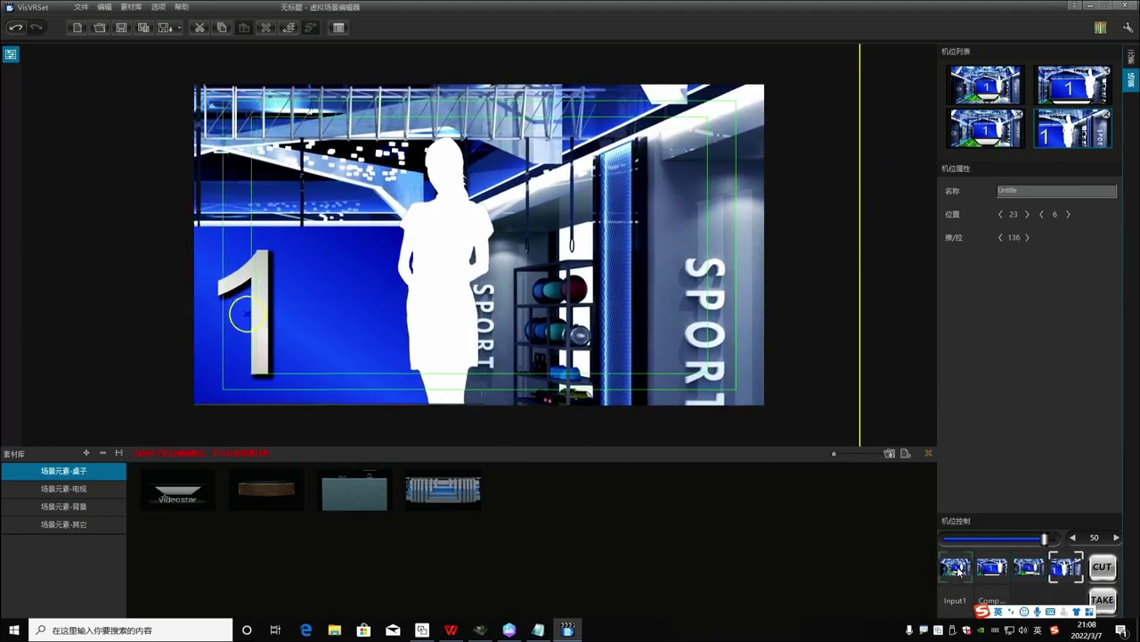
{"action": "left_click", "coordinate": [990, 570]}
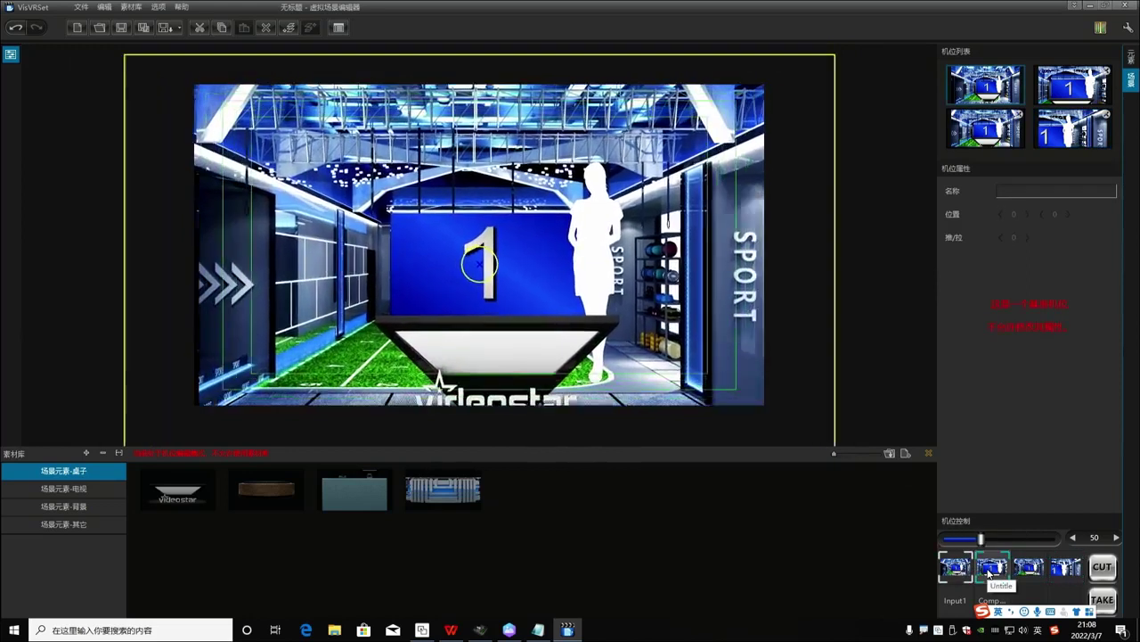
{"action": "left_click", "coordinate": [1030, 567]}
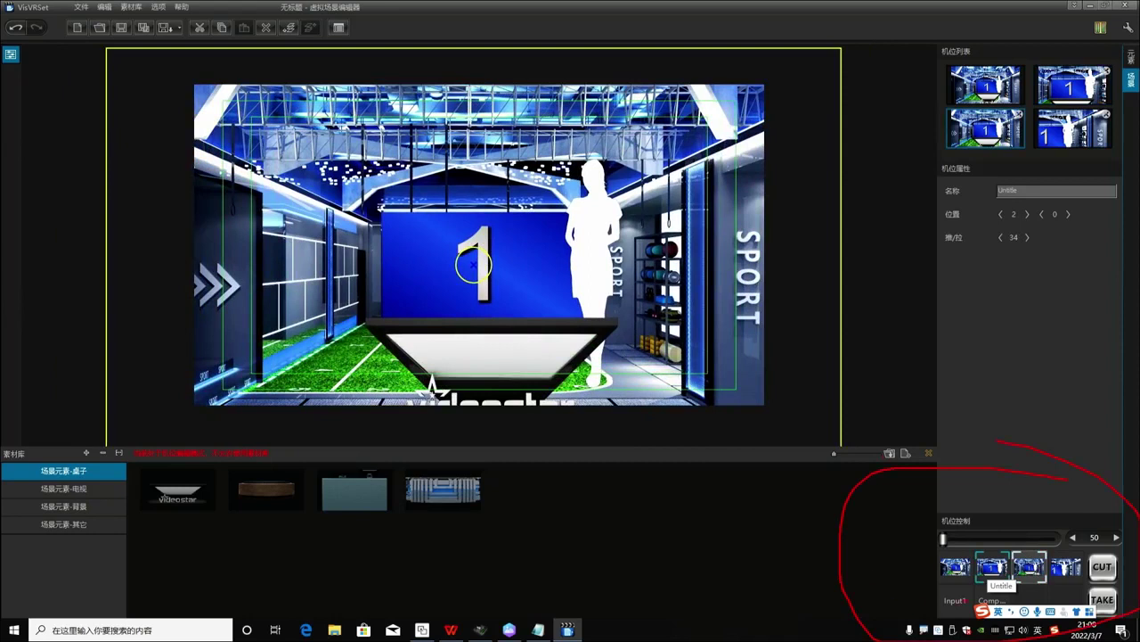
{"action": "left_click", "coordinate": [1063, 568]}
{"action": "left_click", "coordinate": [946, 572]}
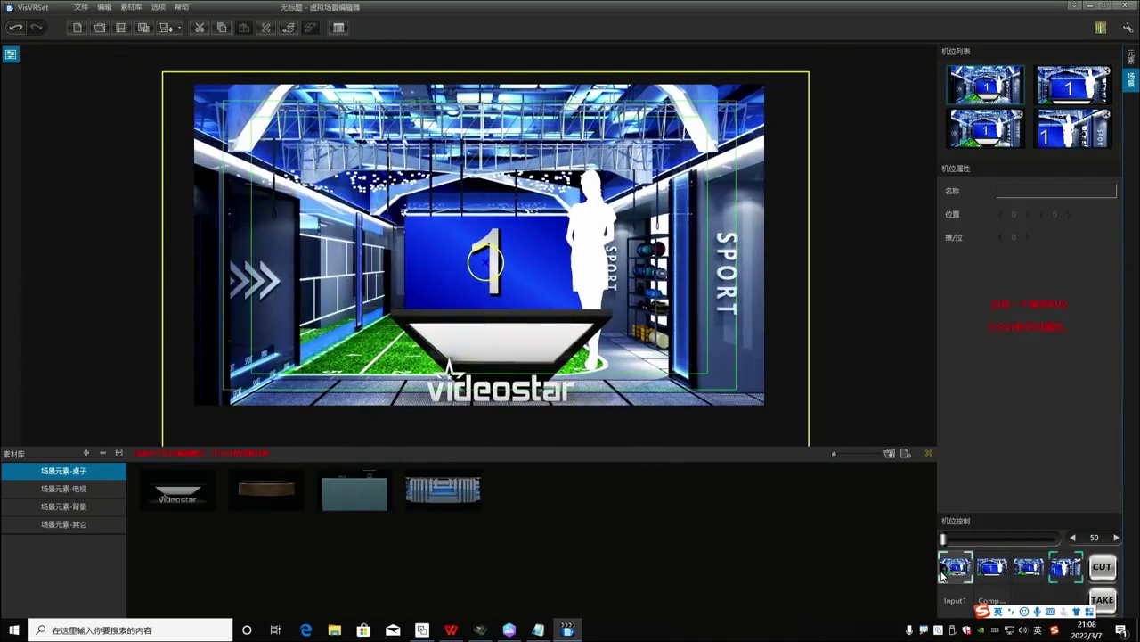
{"action": "left_click", "coordinate": [1005, 568]}
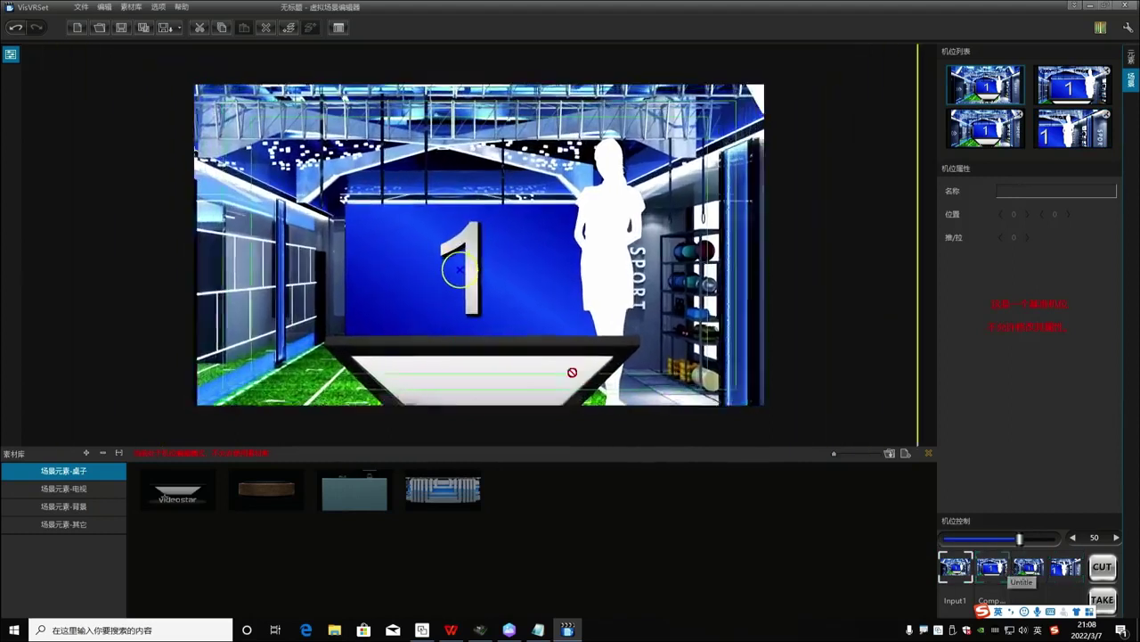
{"action": "left_click", "coordinate": [960, 574]}
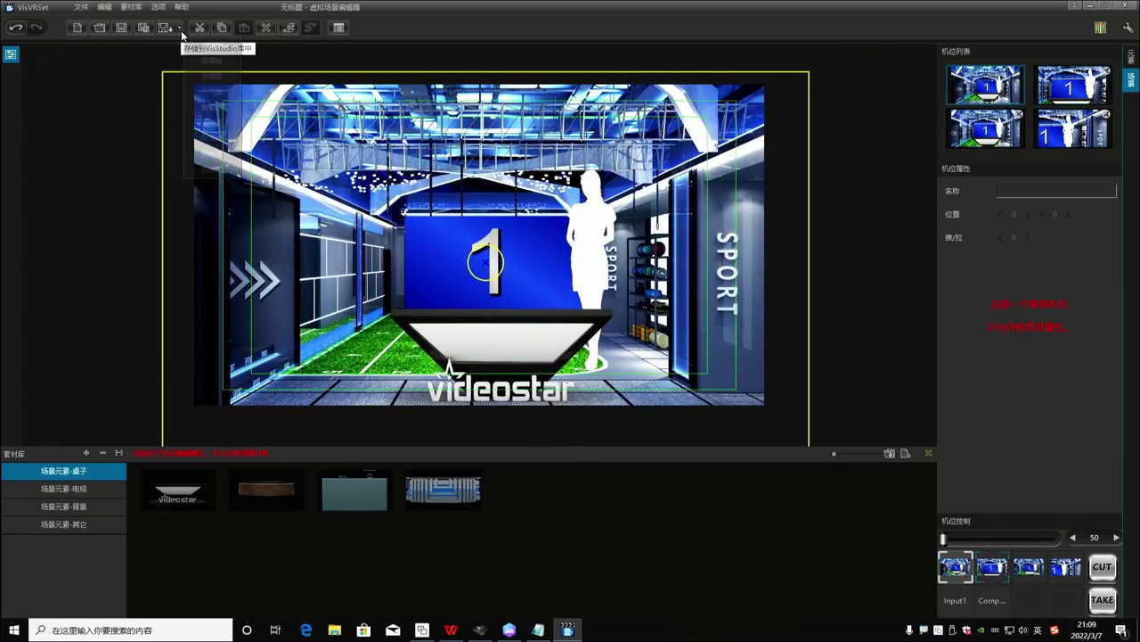
Save the scene to the VisStudio library in the 自定义 category under the name 演示培训.
{"action": "left_click", "coordinate": [180, 29]}
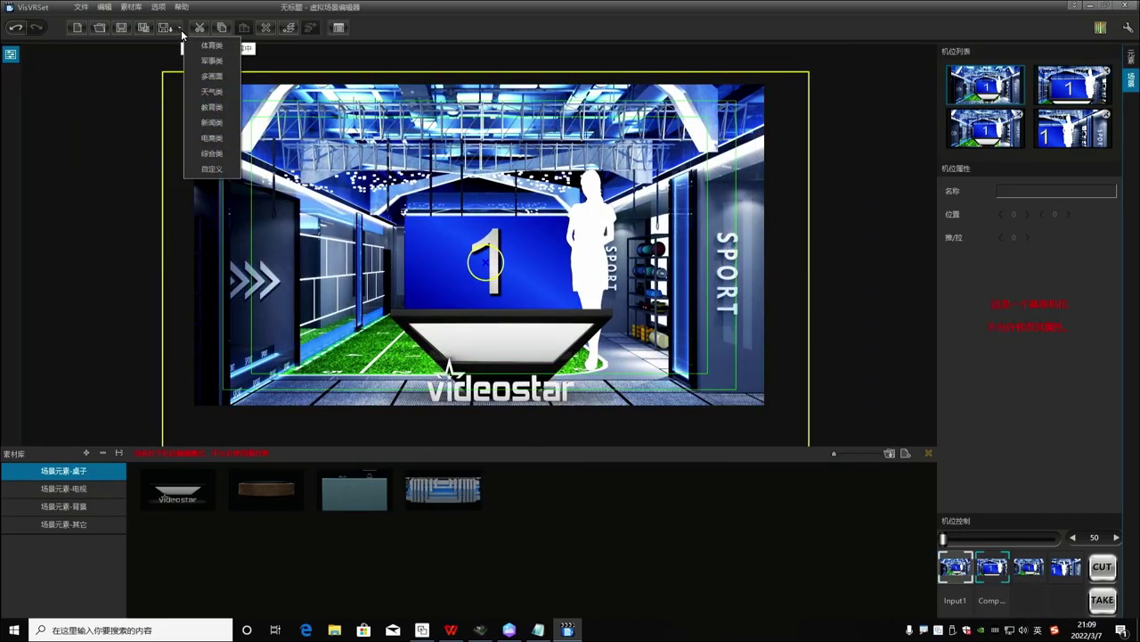
{"action": "left_click", "coordinate": [218, 171]}
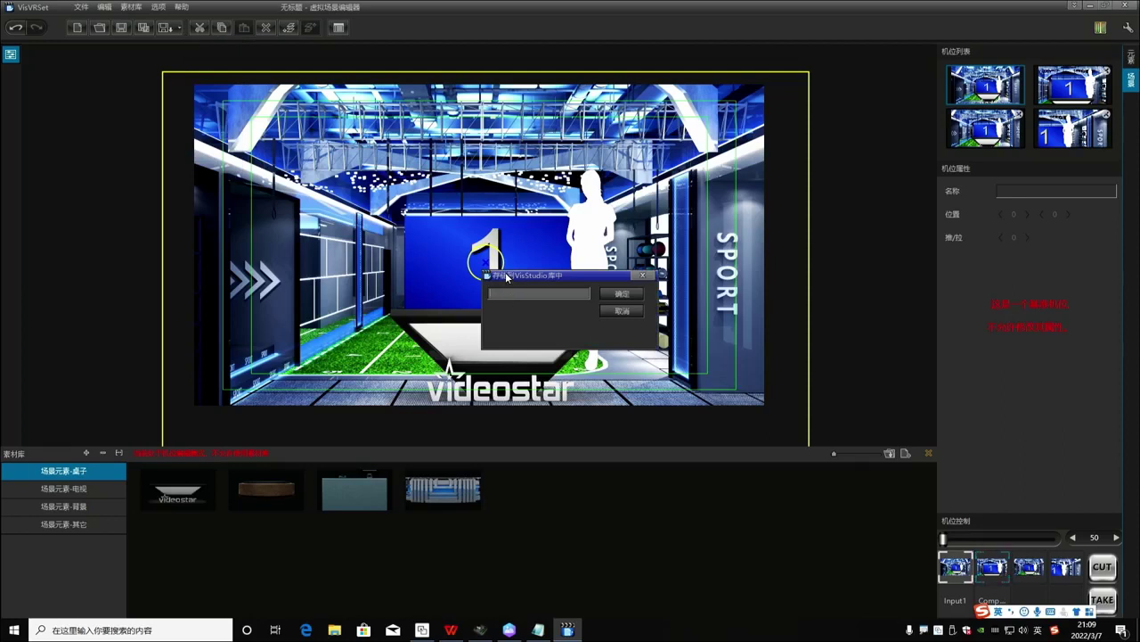
{"action": "key", "text": "shift"}
{"action": "type", "text": "演示"}
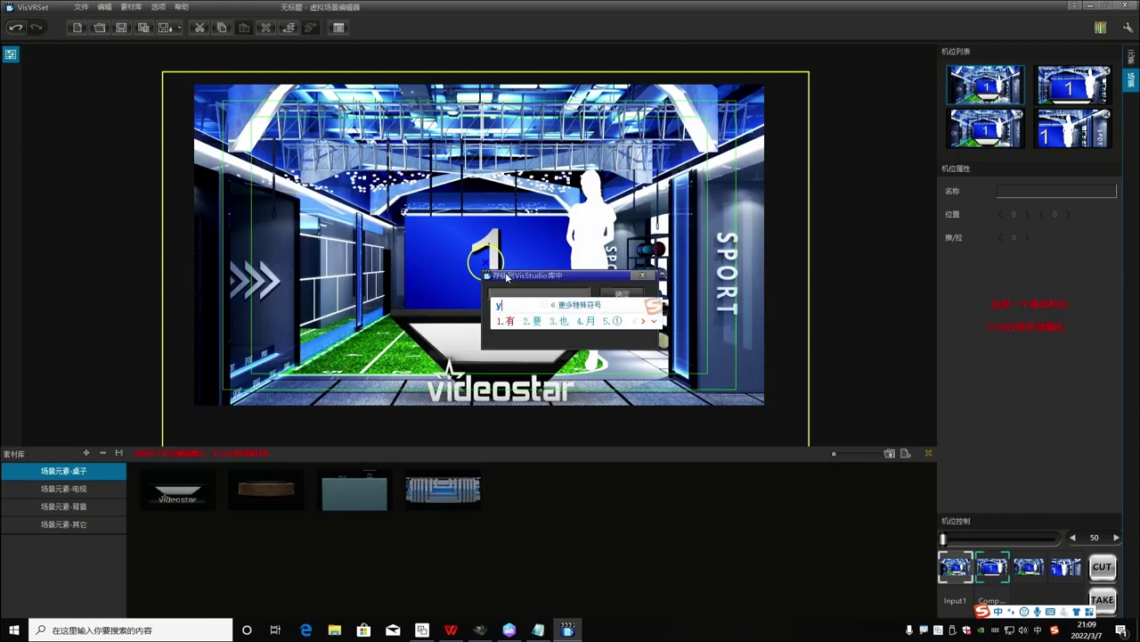
{"action": "type", "text": "培训"}
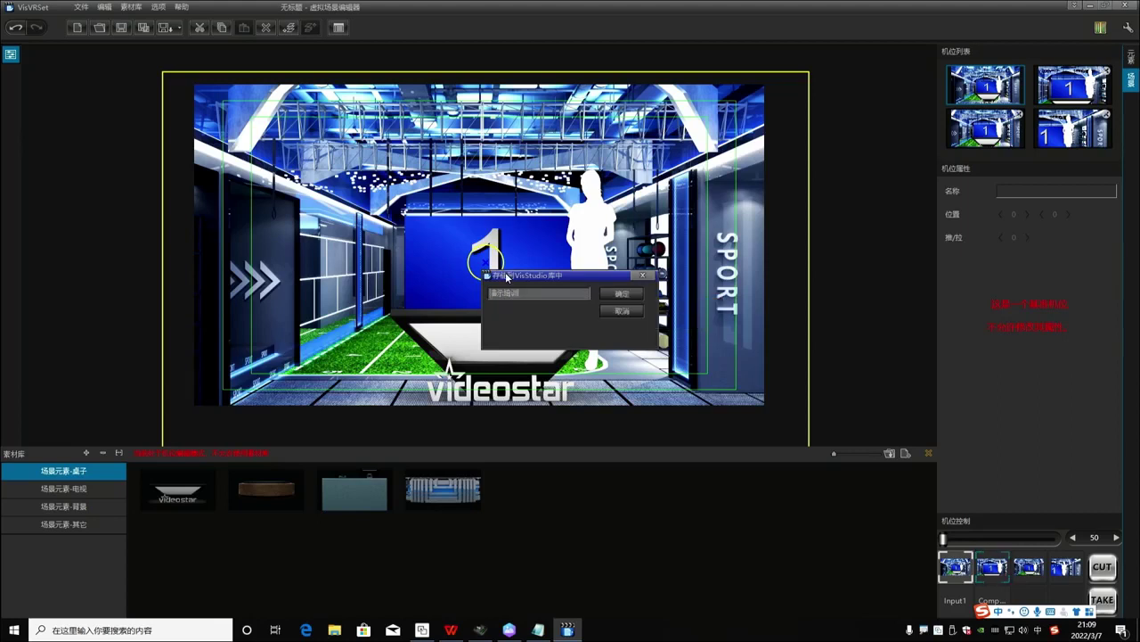
{"action": "left_click", "coordinate": [622, 296]}
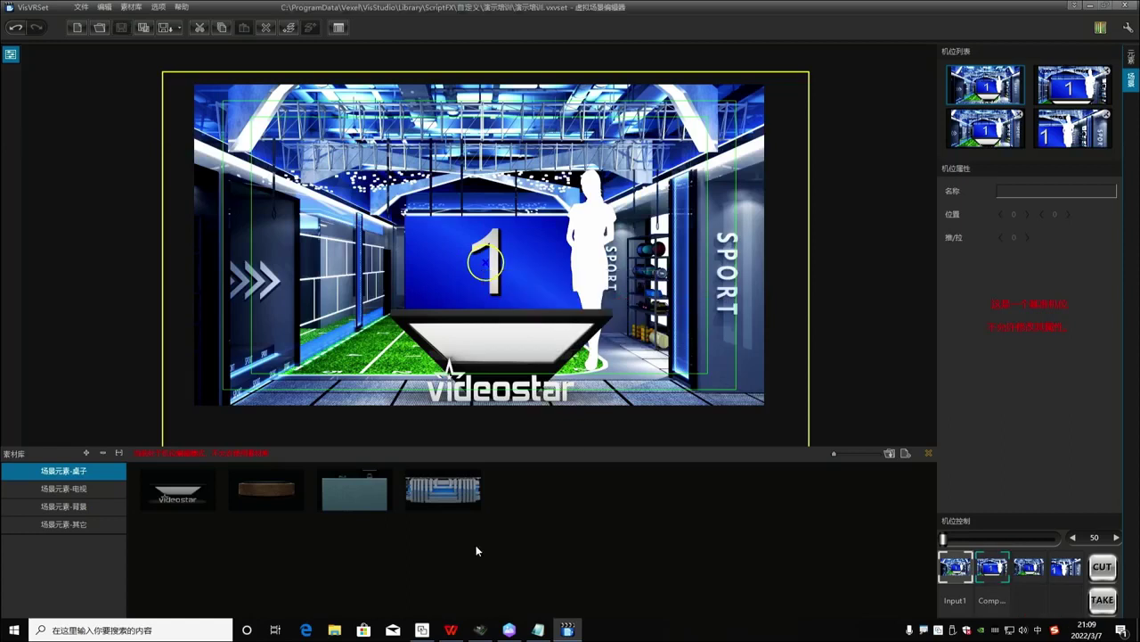
Switch to VisStudio and import the 演示培训 template from the 自定义 category into the SFX template list.
{"action": "left_click", "coordinate": [479, 629]}
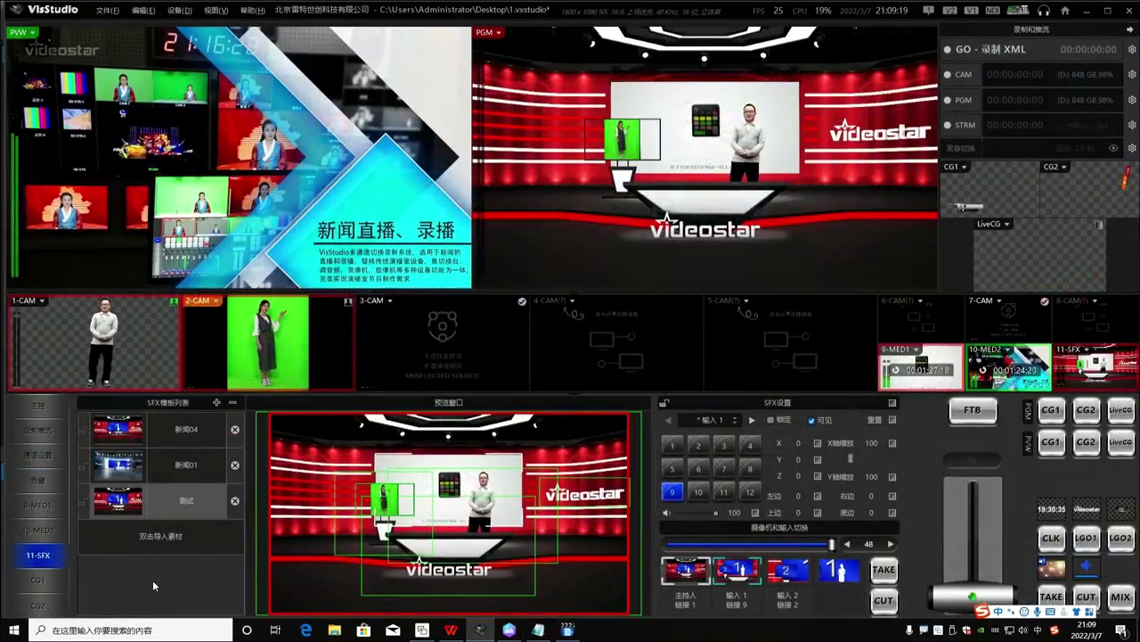
{"action": "double_click", "coordinate": [153, 579]}
{"action": "left_click", "coordinate": [670, 234]}
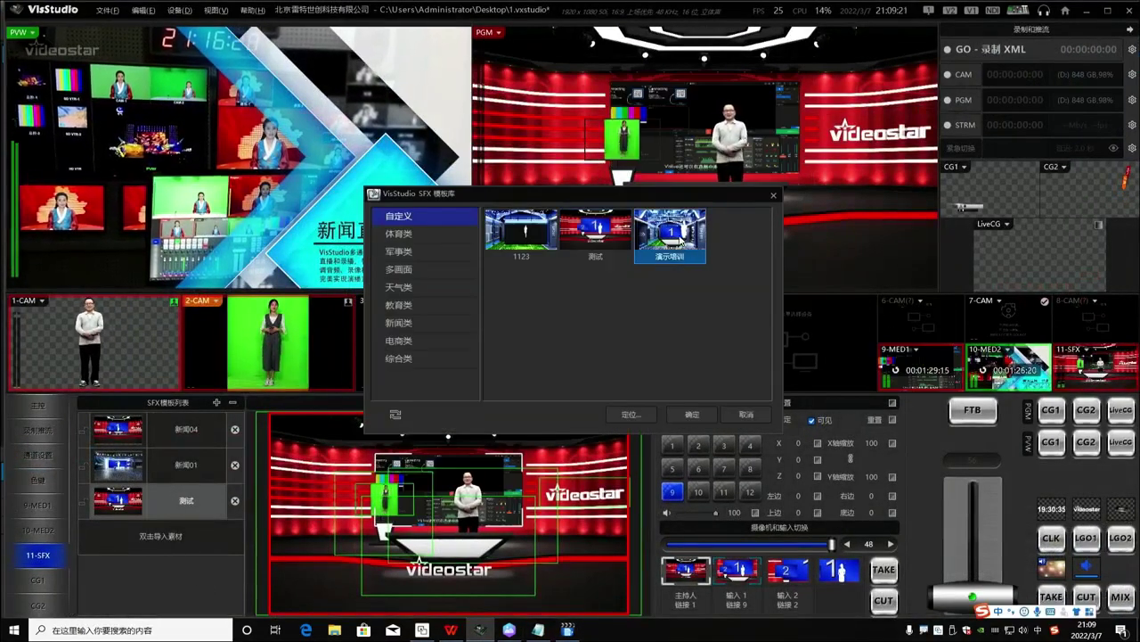
{"action": "left_click", "coordinate": [690, 413]}
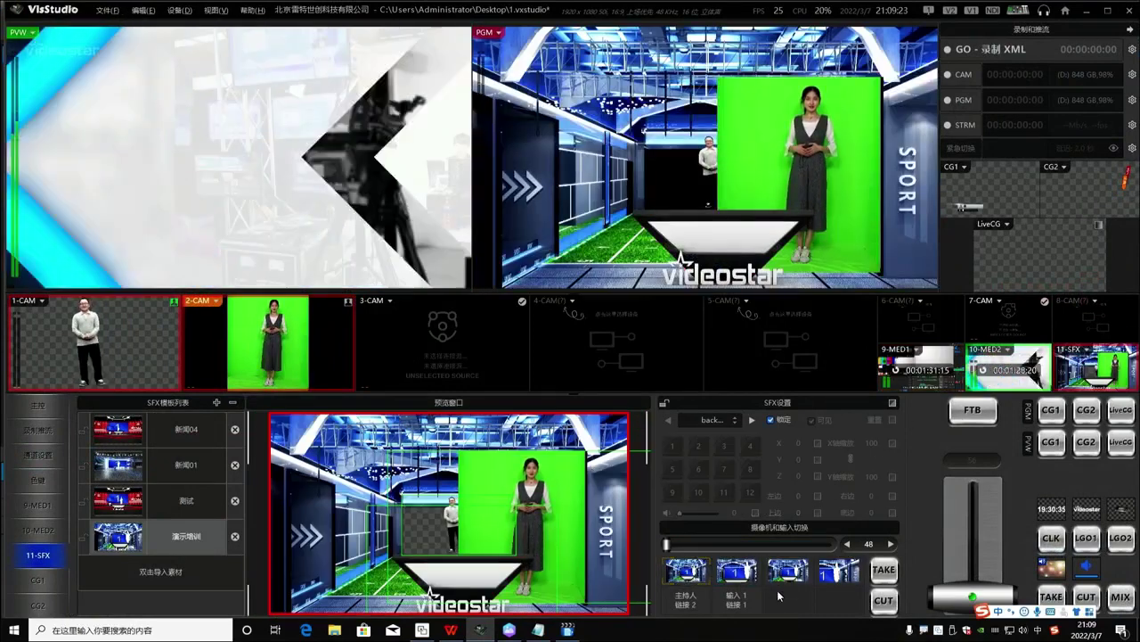
Move the 演示培训 scene through its second, third and fourth camera views.
{"action": "left_click", "coordinate": [745, 570]}
{"action": "left_click", "coordinate": [790, 574]}
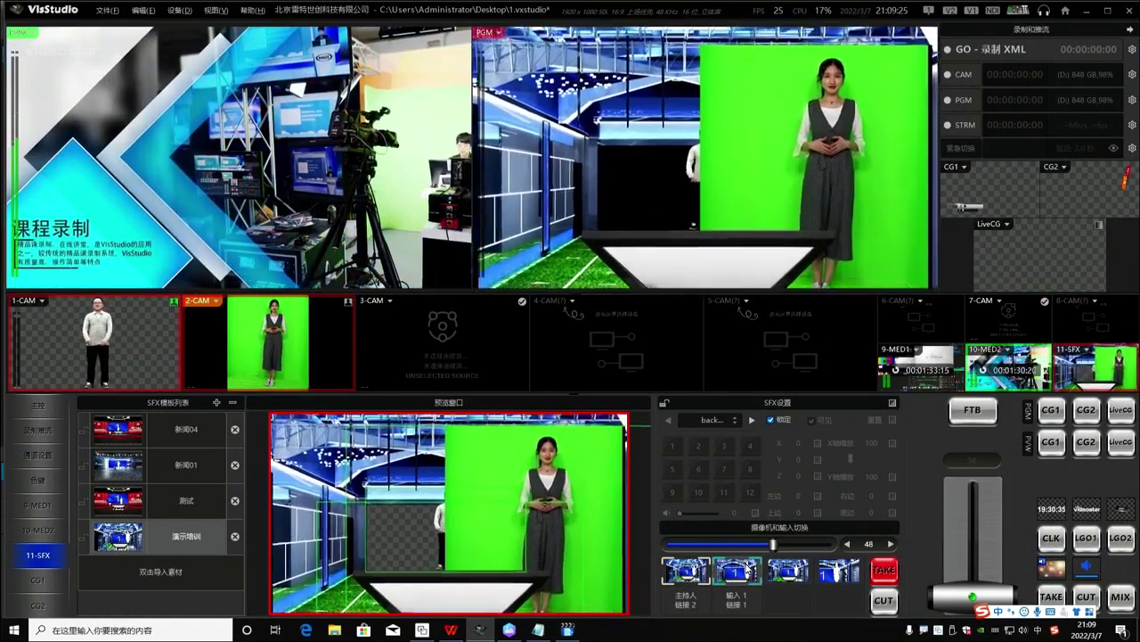
{"action": "left_click", "coordinate": [843, 573]}
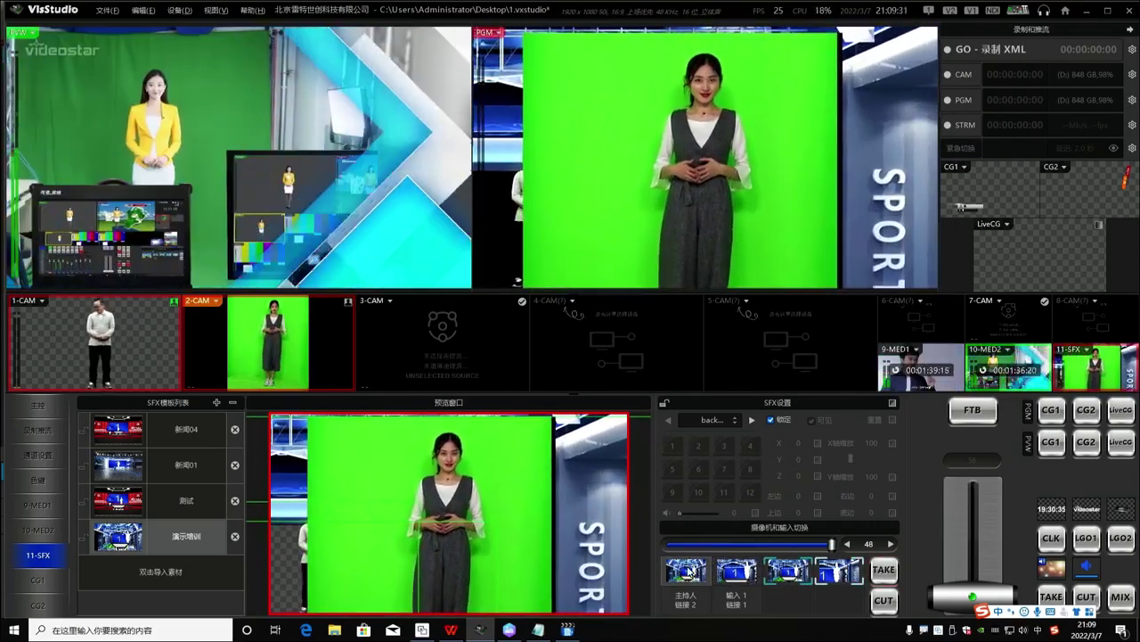
Switch the SFX scene to its first, wide camera position and close the virtual set editor and the Notepad file.
{"action": "left_click", "coordinate": [689, 570]}
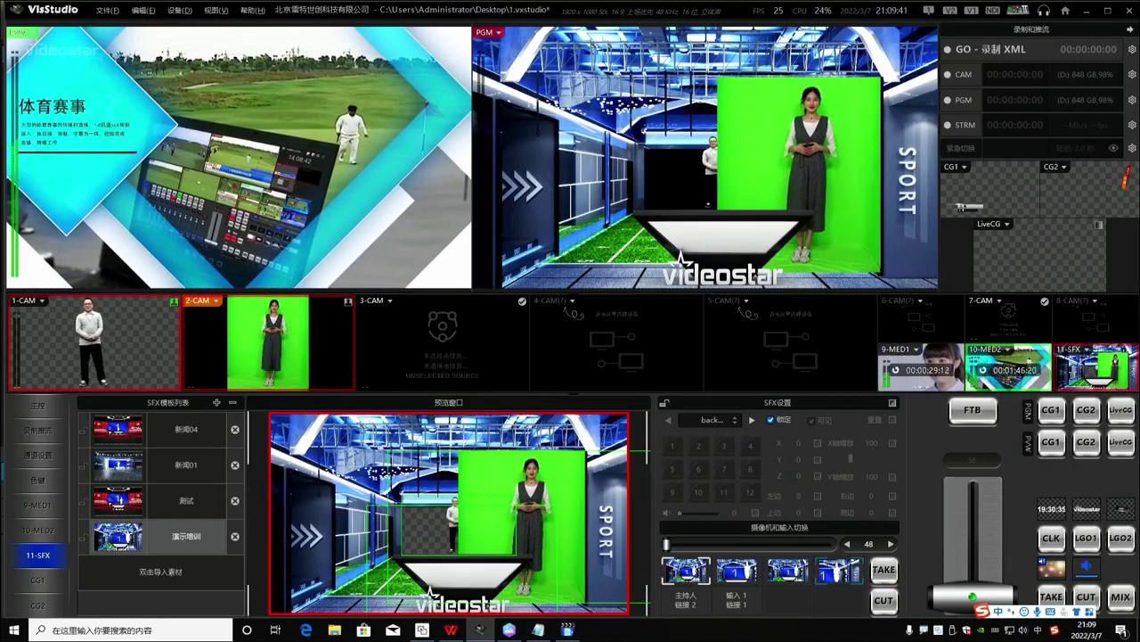
{"action": "left_click", "coordinate": [1086, 12]}
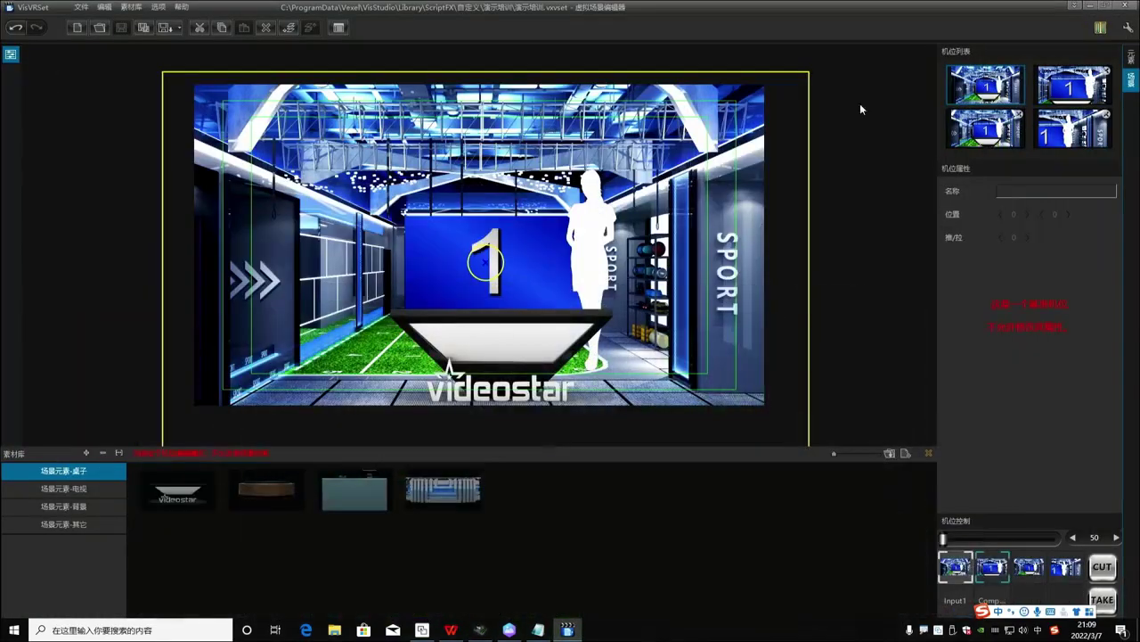
{"action": "left_click", "coordinate": [1126, 7]}
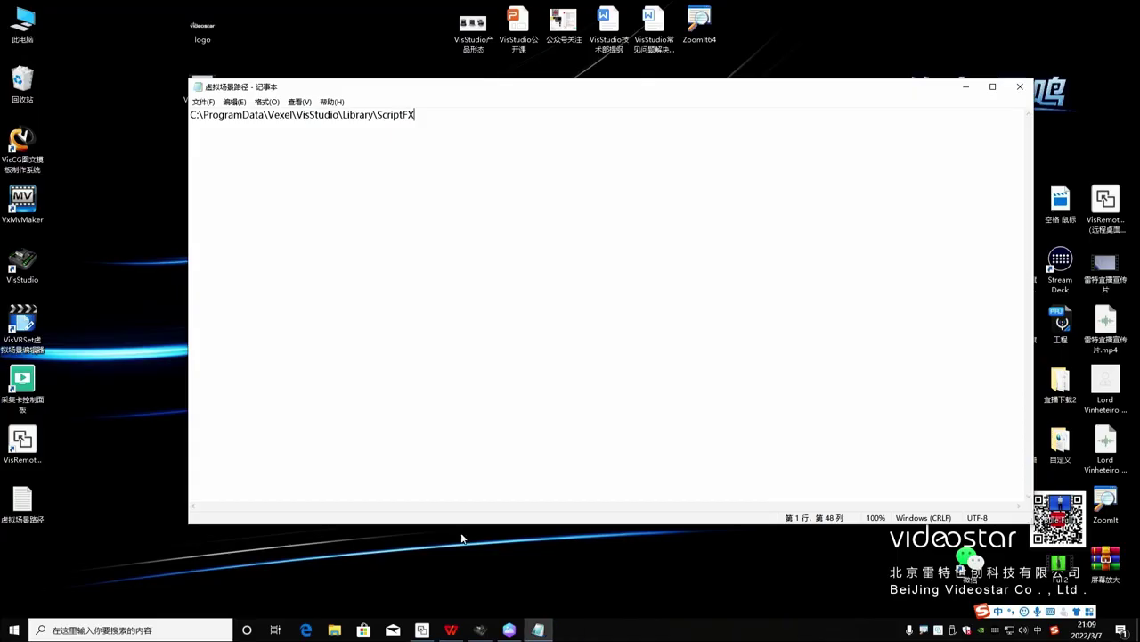
{"action": "left_click", "coordinate": [1021, 88]}
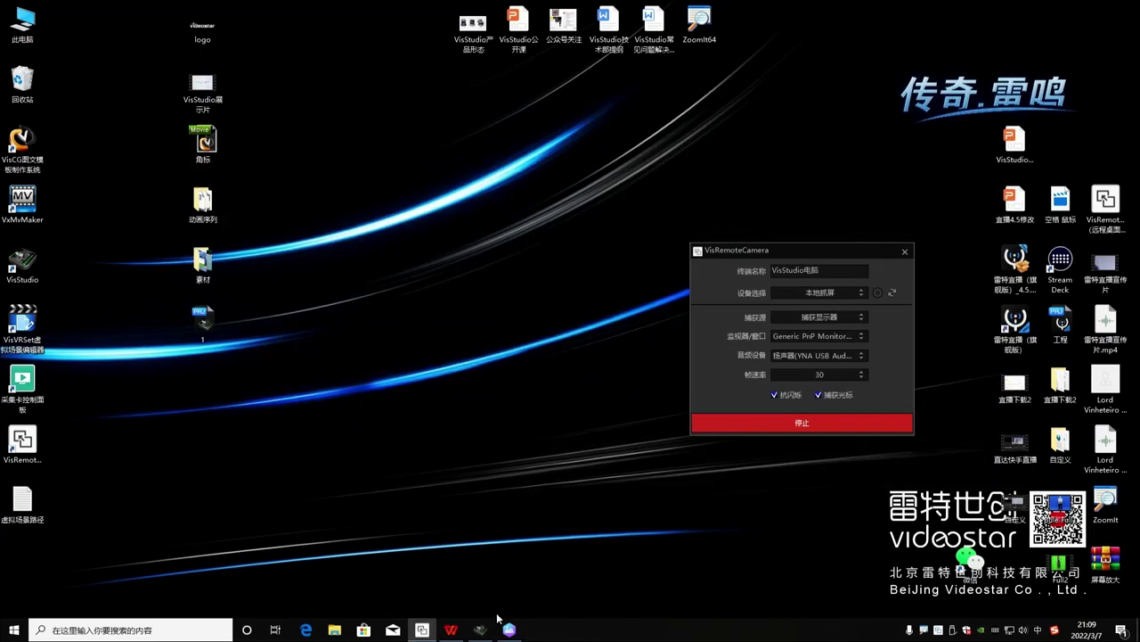
Open the training outline in WPS and highlight its virtual set editor and VisCG subtitle items.
{"action": "mouse_move", "coordinate": [492, 635]}
{"action": "left_click", "coordinate": [451, 629]}
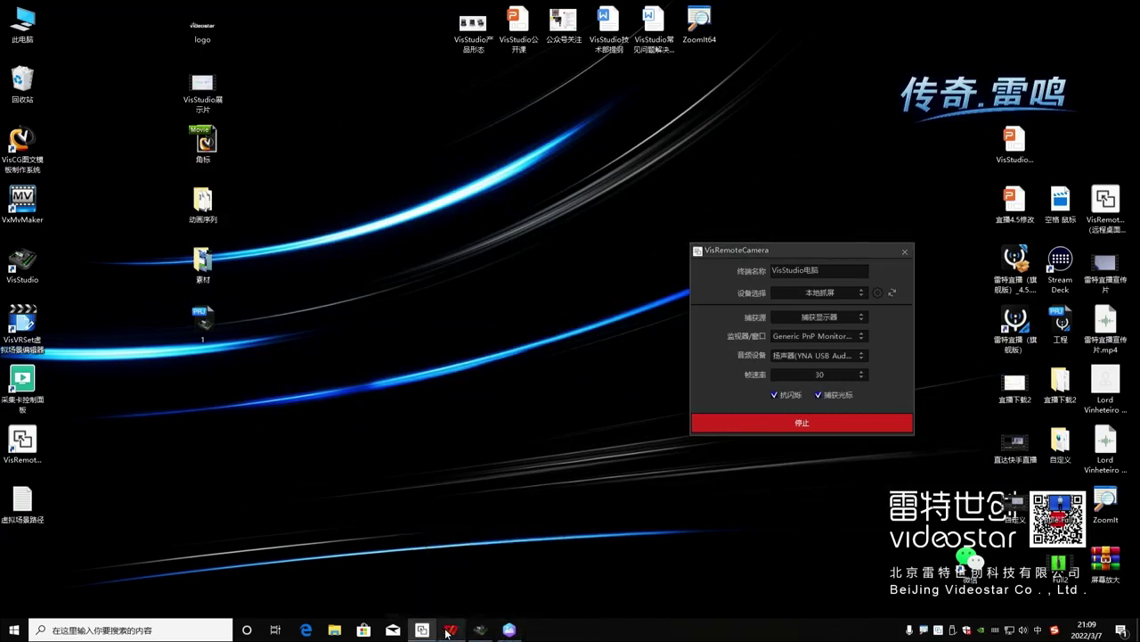
{"action": "left_click_drag", "start_coordinate": [240, 417], "coordinate": [571, 417]}
{"action": "left_click", "coordinate": [333, 417]}
{"action": "left_click_drag", "start_coordinate": [240, 443], "coordinate": [461, 443]}
{"action": "left_click", "coordinate": [362, 444]}
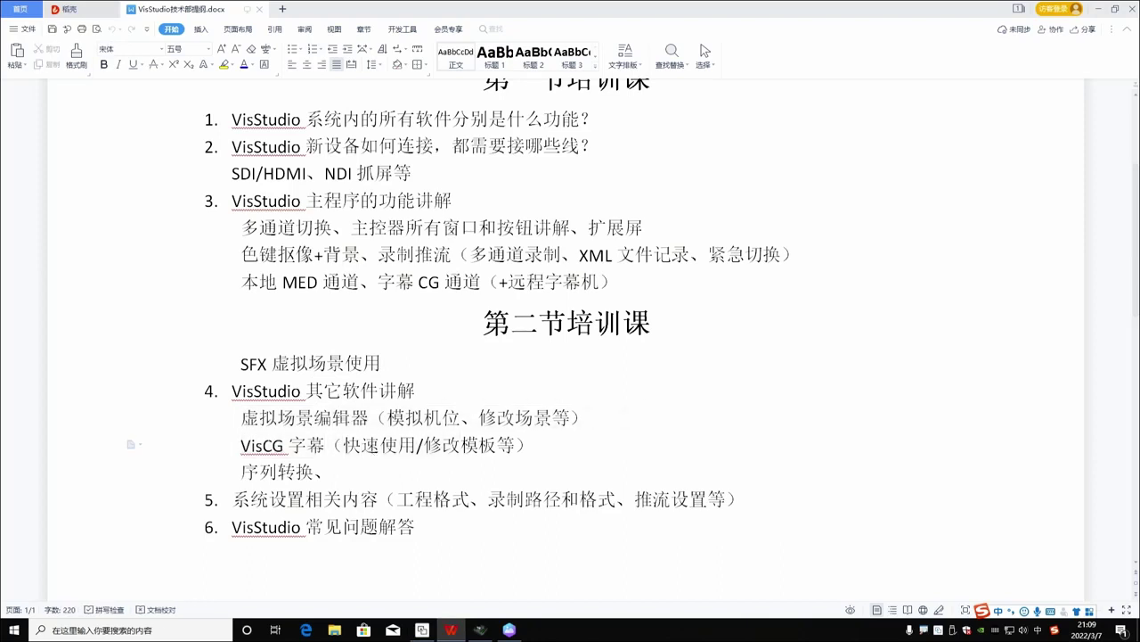
{"action": "left_click_drag", "start_coordinate": [241, 444], "coordinate": [524, 444]}
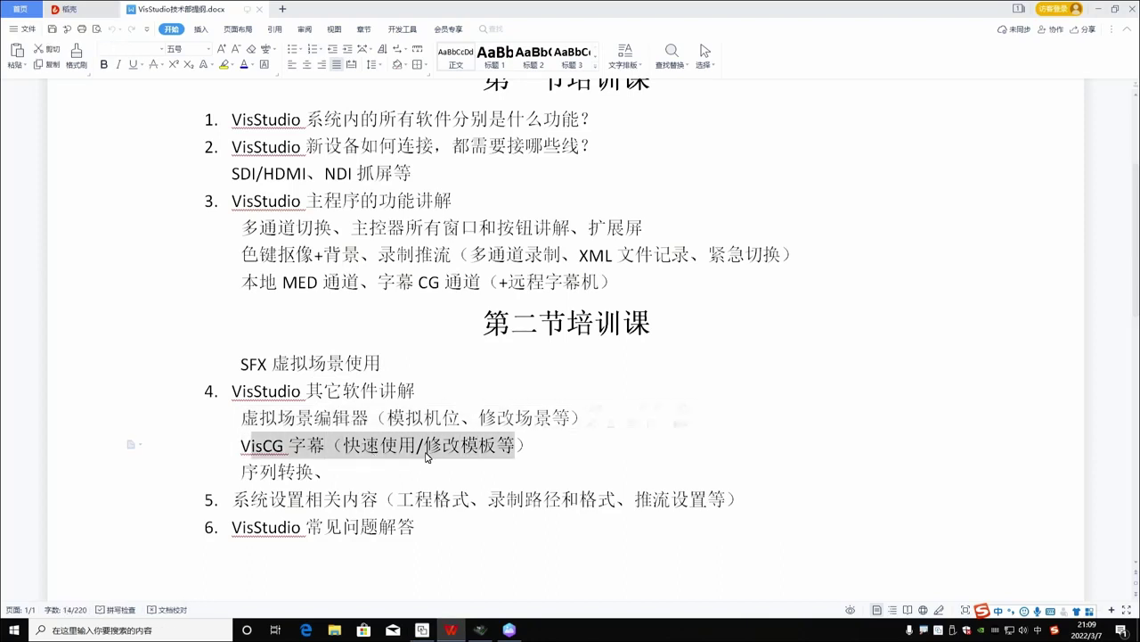
{"action": "left_click", "coordinate": [419, 444]}
Switch back to VisStudio and remove the 003_Blue1 and 003_Blue2 templates from the CG1 template list.
{"action": "left_click", "coordinate": [1098, 9]}
{"action": "left_click", "coordinate": [480, 629]}
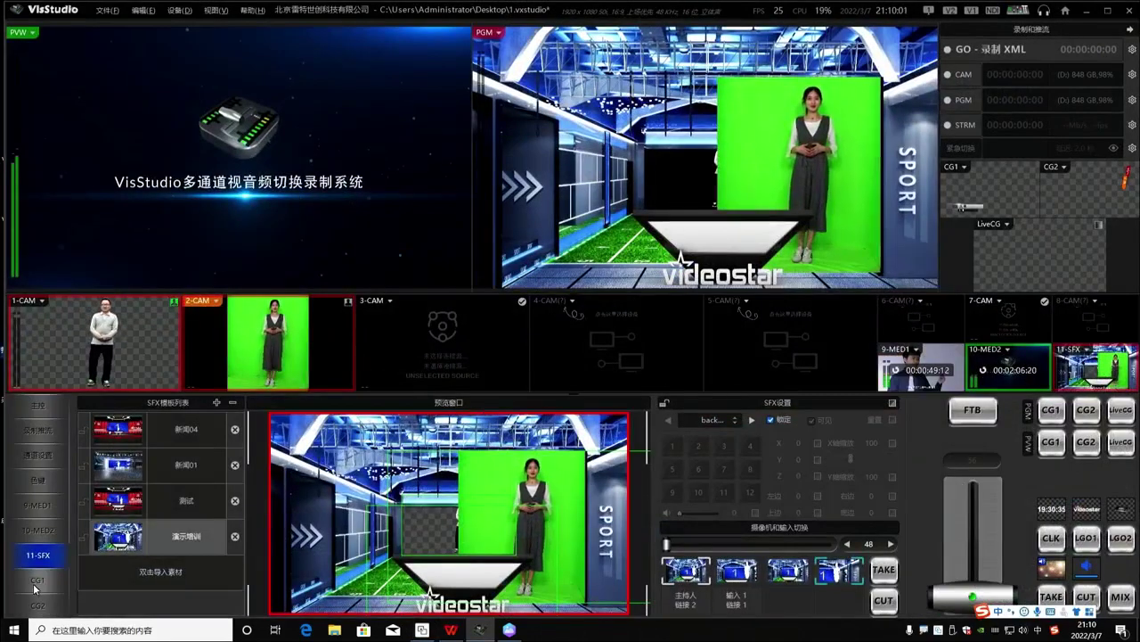
{"action": "left_click", "coordinate": [37, 580]}
{"action": "left_click", "coordinate": [38, 605]}
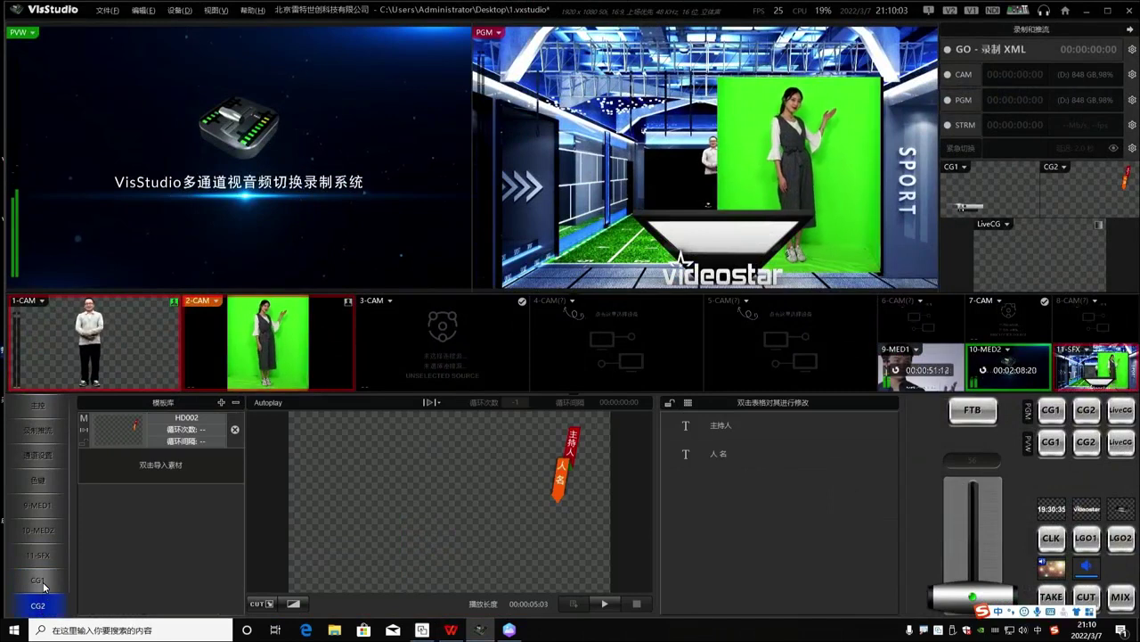
{"action": "left_click", "coordinate": [38, 580]}
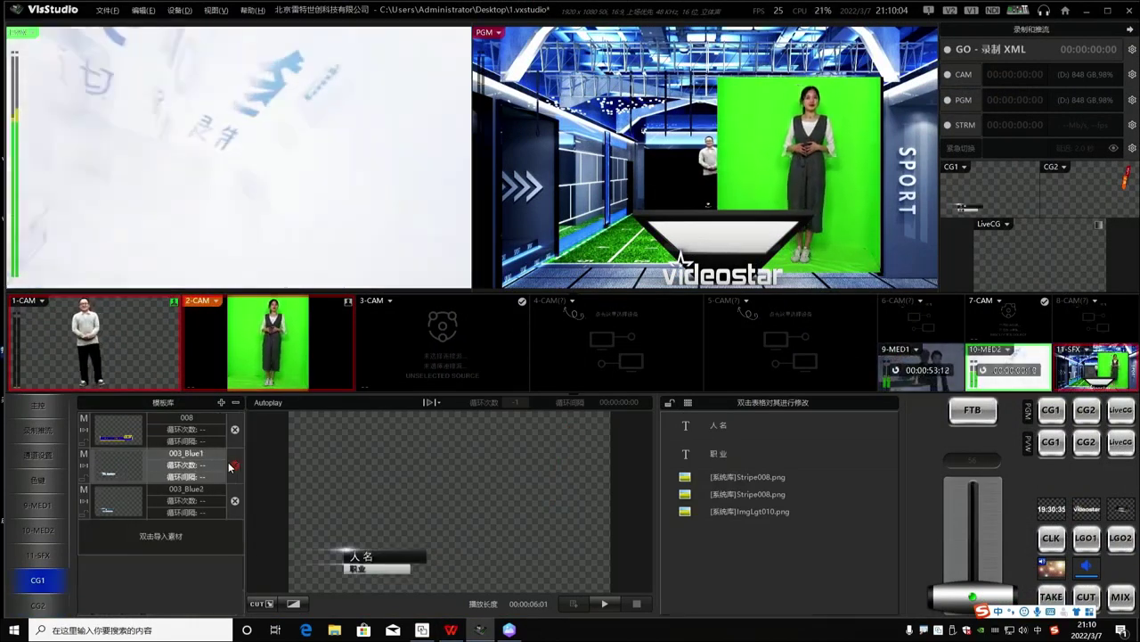
{"action": "left_click", "coordinate": [235, 464]}
{"action": "left_click", "coordinate": [234, 464]}
Add the HD004 template from the 人名静态模板 category of the CG template library to the CG1 list.
{"action": "double_click", "coordinate": [216, 495]}
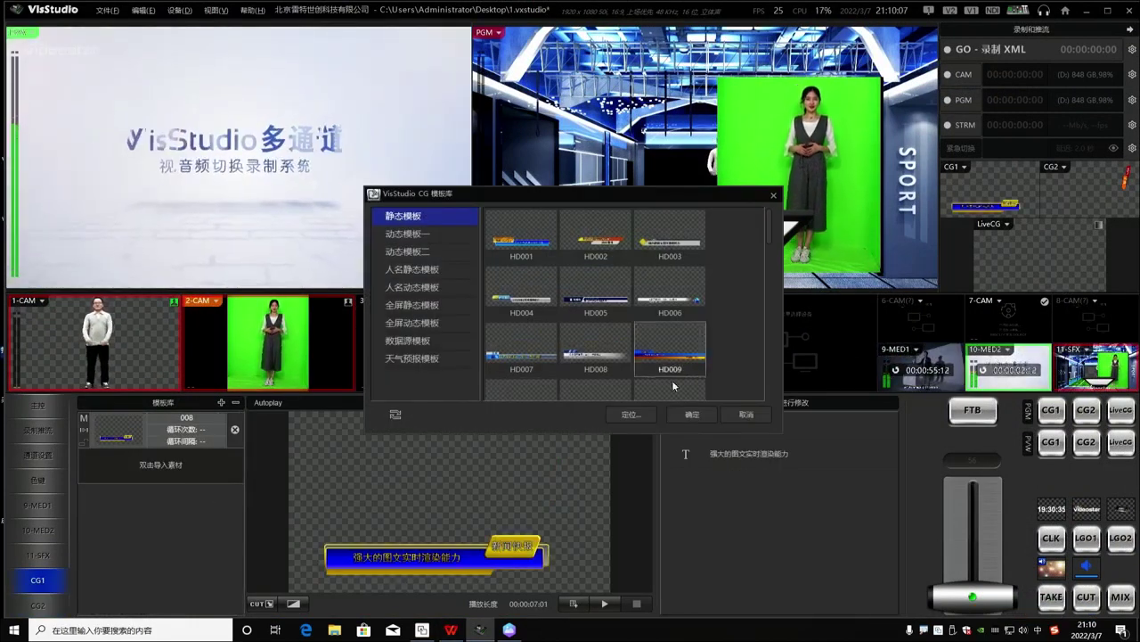
{"action": "left_click", "coordinate": [746, 415]}
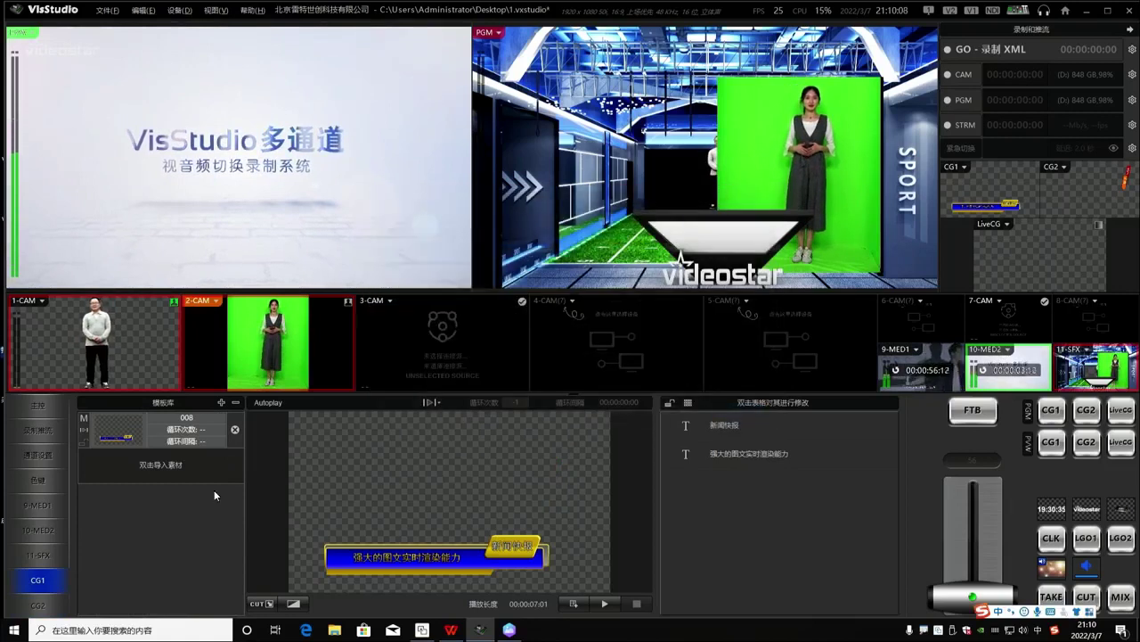
{"action": "double_click", "coordinate": [164, 531]}
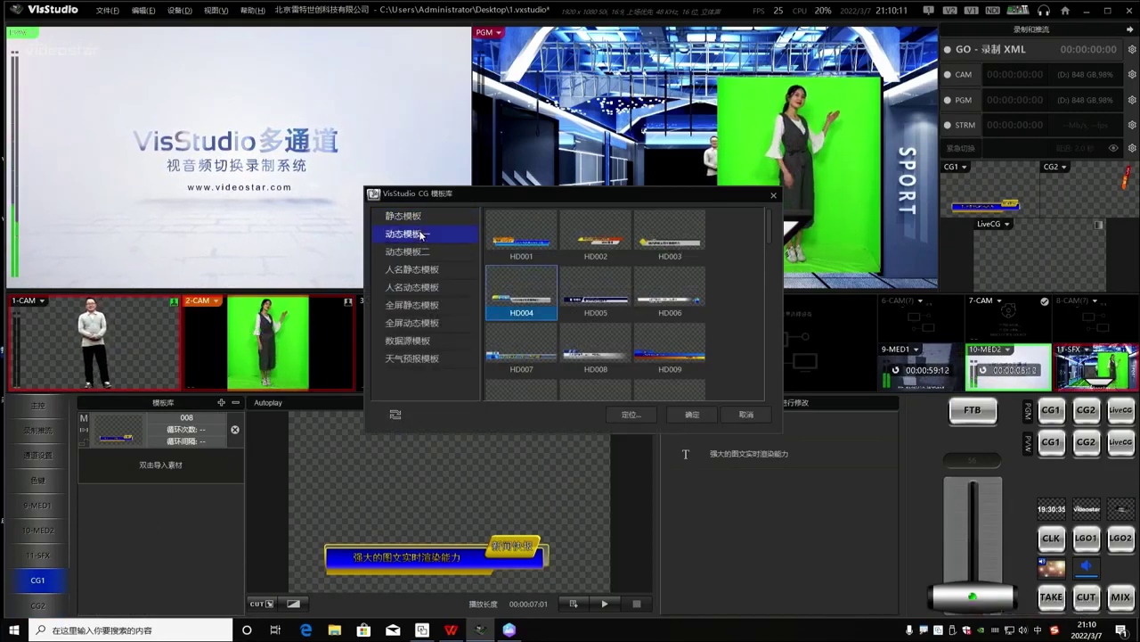
{"action": "left_click", "coordinate": [411, 270]}
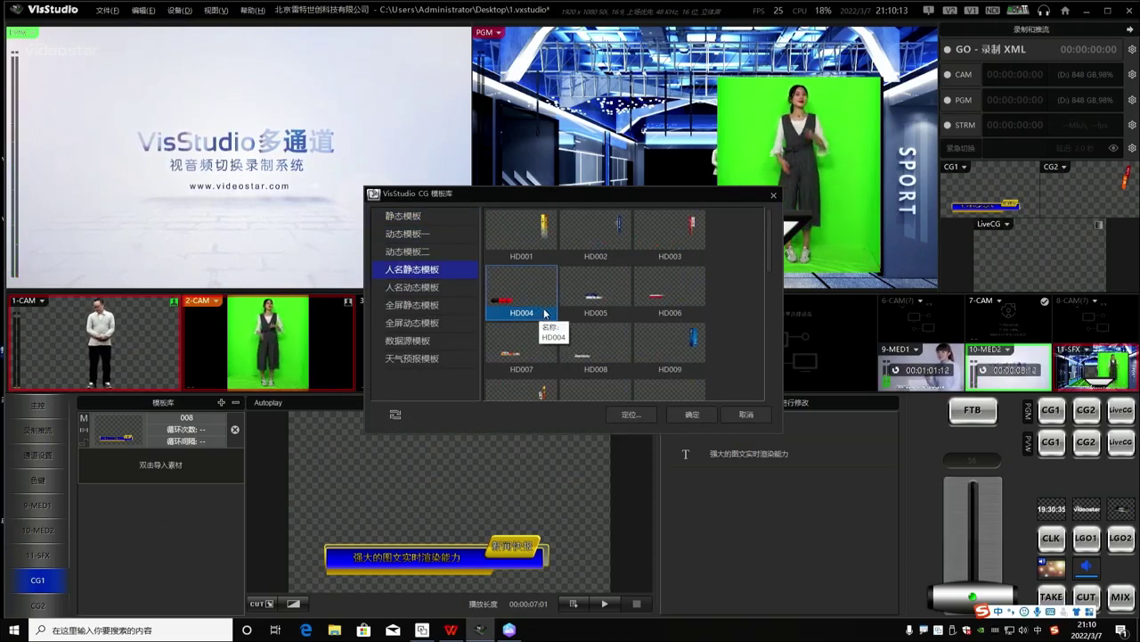
{"action": "double_click", "coordinate": [522, 302]}
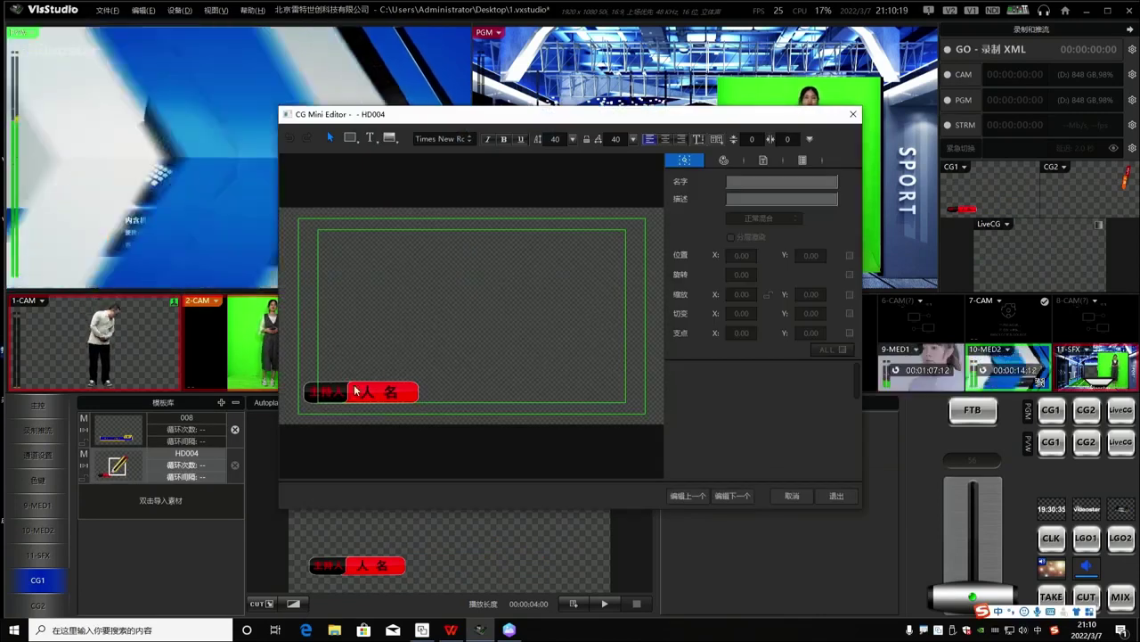
Examine the editable text fields and selectable elements of HD004 in the CG Mini Editor, and close the editor.
{"action": "left_click", "coordinate": [354, 390]}
{"action": "left_click", "coordinate": [763, 159]}
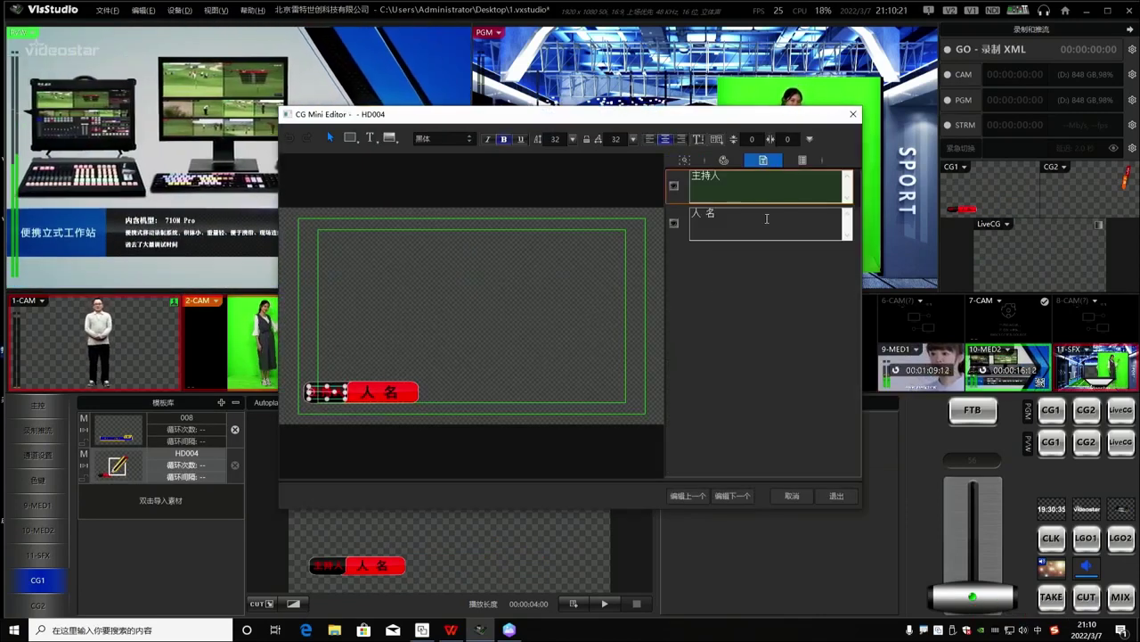
{"action": "left_click", "coordinate": [767, 219]}
{"action": "left_click", "coordinate": [740, 184]}
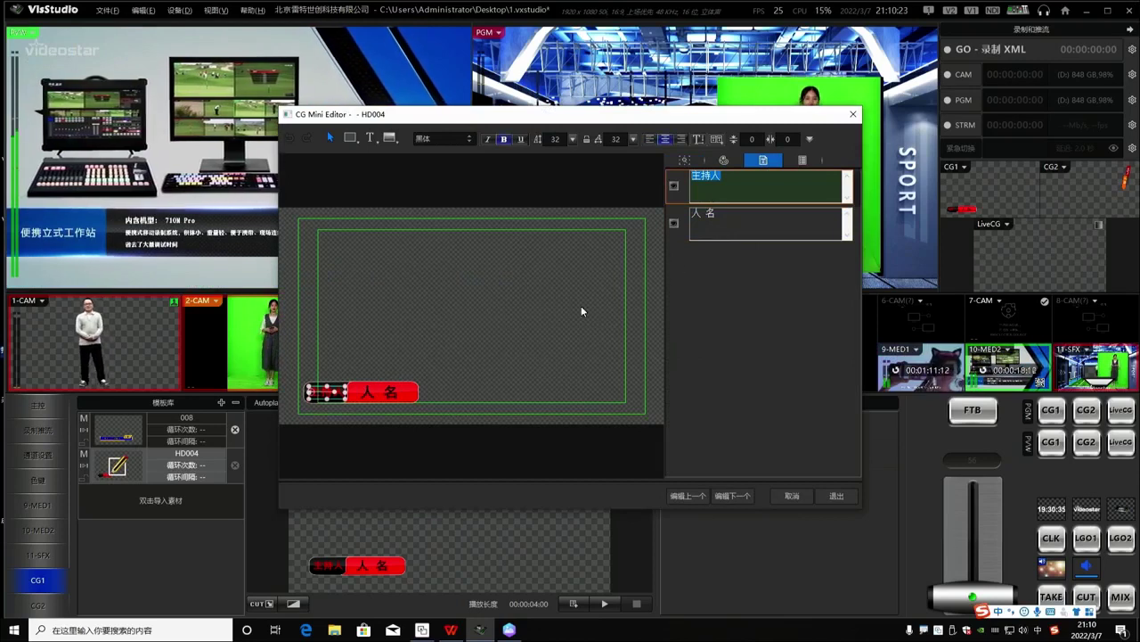
{"action": "left_click_drag", "start_coordinate": [509, 313], "coordinate": [301, 471]}
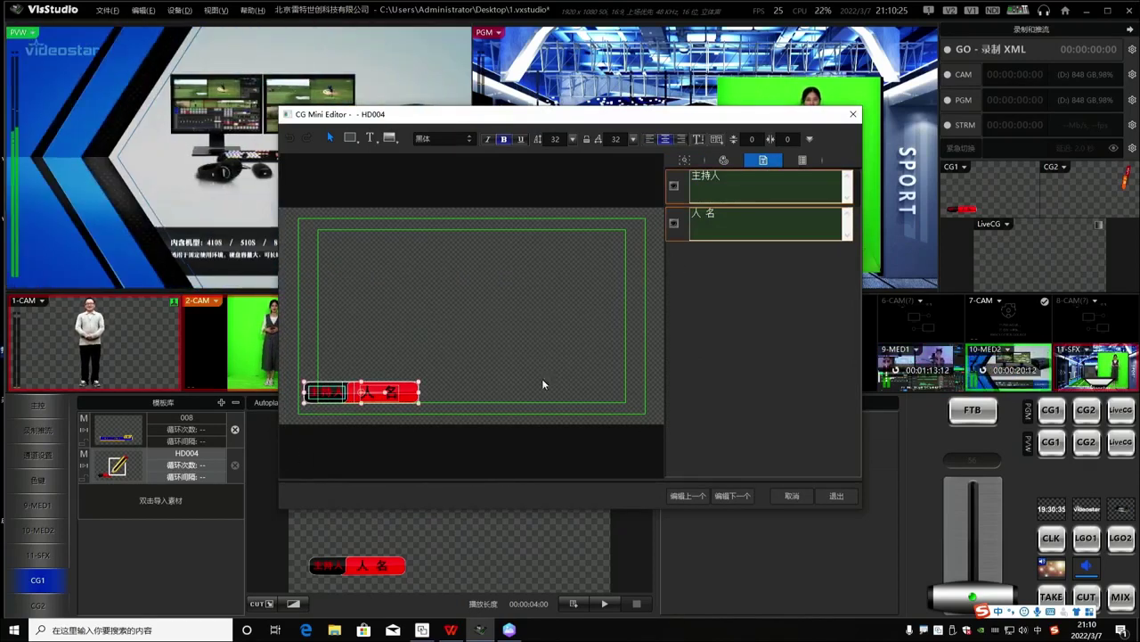
{"action": "left_click", "coordinate": [855, 114]}
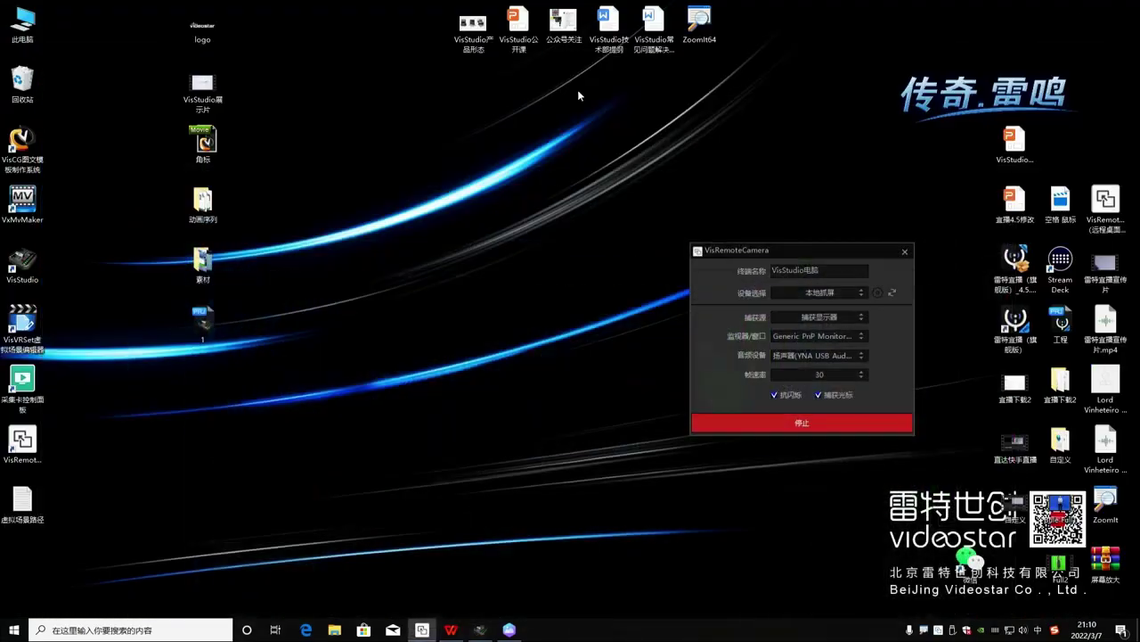
Return to VisStudio and exit it without saving the project changes.
{"action": "left_click", "coordinate": [480, 629]}
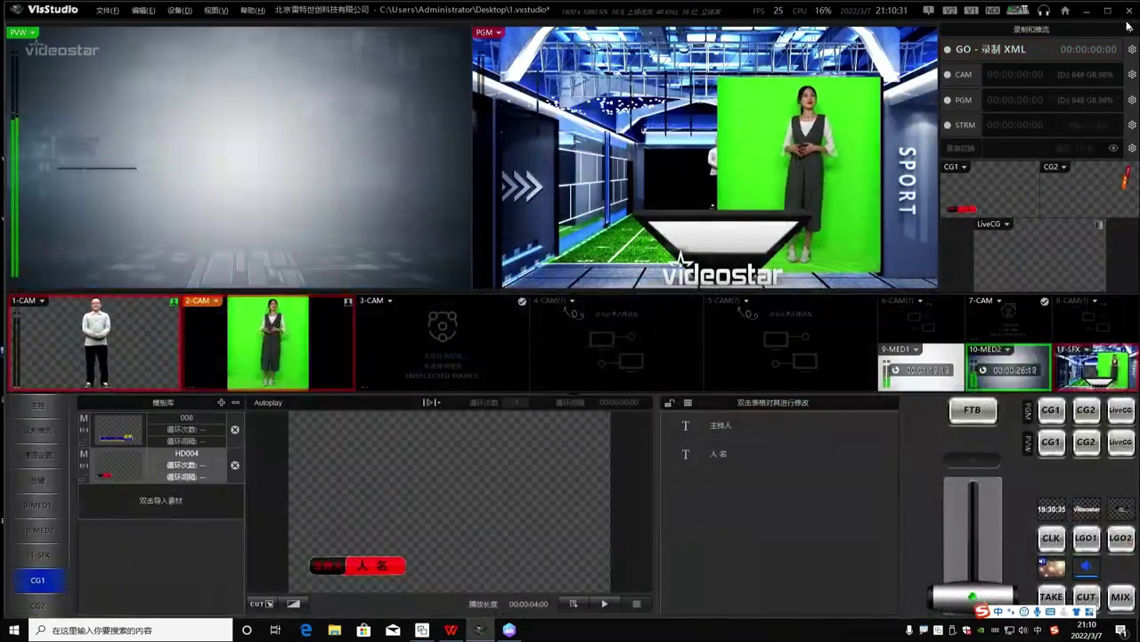
{"action": "left_click", "coordinate": [1129, 10]}
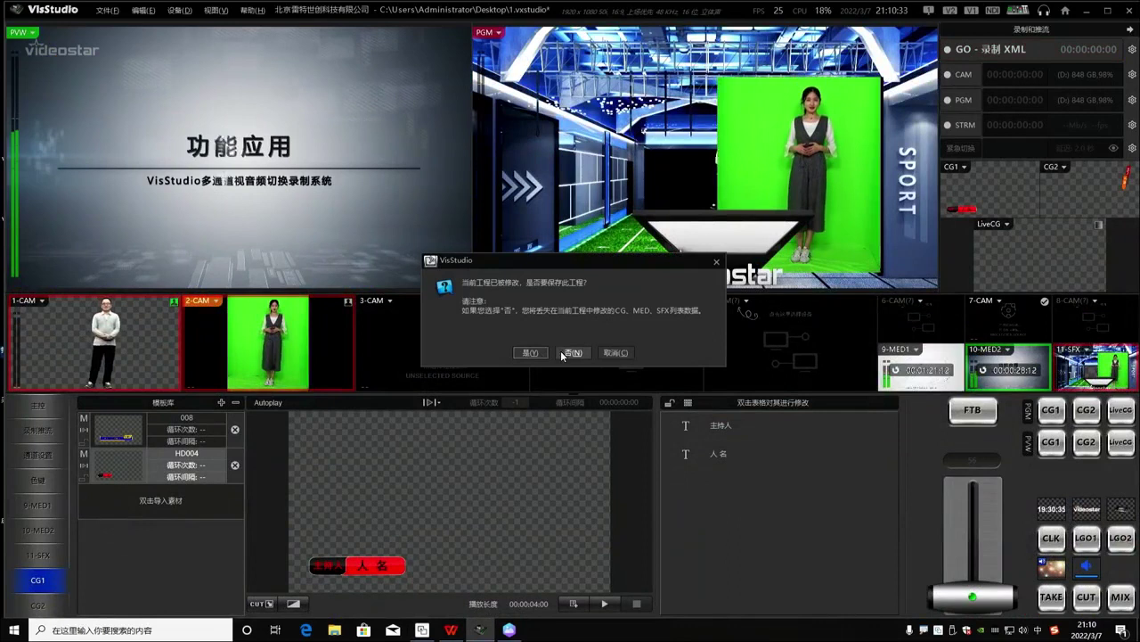
{"action": "left_click", "coordinate": [575, 353]}
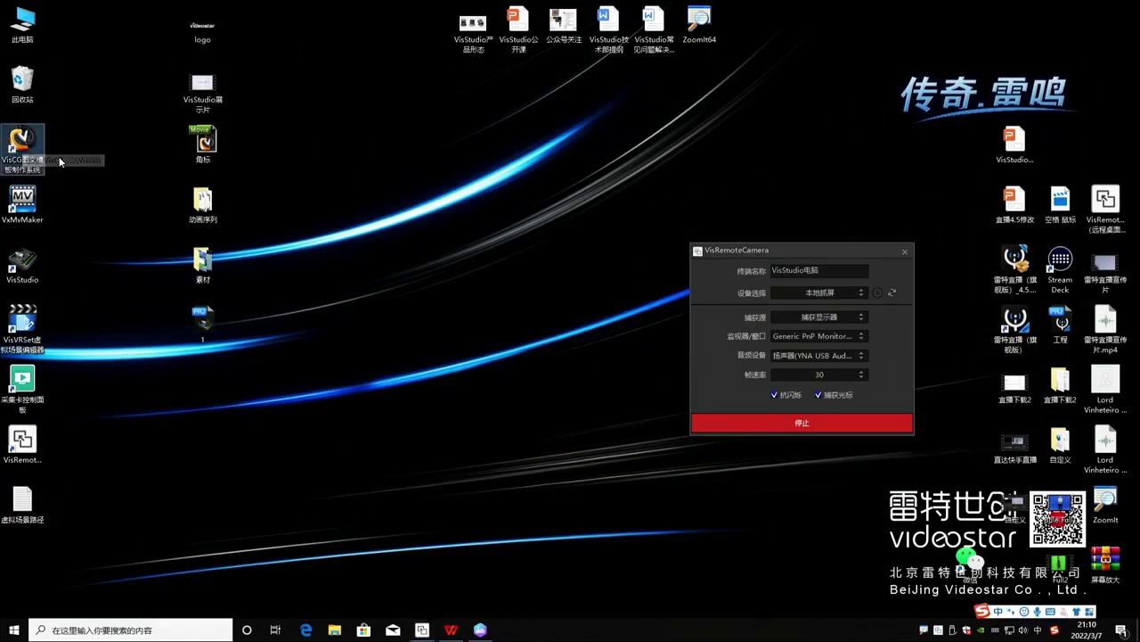
Launch VisCG, create a new project in HD 1920x1080 50i 16:9 format and maximize the editor window.
{"action": "left_click", "coordinate": [29, 141]}
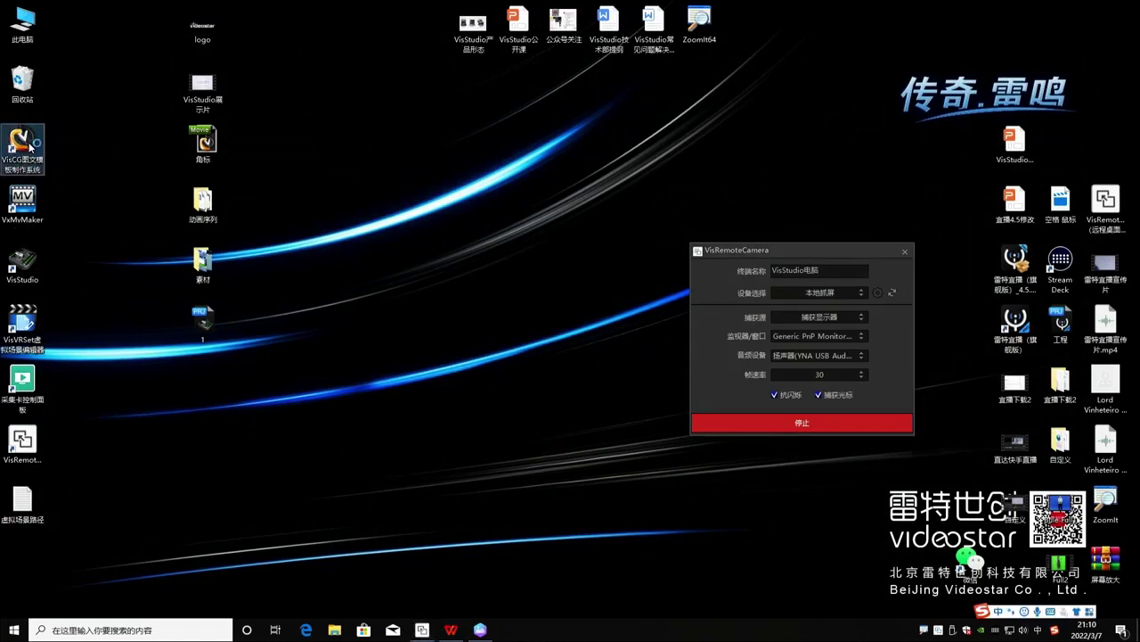
{"action": "double_click", "coordinate": [29, 141]}
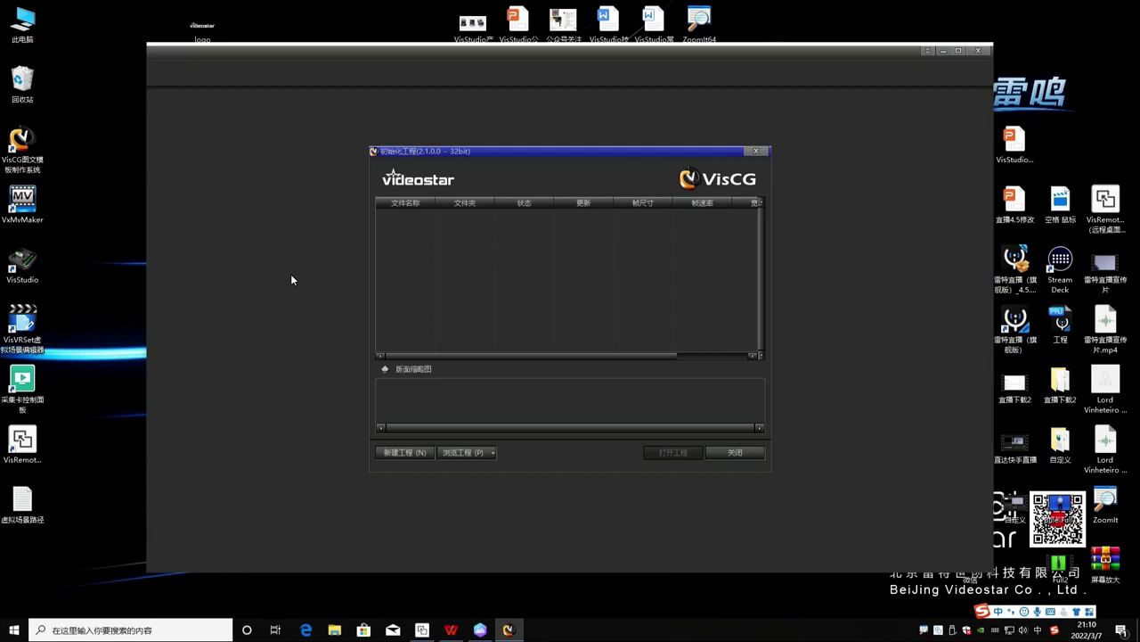
{"action": "left_click", "coordinate": [405, 452]}
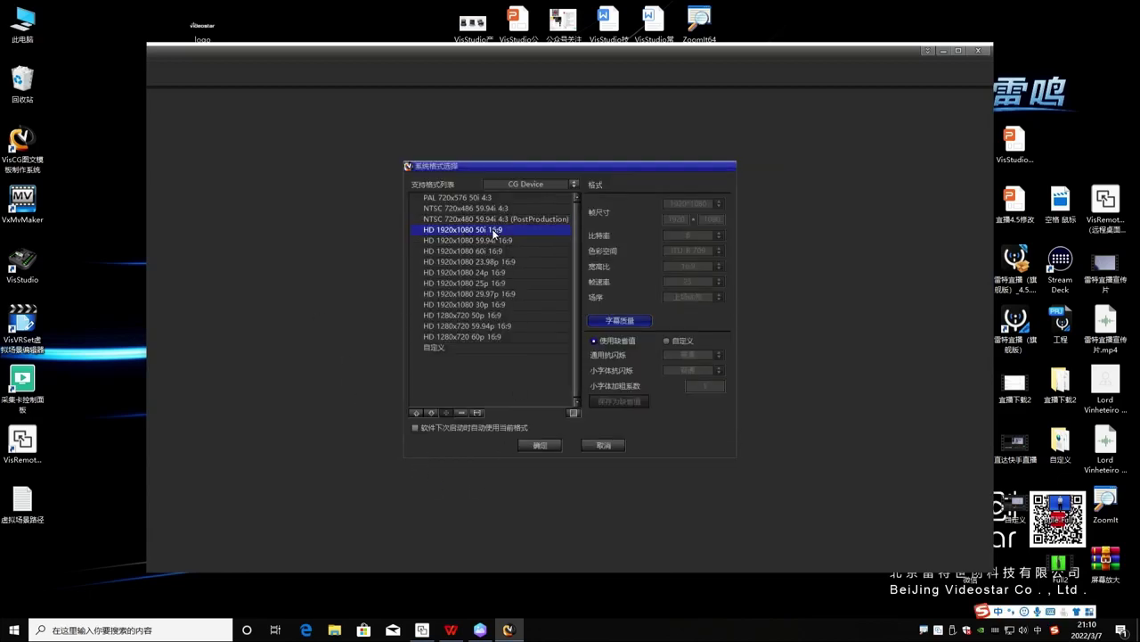
{"action": "left_click", "coordinate": [544, 445]}
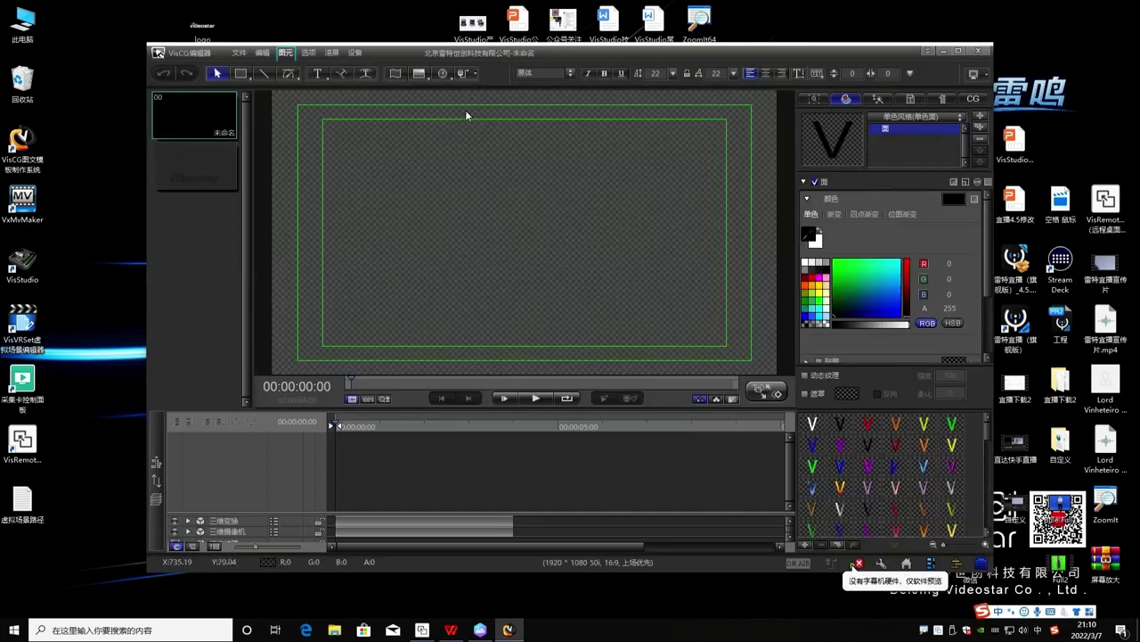
{"action": "double_click", "coordinate": [484, 55]}
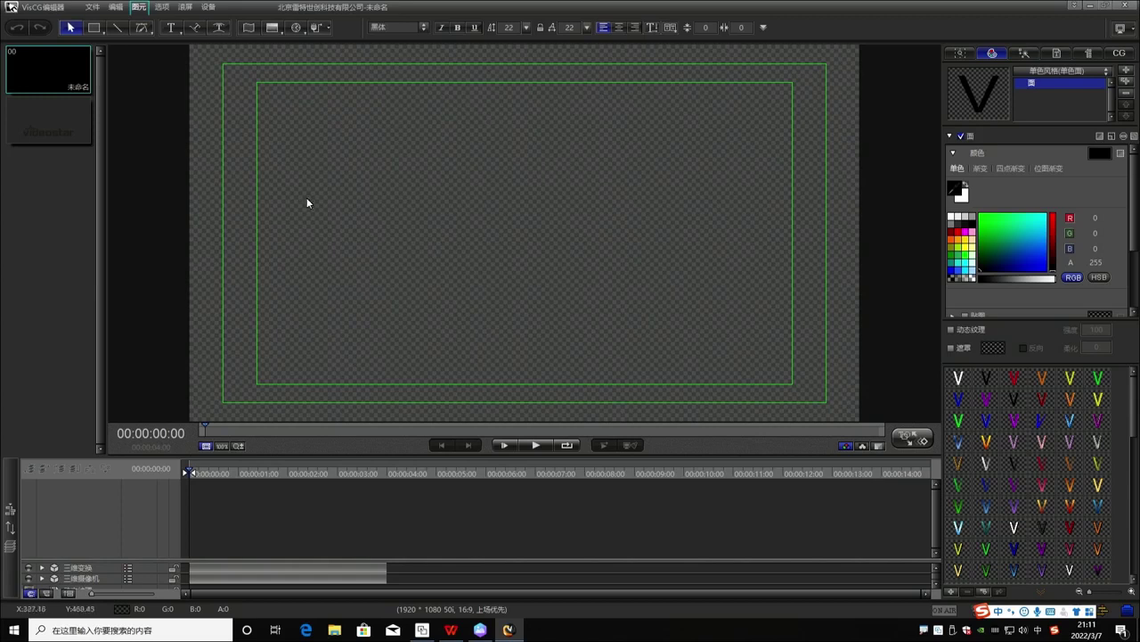
Show the template library in place of the timeline and browse the 静态模板 layouts.
{"action": "left_click", "coordinate": [10, 526]}
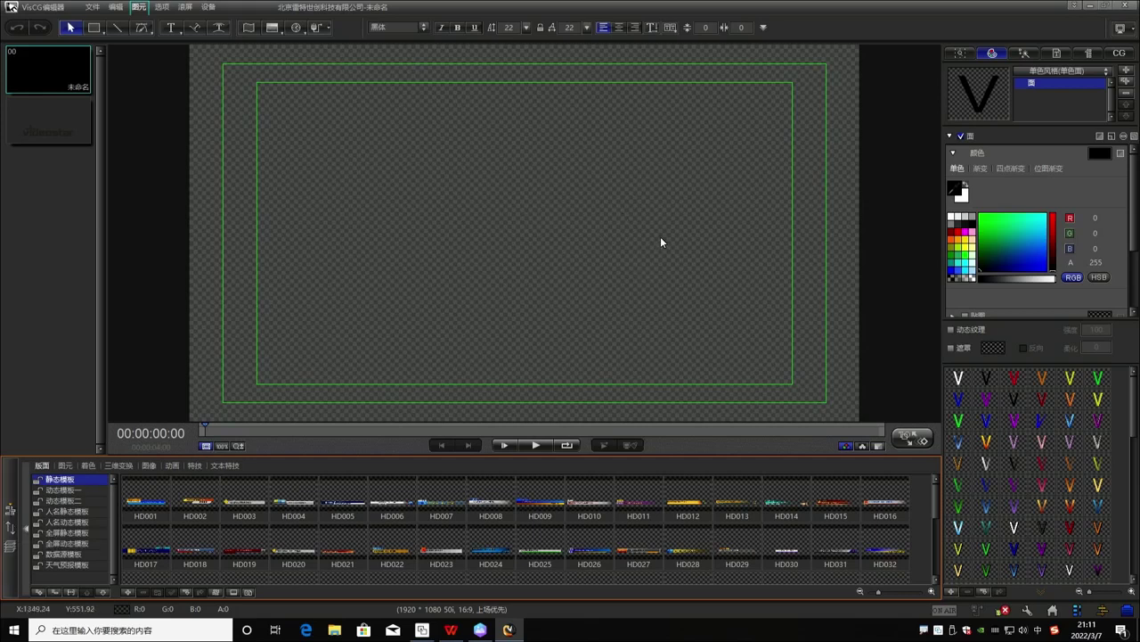
{"action": "left_click", "coordinate": [9, 527]}
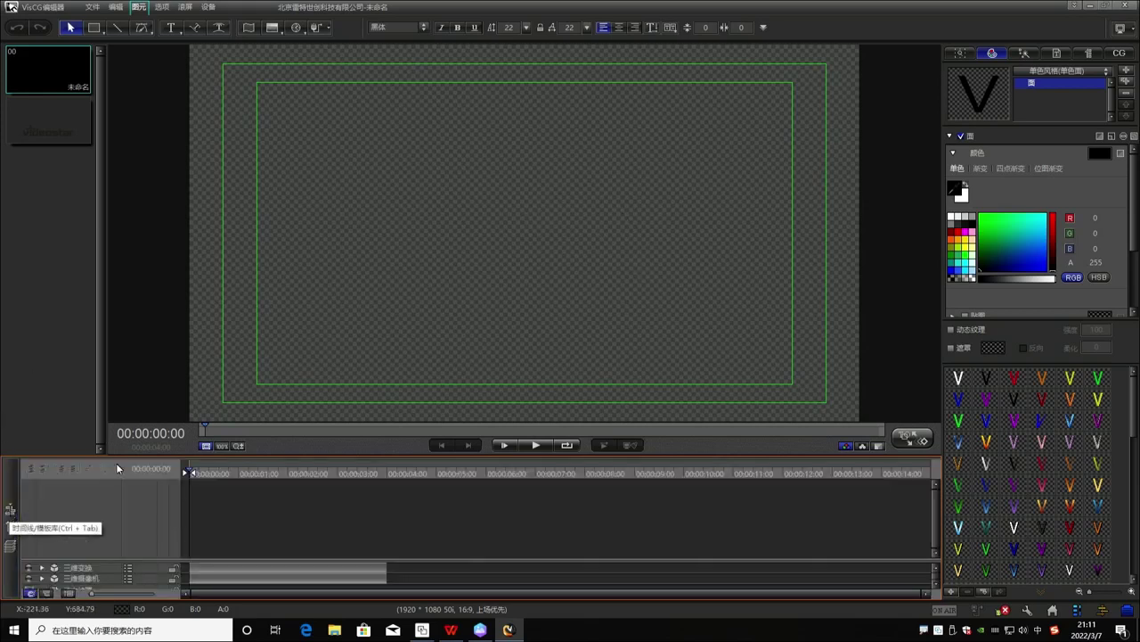
{"action": "left_click", "coordinate": [10, 508]}
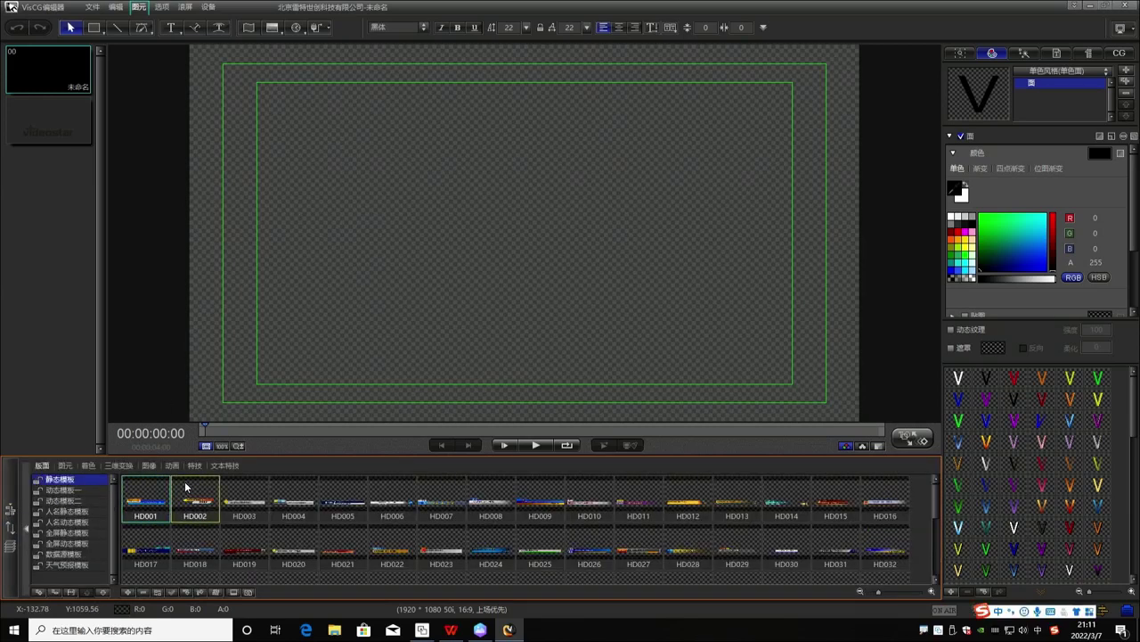
{"action": "scroll", "coordinate": [191, 490], "scroll_direction": "down", "scroll_amount": 5}
{"action": "scroll", "coordinate": [225, 493], "scroll_direction": "up", "scroll_amount": 5}
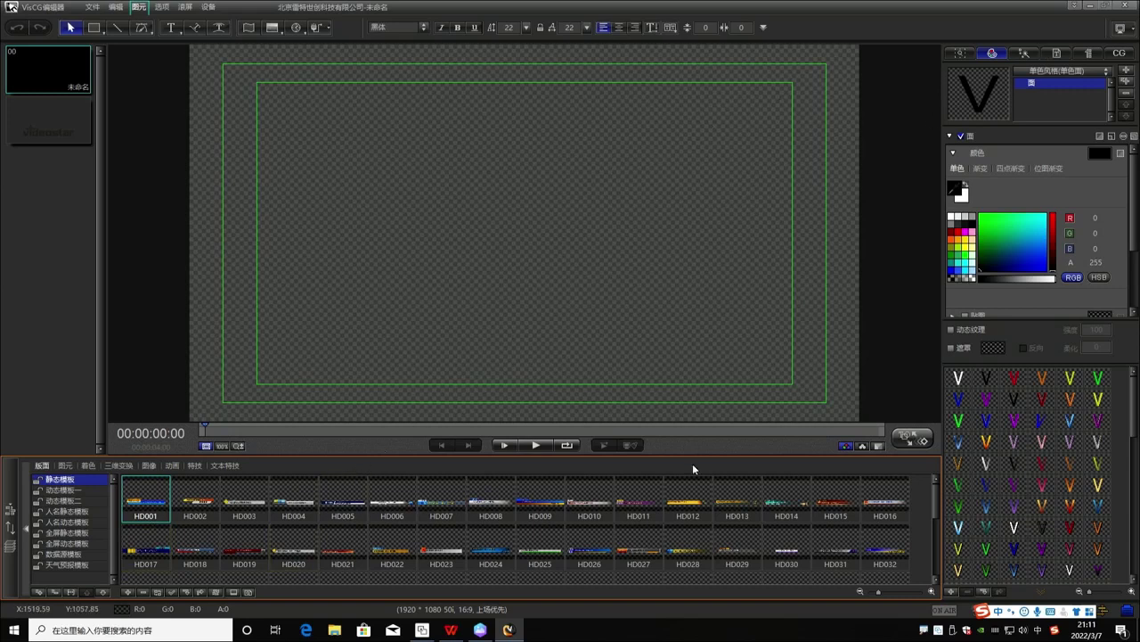
Export the HD012 static template to the Desktop and minimize the editor to reveal the exported file.
{"action": "right_click", "coordinate": [704, 498]}
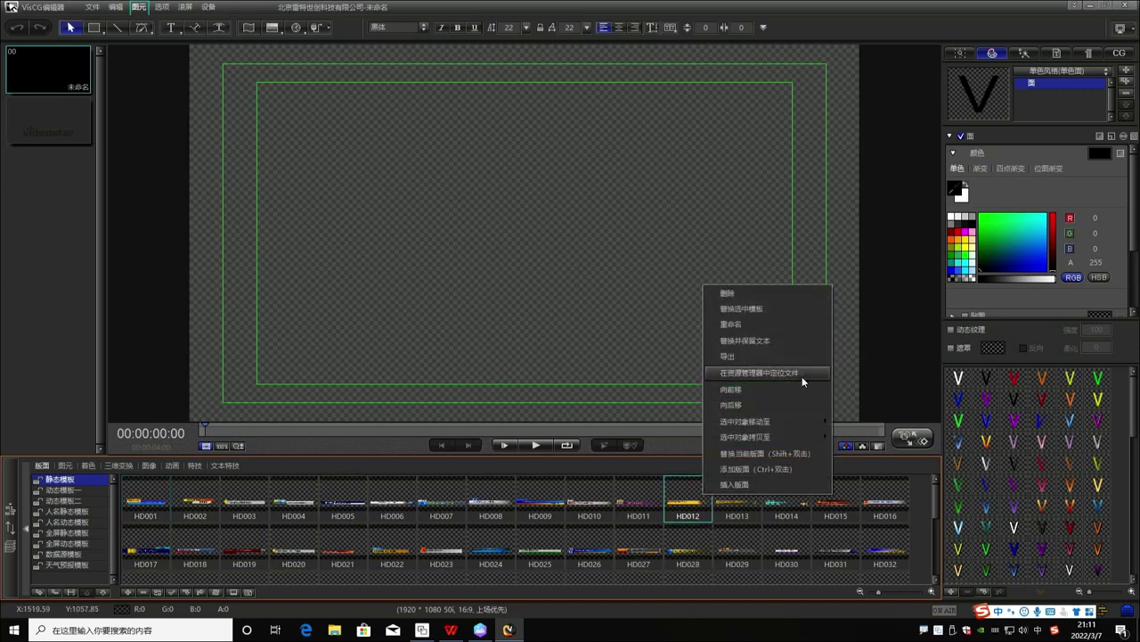
{"action": "left_click", "coordinate": [802, 374]}
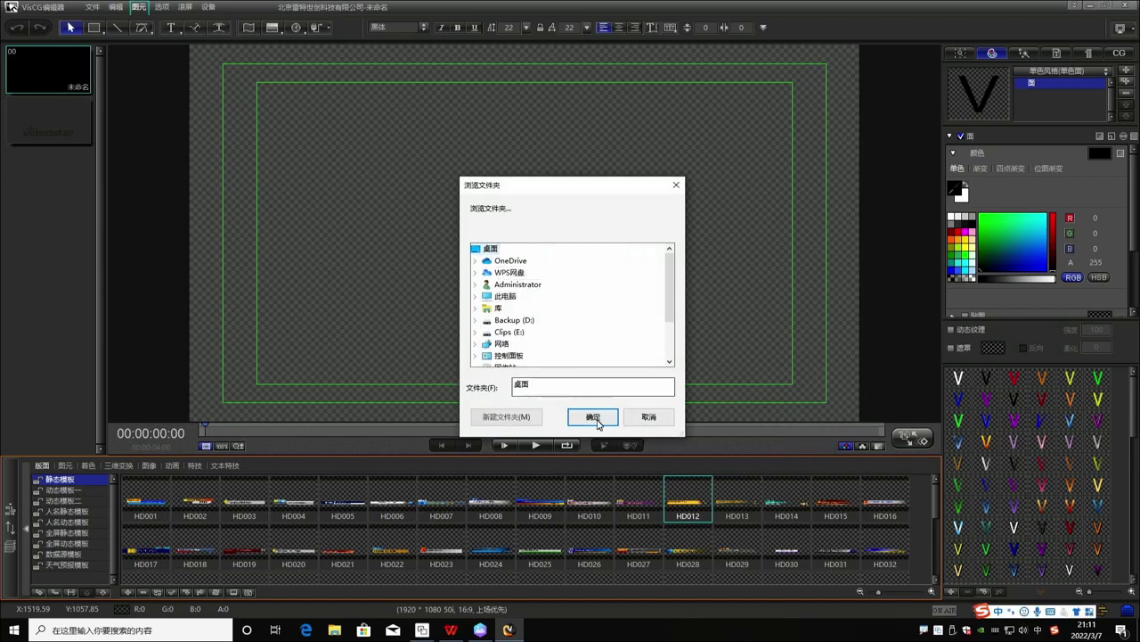
{"action": "left_click", "coordinate": [594, 418]}
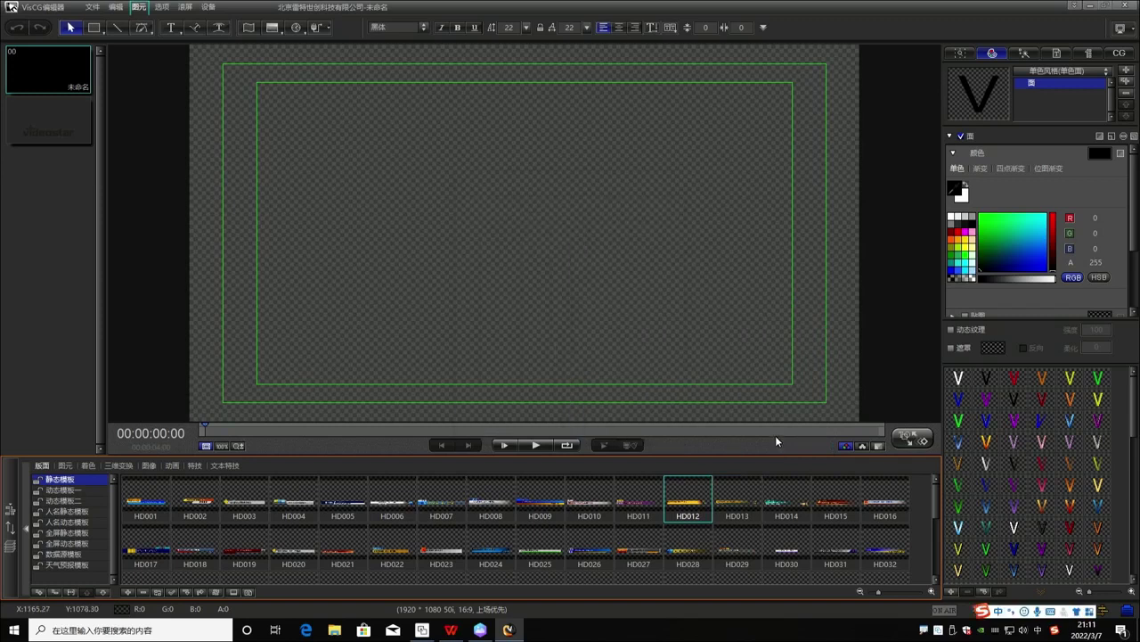
{"action": "left_click", "coordinate": [1091, 9]}
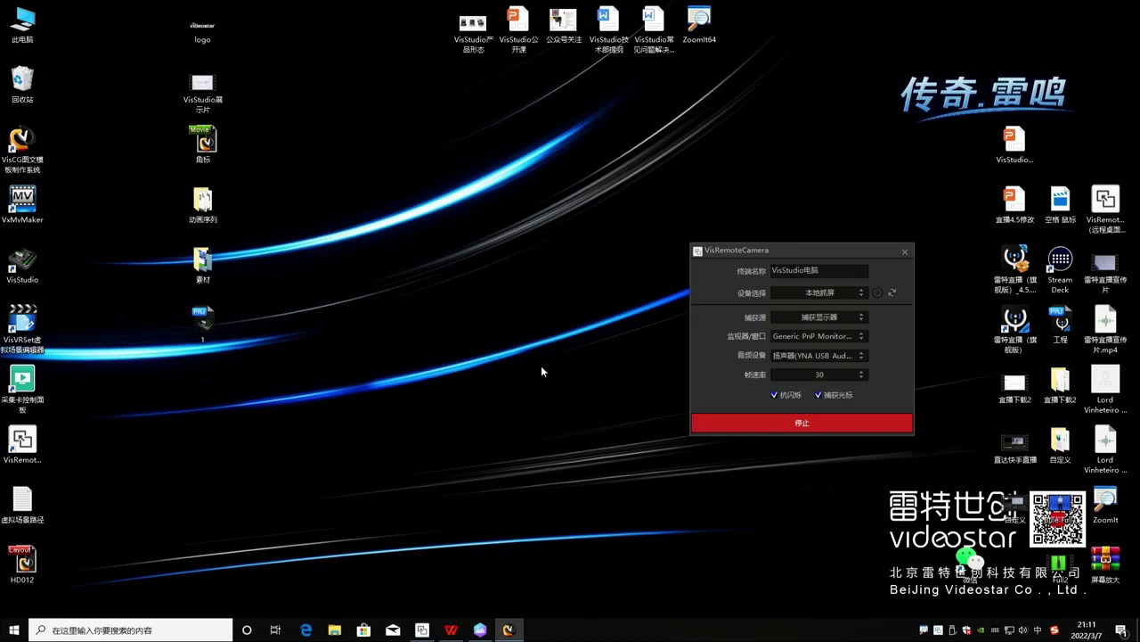
Show the timeline in place of the template library and import the exported HD012 template from the Desktop into the VisCG project.
{"action": "left_click_drag", "start_coordinate": [22, 563], "coordinate": [361, 281]}
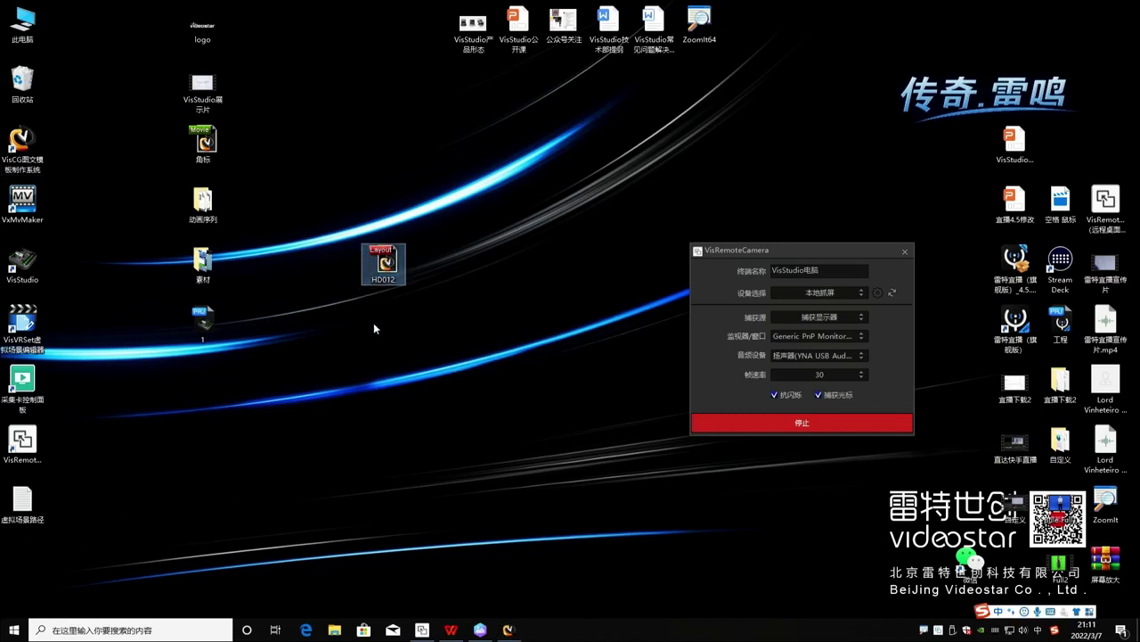
{"action": "left_click", "coordinate": [508, 629]}
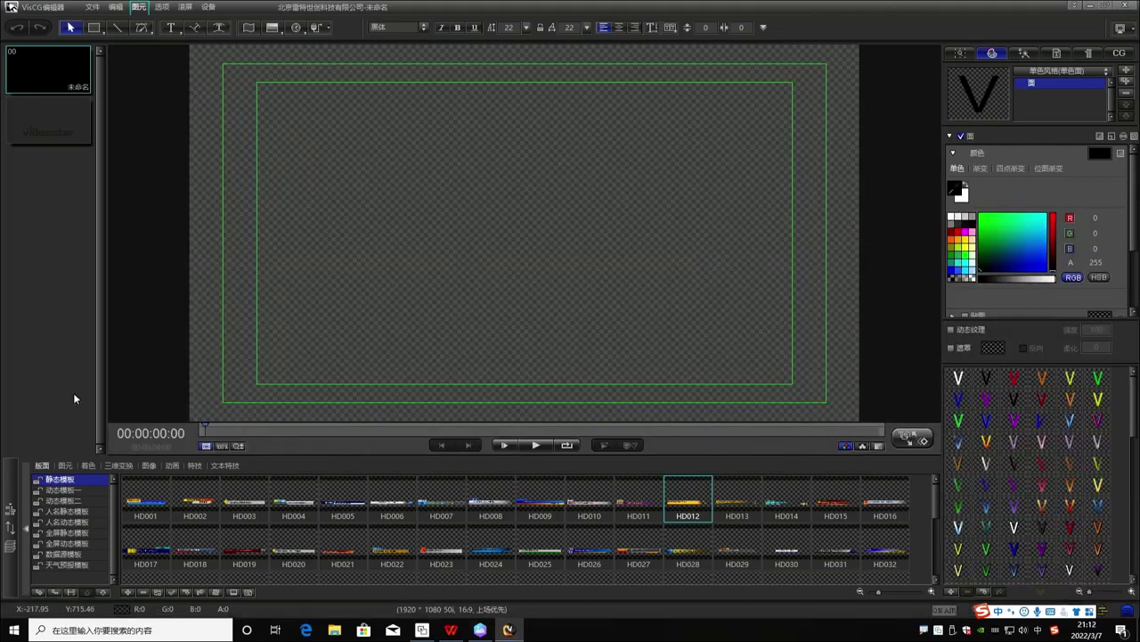
{"action": "left_click", "coordinate": [8, 512]}
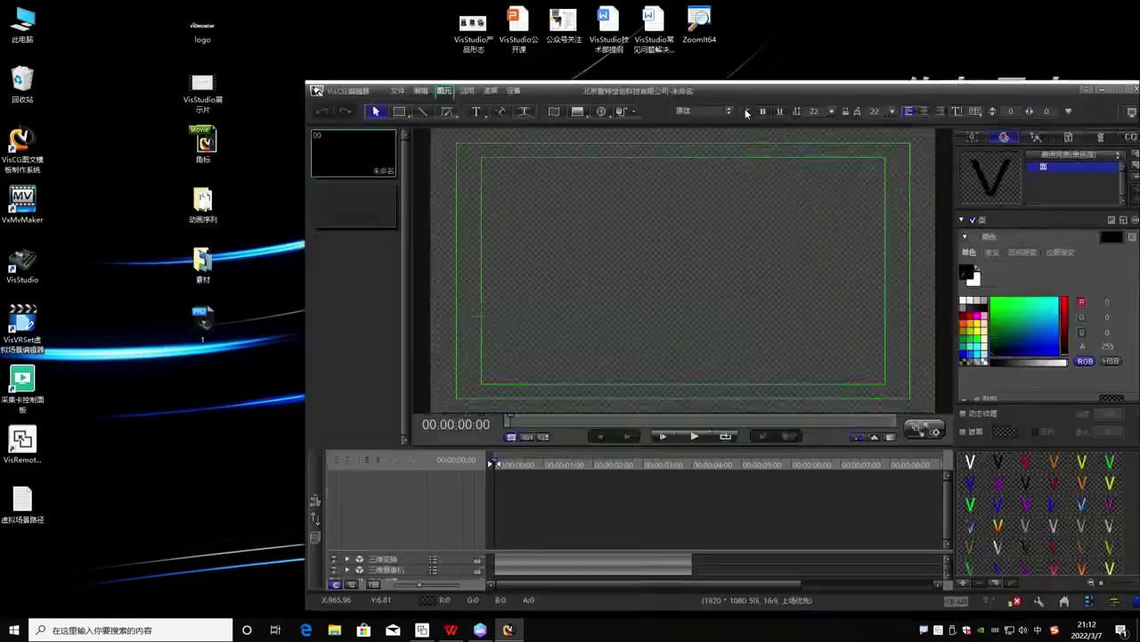
{"action": "double_click", "coordinate": [575, 10]}
{"action": "left_click_drag", "start_coordinate": [383, 264], "coordinate": [805, 316]}
{"action": "left_click_drag", "start_coordinate": [872, 146], "coordinate": [874, 91]}
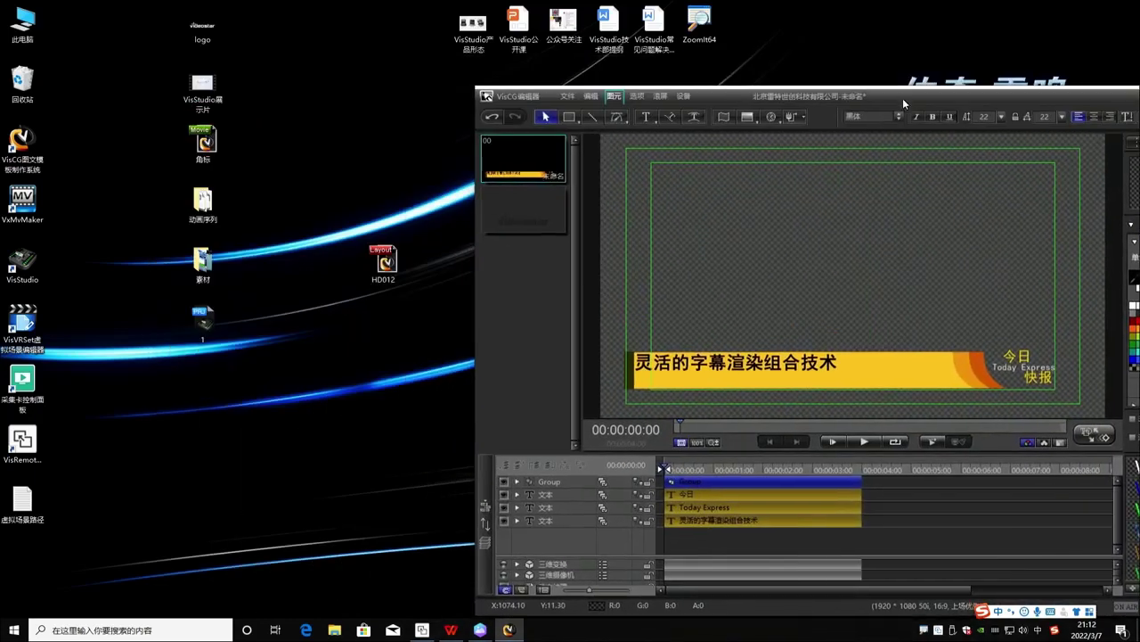
{"action": "mouse_move", "coordinate": [383, 266]}
{"action": "left_mouse_down"}
{"action": "mouse_move", "coordinate": [377, 252]}
{"action": "mouse_move", "coordinate": [383, 266]}
{"action": "left_mouse_up"}
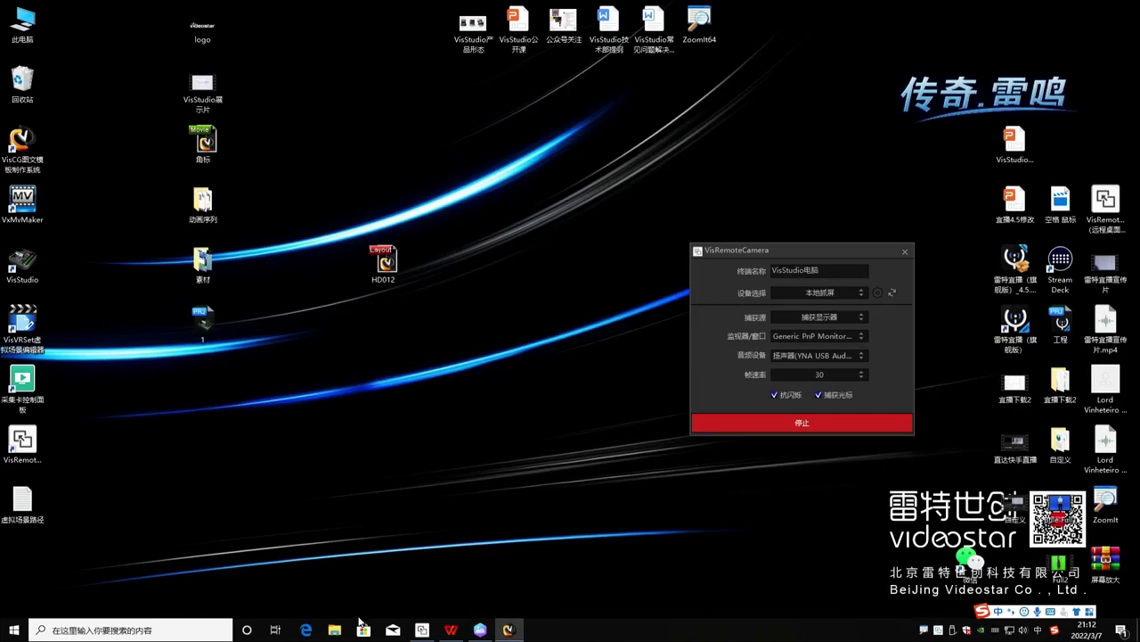
{"action": "left_click", "coordinate": [508, 630]}
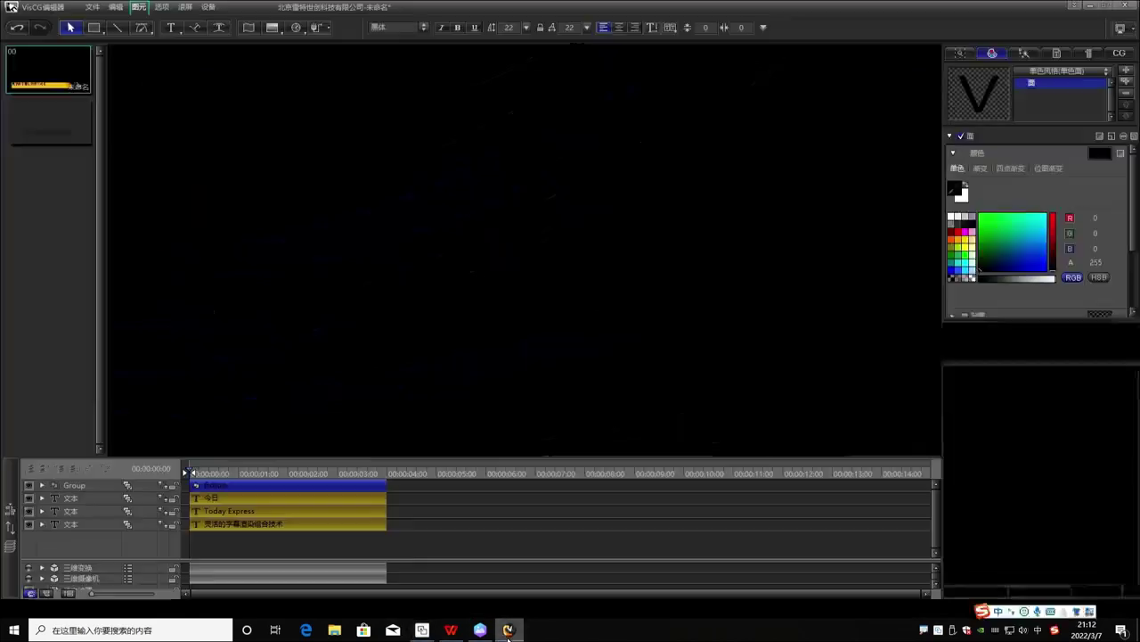
Expand the imported template's nested groups in the timeline down to their individual 图形 shapes.
{"action": "left_click", "coordinate": [331, 351]}
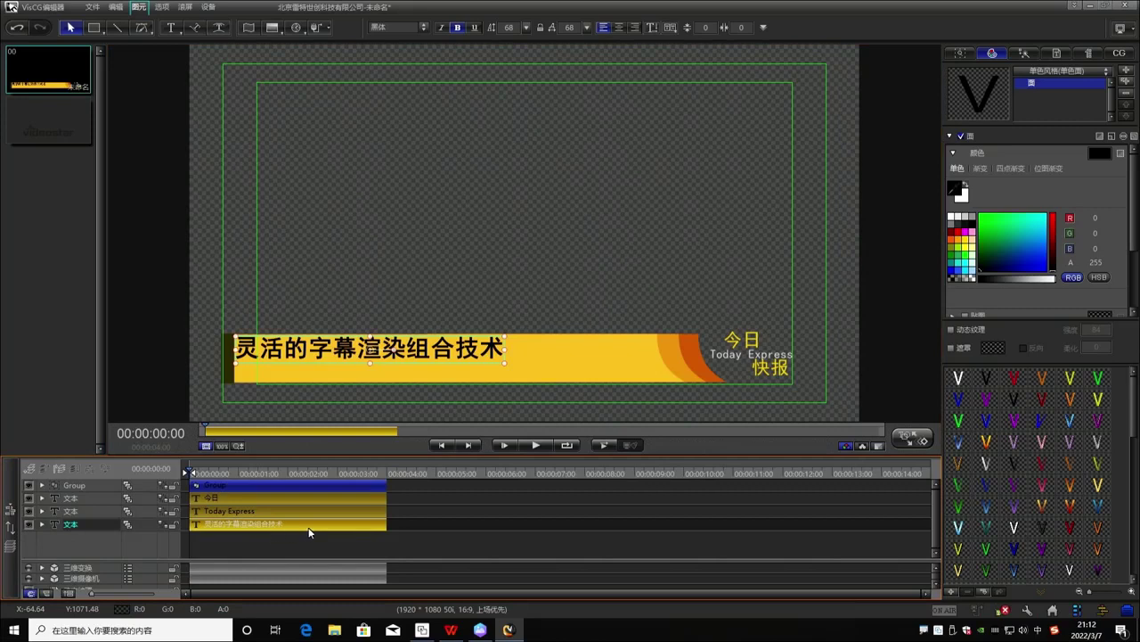
{"action": "left_click", "coordinate": [356, 483]}
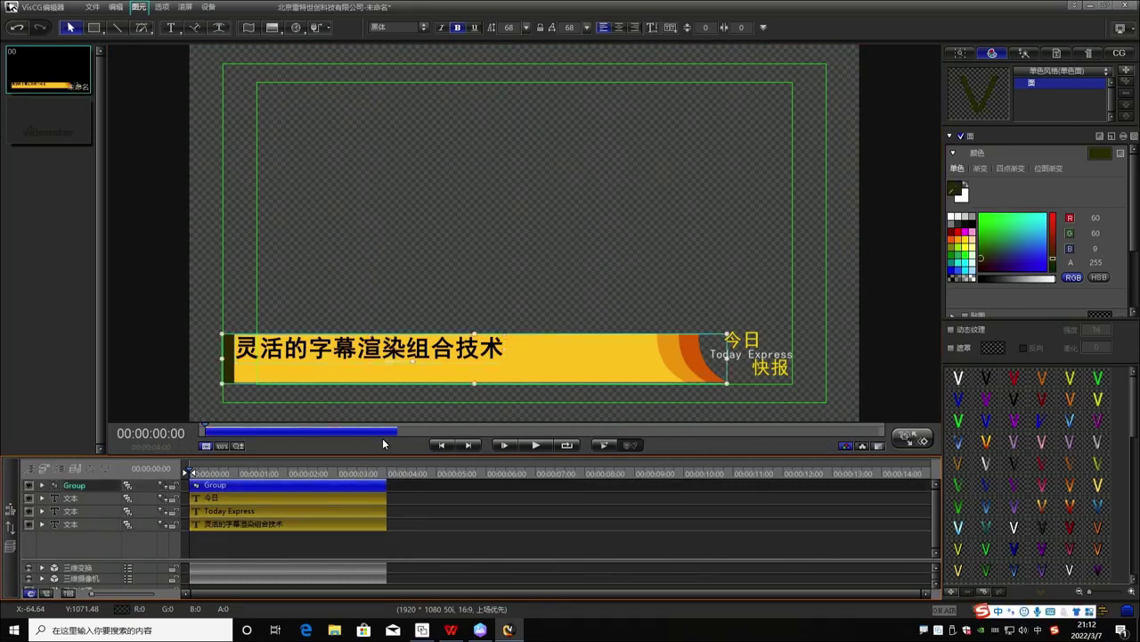
{"action": "double_click", "coordinate": [324, 486]}
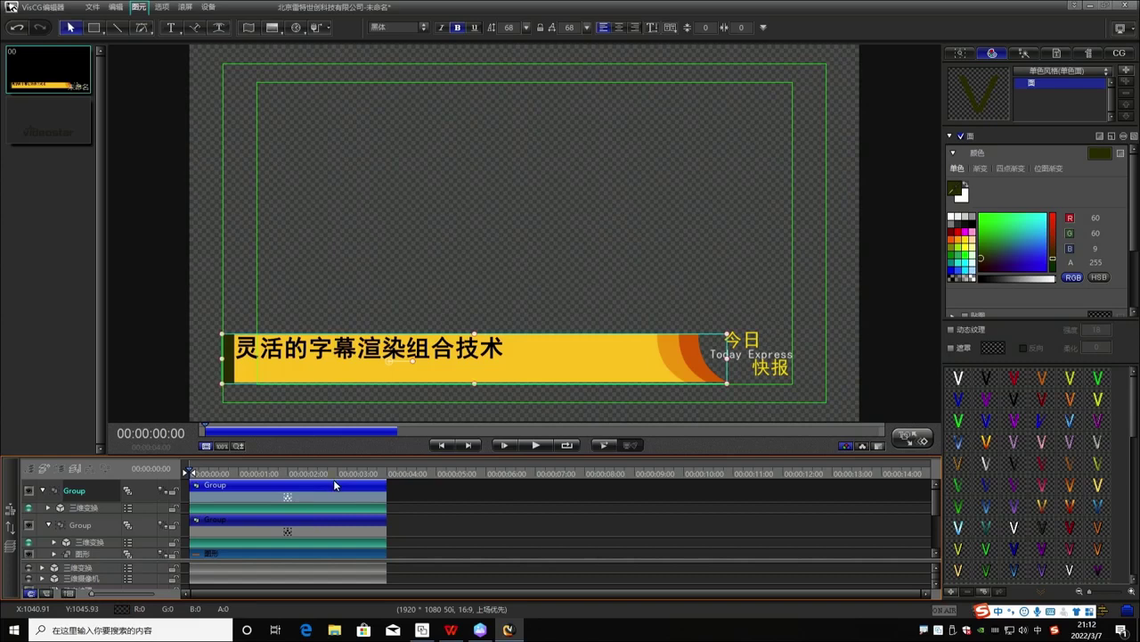
{"action": "left_click", "coordinate": [297, 528]}
{"action": "scroll", "coordinate": [297, 528], "scroll_direction": "down", "scroll_amount": 1}
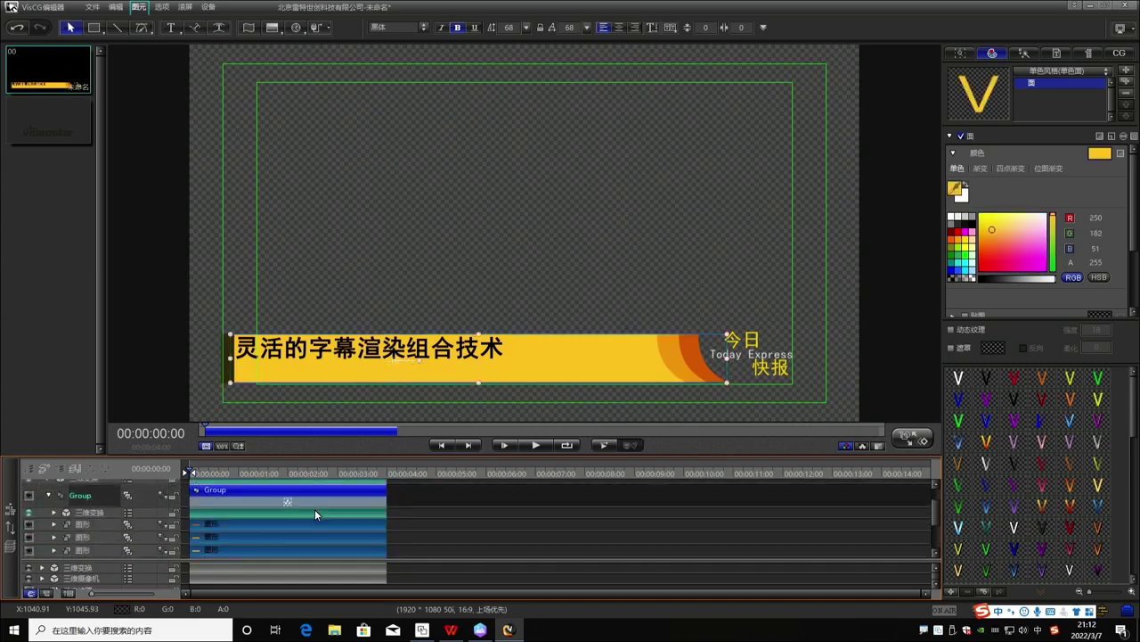
Check the three 图形 shapes in the inner group and recolor the main yellow bar to pink, RGB 250, 117, 189.
{"action": "left_click", "coordinate": [251, 525]}
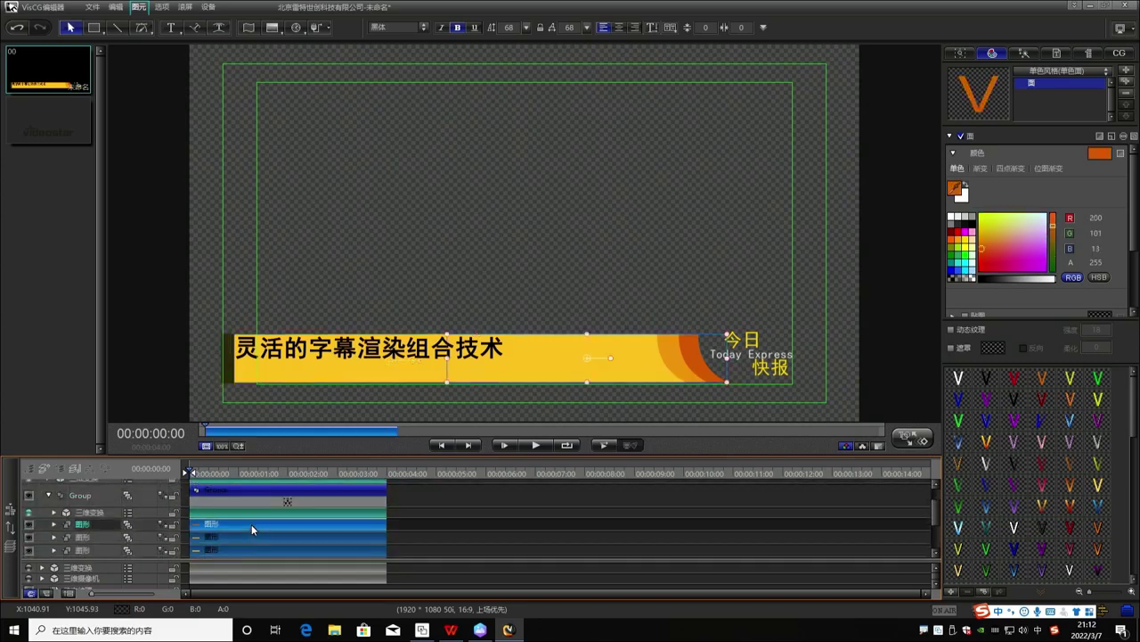
{"action": "left_click", "coordinate": [250, 537]}
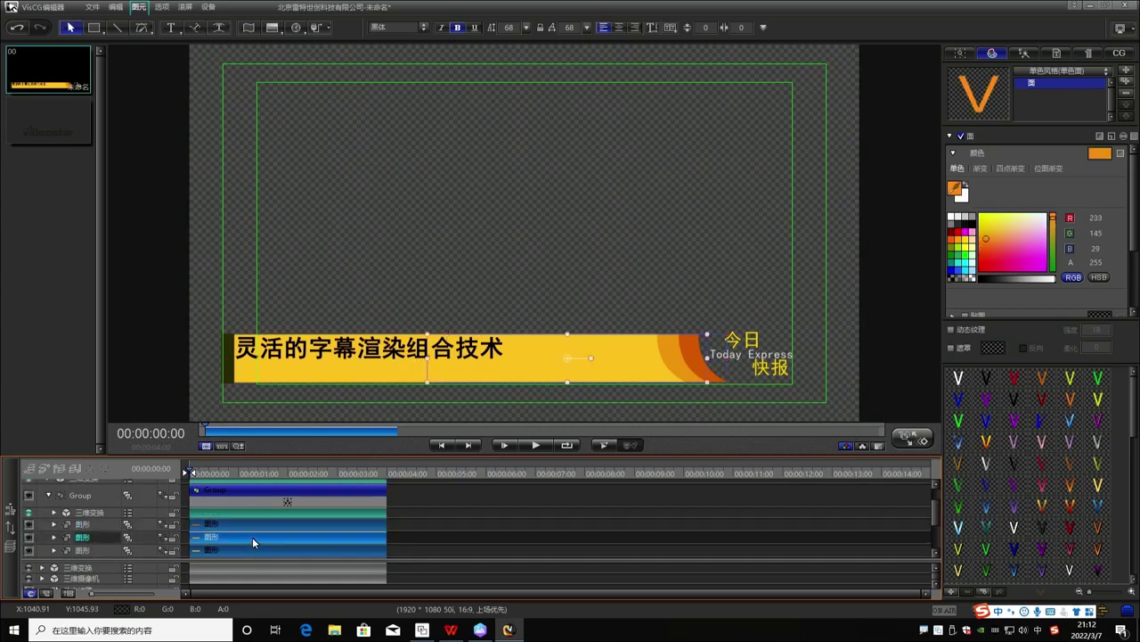
{"action": "left_click", "coordinate": [252, 548]}
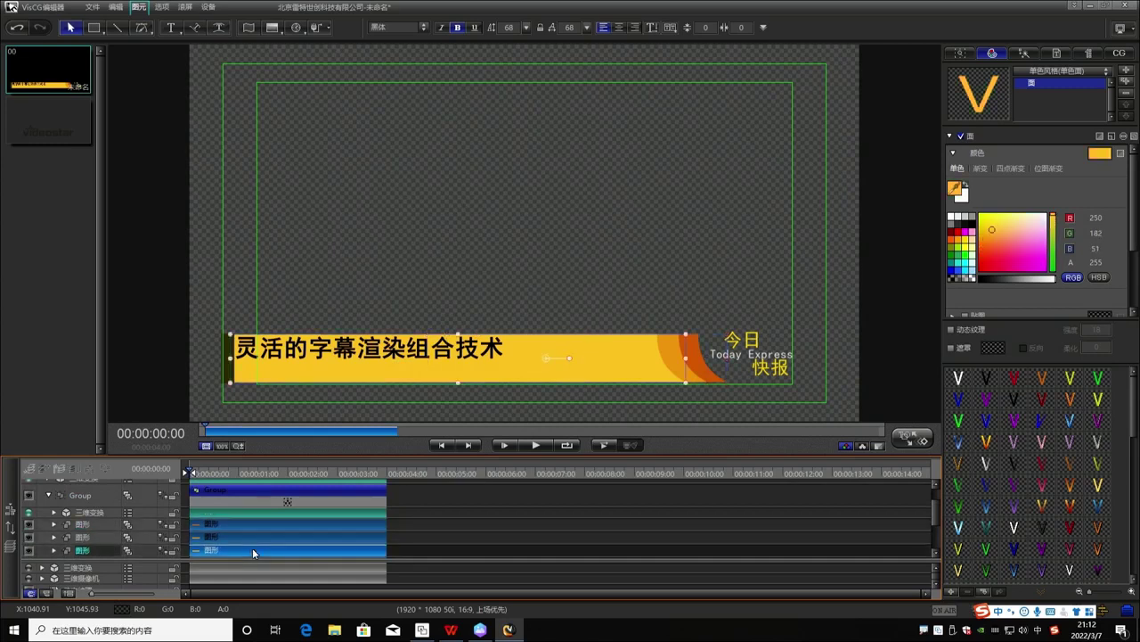
{"action": "mouse_move", "coordinate": [994, 228]}
{"action": "left_mouse_down"}
{"action": "mouse_move", "coordinate": [1014, 253]}
{"action": "mouse_move", "coordinate": [1002, 257]}
{"action": "mouse_move", "coordinate": [994, 231]}
{"action": "mouse_move", "coordinate": [1005, 219]}
{"action": "left_mouse_up"}
{"action": "left_click_drag", "start_coordinate": [1032, 235], "coordinate": [1029, 244]}
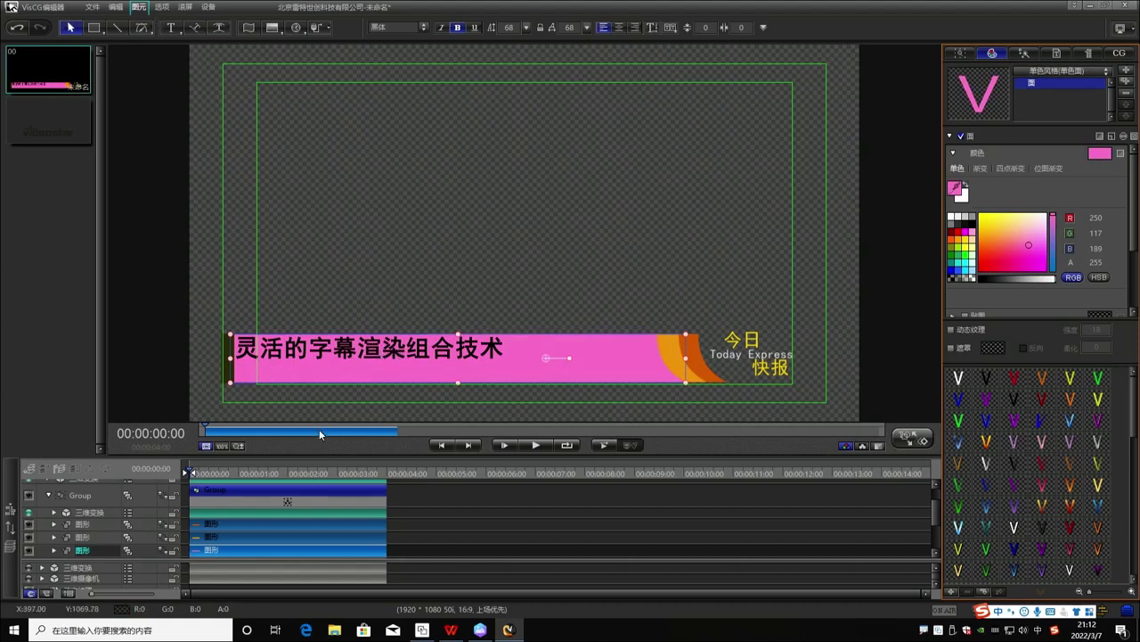
Collapse the inner shape group and recolor the title text 灵活的字幕渲染组合技术 to dark blue, RGB 0, 0, 83.
{"action": "left_click", "coordinate": [250, 489]}
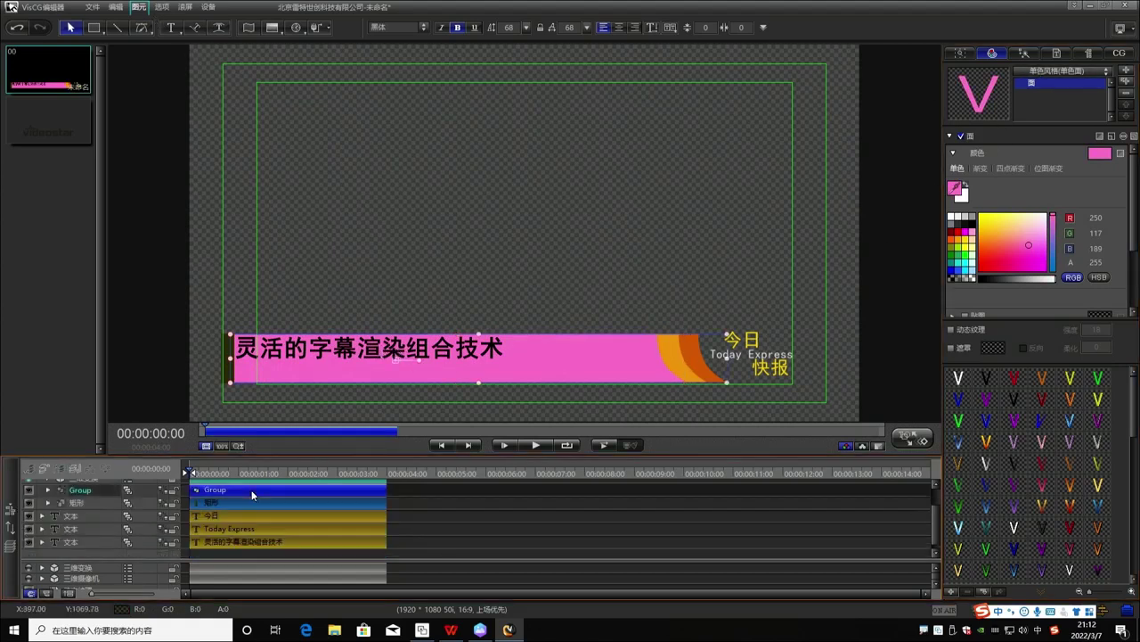
{"action": "left_click", "coordinate": [228, 542]}
{"action": "left_click", "coordinate": [951, 264]}
{"action": "left_click", "coordinate": [959, 253]}
{"action": "left_click", "coordinate": [952, 246]}
{"action": "left_click", "coordinate": [983, 279]}
{"action": "left_click", "coordinate": [989, 231]}
{"action": "left_click", "coordinate": [1000, 269]}
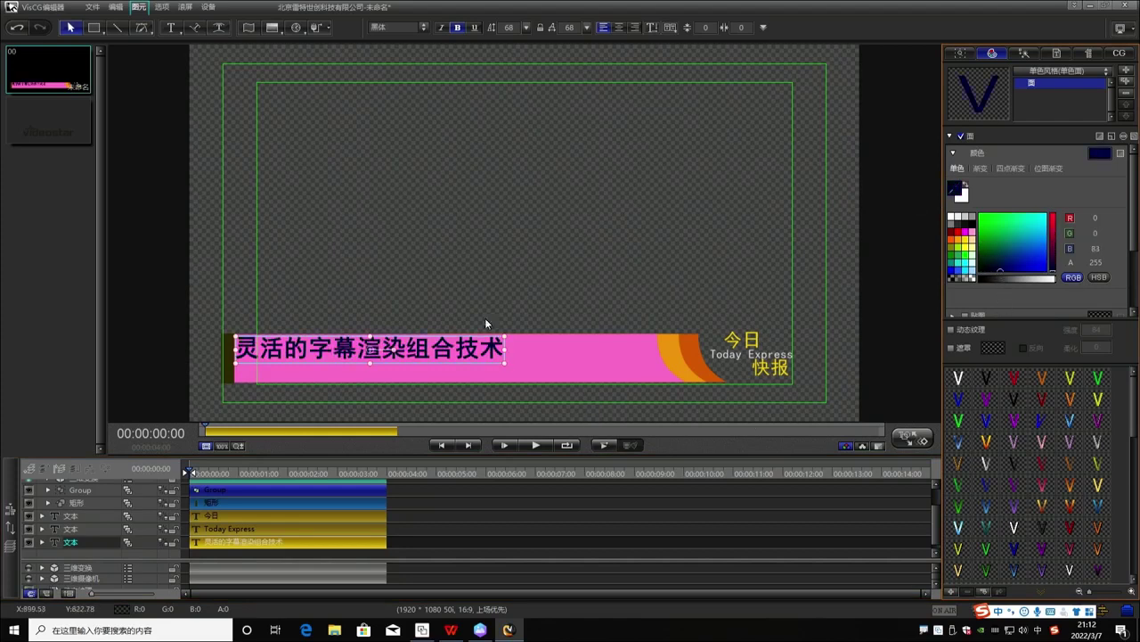
Shift all elements of the lower-third together slightly to the right and down on the canvas.
{"action": "left_click_drag", "start_coordinate": [219, 253], "coordinate": [731, 421]}
{"action": "mouse_move", "coordinate": [687, 355]}
{"action": "left_mouse_down"}
{"action": "mouse_move", "coordinate": [714, 324]}
{"action": "mouse_move", "coordinate": [693, 357]}
{"action": "left_mouse_up"}
{"action": "left_click", "coordinate": [653, 242]}
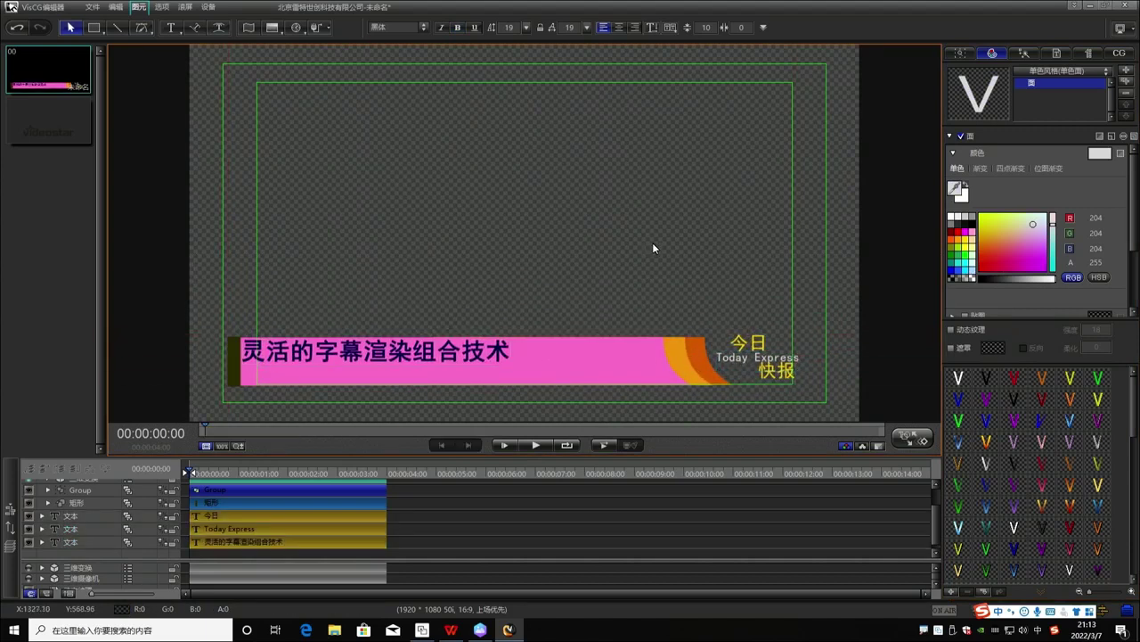
Delete the "Today Express" and 今日快报 texts from the lower-third, keeping only the bar and the title.
{"action": "left_click", "coordinate": [772, 368]}
{"action": "left_click_drag", "start_coordinate": [736, 363], "coordinate": [539, 263]}
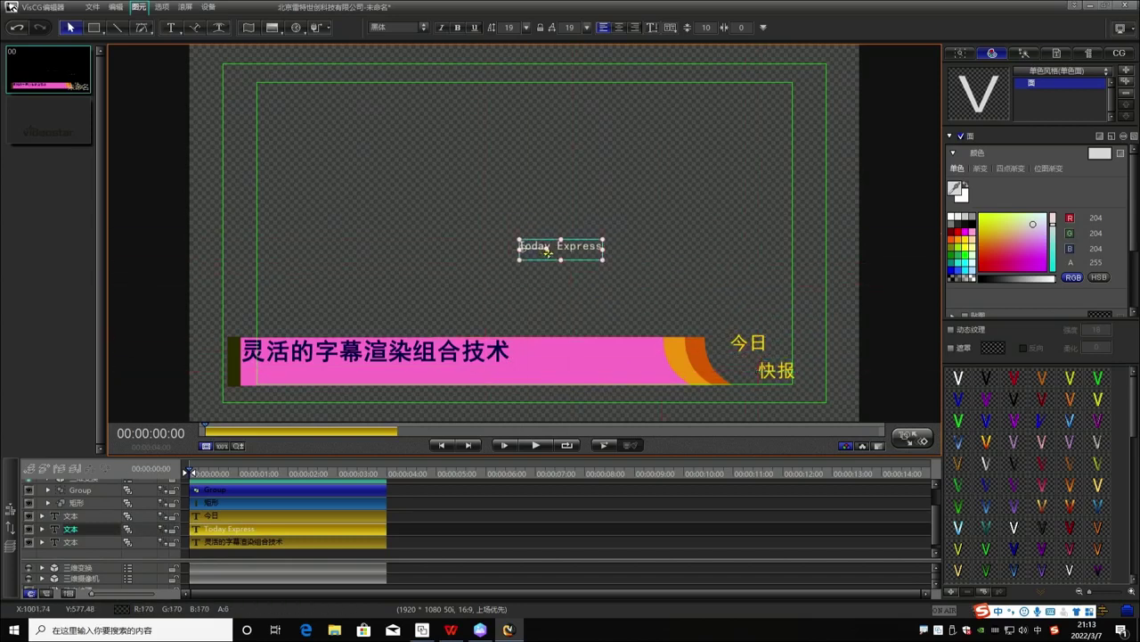
{"action": "key", "text": "Delete"}
{"action": "left_click", "coordinate": [734, 344]}
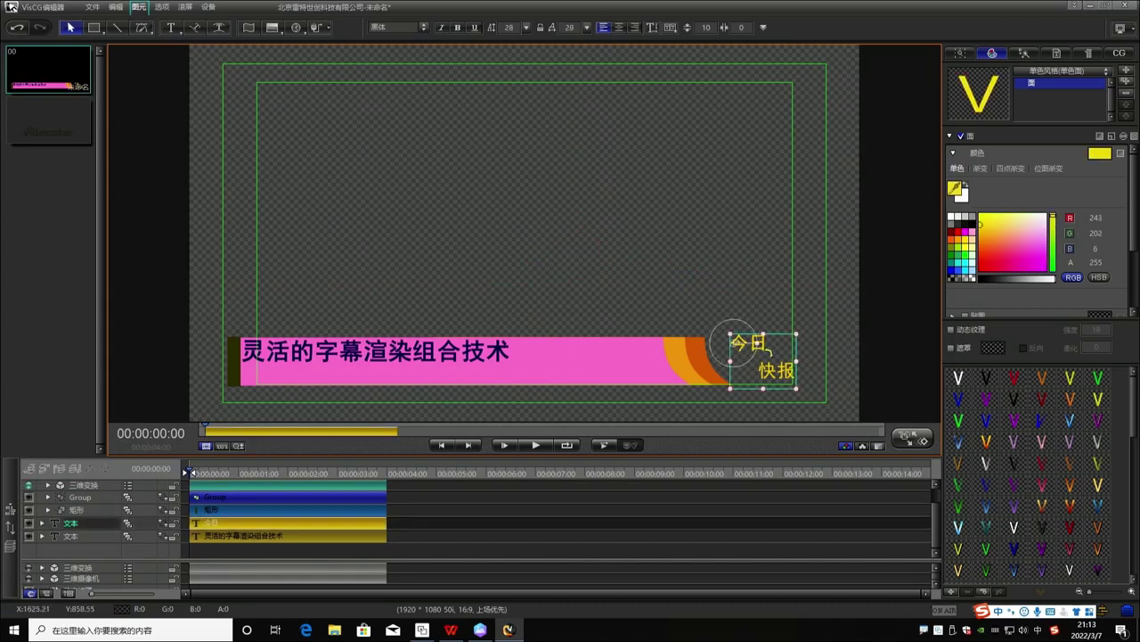
{"action": "key", "text": "Delete"}
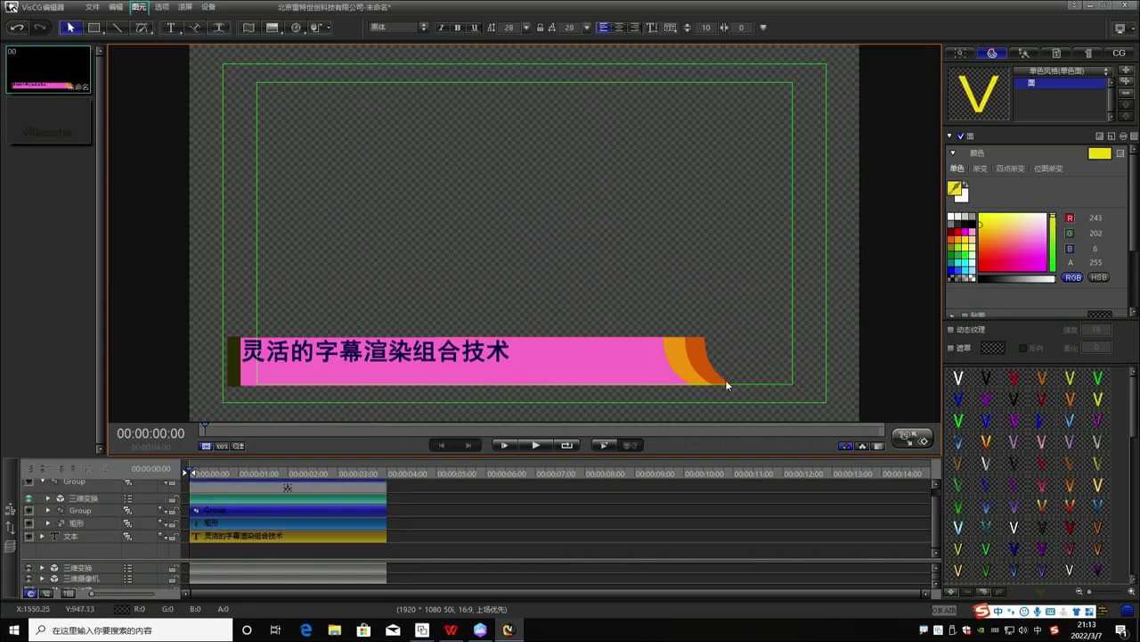
{"action": "left_click_drag", "start_coordinate": [738, 255], "coordinate": [227, 410]}
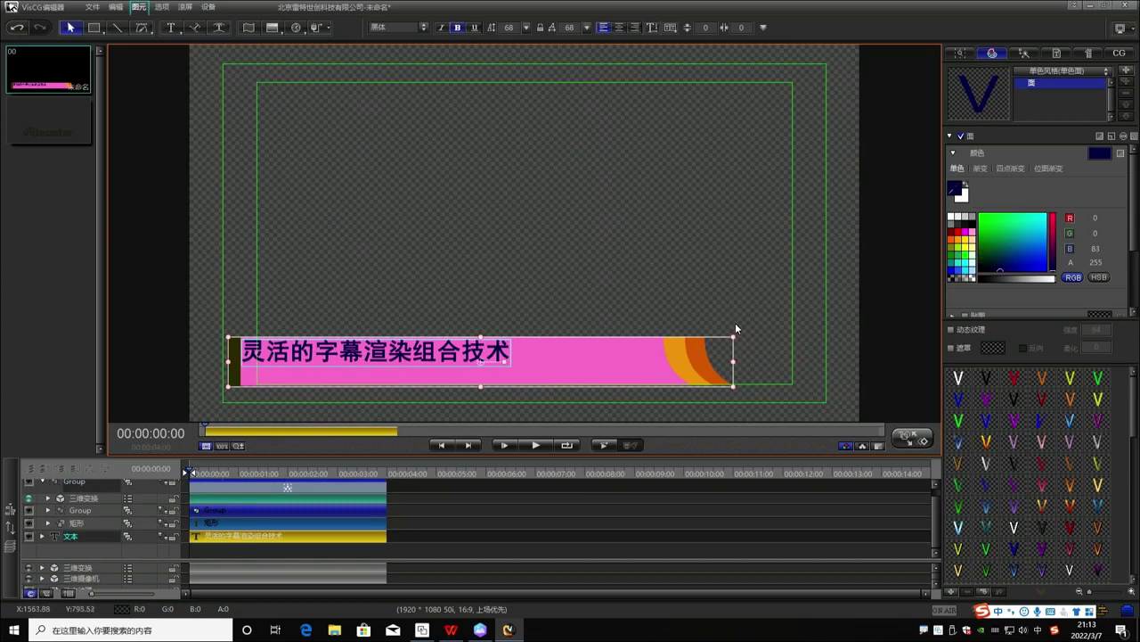
{"action": "left_click_drag", "start_coordinate": [733, 339], "coordinate": [739, 342]}
{"action": "left_click", "coordinate": [635, 289]}
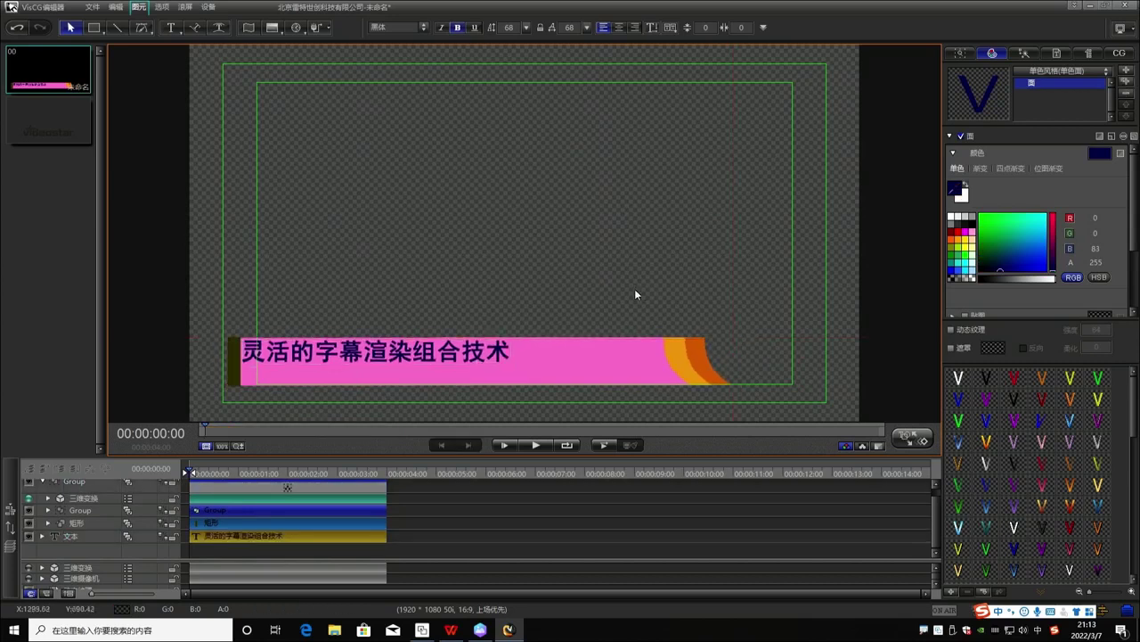
Show the template library again and add the modified lower-third layout to the 静态模板 category.
{"action": "left_click", "coordinate": [9, 512]}
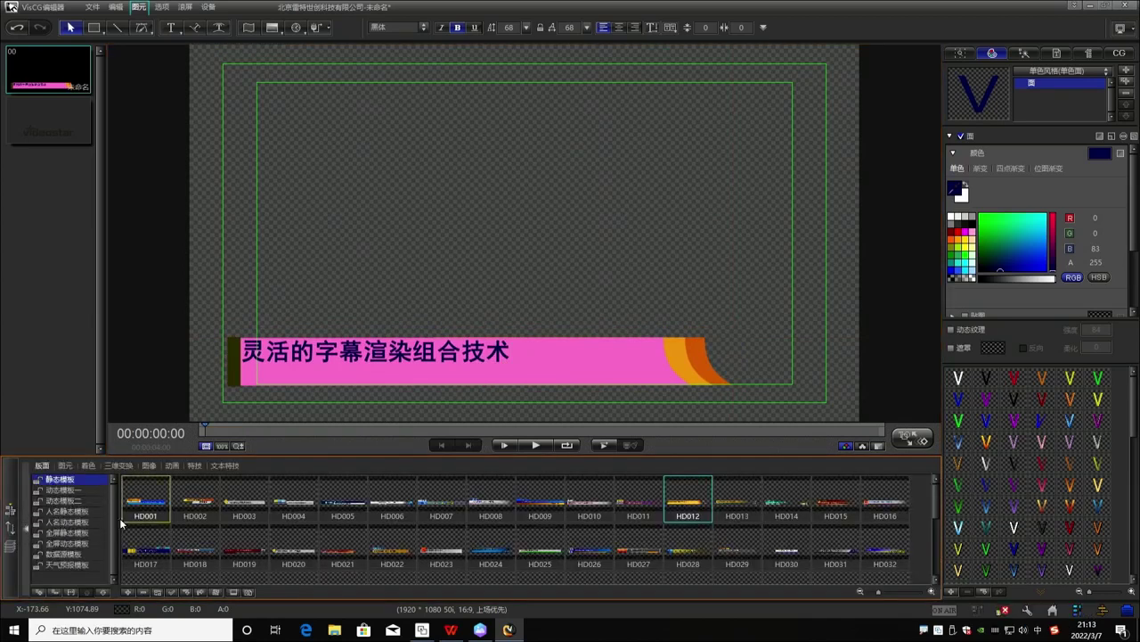
{"action": "left_click", "coordinate": [86, 490]}
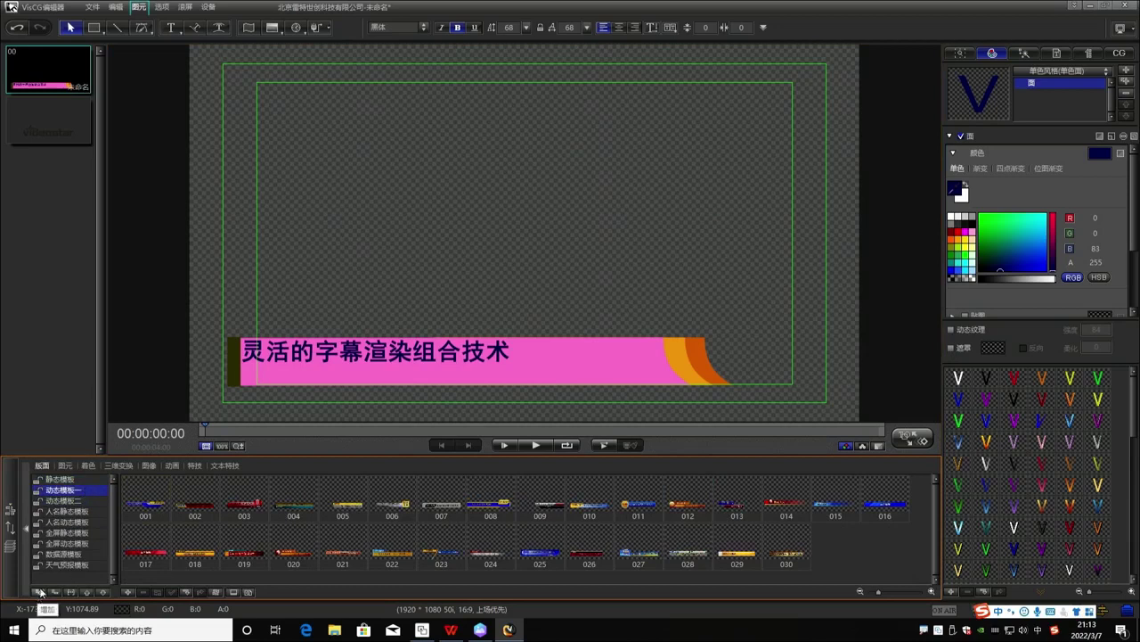
{"action": "left_click", "coordinate": [62, 480]}
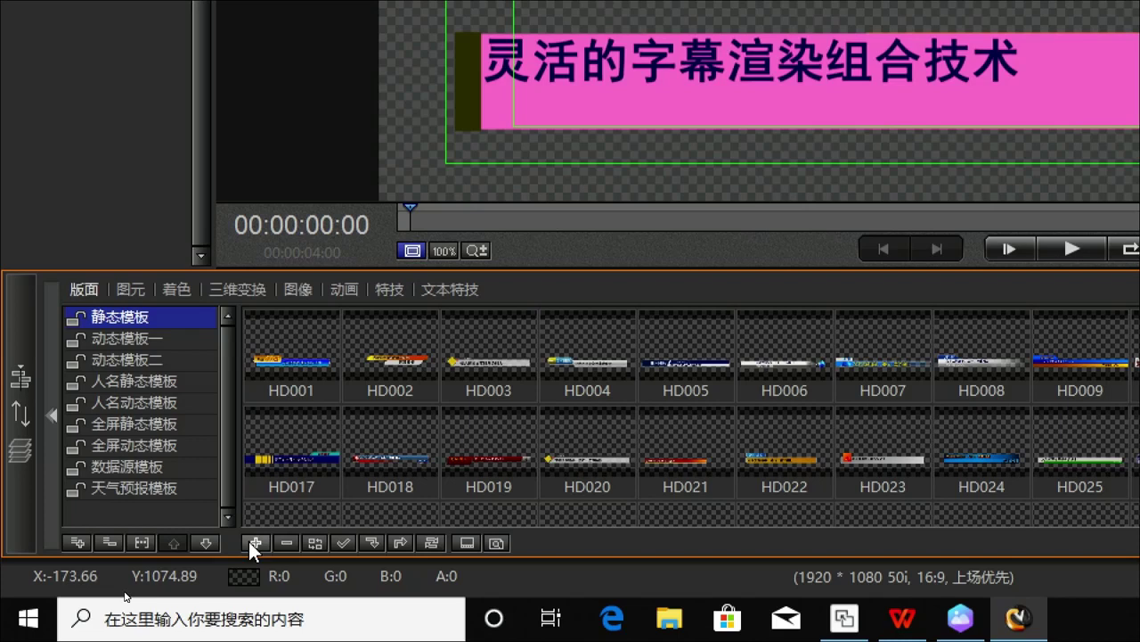
{"action": "left_click", "coordinate": [249, 541]}
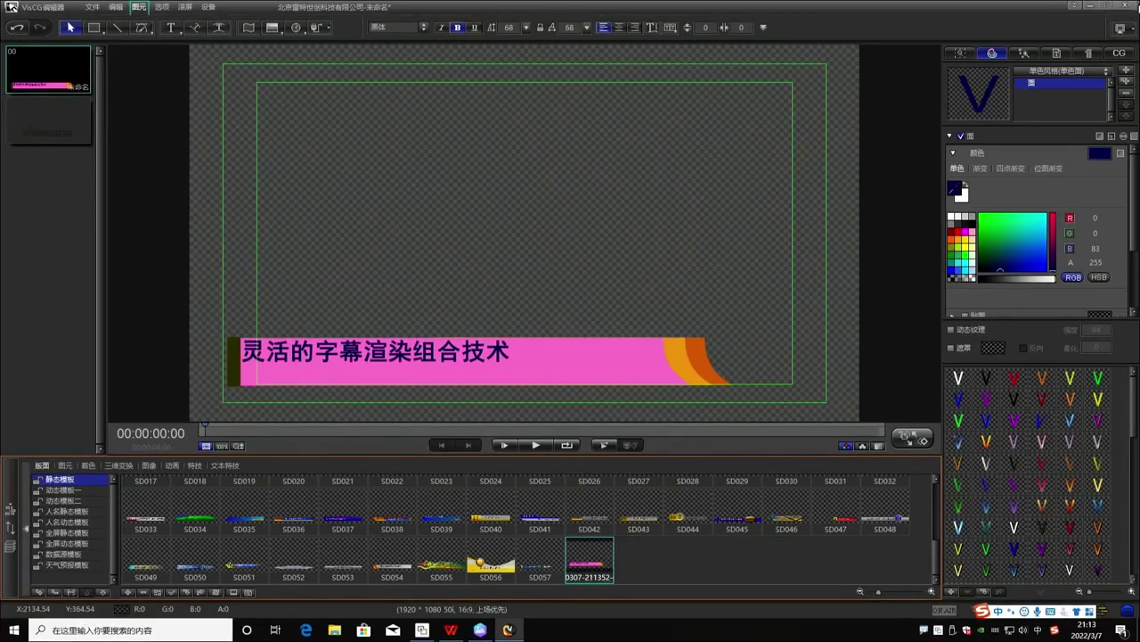
Exit VisCG and launch VisStudio from the desktop.
{"action": "left_click", "coordinate": [1128, 6]}
{"action": "left_click", "coordinate": [568, 338]}
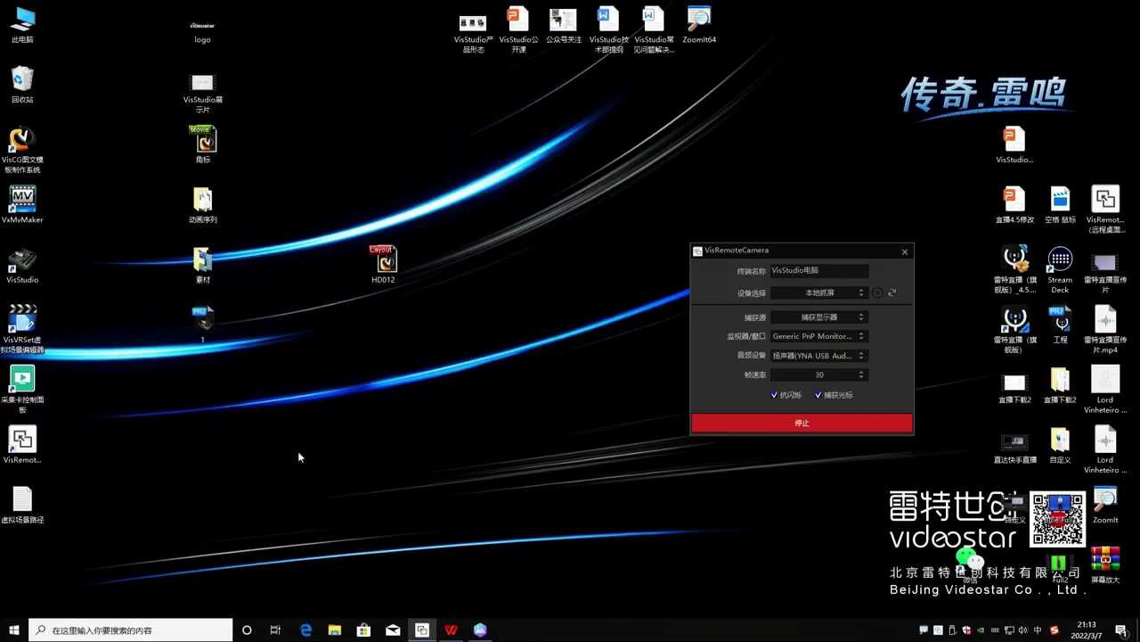
{"action": "left_click", "coordinate": [22, 263]}
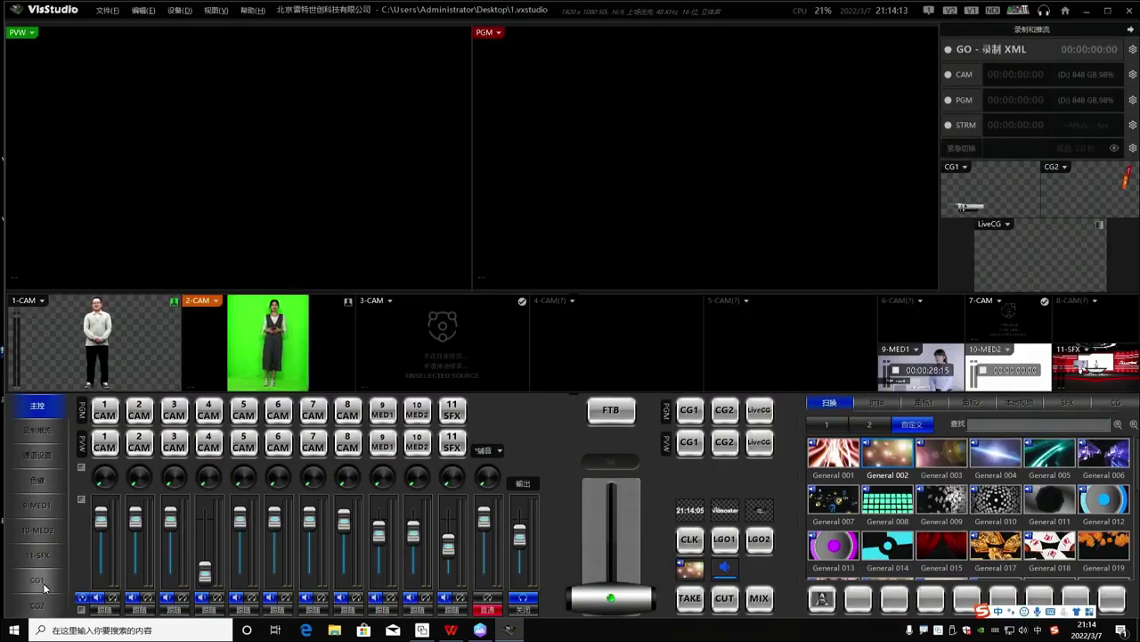
Import the newly added pink lower-third from the 静态模板 category into CG1's template list and play it on PGM.
{"action": "left_click", "coordinate": [42, 575]}
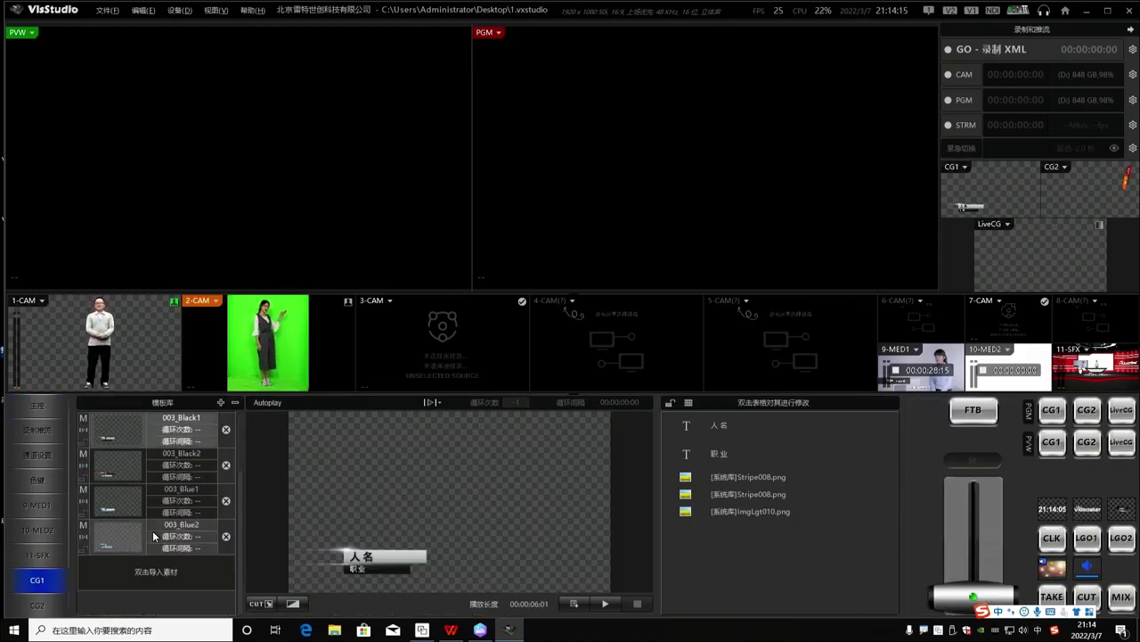
{"action": "double_click", "coordinate": [160, 575]}
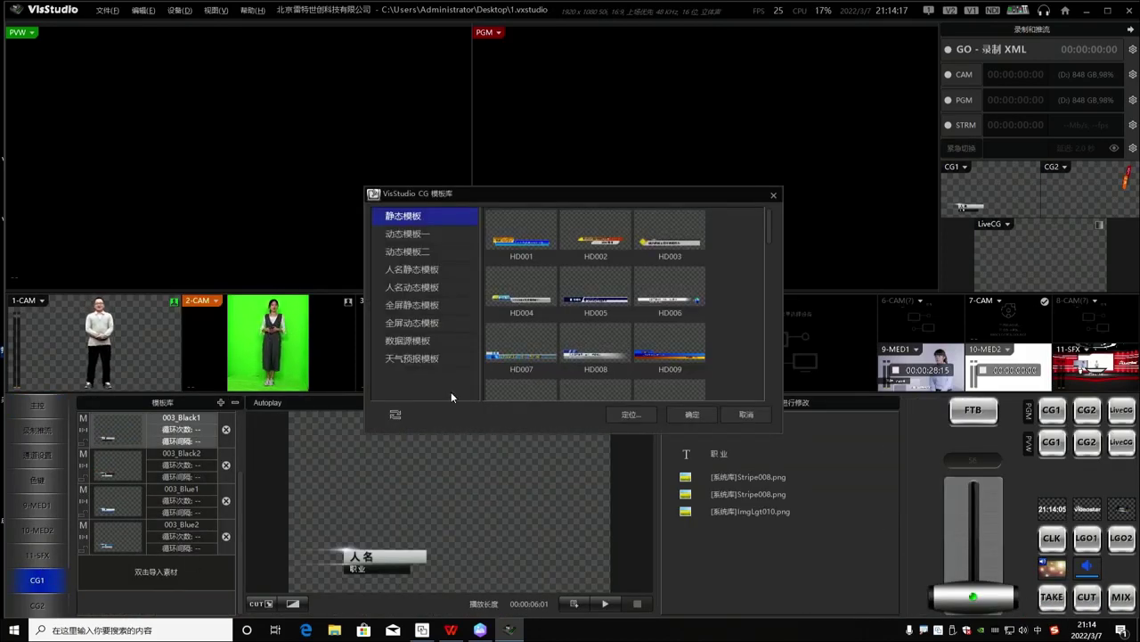
{"action": "scroll", "coordinate": [606, 250], "scroll_direction": "down", "scroll_amount": 10}
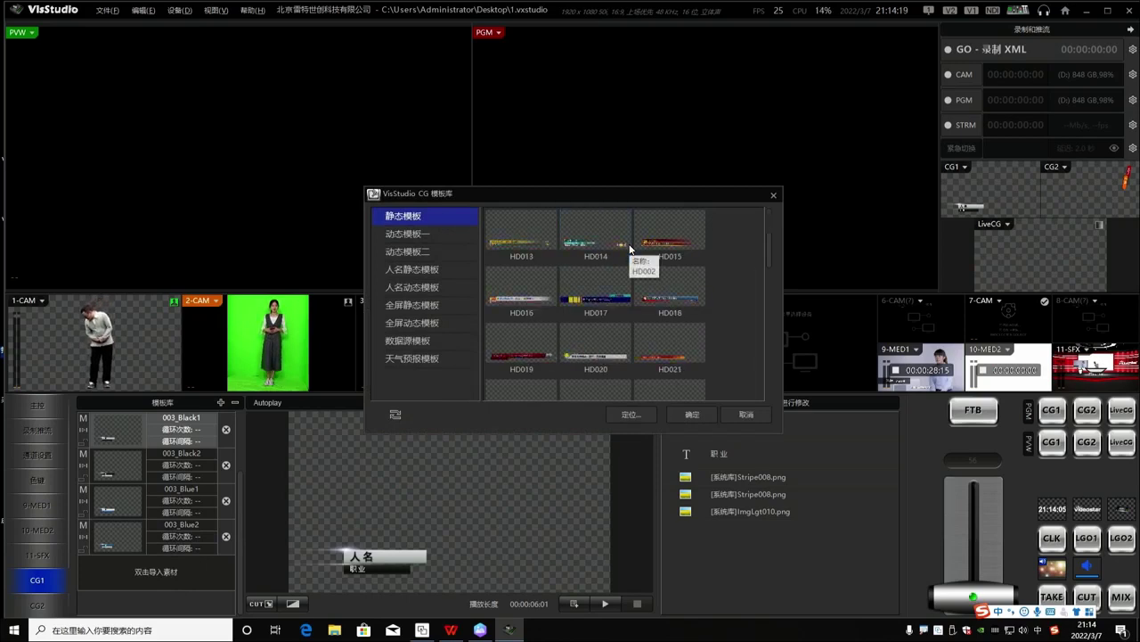
{"action": "scroll", "coordinate": [628, 249], "scroll_direction": "down", "scroll_amount": 6}
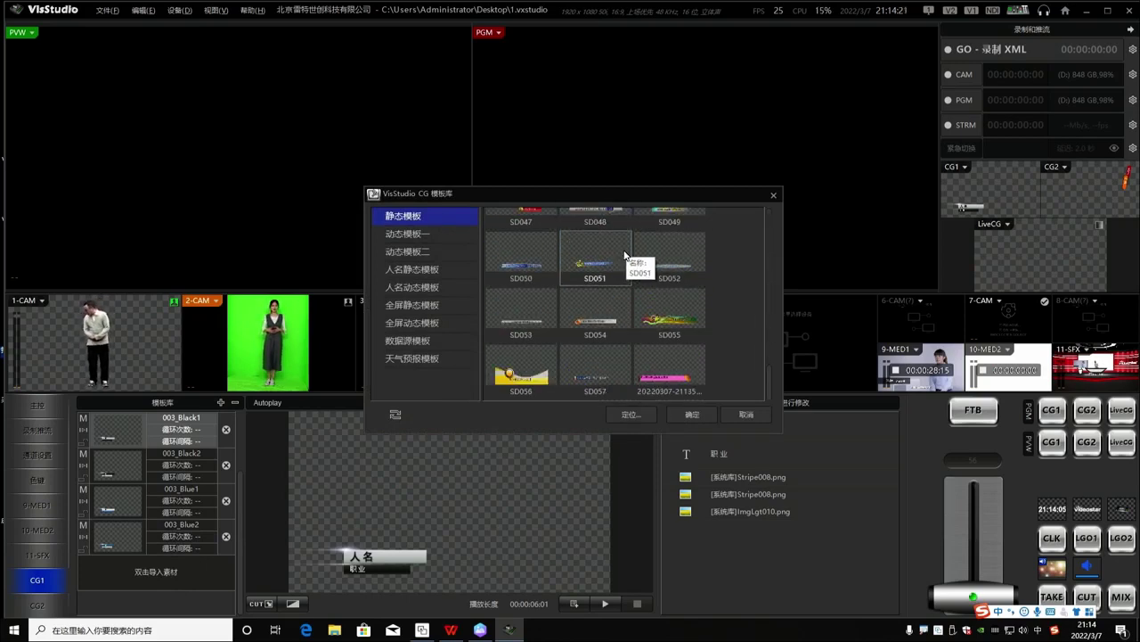
{"action": "left_click", "coordinate": [659, 376]}
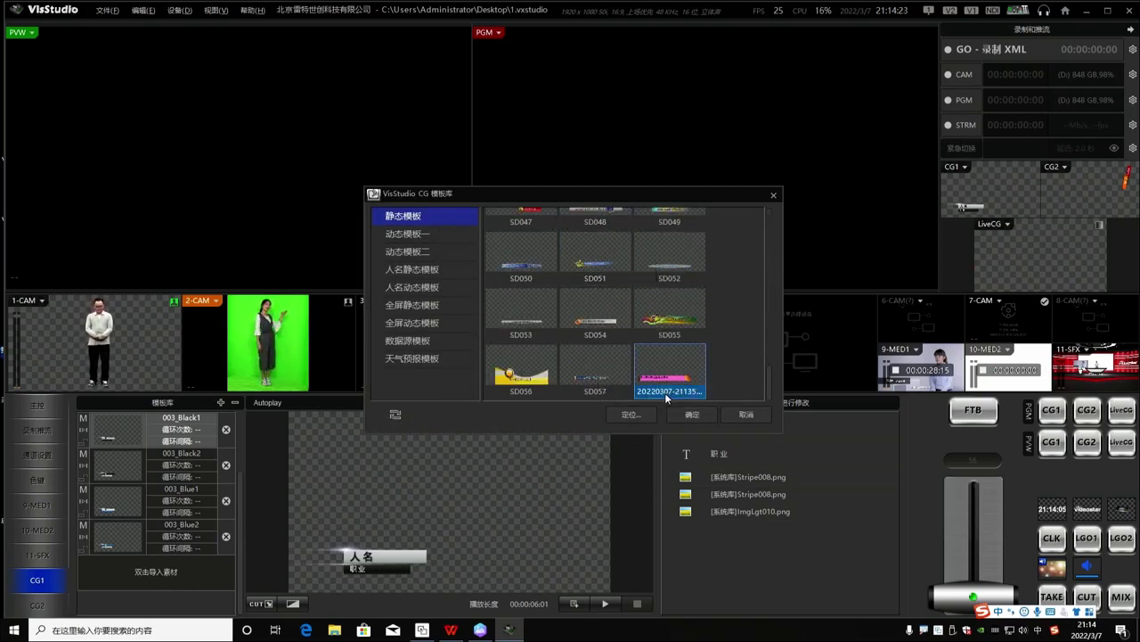
{"action": "double_click", "coordinate": [677, 375]}
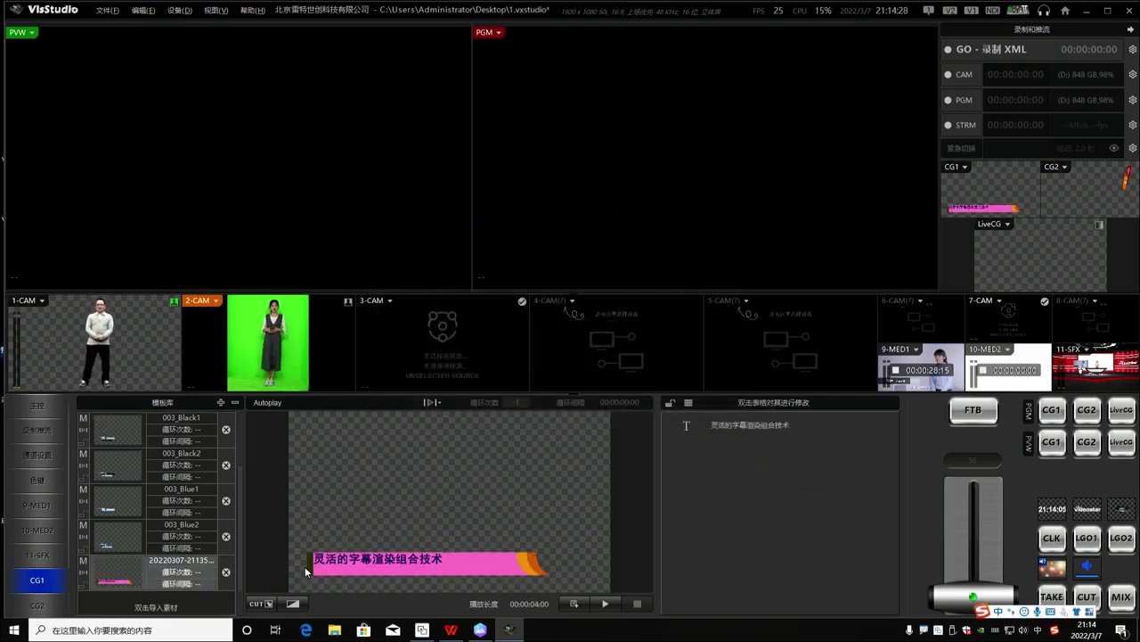
{"action": "left_click", "coordinate": [605, 603]}
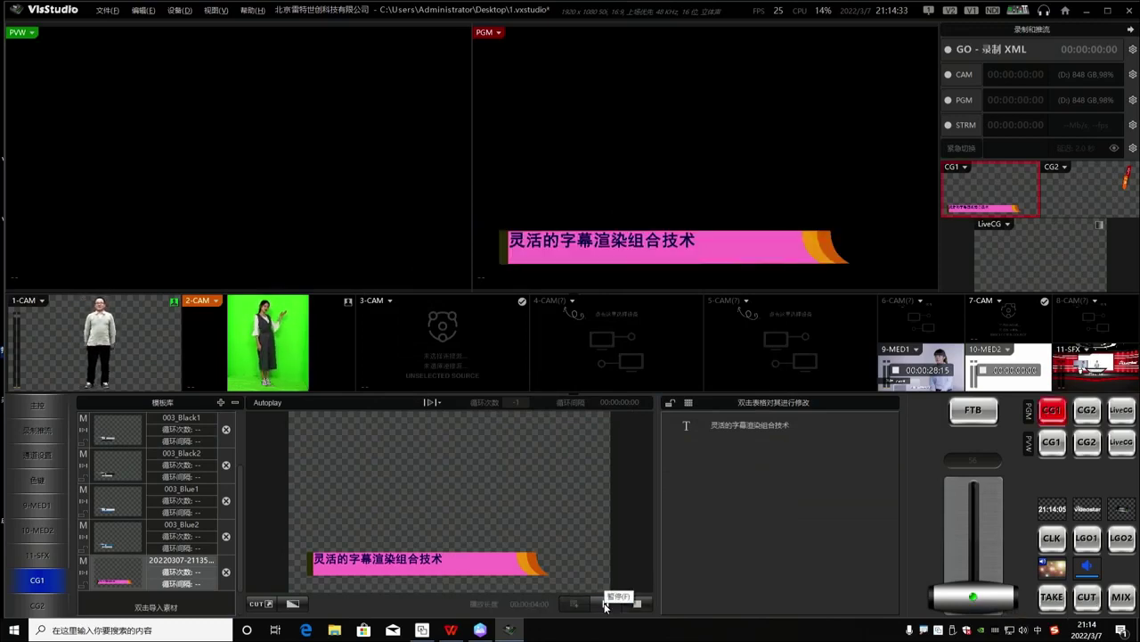
Stop CG1's lower-third playback on PGM and exit VisStudio.
{"action": "left_click", "coordinate": [604, 603]}
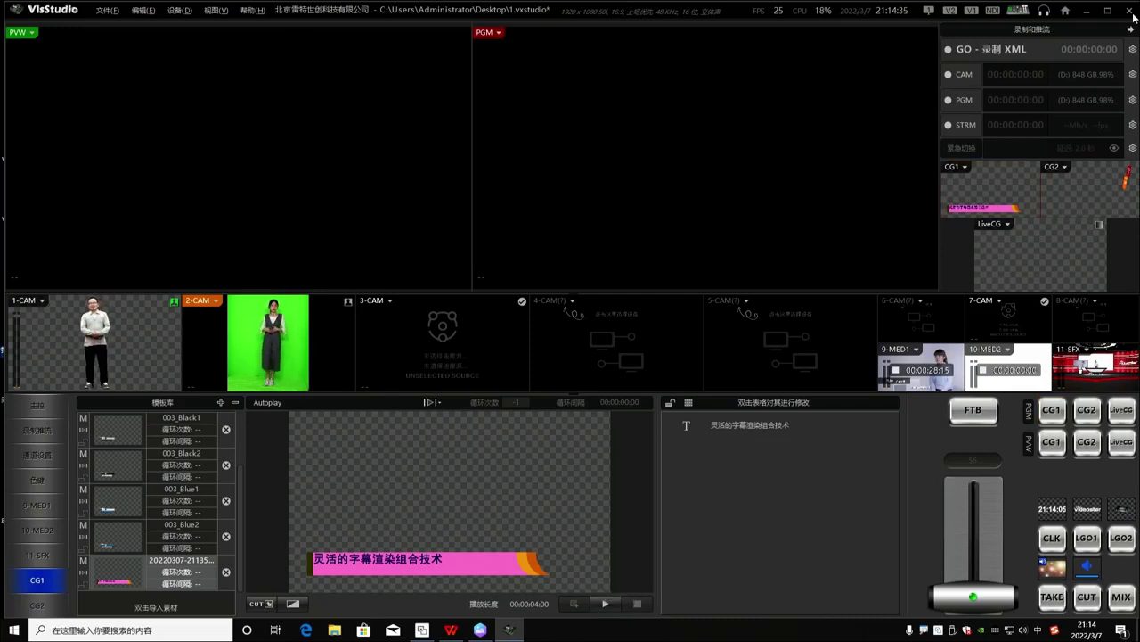
{"action": "key", "text": "alt+F4"}
{"action": "left_click", "coordinate": [573, 352]}
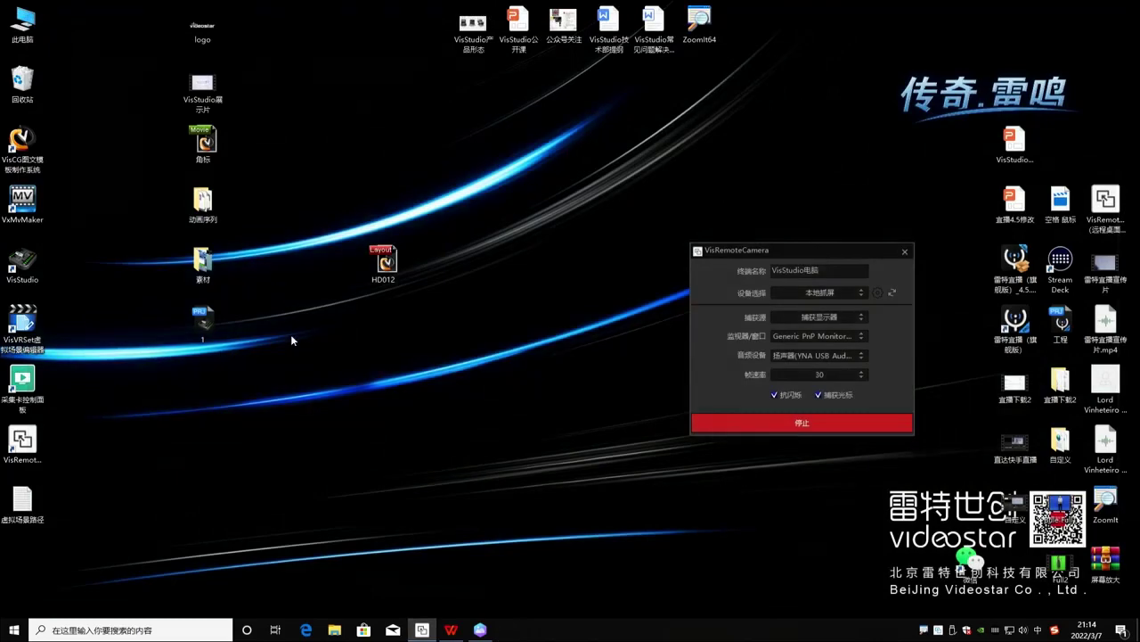
Launch VisCG from the desktop and create a new project in the HD 1920x1080 50i 16:9 format.
{"action": "left_click", "coordinate": [23, 145]}
{"action": "double_click", "coordinate": [23, 143]}
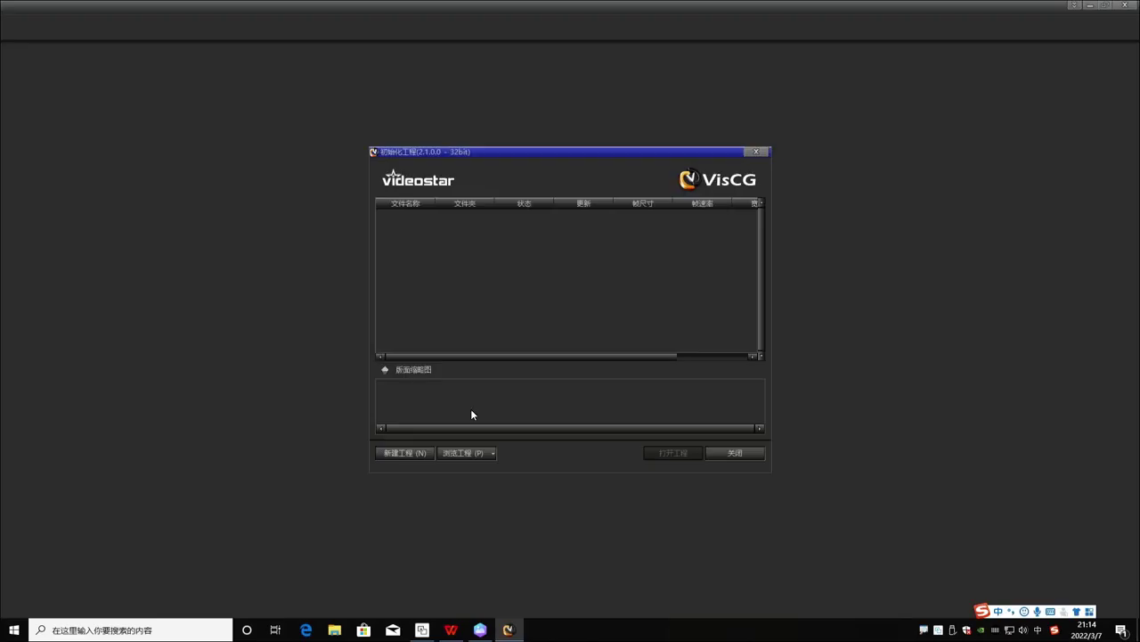
{"action": "left_click", "coordinate": [401, 454]}
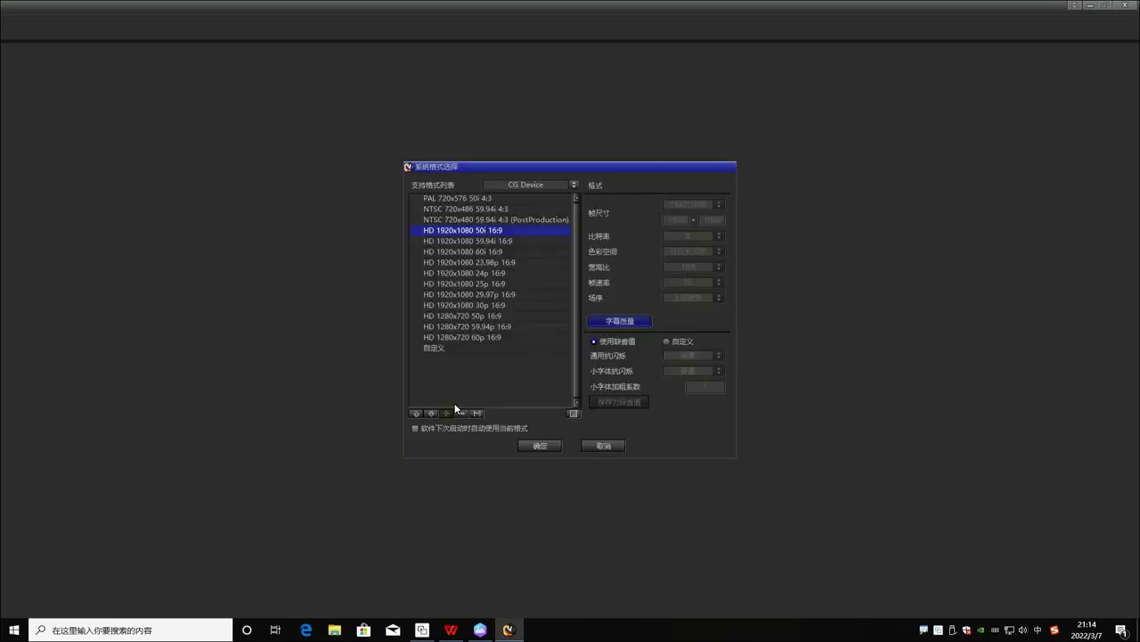
{"action": "left_click", "coordinate": [539, 446]}
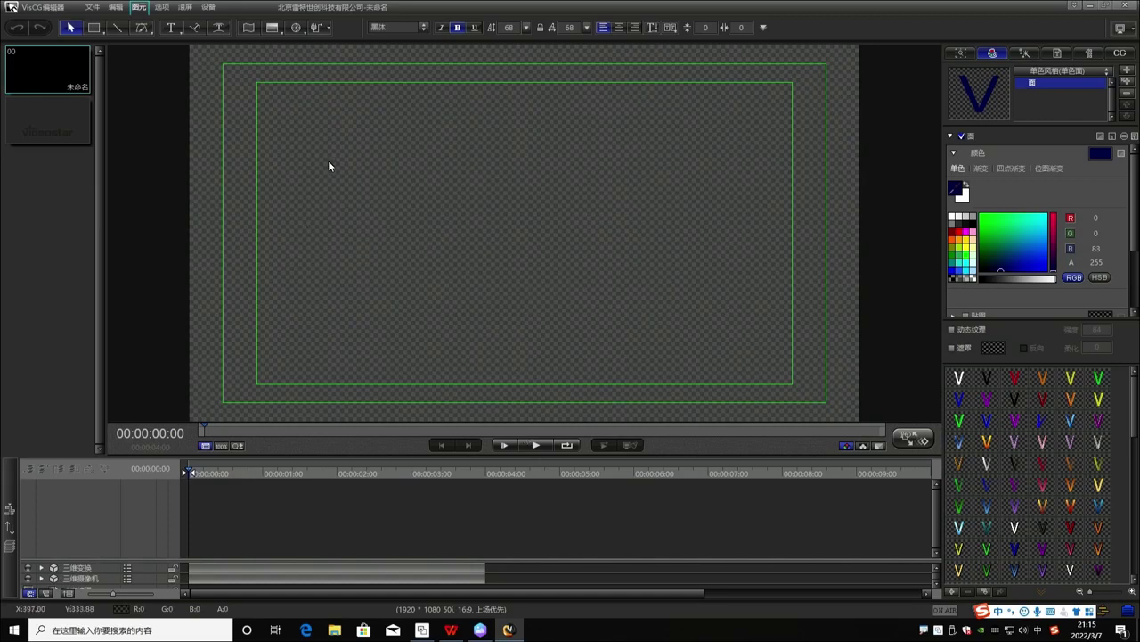
Convert the blank layout to the up-scroll type, and change it to left-scroll (左滚屏).
{"action": "left_click", "coordinate": [185, 7]}
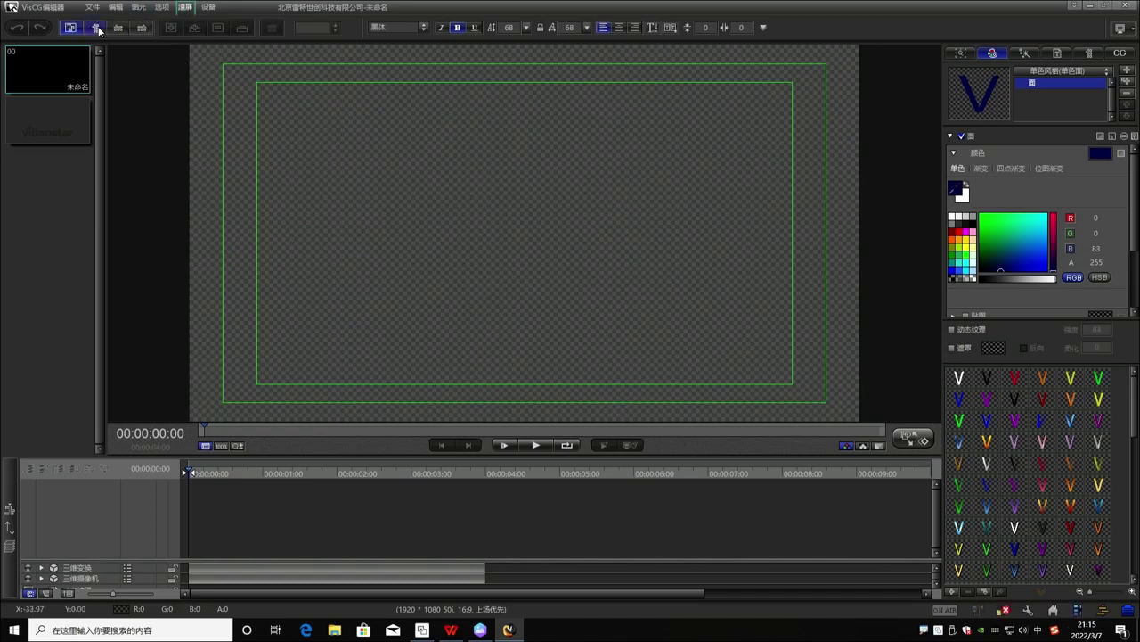
{"action": "left_click", "coordinate": [95, 27]}
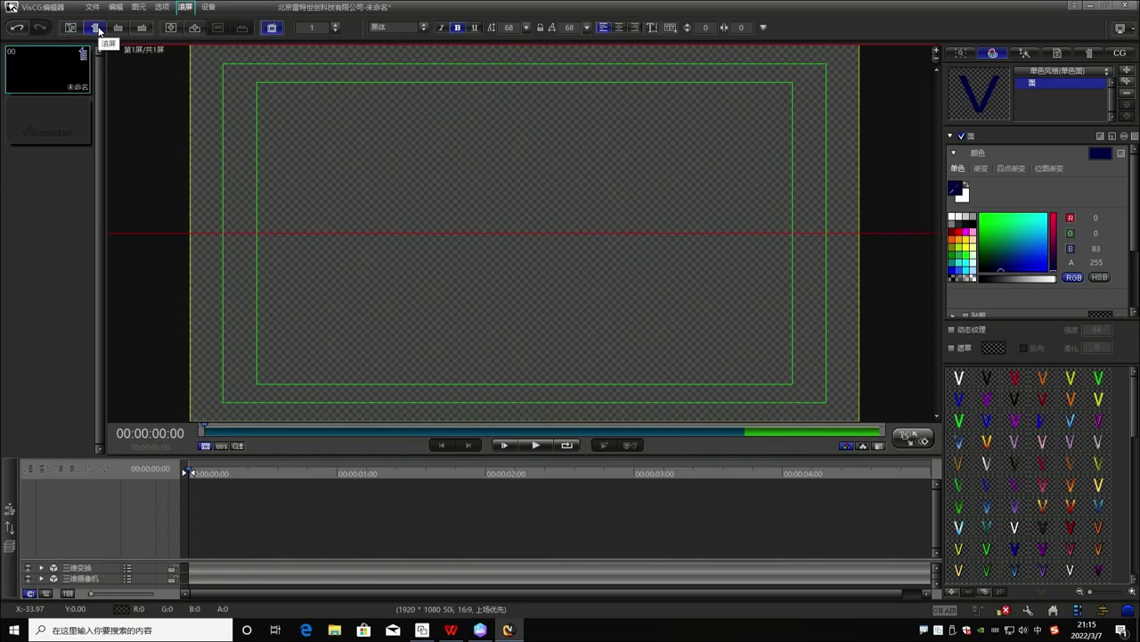
{"action": "left_click", "coordinate": [117, 30]}
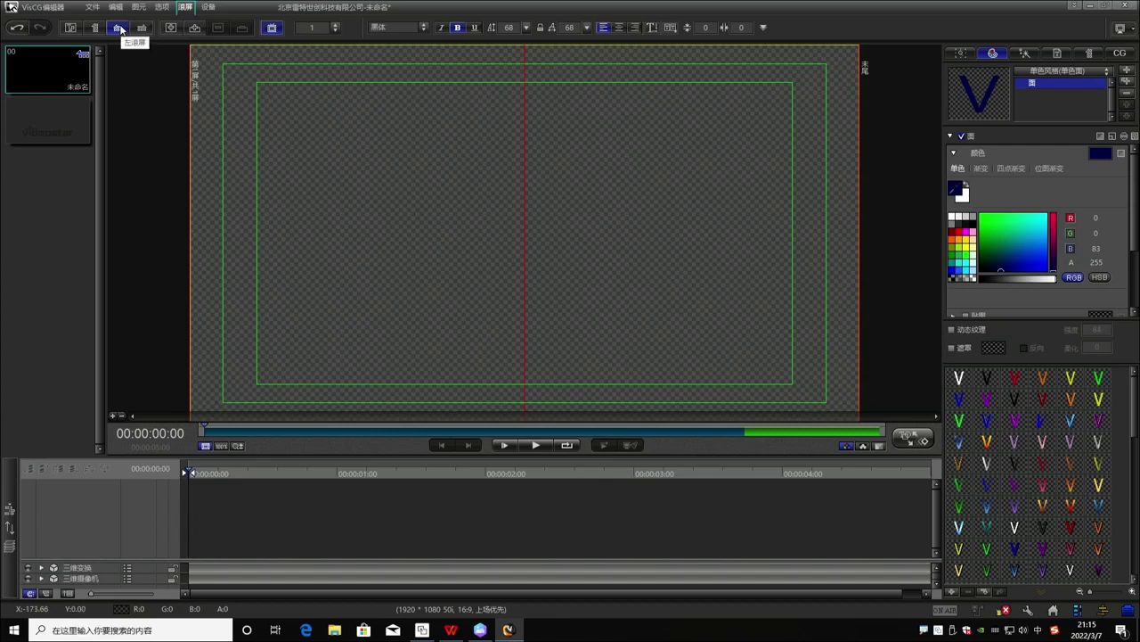
Minimize VisCG, create a new text document on the desktop, and open it in Notepad.
{"action": "left_click", "coordinate": [1092, 8]}
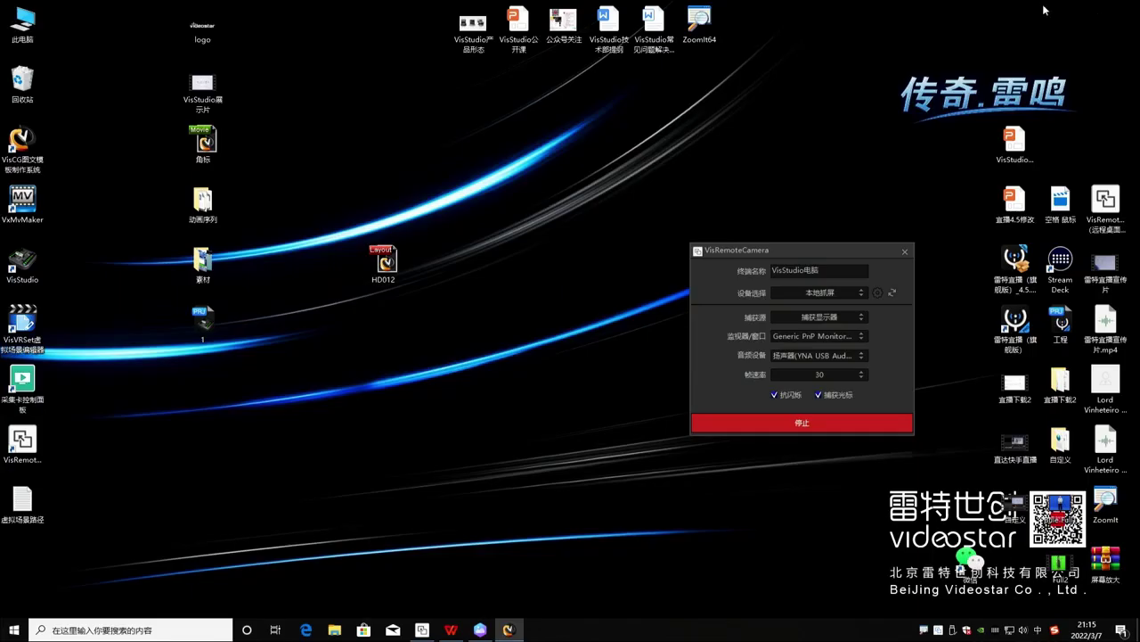
{"action": "right_click", "coordinate": [306, 401]}
{"action": "mouse_move", "coordinate": [401, 521]}
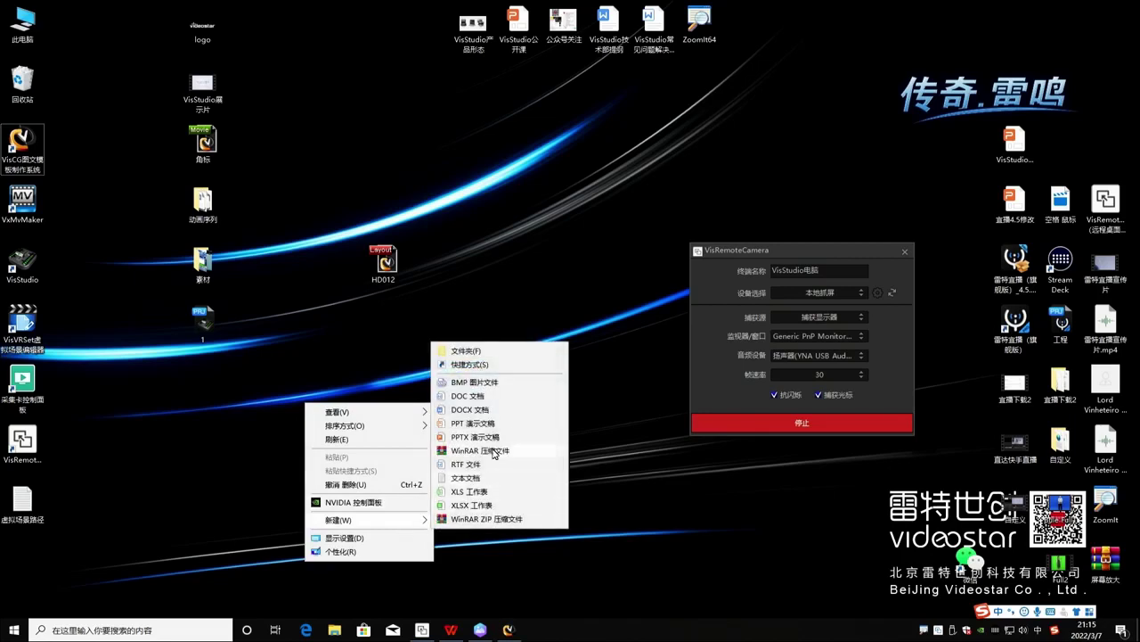
{"action": "left_click", "coordinate": [465, 478]}
{"action": "left_click_drag", "start_coordinate": [331, 441], "coordinate": [426, 443]}
{"action": "double_click", "coordinate": [425, 441]}
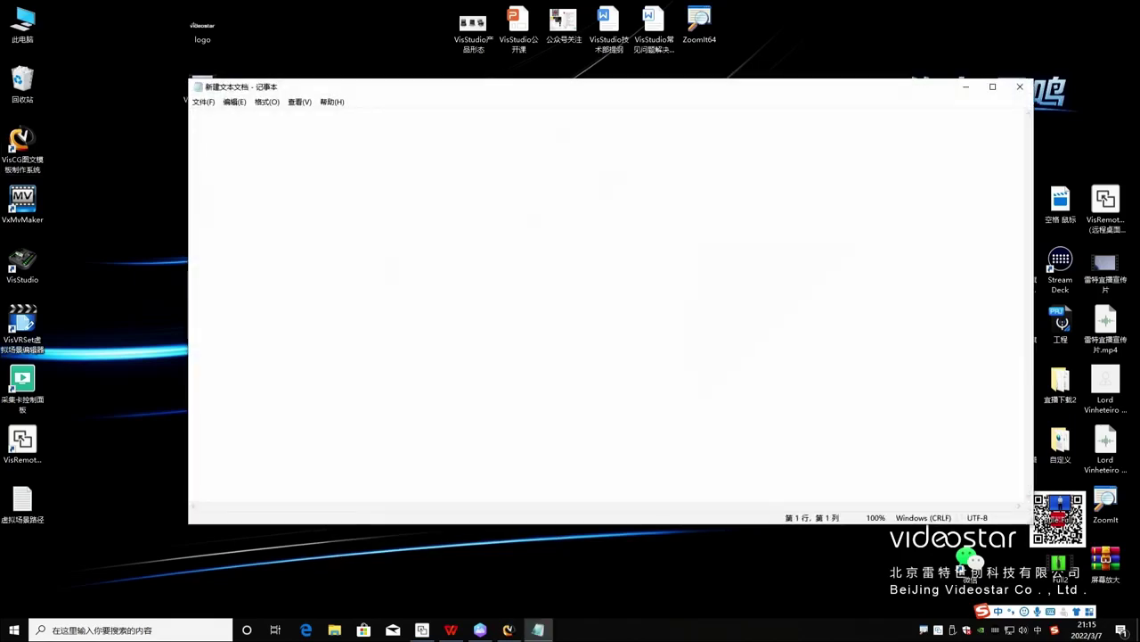
Fill the document with one long line of sample Chinese text starting with 奥斯卡的交付, and close it with the changes saved.
{"action": "type", "text": "奥斯卡的交付贷款撒化肥暗什"}
{"action": "key", "text": "Return"}
{"action": "type", "text": "skjdhf"}
{"action": "key", "text": "BackSpace"}
{"action": "key", "text": "BackSpace"}
{"action": "key", "text": "BackSpace"}
{"action": "key", "text": "BackSpace"}
{"action": "key", "text": "BackSpace"}
{"action": "key", "text": "BackSpace"}
{"action": "key", "text": "BackSpace"}
{"action": "type", "text": "nasdf纳士大夫撒很多南方卡萨计划巅峰时刻skadjfk"}
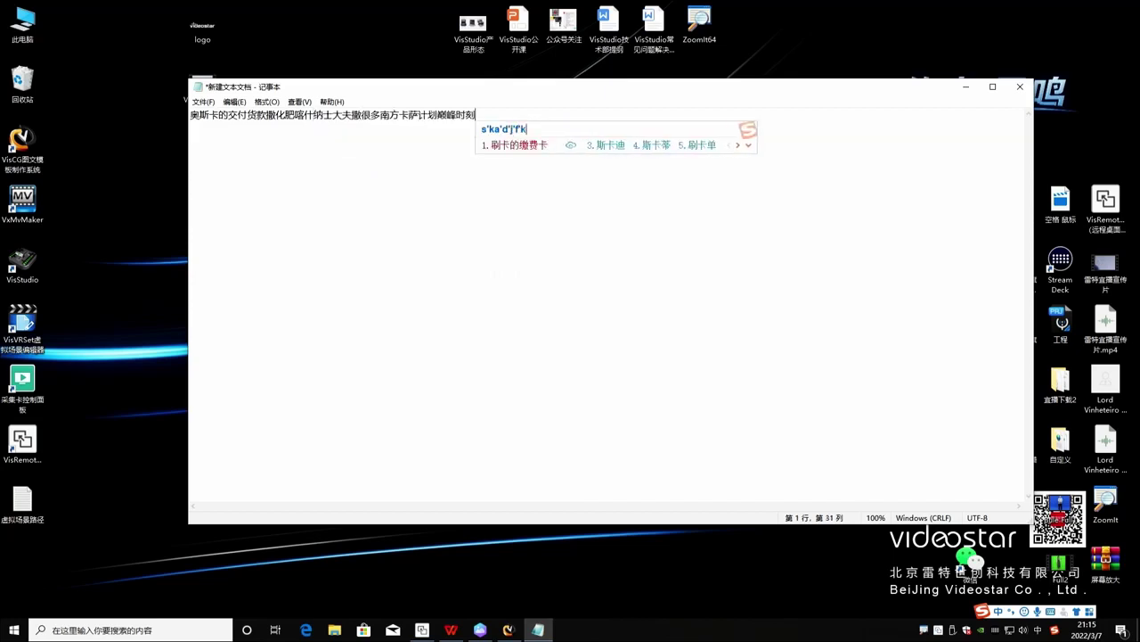
{"action": "type", "text": "刷卡的缴费卡死垃圾分类撒即可地方烧腊店会计法"}
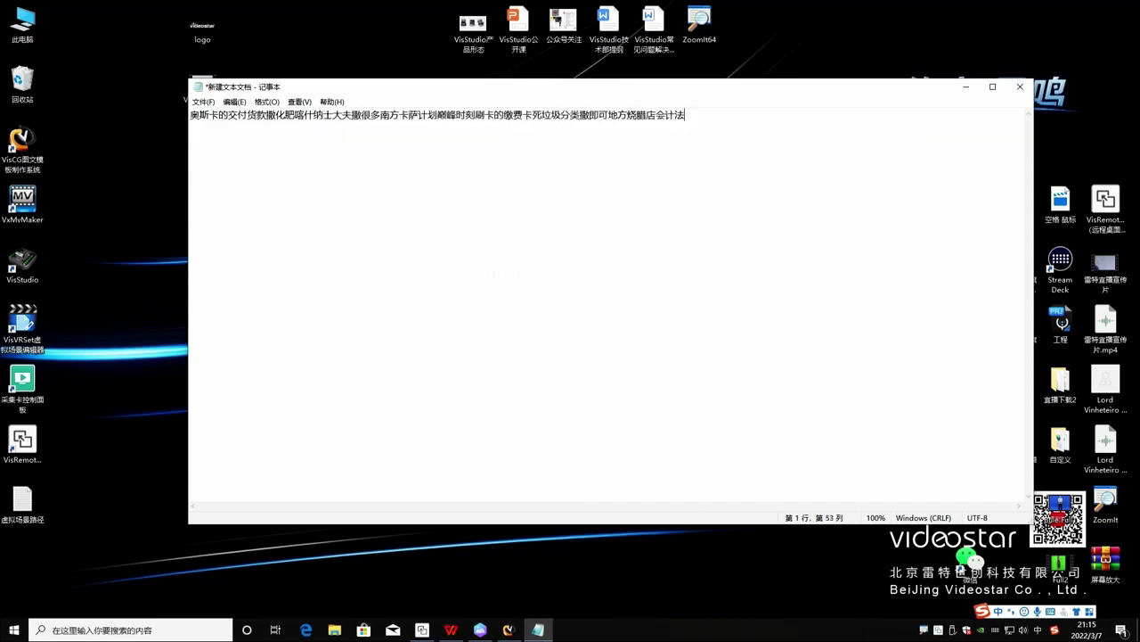
{"action": "left_click", "coordinate": [1021, 87]}
{"action": "left_click", "coordinate": [535, 328]}
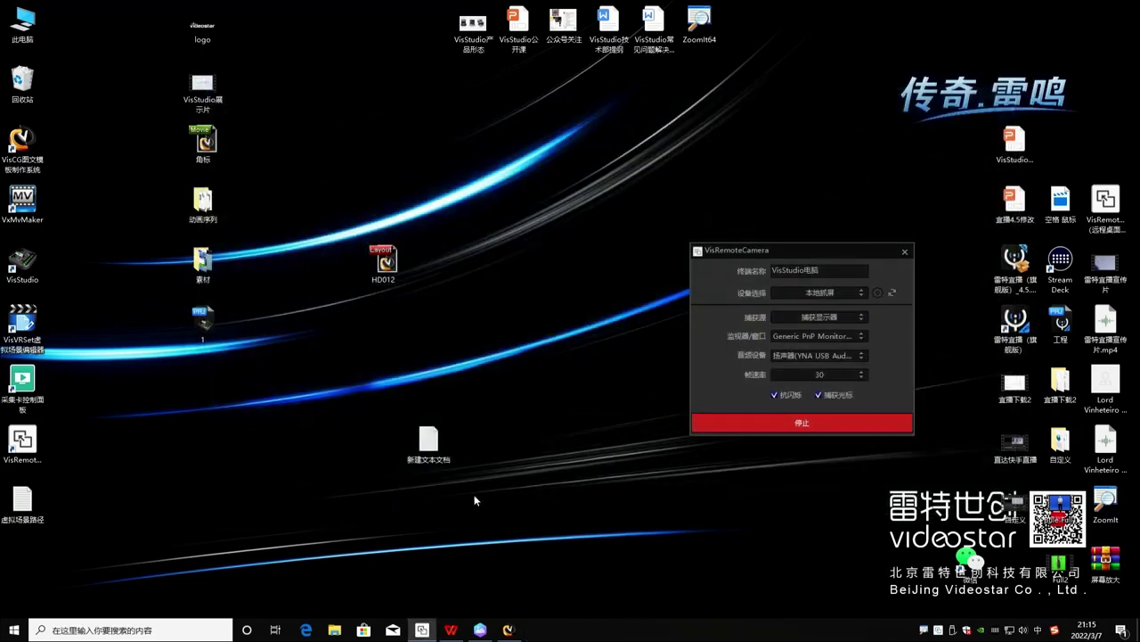
Return to VisCG and go through the up-, left- and right-scroll layout types, ending on left-scroll (左滚屏).
{"action": "left_click", "coordinate": [508, 629]}
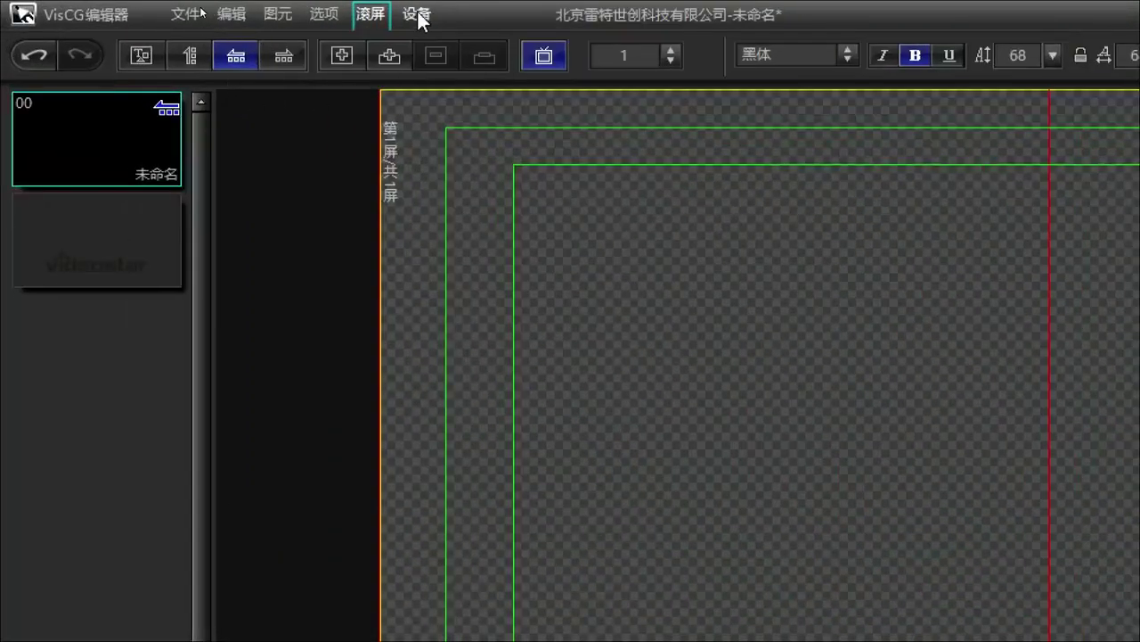
{"action": "left_click", "coordinate": [190, 56]}
{"action": "left_click", "coordinate": [247, 57]}
{"action": "left_click", "coordinate": [281, 57]}
{"action": "left_click", "coordinate": [236, 60]}
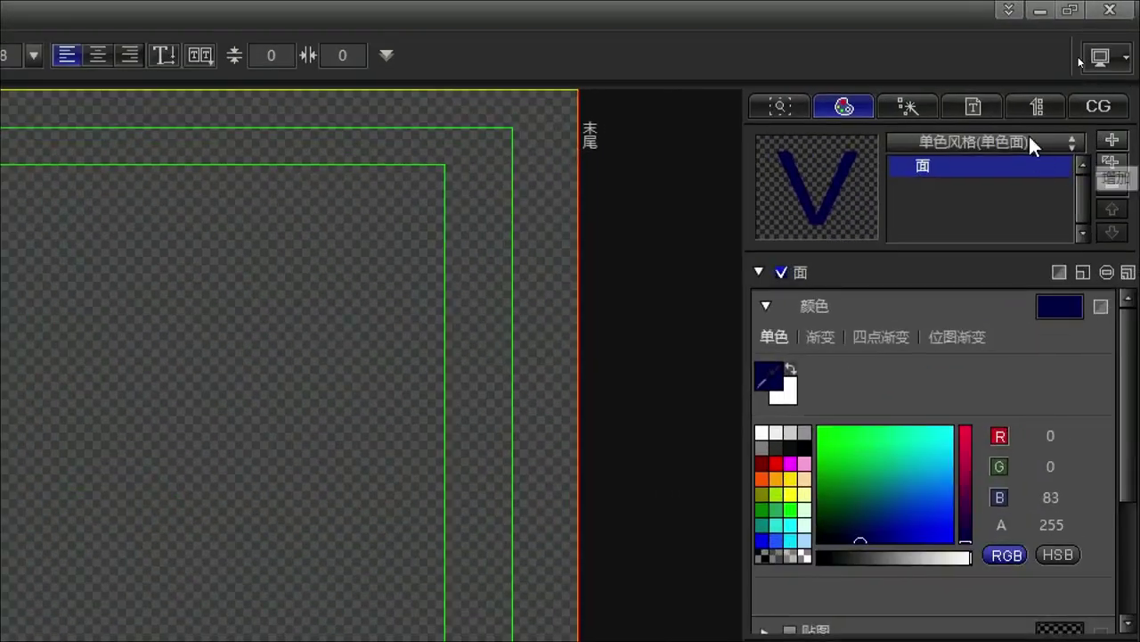
Show the text (文本) tools and load 新建文本文档.txt from the desktop into the text list.
{"action": "left_click", "coordinate": [976, 108]}
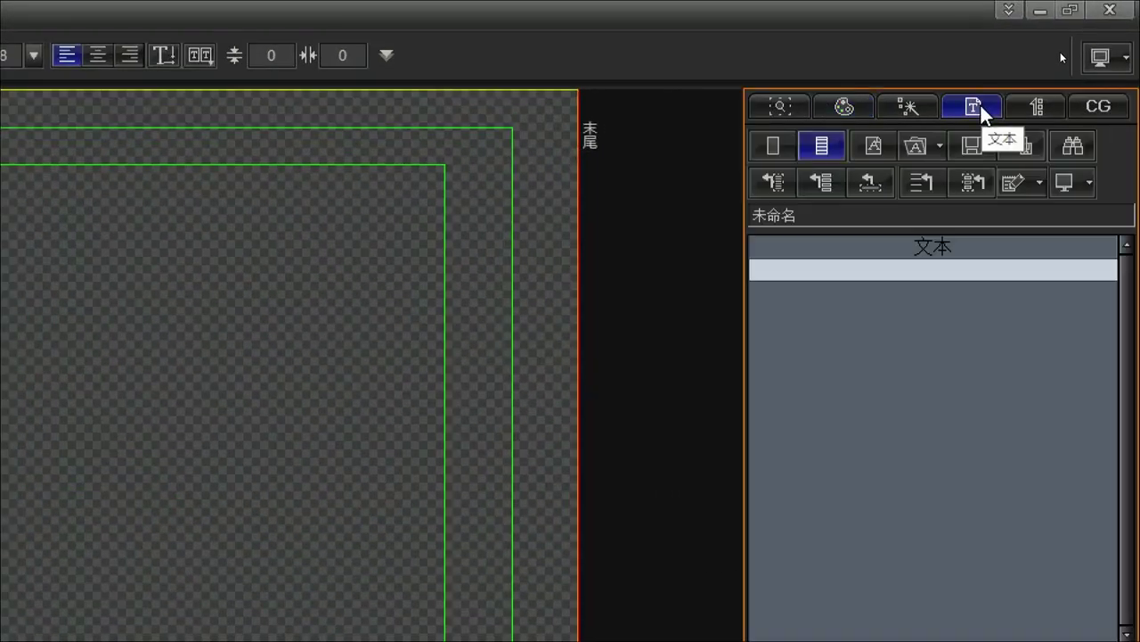
{"action": "left_click", "coordinate": [821, 270]}
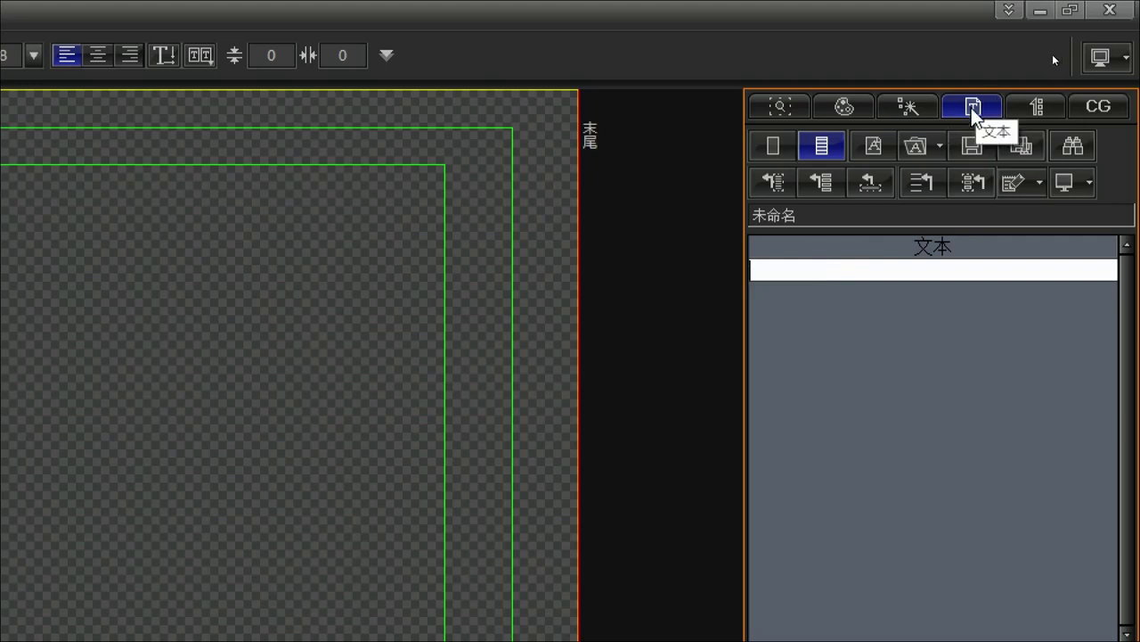
{"action": "left_click", "coordinate": [913, 148]}
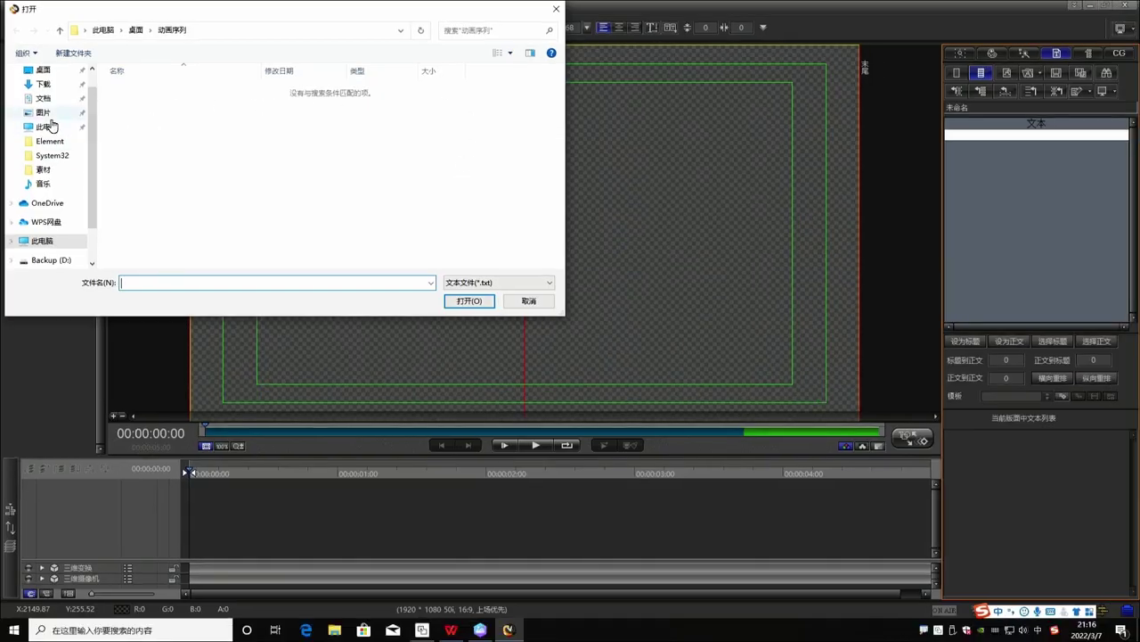
{"action": "left_click", "coordinate": [46, 75]}
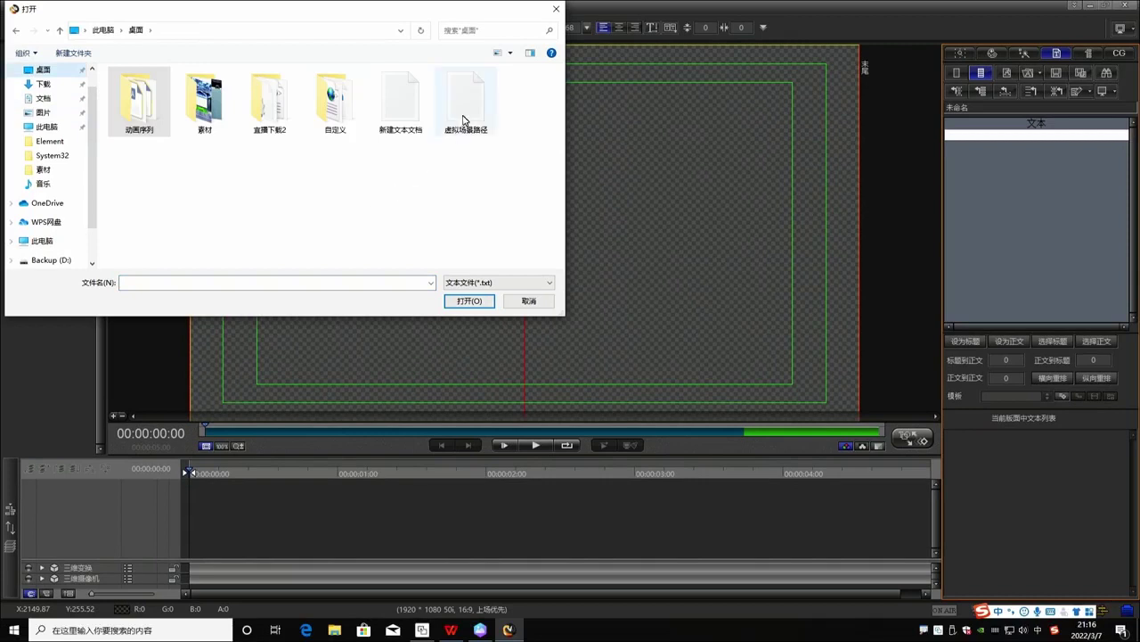
{"action": "left_click", "coordinate": [405, 105]}
{"action": "left_click", "coordinate": [469, 300]}
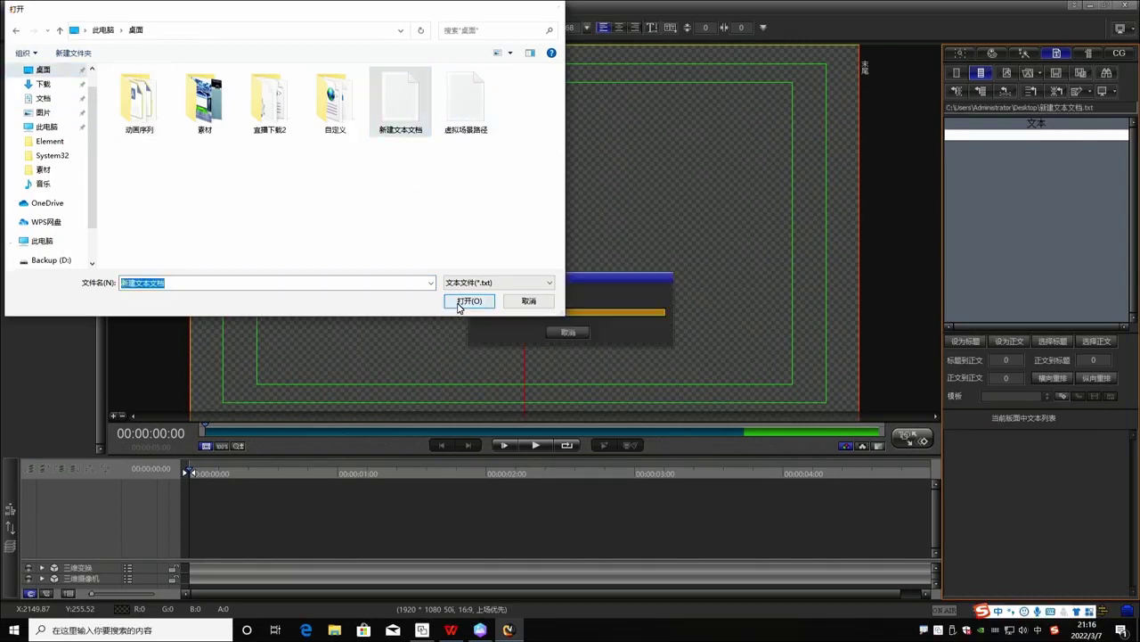
Examine the characters of the imported line in the text list.
{"action": "left_click_drag", "start_coordinate": [1014, 145], "coordinate": [1014, 168]}
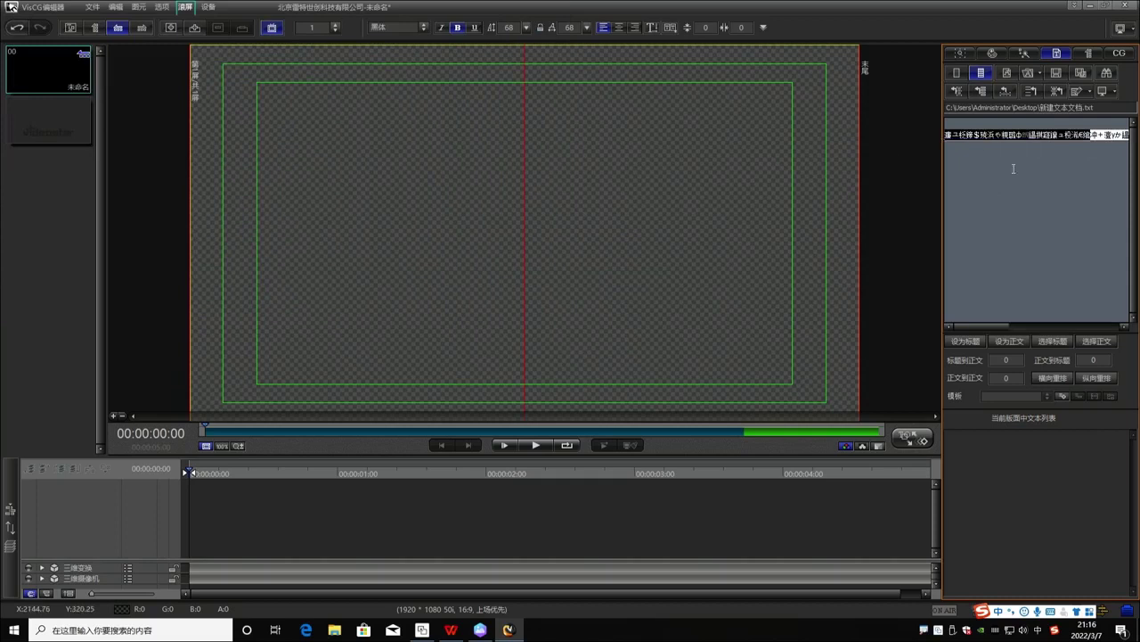
{"action": "left_click", "coordinate": [1052, 145]}
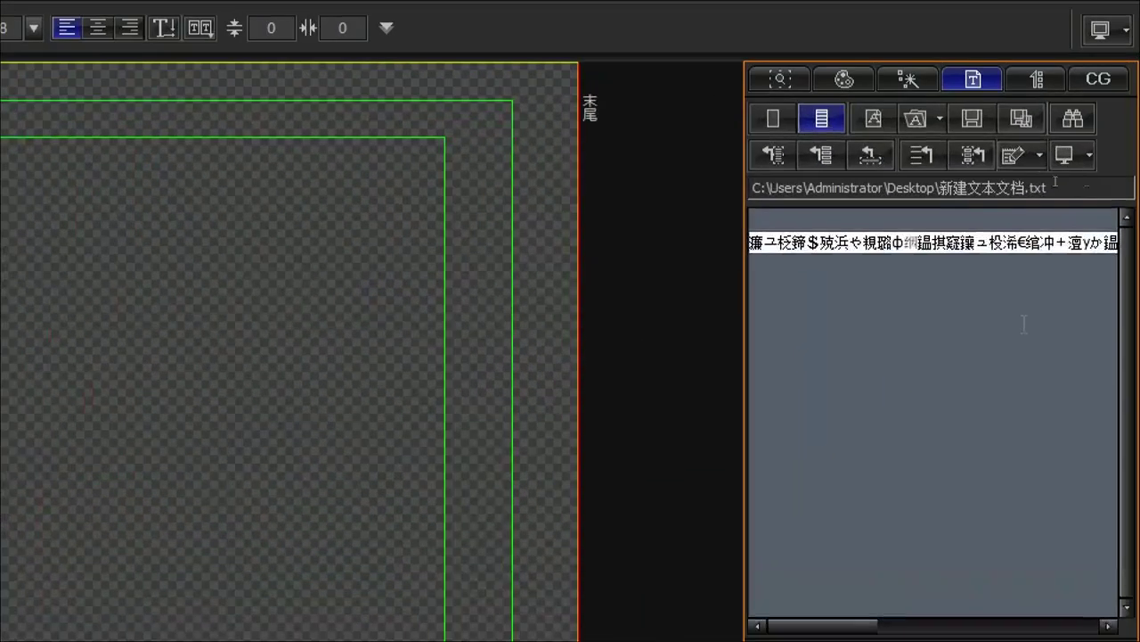
{"action": "double_click", "coordinate": [1015, 137]}
{"action": "left_click_drag", "start_coordinate": [891, 245], "coordinate": [657, 245]}
{"action": "left_click_drag", "start_coordinate": [835, 242], "coordinate": [718, 239]}
{"action": "left_click", "coordinate": [898, 246]}
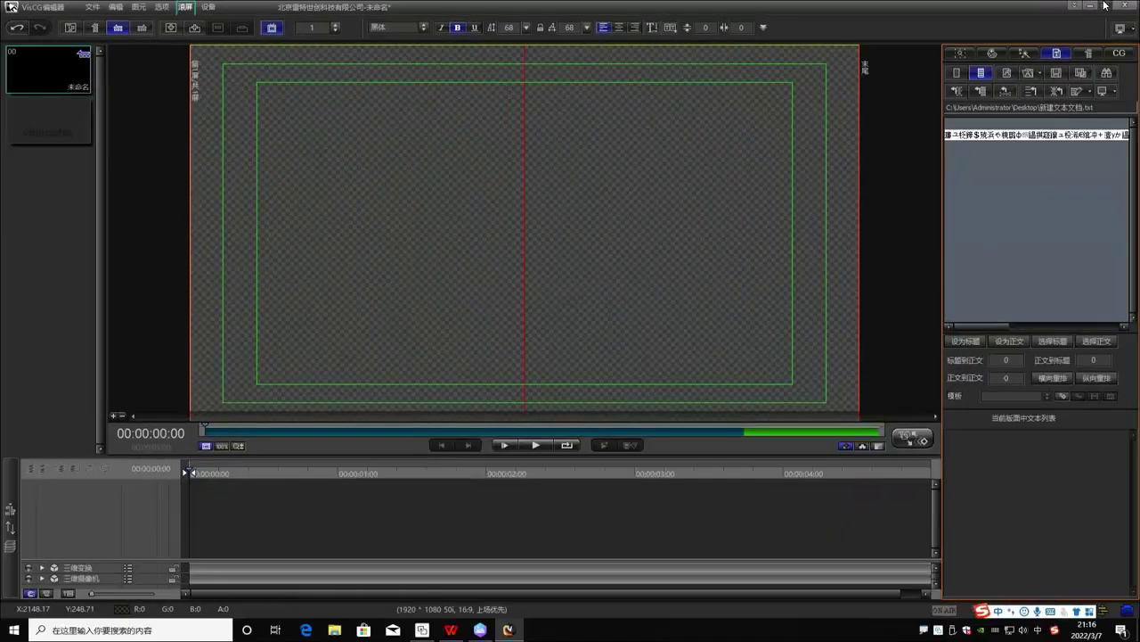
Minimize VisCG, reopen 新建文本文档 in Notepad, save a copy to the desktop as 11111 with ANSI encoding, and close it.
{"action": "left_click", "coordinate": [1093, 7]}
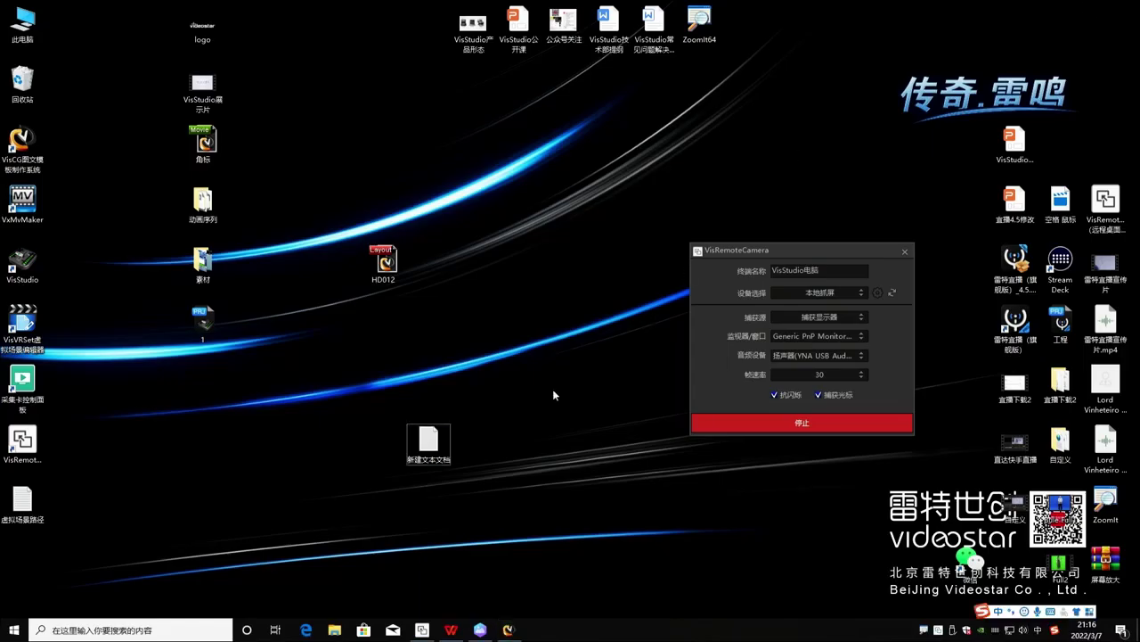
{"action": "double_click", "coordinate": [428, 441]}
{"action": "left_click", "coordinate": [204, 101]}
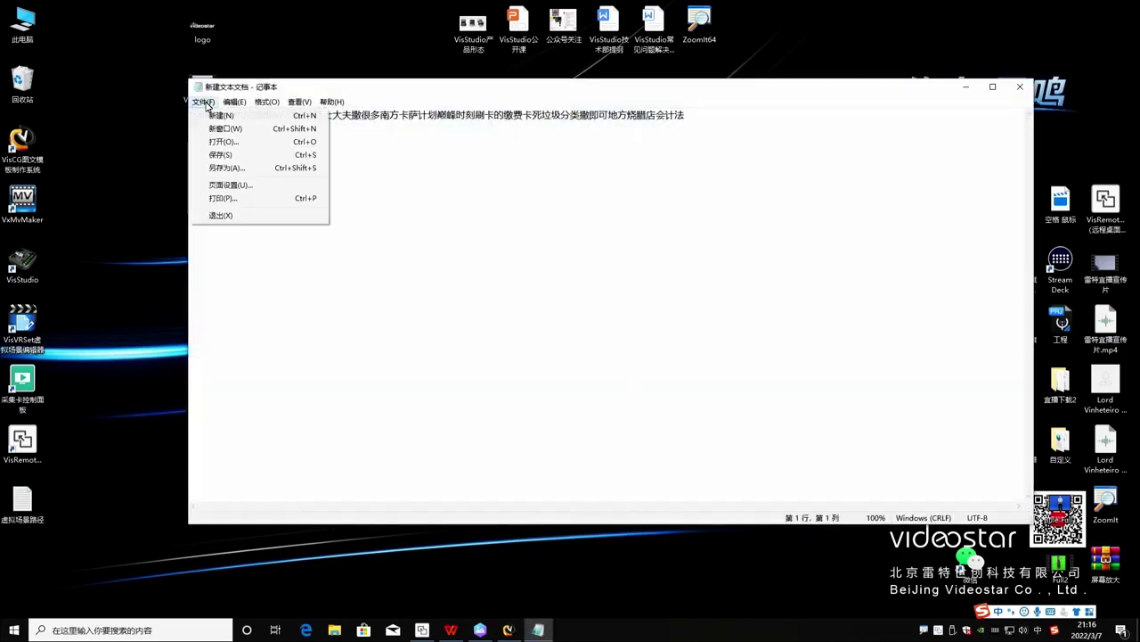
{"action": "left_click", "coordinate": [228, 167]}
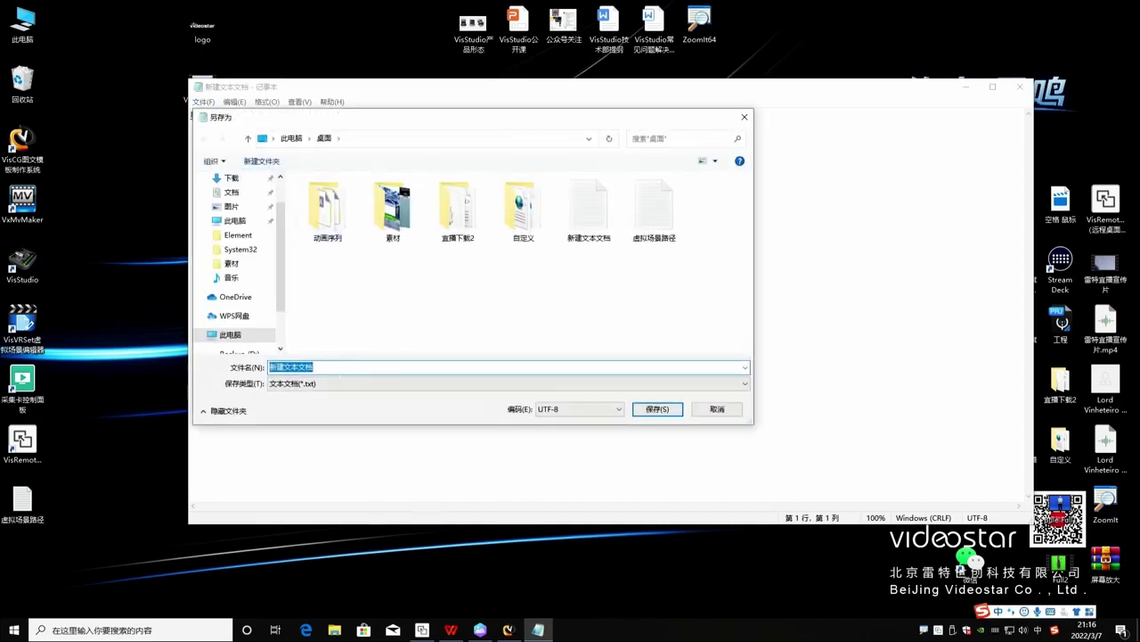
{"action": "type", "text": "11111"}
{"action": "left_click", "coordinate": [557, 410]}
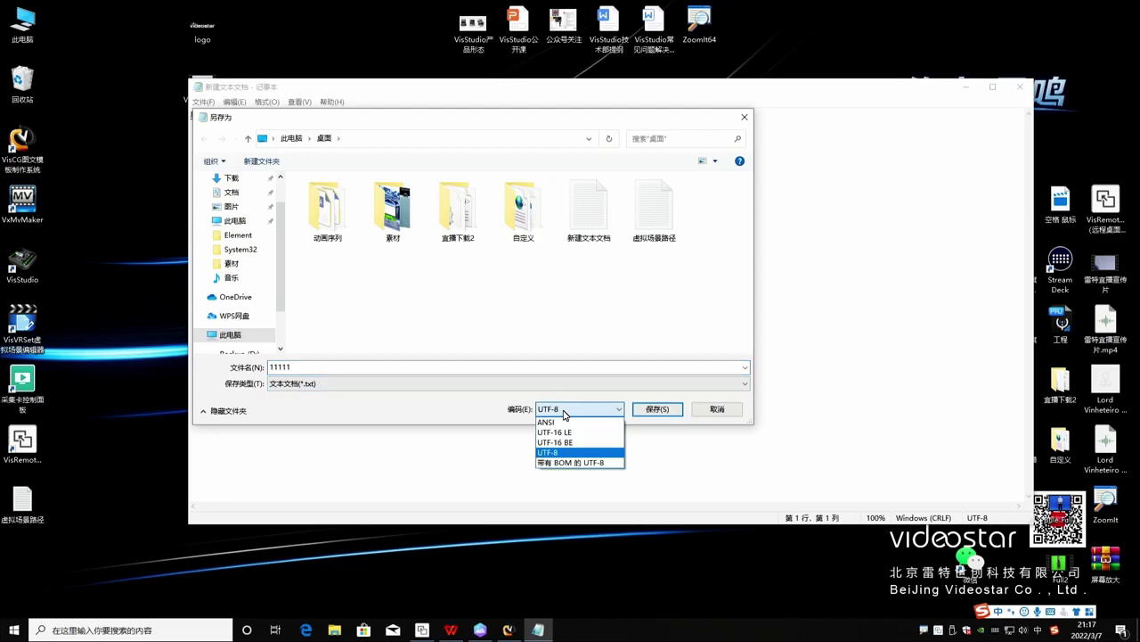
{"action": "left_click", "coordinate": [563, 411]}
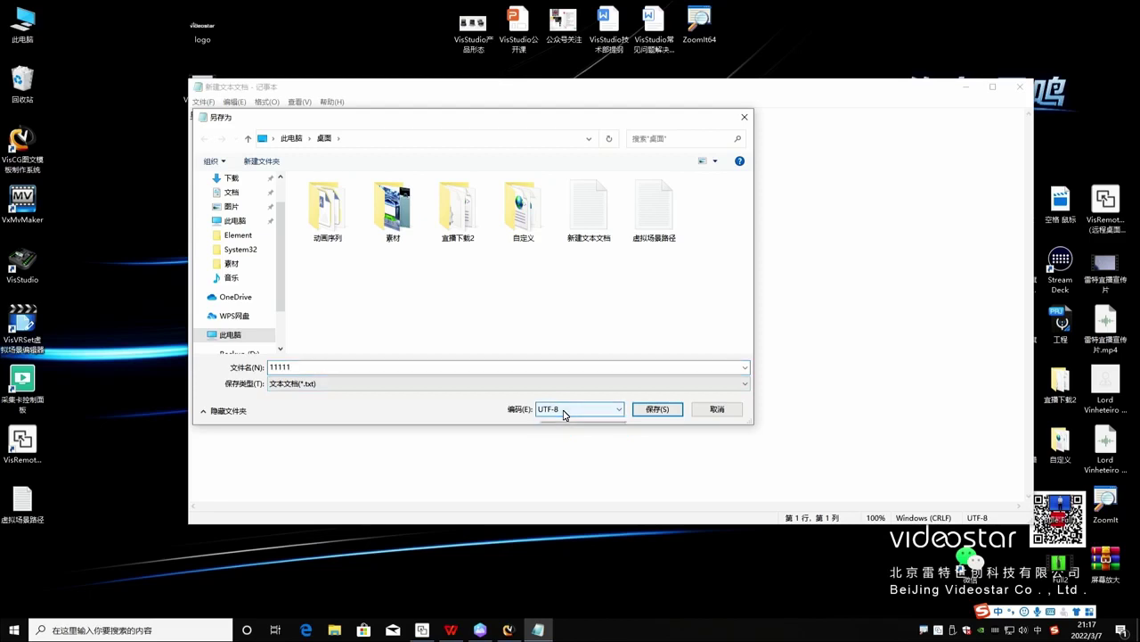
{"action": "left_click", "coordinate": [563, 413]}
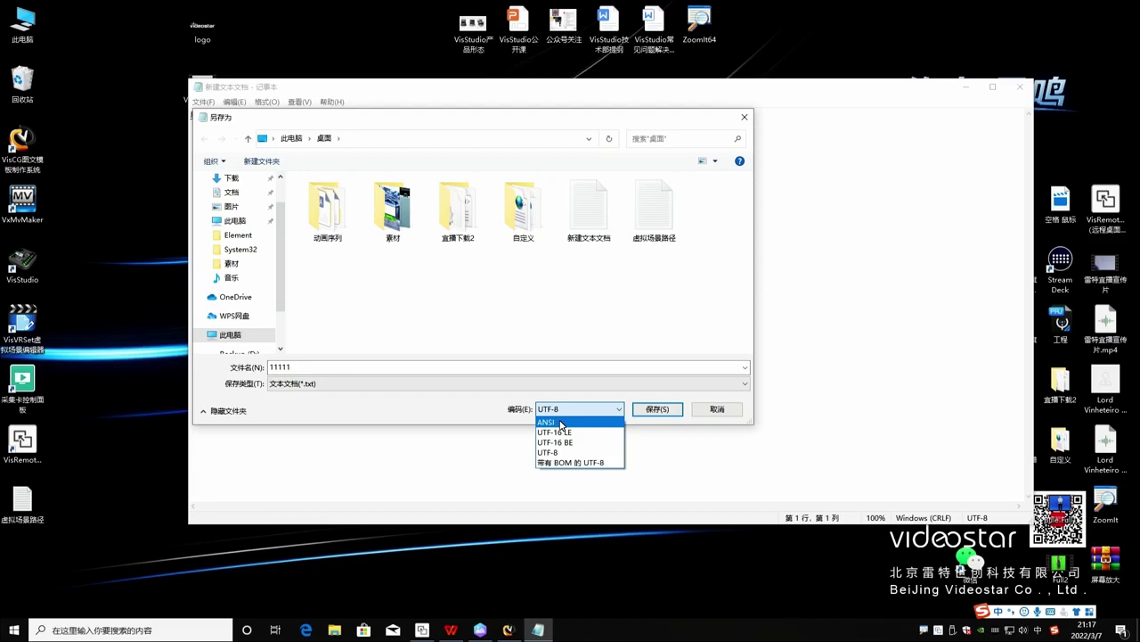
{"action": "left_click", "coordinate": [560, 424]}
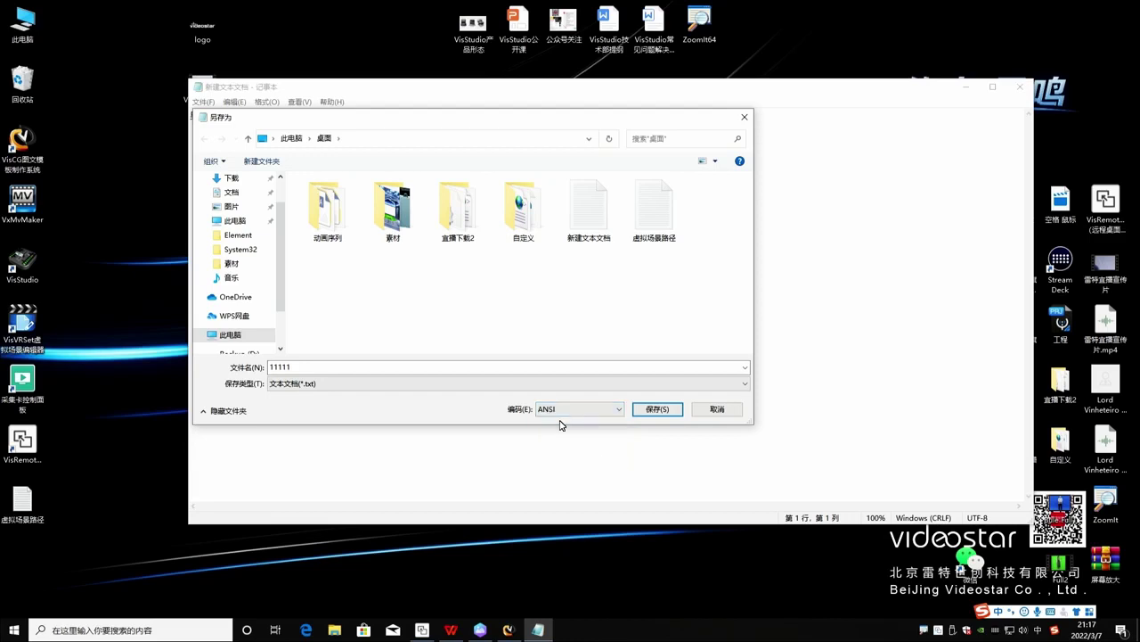
{"action": "left_click", "coordinate": [652, 410]}
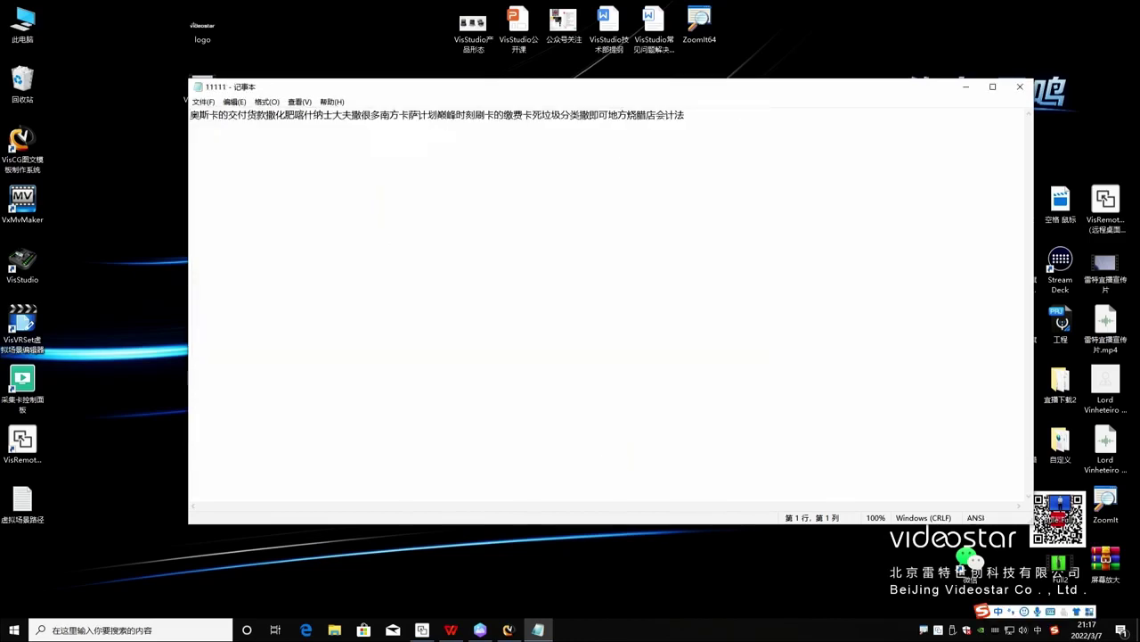
{"action": "left_click", "coordinate": [1021, 86]}
Switch to VisCG and load 11111.txt from the desktop into the text list, discarding a trial deletion in 新建文本文档.txt.
{"action": "left_click", "coordinate": [507, 629]}
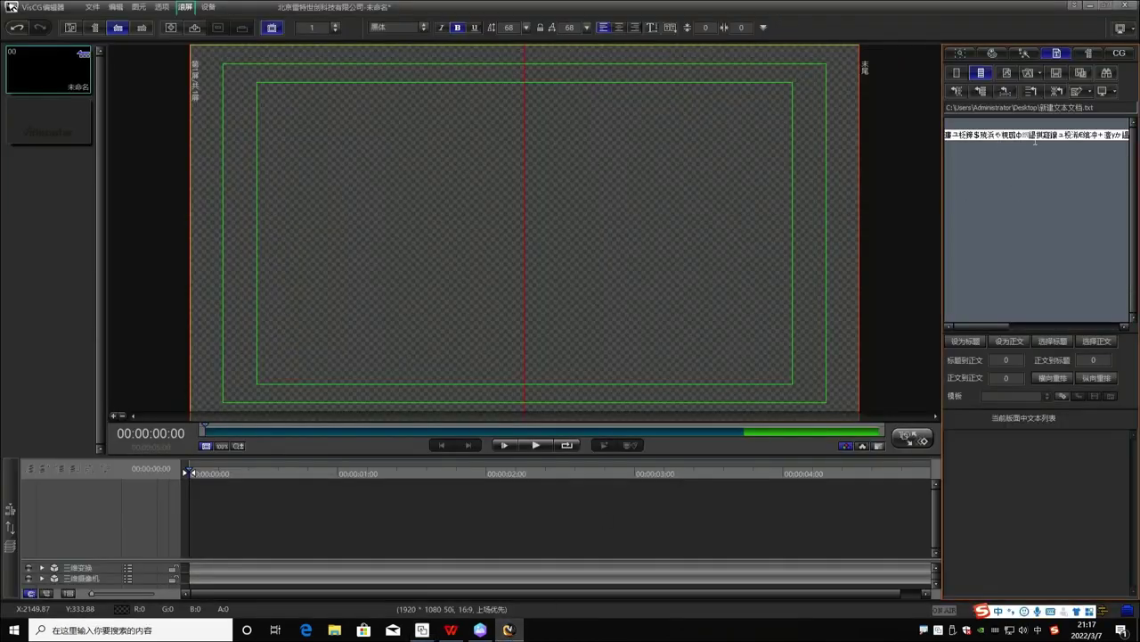
{"action": "left_click_drag", "start_coordinate": [1066, 141], "coordinate": [871, 141]}
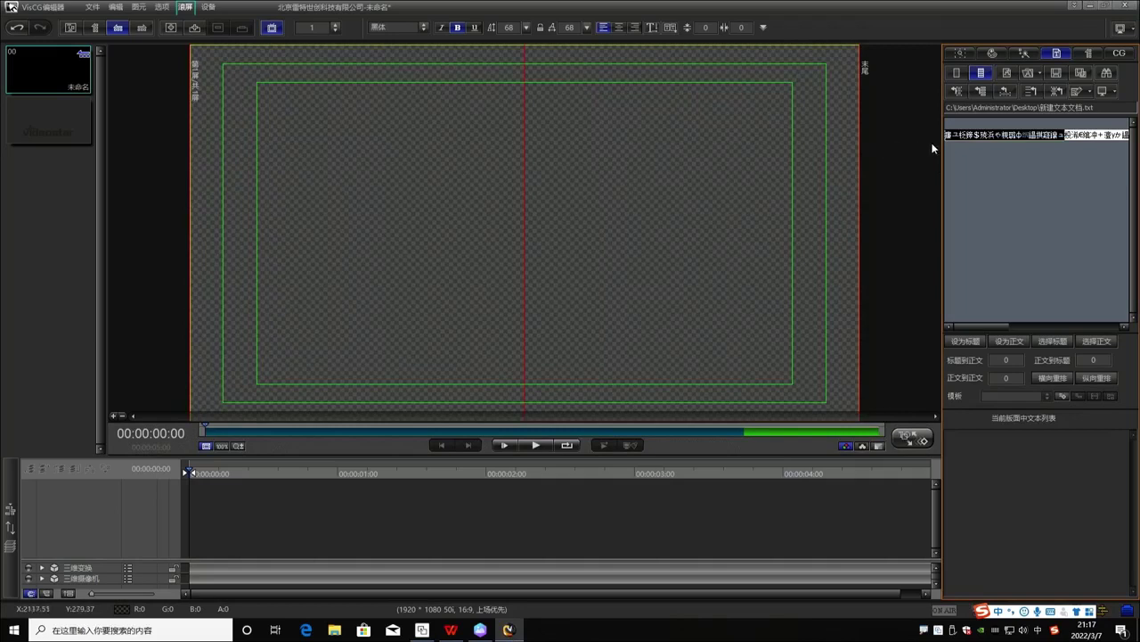
{"action": "key", "text": "BackSpace"}
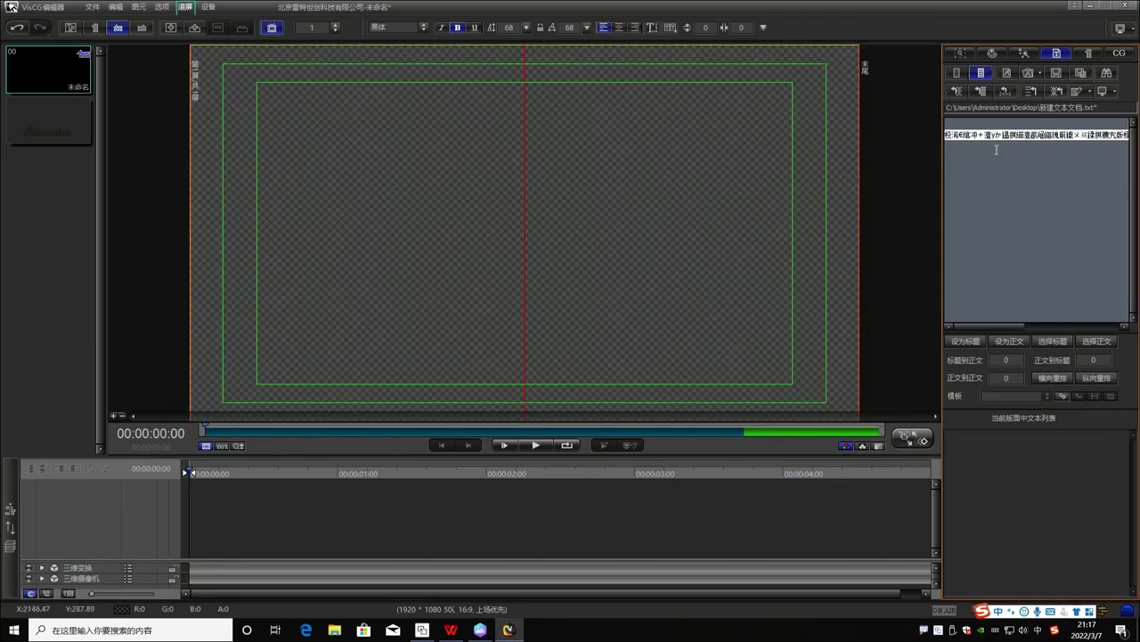
{"action": "left_click", "coordinate": [1027, 73]}
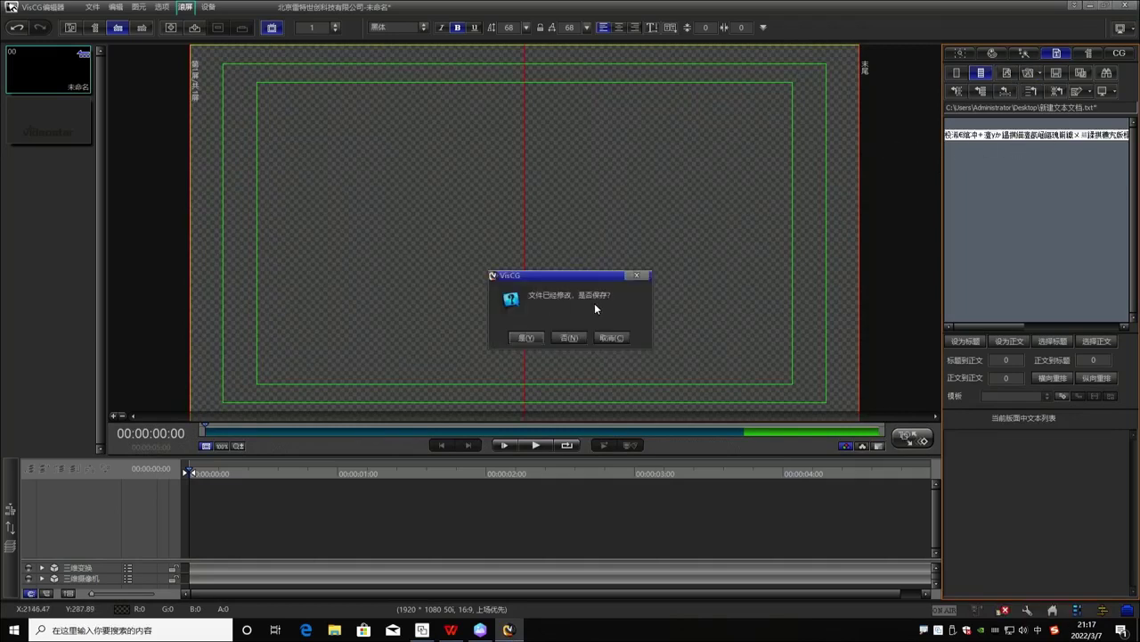
{"action": "left_click", "coordinate": [570, 339]}
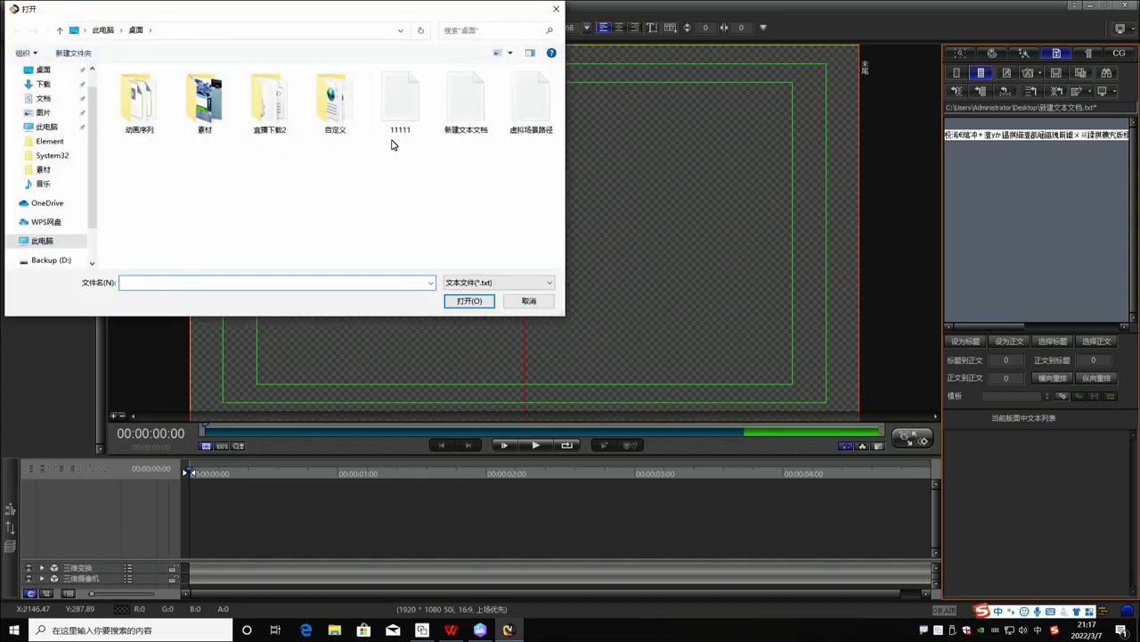
{"action": "left_click", "coordinate": [396, 132]}
{"action": "left_click", "coordinate": [467, 301]}
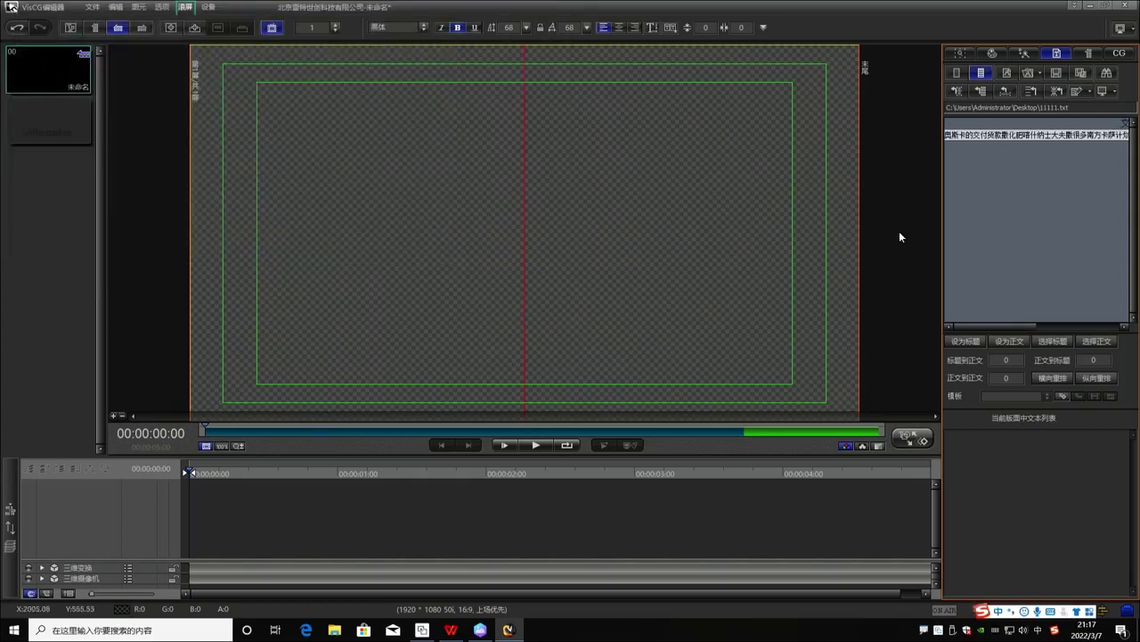
Insert the imported line into the left-scroll layout and position it along the lower edge of the frame.
{"action": "left_click_drag", "start_coordinate": [1062, 135], "coordinate": [904, 133]}
{"action": "left_click", "coordinate": [1025, 168]}
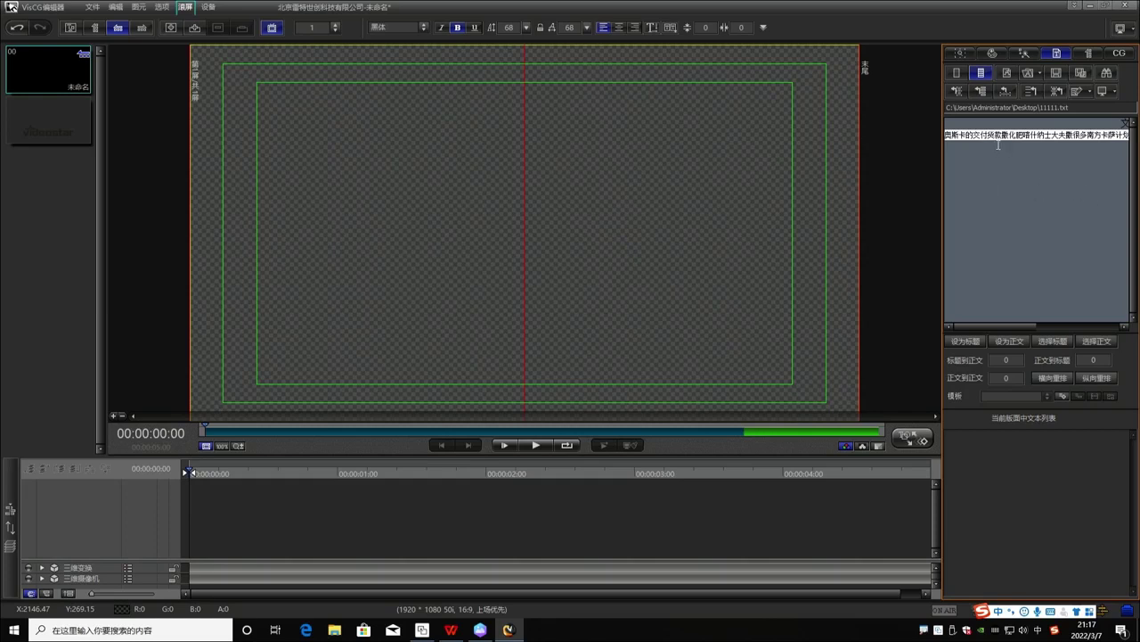
{"action": "left_click", "coordinate": [984, 93]}
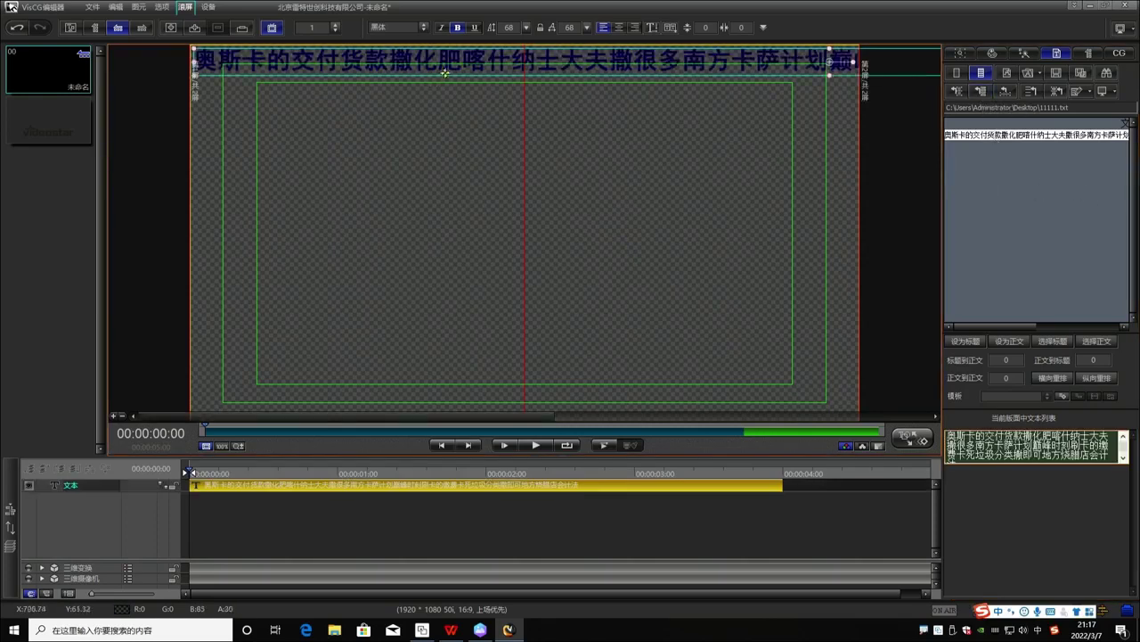
{"action": "left_click_drag", "start_coordinate": [445, 74], "coordinate": [459, 396]}
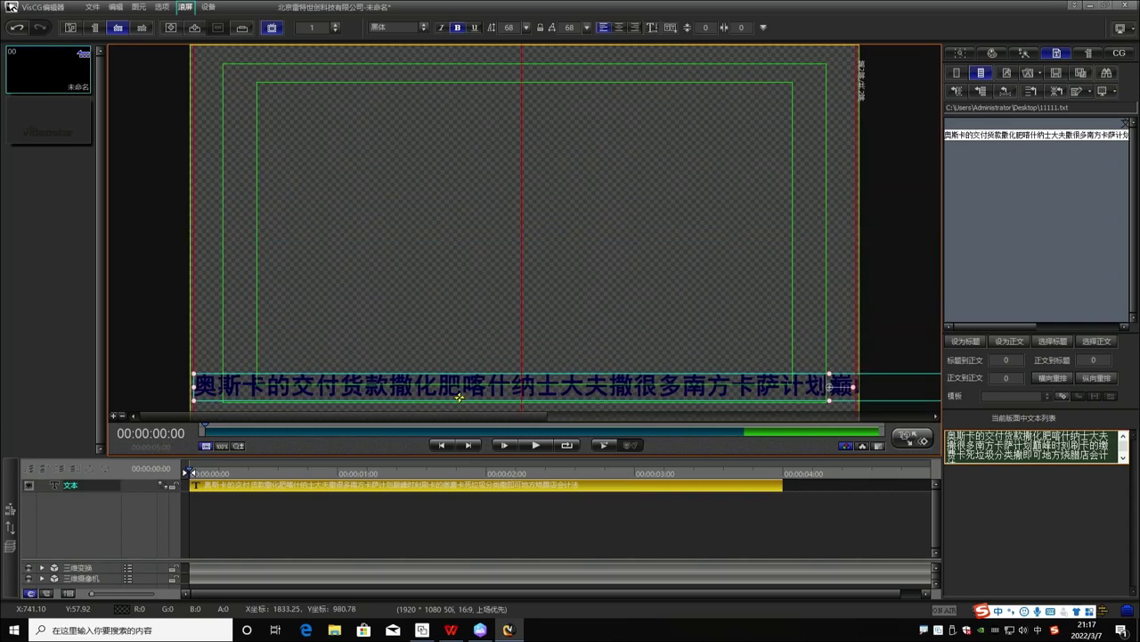
{"action": "left_click_drag", "start_coordinate": [459, 397], "coordinate": [472, 392]}
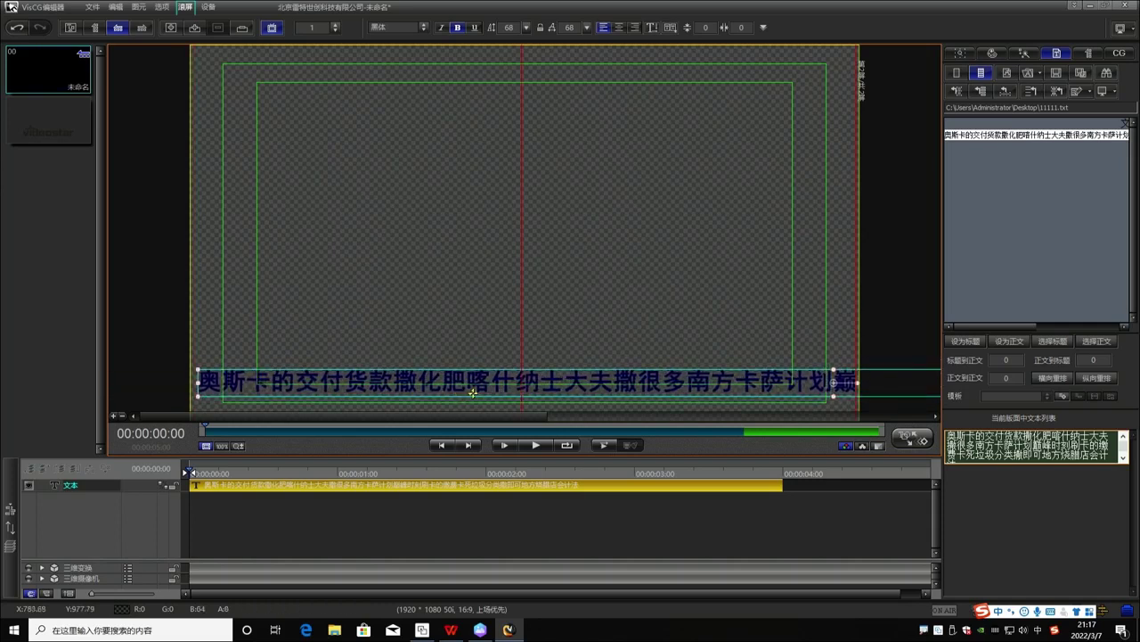
Set the scrolling text's size to 82, try the fonts 宋体 and 微软雅黑, and apply Arabic Transparent.
{"action": "left_click", "coordinate": [138, 6]}
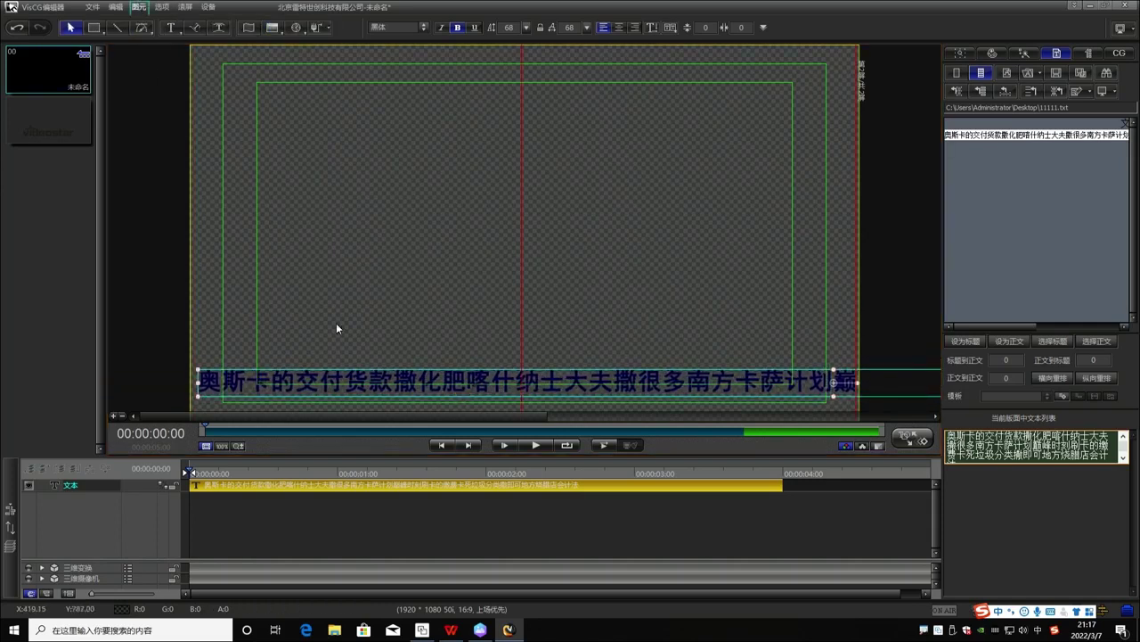
{"action": "left_click_drag", "start_coordinate": [504, 28], "coordinate": [402, 18]}
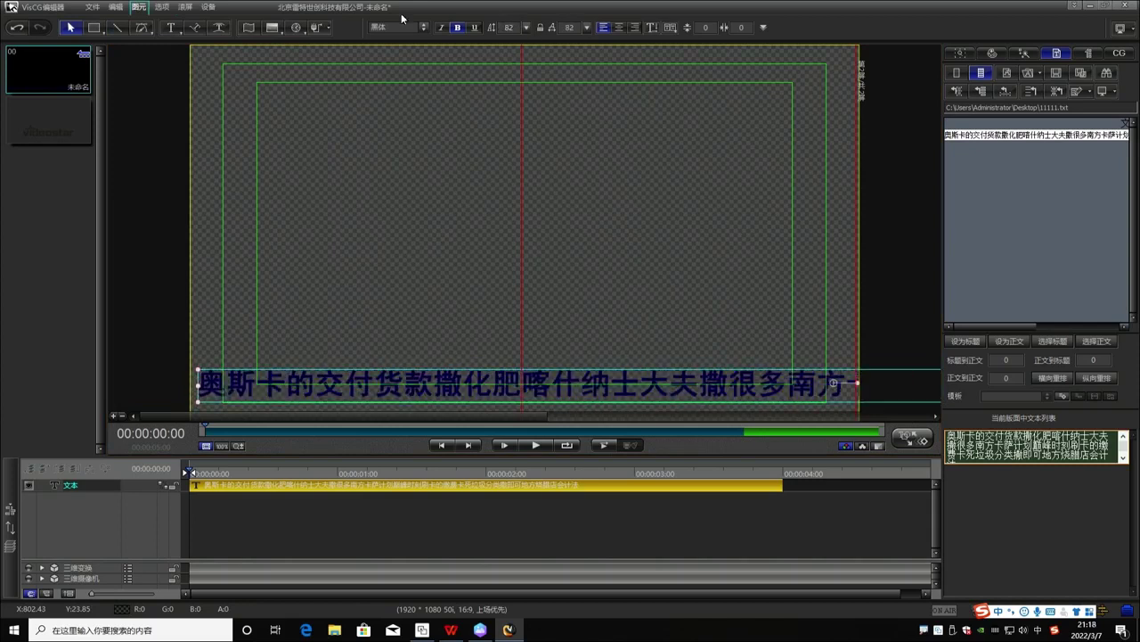
{"action": "left_click", "coordinate": [400, 25]}
{"action": "left_click", "coordinate": [396, 182]}
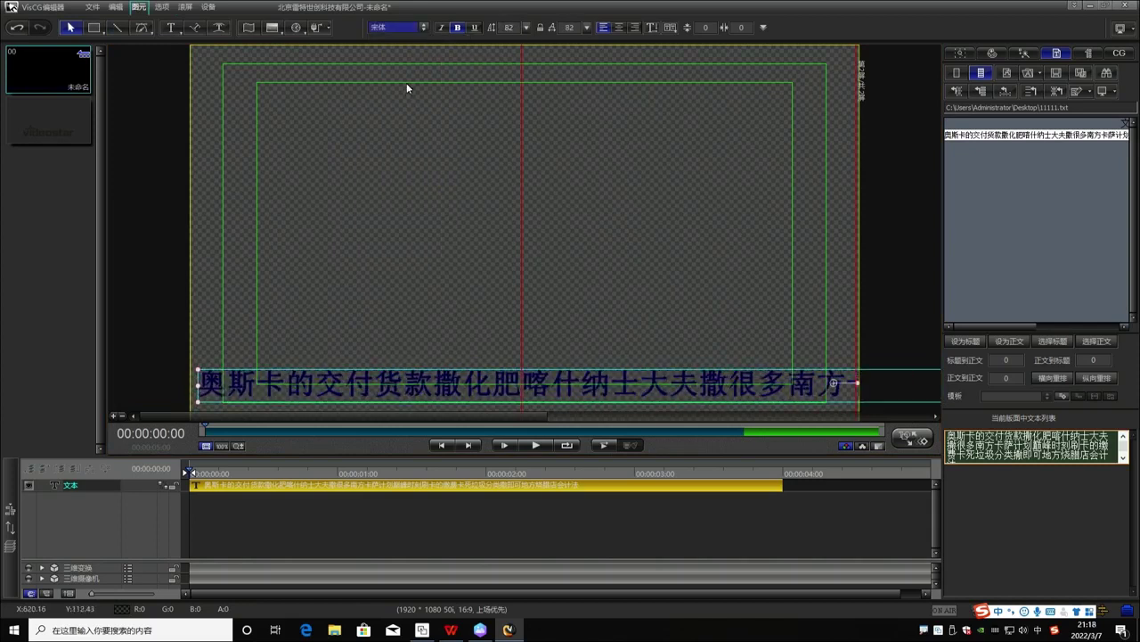
{"action": "left_click", "coordinate": [407, 35]}
{"action": "left_click", "coordinate": [392, 38]}
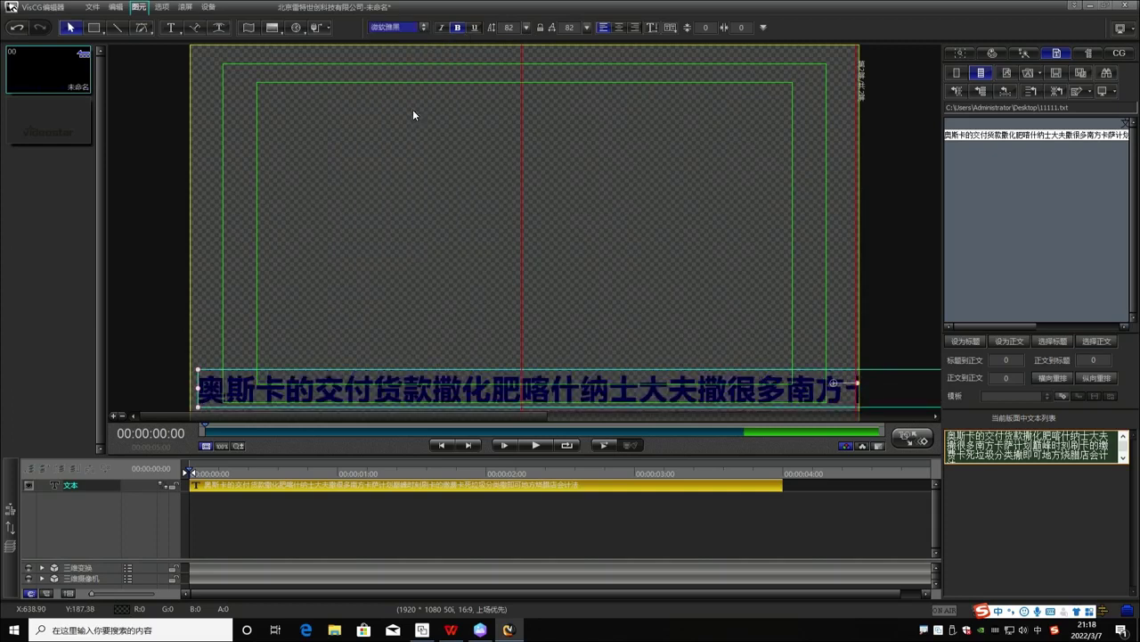
{"action": "left_click", "coordinate": [398, 27]}
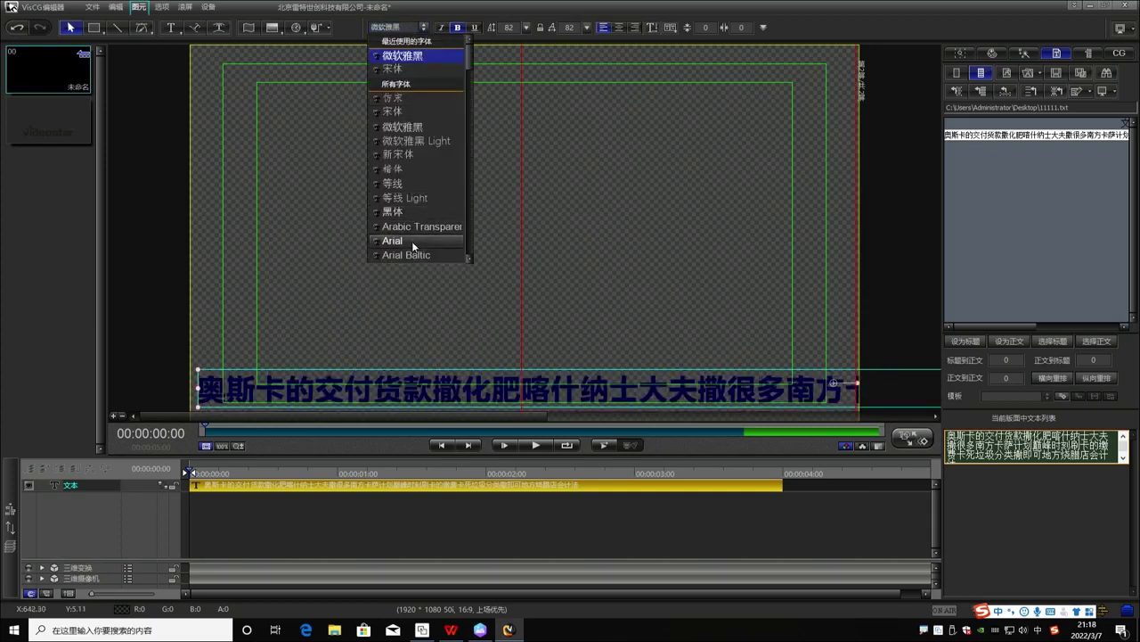
{"action": "left_click", "coordinate": [422, 228]}
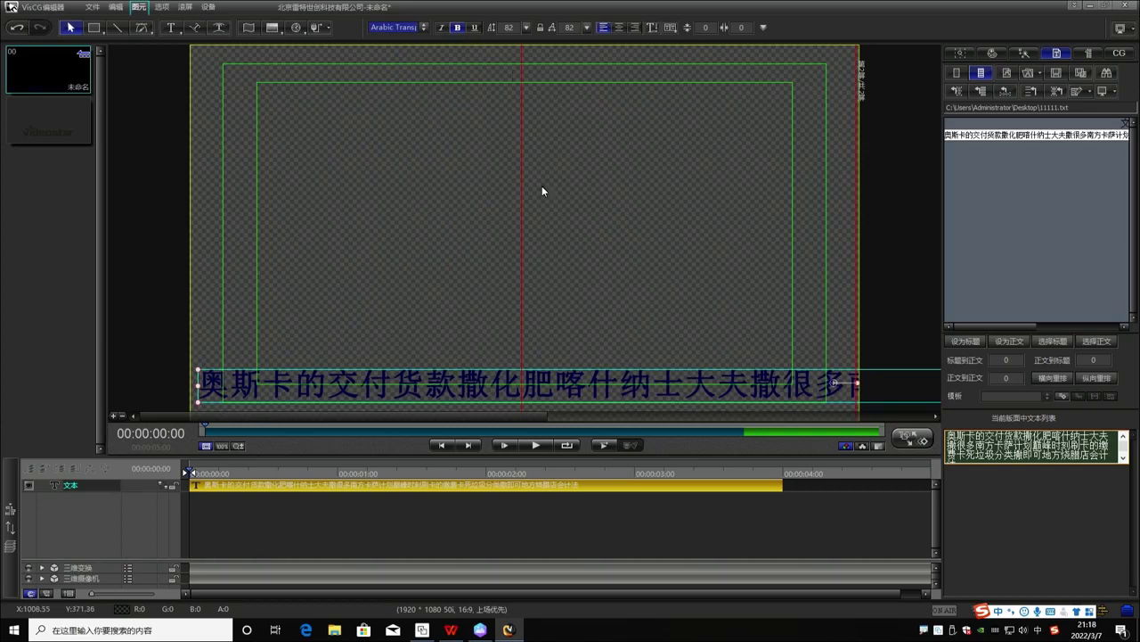
{"action": "left_click", "coordinate": [398, 27]}
{"action": "scroll", "coordinate": [426, 152], "scroll_direction": "down", "scroll_amount": 3}
{"action": "scroll", "coordinate": [426, 146], "scroll_direction": "down", "scroll_amount": 15}
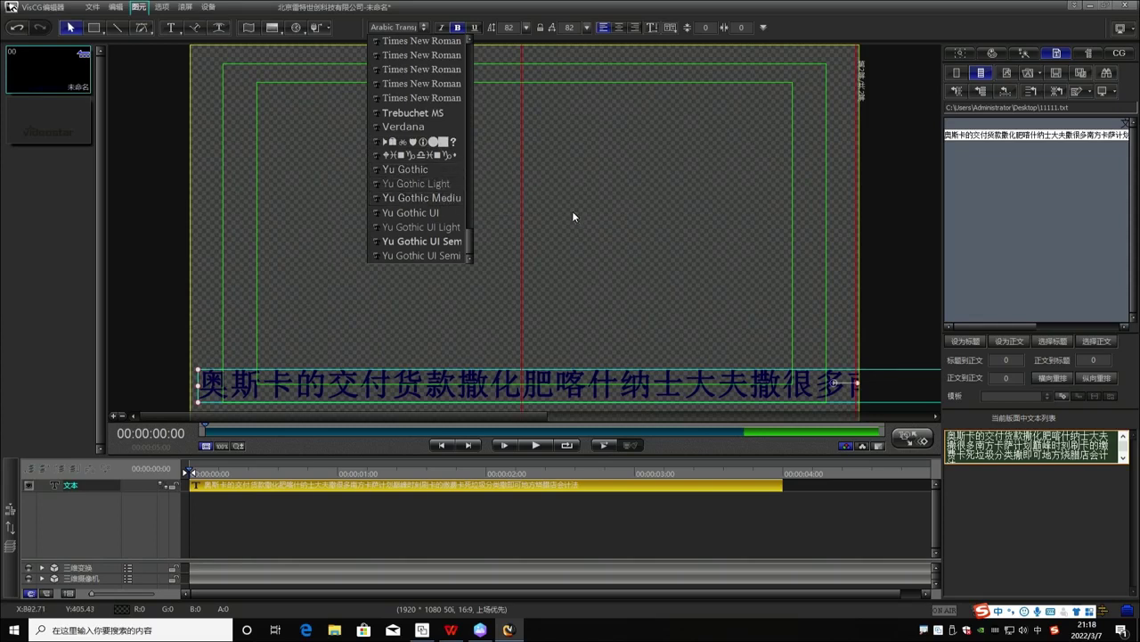
{"action": "left_click", "coordinate": [599, 216]}
{"action": "mouse_move", "coordinate": [509, 27]}
{"action": "left_mouse_down"}
{"action": "mouse_move", "coordinate": [531, 28]}
{"action": "mouse_move", "coordinate": [512, 34]}
{"action": "left_mouse_up"}
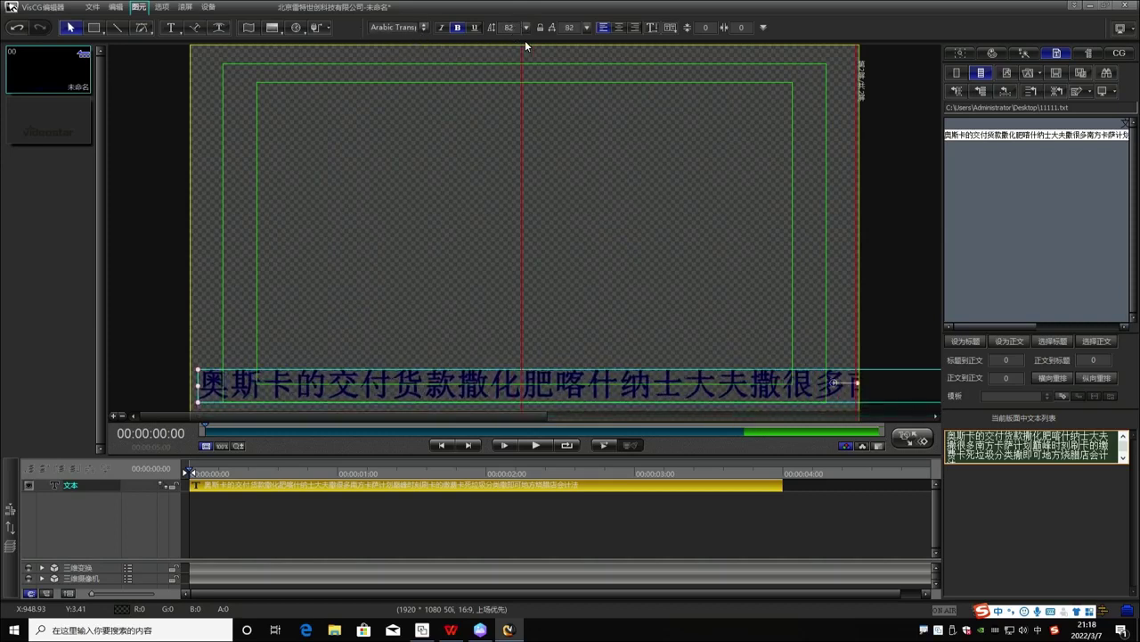
Colour the scrolling text solid green (R 0, G 255, B 0) and play the subtitle.
{"action": "left_click", "coordinate": [993, 52]}
{"action": "left_click", "coordinate": [984, 245]}
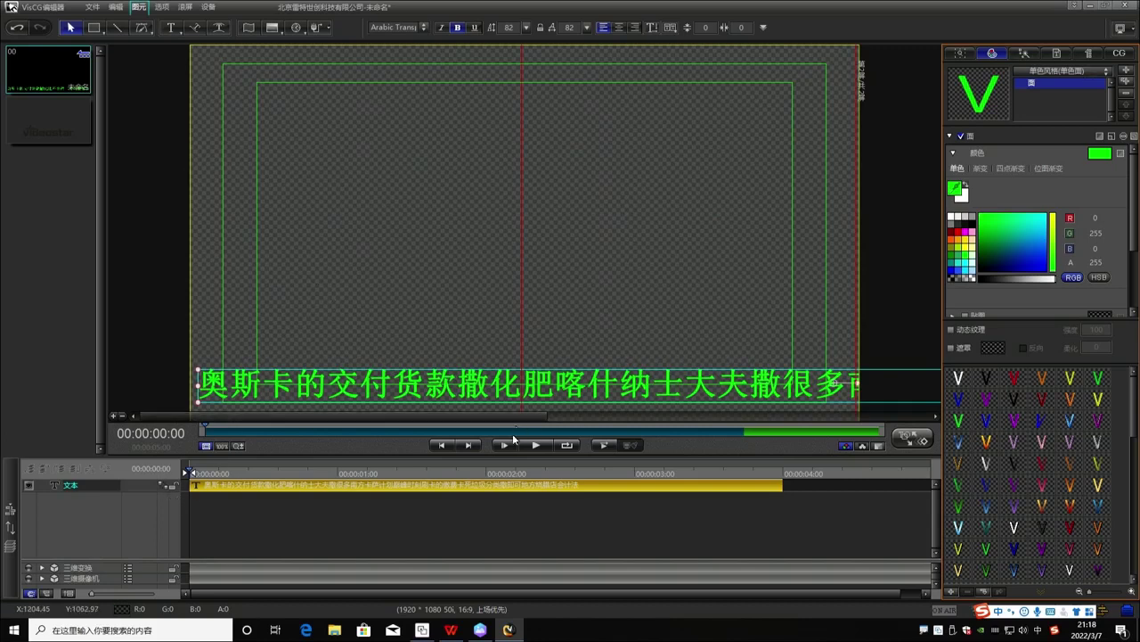
{"action": "left_click", "coordinate": [536, 445]}
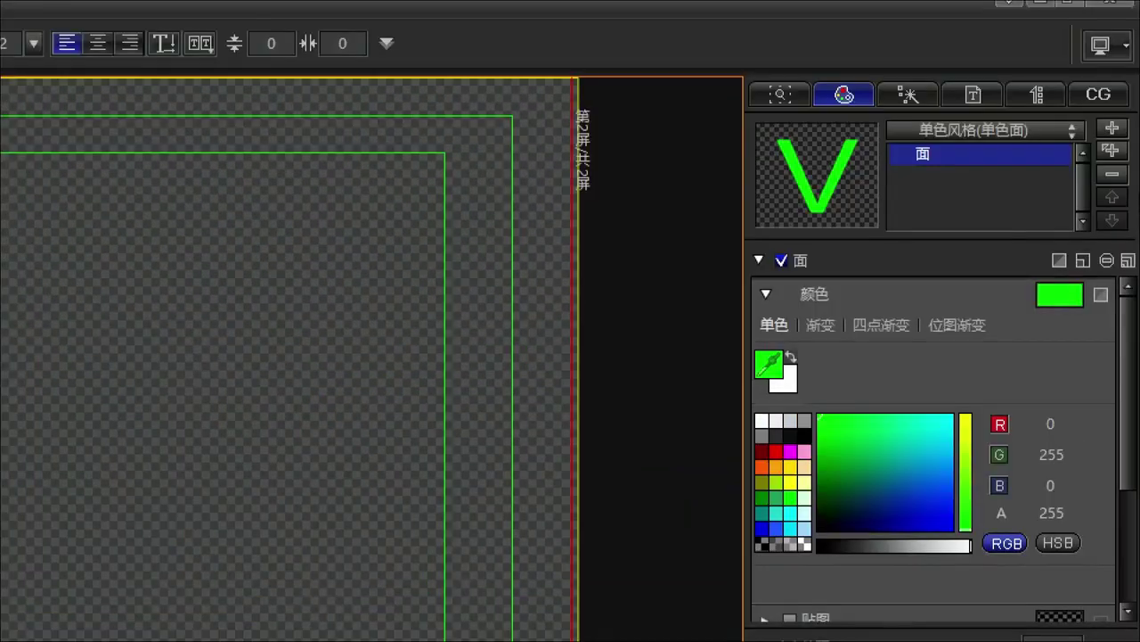
Set the scroll's last-screen position (尾屏位置) to 6800 and its total time (总时间) to 00:00:20:00.
{"action": "left_click", "coordinate": [1037, 92]}
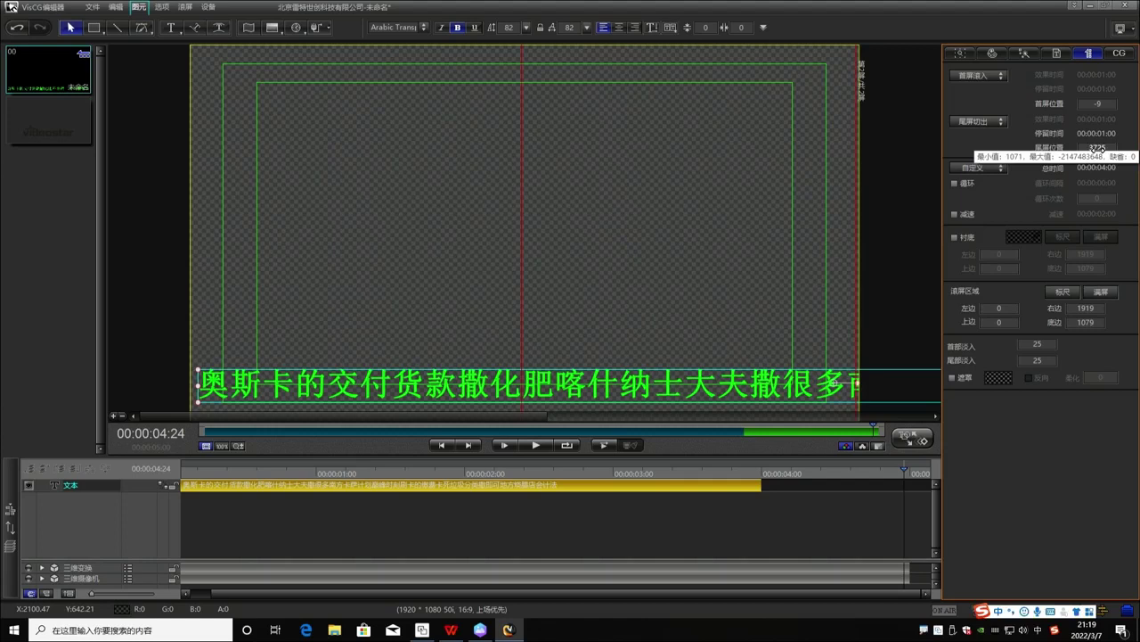
{"action": "left_click_drag", "start_coordinate": [1098, 149], "coordinate": [1121, 149]}
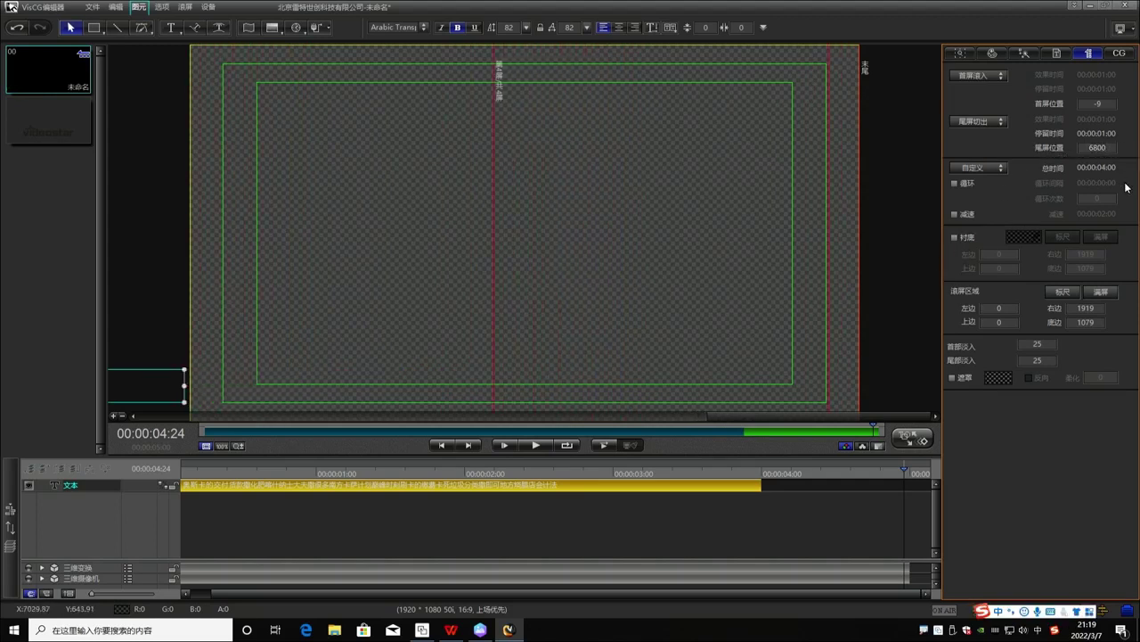
{"action": "mouse_move", "coordinate": [1104, 166]}
{"action": "left_mouse_down"}
{"action": "mouse_move", "coordinate": [1126, 168]}
{"action": "mouse_move", "coordinate": [1111, 171]}
{"action": "left_mouse_up"}
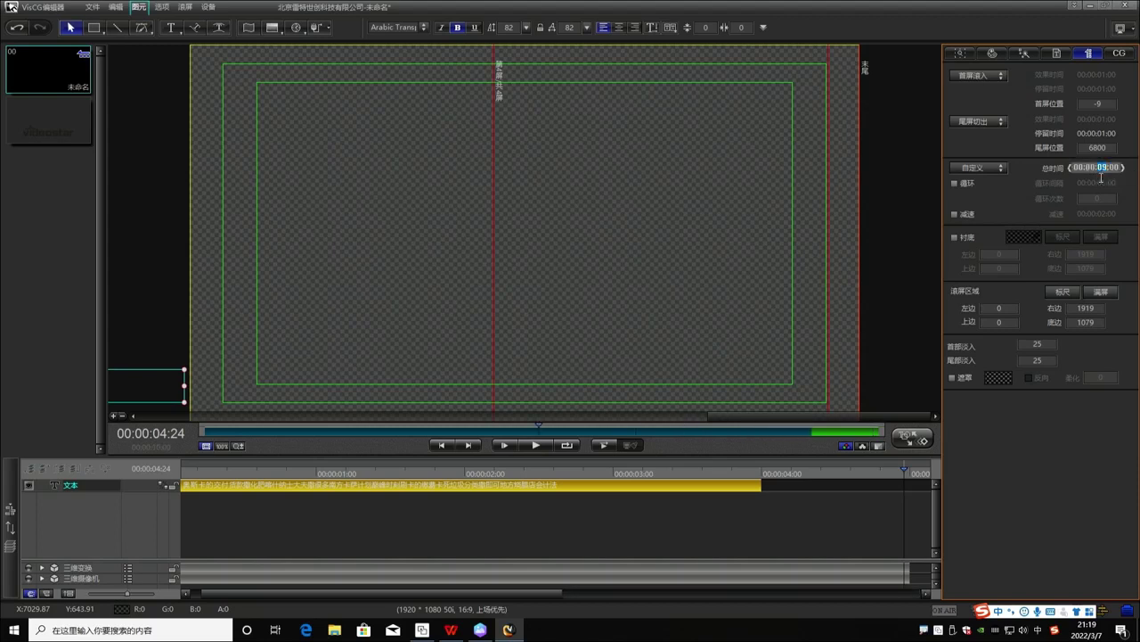
{"action": "left_click_drag", "start_coordinate": [1089, 181], "coordinate": [1089, 181]}
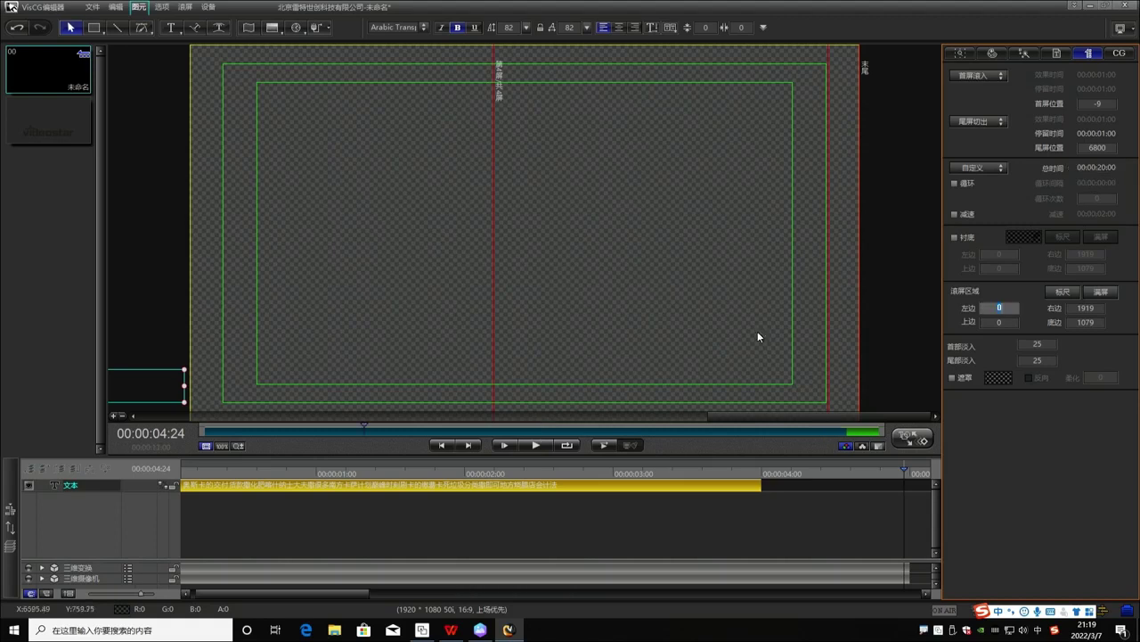
Preview the slower scrolling subtitle twice, restarting from the beginning for the second playback.
{"action": "left_click", "coordinate": [535, 446]}
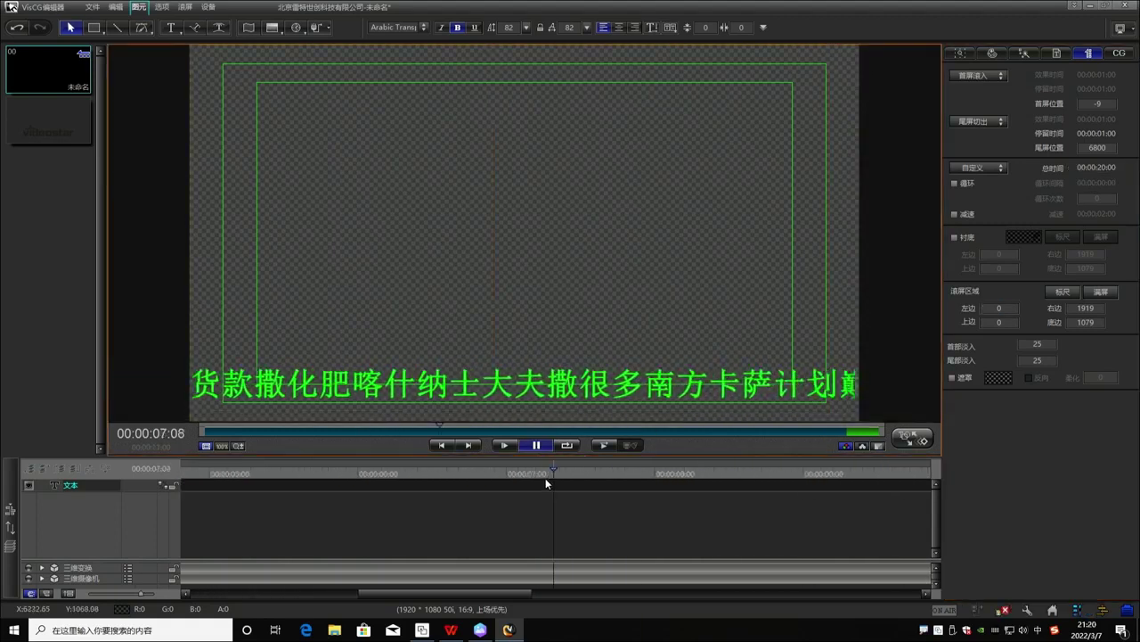
{"action": "key", "text": "space"}
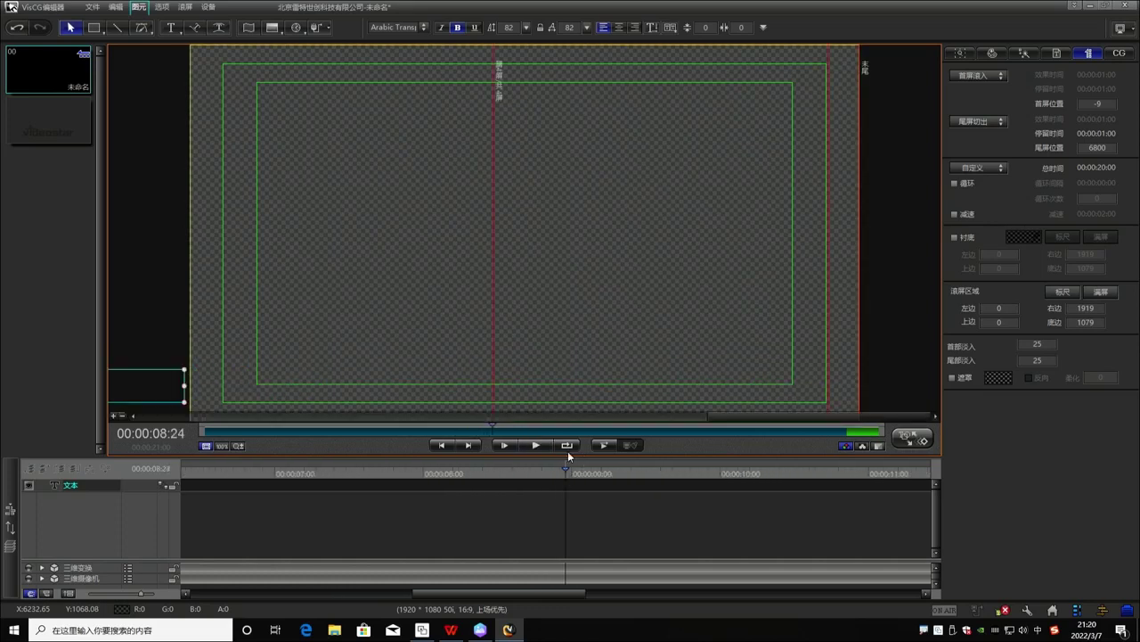
{"action": "left_click", "coordinate": [441, 444]}
{"action": "left_click", "coordinate": [534, 446]}
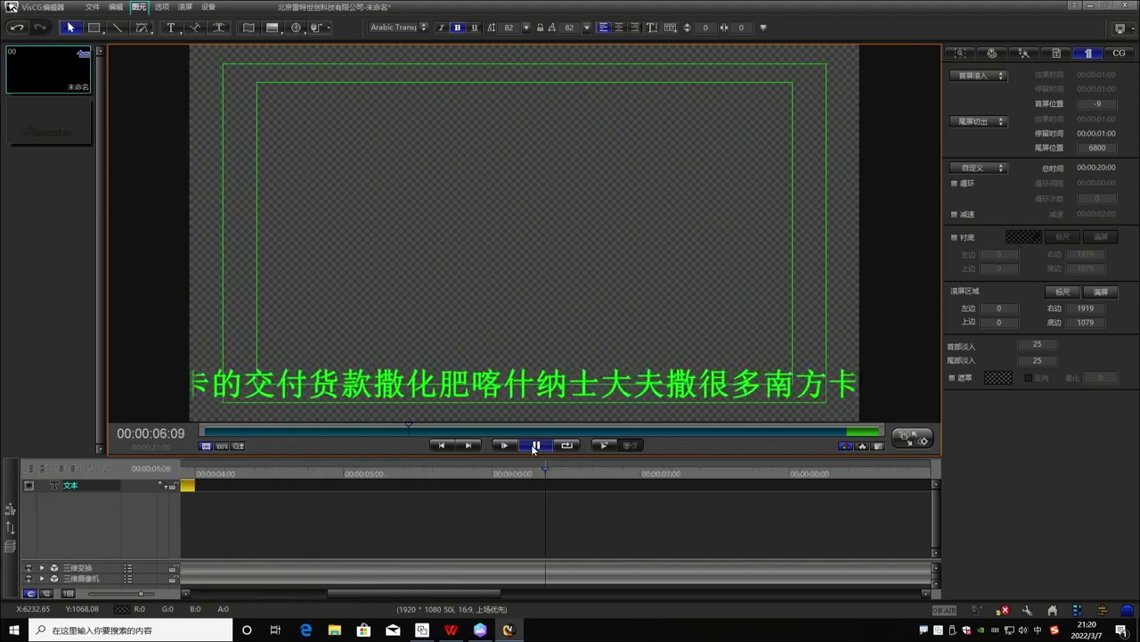
{"action": "left_click", "coordinate": [535, 444]}
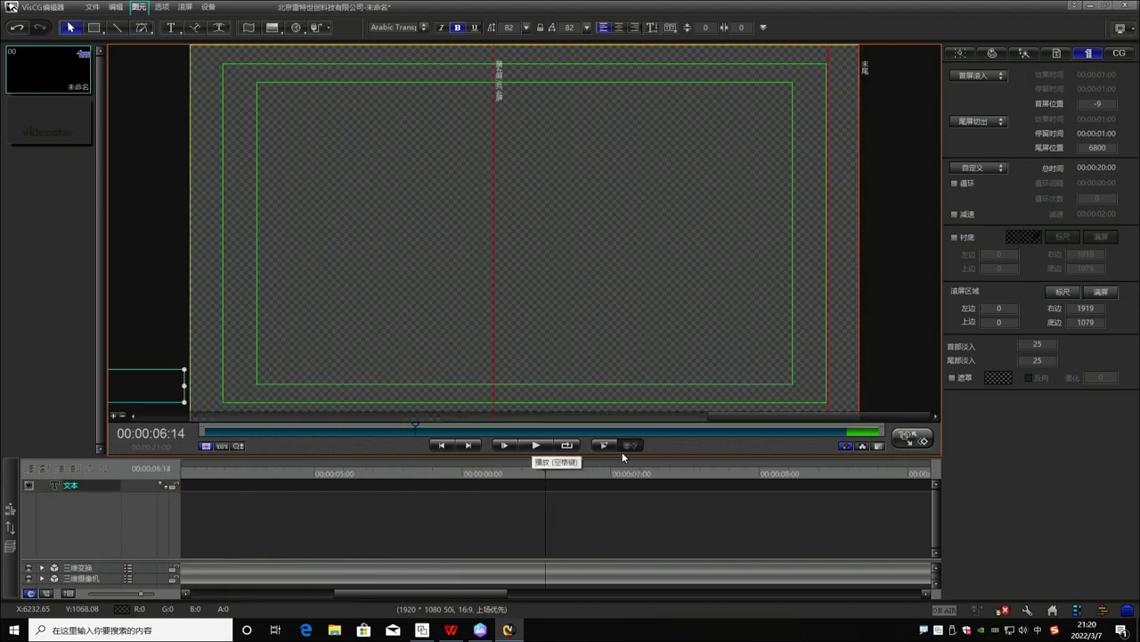
Add the current scrolling layout to the 动态模板一 category of the template library.
{"action": "left_click", "coordinate": [10, 542]}
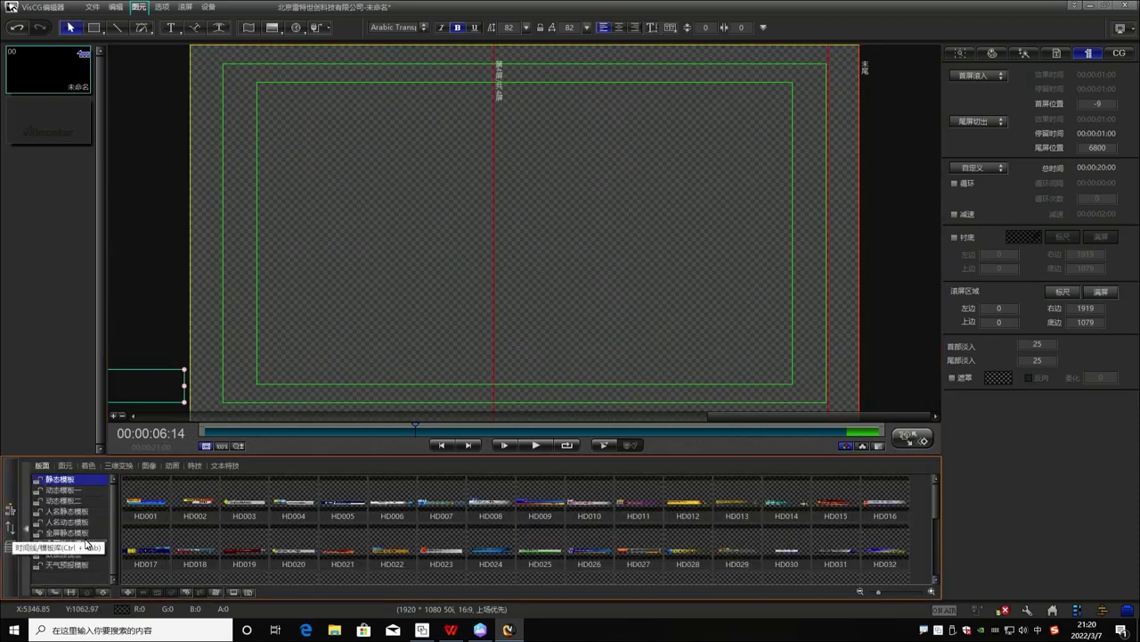
{"action": "left_click", "coordinate": [82, 491]}
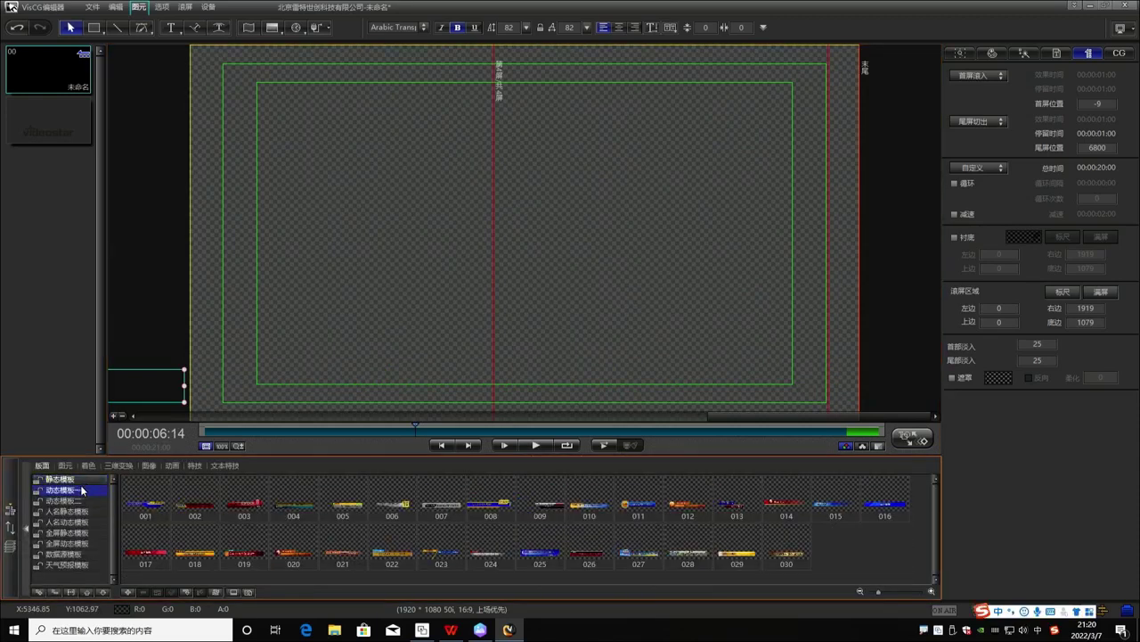
{"action": "left_click", "coordinate": [128, 592]}
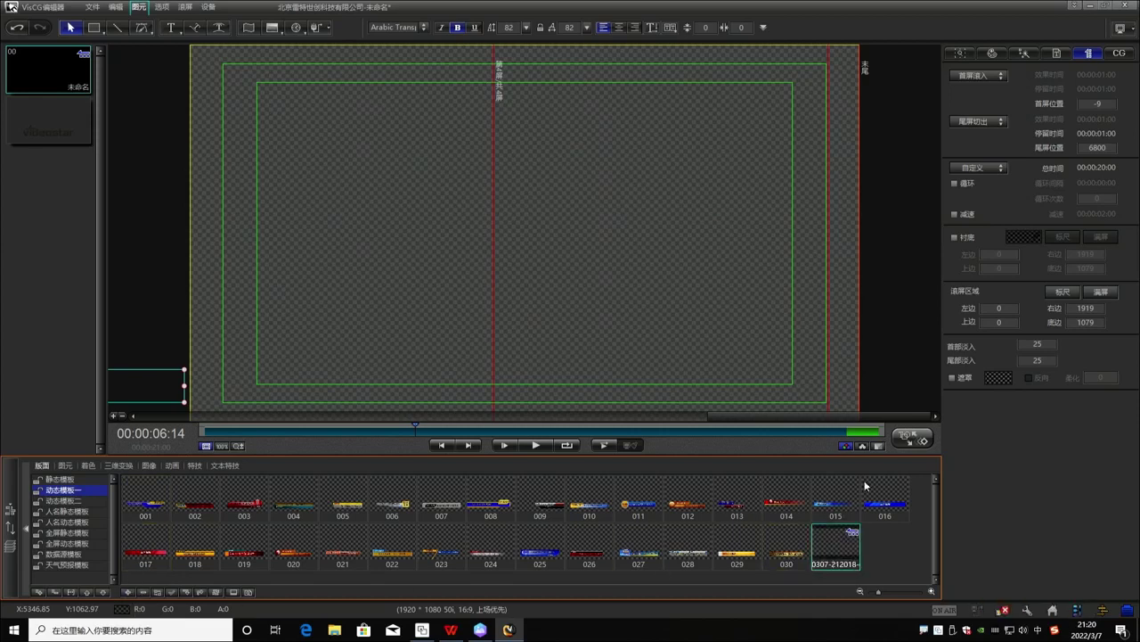
Close VisCG, saving the modified project to the desktop as 123.
{"action": "left_click", "coordinate": [1128, 6]}
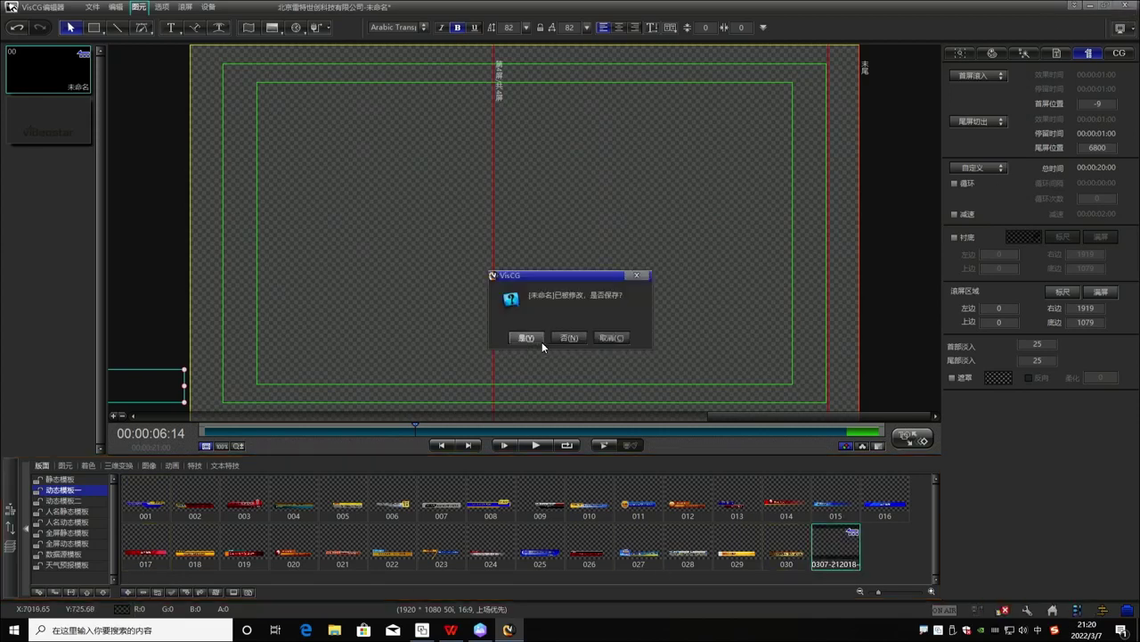
{"action": "left_click", "coordinate": [534, 337]}
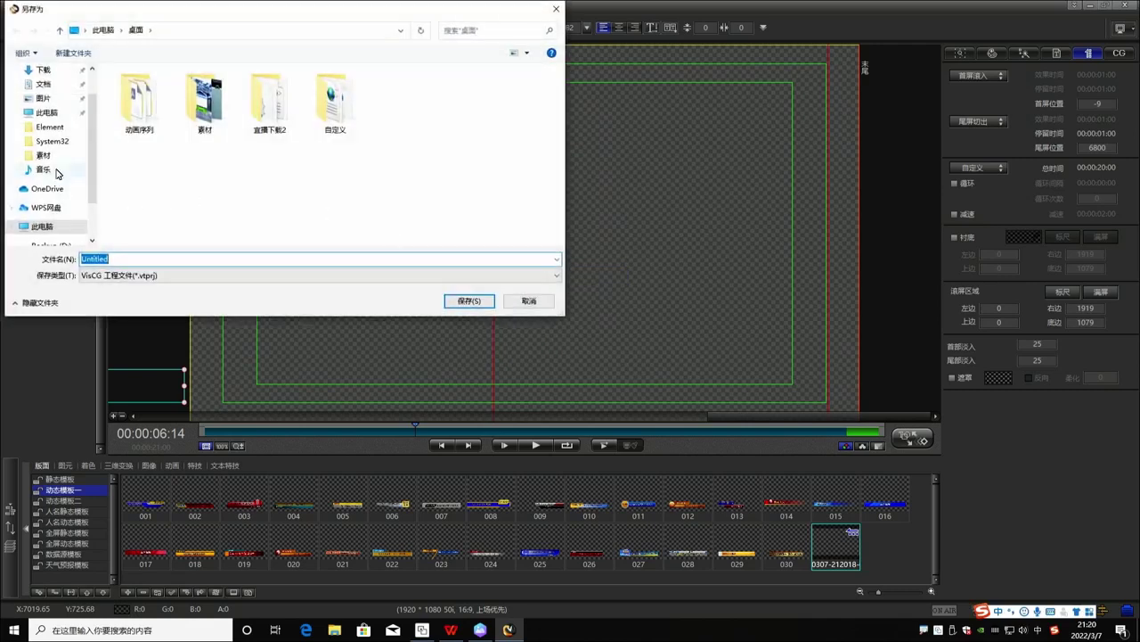
{"action": "scroll", "coordinate": [62, 173], "scroll_direction": "up", "scroll_amount": 1}
{"action": "left_click", "coordinate": [58, 96]}
{"action": "type", "text": "123"}
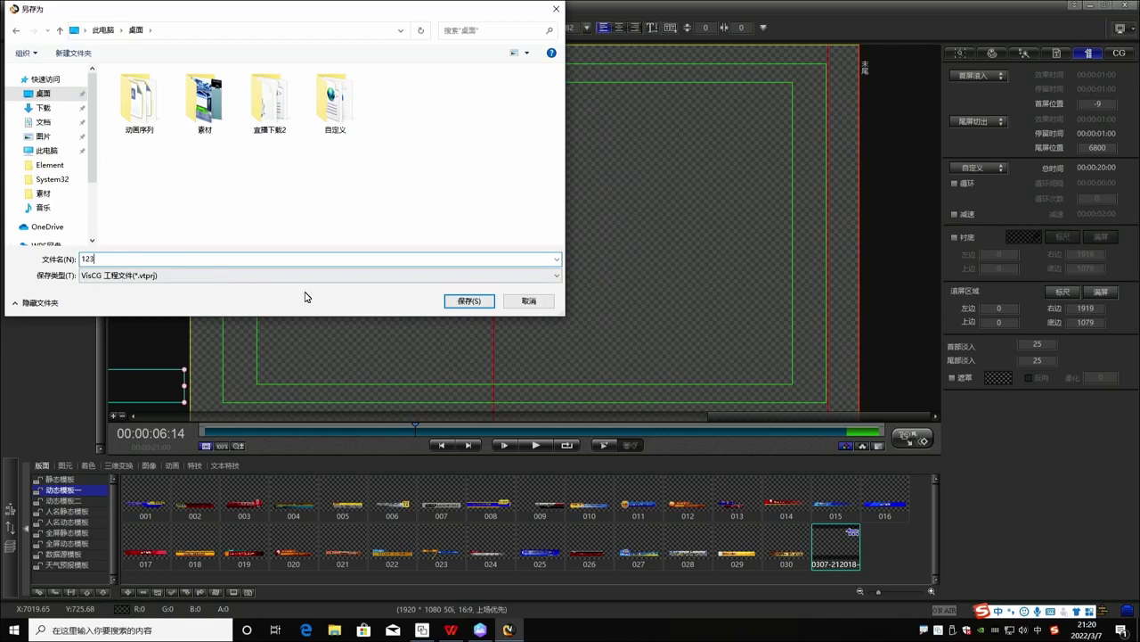
{"action": "left_click", "coordinate": [472, 303]}
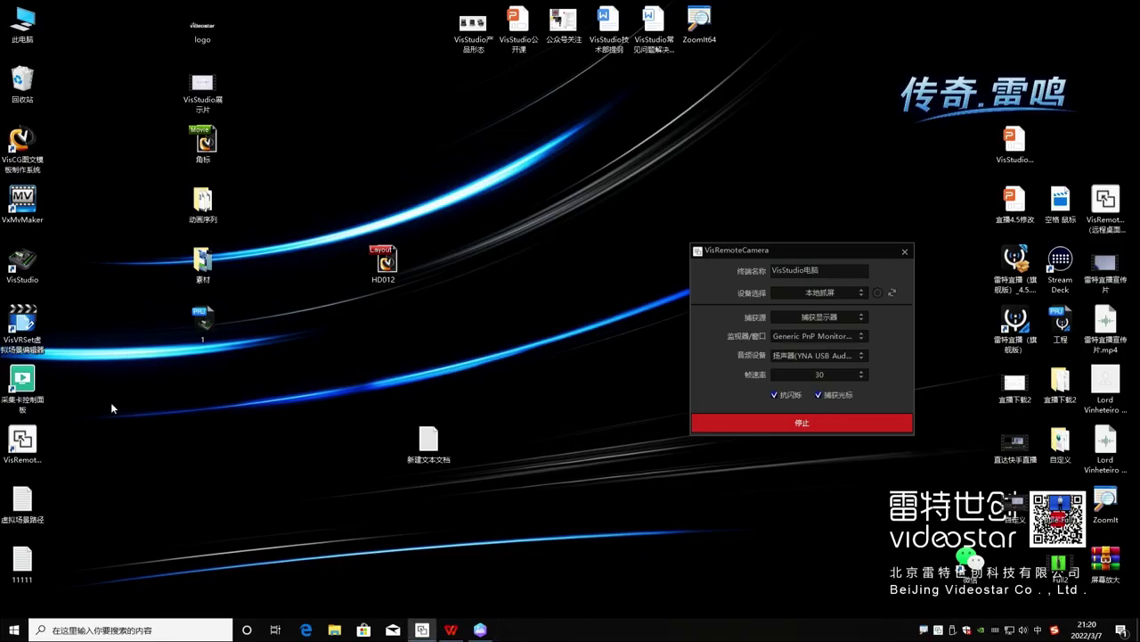
Switch to VisStudio and add the saved scrolling-subtitle template from the 动态模板一 category to the CG2 template list.
{"action": "left_click", "coordinate": [22, 263]}
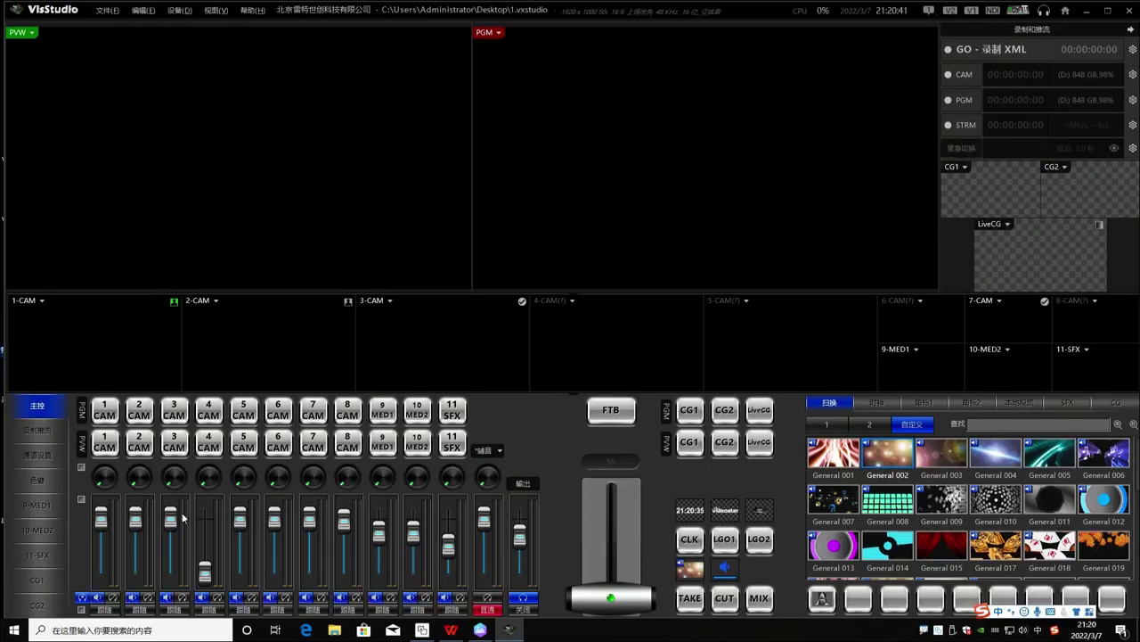
{"action": "left_click", "coordinate": [37, 605]}
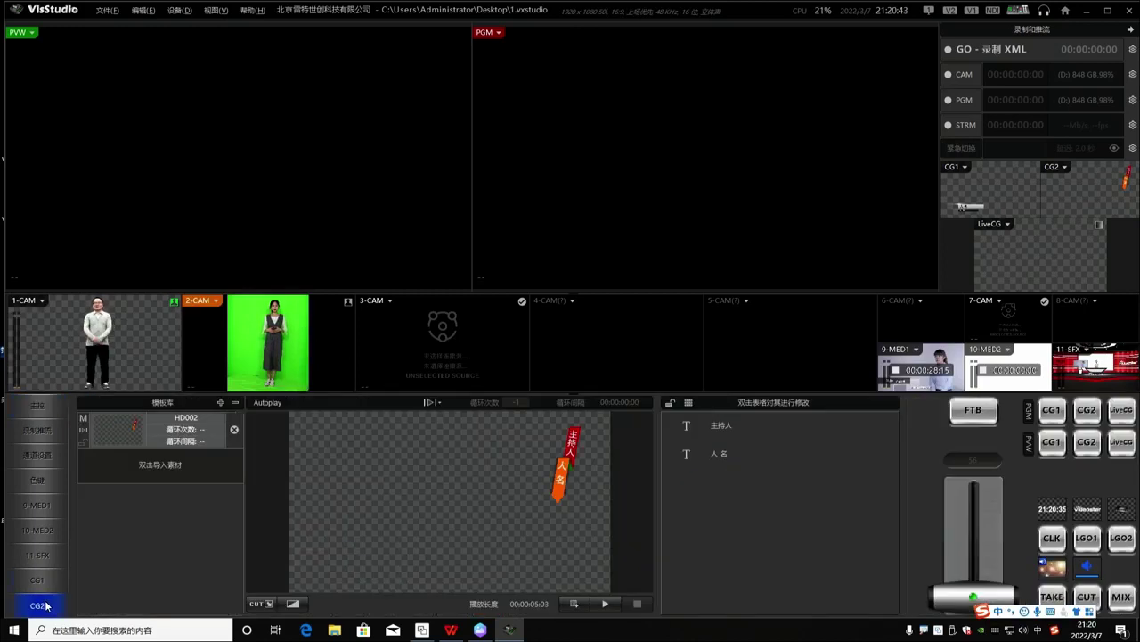
{"action": "double_click", "coordinate": [179, 544]}
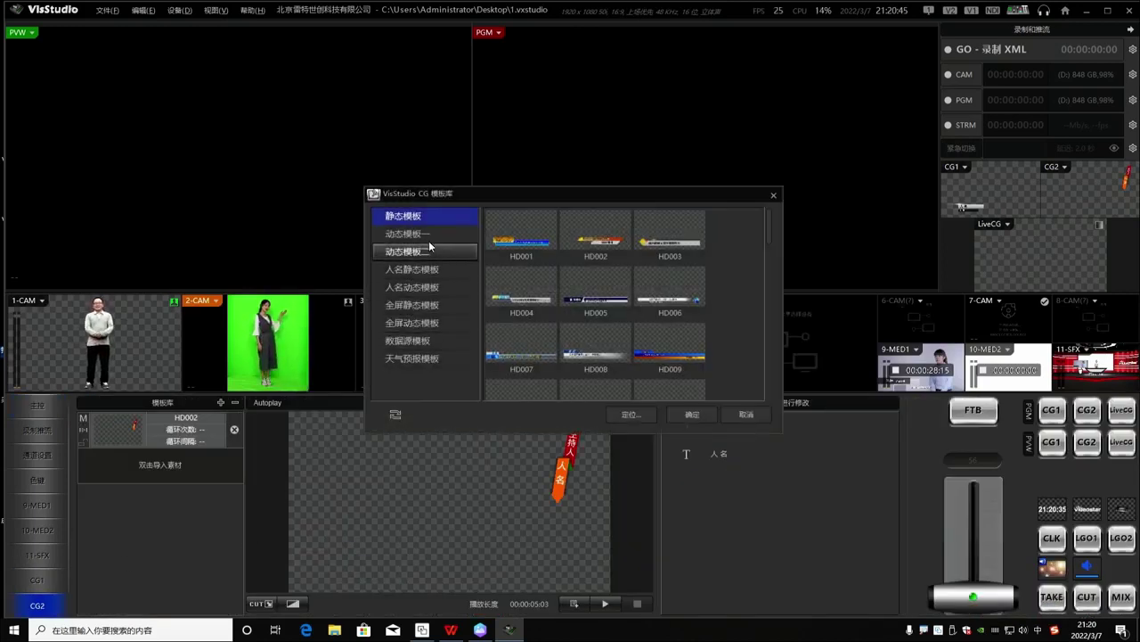
{"action": "left_click", "coordinate": [407, 234]}
{"action": "scroll", "coordinate": [604, 287], "scroll_direction": "down", "scroll_amount": 2}
{"action": "left_click", "coordinate": [523, 362]}
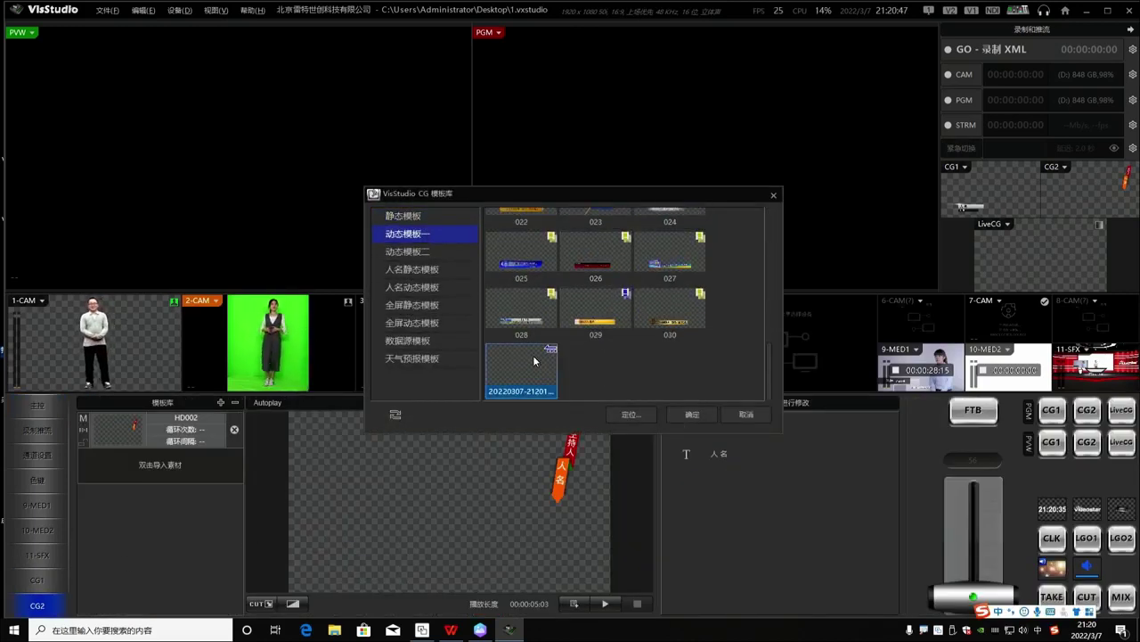
{"action": "double_click", "coordinate": [521, 363]}
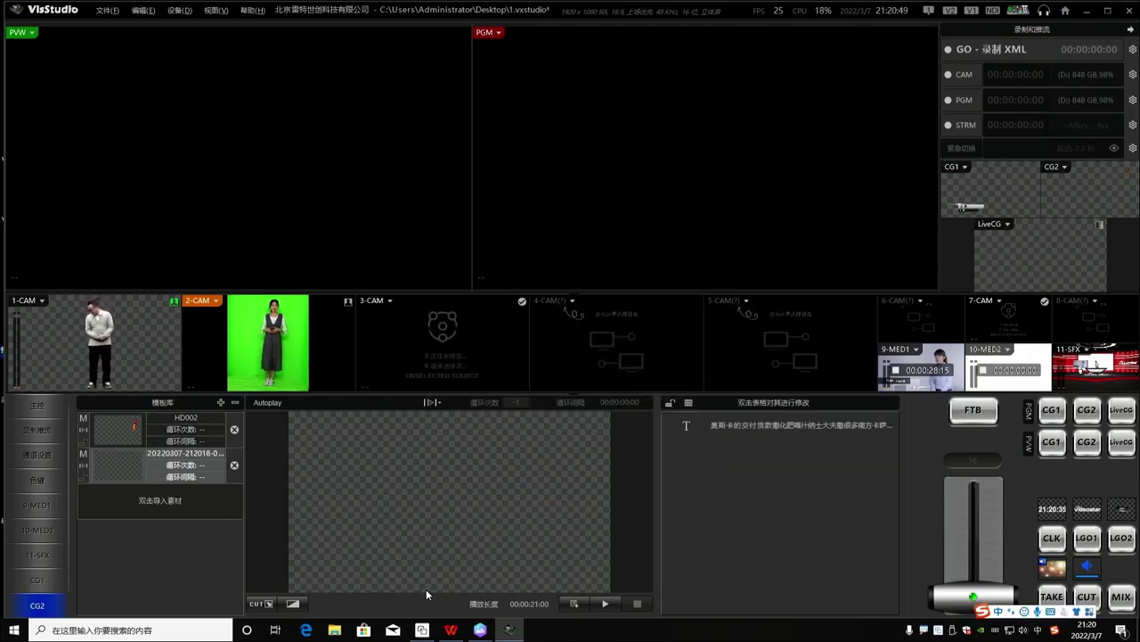
Play the scrolling subtitle on CG2 twice, viewing it in the CG Mini Editor between playbacks, and stop playback.
{"action": "left_click", "coordinate": [605, 605]}
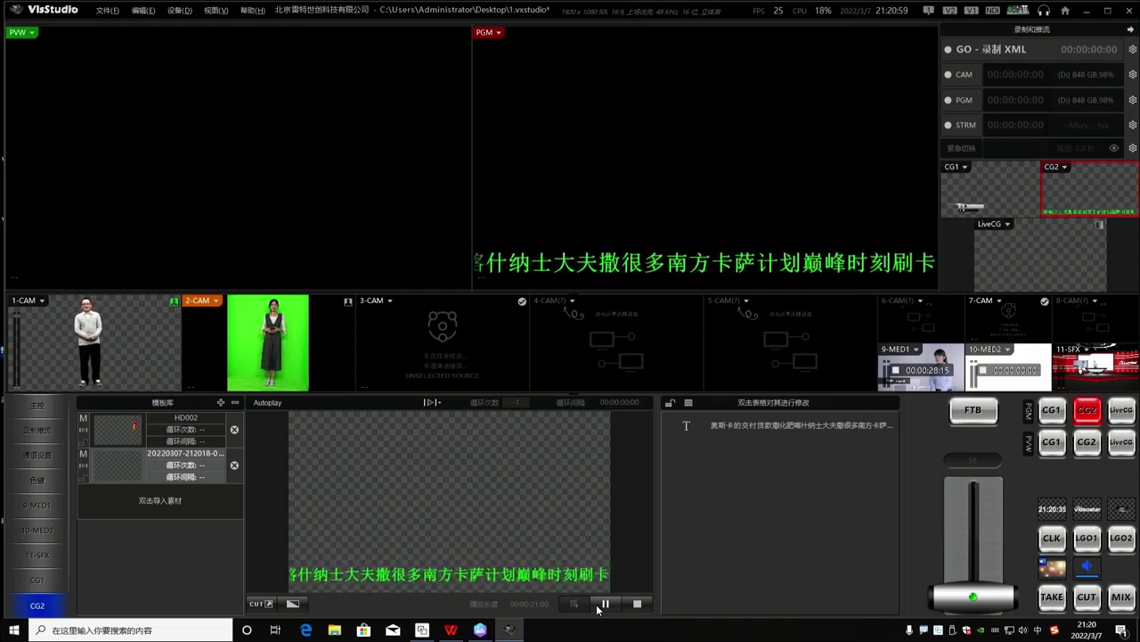
{"action": "left_click", "coordinate": [116, 465]}
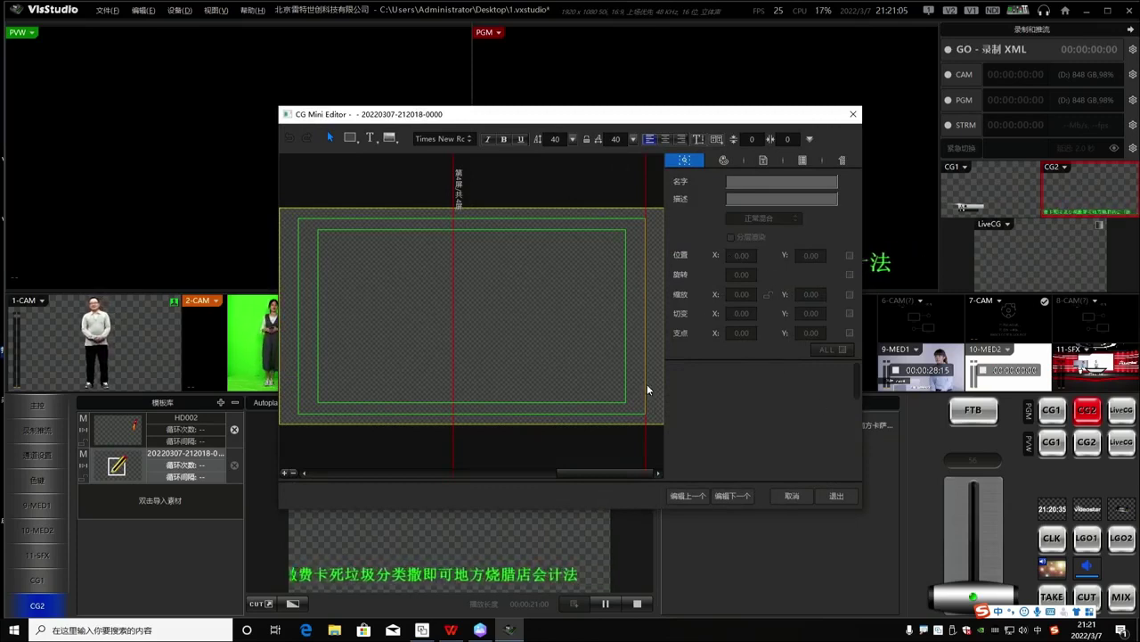
{"action": "left_click", "coordinate": [792, 495]}
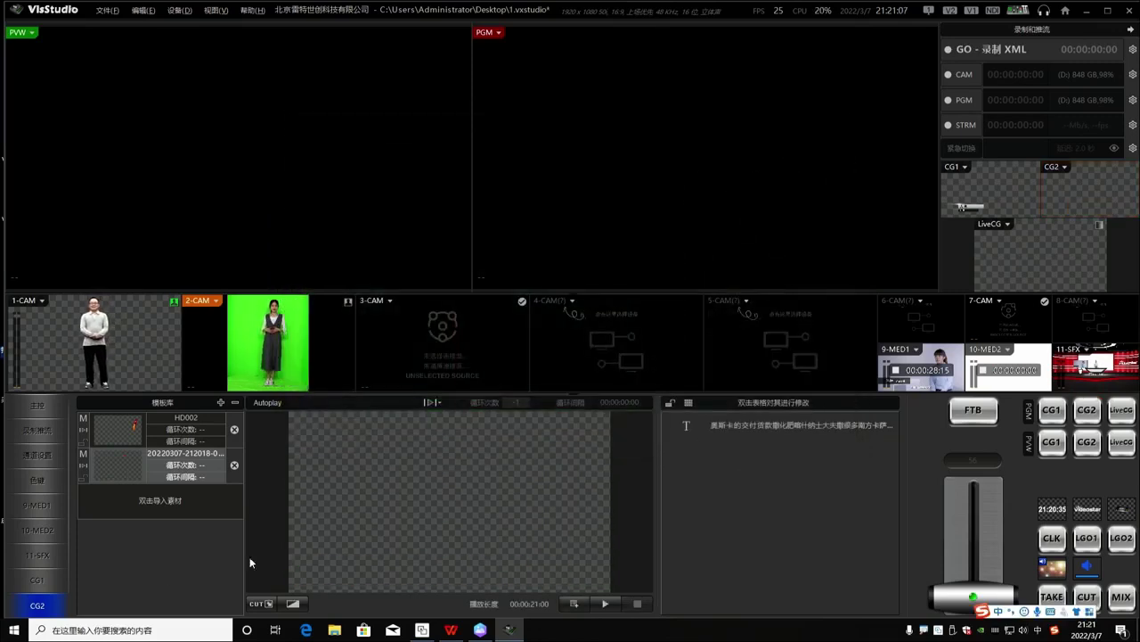
{"action": "left_click", "coordinate": [602, 607]}
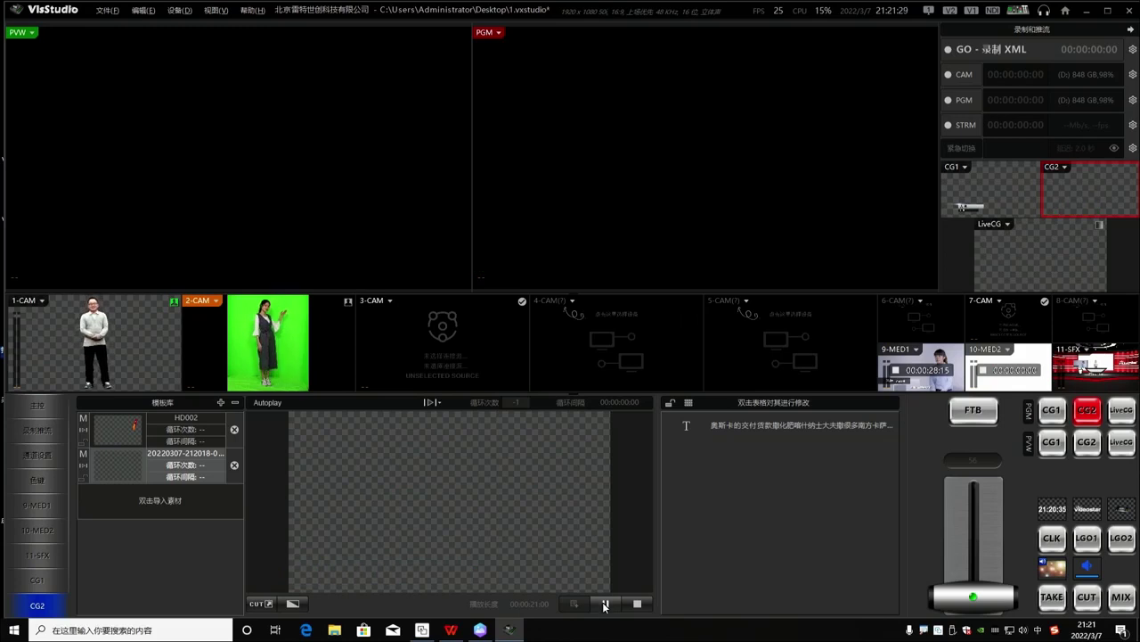
{"action": "left_click", "coordinate": [637, 603]}
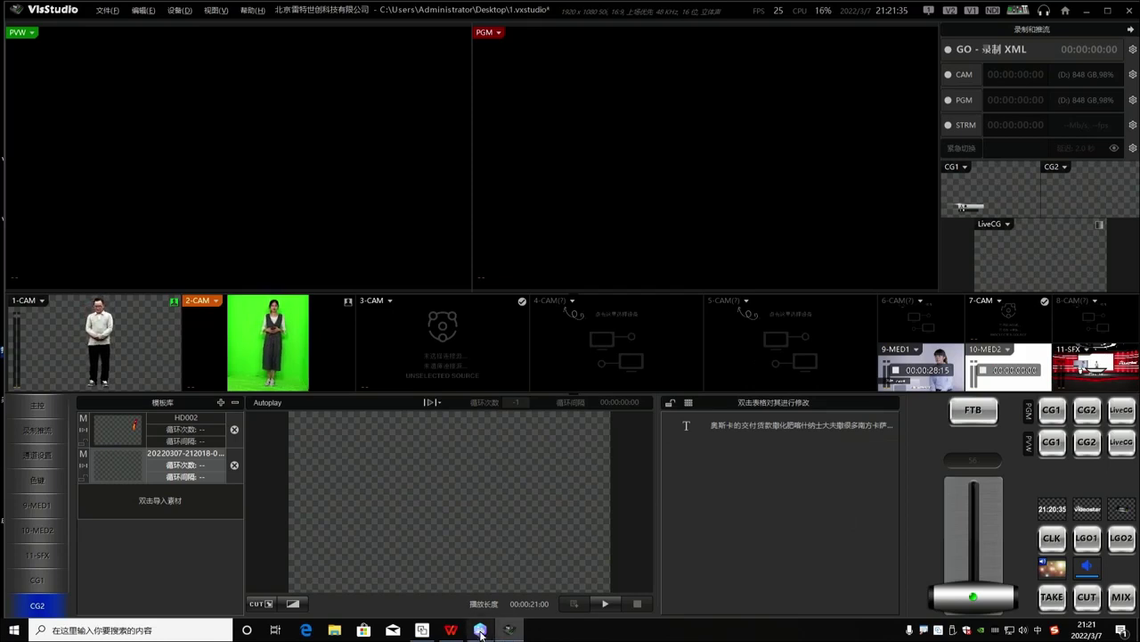
Close VisStudio and reopen the saved project 123.vtprj in VisCG.
{"action": "mouse_move", "coordinate": [500, 631]}
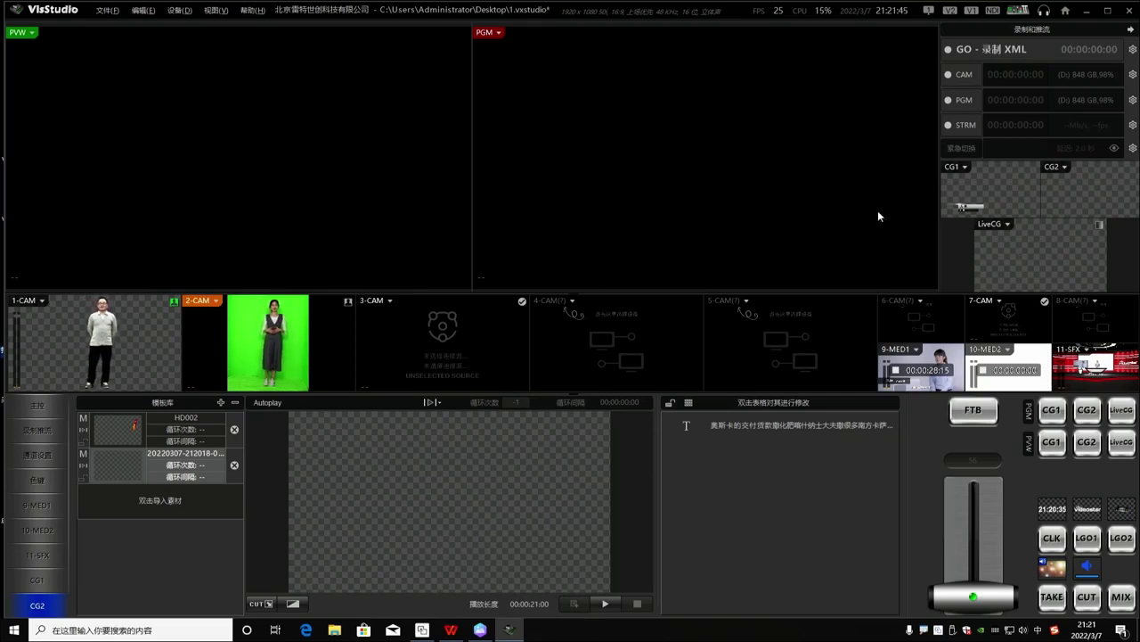
{"action": "left_click", "coordinate": [1088, 12]}
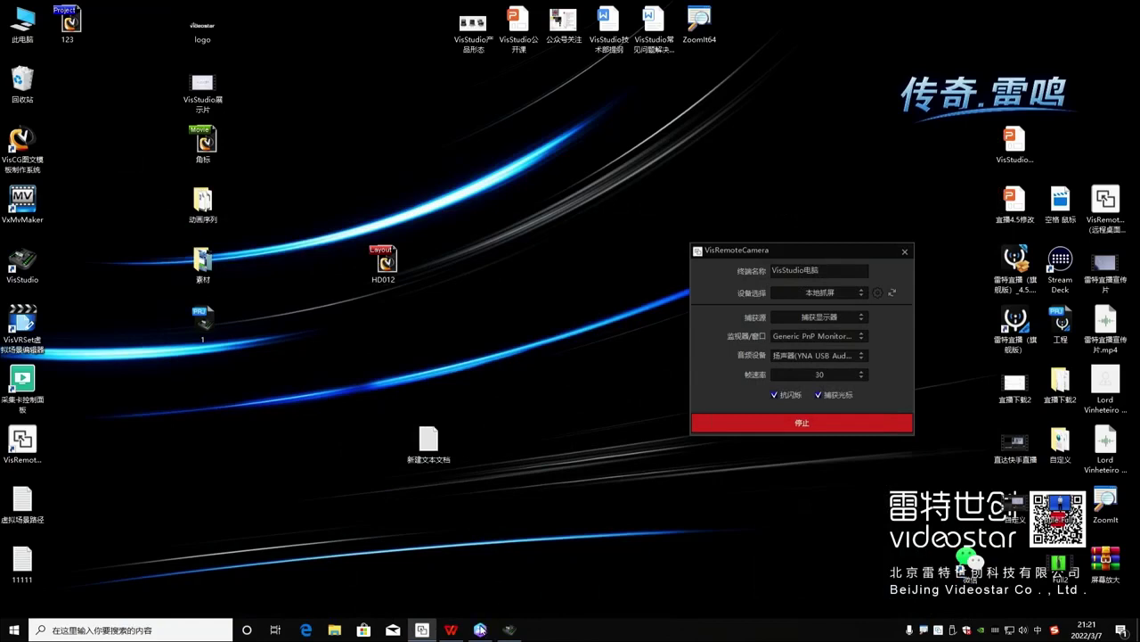
{"action": "left_click", "coordinate": [511, 632]}
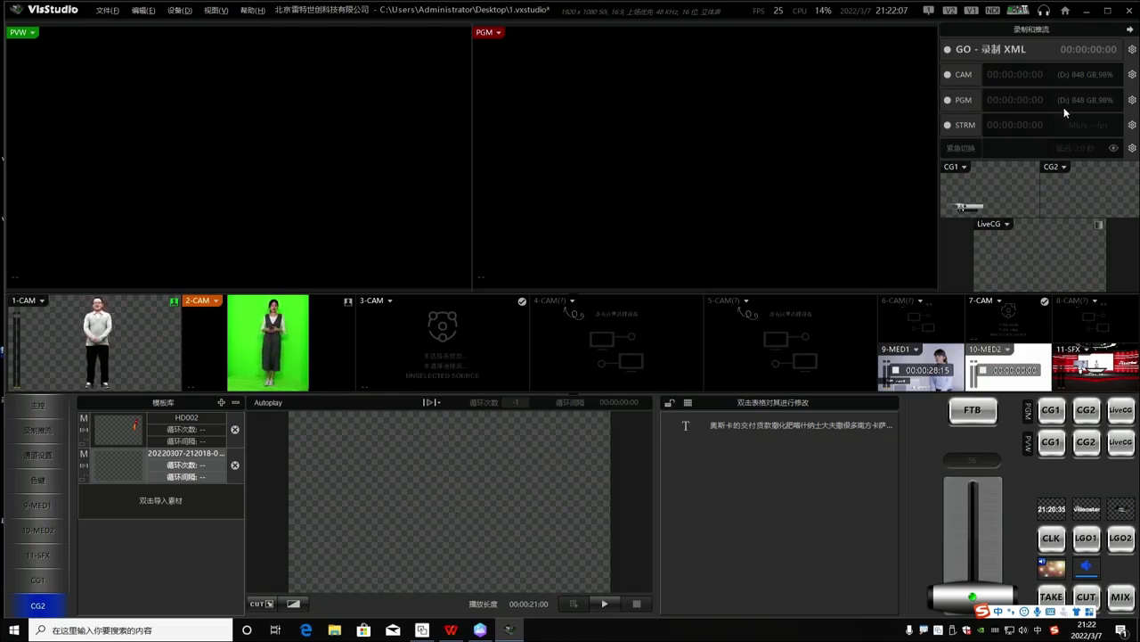
{"action": "left_click", "coordinate": [1129, 10]}
{"action": "left_click", "coordinate": [567, 351]}
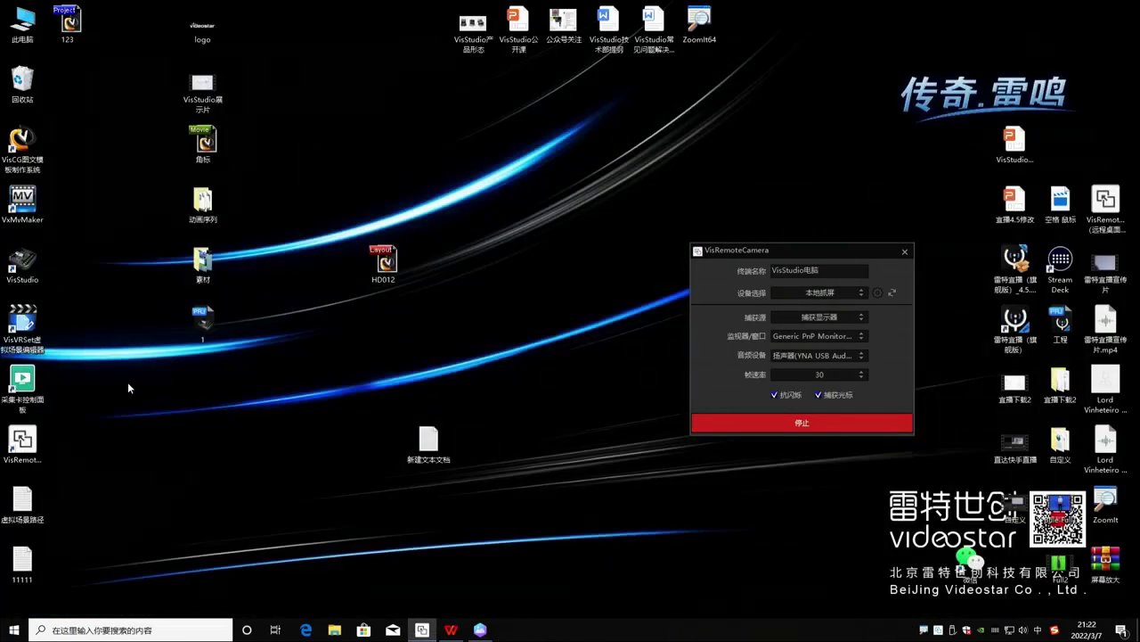
{"action": "double_click", "coordinate": [22, 140]}
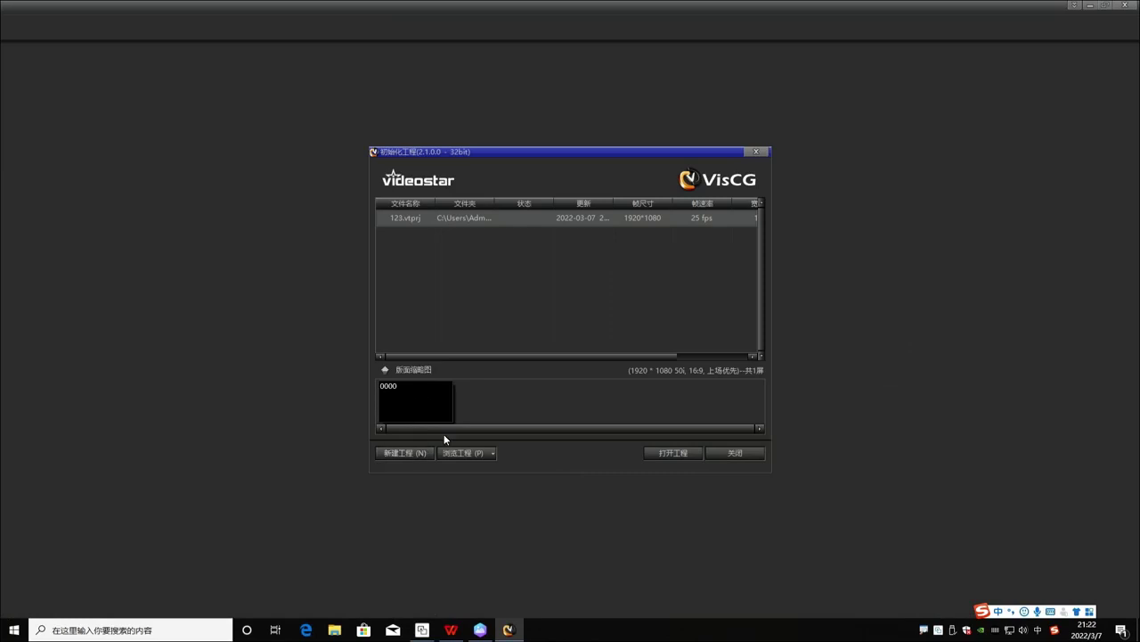
{"action": "double_click", "coordinate": [449, 224]}
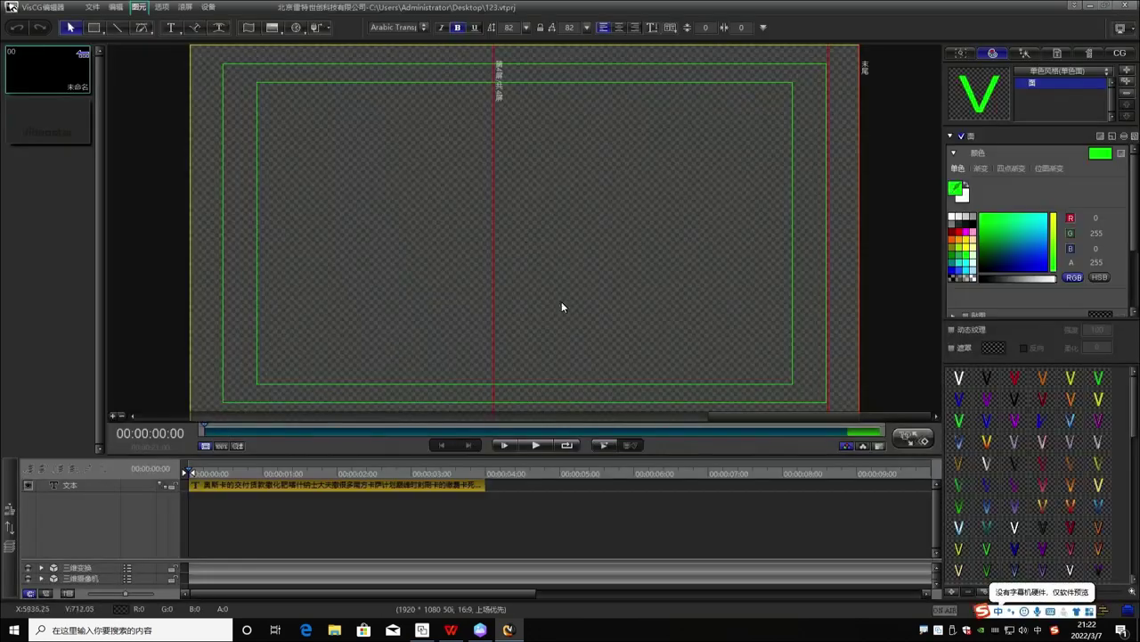
Scrub the scrolling subtitle to about 16 seconds and examine its final screens, the scroll tools and the layout's text list.
{"action": "left_click_drag", "start_coordinate": [479, 463], "coordinate": [821, 439]}
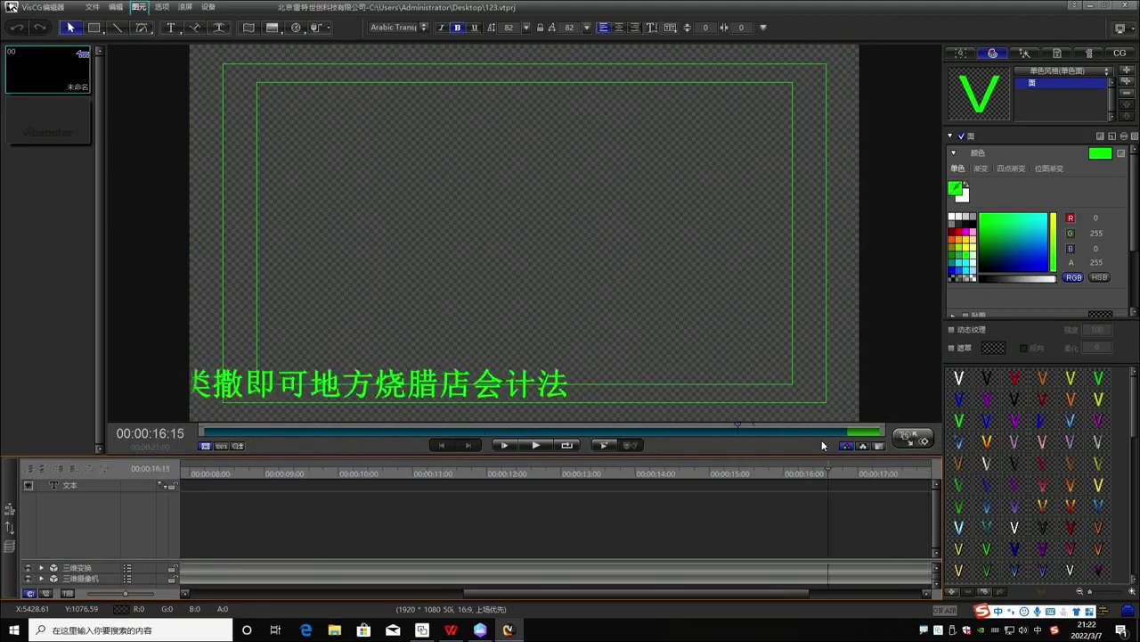
{"action": "left_click", "coordinate": [499, 362]}
{"action": "left_click_drag", "start_coordinate": [789, 591], "coordinate": [515, 592]}
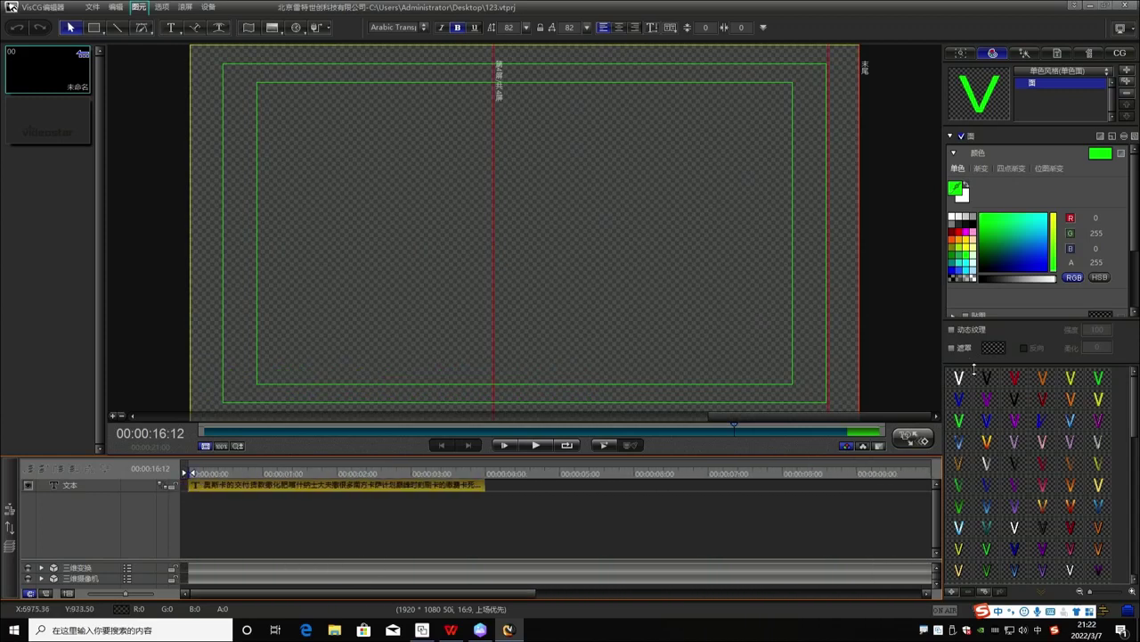
{"action": "left_click_drag", "start_coordinate": [817, 412], "coordinate": [647, 416]}
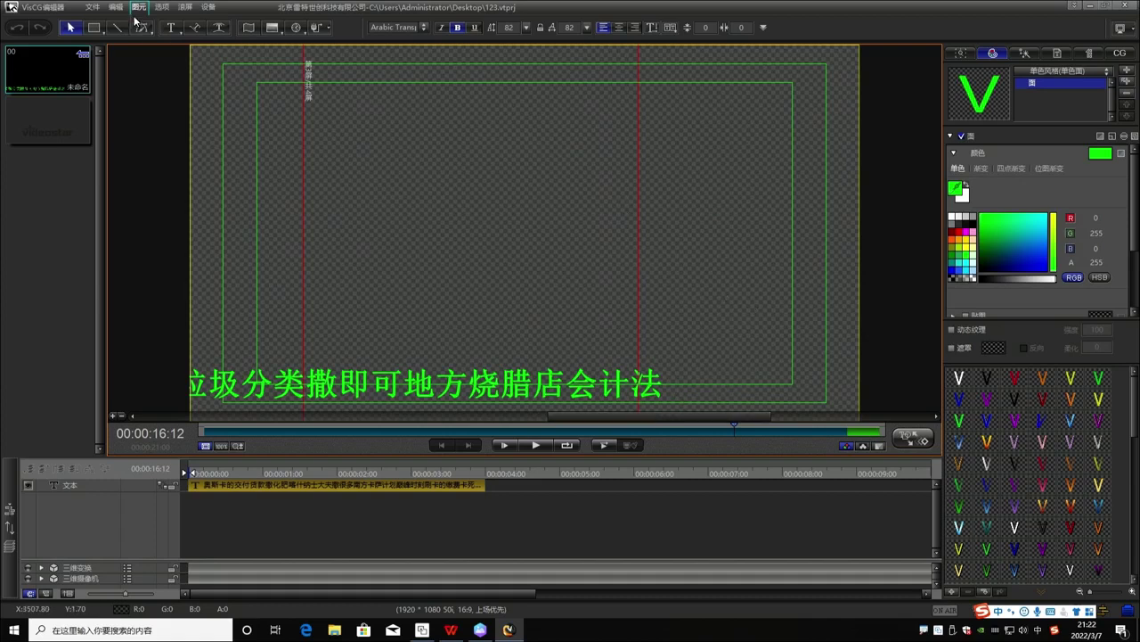
{"action": "left_click", "coordinate": [184, 7]}
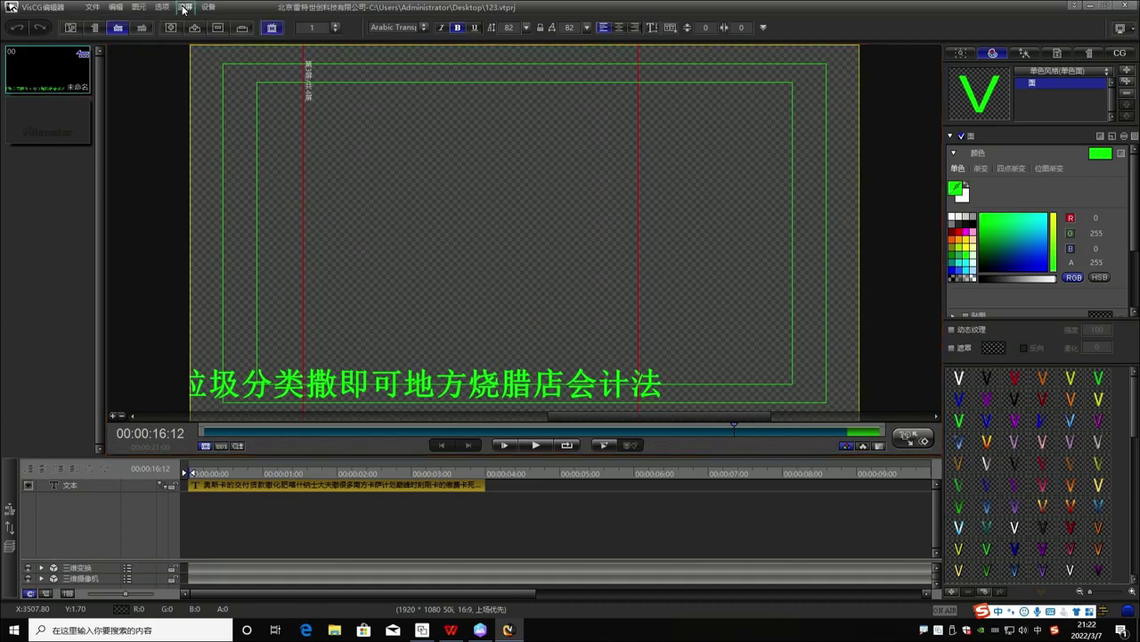
{"action": "left_click", "coordinate": [1058, 54]}
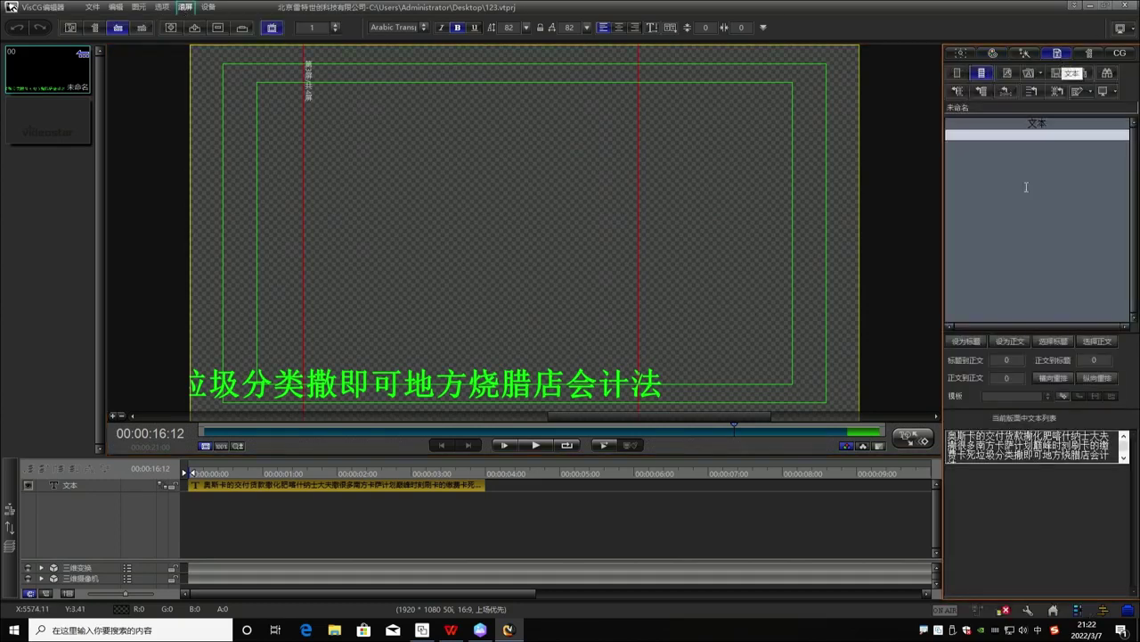
Open 新建文本文档 from the desktop in Notepad and replace its entire text with the heading 演员表.
{"action": "left_click", "coordinate": [1108, 6]}
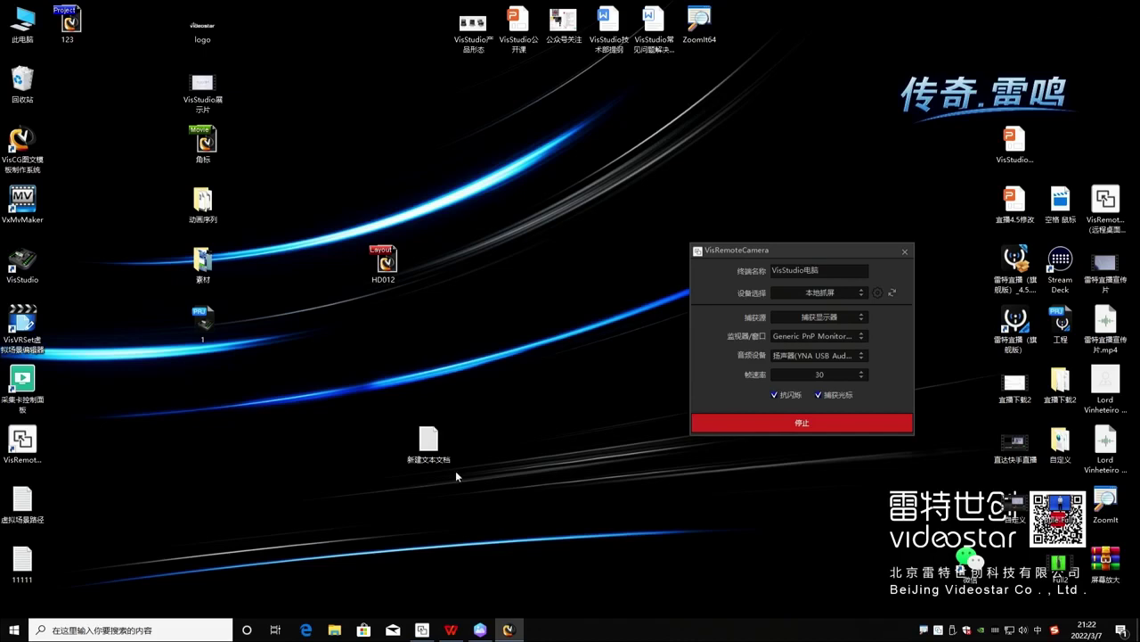
{"action": "right_click", "coordinate": [450, 329]}
{"action": "double_click", "coordinate": [429, 439]}
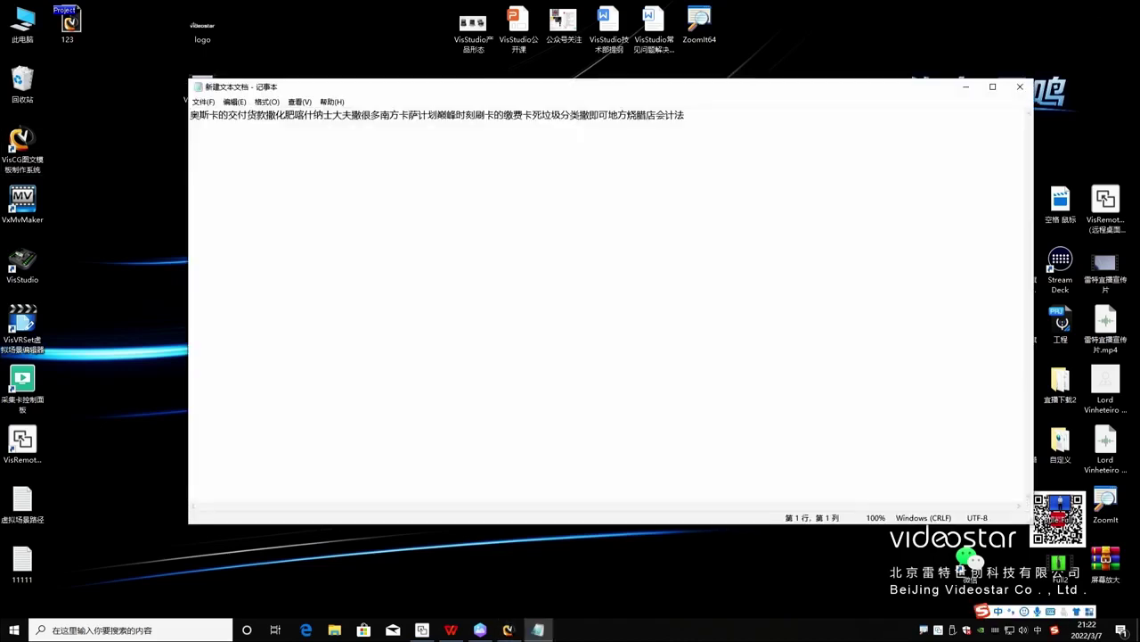
{"action": "key", "text": "ctrl+a"}
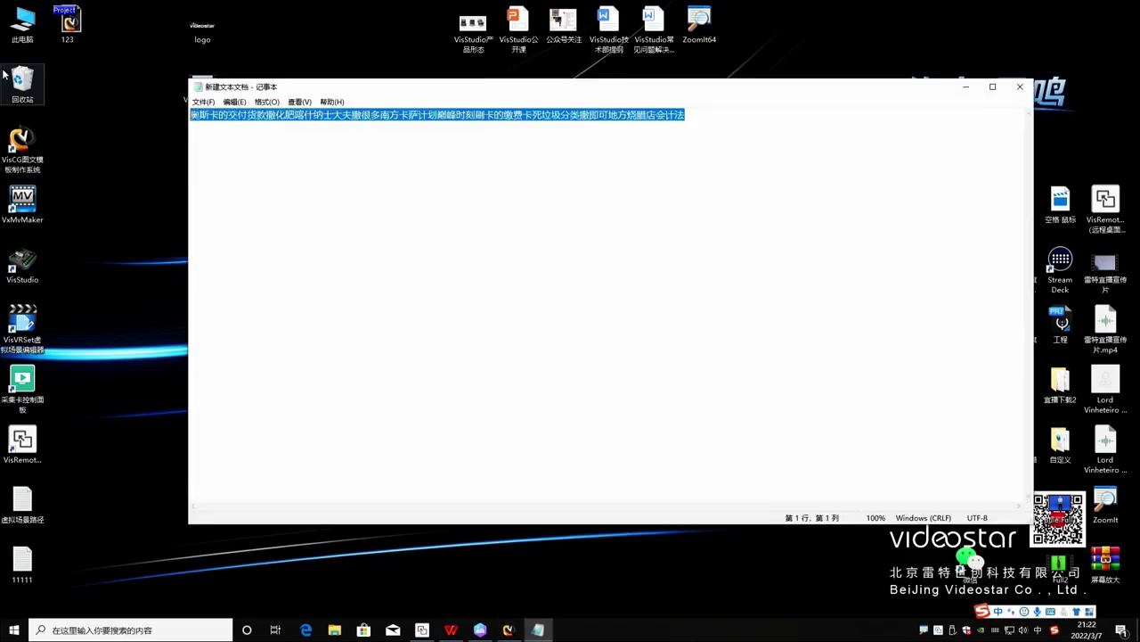
{"action": "type", "text": "ya"}
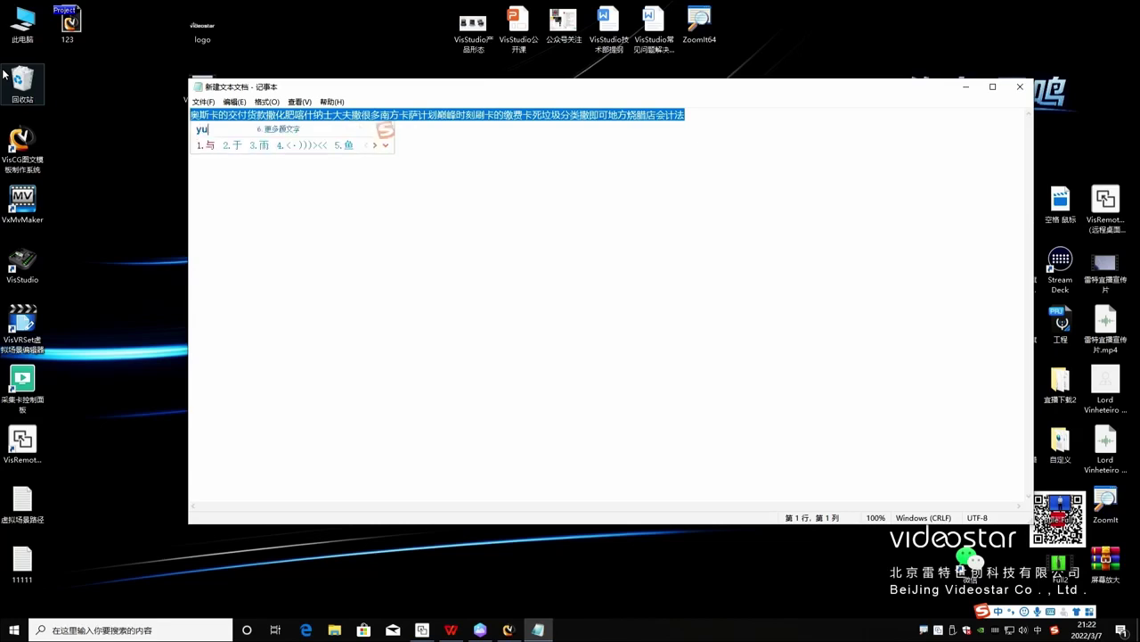
{"action": "type", "text": "nyuanbiao"}
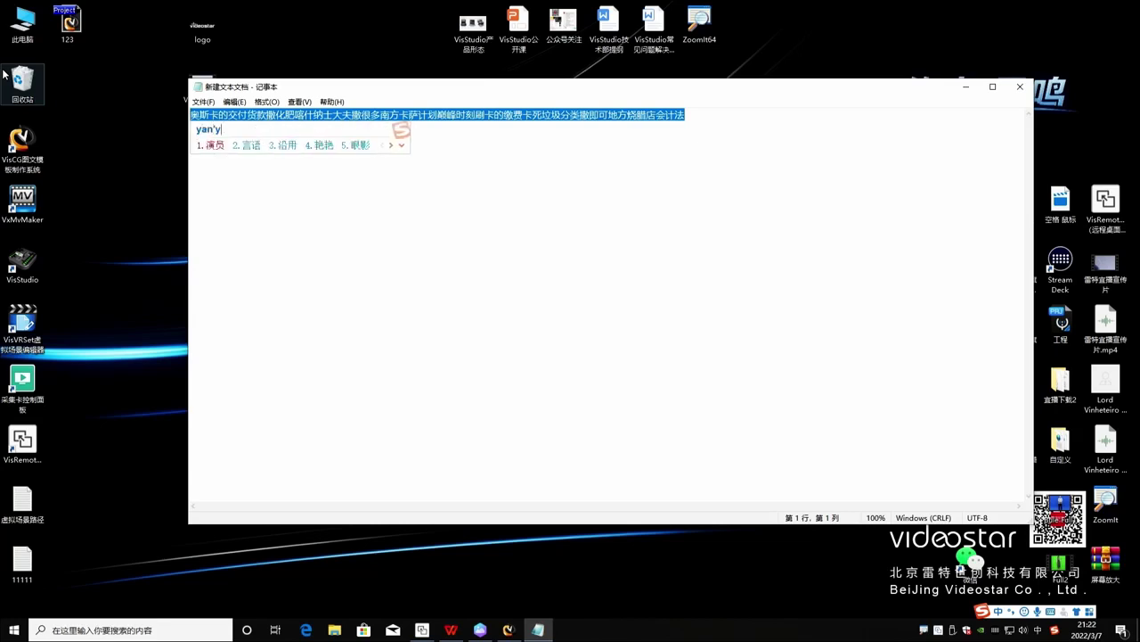
{"action": "key", "text": "space"}
Enter two space-separated actor names on the line below the 演员表 heading.
{"action": "type", "text": "zhangsan"}
{"action": "key", "text": "space"}
{"action": "key", "text": "space"}
{"action": "type", "text": "lisi"}
{"action": "key", "text": "space"}
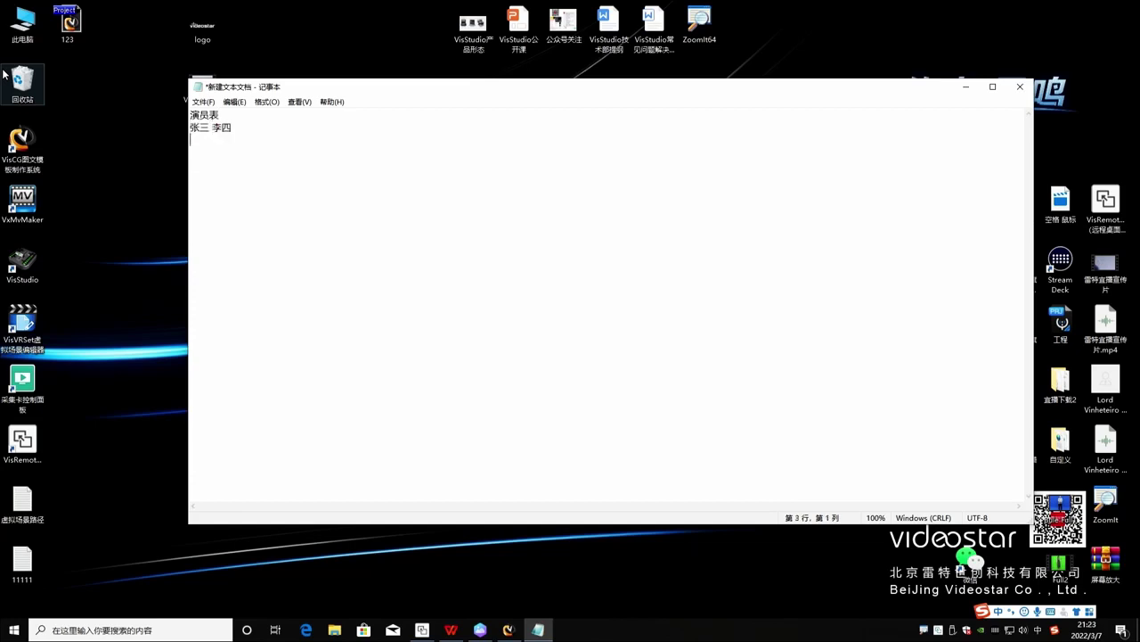
Add a 导演 section after a blank line, with 大是大非 on the line beneath it.
{"action": "type", "text": "daoyan"}
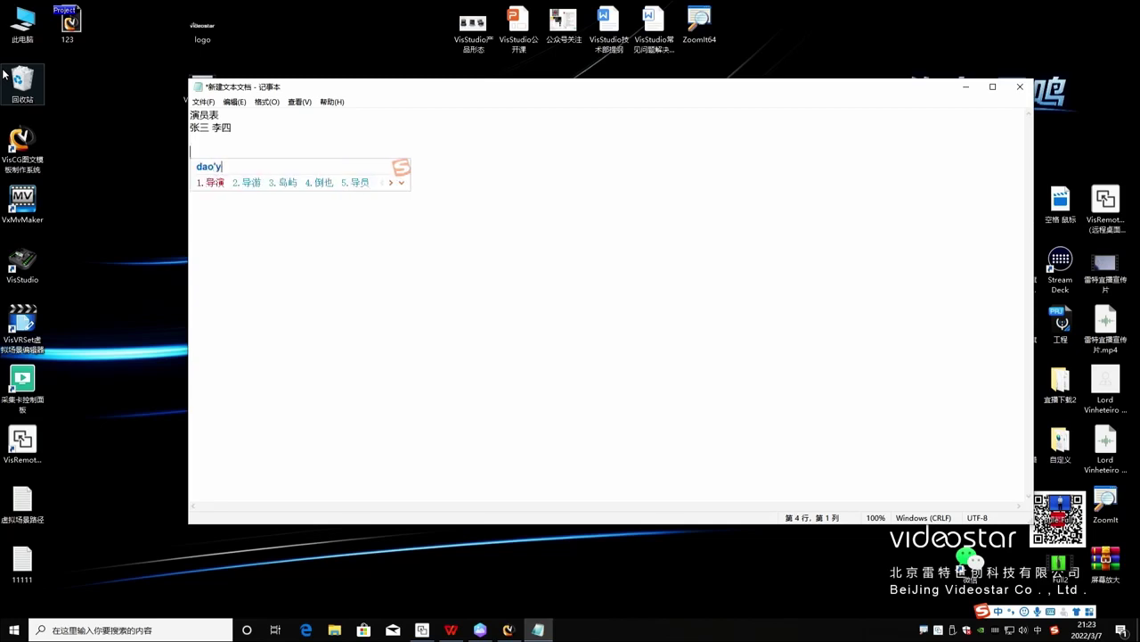
{"action": "key", "text": "space"}
{"action": "key", "text": "Return"}
{"action": "type", "text": "dashidafei"}
{"action": "key", "text": "space"}
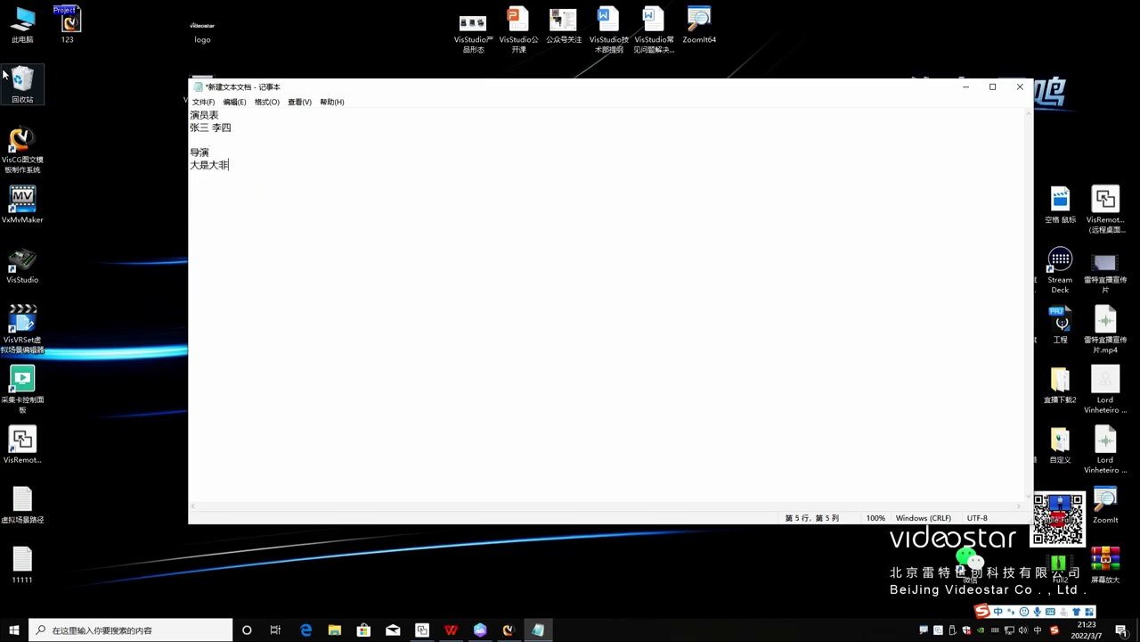
Add a 灯光 section after a blank line, with 大家看见 on the line beneath it.
{"action": "type", "text": "dengguang"}
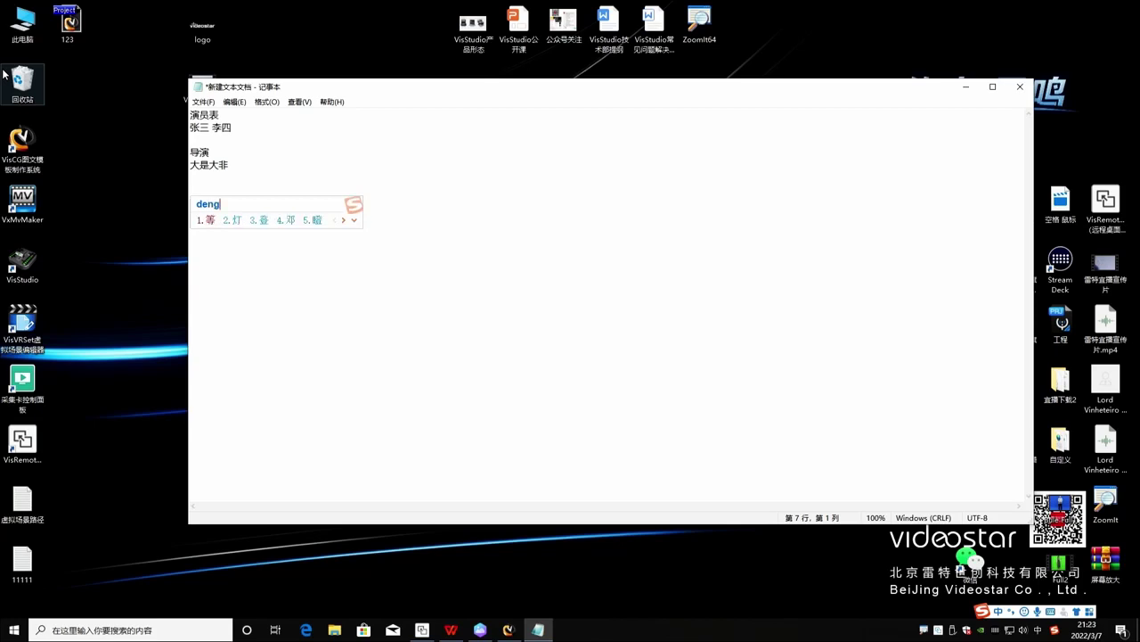
{"action": "key", "text": "space"}
{"action": "type", "text": "dajiakanjian"}
{"action": "key", "text": "space"}
{"action": "key", "text": "Return"}
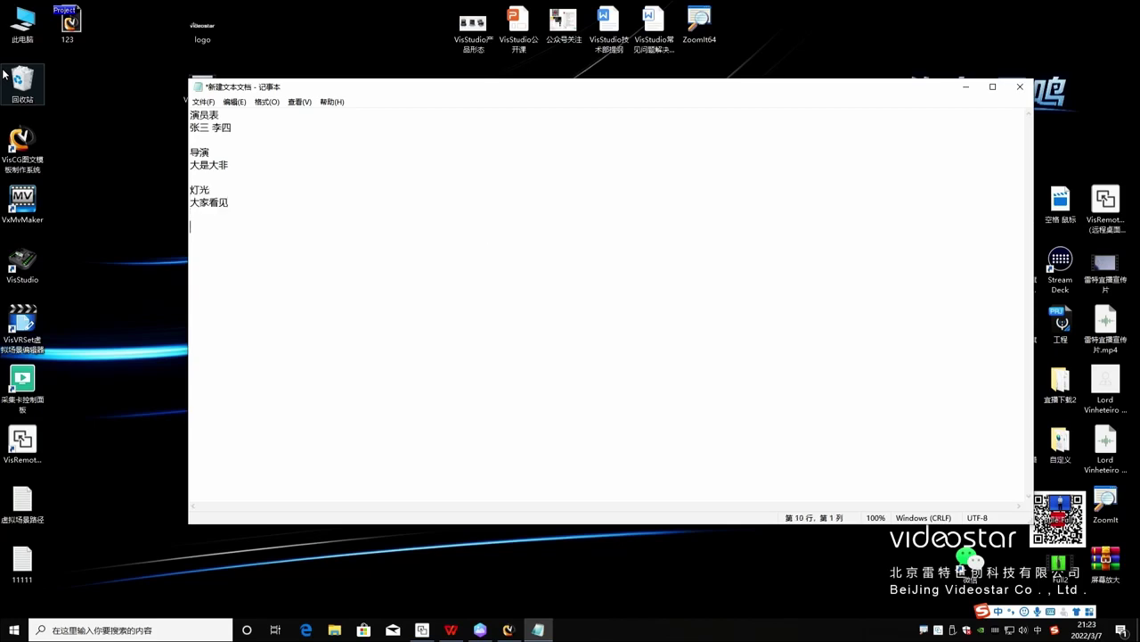
Add a 摄像 heading to the credits, with 大开 on the line beneath it.
{"action": "type", "text": "shexiang"}
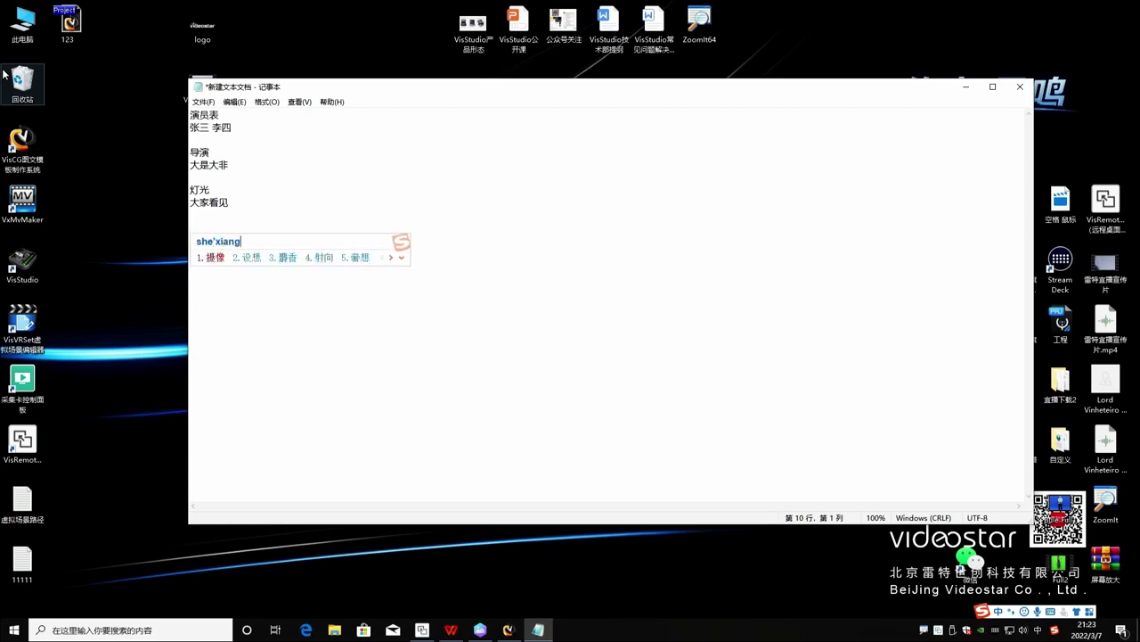
{"action": "key", "text": "space"}
{"action": "key", "text": "Return"}
{"action": "type", "text": "dksjfds"}
{"action": "key", "text": "BackSpace"}
{"action": "key", "text": "BackSpace"}
{"action": "key", "text": "BackSpace"}
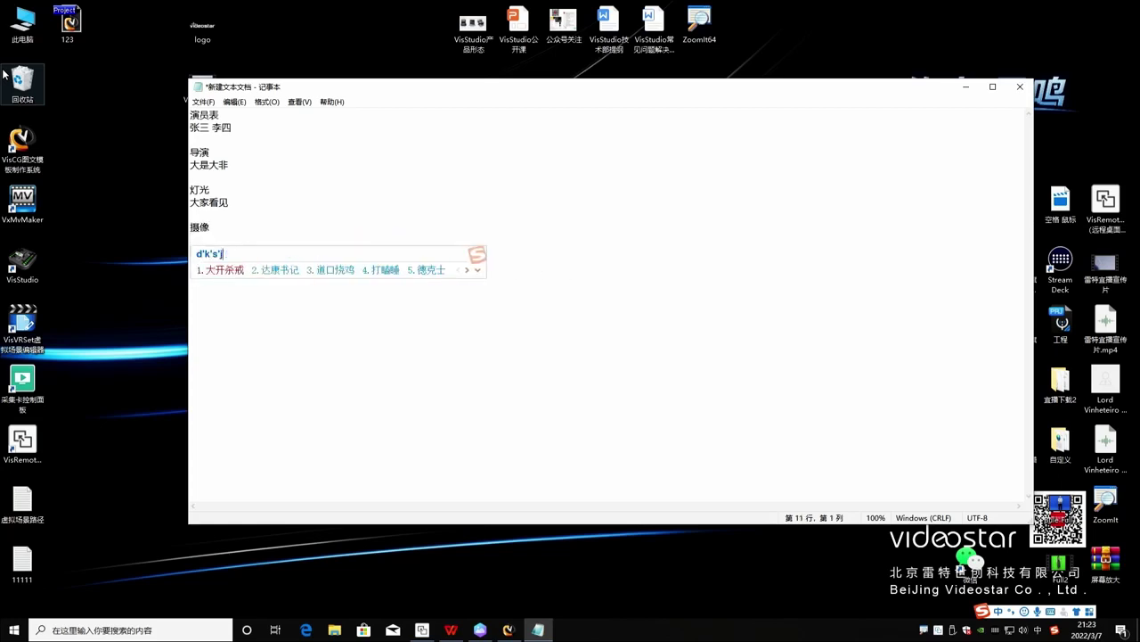
{"action": "key", "text": "space"}
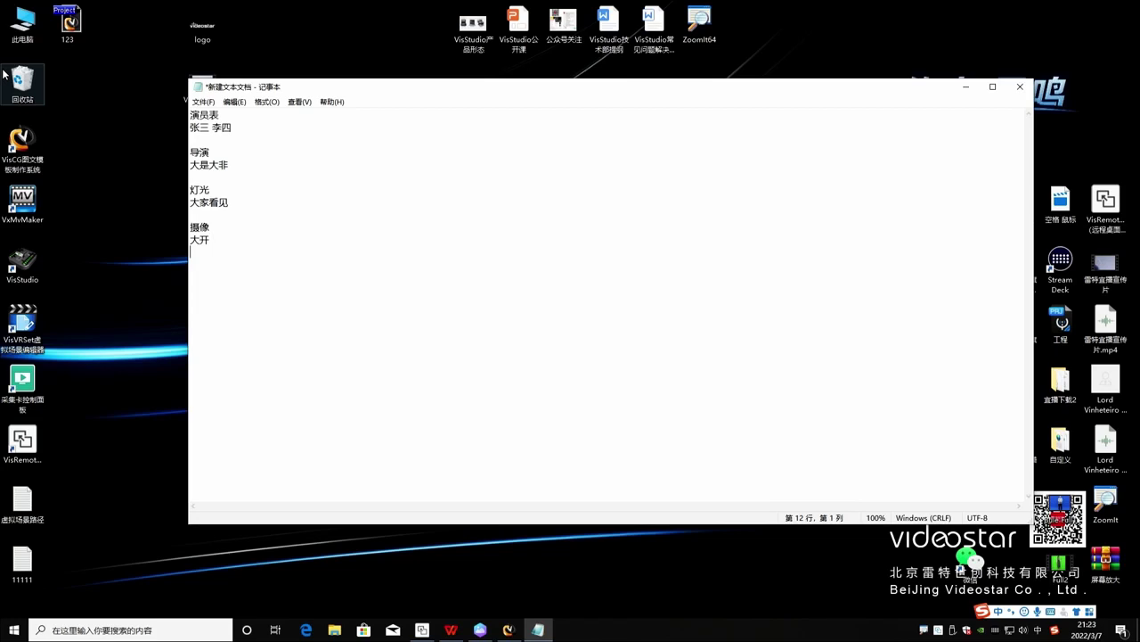
Add the filler lines 就看见, 交电话费 and 看到解放军, followed by 肯定是减肥 after a blank line.
{"action": "type", "text": "jkj"}
{"action": "key", "text": "space"}
{"action": "key", "text": "Return"}
{"action": "type", "text": "jdhf"}
{"action": "key", "text": "space"}
{"action": "key", "text": "Return"}
{"action": "type", "text": "kdjfj"}
{"action": "key", "text": "space"}
{"action": "type", "text": "kdsjf"}
{"action": "key", "text": "space"}
{"action": "key", "text": "Return"}
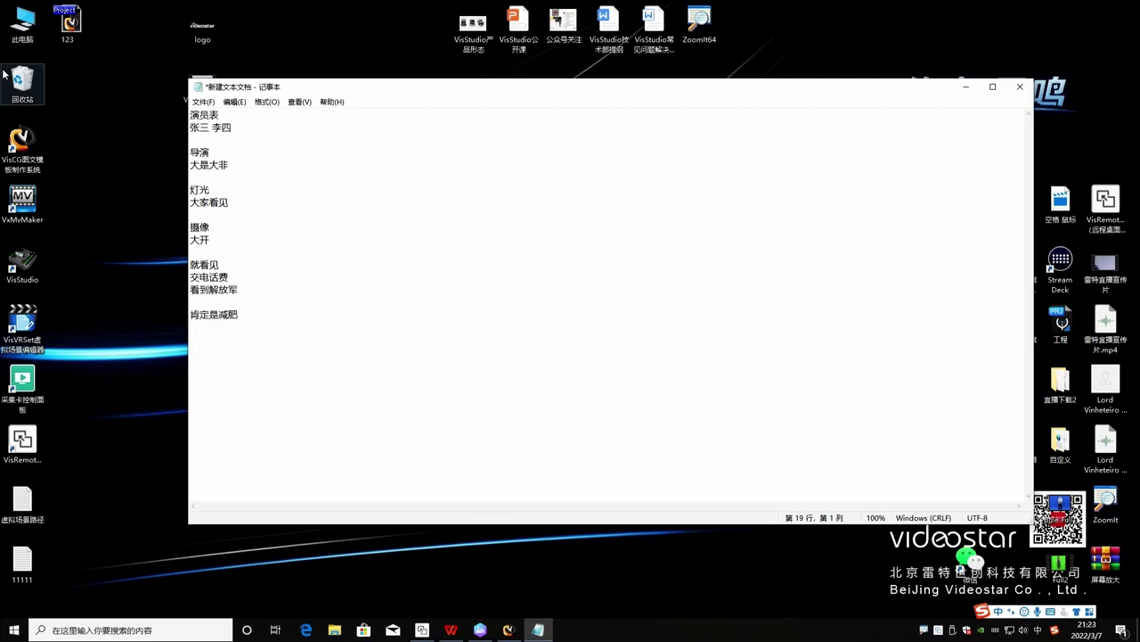
Add 北京雷特世创科技有限公司 as the closing line of the credits, separated by a blank line, and save the text file.
{"action": "type", "text": "bj"}
{"action": "key", "text": "space"}
{"action": "type", "text": "lt"}
{"action": "key", "text": "space"}
{"action": "type", "text": "s"}
{"action": "key", "text": "BackSpace"}
{"action": "key", "text": "BackSpace"}
{"action": "key", "text": "BackSpace"}
{"action": "type", "text": "leiteshichuang"}
{"action": "key", "text": "space"}
{"action": "key", "text": "BackSpace"}
{"action": "key", "text": "BackSpace"}
{"action": "type", "text": "shijie"}
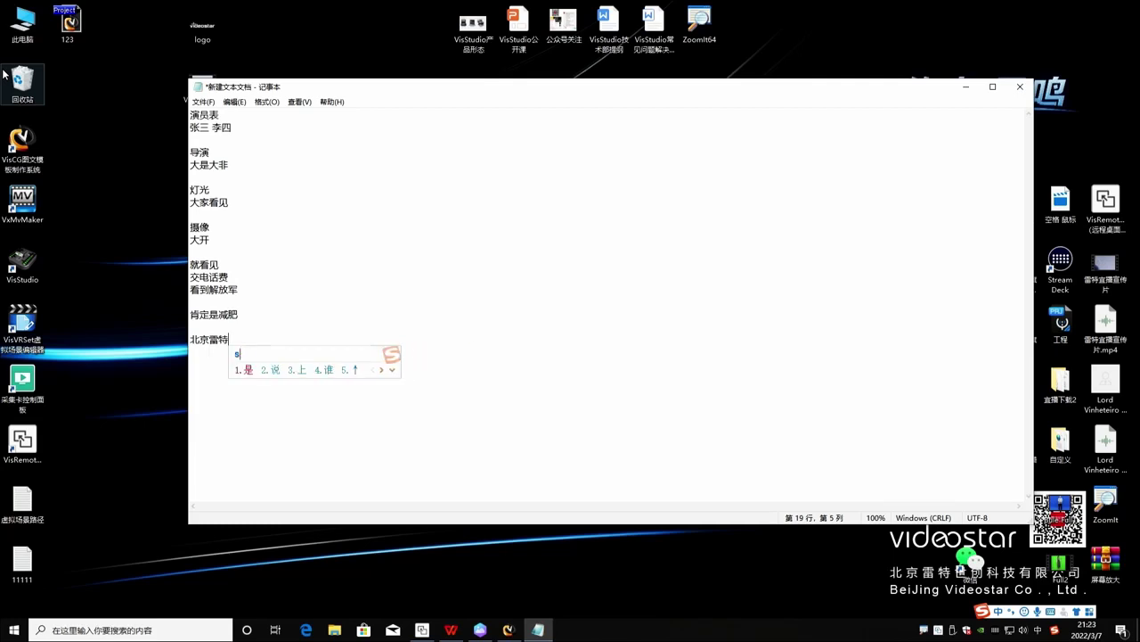
{"action": "key", "text": "space"}
{"action": "type", "text": "chuang"}
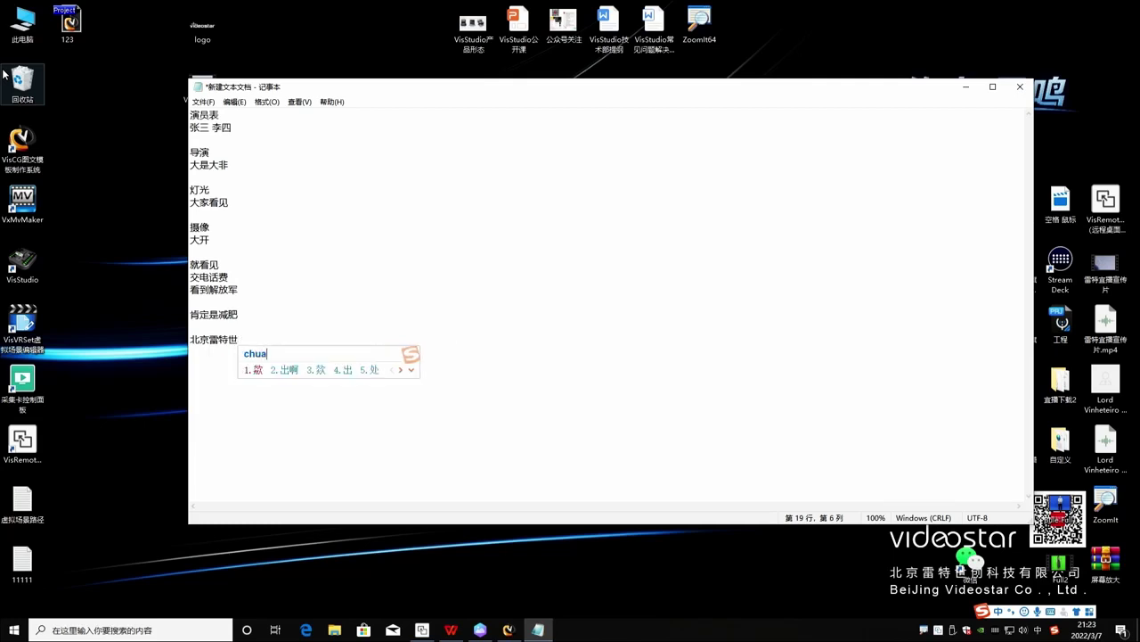
{"action": "key", "text": "space"}
{"action": "type", "text": "keji"}
{"action": "key", "text": "space"}
{"action": "type", "text": "youxian"}
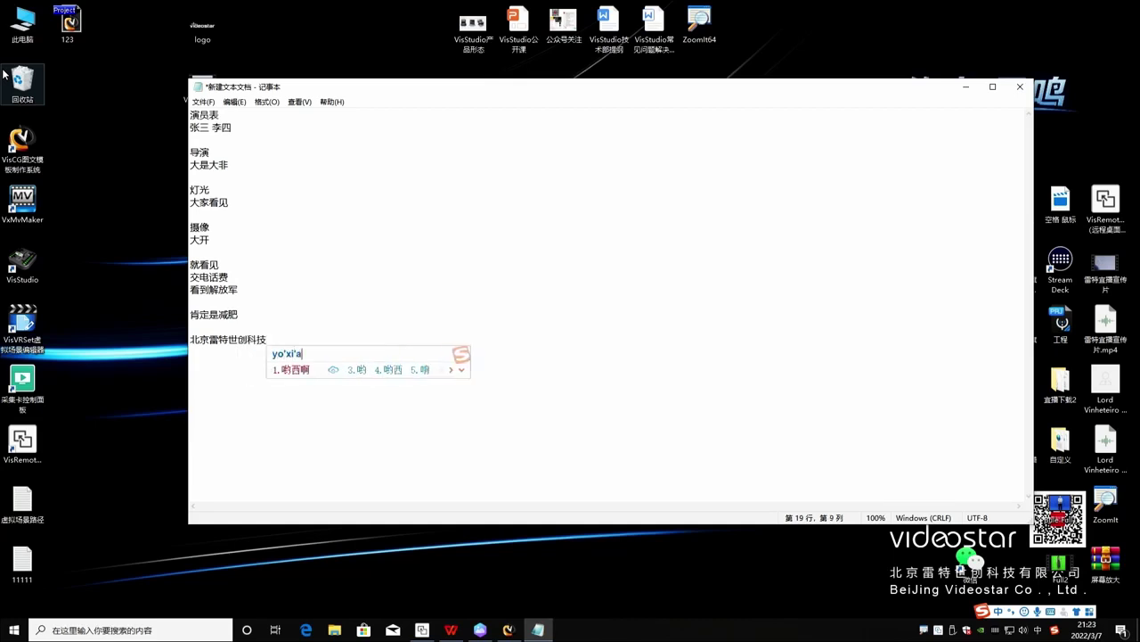
{"action": "key", "text": "space"}
{"action": "type", "text": "gongs"}
{"action": "key", "text": "space"}
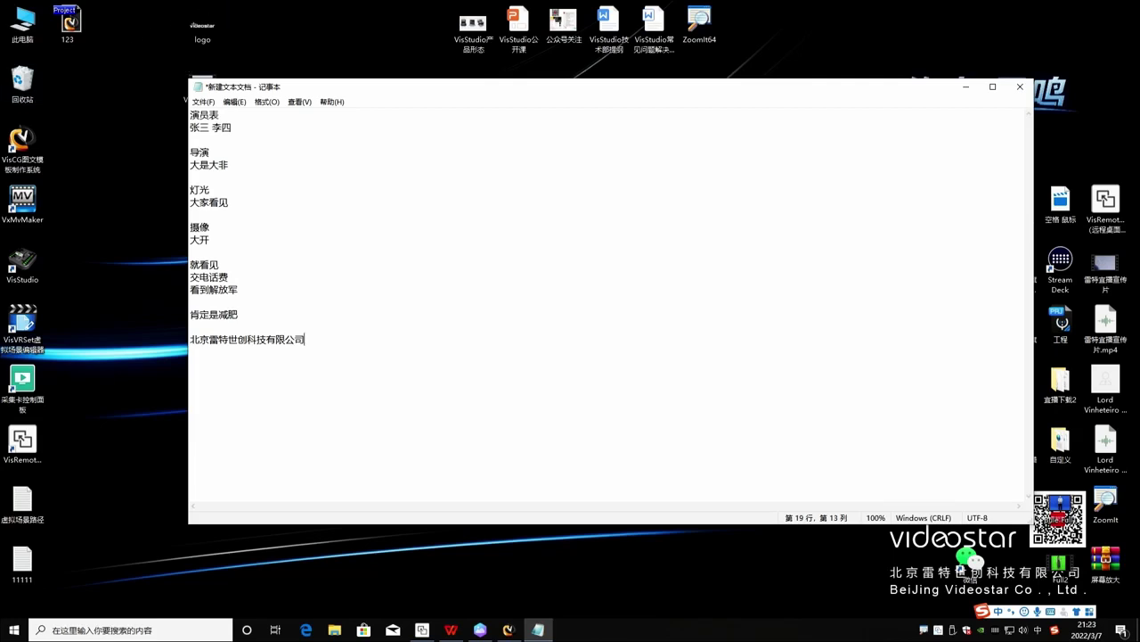
{"action": "left_click", "coordinate": [203, 101]}
{"action": "left_click", "coordinate": [223, 152]}
Switch to VisCG and load 新建文本文档.txt from the desktop into the text list.
{"action": "left_click", "coordinate": [506, 630]}
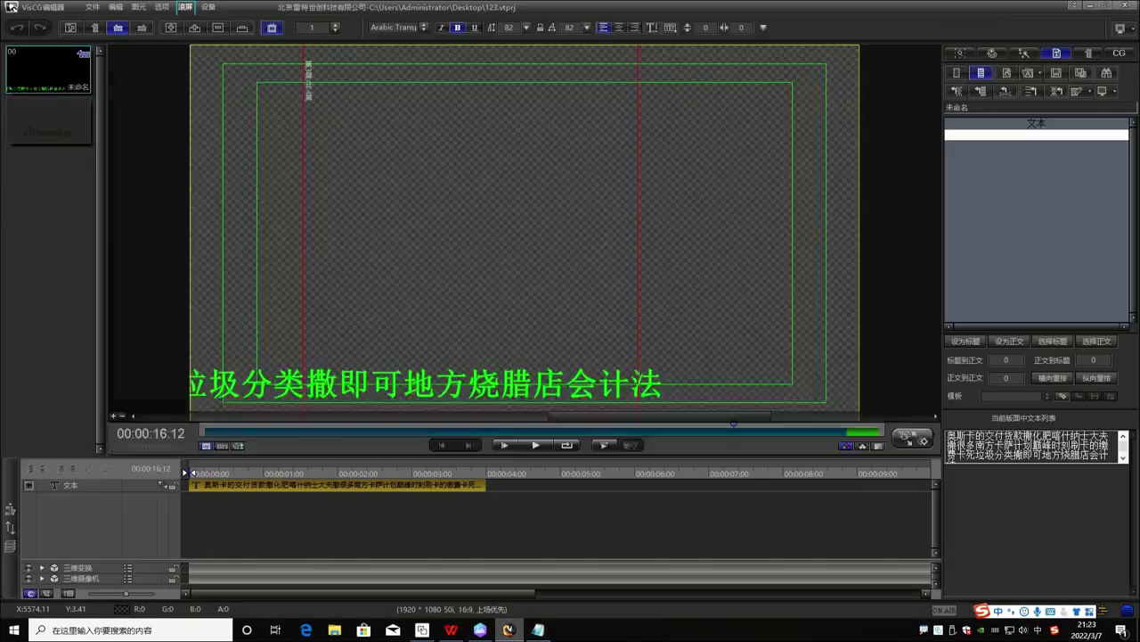
{"action": "left_click", "coordinate": [1026, 73]}
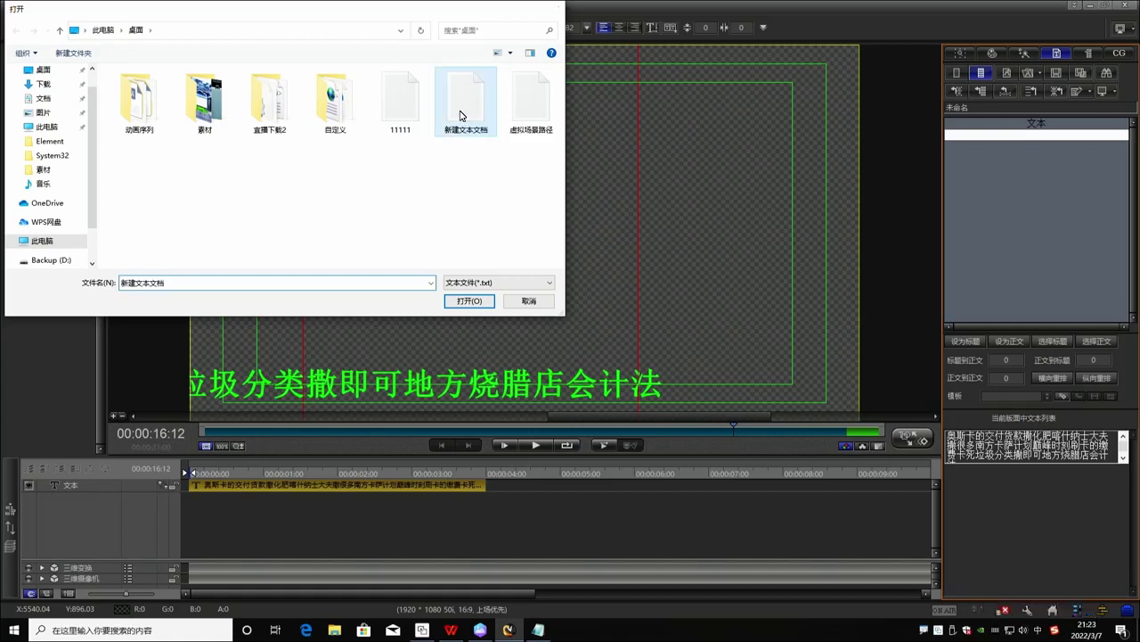
{"action": "double_click", "coordinate": [461, 103]}
{"action": "left_click", "coordinate": [1016, 270]}
{"action": "left_click", "coordinate": [1001, 180]}
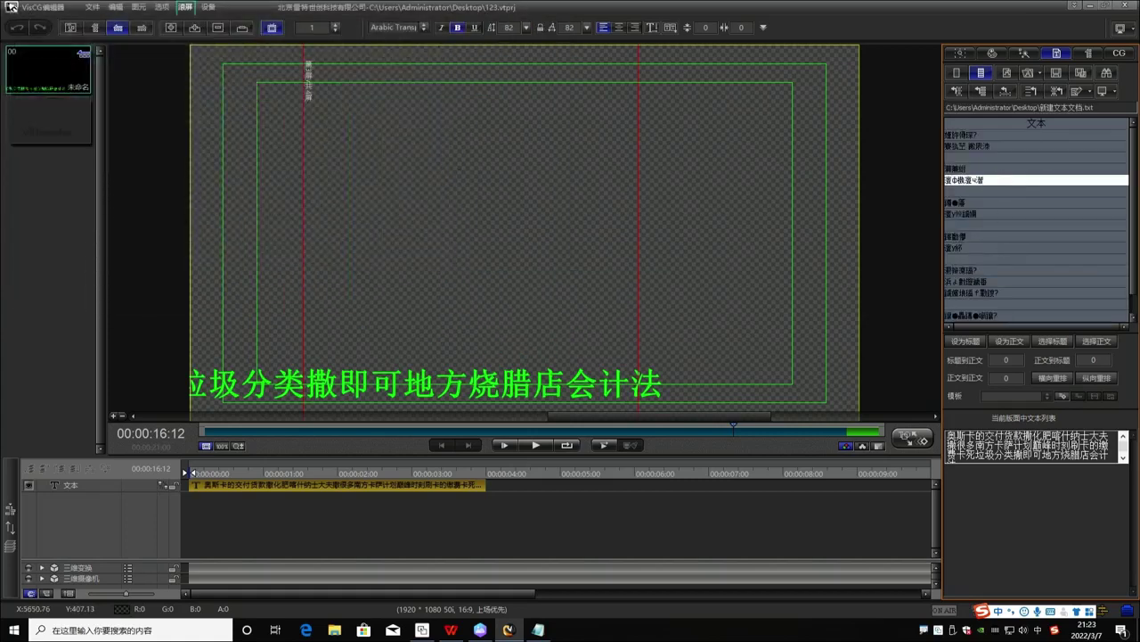
Return to the credits in Notepad and save them on the desktop under the new name 22.
{"action": "left_click", "coordinate": [1080, 5]}
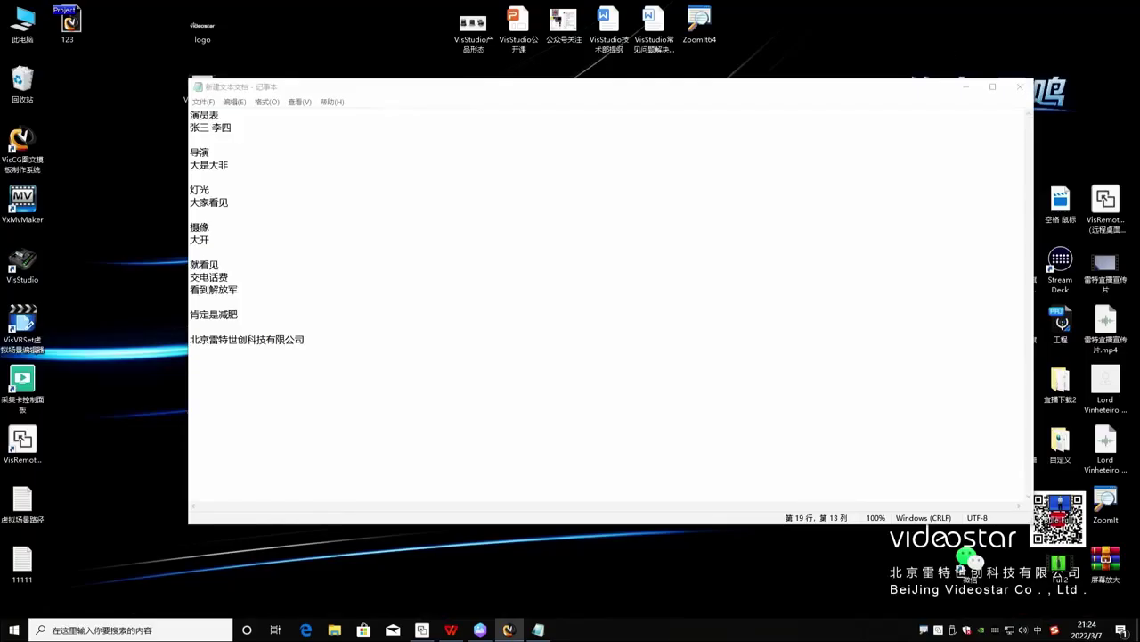
{"action": "left_click", "coordinate": [204, 102]}
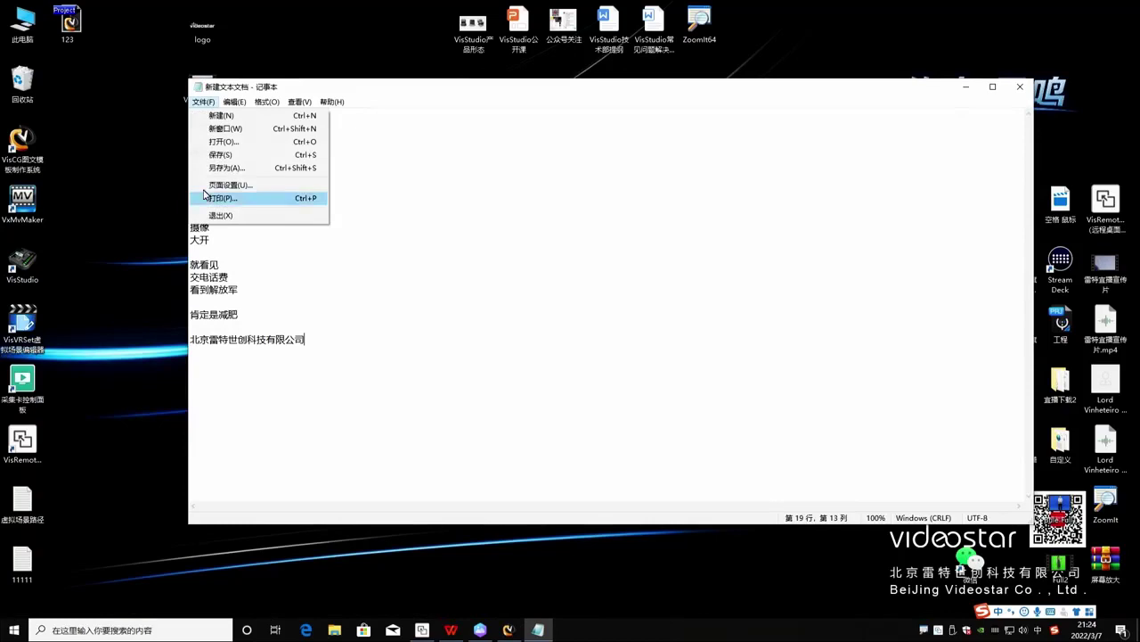
{"action": "left_click", "coordinate": [242, 166]}
{"action": "left_click", "coordinate": [588, 209]}
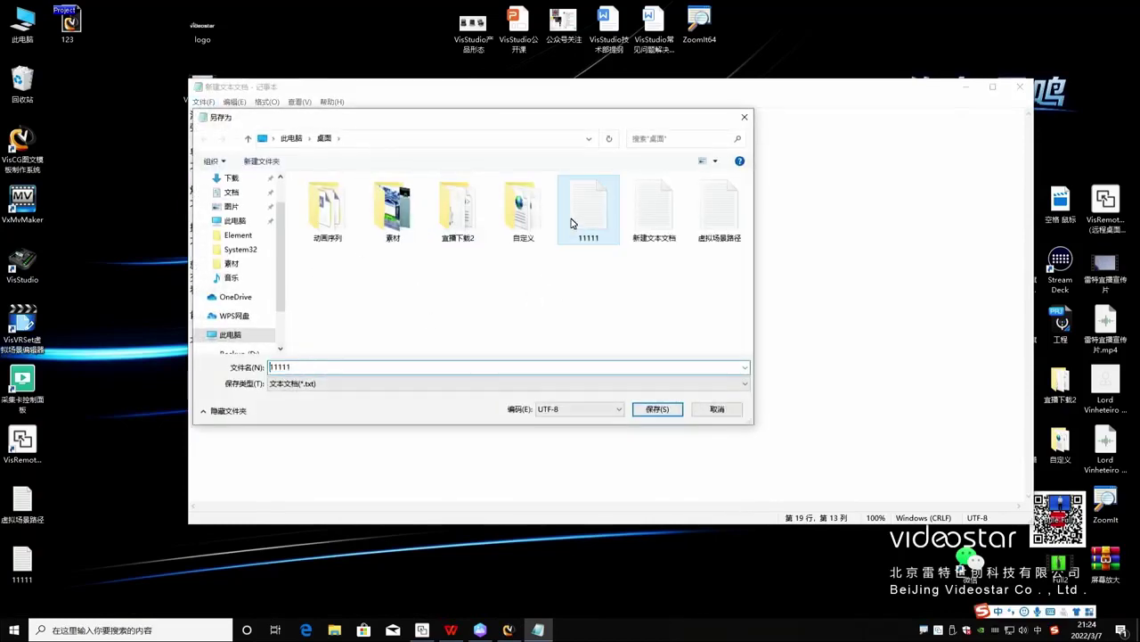
{"action": "type", "text": "22"}
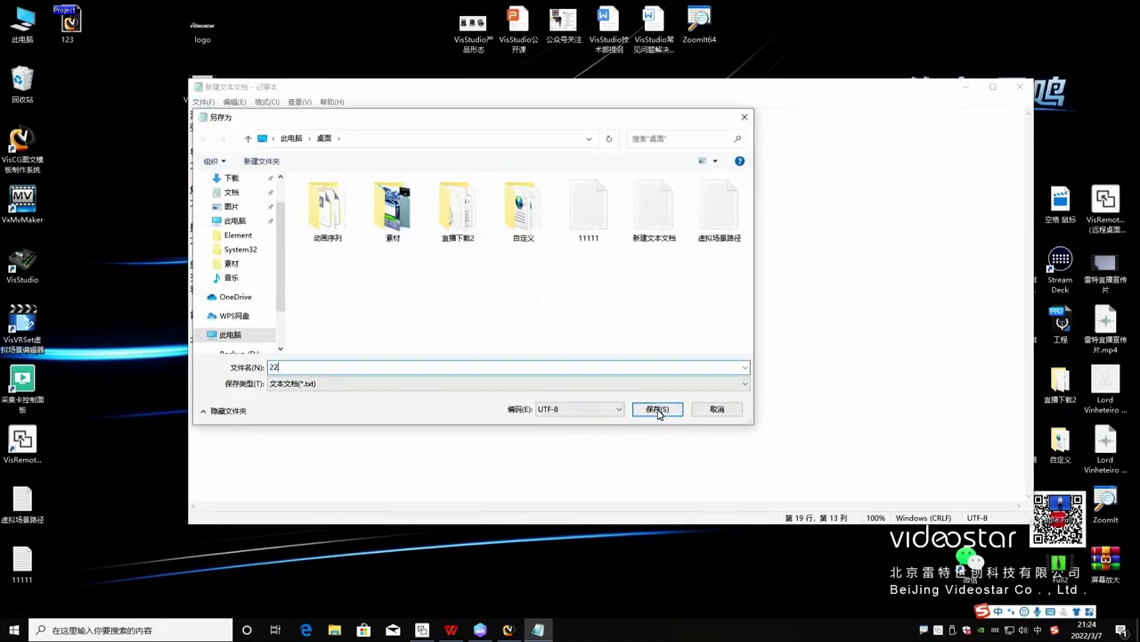
{"action": "left_click", "coordinate": [657, 408]}
Switch to VisCG and load 22.txt from the desktop into the text list.
{"action": "left_click", "coordinate": [508, 629]}
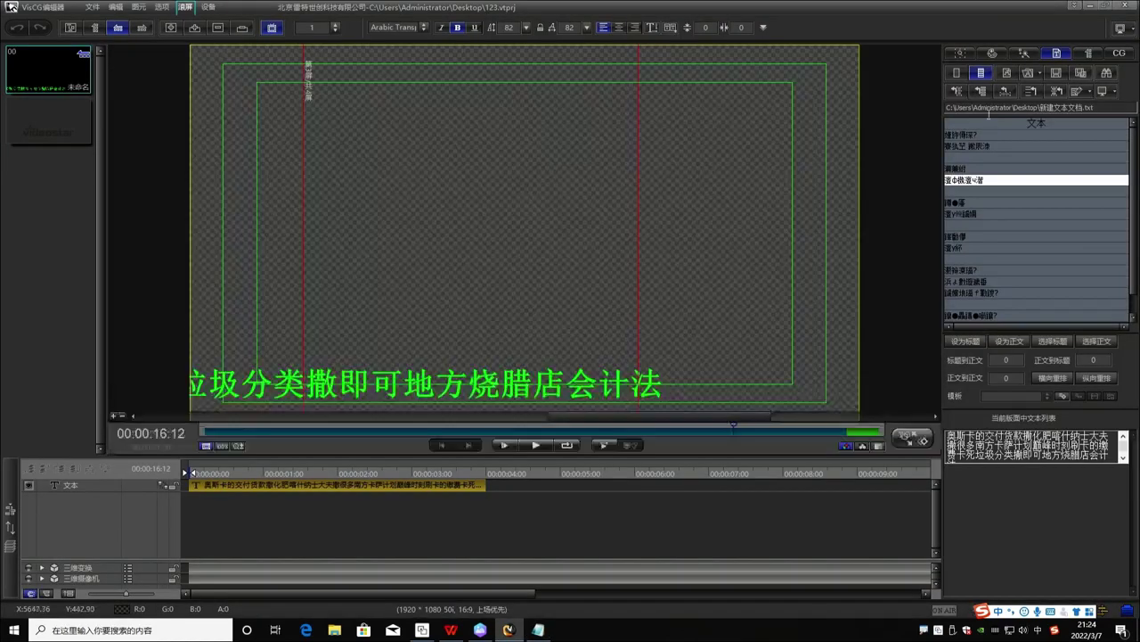
{"action": "left_click", "coordinate": [1029, 73]}
{"action": "double_click", "coordinate": [395, 105]}
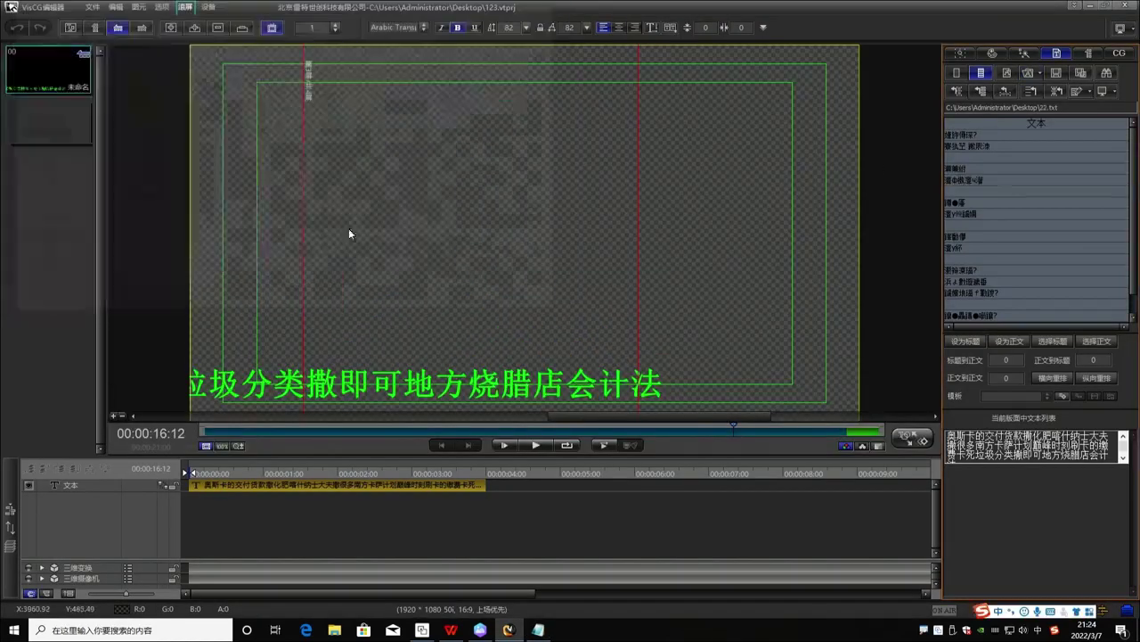
{"action": "left_click", "coordinate": [1006, 153]}
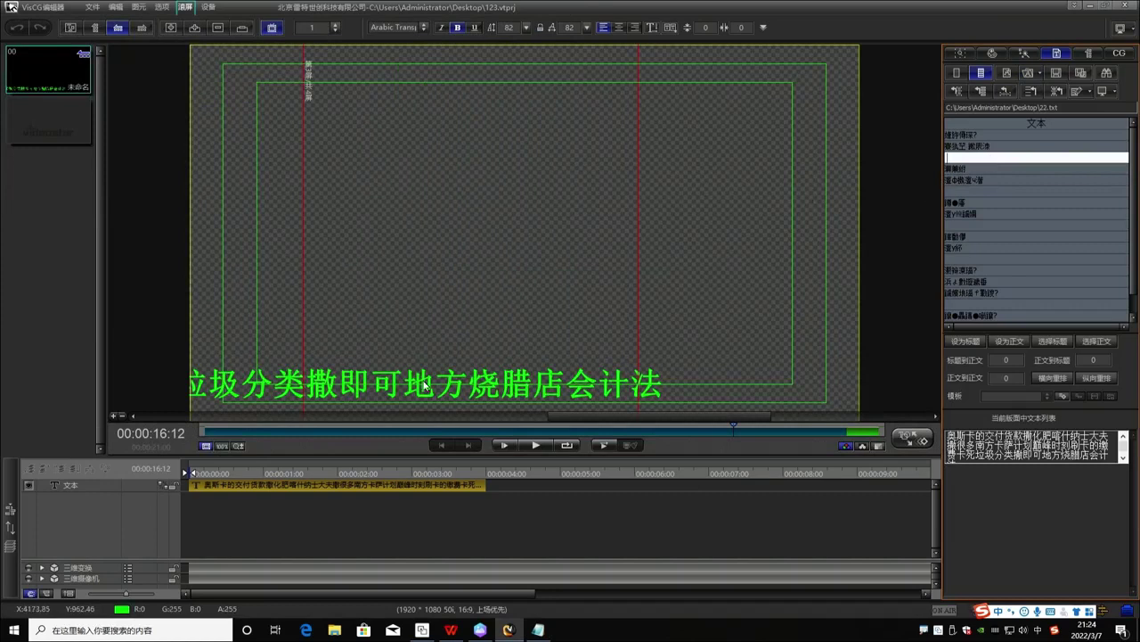
Delete the old green scrolling text from the layout.
{"action": "left_click", "coordinate": [435, 385]}
{"action": "key", "text": "Delete"}
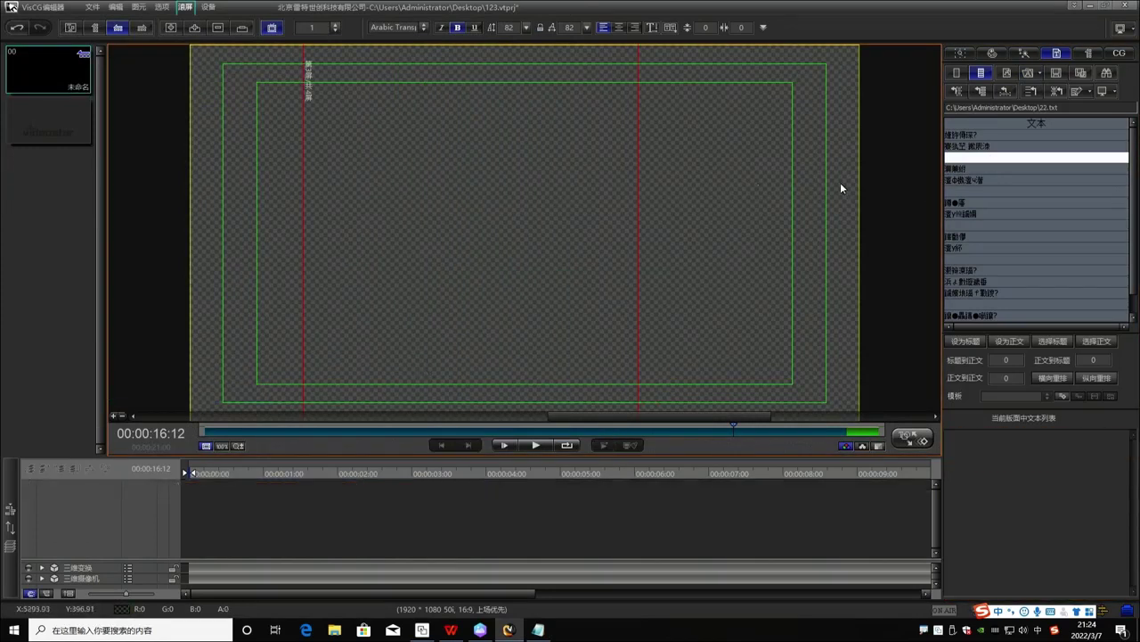
{"action": "left_click", "coordinate": [997, 214]}
{"action": "key", "text": "ctrl+a"}
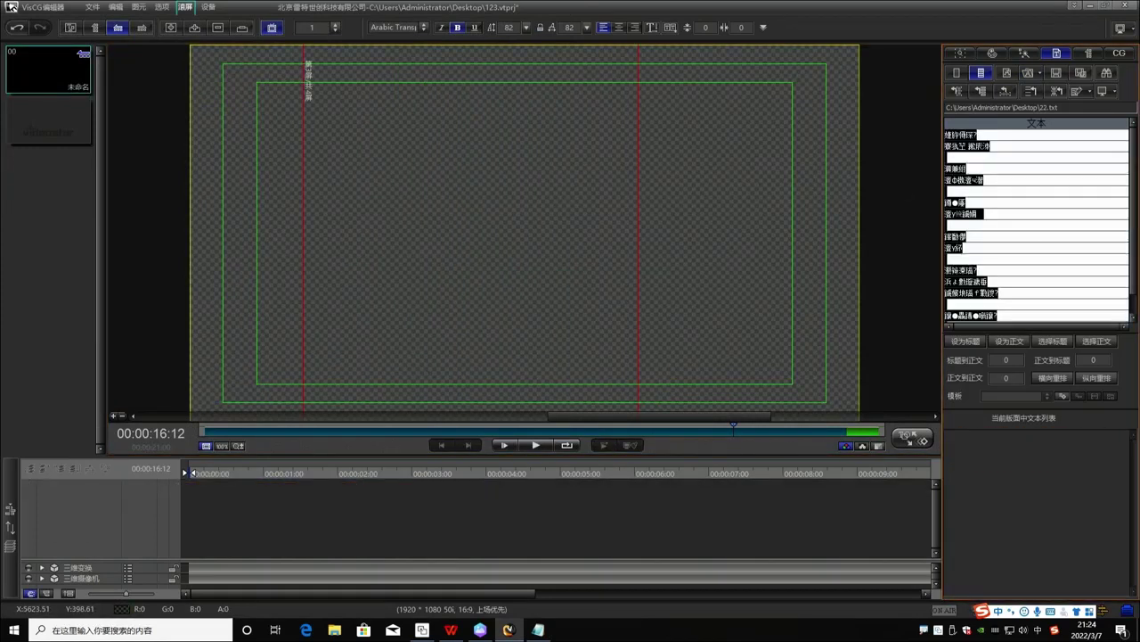
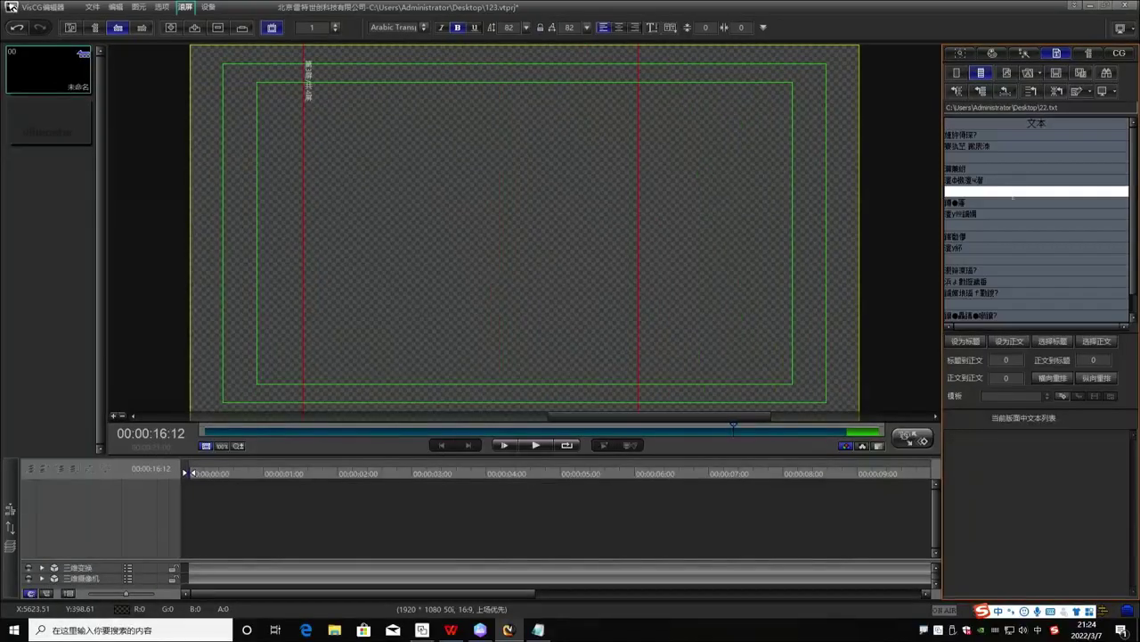
{"action": "left_click", "coordinate": [1005, 203]}
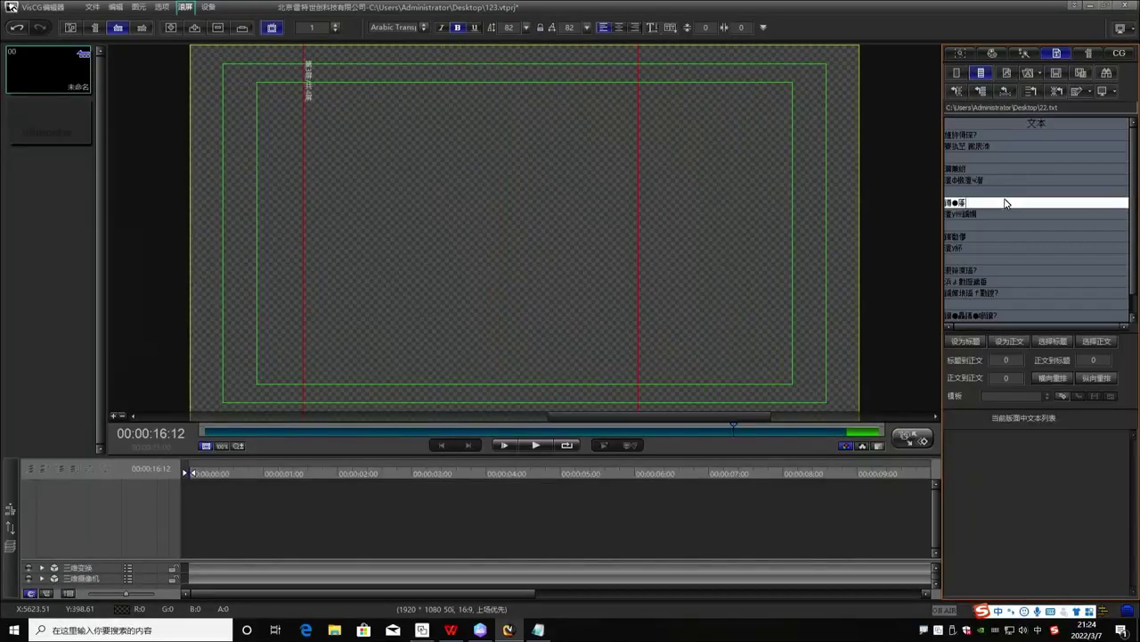
Return to Notepad and re-save the credits over 22.txt with ANSI encoding, replacing the existing file.
{"action": "left_click", "coordinate": [1089, 6]}
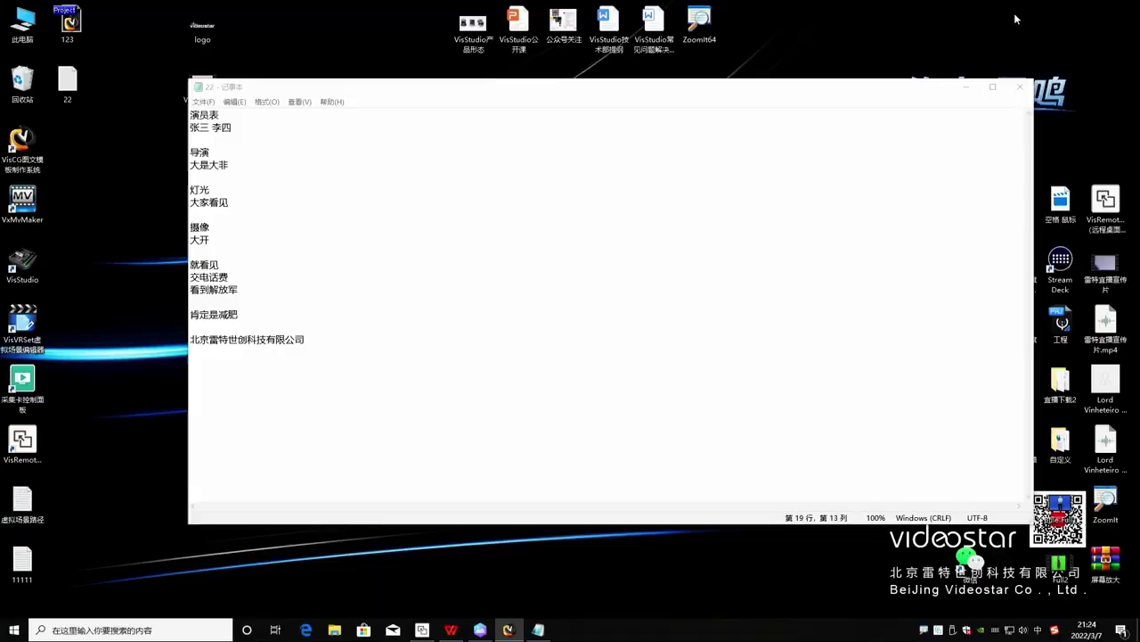
{"action": "left_click", "coordinate": [205, 103]}
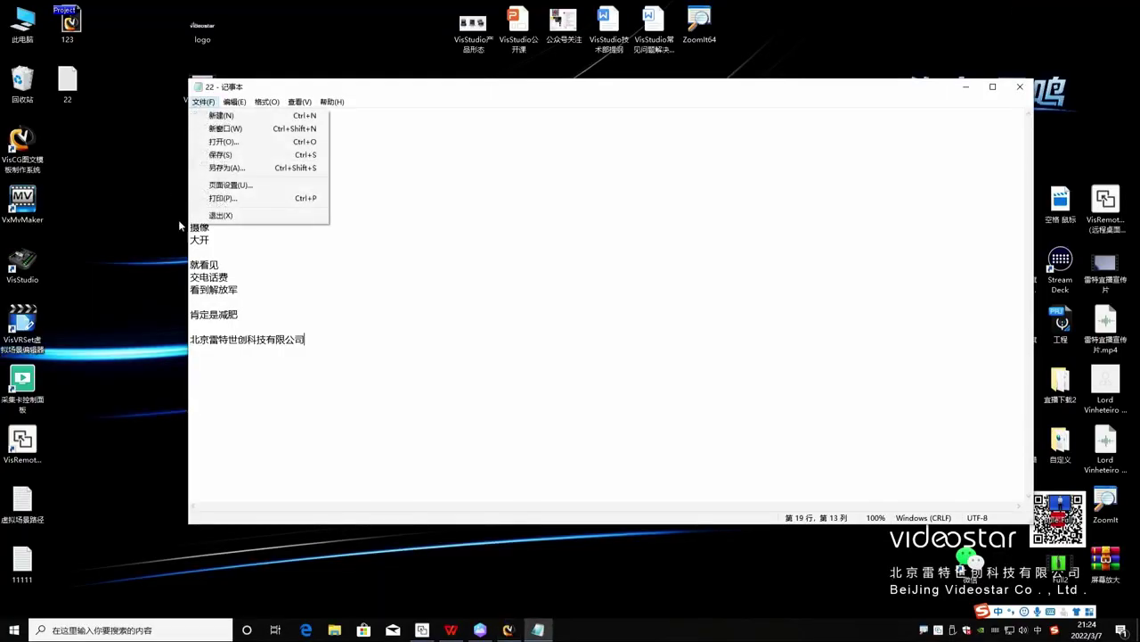
{"action": "left_click", "coordinate": [237, 168]}
{"action": "left_click", "coordinate": [613, 412]}
{"action": "left_click", "coordinate": [622, 417]}
{"action": "left_click", "coordinate": [656, 408]}
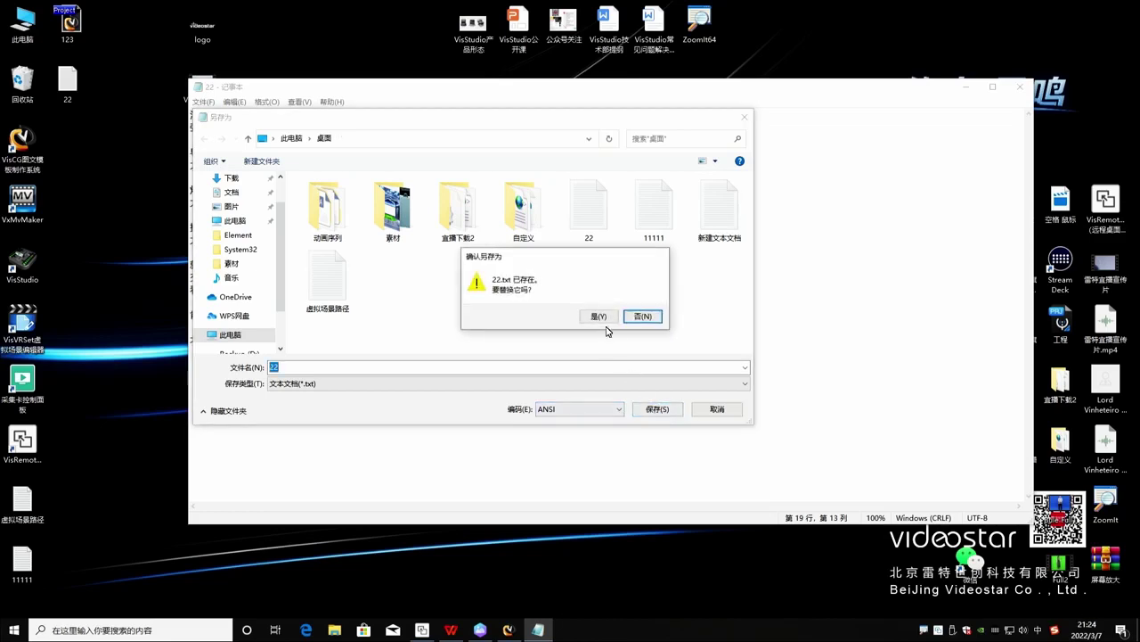
{"action": "left_click", "coordinate": [609, 313]}
Switch back to VisCG and reload the re-encoded 22.txt into the text list.
{"action": "left_click", "coordinate": [508, 629]}
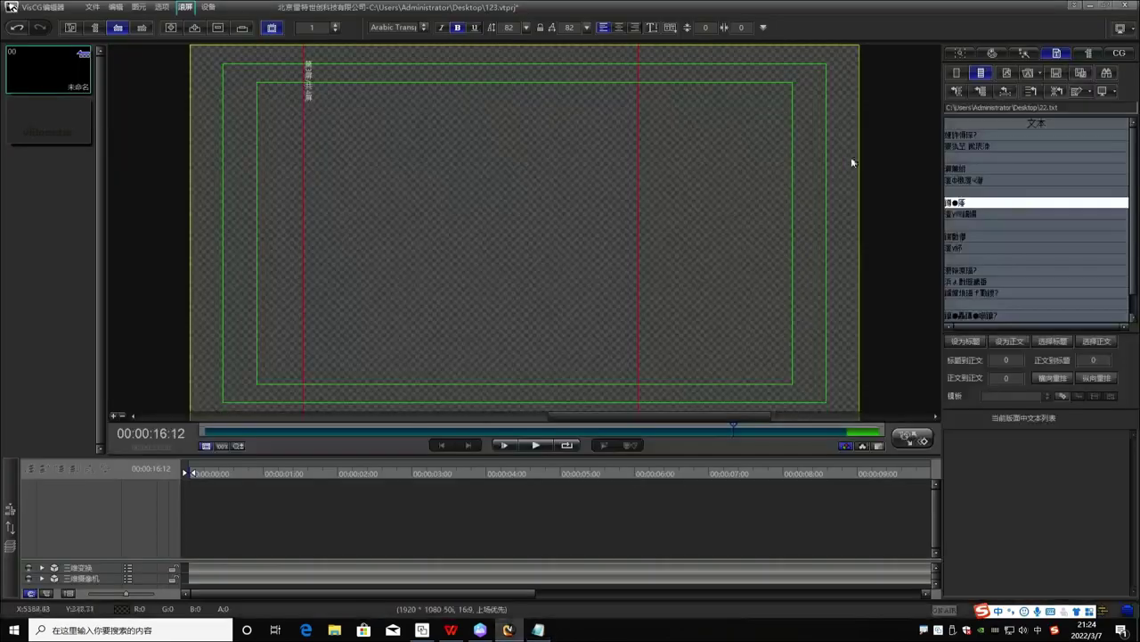
{"action": "left_click", "coordinate": [1031, 73]}
{"action": "double_click", "coordinate": [402, 103]}
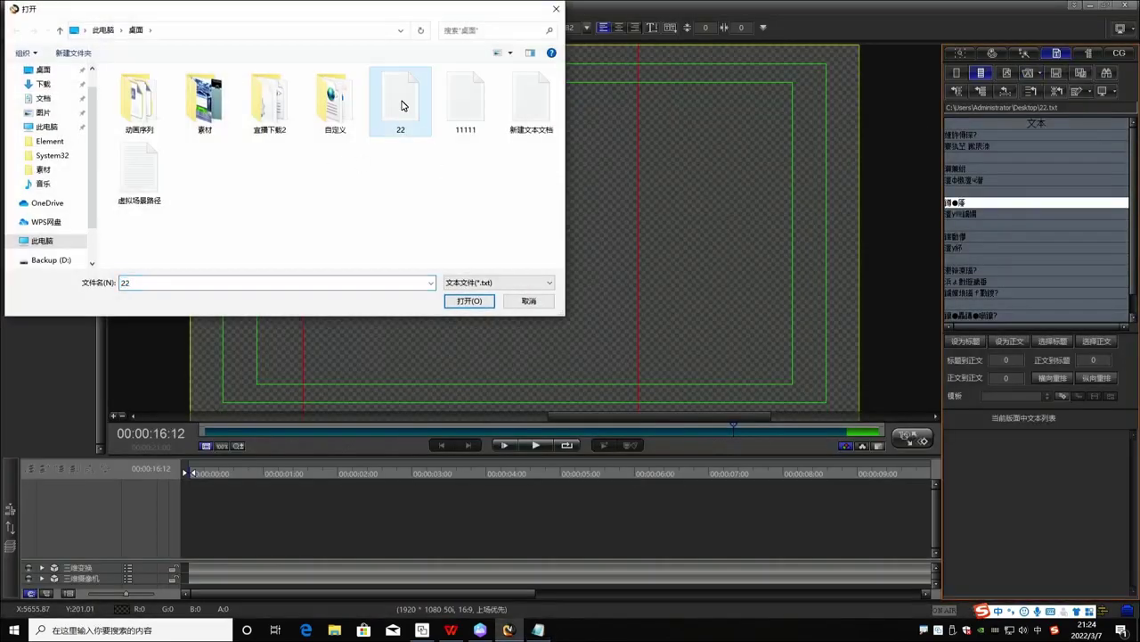
Place all the imported credit lines on the canvas as separate text objects and move the block towards the middle.
{"action": "left_click", "coordinate": [999, 230]}
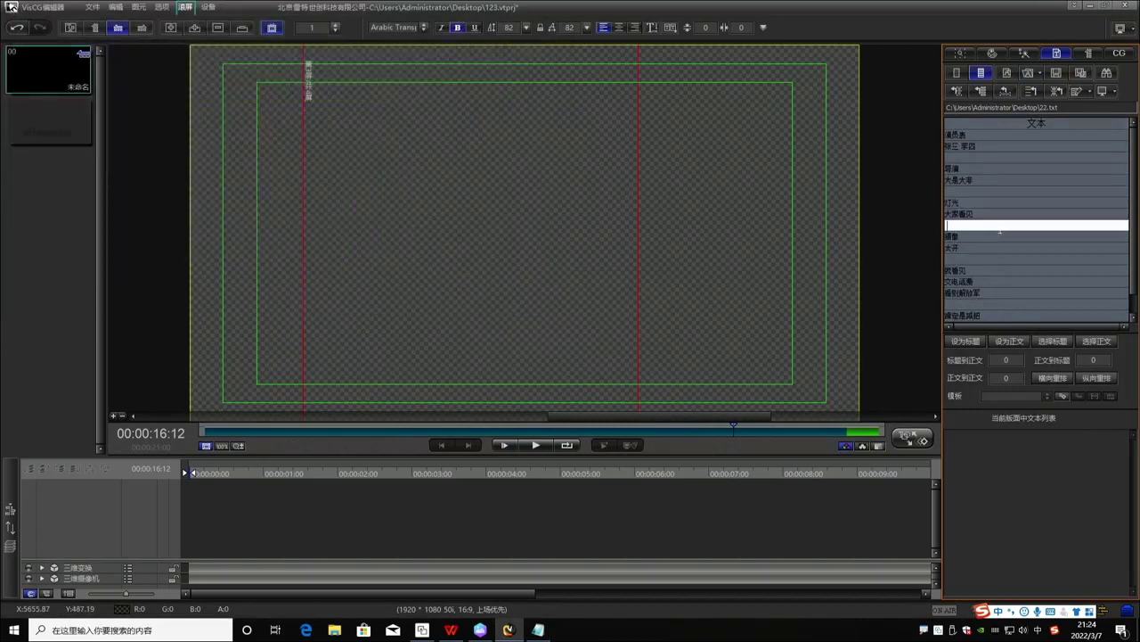
{"action": "key", "text": "ctrl+a"}
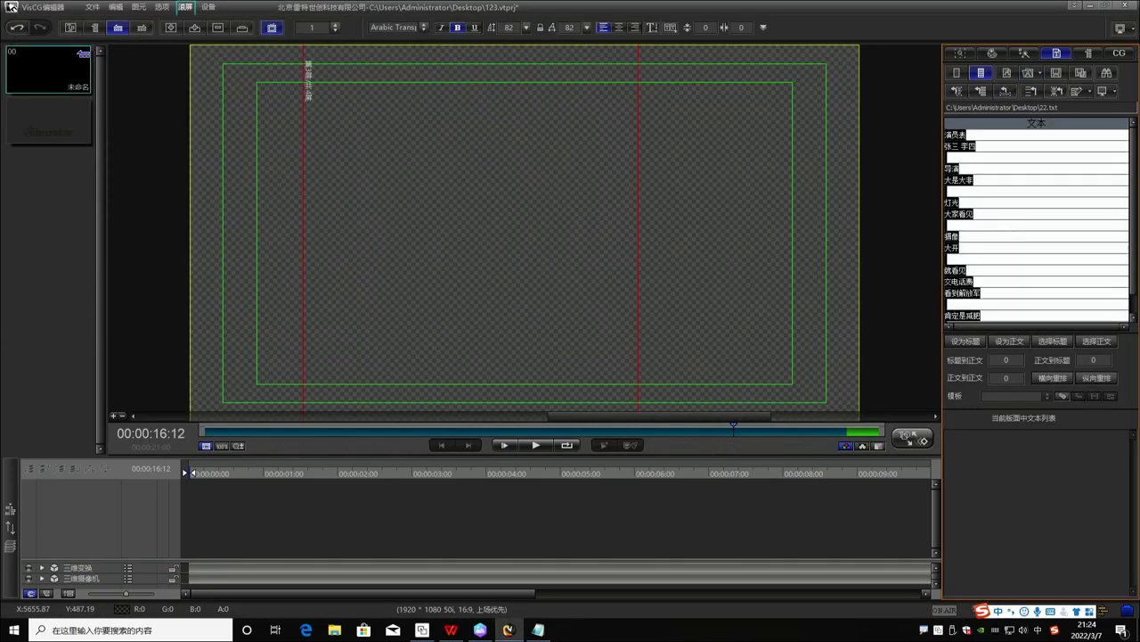
{"action": "left_click", "coordinate": [981, 92]}
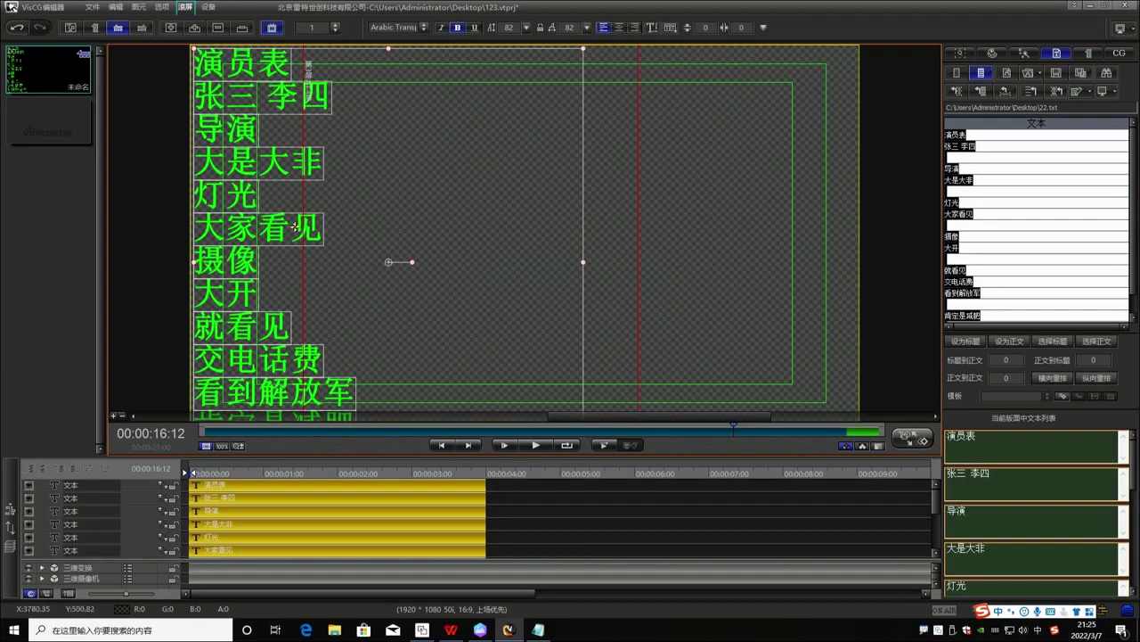
{"action": "left_click_drag", "start_coordinate": [258, 207], "coordinate": [504, 158]}
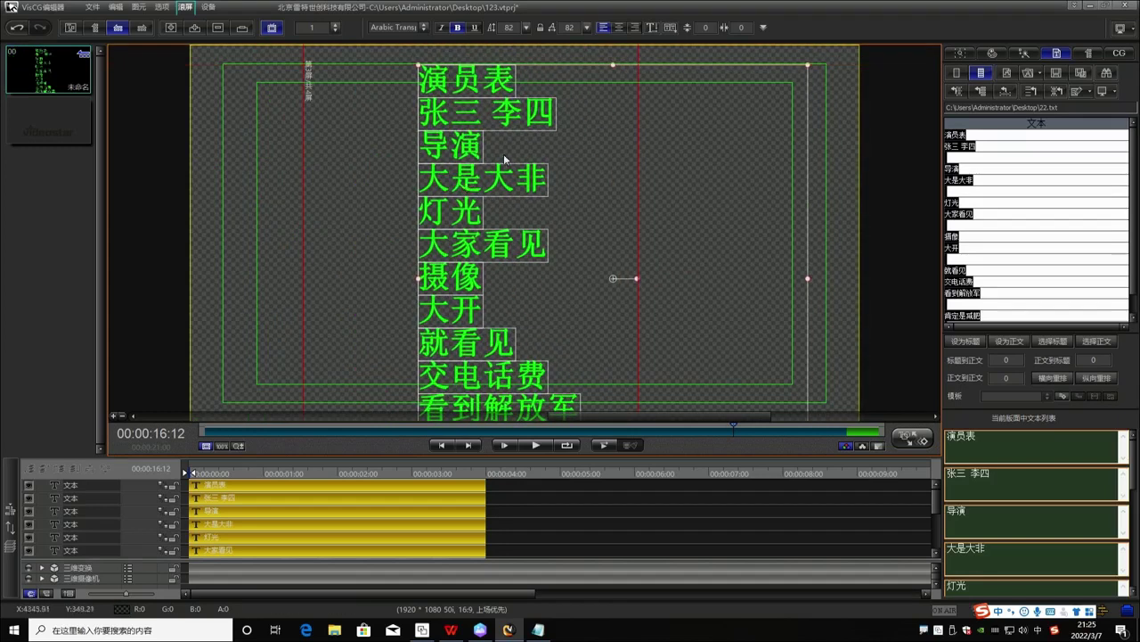
Switch the input method to English and centre all the credit lines horizontally in the frame.
{"action": "left_click", "coordinate": [604, 28]}
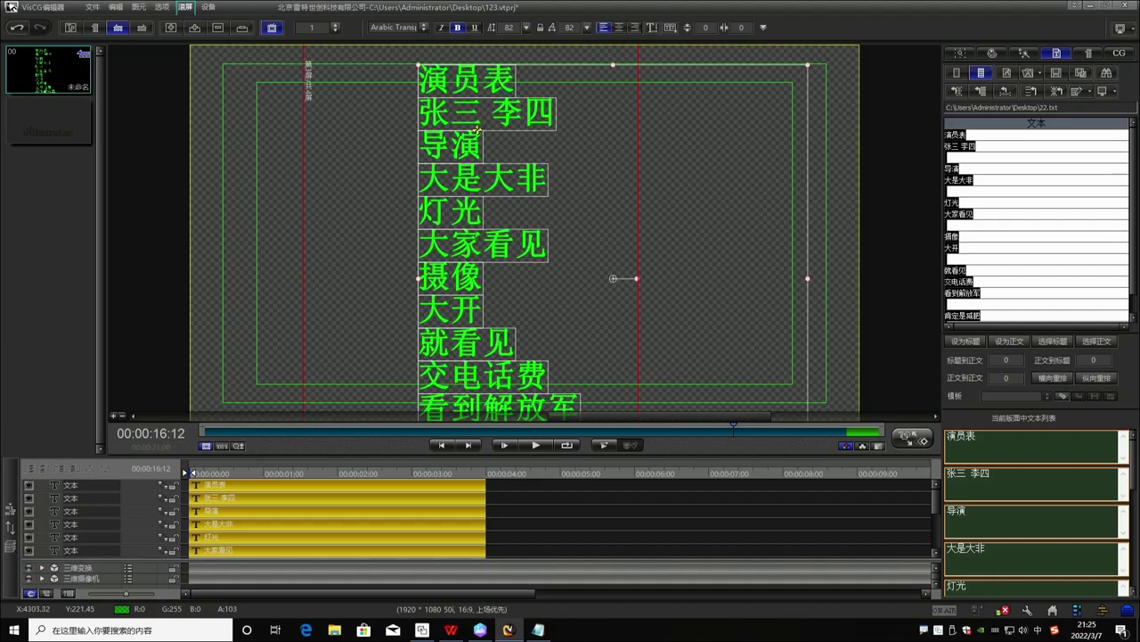
{"action": "left_click", "coordinate": [471, 203]}
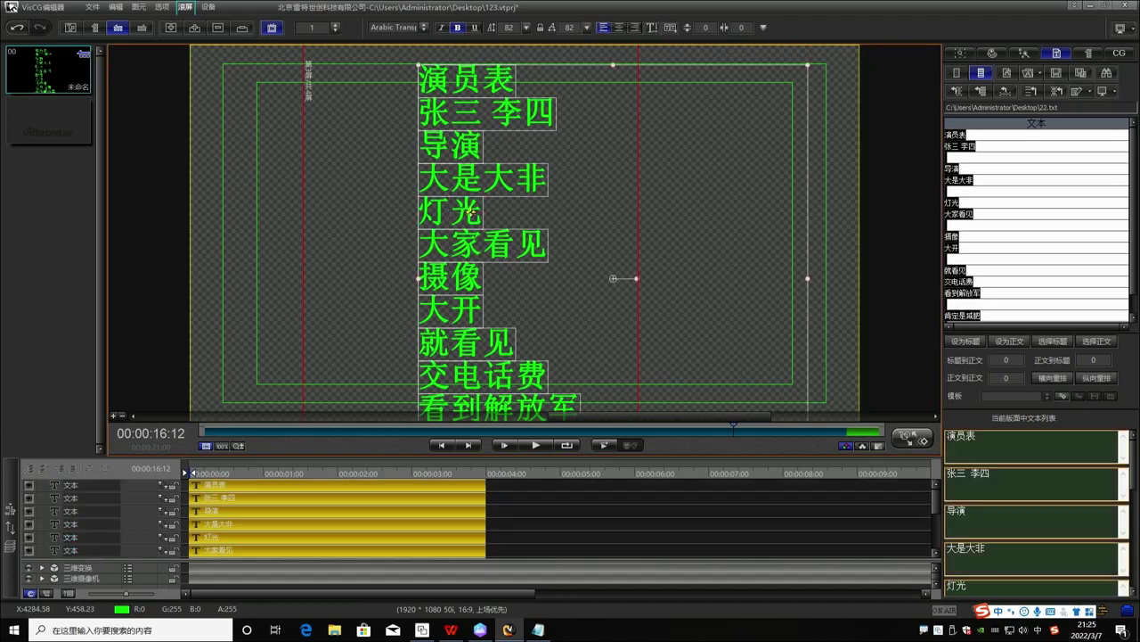
{"action": "key", "text": "shift"}
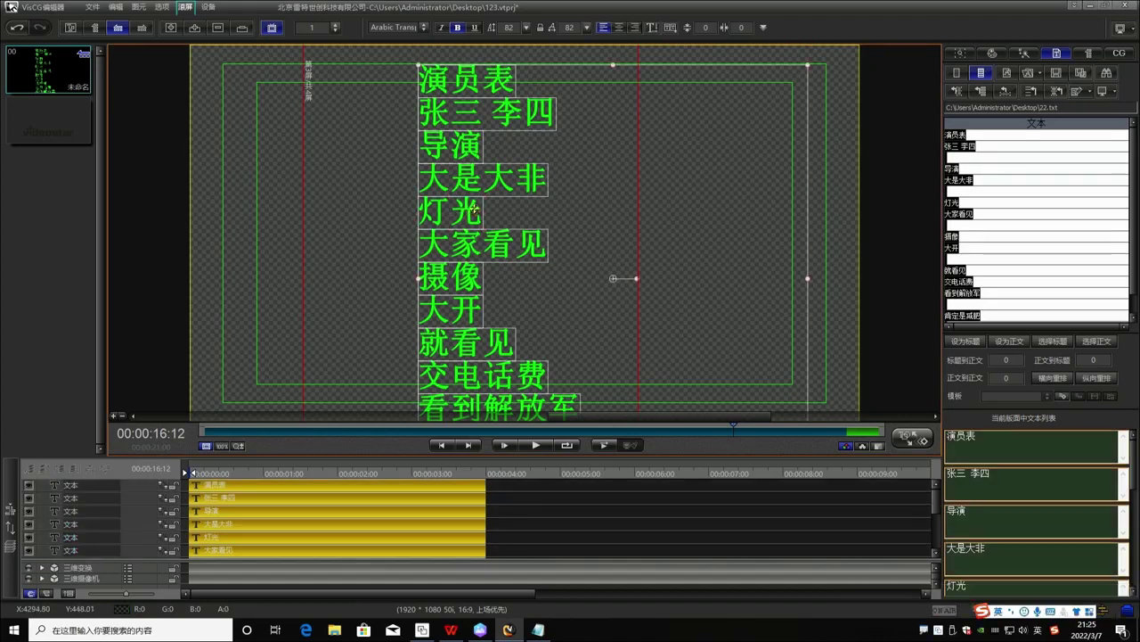
{"action": "key", "text": "ctrl+e"}
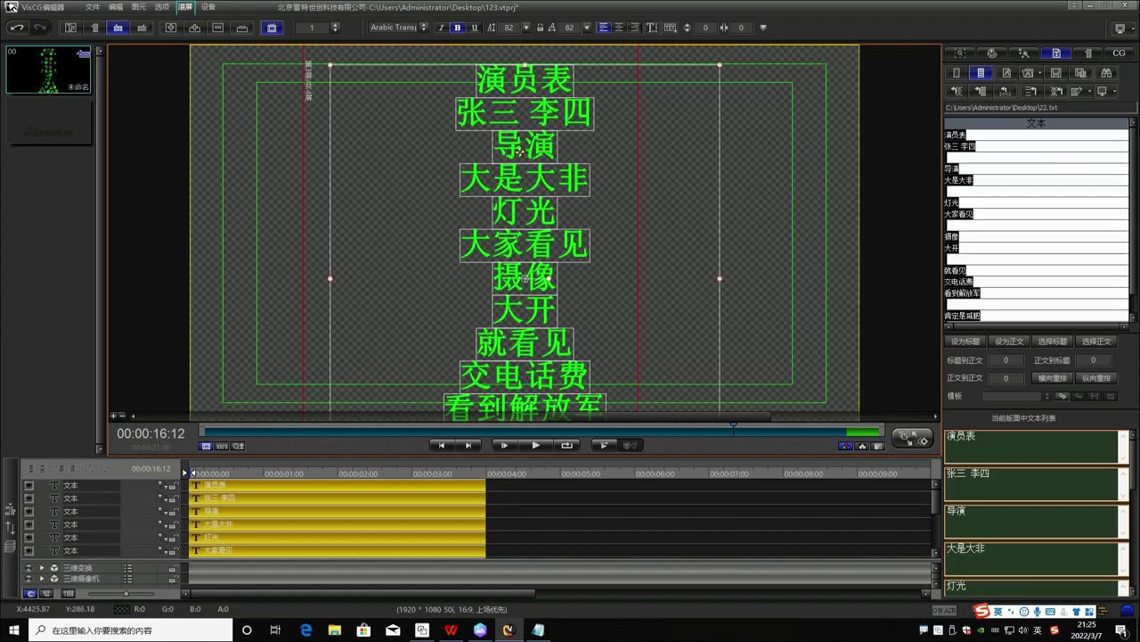
Move the credits block up to the frame's upper edge and set its font size to 70.
{"action": "mouse_move", "coordinate": [548, 115]}
{"action": "left_mouse_down"}
{"action": "mouse_move", "coordinate": [507, 131]}
{"action": "mouse_move", "coordinate": [326, 131]}
{"action": "mouse_move", "coordinate": [341, 119]}
{"action": "mouse_move", "coordinate": [791, 127]}
{"action": "mouse_move", "coordinate": [531, 104]}
{"action": "mouse_move", "coordinate": [548, 98]}
{"action": "left_mouse_up"}
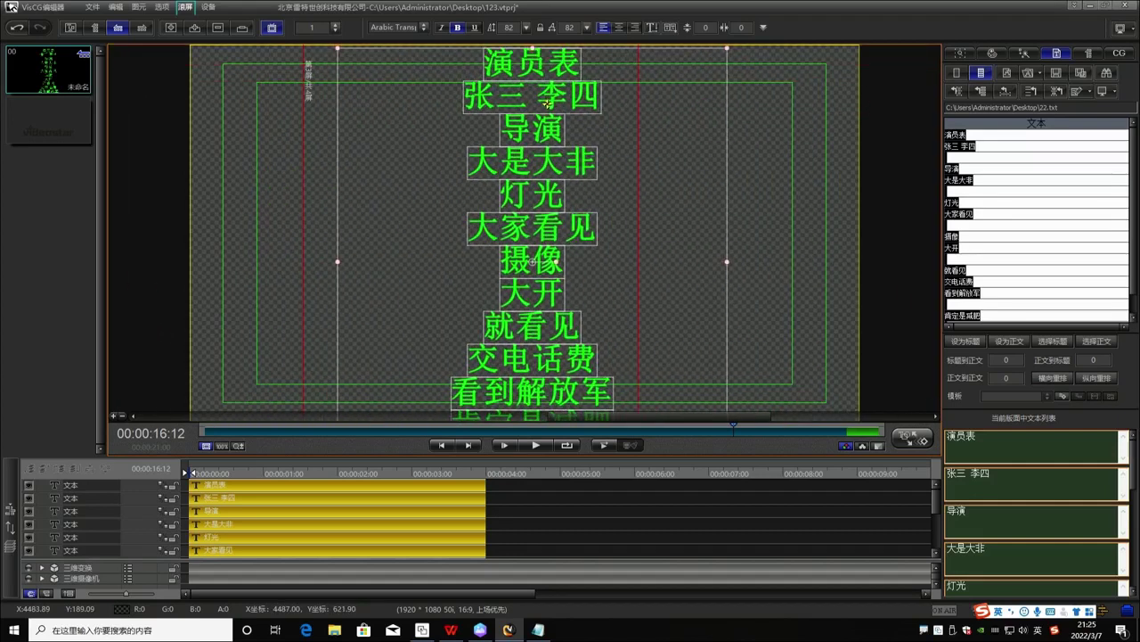
{"action": "left_click_drag", "start_coordinate": [524, 34], "coordinate": [513, 43]}
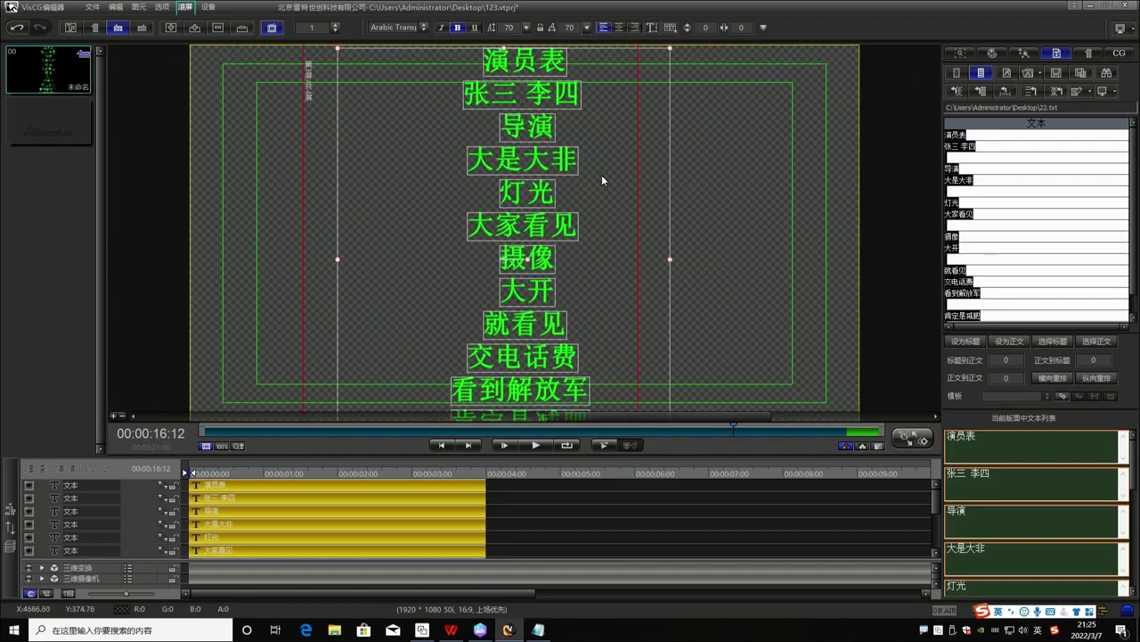
Reselect all the credit lines and centre them horizontally again at their new size.
{"action": "left_click", "coordinate": [742, 202]}
{"action": "left_click", "coordinate": [544, 164]}
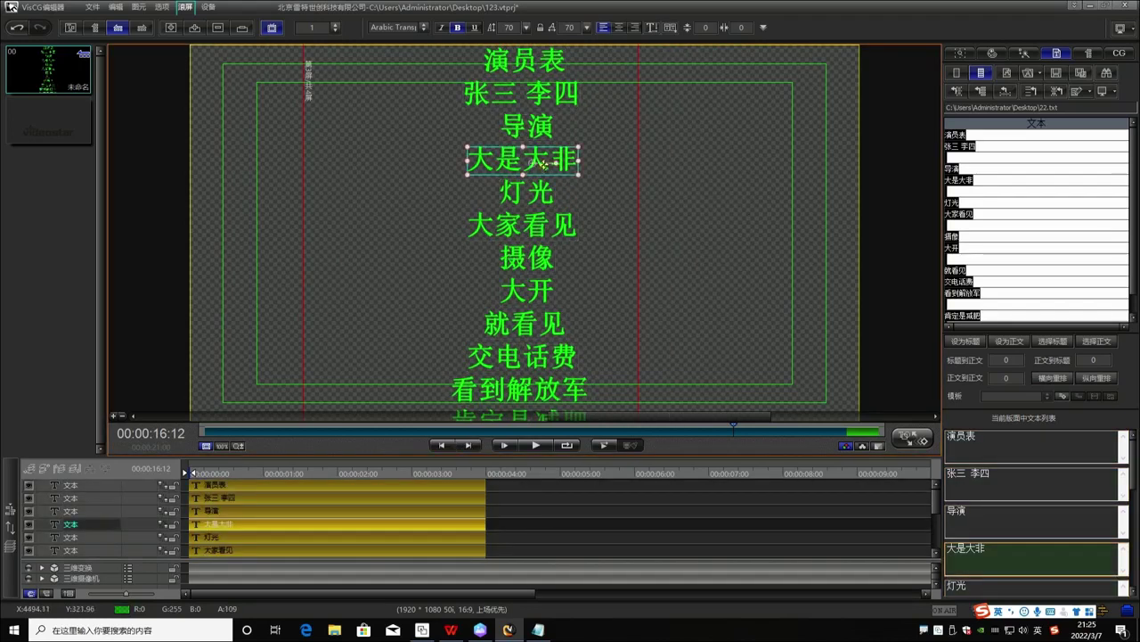
{"action": "key", "text": "ctrl+a"}
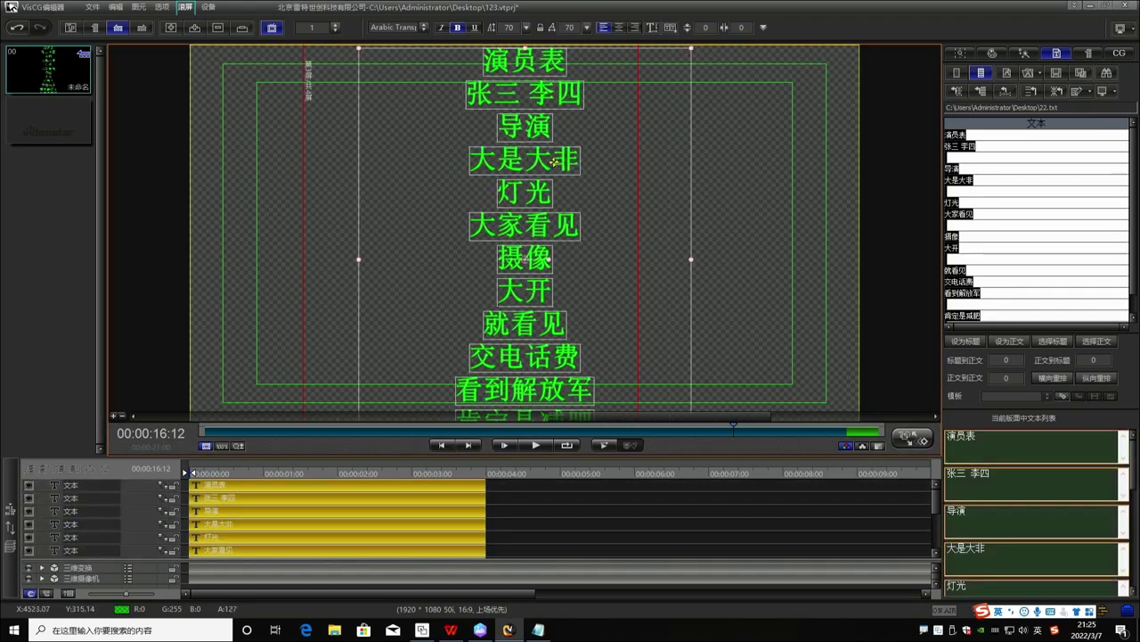
Deselect the credit lines and play the left-scrolling page to preview its motion.
{"action": "left_click", "coordinate": [807, 269]}
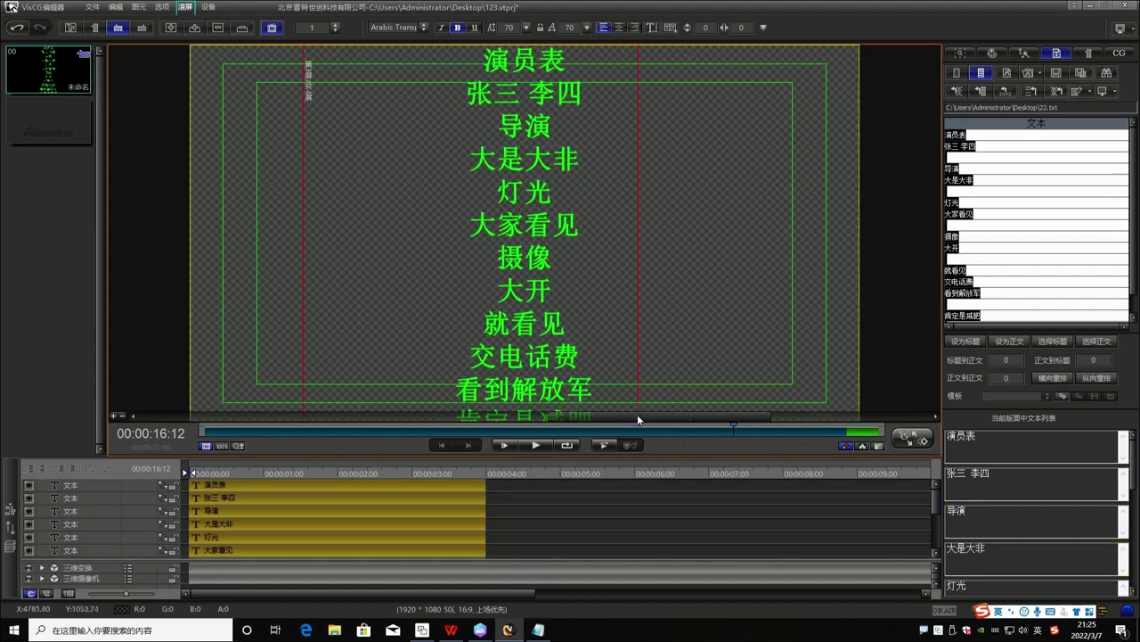
{"action": "left_click", "coordinate": [537, 448]}
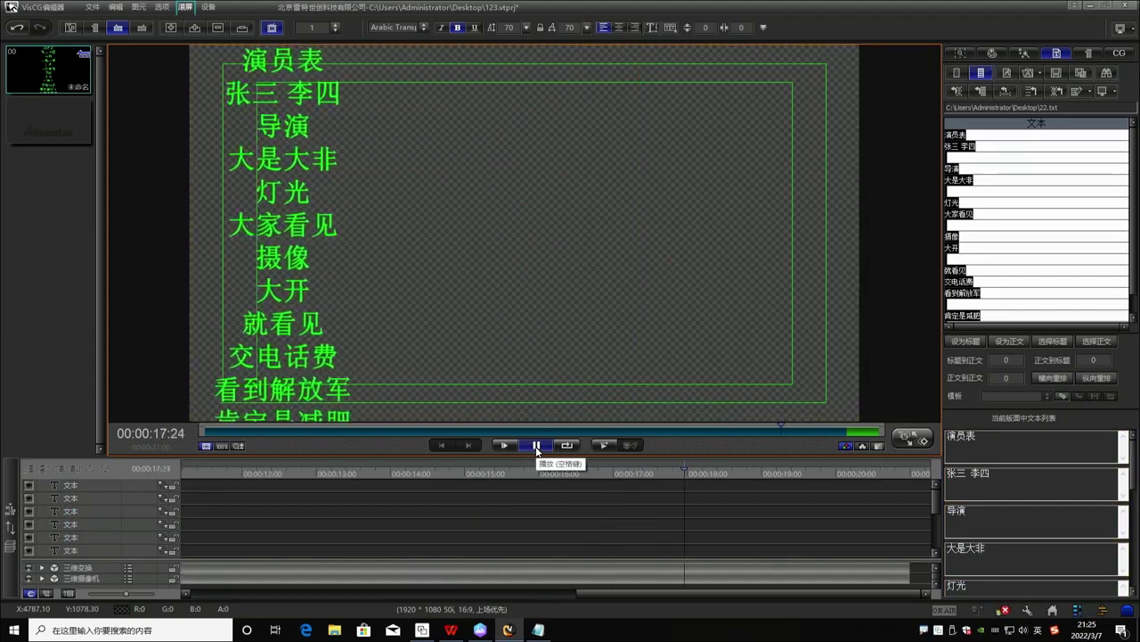
Switch to an upward-scrolling page, place all imported credit lines on it as separate text objects and centre them horizontally.
{"action": "left_click", "coordinate": [96, 29]}
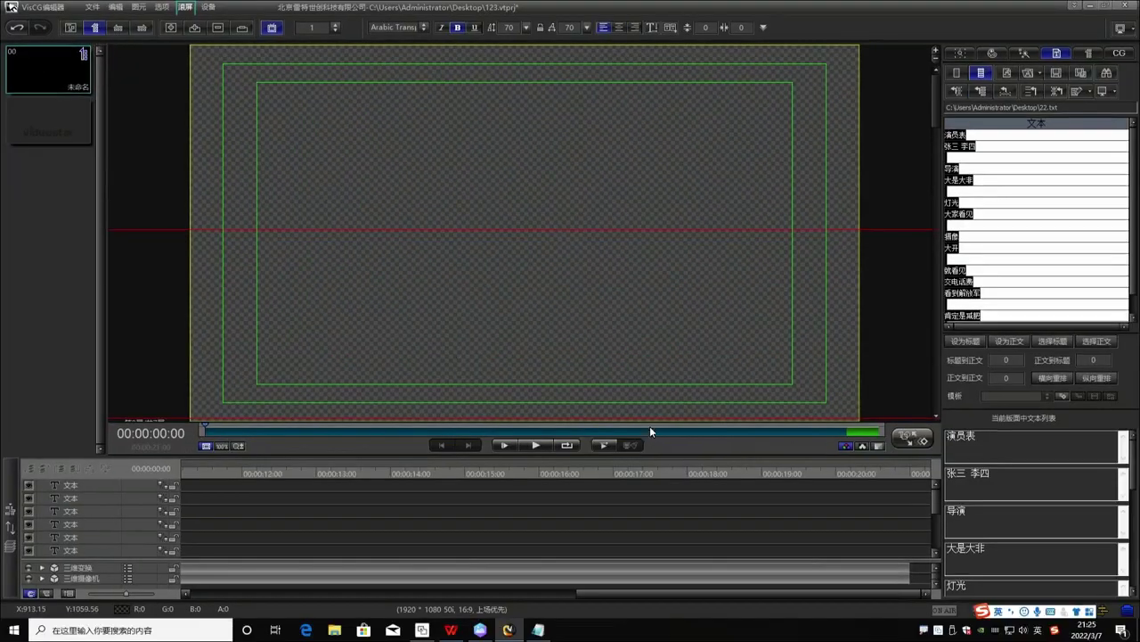
{"action": "left_click", "coordinate": [536, 445]}
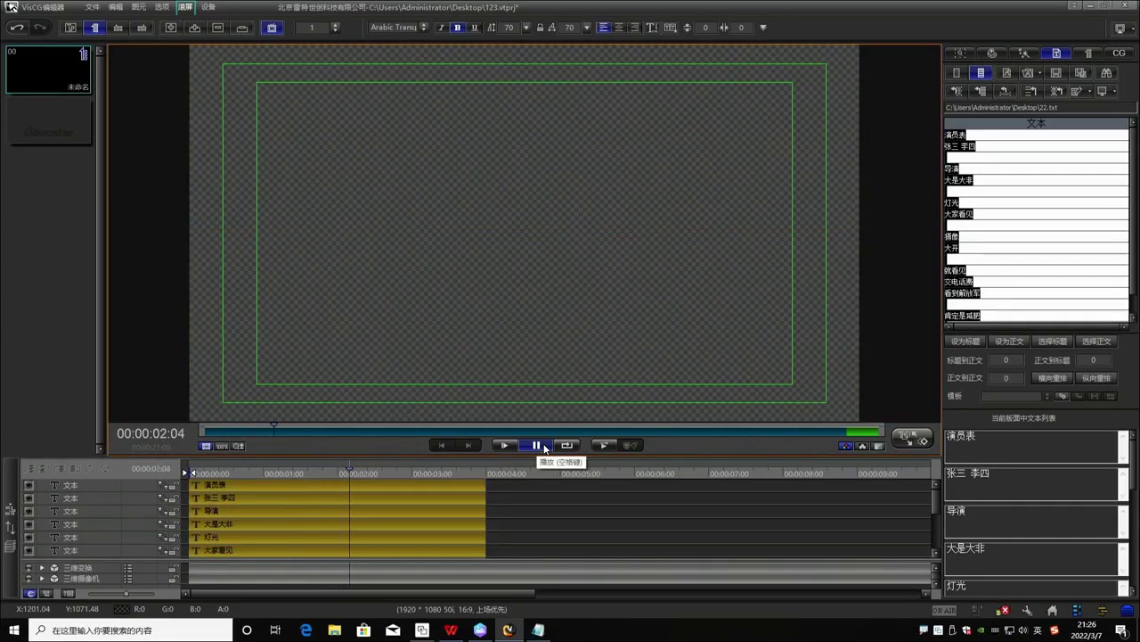
{"action": "left_click", "coordinate": [538, 445]}
{"action": "scroll", "coordinate": [560, 266], "scroll_direction": "down", "scroll_amount": 4}
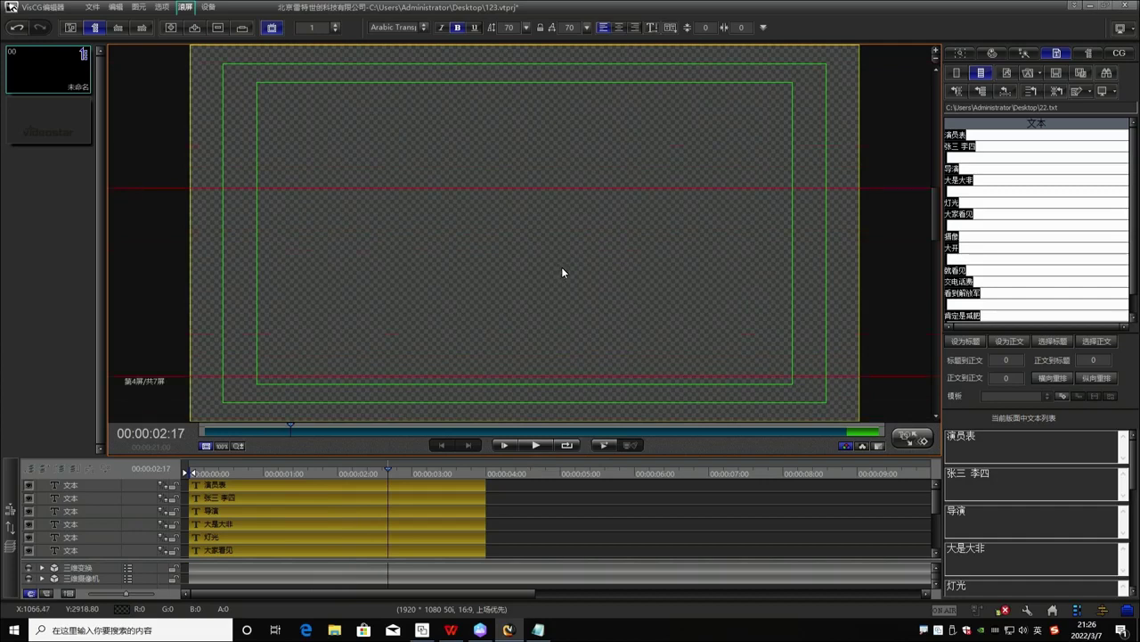
{"action": "scroll", "coordinate": [680, 246], "scroll_direction": "up", "scroll_amount": 5}
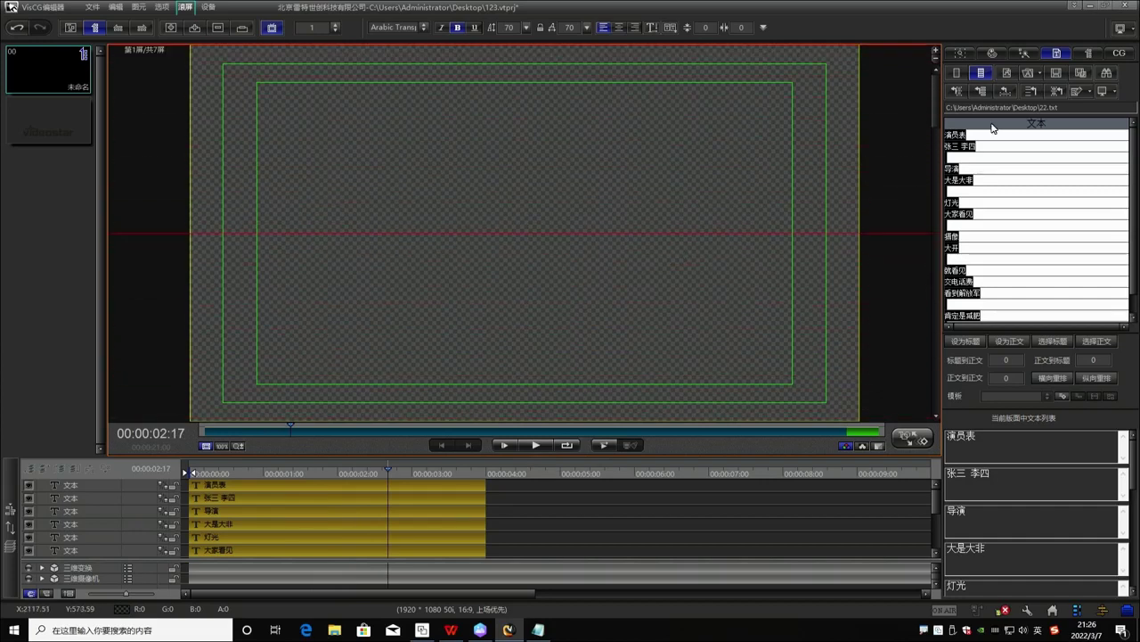
{"action": "left_click", "coordinate": [981, 93]}
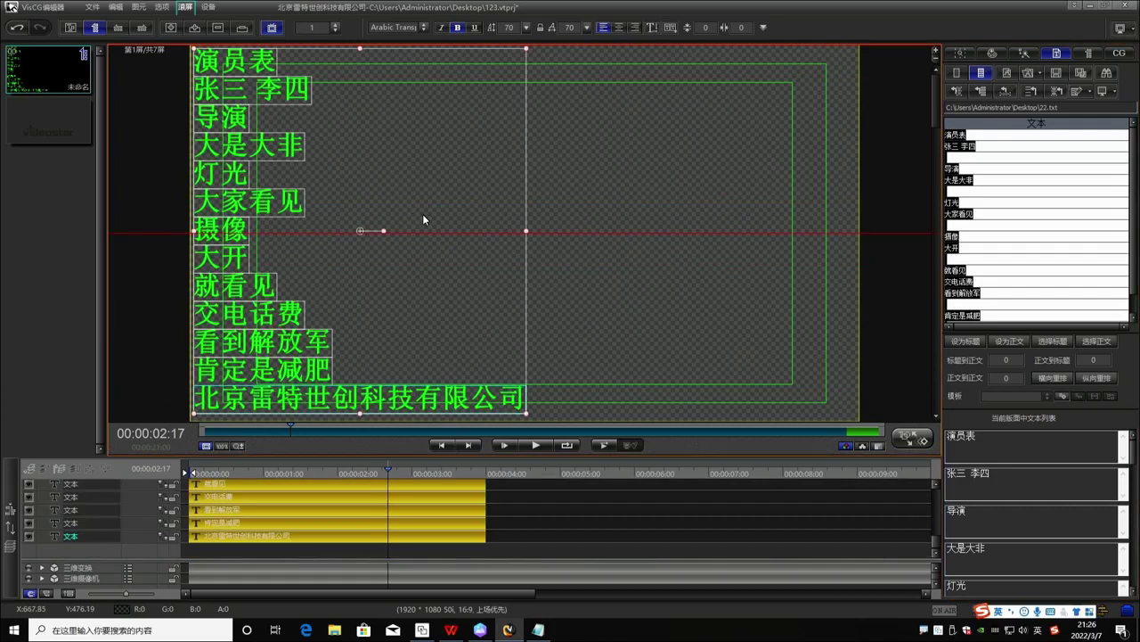
Play the upward-scrolling credits from the start to check the motion and how the last line leaves the frame.
{"action": "left_click", "coordinate": [534, 444]}
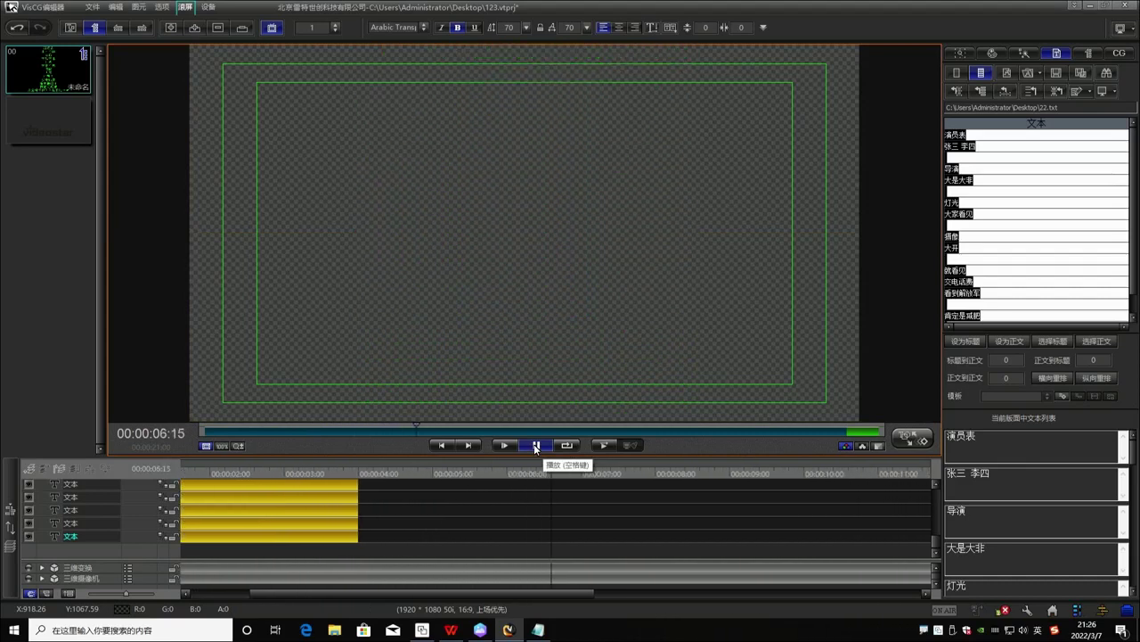
{"action": "left_click", "coordinate": [534, 444]}
{"action": "left_click", "coordinate": [506, 445]}
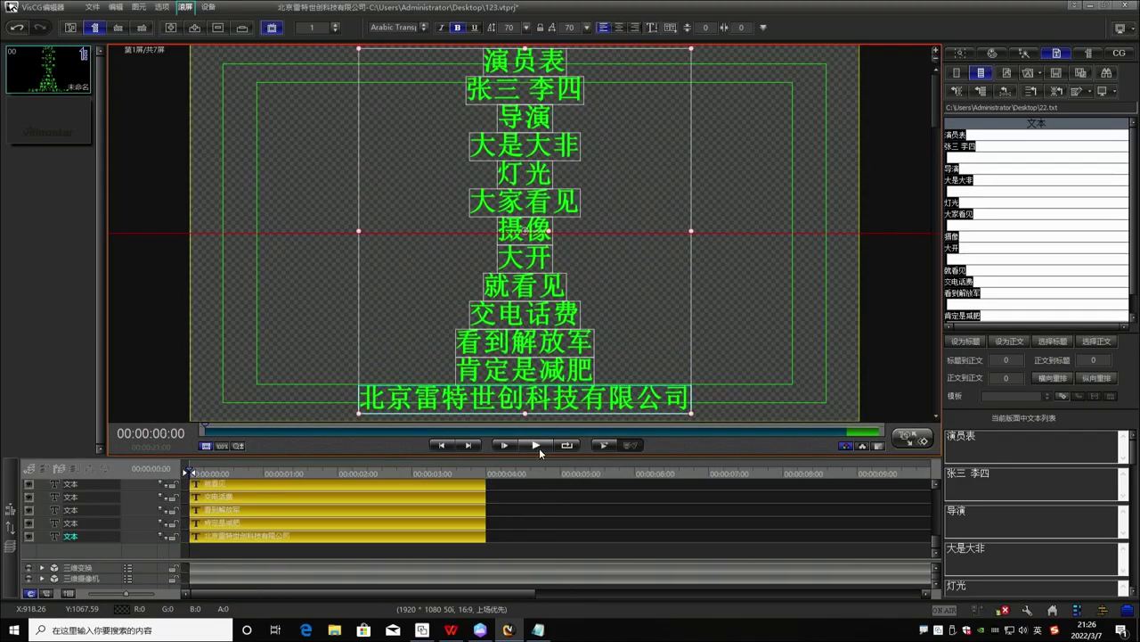
{"action": "left_click", "coordinate": [537, 445]}
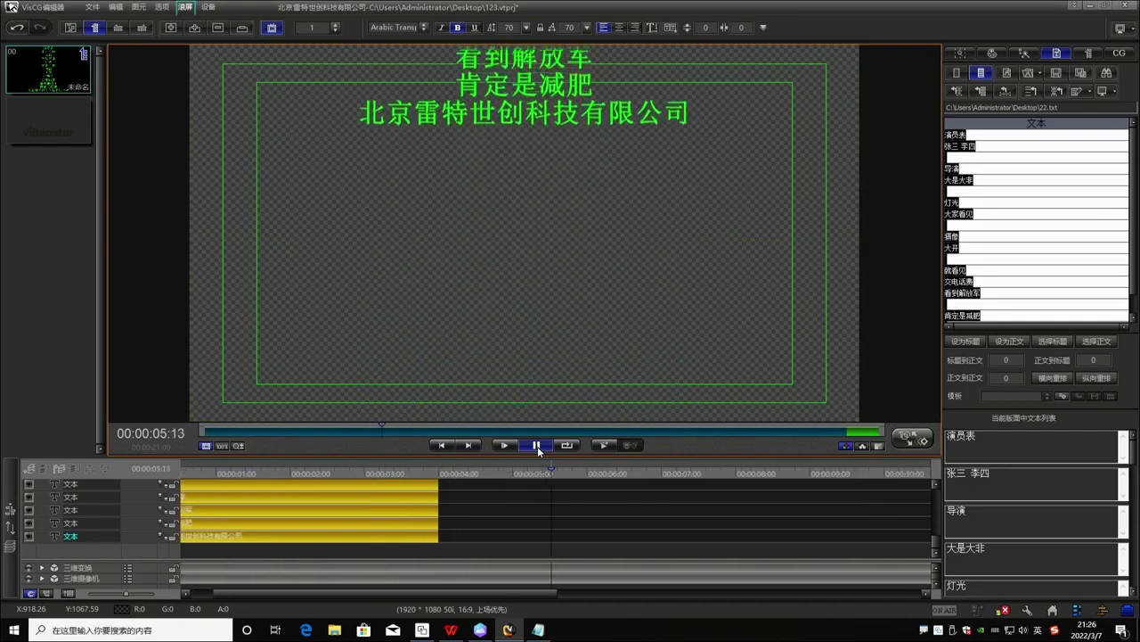
Set the last screen's hold time to 00:00:03:10 and its end position to 2043.
{"action": "left_click", "coordinate": [1088, 52]}
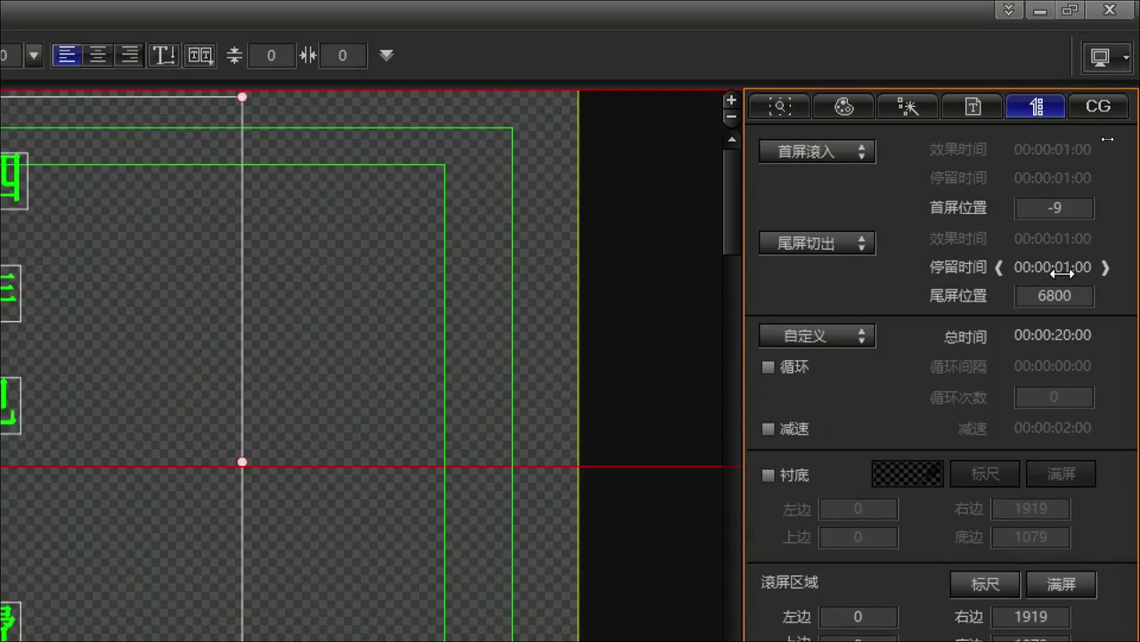
{"action": "left_click_drag", "start_coordinate": [1063, 274], "coordinate": [1096, 273]}
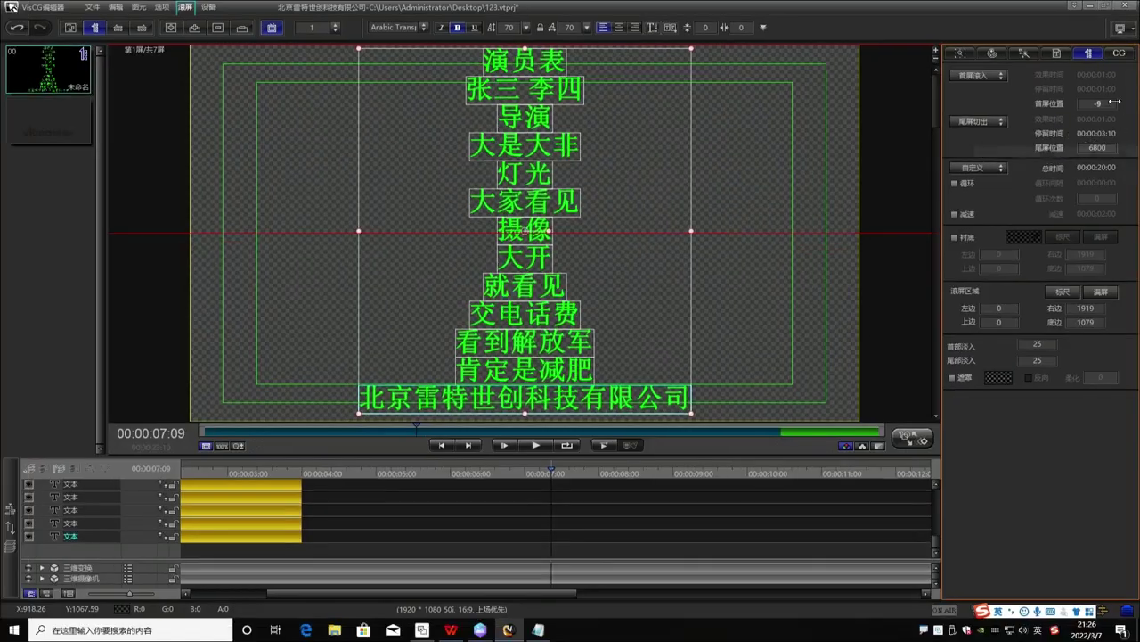
{"action": "mouse_move", "coordinate": [1101, 148]}
{"action": "left_mouse_down"}
{"action": "mouse_move", "coordinate": [858, 157]}
{"action": "mouse_move", "coordinate": [511, 199]}
{"action": "mouse_move", "coordinate": [1111, 167]}
{"action": "mouse_move", "coordinate": [736, 148]}
{"action": "mouse_move", "coordinate": [1127, 151]}
{"action": "mouse_move", "coordinate": [1098, 147]}
{"action": "mouse_move", "coordinate": [1114, 151]}
{"action": "left_mouse_up"}
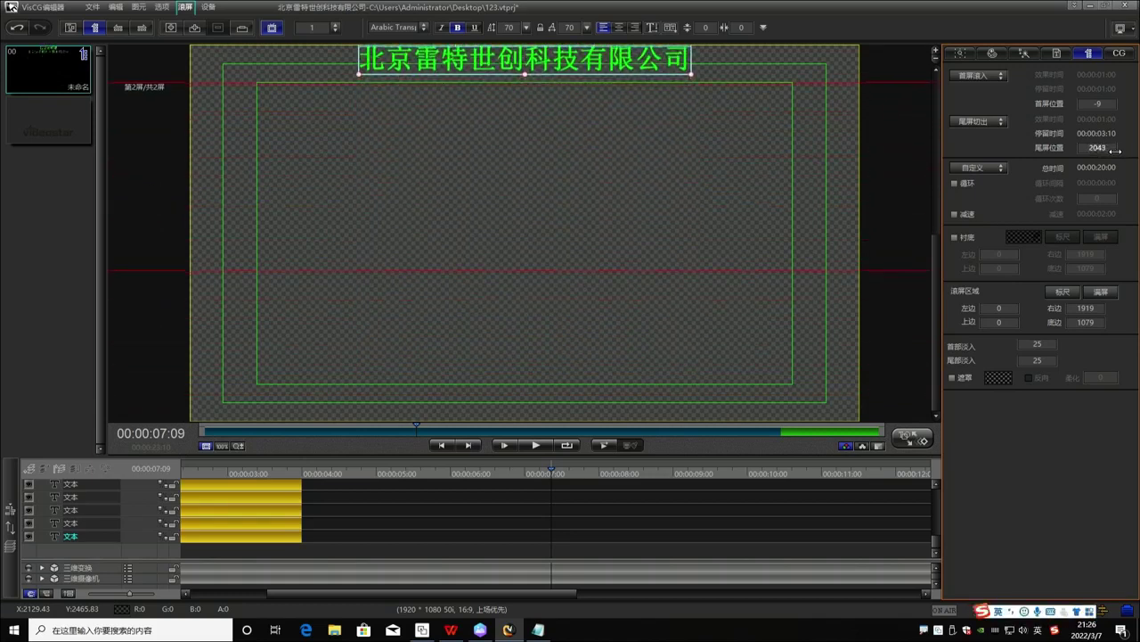
Move the company-name line to the middle of the last screen and bring up the imported text list.
{"action": "left_click", "coordinate": [603, 175]}
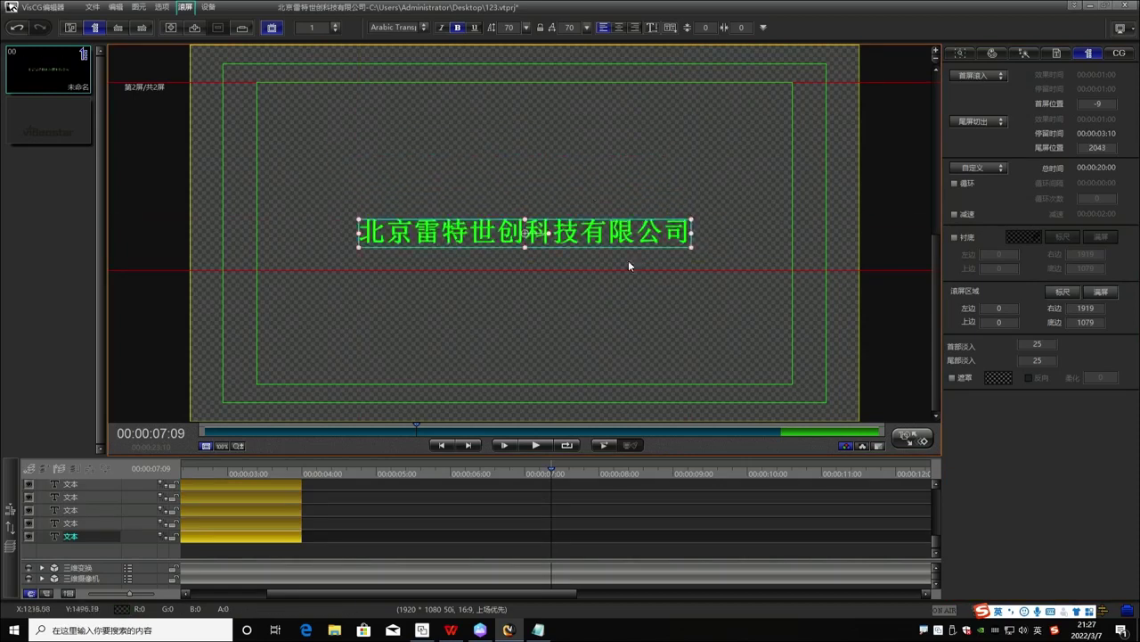
{"action": "left_click", "coordinate": [1055, 52]}
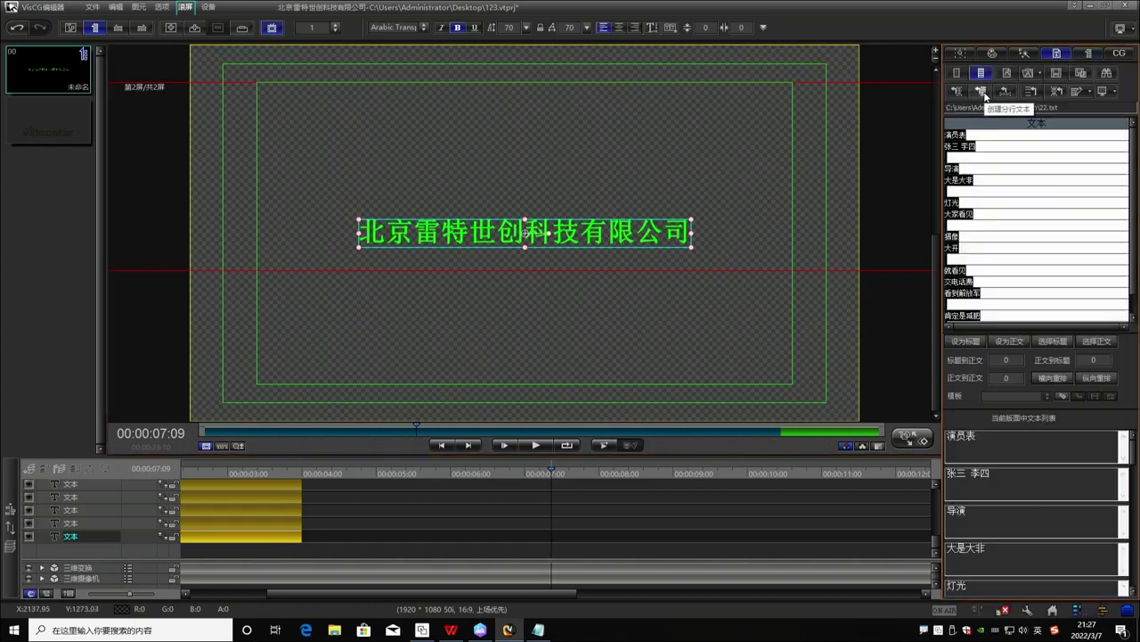
{"action": "left_click", "coordinate": [982, 91]}
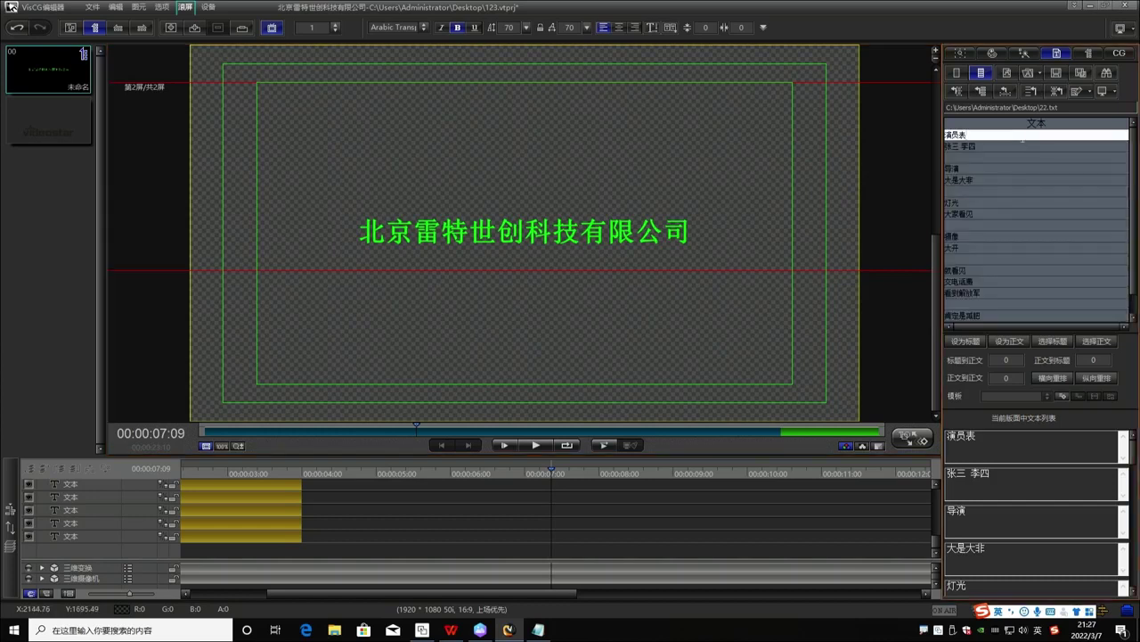
{"action": "left_click", "coordinate": [963, 214]}
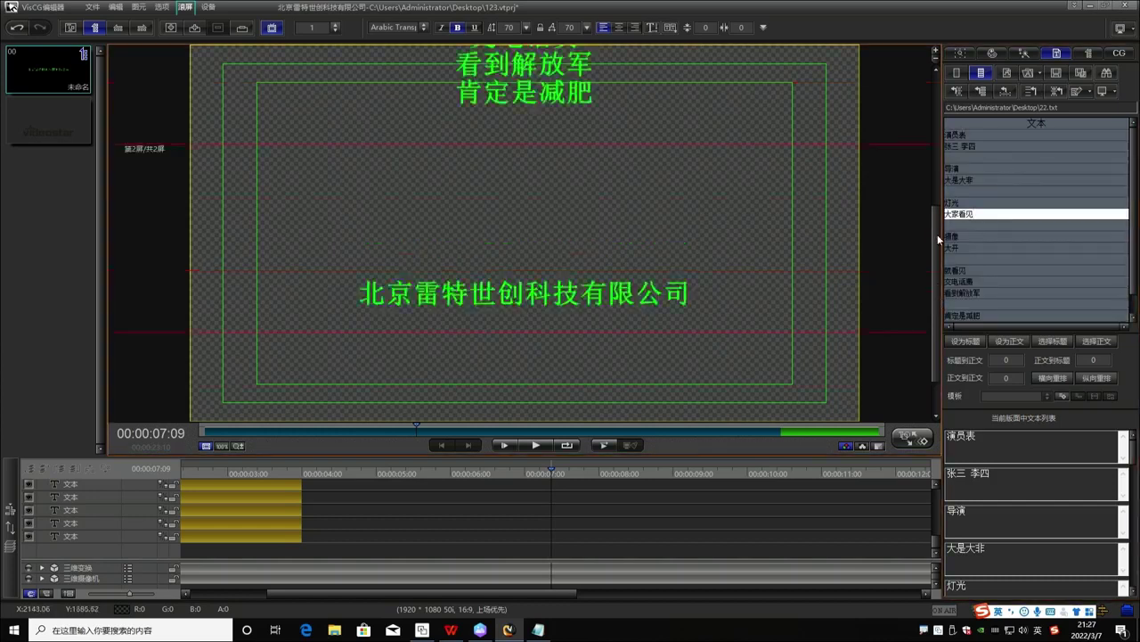
Go through the credit lines on the canvas down to 肯定是减肥 to check that each is a separate object.
{"action": "left_click", "coordinate": [535, 147]}
{"action": "left_click", "coordinate": [534, 135]}
{"action": "left_click", "coordinate": [534, 98]}
{"action": "left_click", "coordinate": [558, 74]}
{"action": "left_click", "coordinate": [534, 134]}
{"action": "left_click", "coordinate": [526, 158]}
{"action": "left_click", "coordinate": [532, 240]}
{"action": "left_click", "coordinate": [528, 269]}
{"action": "left_click", "coordinate": [541, 325]}
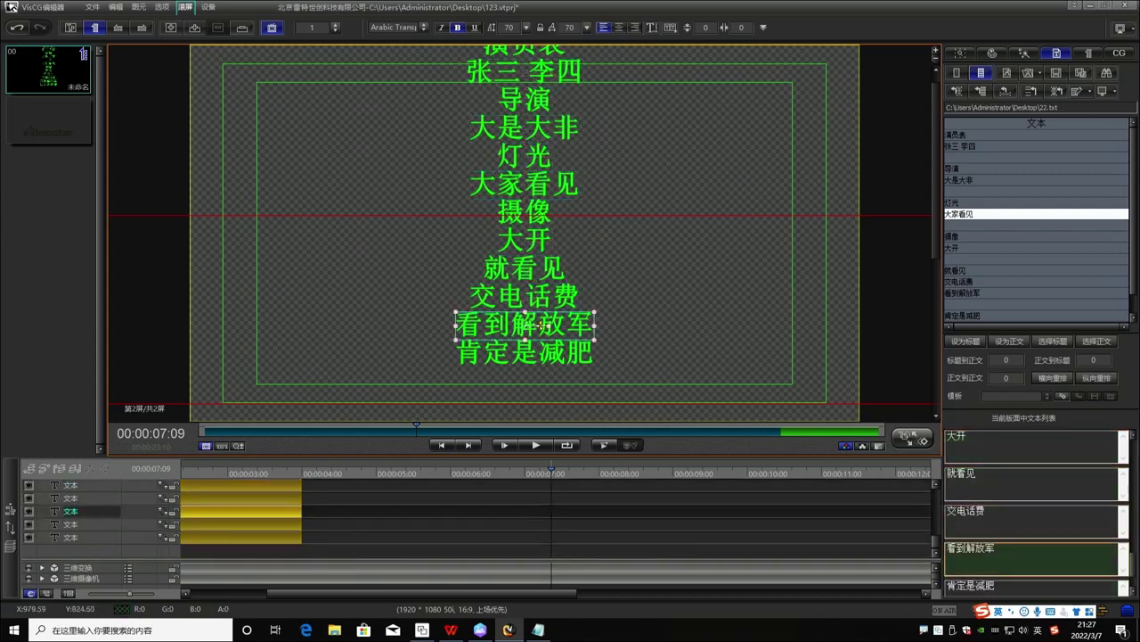
{"action": "left_click", "coordinate": [537, 356]}
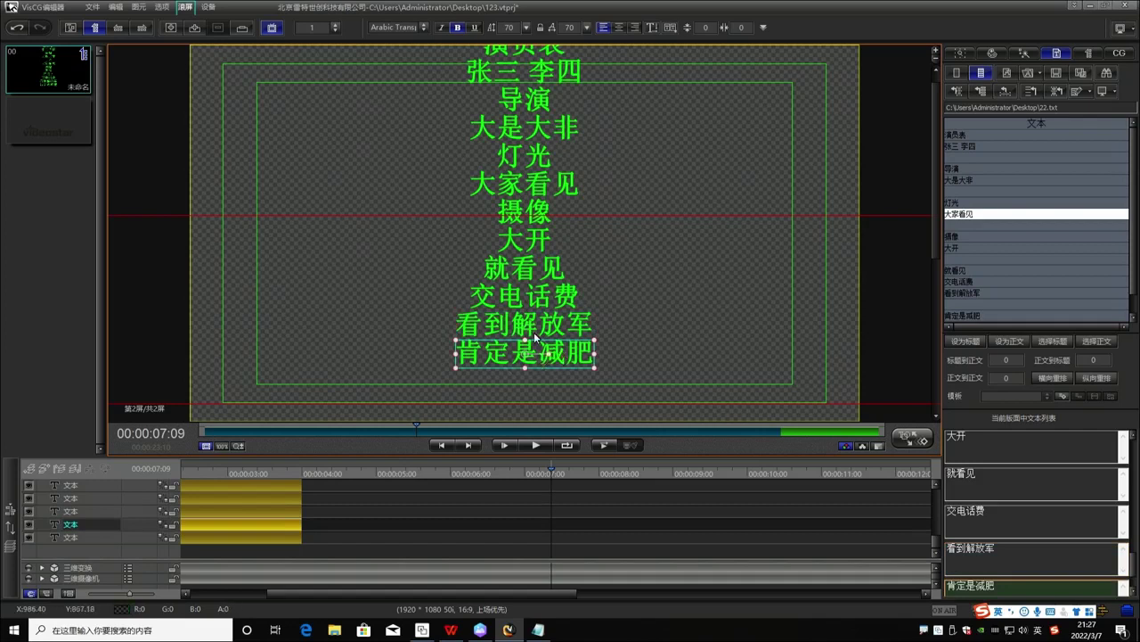
{"action": "scroll", "coordinate": [737, 228], "scroll_direction": "up", "scroll_amount": 1}
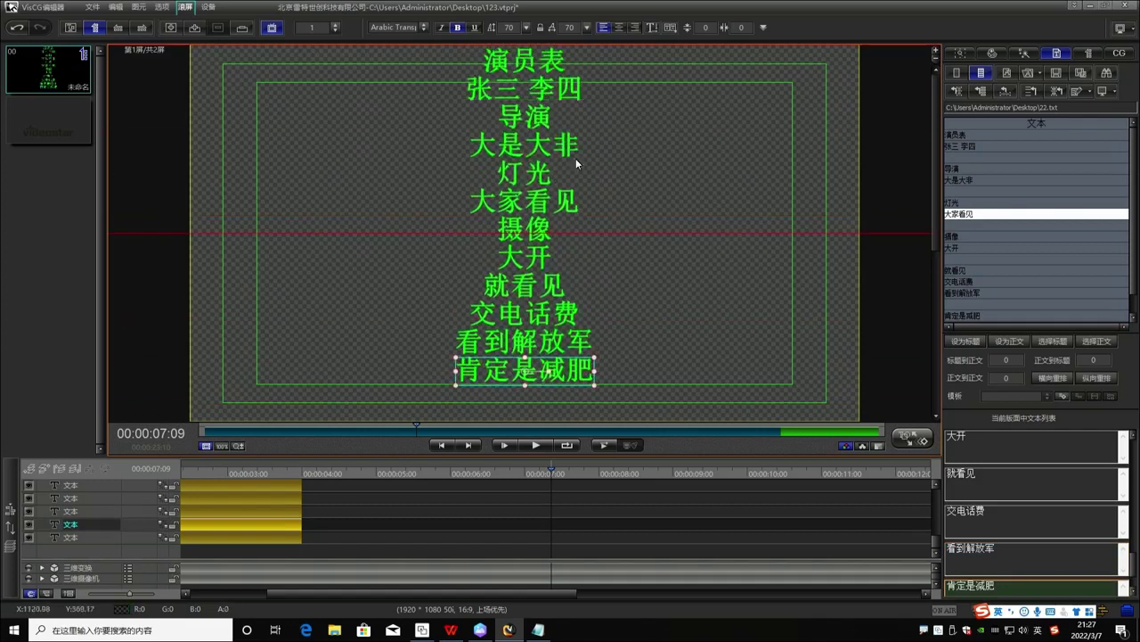
Examine the heading lines 演员表, 导演, 灯光 and 摄像 individually on the first screen.
{"action": "left_click", "coordinate": [552, 64]}
{"action": "left_click", "coordinate": [539, 118]}
{"action": "left_click", "coordinate": [538, 173]}
{"action": "left_click", "coordinate": [537, 228]}
{"action": "left_click", "coordinate": [544, 178]}
{"action": "left_click", "coordinate": [540, 125]}
{"action": "left_click", "coordinate": [538, 175]}
{"action": "left_click", "coordinate": [538, 230]}
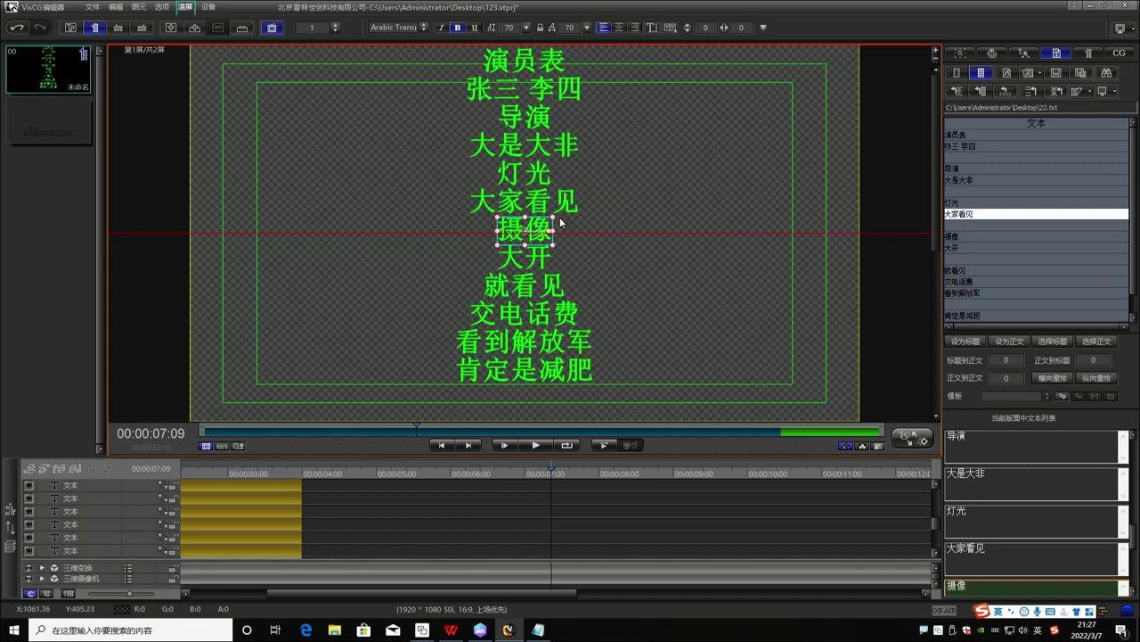
{"action": "left_click", "coordinate": [571, 142]}
Select the role titles 导演, 灯光 and 摄像 together and colour them black.
{"action": "left_click", "coordinate": [549, 123]}
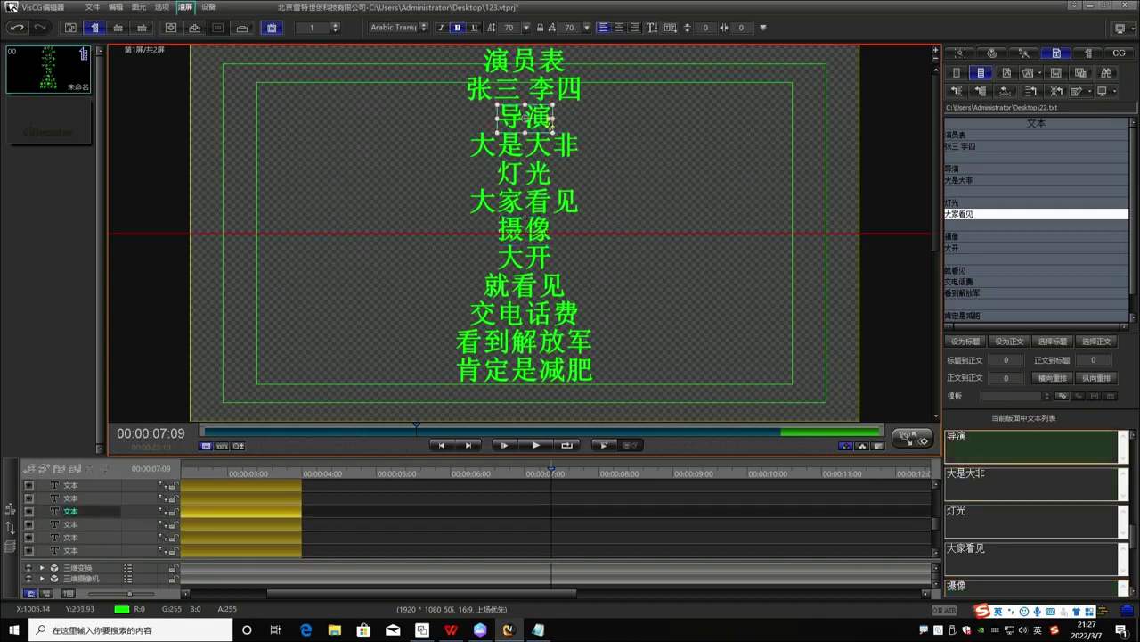
{"action": "left_click", "coordinate": [540, 176], "text": "ctrl"}
{"action": "left_click", "coordinate": [539, 232], "text": "ctrl"}
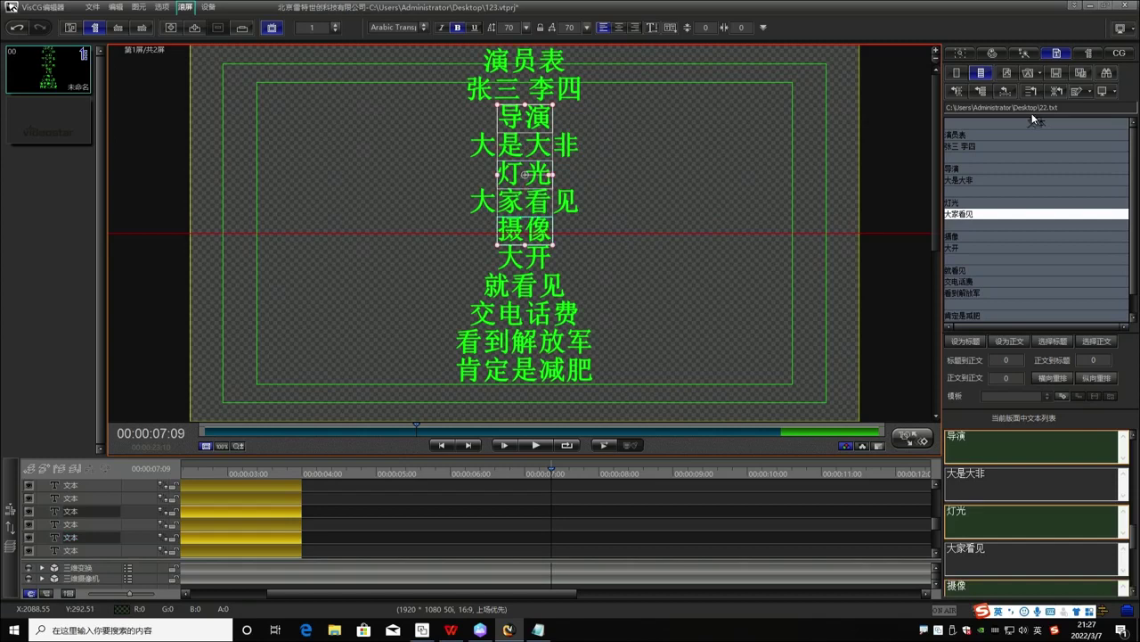
{"action": "left_click", "coordinate": [991, 53]}
{"action": "left_click", "coordinate": [951, 217]}
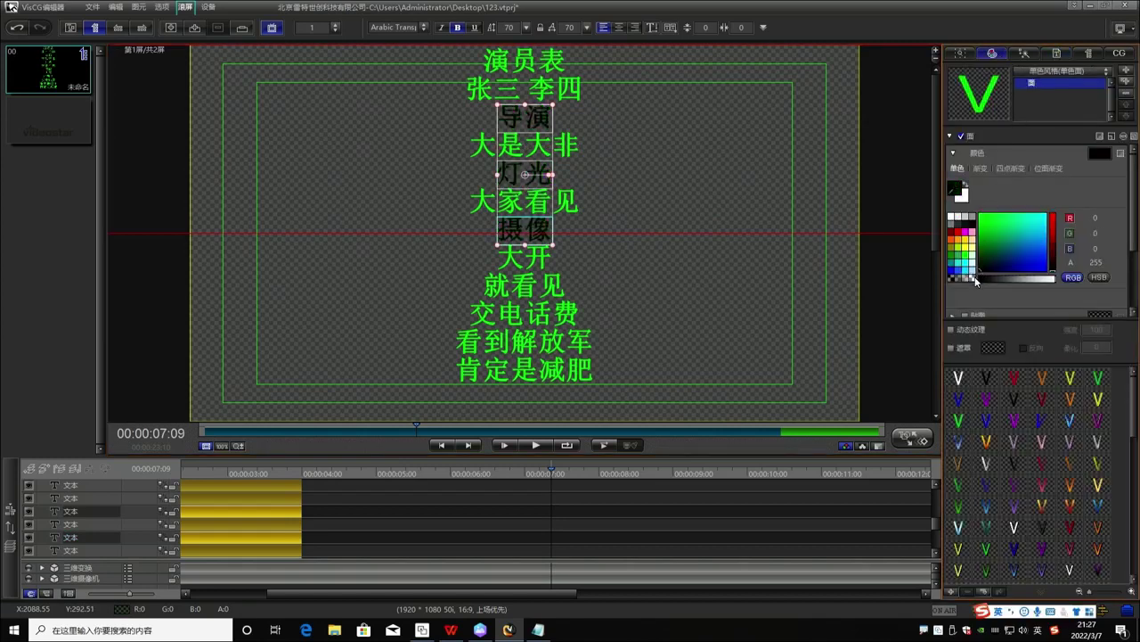
Select the name lines directly beneath 演员表, 导演 and 灯光 together and colour them blue.
{"action": "left_click", "coordinate": [556, 98]}
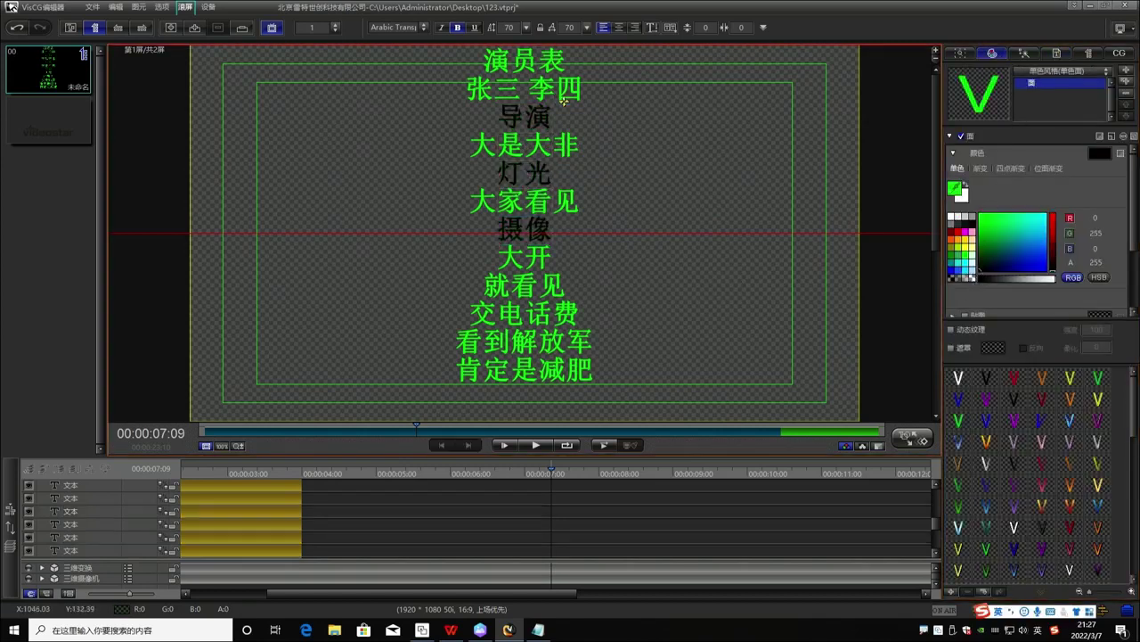
{"action": "left_click", "coordinate": [558, 140], "text": "ctrl"}
{"action": "left_click", "coordinate": [577, 202], "text": "ctrl"}
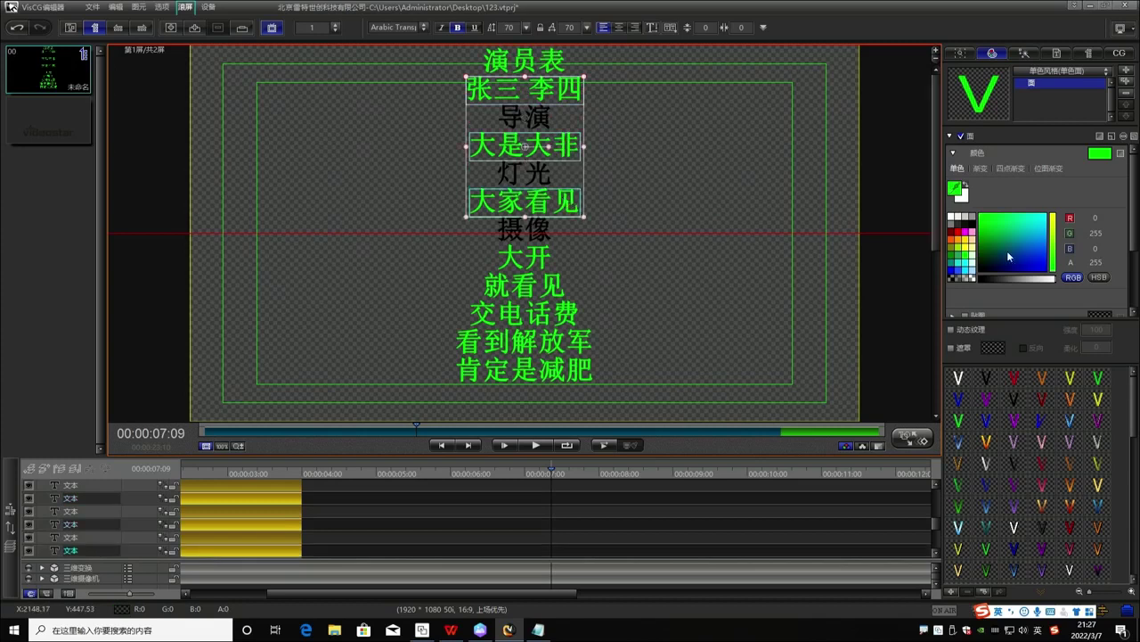
{"action": "left_click", "coordinate": [963, 260]}
Examine the recoloured credits across both screens, down to the company-name line on the last screen.
{"action": "left_click", "coordinate": [691, 292]}
{"action": "scroll", "coordinate": [688, 287], "scroll_direction": "down", "scroll_amount": 5}
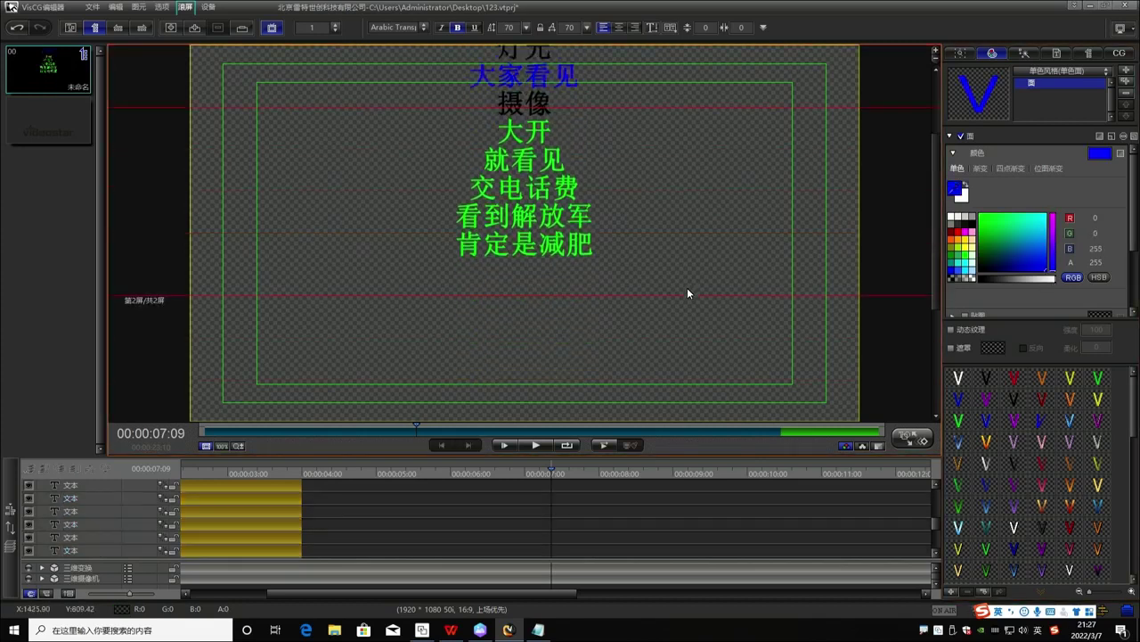
{"action": "scroll", "coordinate": [709, 284], "scroll_direction": "up", "scroll_amount": 4}
{"action": "scroll", "coordinate": [687, 284], "scroll_direction": "down", "scroll_amount": 5}
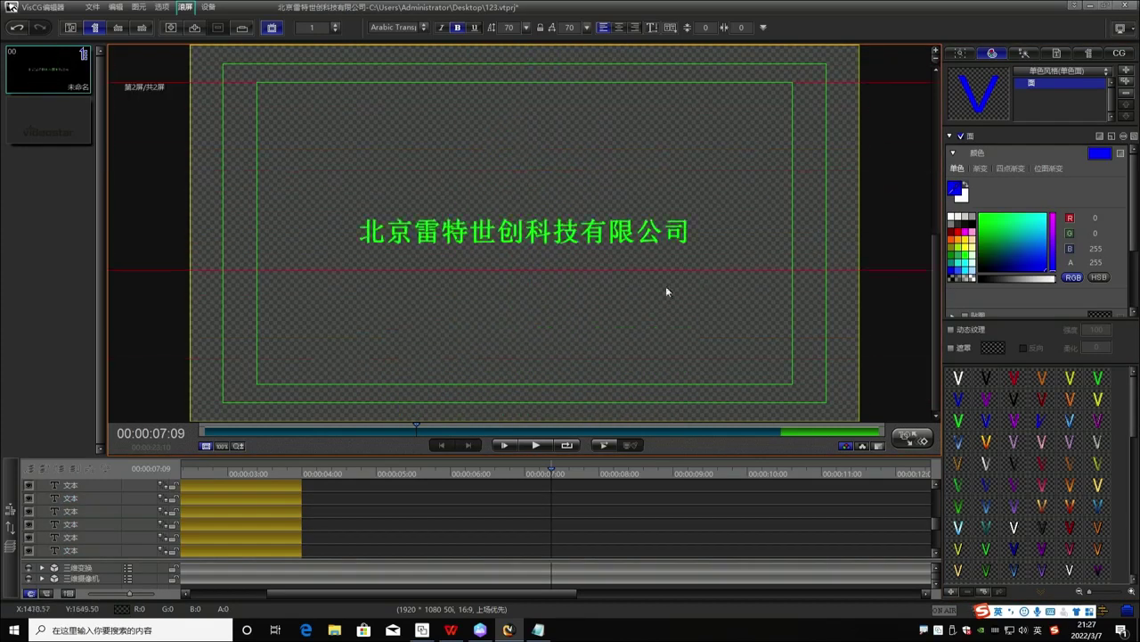
{"action": "left_click", "coordinate": [623, 233]}
{"action": "scroll", "coordinate": [623, 238], "scroll_direction": "up", "scroll_amount": 3}
{"action": "scroll", "coordinate": [622, 240], "scroll_direction": "down", "scroll_amount": 3}
{"action": "scroll", "coordinate": [617, 247], "scroll_direction": "up", "scroll_amount": 4}
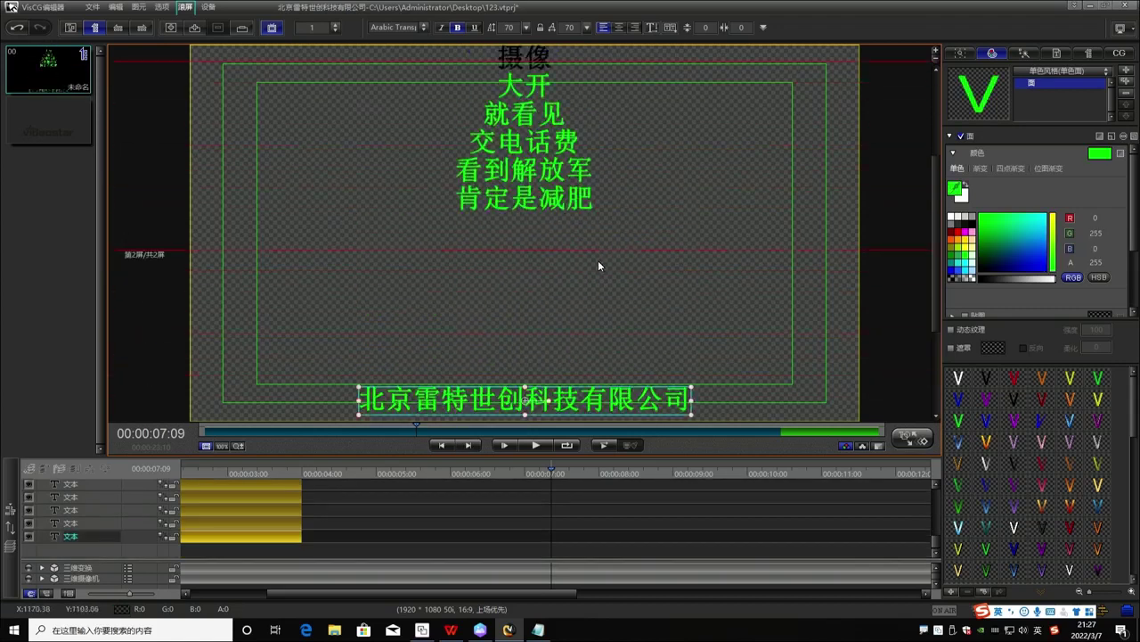
{"action": "left_click", "coordinate": [621, 312]}
{"action": "scroll", "coordinate": [593, 372], "scroll_direction": "down", "scroll_amount": 4}
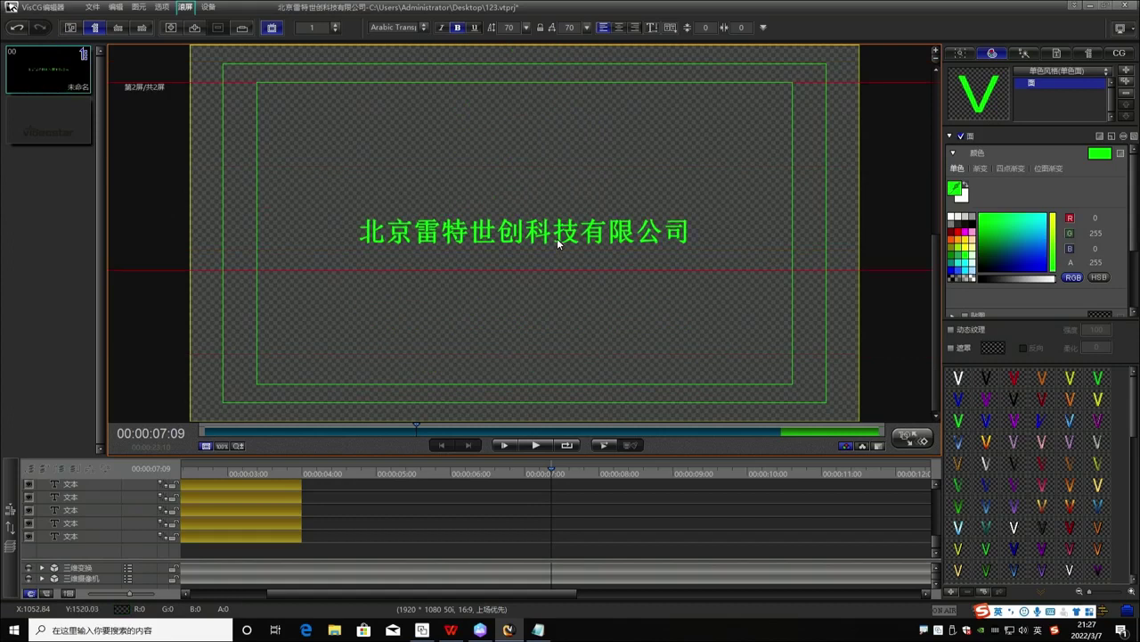
Play back the recoloured upward-scrolling credits to check their colours and scrolling speed.
{"action": "left_click", "coordinate": [538, 446]}
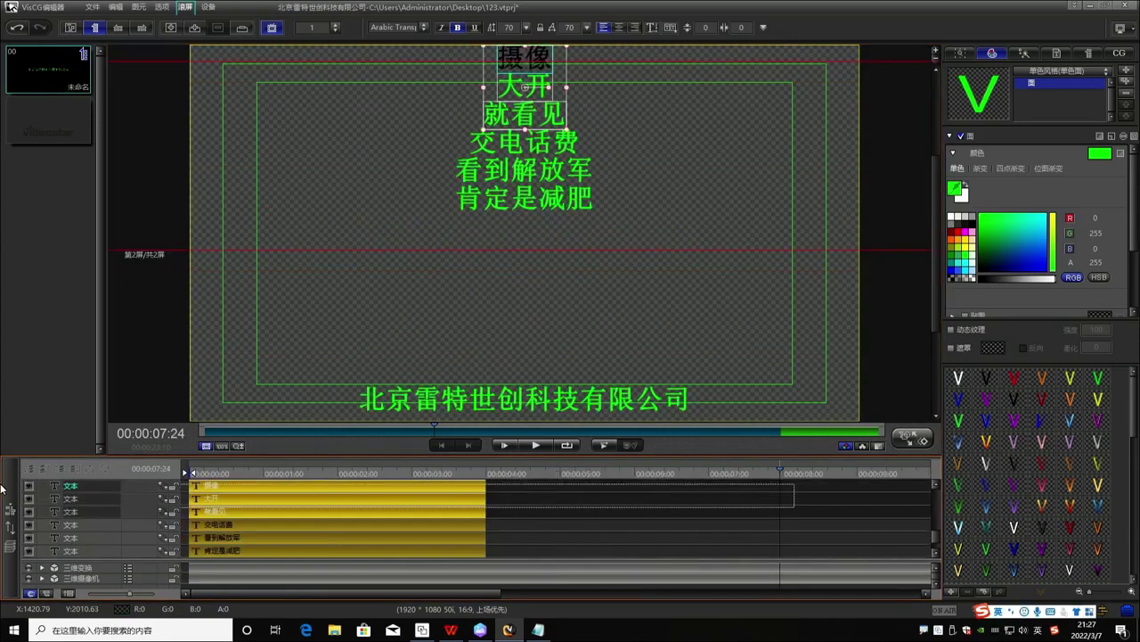
{"action": "left_click", "coordinate": [536, 446]}
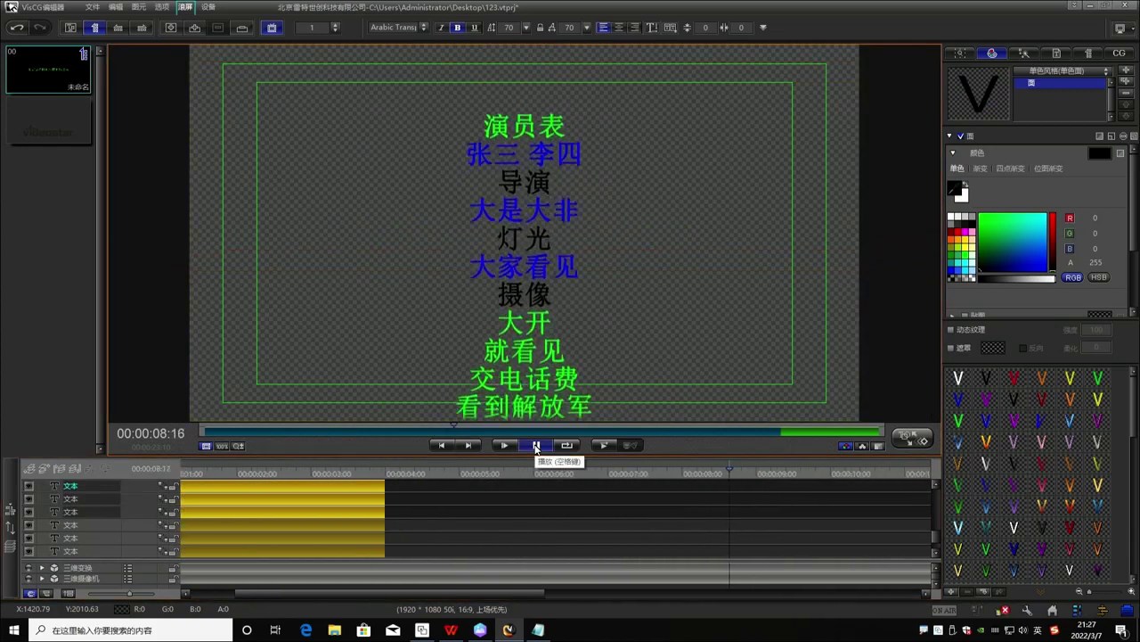
{"action": "left_click", "coordinate": [456, 450]}
{"action": "left_click", "coordinate": [536, 446]}
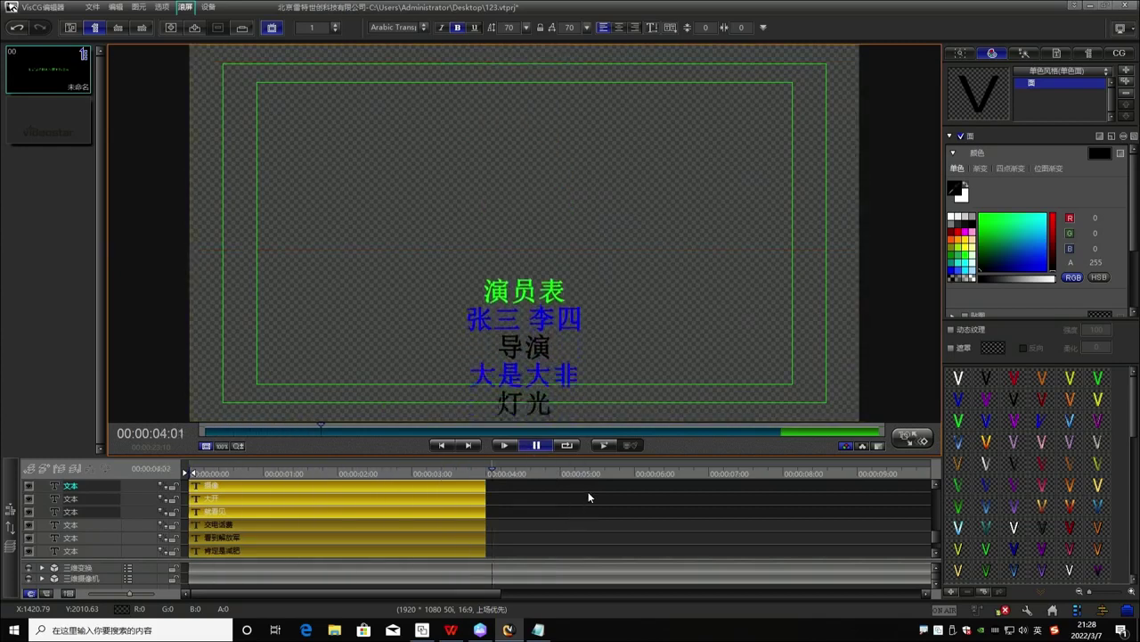
{"action": "key", "text": "space"}
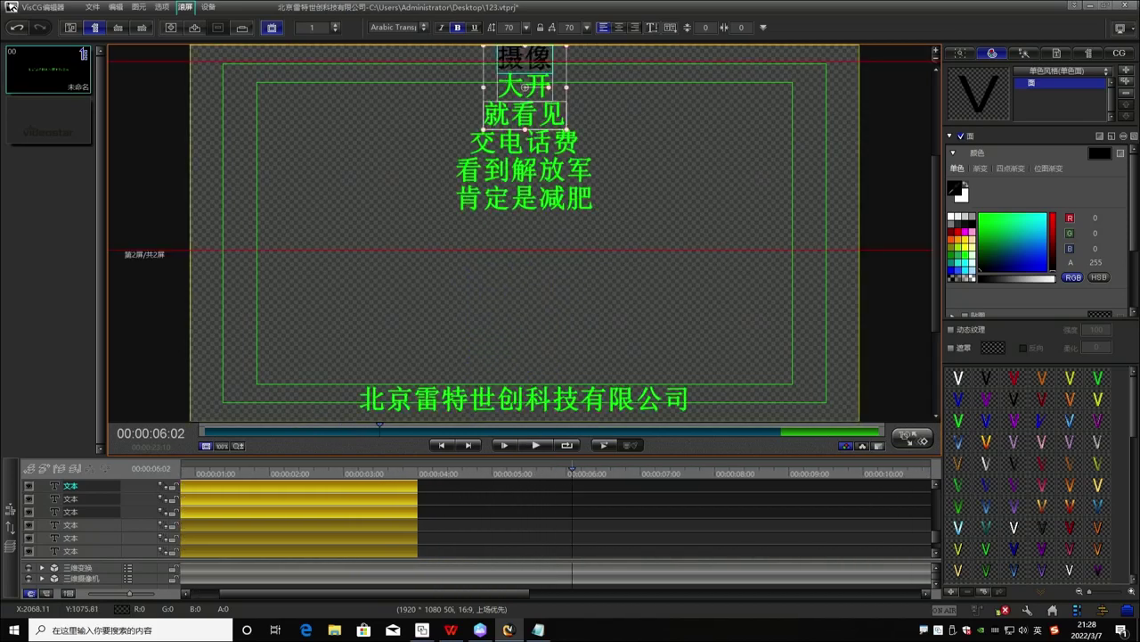
Set the total time of the scrolling credits to 00:00:08:08.
{"action": "left_click", "coordinate": [1091, 52]}
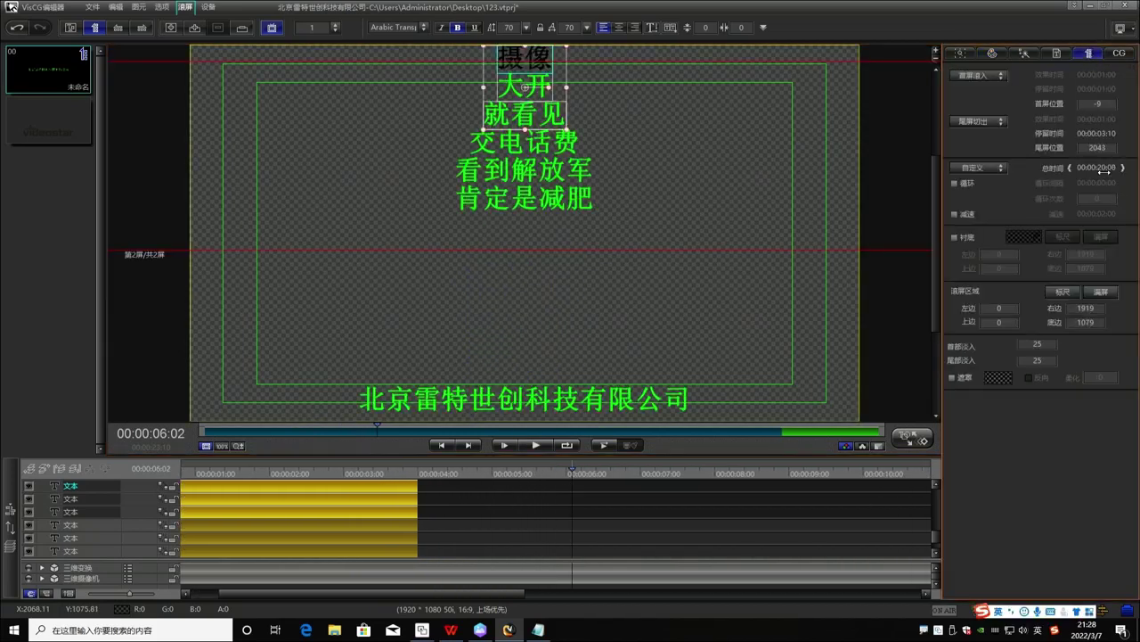
{"action": "left_click", "coordinate": [1104, 168]}
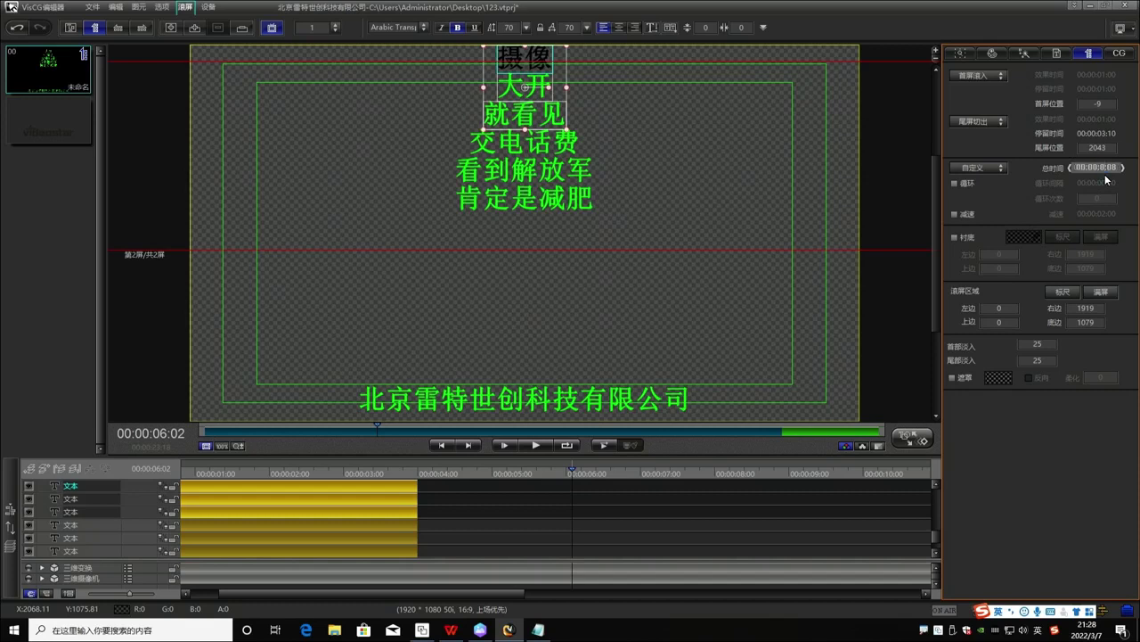
{"action": "key", "text": "Tab"}
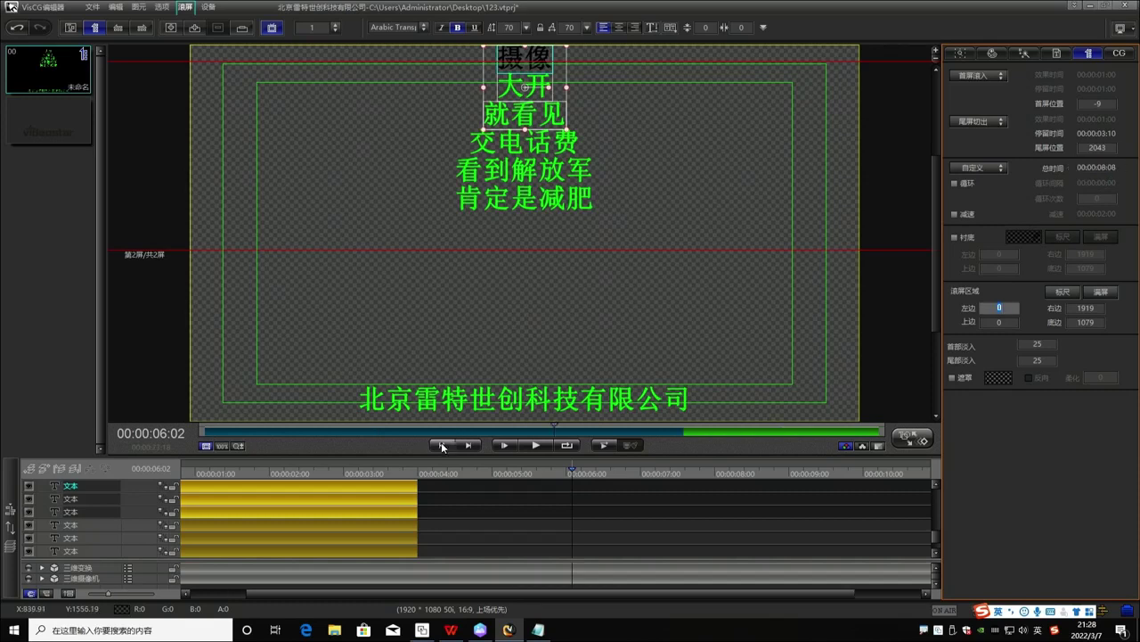
Play back the credits from the start to check the scroll speed, stop, and move the playhead to 00:00:04:09.
{"action": "left_click", "coordinate": [443, 444]}
{"action": "left_click", "coordinate": [538, 445]}
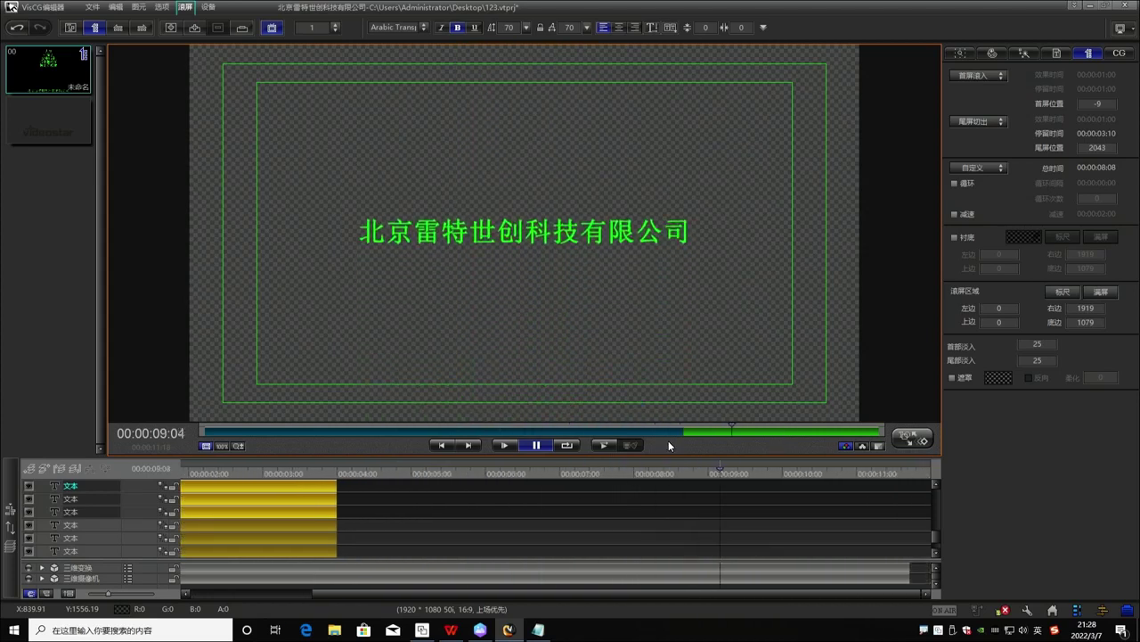
{"action": "left_click", "coordinate": [604, 444]}
{"action": "left_click", "coordinate": [300, 470]}
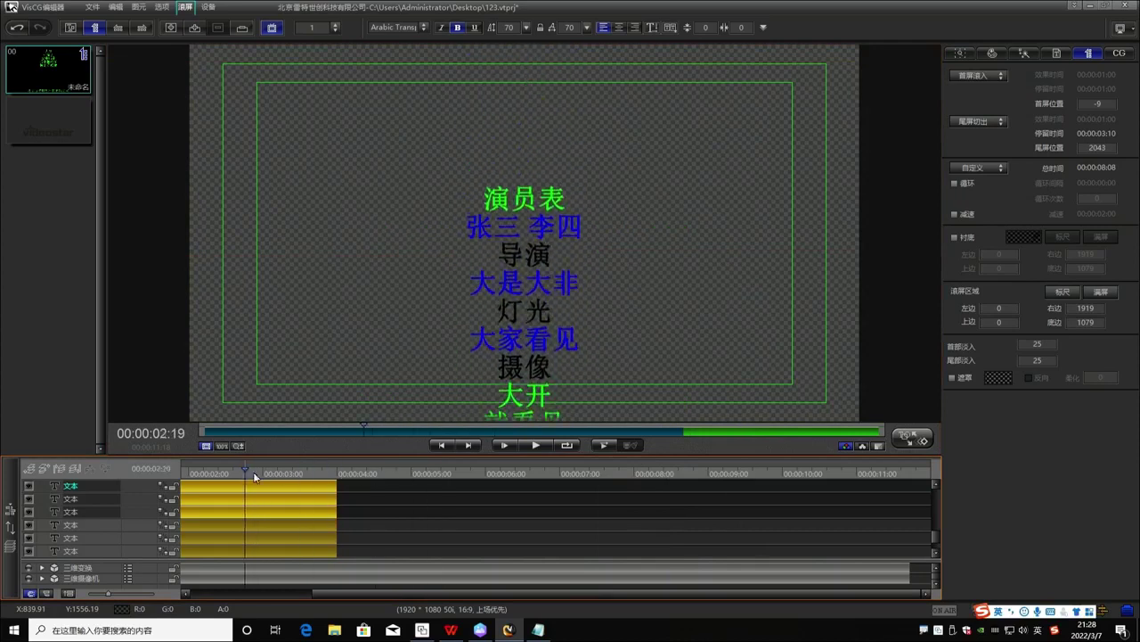
{"action": "left_click_drag", "start_coordinate": [298, 473], "coordinate": [363, 473]}
Select the role titles 演员表, 导演, 灯光 and 摄像 together on the canvas and mark them as titles.
{"action": "left_click", "coordinate": [1058, 53]}
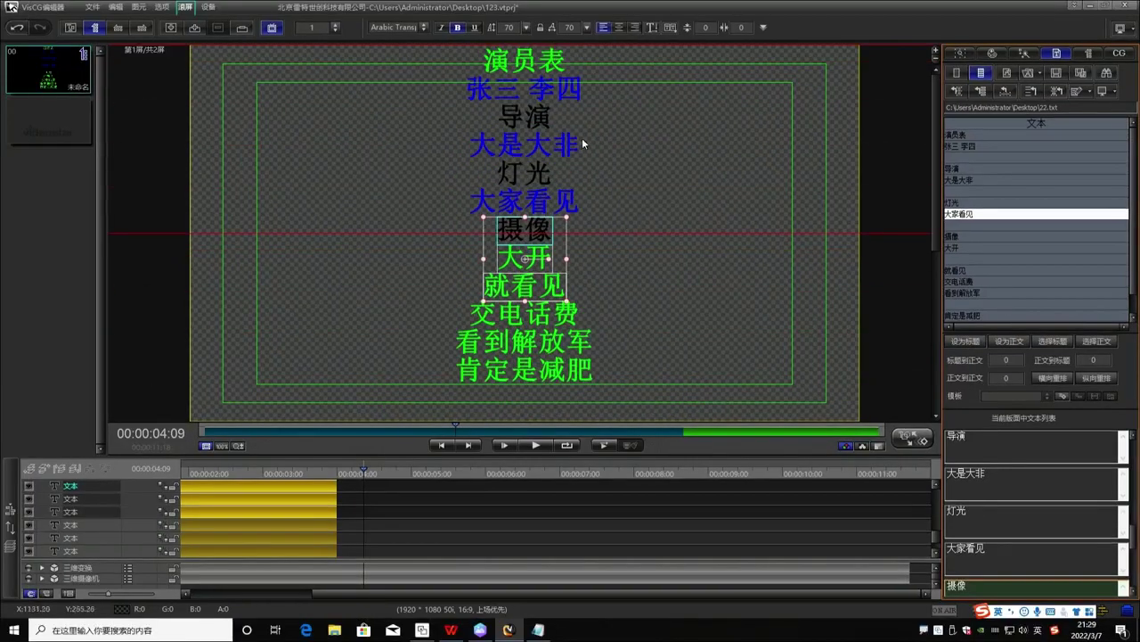
{"action": "left_click", "coordinate": [538, 65]}
{"action": "left_click", "coordinate": [535, 116], "text": "ctrl"}
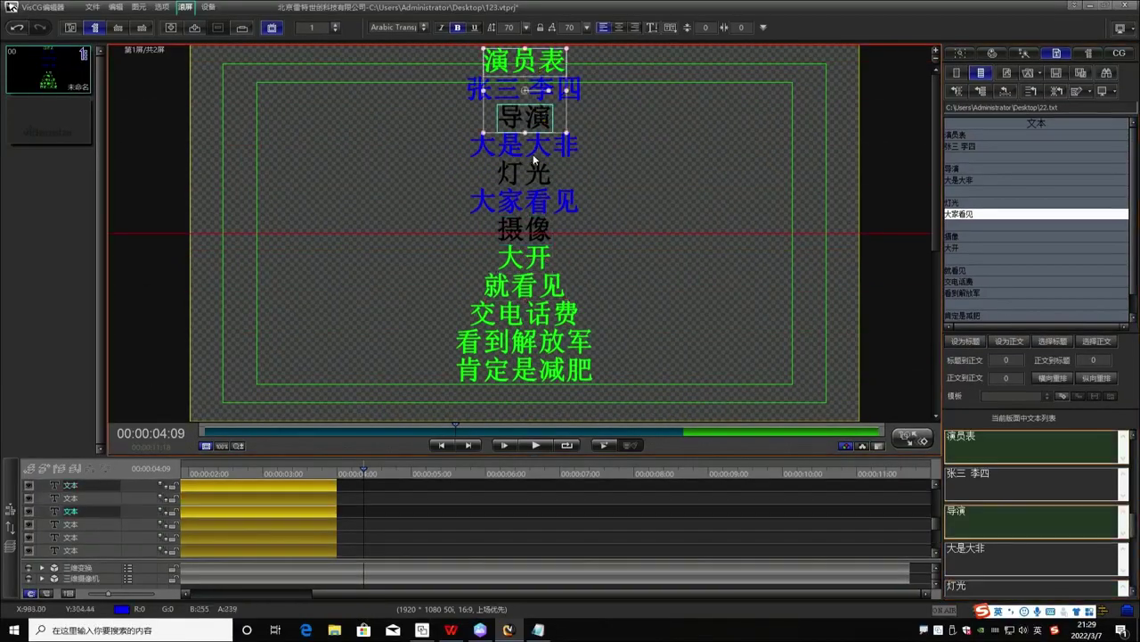
{"action": "left_click", "coordinate": [538, 174], "text": "ctrl"}
{"action": "left_click", "coordinate": [545, 233], "text": "ctrl"}
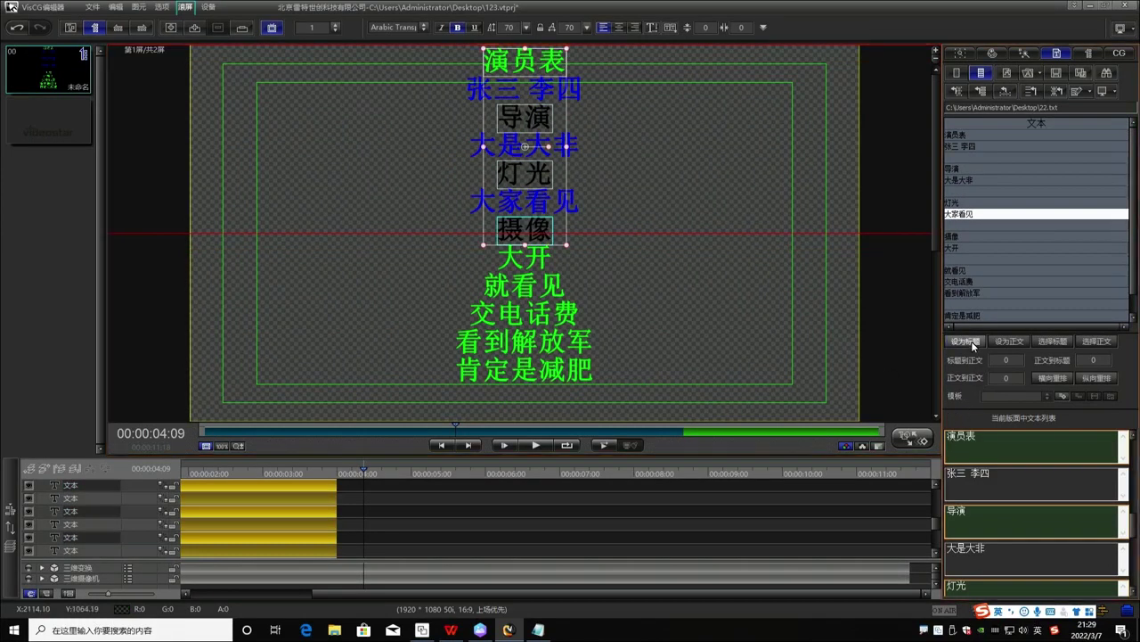
{"action": "left_click", "coordinate": [686, 294]}
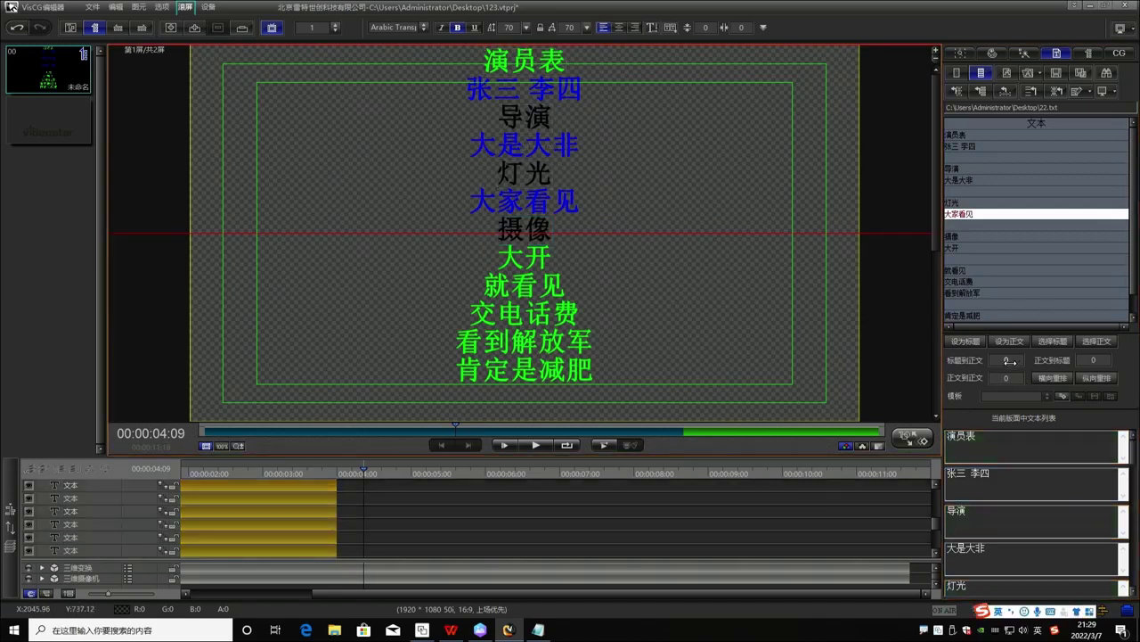
Set the title-to-body spacing of all credit lines to 82 and rearrange them horizontally and vertically.
{"action": "left_click_drag", "start_coordinate": [1010, 362], "coordinate": [1028, 361]}
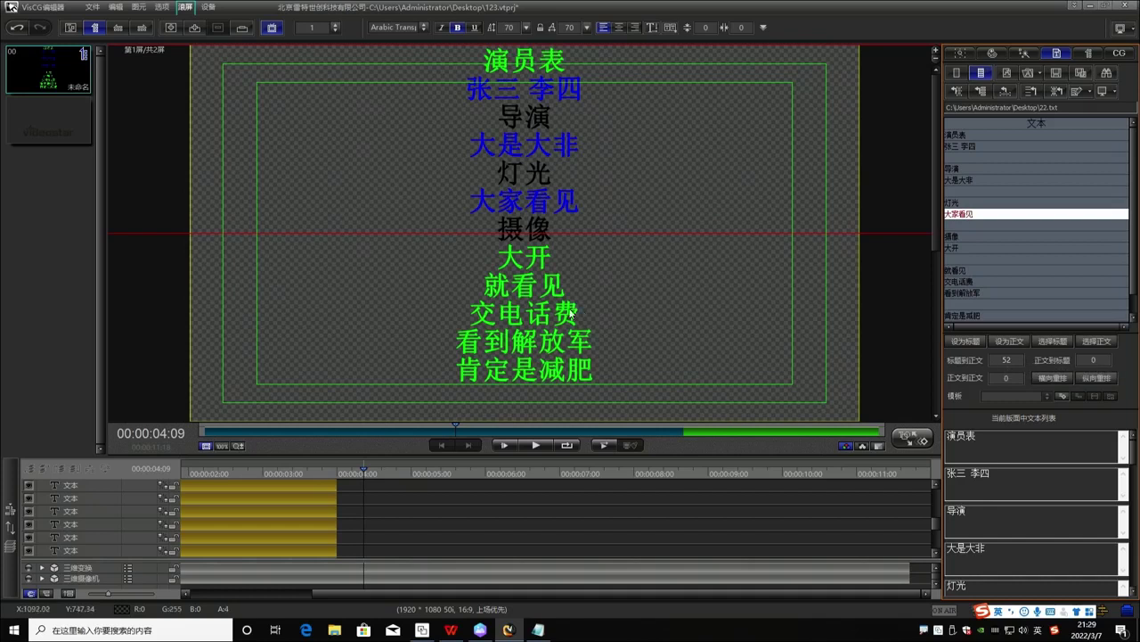
{"action": "left_click", "coordinate": [538, 300]}
{"action": "key", "text": "ctrl+a"}
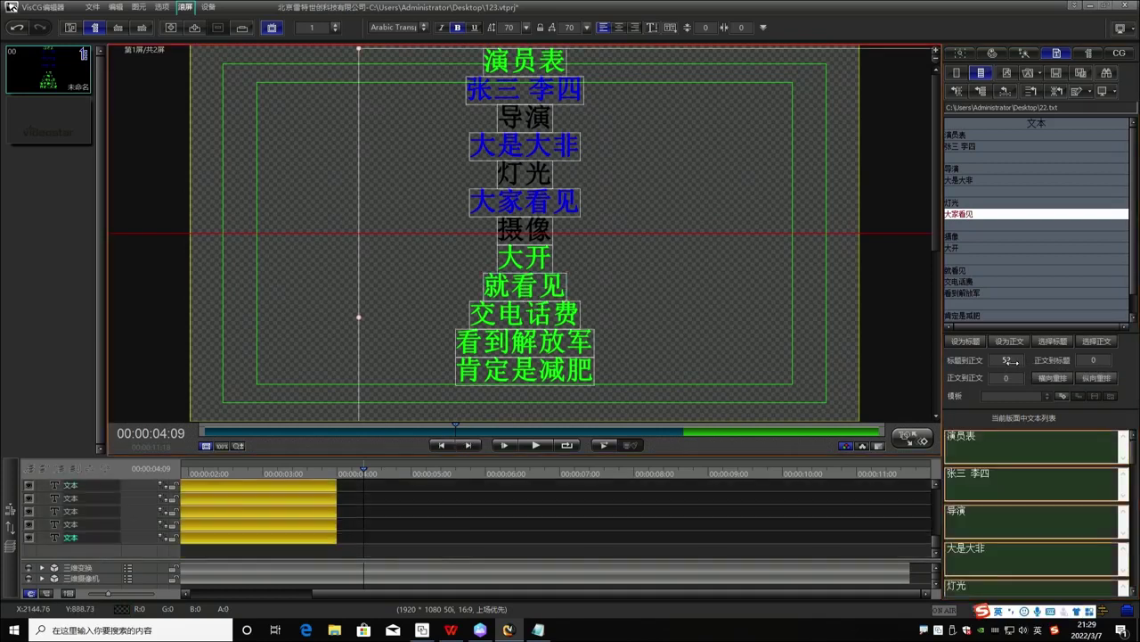
{"action": "left_click_drag", "start_coordinate": [1010, 361], "coordinate": [1012, 362]}
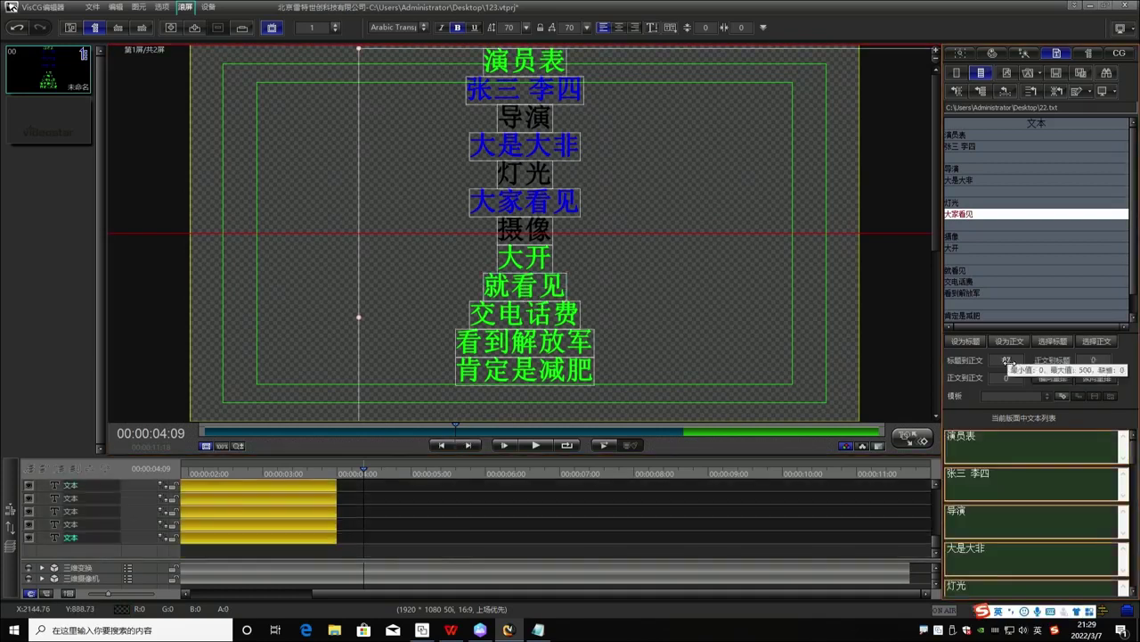
{"action": "left_click", "coordinate": [1051, 378]}
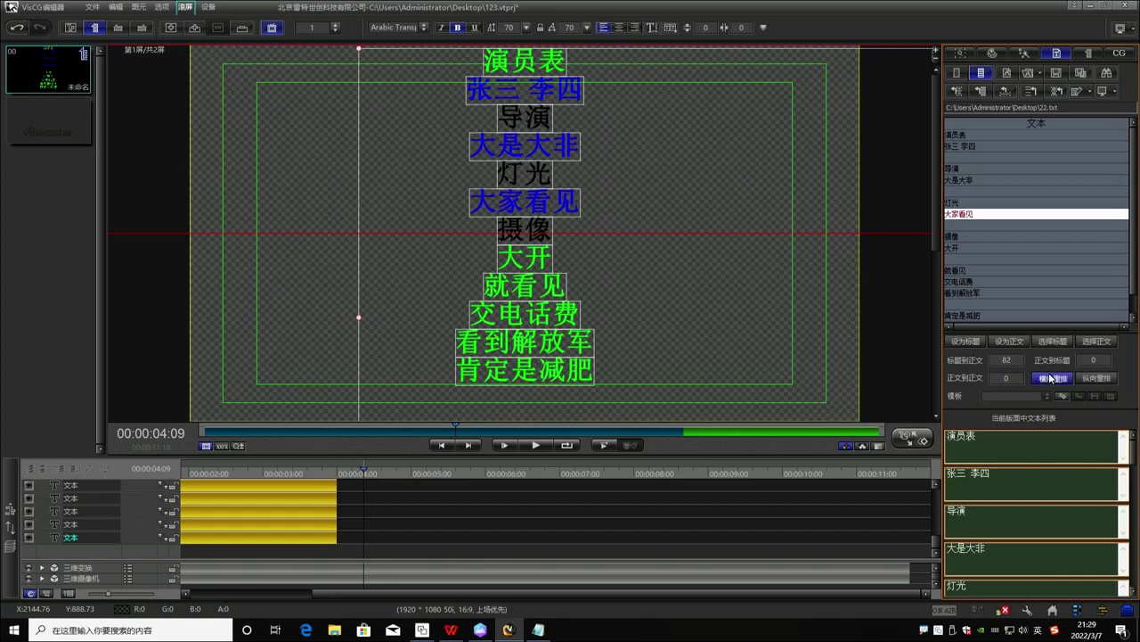
{"action": "left_click", "coordinate": [1097, 378]}
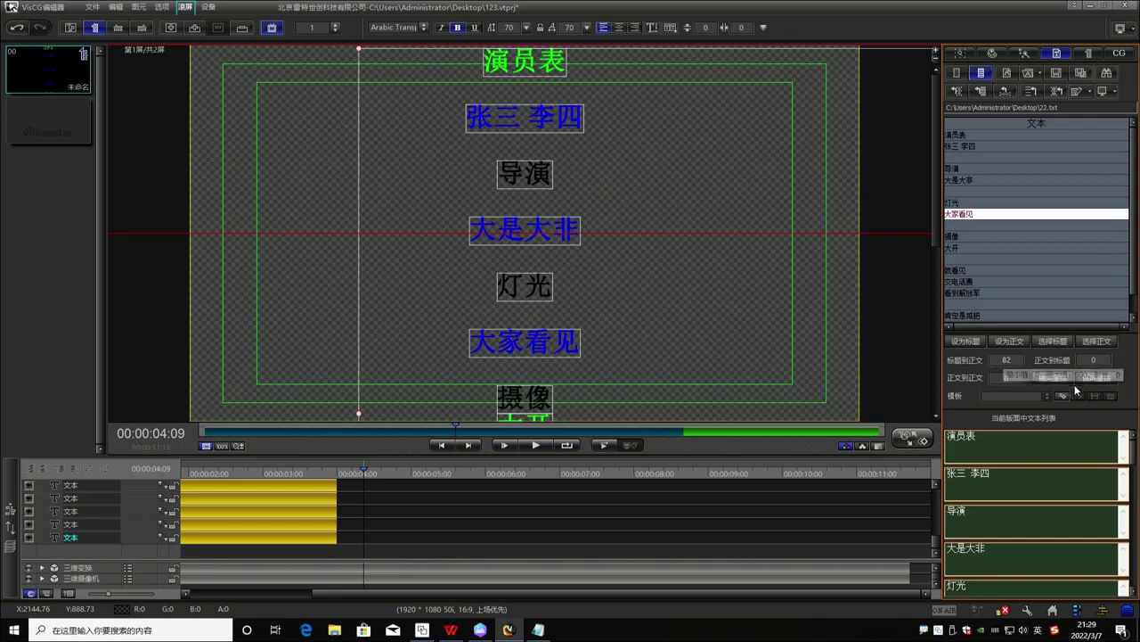
Set the title-to-body spacing to 18 and the body-to-body spacing to 21, rearranging all credit lines vertically.
{"action": "left_click_drag", "start_coordinate": [1015, 367], "coordinate": [1008, 366]}
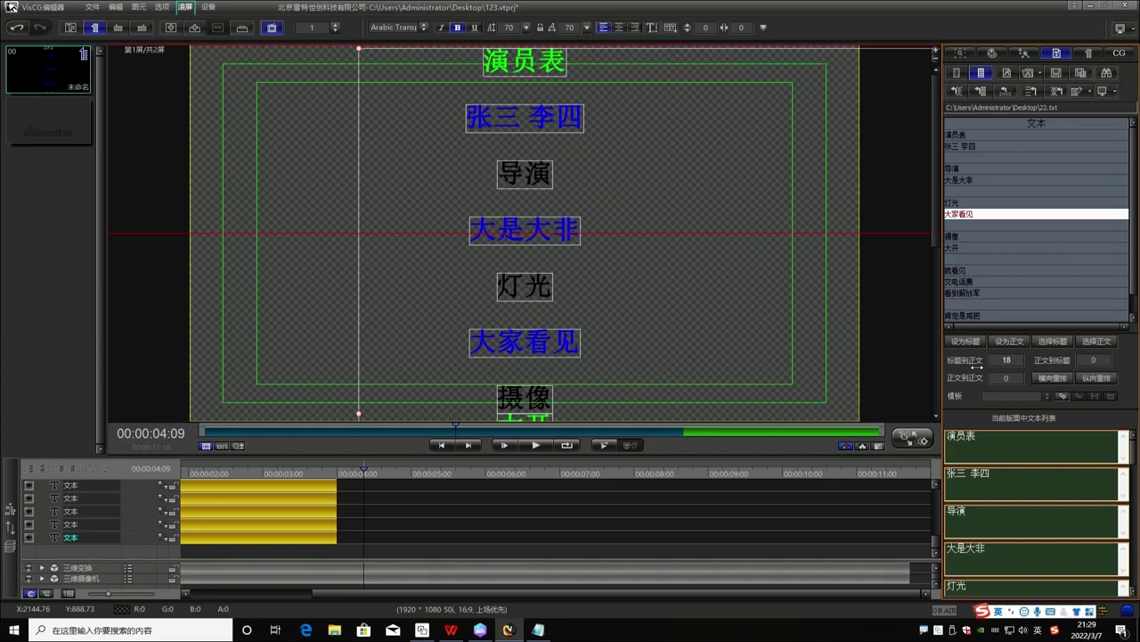
{"action": "left_click", "coordinate": [1096, 380]}
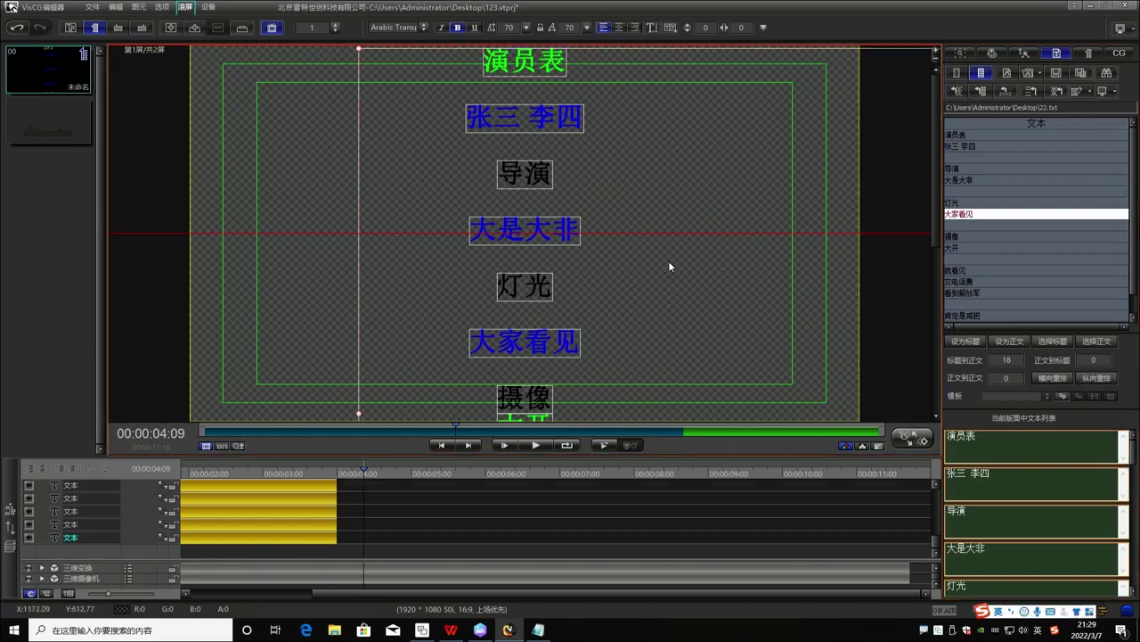
{"action": "left_click", "coordinate": [573, 239]}
{"action": "key", "text": "ctrl+a"}
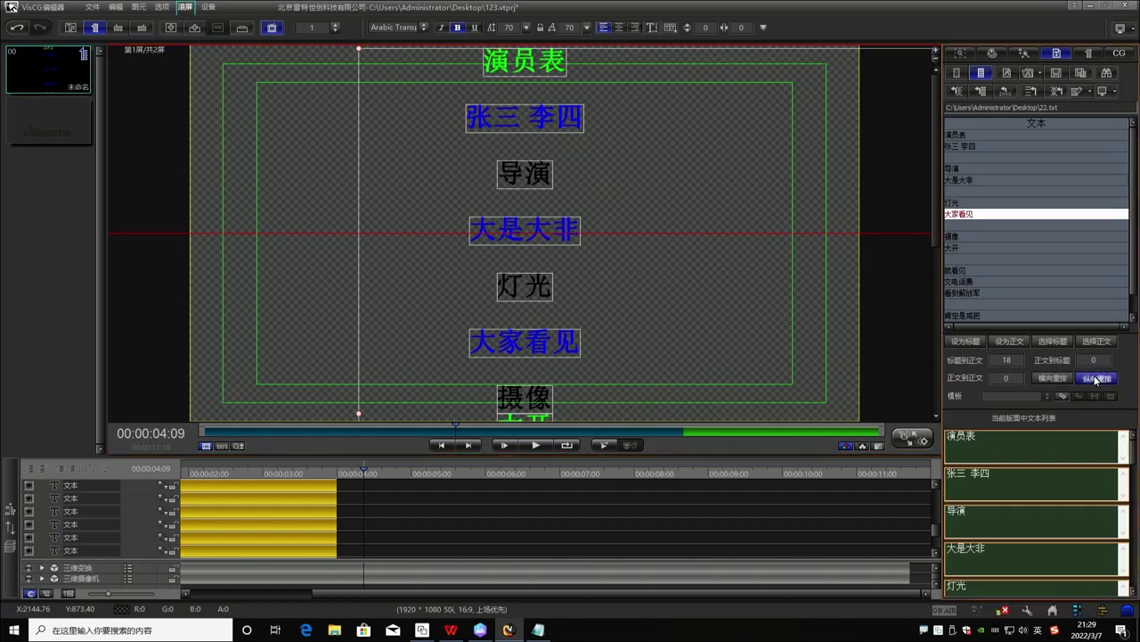
{"action": "double_click", "coordinate": [1005, 378]}
{"action": "type", "text": "21"}
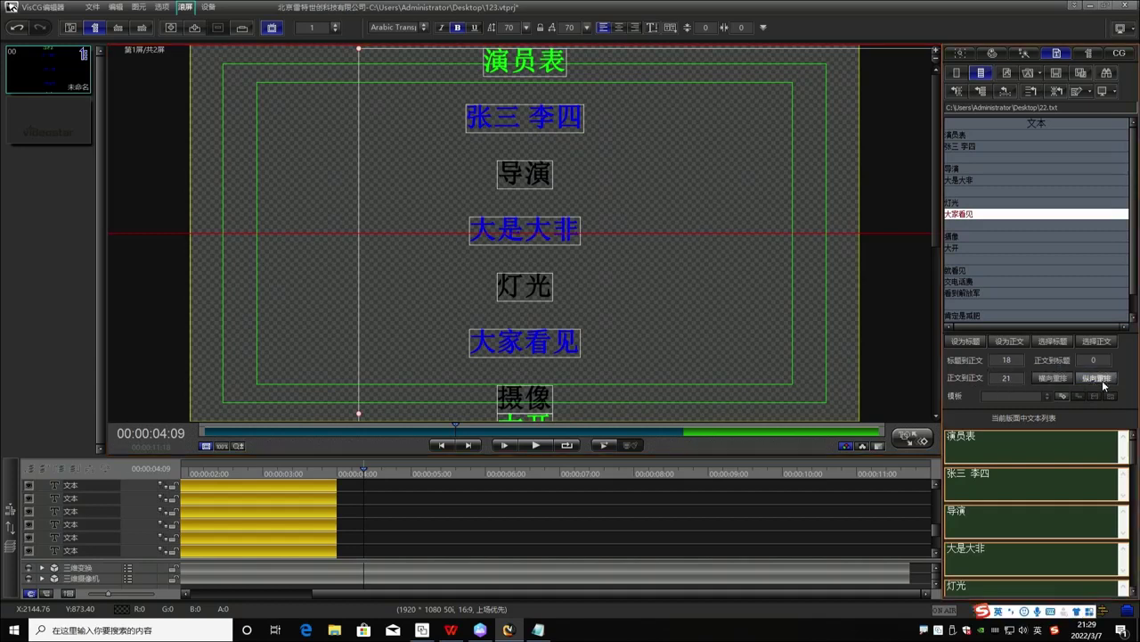
{"action": "left_click", "coordinate": [1097, 378]}
Try a body-to-body spacing of 50, reset the spacing values to 0, and rearrange the credit lines vertically.
{"action": "double_click", "coordinate": [1006, 378]}
{"action": "type", "text": "33"}
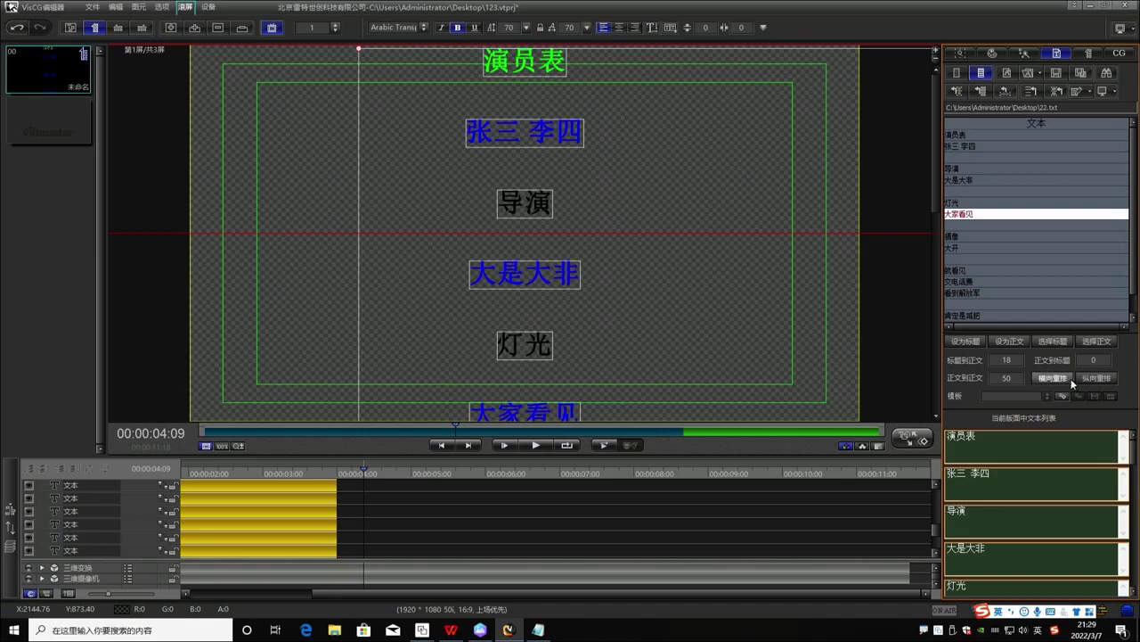
{"action": "left_click", "coordinate": [1097, 378]}
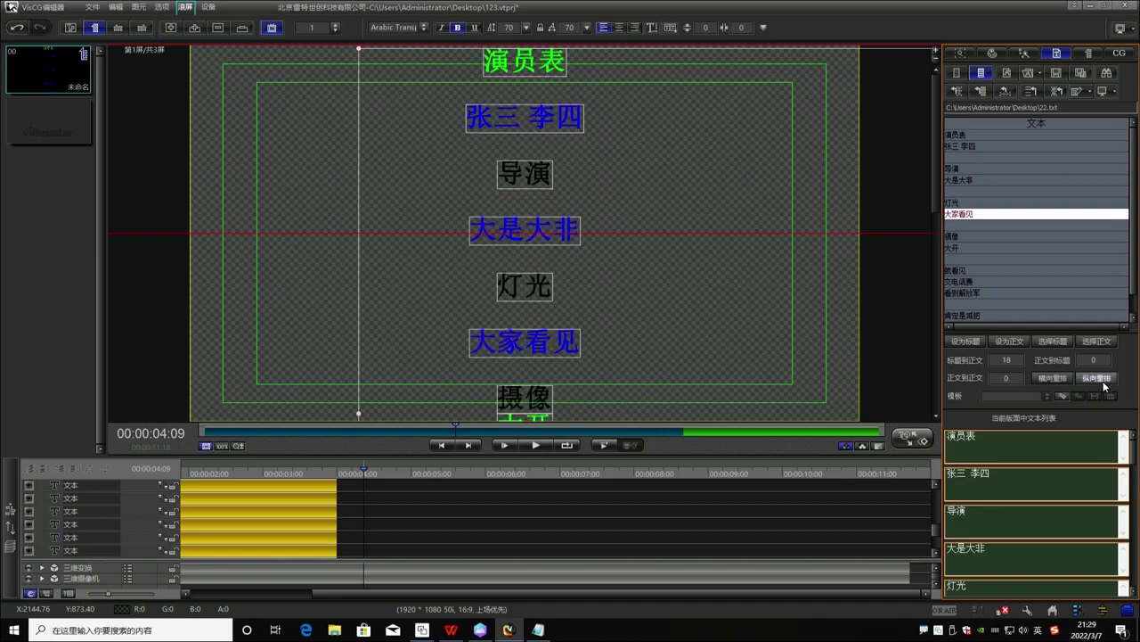
{"action": "left_click", "coordinate": [1095, 381]}
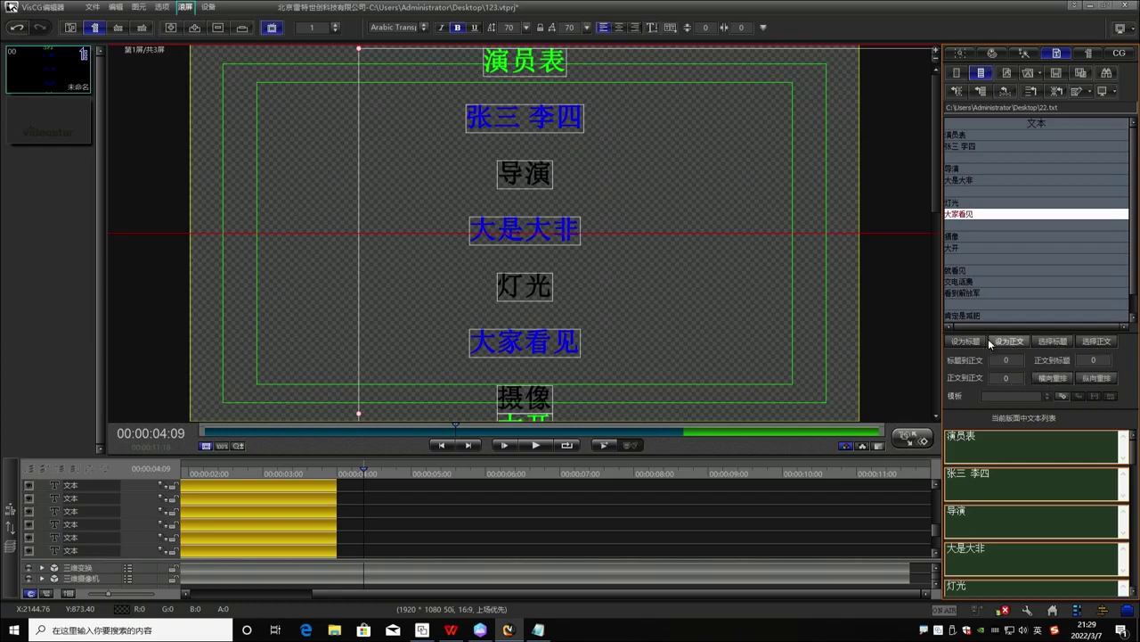
{"action": "left_click", "coordinate": [562, 288]}
{"action": "scroll", "coordinate": [557, 267], "scroll_direction": "down", "scroll_amount": 6}
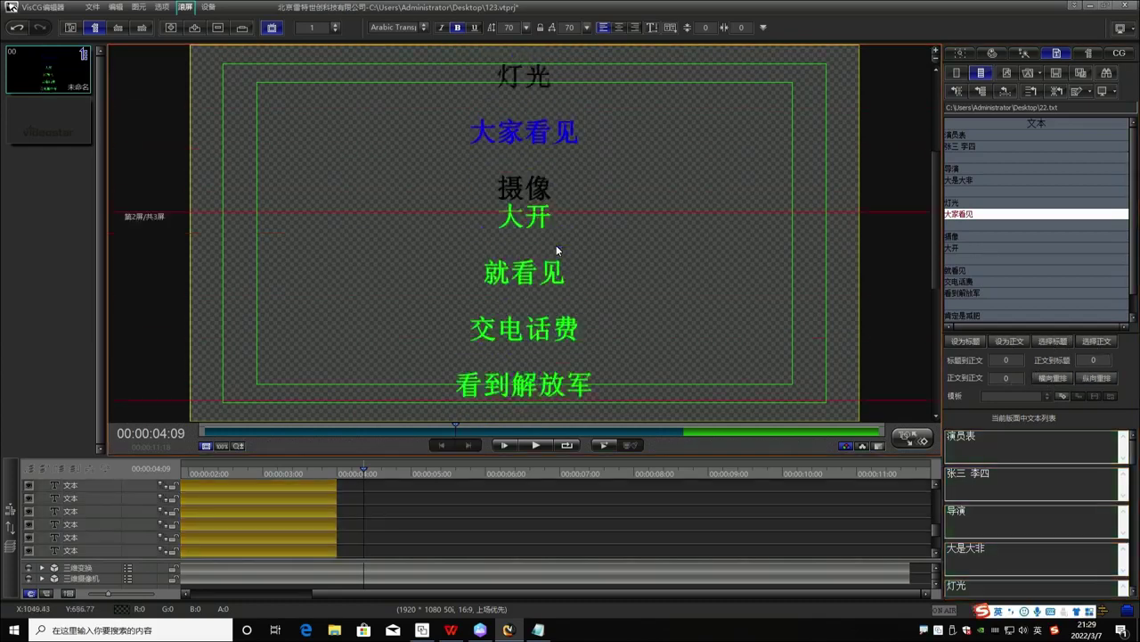
{"action": "scroll", "coordinate": [550, 253], "scroll_direction": "up", "scroll_amount": 6}
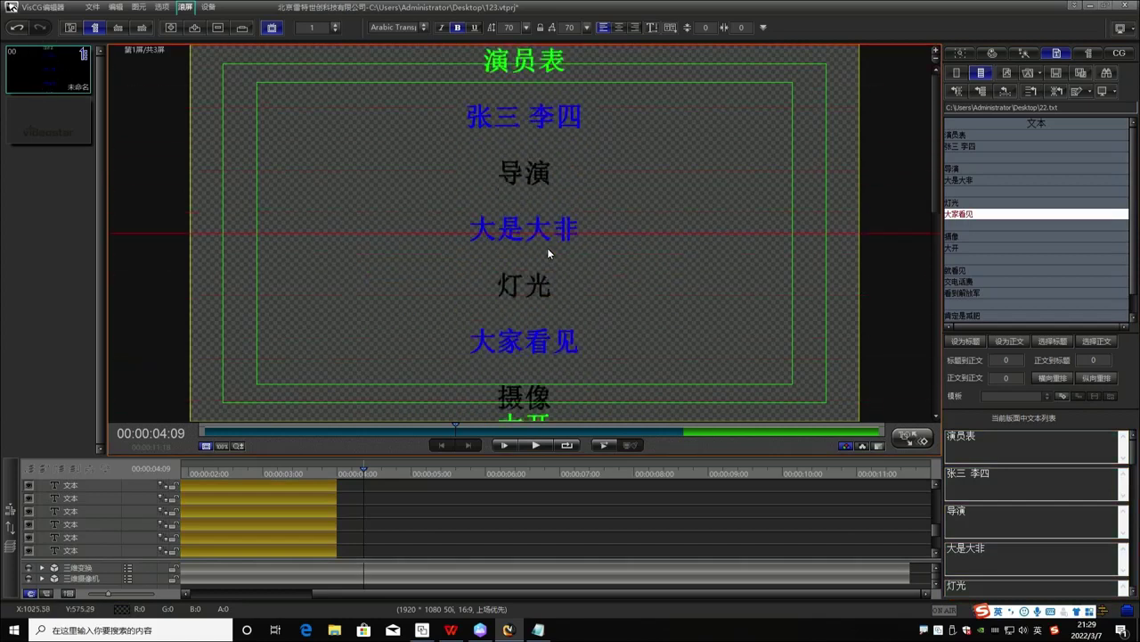
Select 演员表, 导演, 灯光 and 摄像 in the imported text list and mark them as titles.
{"action": "left_click", "coordinate": [958, 180]}
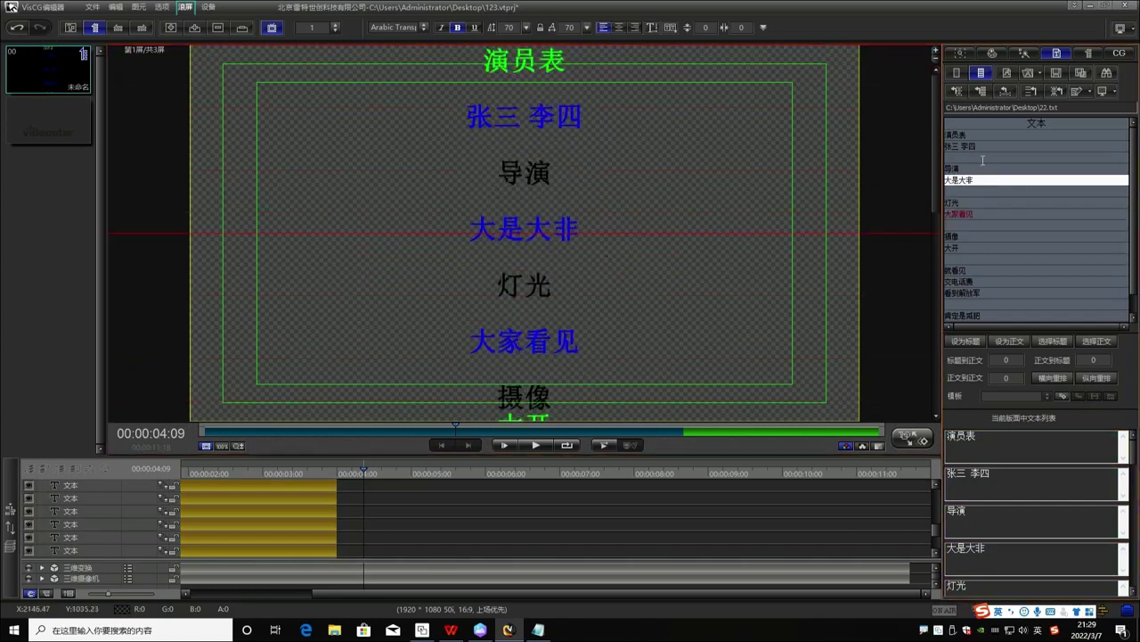
{"action": "left_click", "coordinate": [955, 134]}
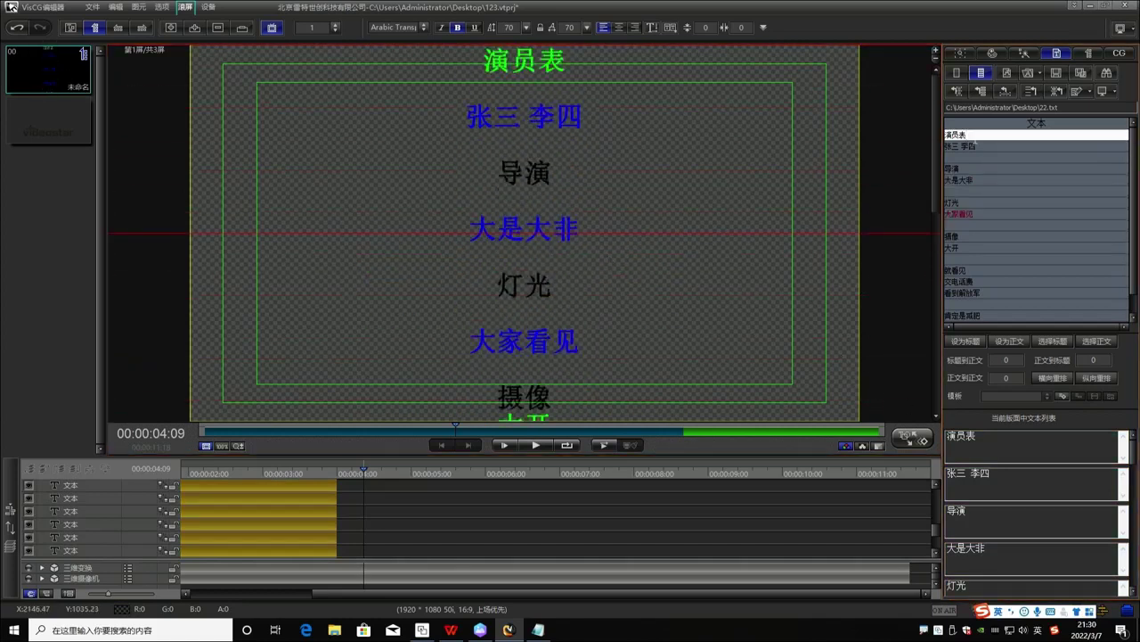
{"action": "left_click", "coordinate": [983, 170]}
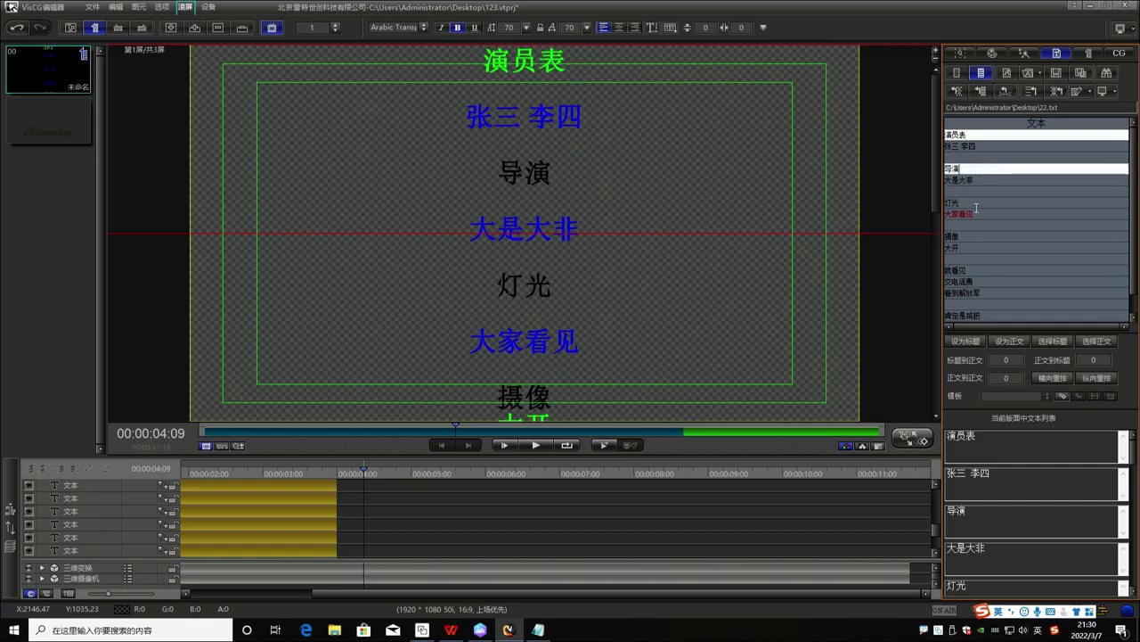
{"action": "left_click", "coordinate": [975, 204]}
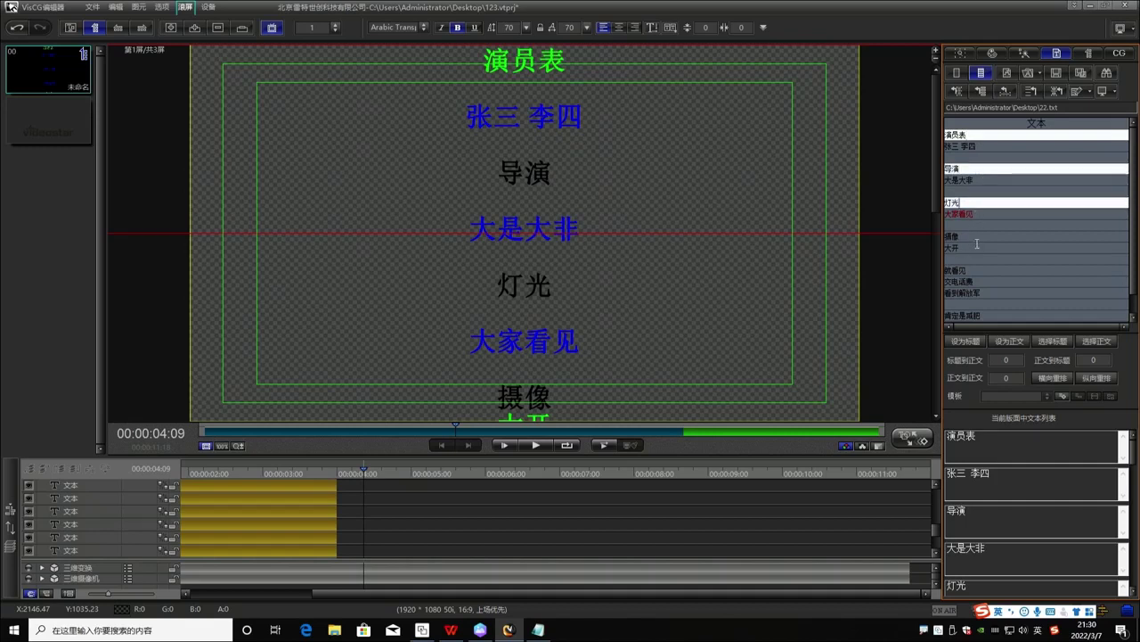
{"action": "left_click", "coordinate": [976, 237]}
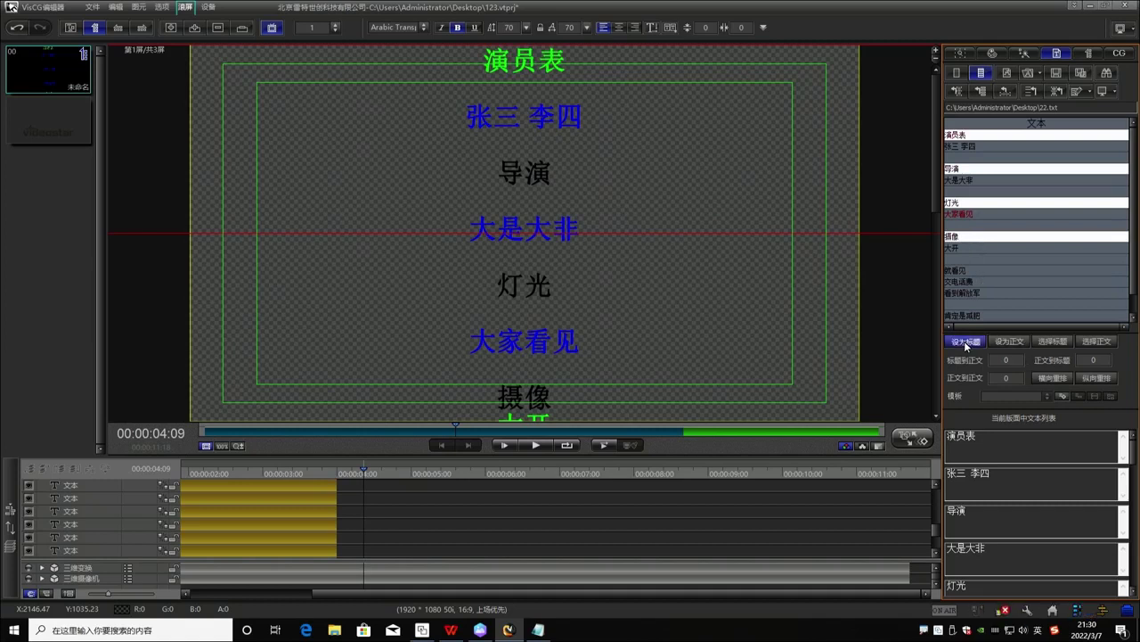
Select all credit texts on the canvas and delete them.
{"action": "left_click", "coordinate": [537, 289]}
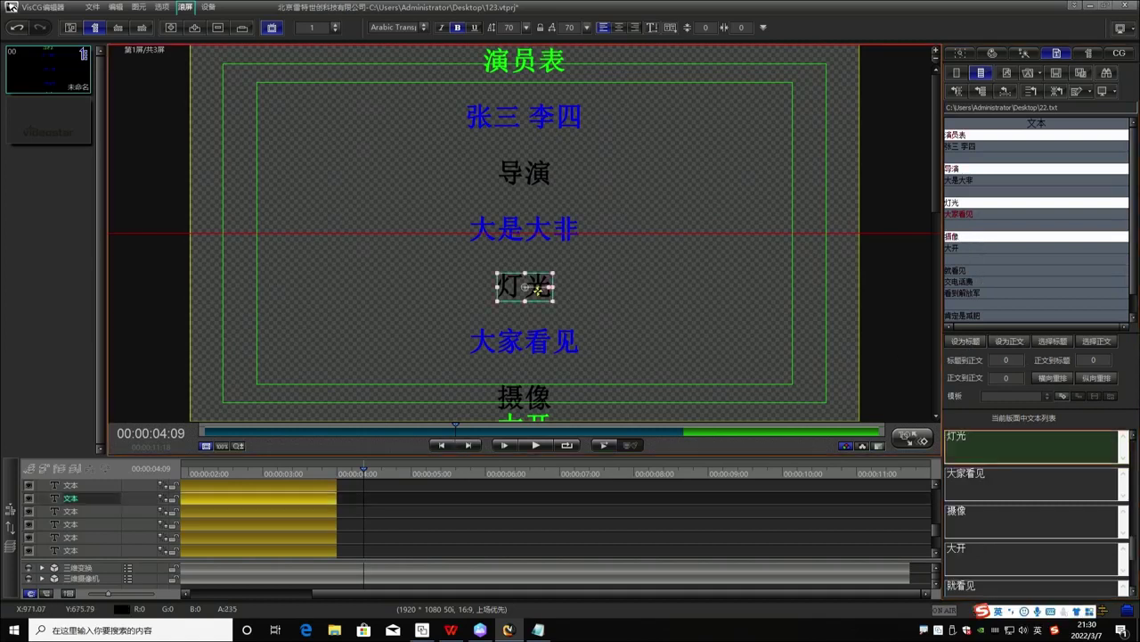
{"action": "key", "text": "ctrl+a"}
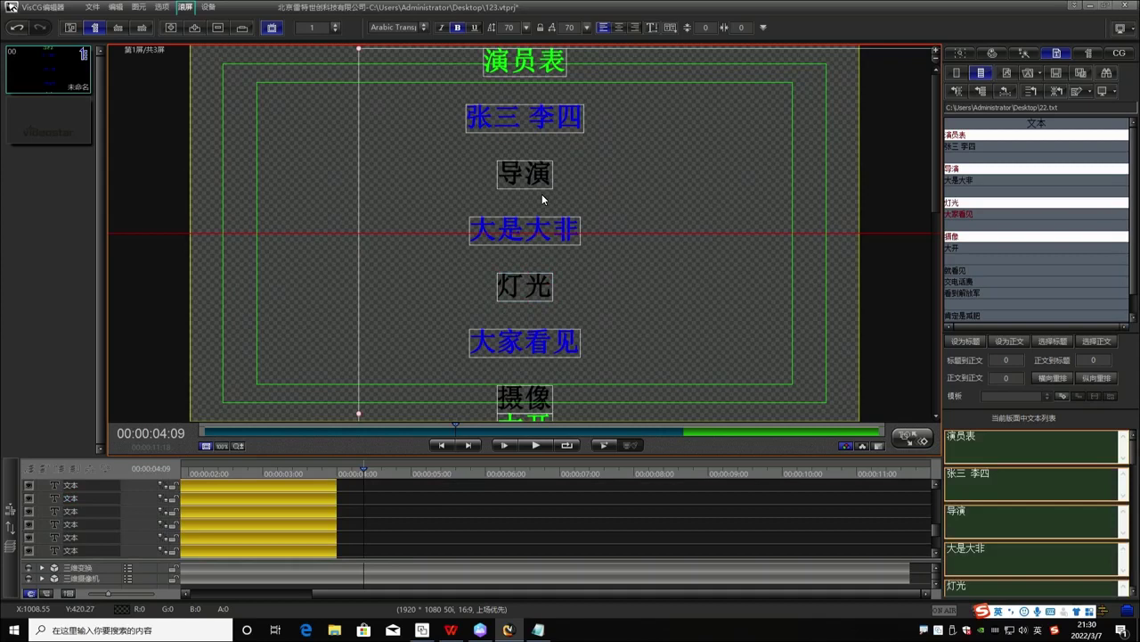
{"action": "key", "text": "Delete"}
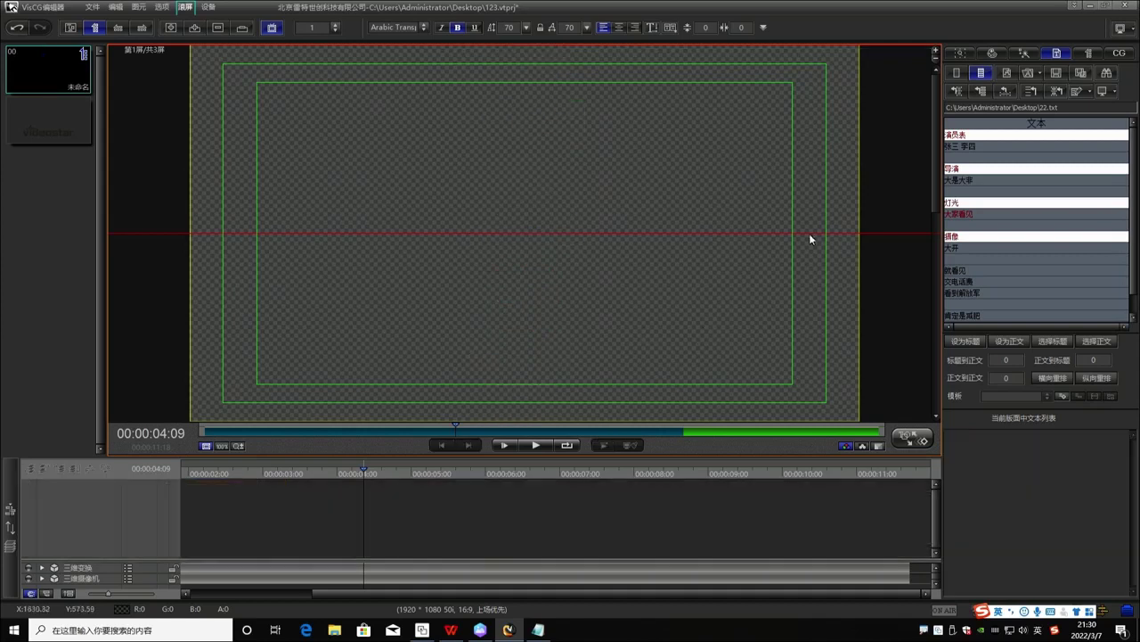
{"action": "left_click", "coordinate": [1010, 283]}
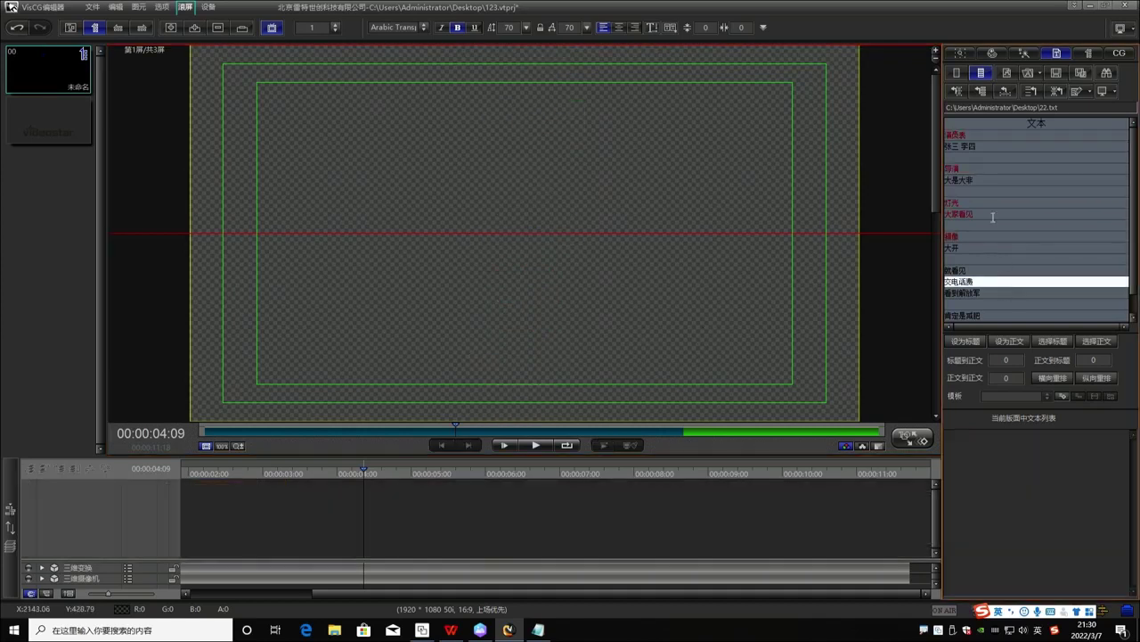
Insert all lines of the loaded 22.txt credits into the rolling layout as separate text lines.
{"action": "left_click", "coordinate": [994, 169]}
{"action": "left_click", "coordinate": [994, 214]}
{"action": "key", "text": "ctrl+a"}
{"action": "left_click", "coordinate": [959, 92]}
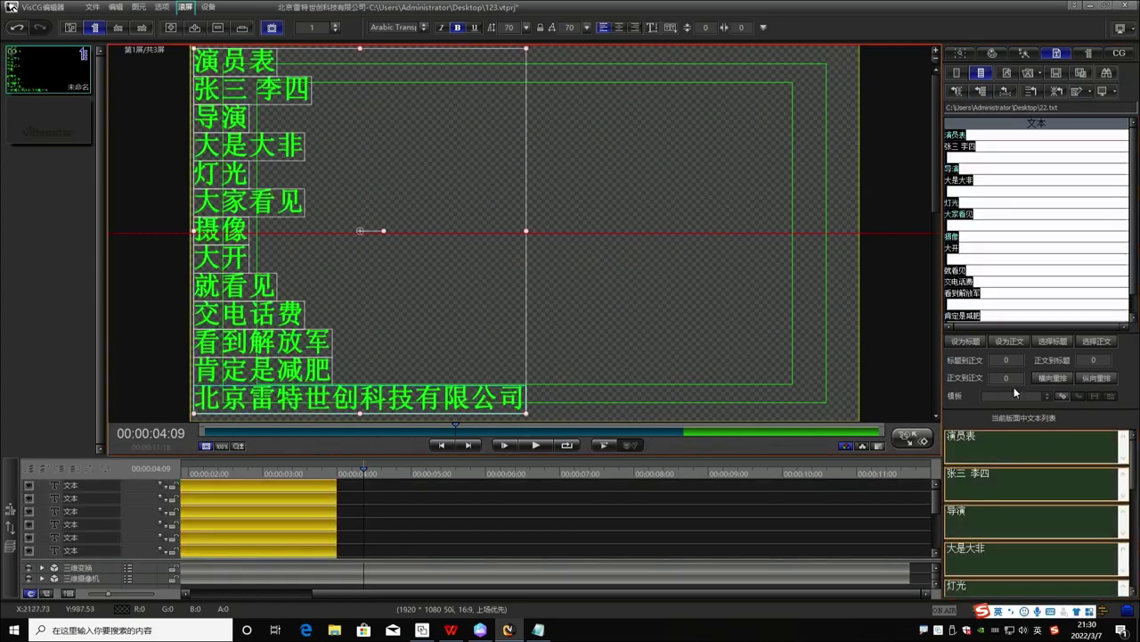
Centre the inserted lines horizontally, then rearrange them vertically with a heading-to-body spacing of 9.
{"action": "key", "text": "ctrl+e"}
{"action": "left_click", "coordinate": [1006, 360]}
{"action": "type", "text": "9"}
{"action": "left_click", "coordinate": [1096, 378]}
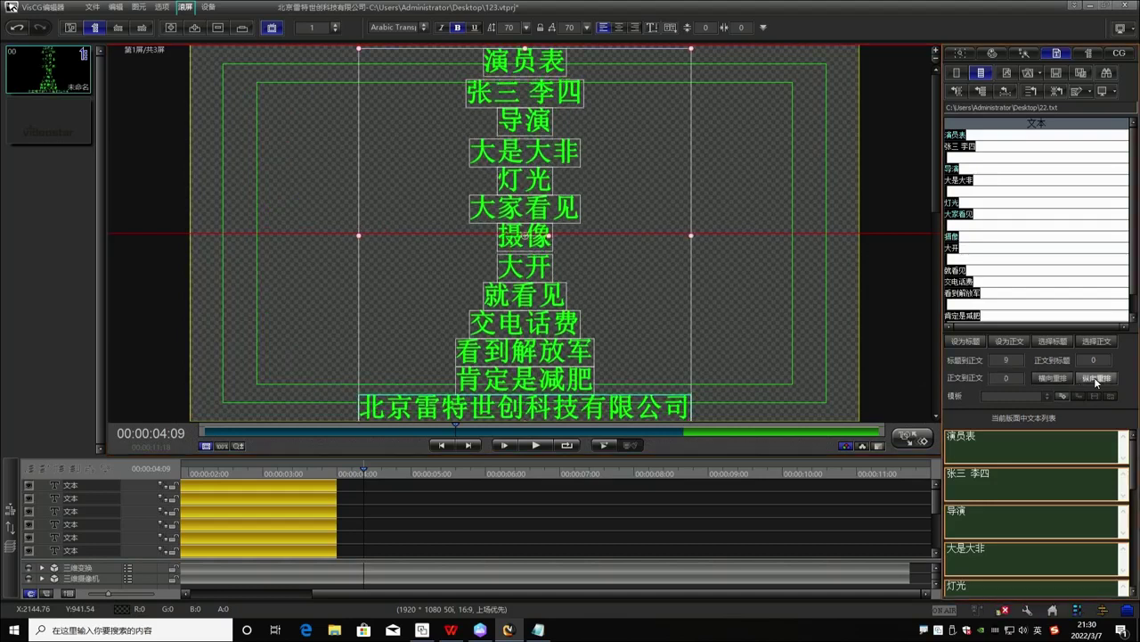
Increase the heading-to-body spacing (标题到正文) to 47 and rearrange the credits vertically.
{"action": "double_click", "coordinate": [1006, 359]}
{"action": "type", "text": "40"}
{"action": "left_click_drag", "start_coordinate": [1006, 364], "coordinate": [1004, 365]}
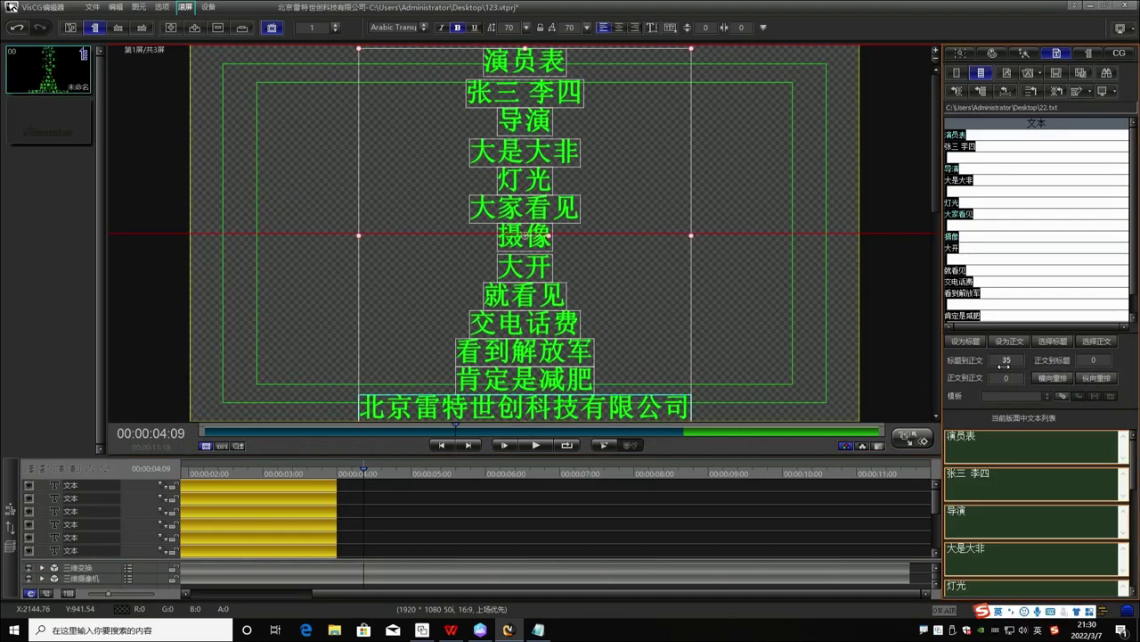
{"action": "left_click", "coordinate": [1095, 379]}
{"action": "left_click_drag", "start_coordinate": [1006, 364], "coordinate": [1010, 365]}
{"action": "left_click", "coordinate": [1096, 378]}
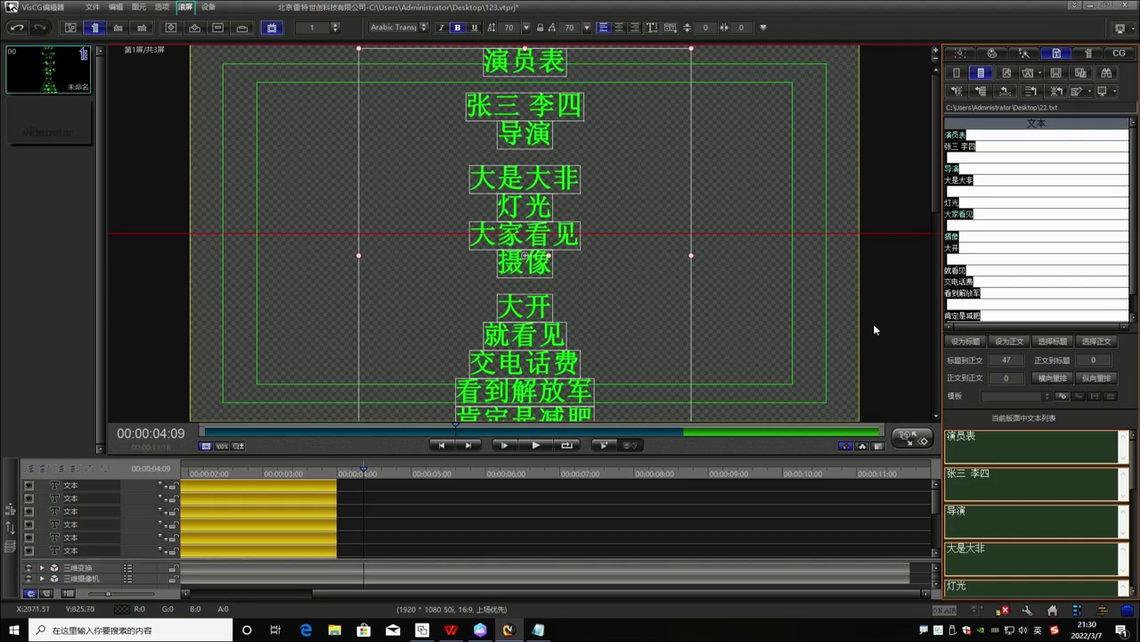
Recolour the headings 演员表, 导演, 灯光 and 摄像 together in dark blue, RGB 0, 0, 57.
{"action": "left_click", "coordinate": [606, 179]}
{"action": "left_click", "coordinate": [535, 63]}
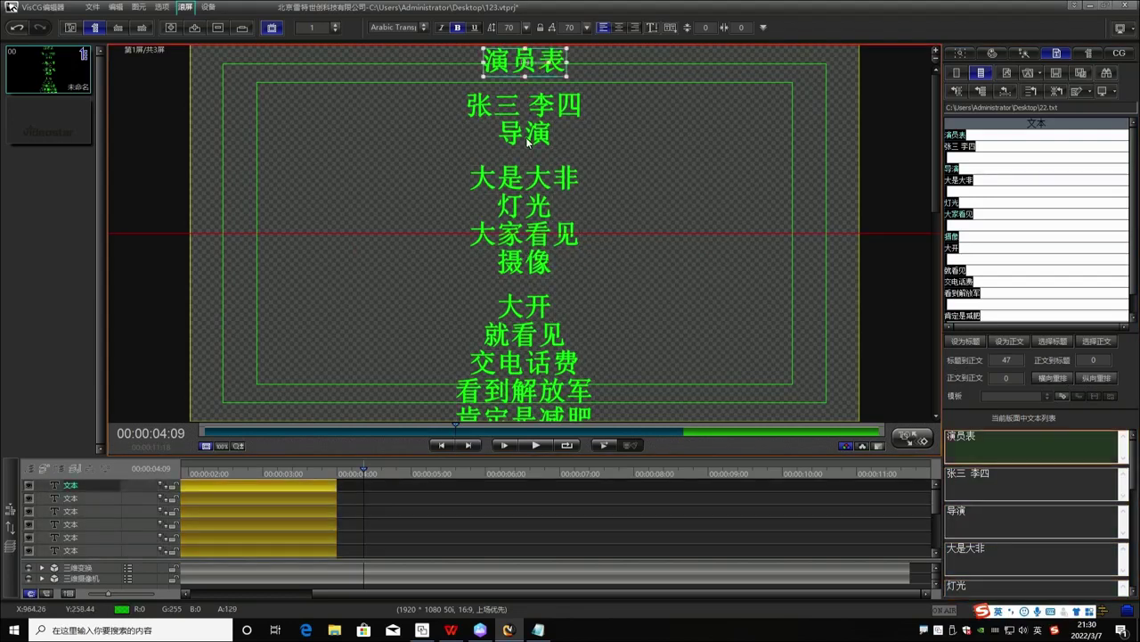
{"action": "left_click", "coordinate": [525, 134], "text": "ctrl"}
{"action": "left_click", "coordinate": [534, 205], "text": "ctrl"}
{"action": "left_click", "coordinate": [530, 264], "text": "ctrl"}
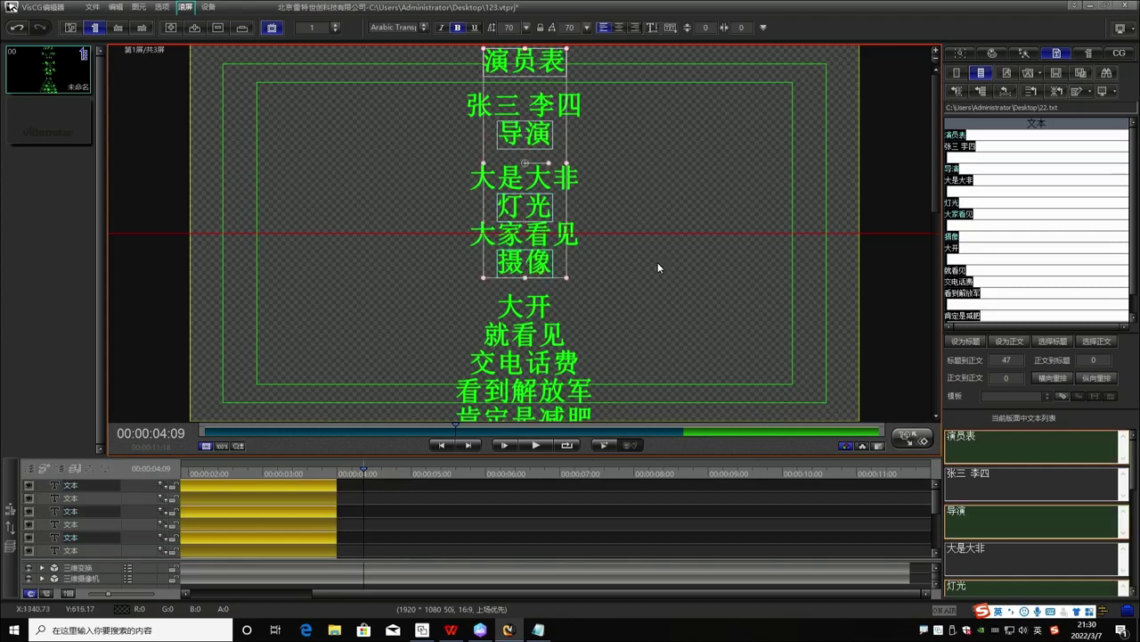
{"action": "left_click", "coordinate": [1027, 54]}
{"action": "left_click", "coordinate": [992, 54]}
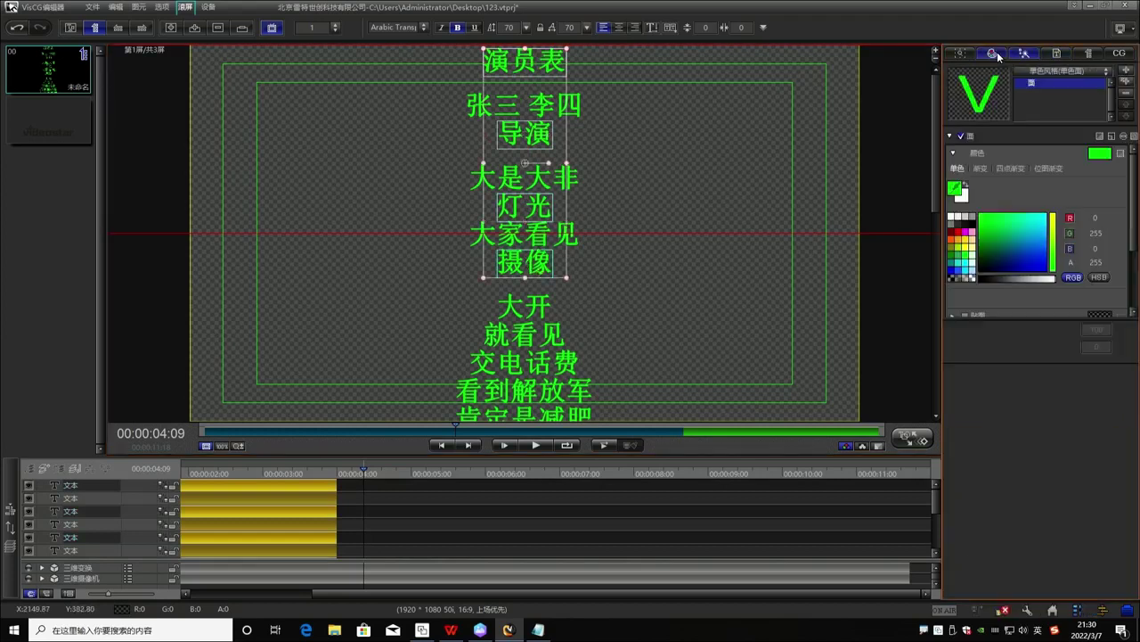
{"action": "left_click", "coordinate": [1001, 239]}
{"action": "left_click_drag", "start_coordinate": [1002, 244], "coordinate": [993, 281]}
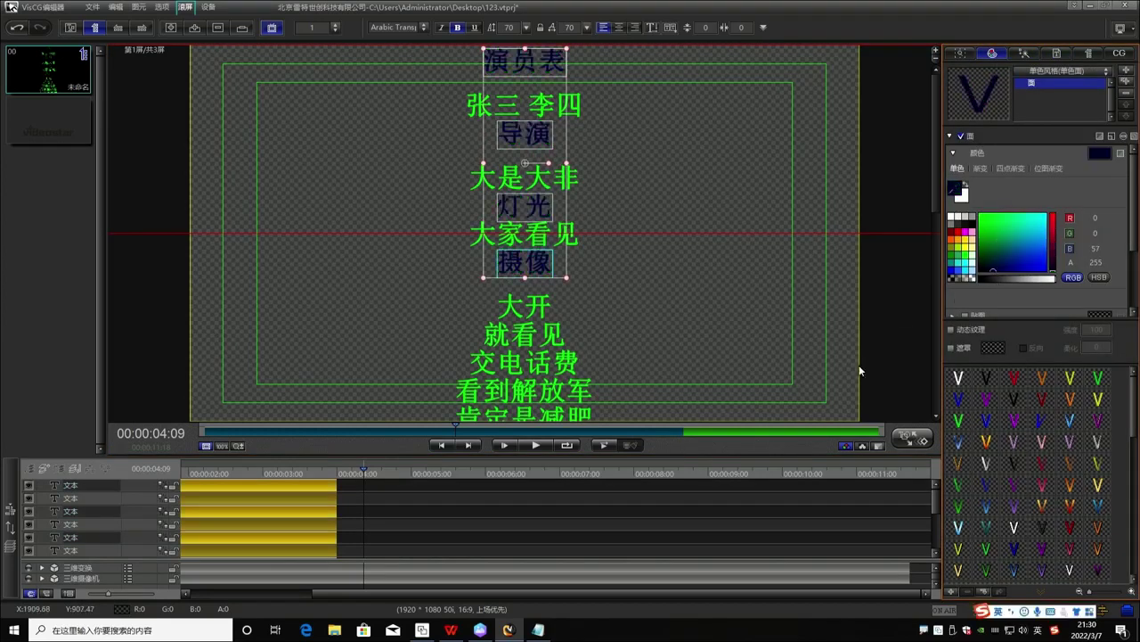
{"action": "left_click", "coordinate": [1032, 54]}
{"action": "left_click", "coordinate": [1056, 54]}
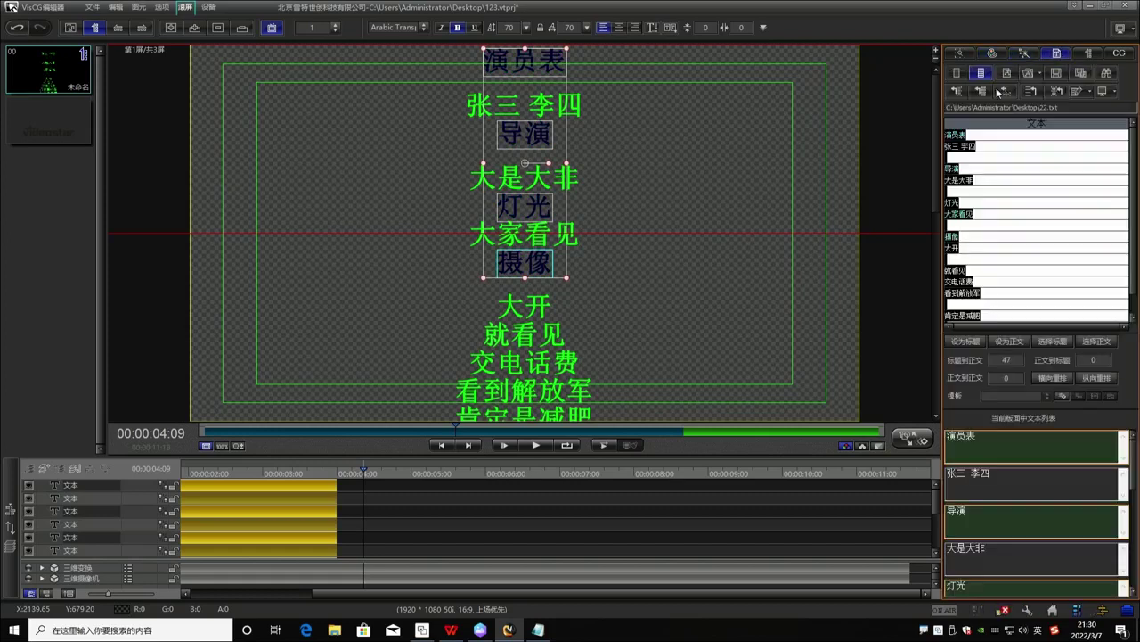
{"action": "left_click", "coordinate": [725, 285]}
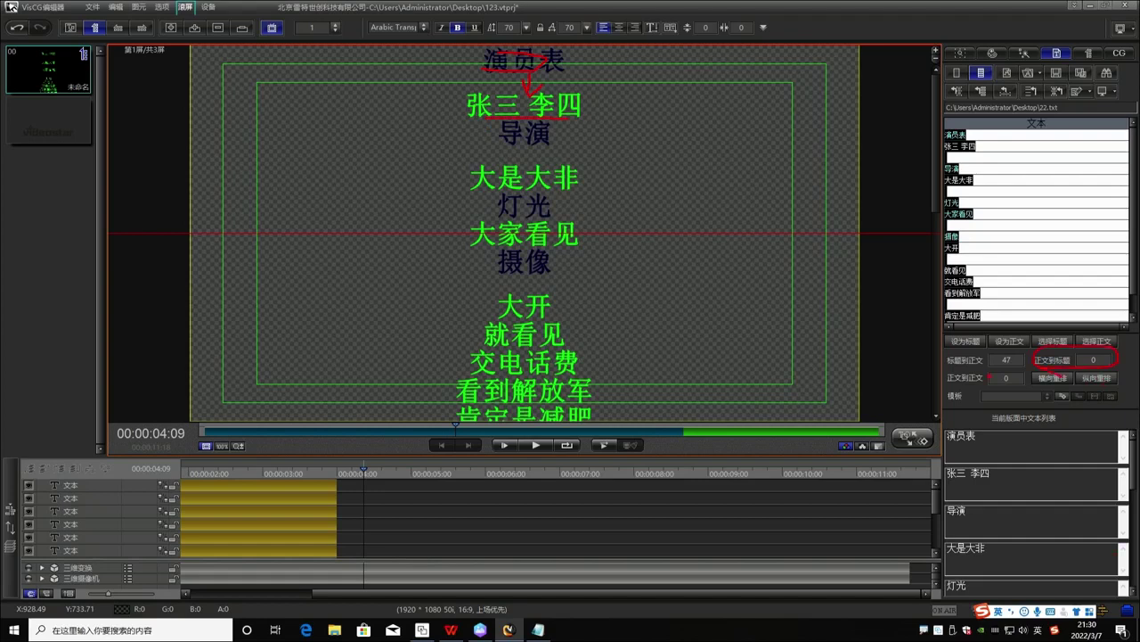
Set the body-to-body spacing (正文到正文) to 17, try a horizontal rearrangement, and return the credits to a vertical arrangement.
{"action": "mouse_move", "coordinate": [481, 442]}
{"action": "left_mouse_down"}
{"action": "mouse_move", "coordinate": [601, 334]}
{"action": "mouse_move", "coordinate": [533, 287]}
{"action": "left_mouse_up"}
{"action": "key", "text": "Escape"}
{"action": "left_click_drag", "start_coordinate": [1011, 382], "coordinate": [1023, 382]}
{"action": "left_click", "coordinate": [1042, 378]}
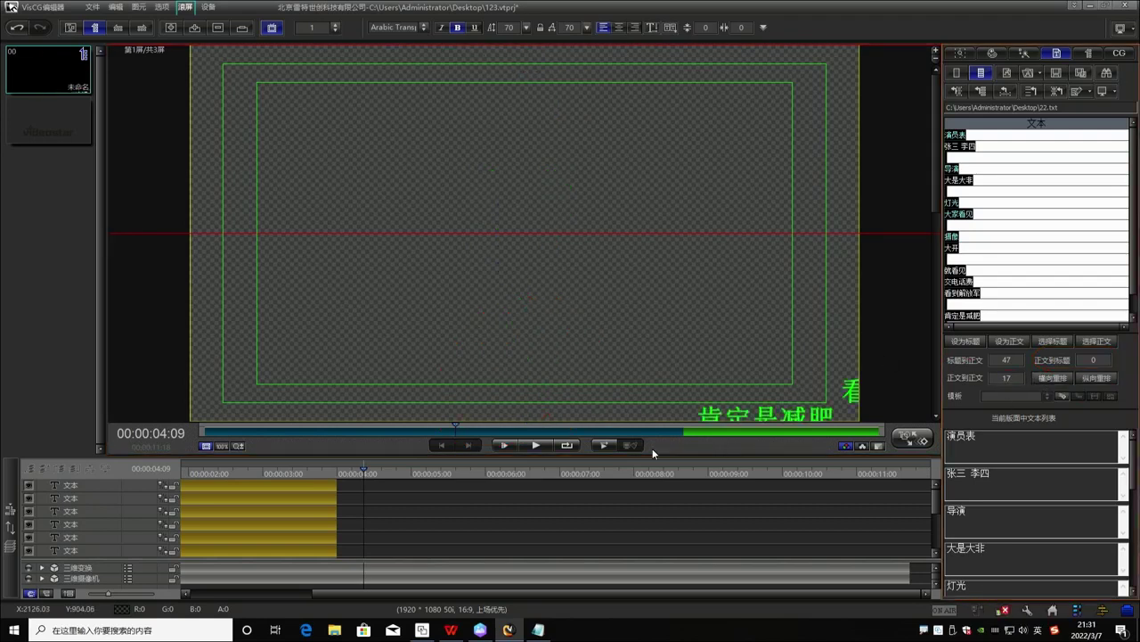
{"action": "left_click", "coordinate": [1096, 377]}
{"action": "left_click", "coordinate": [1064, 377]}
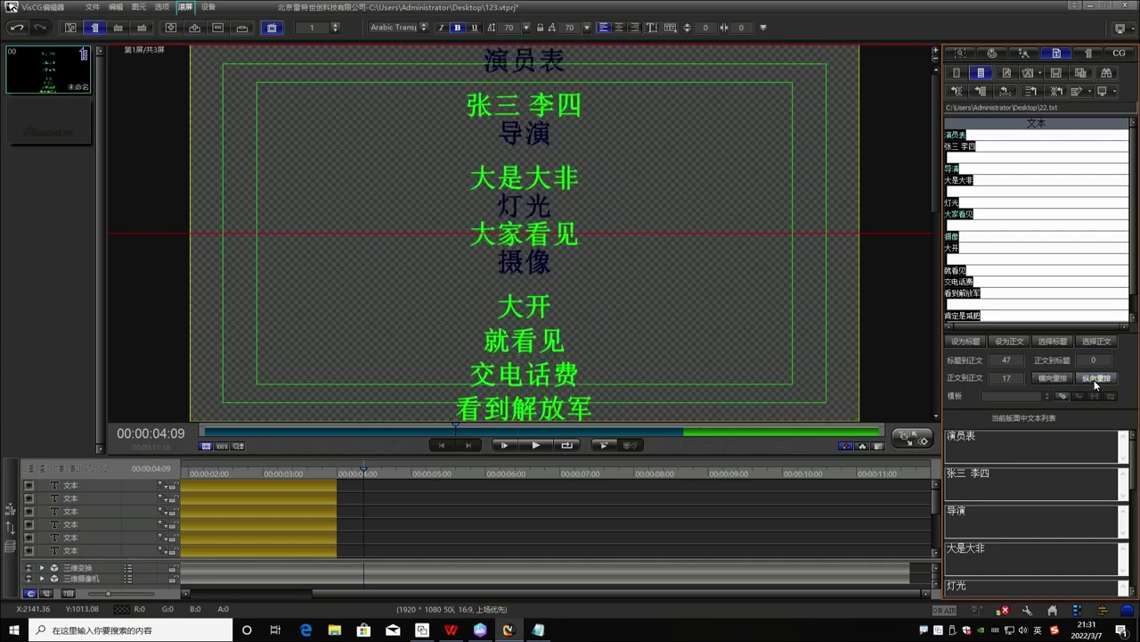
Check the lower credit lines and try the batch selection of headings and body lines.
{"action": "scroll", "coordinate": [660, 281], "scroll_direction": "down", "scroll_amount": 5}
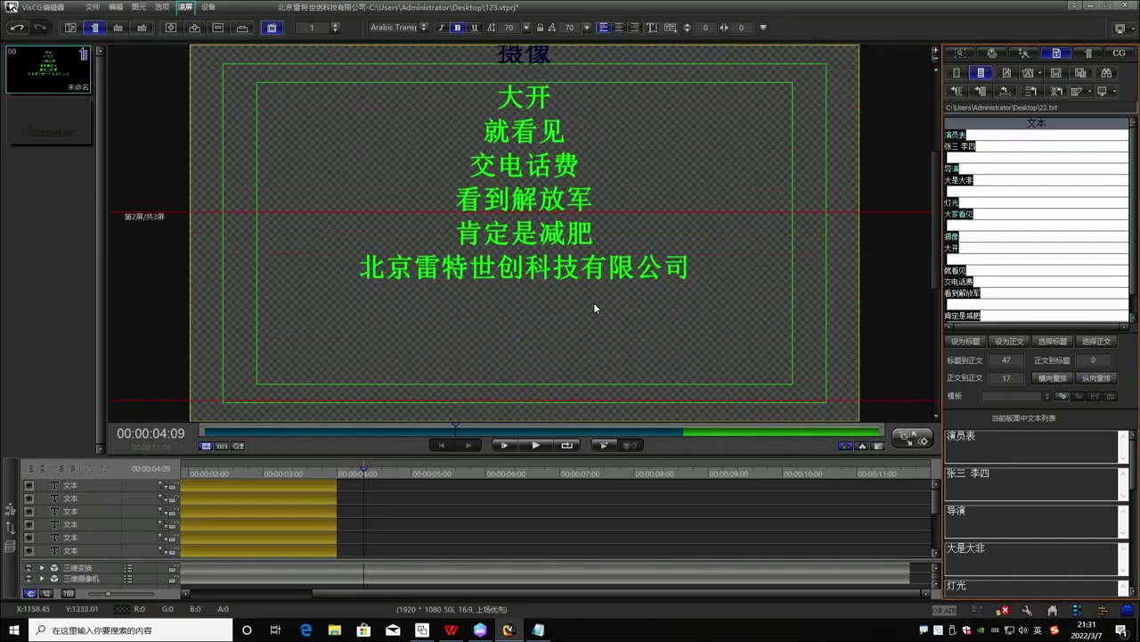
{"action": "left_click", "coordinate": [639, 272]}
{"action": "scroll", "coordinate": [642, 286], "scroll_direction": "up", "scroll_amount": 5}
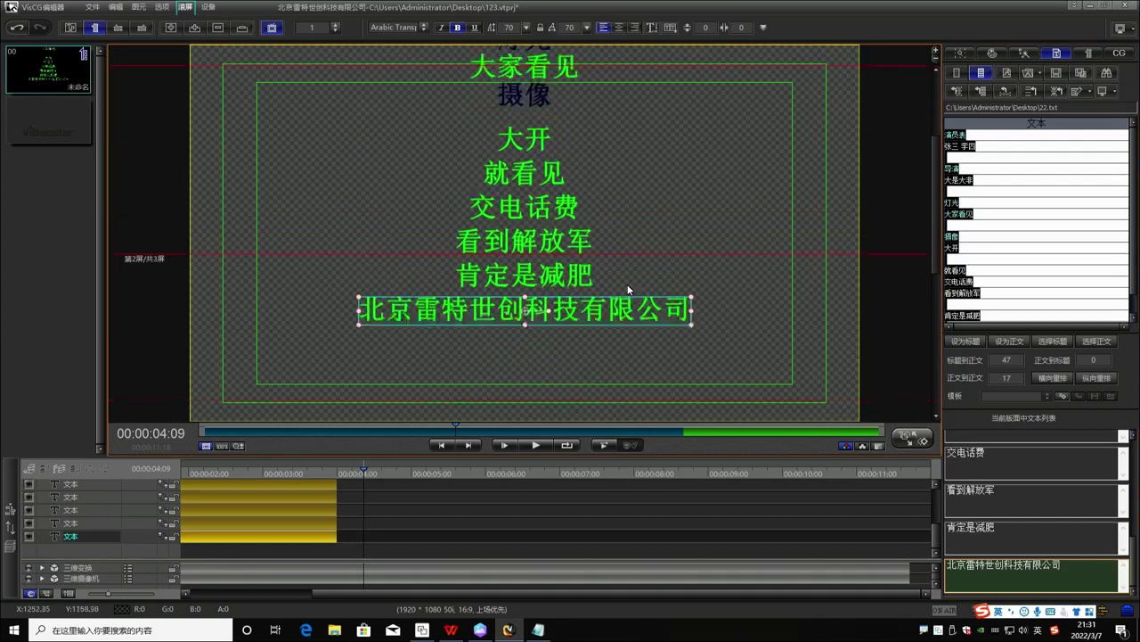
{"action": "scroll", "coordinate": [605, 286], "scroll_direction": "down", "scroll_amount": 4}
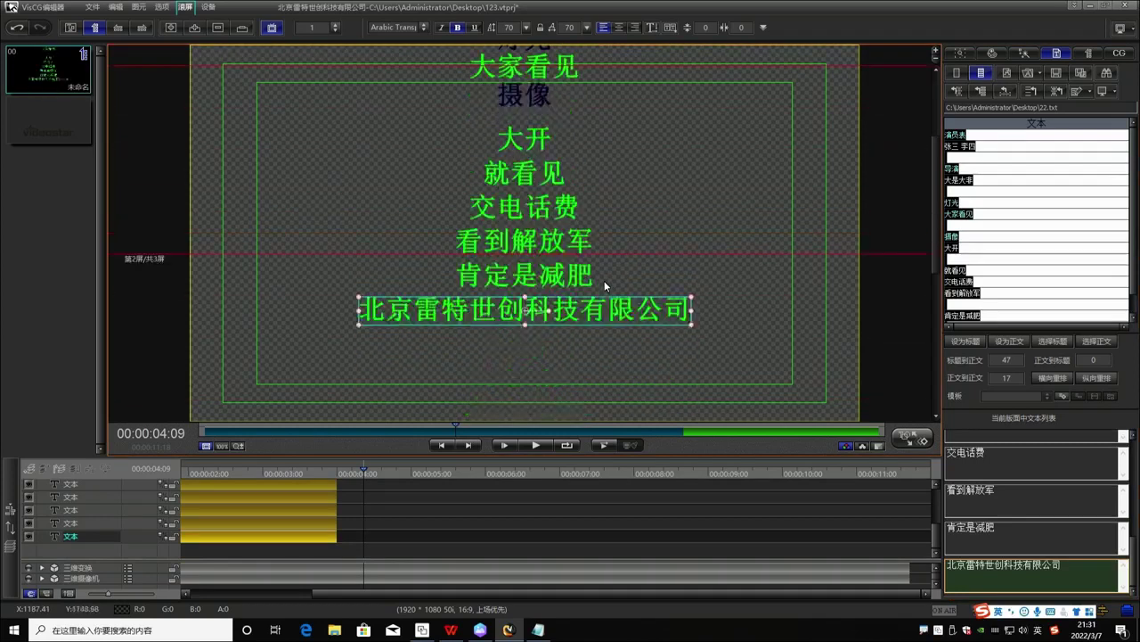
{"action": "left_click", "coordinate": [1059, 344]}
{"action": "left_click", "coordinate": [1097, 342]}
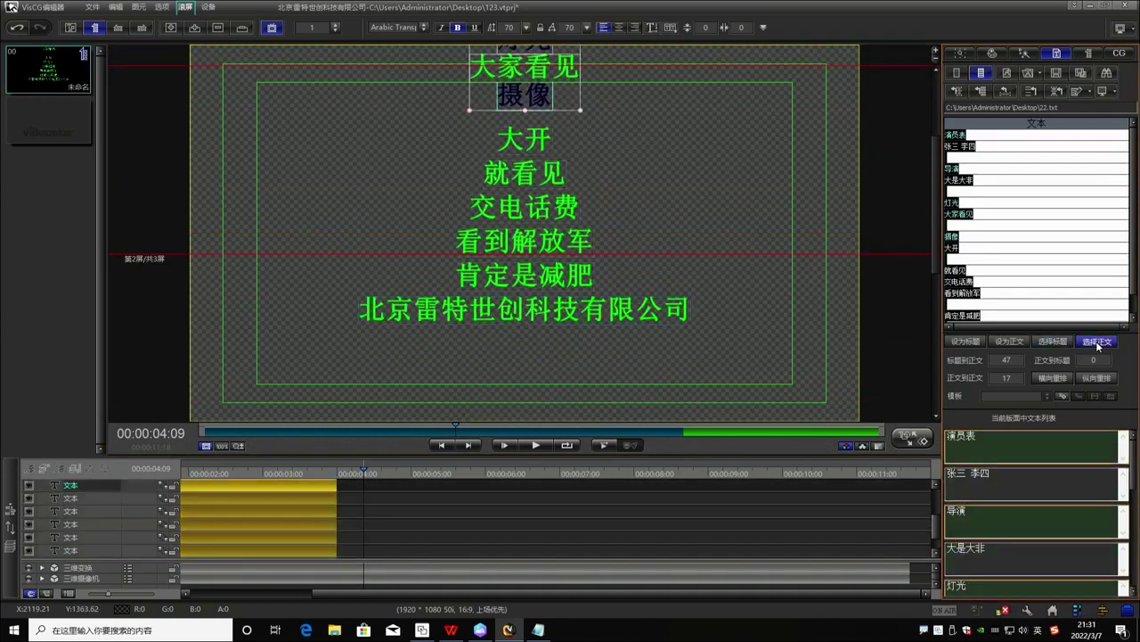
{"action": "left_click", "coordinate": [1056, 341]}
Mark the line 大家看见 under 灯光 as body text and batch-select the headings again.
{"action": "left_click", "coordinate": [994, 230]}
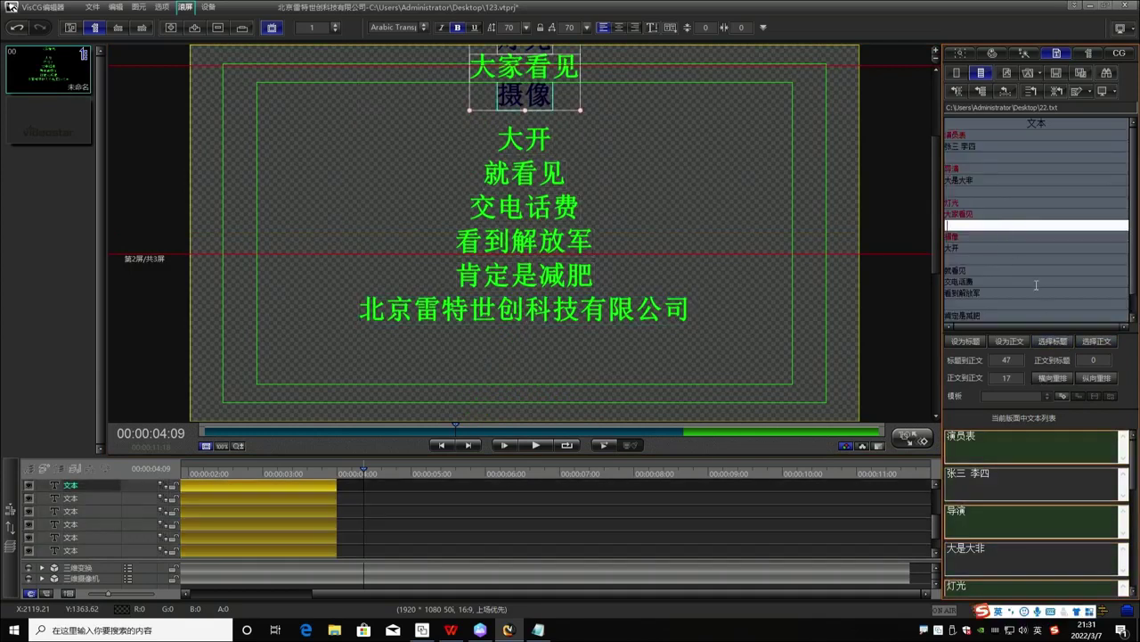
{"action": "left_click", "coordinate": [1037, 283]}
{"action": "left_click", "coordinate": [1008, 215]}
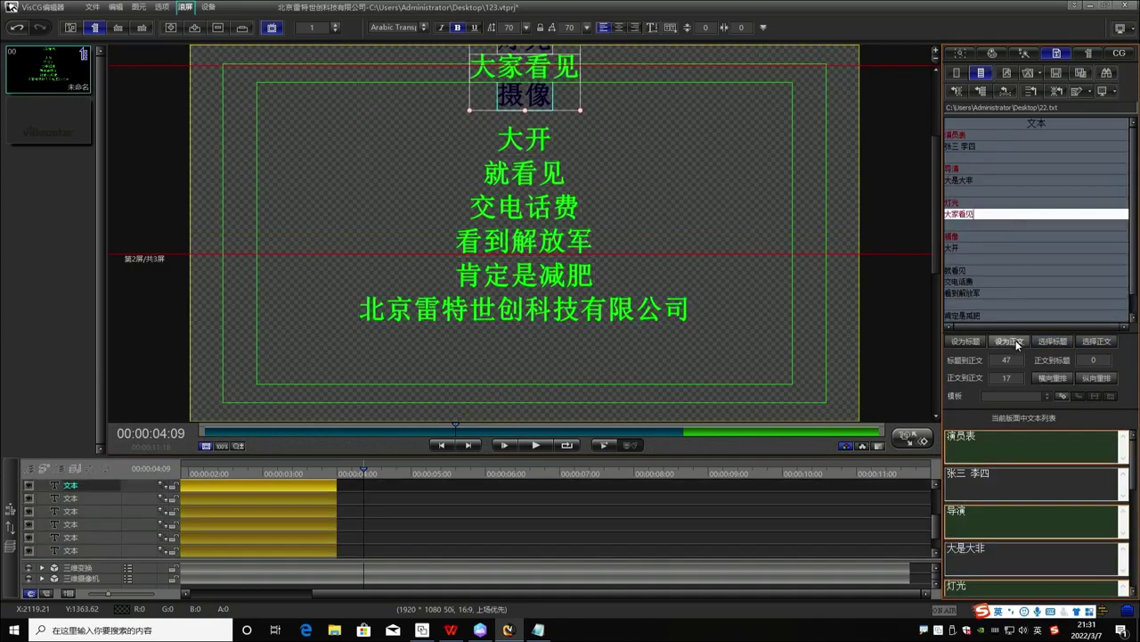
{"action": "left_click", "coordinate": [1055, 342]}
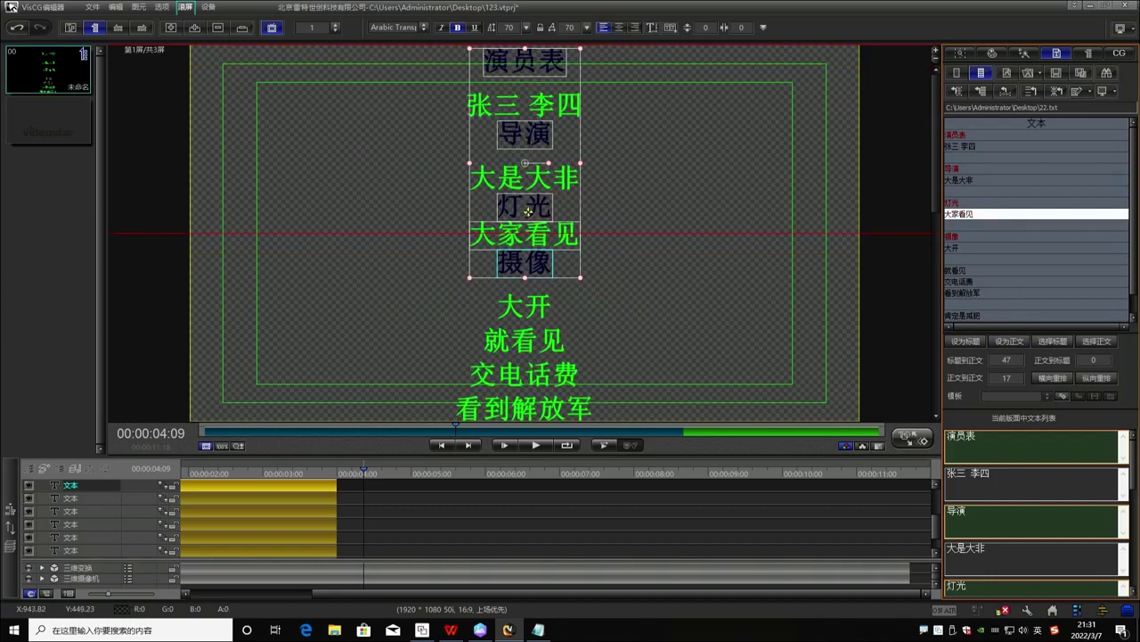
{"action": "left_click", "coordinate": [668, 175]}
{"action": "left_click", "coordinate": [1054, 342]}
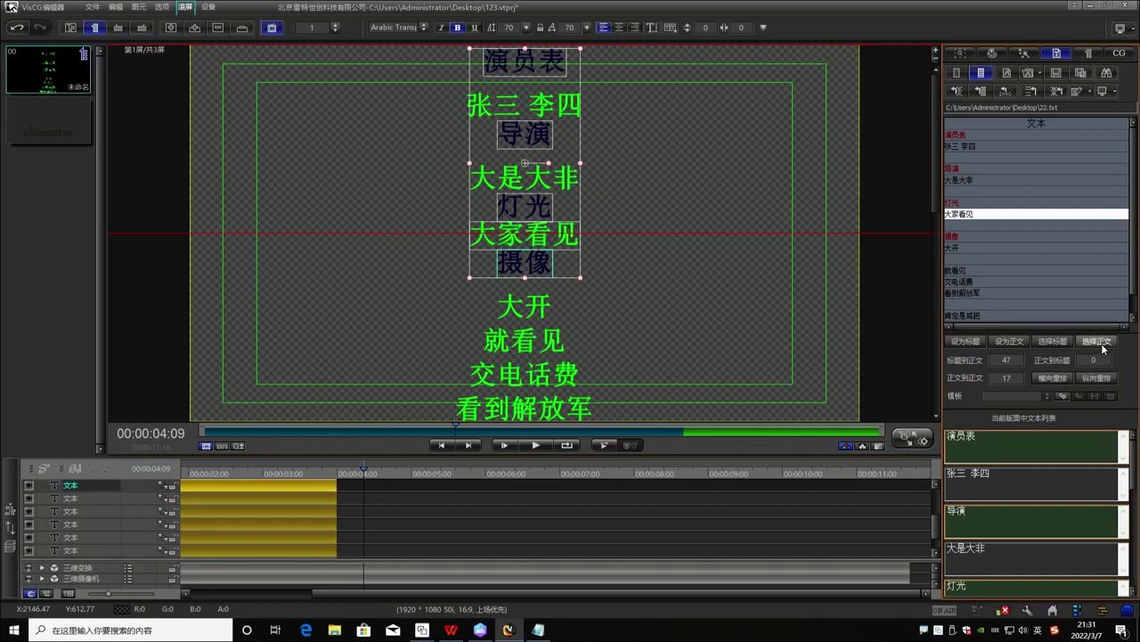
Select the headings 演员表, 导演, 灯光 and 摄像 one by one on the canvas, then clear the selection.
{"action": "left_click", "coordinate": [738, 234]}
{"action": "left_click", "coordinate": [524, 63]}
{"action": "left_click", "coordinate": [524, 134], "text": "ctrl"}
{"action": "left_click", "coordinate": [524, 206], "text": "ctrl"}
{"action": "left_click", "coordinate": [524, 262], "text": "ctrl"}
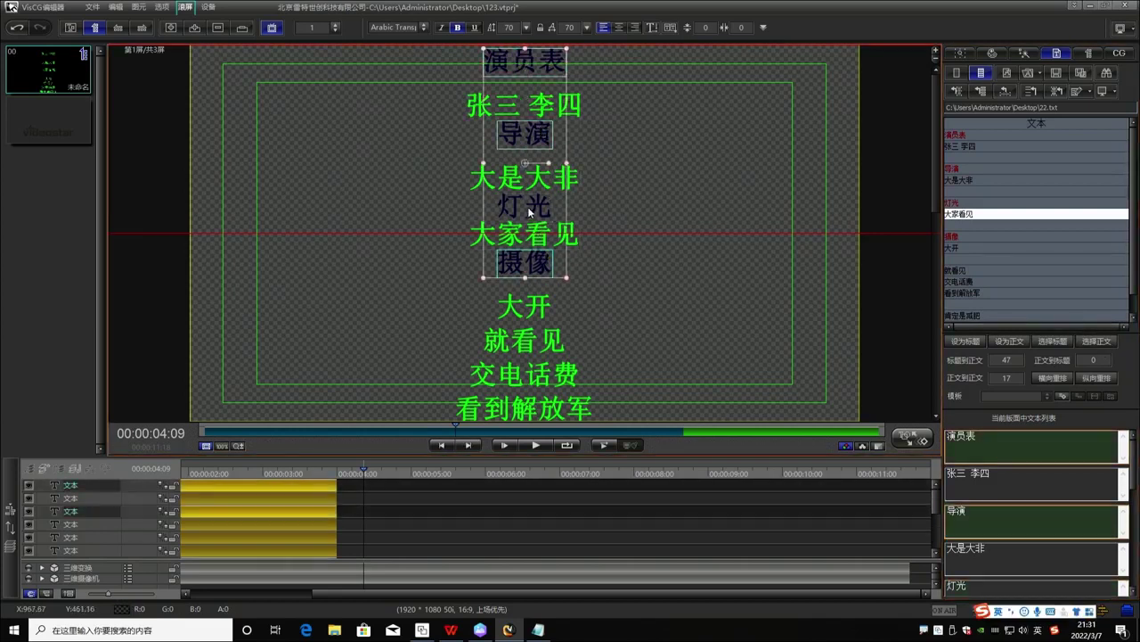
{"action": "left_click", "coordinate": [730, 228]}
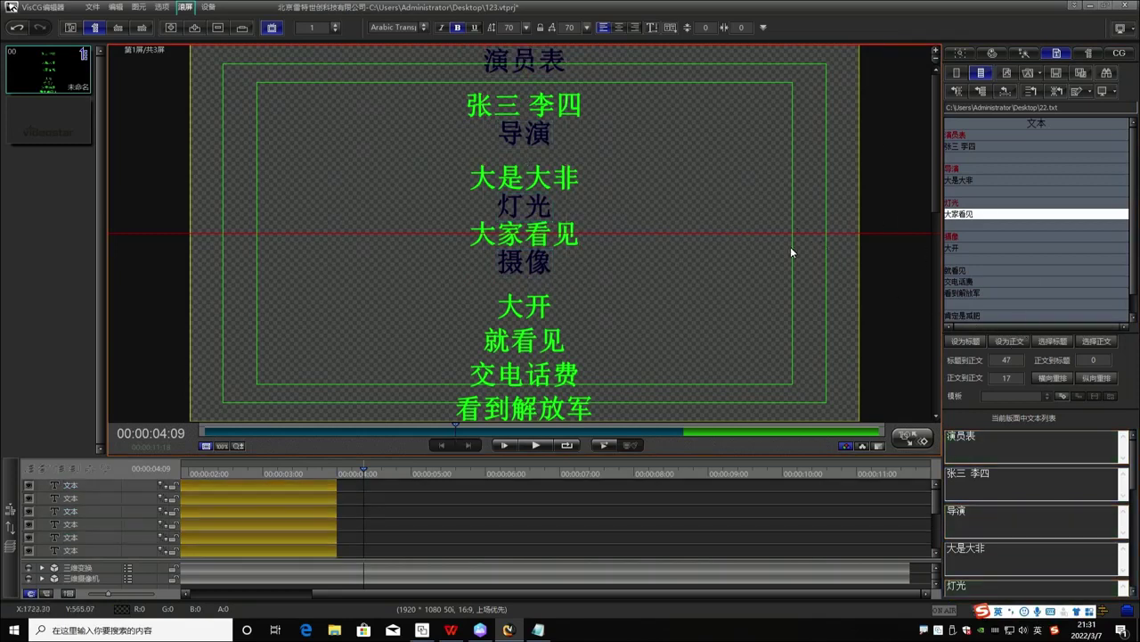
Compare the batch selection of headings (选择标题) with the batch selection of body lines (选择正文), ending on the body lines.
{"action": "left_click", "coordinate": [1054, 341]}
{"action": "left_click", "coordinate": [1055, 340]}
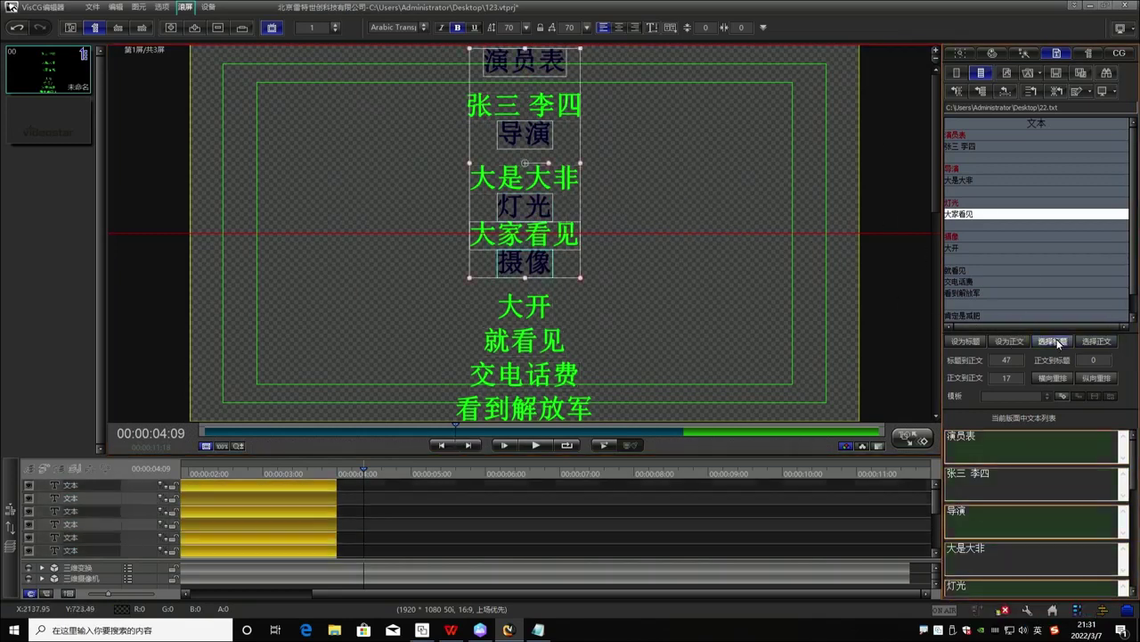
{"action": "left_click", "coordinate": [1055, 340]}
{"action": "left_click", "coordinate": [1055, 340]}
{"action": "left_click", "coordinate": [1064, 344]}
{"action": "left_click", "coordinate": [1062, 344]}
{"action": "left_click", "coordinate": [1058, 339]}
{"action": "left_click", "coordinate": [1056, 342]}
{"action": "left_click", "coordinate": [1052, 347]}
{"action": "left_click", "coordinate": [1054, 344]}
{"action": "left_click", "coordinate": [1055, 344]}
{"action": "left_click", "coordinate": [1096, 344]}
{"action": "left_click", "coordinate": [1096, 344]}
{"action": "left_click", "coordinate": [1059, 343]}
{"action": "left_click", "coordinate": [1095, 344]}
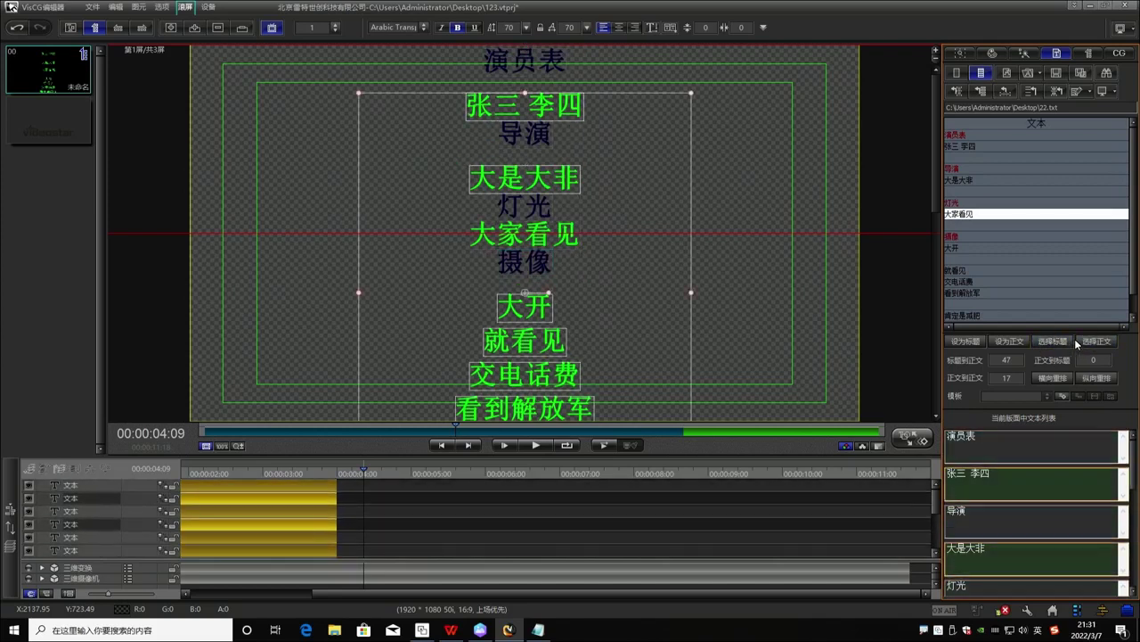
Replace the canvas lines 就看见 and 交电话费 with the text 大家看见.
{"action": "left_click", "coordinate": [520, 363]}
{"action": "left_click", "coordinate": [525, 343]}
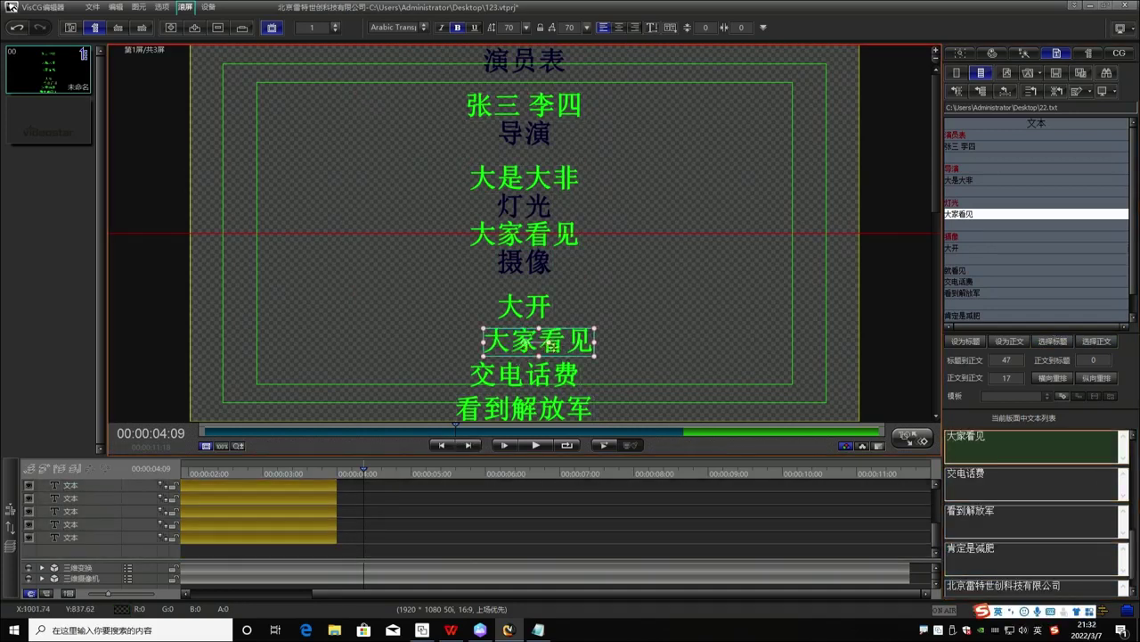
{"action": "left_click", "coordinate": [535, 374]}
{"action": "left_click", "coordinate": [534, 341]}
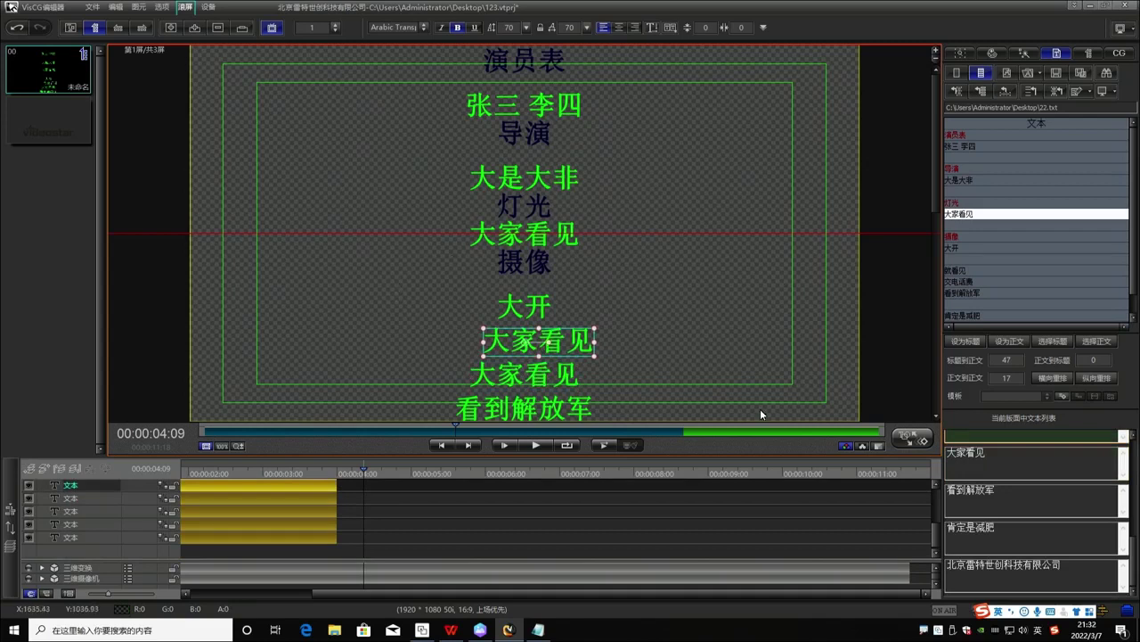
Set the roll's last-screen position (尾屏位置) to 2252 so the final screen frames the closing company line.
{"action": "scroll", "coordinate": [687, 394], "scroll_direction": "down", "scroll_amount": 5}
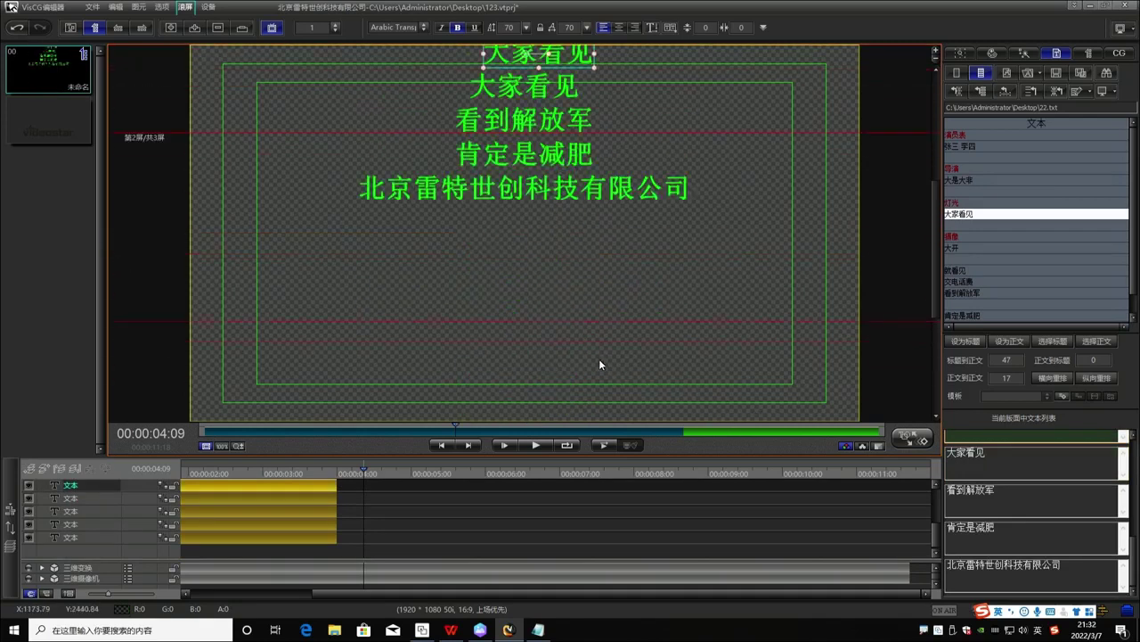
{"action": "scroll", "coordinate": [686, 348], "scroll_direction": "up", "scroll_amount": 2}
{"action": "scroll", "coordinate": [660, 258], "scroll_direction": "down", "scroll_amount": 3}
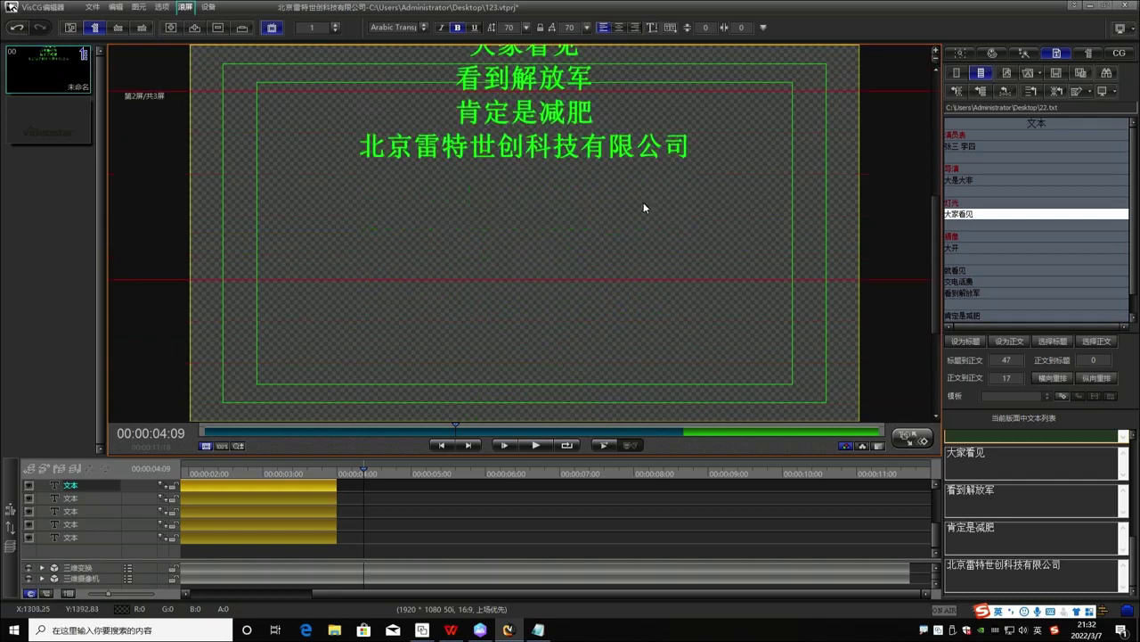
{"action": "left_click", "coordinate": [609, 151]}
{"action": "scroll", "coordinate": [615, 218], "scroll_direction": "down", "scroll_amount": 3}
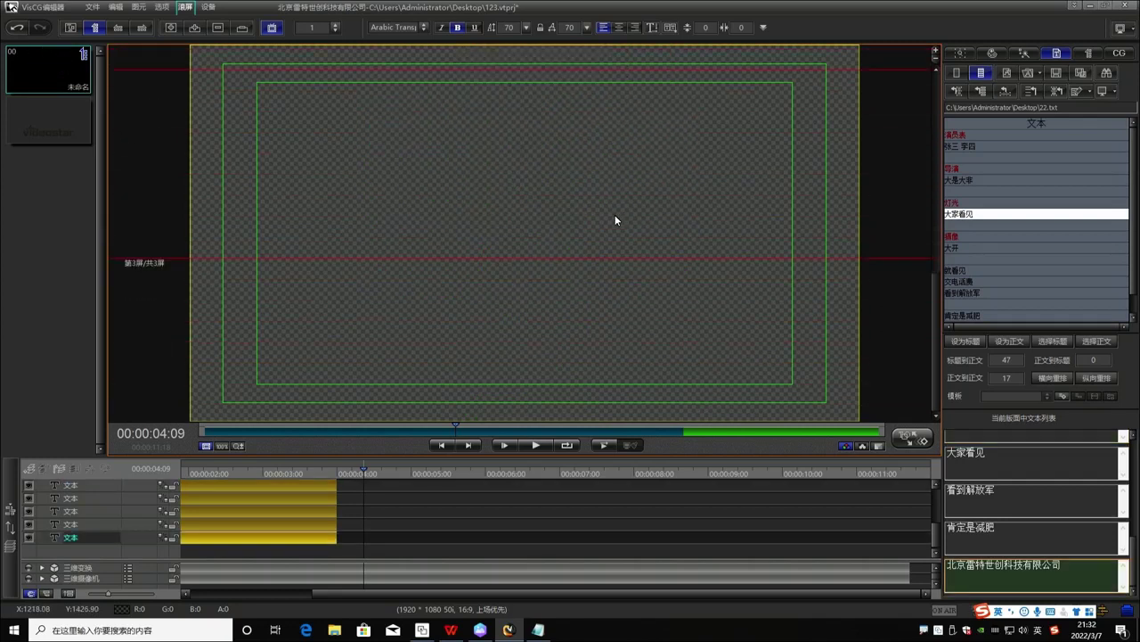
{"action": "scroll", "coordinate": [615, 214], "scroll_direction": "up", "scroll_amount": 3}
{"action": "left_click", "coordinate": [1088, 53]}
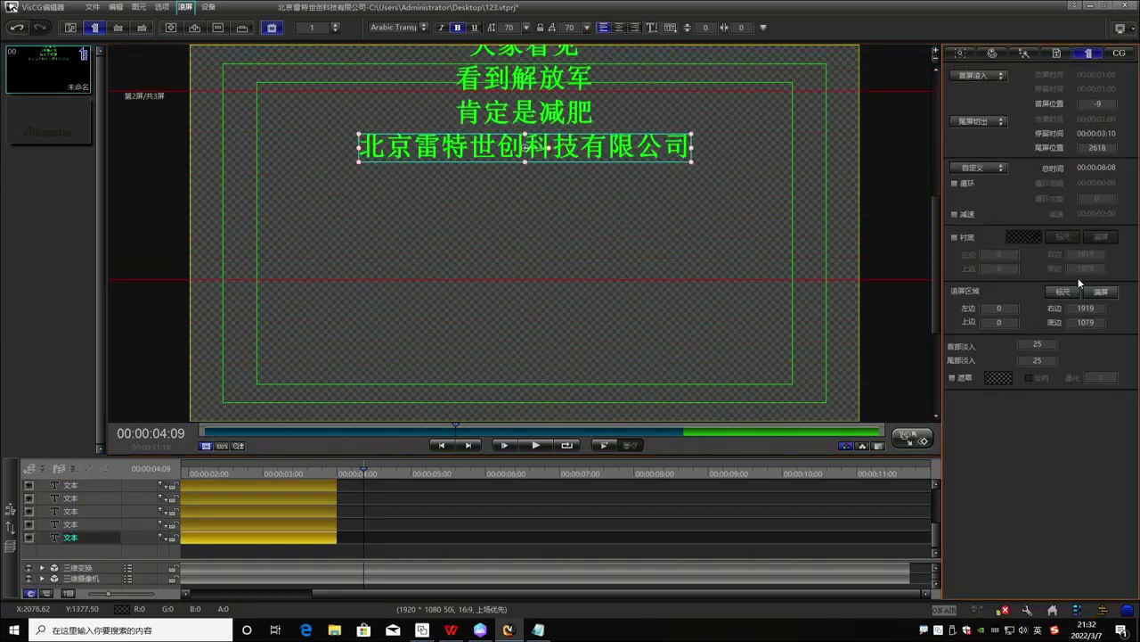
{"action": "left_click", "coordinate": [1098, 148]}
{"action": "type", "text": "2600"}
{"action": "key", "text": "Return"}
{"action": "double_click", "coordinate": [1098, 148]}
{"action": "type", "text": "1910"}
{"action": "key", "text": "Return"}
{"action": "left_click_drag", "start_coordinate": [1049, 148], "coordinate": [1028, 183]}
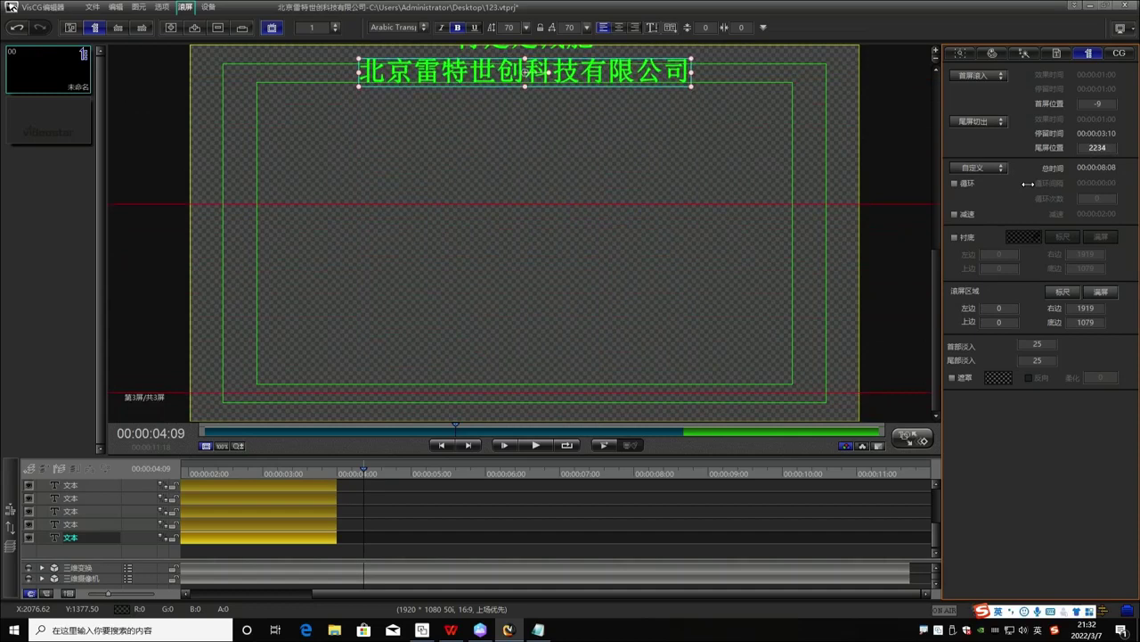
Move the closing line 北京雷特世创科技有限公司 down near the middle of the last screen.
{"action": "left_click", "coordinate": [669, 127]}
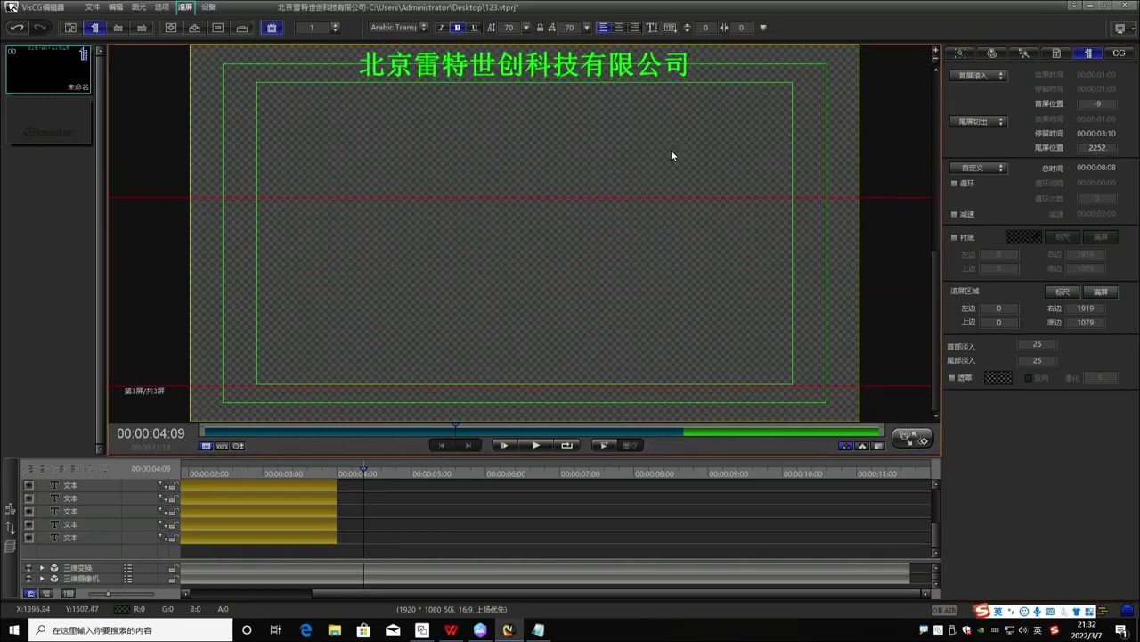
{"action": "left_click", "coordinate": [664, 67]}
{"action": "left_click_drag", "start_coordinate": [667, 71], "coordinate": [657, 250]}
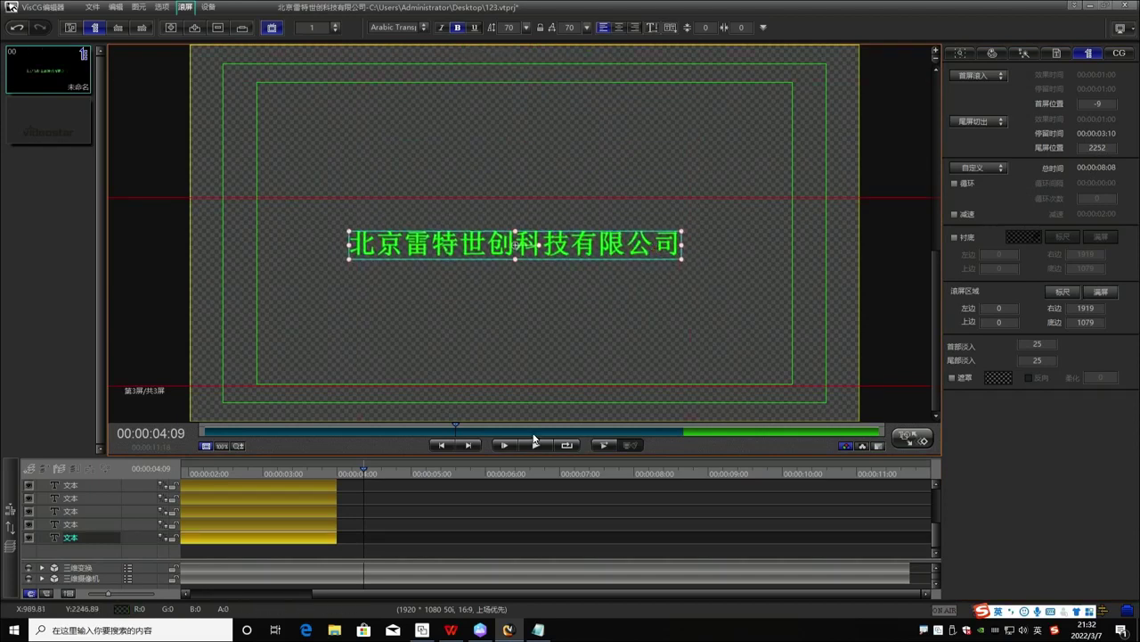
Play the rolling credits from the beginning to preview the result, then clear the selection.
{"action": "left_click", "coordinate": [440, 445]}
{"action": "left_click", "coordinate": [535, 444]}
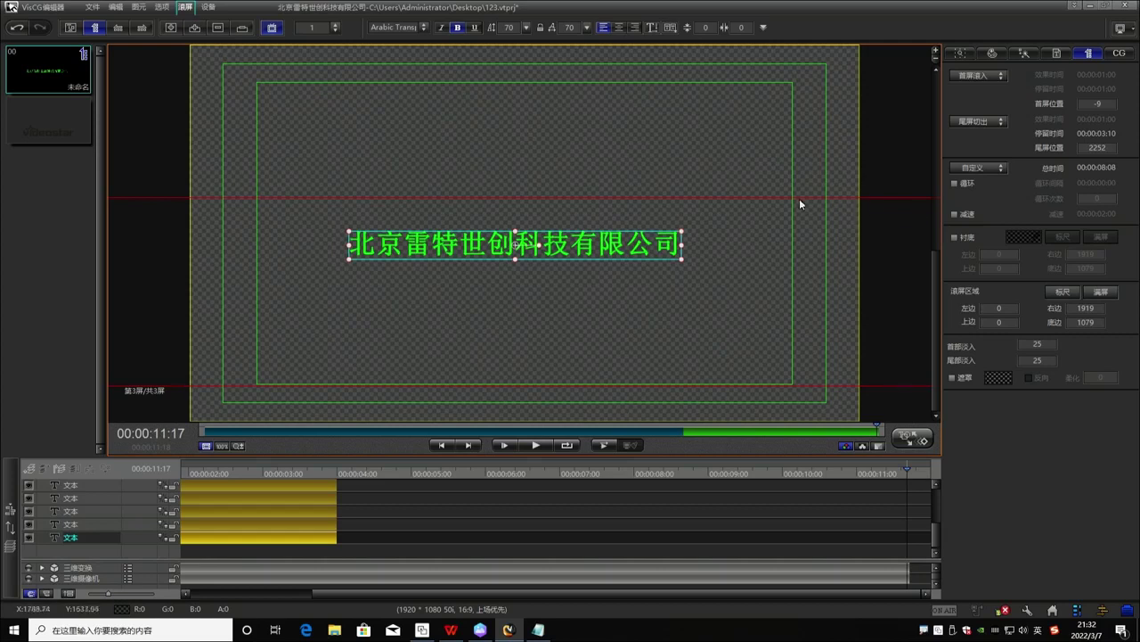
{"action": "left_click", "coordinate": [790, 283]}
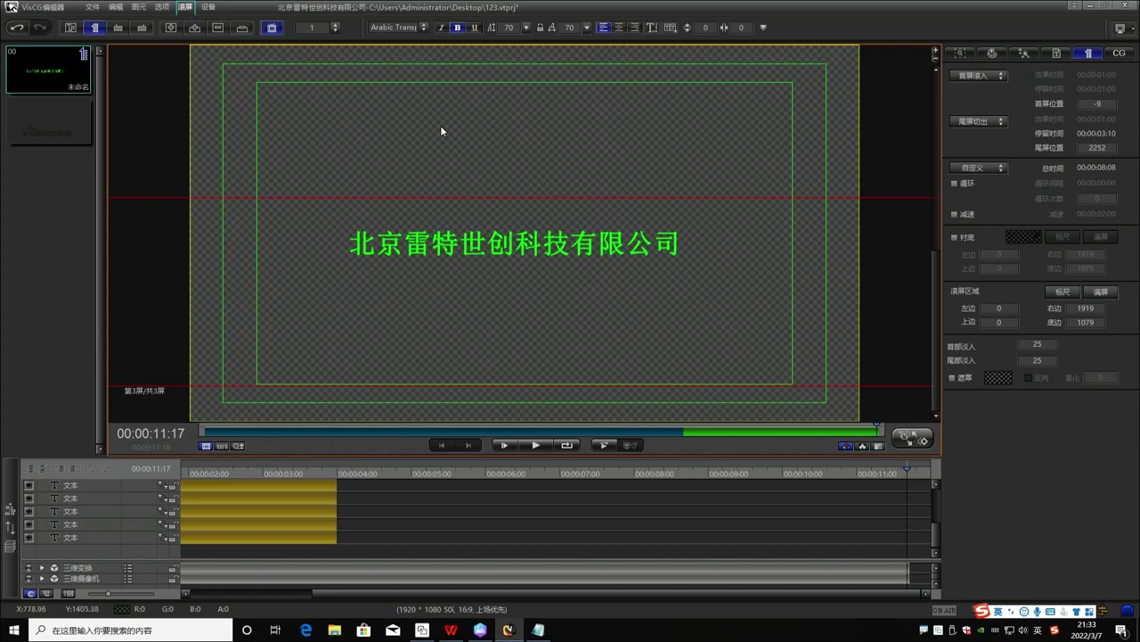
{"action": "left_click", "coordinate": [138, 6]}
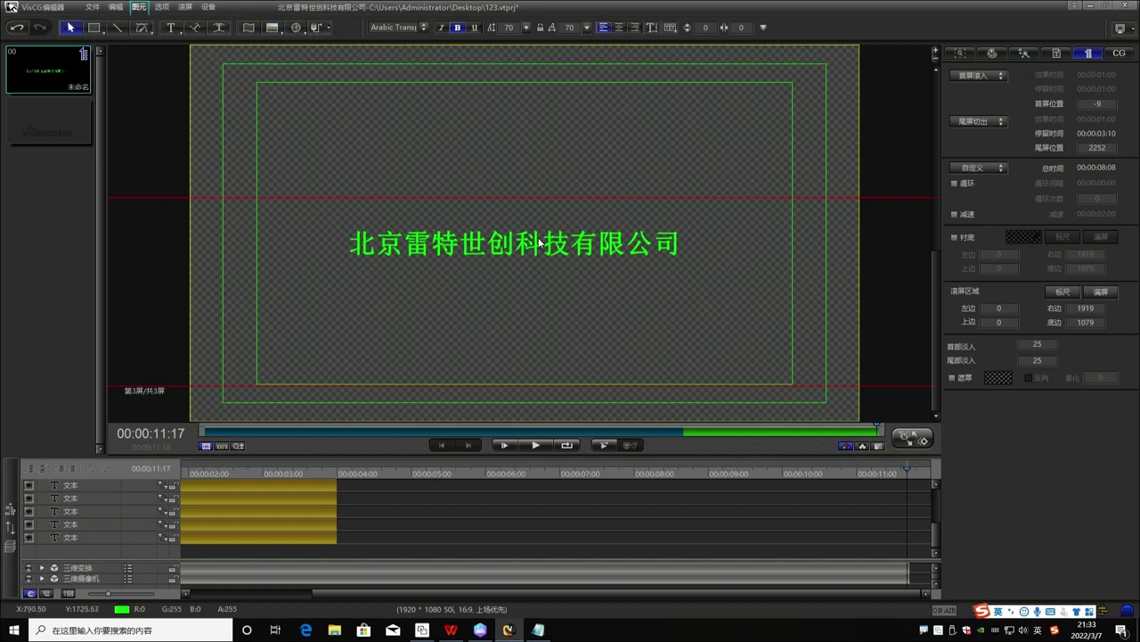
{"action": "left_click", "coordinate": [961, 53]}
{"action": "left_click", "coordinate": [991, 53]}
{"action": "left_click", "coordinate": [1044, 55]}
{"action": "left_click", "coordinate": [1073, 54]}
{"action": "left_click", "coordinate": [1057, 53]}
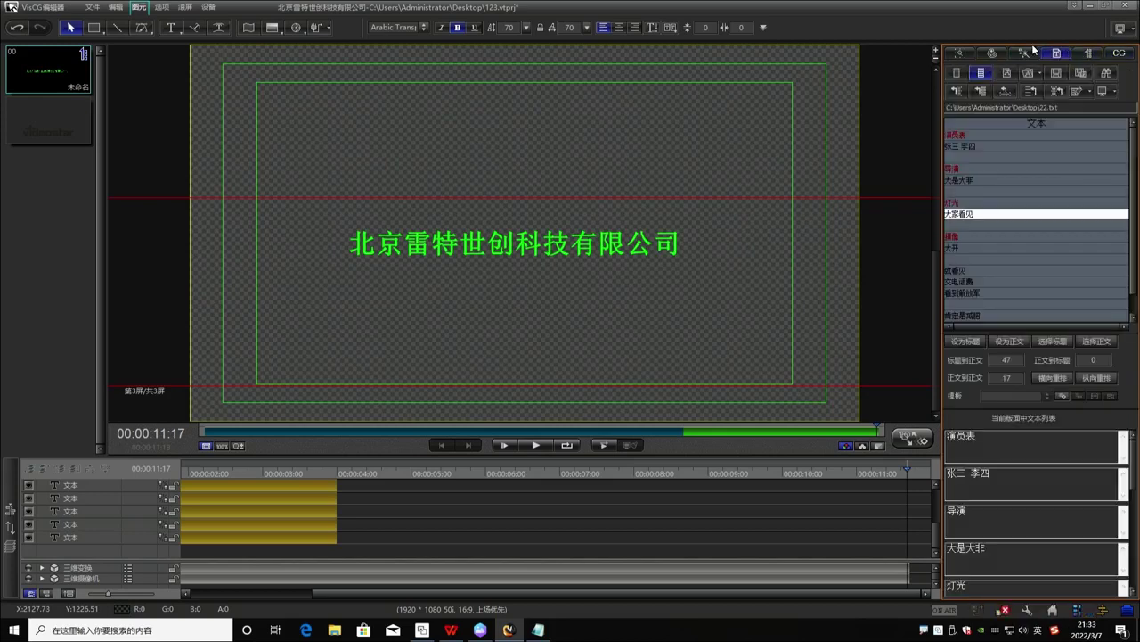
{"action": "left_click", "coordinate": [962, 53]}
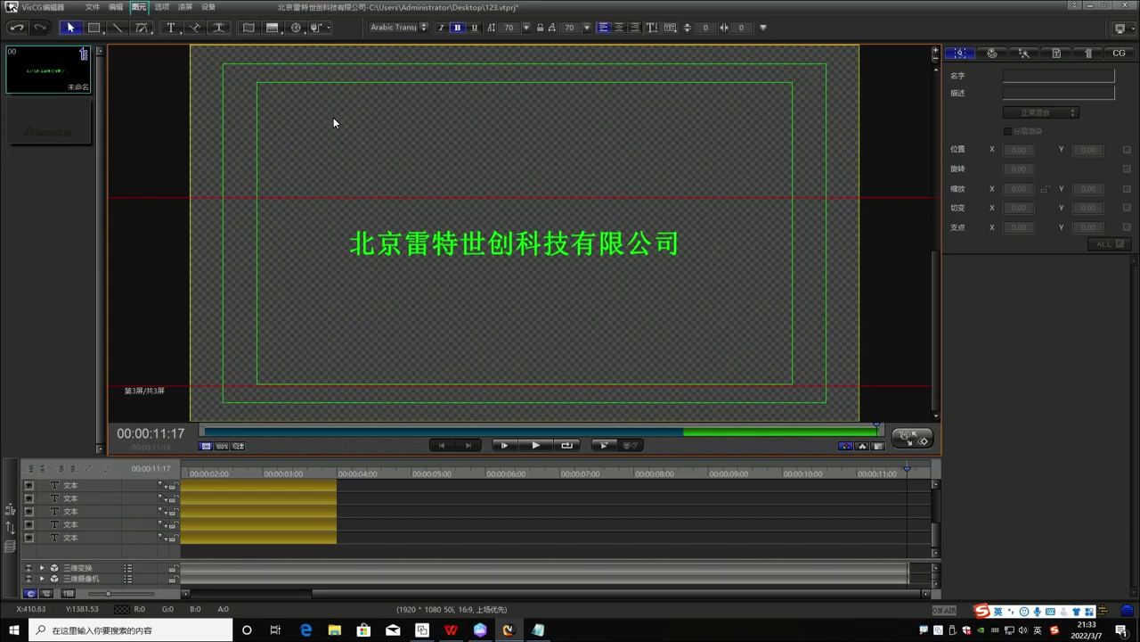
Open the VisCG user manual and browse its chapters, including 静态编辑, 实例教程 and the topics under 插件实例教程.
{"action": "key", "text": "F1"}
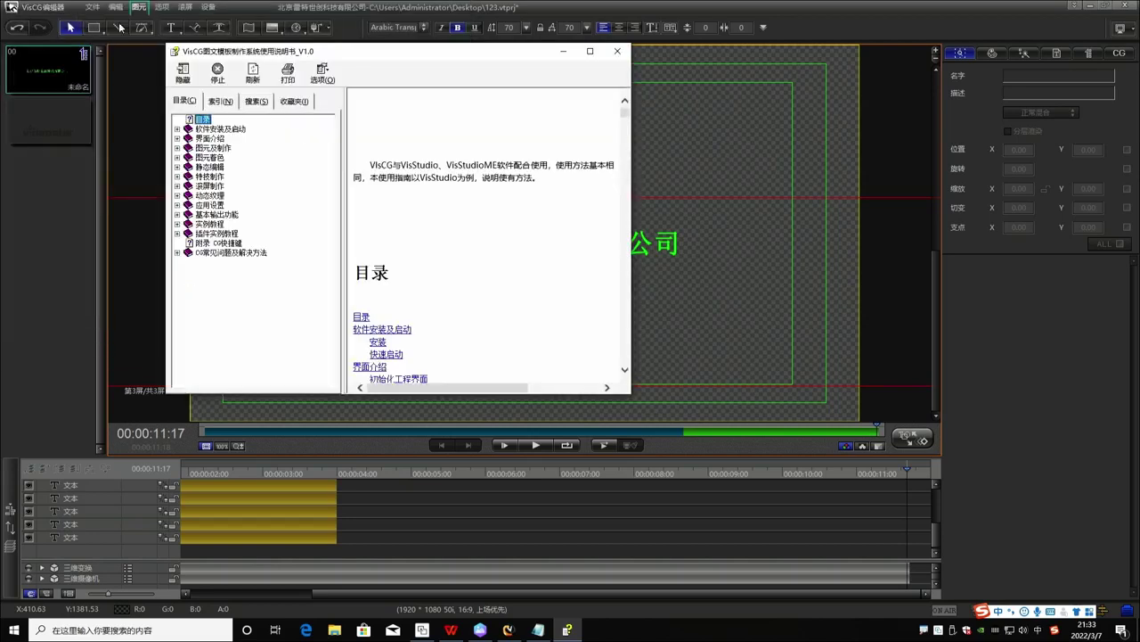
{"action": "left_click", "coordinate": [210, 177]}
{"action": "left_click", "coordinate": [210, 166]}
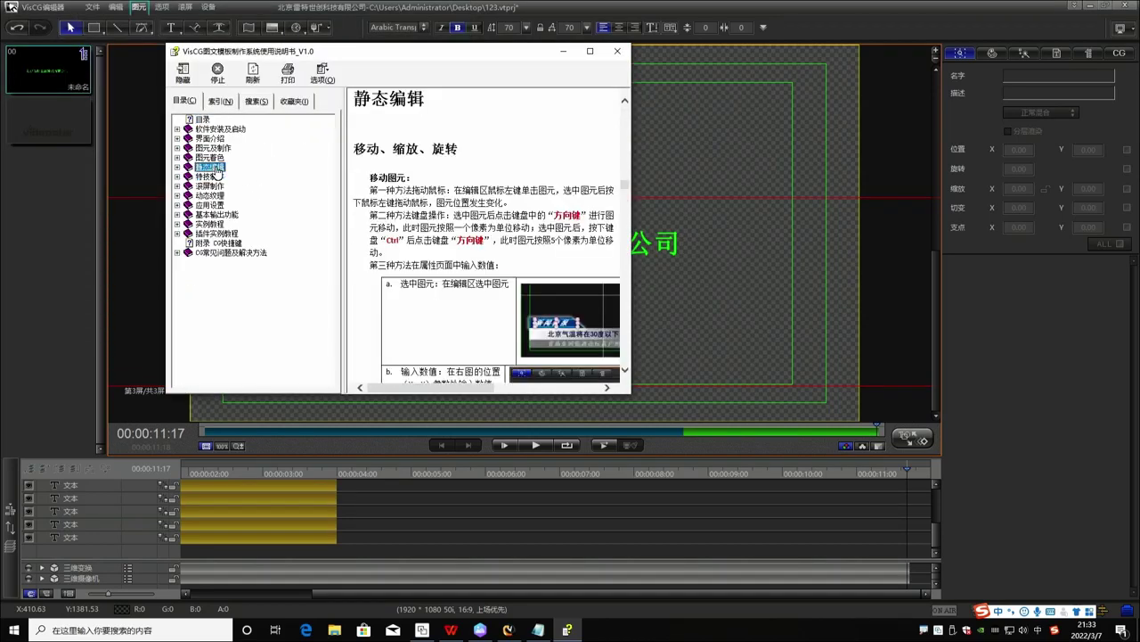
{"action": "left_click", "coordinate": [211, 157]}
{"action": "left_click", "coordinate": [214, 148]}
{"action": "left_click", "coordinate": [210, 223]}
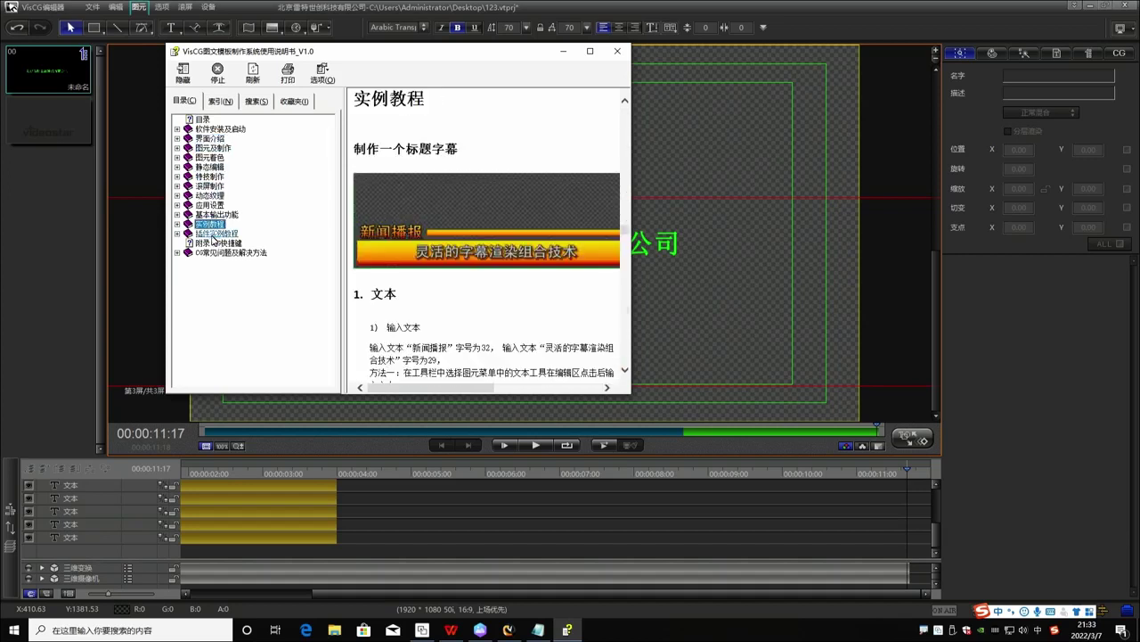
{"action": "left_click", "coordinate": [214, 234]}
{"action": "double_click", "coordinate": [214, 234]}
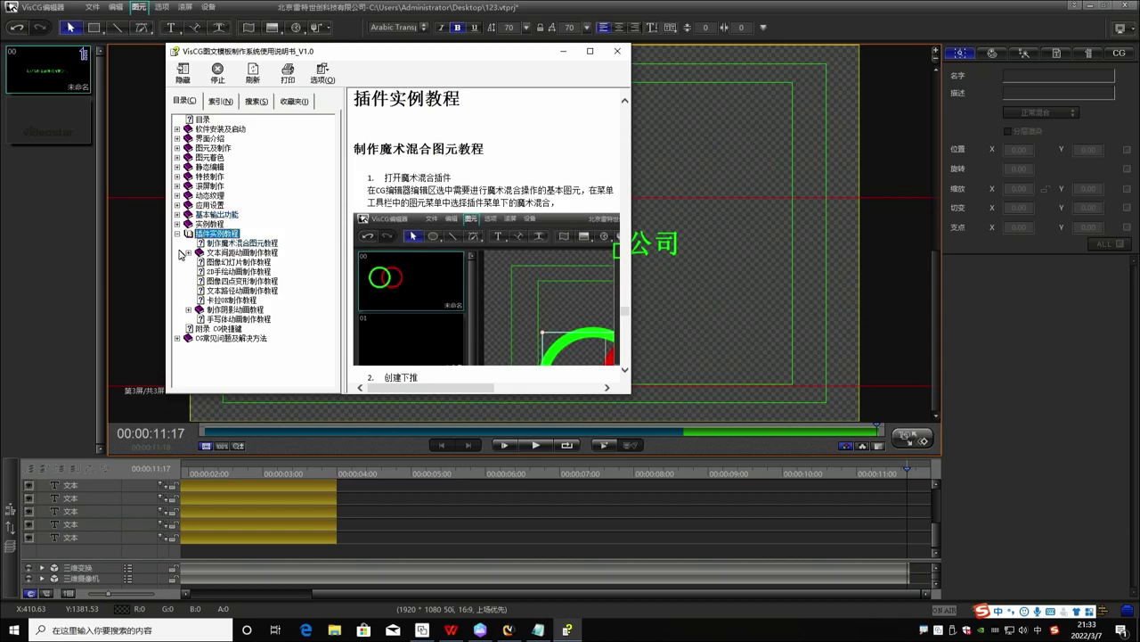
Close the user manual and exit the VisCG editor.
{"action": "left_click", "coordinate": [617, 50]}
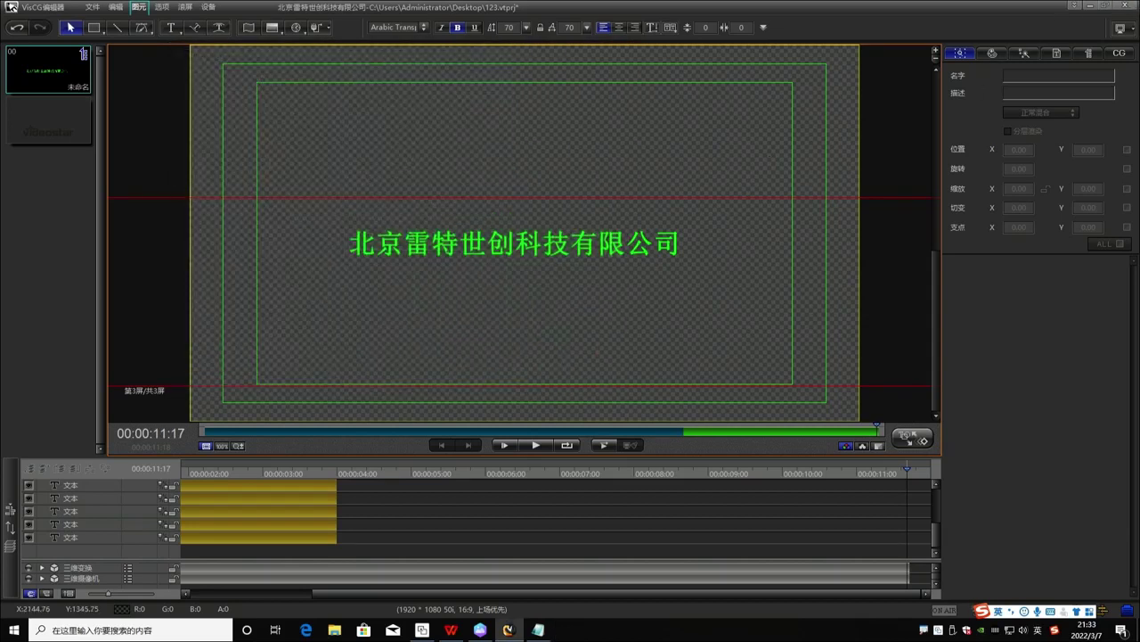
{"action": "left_click", "coordinate": [1128, 6]}
{"action": "left_click", "coordinate": [581, 341]}
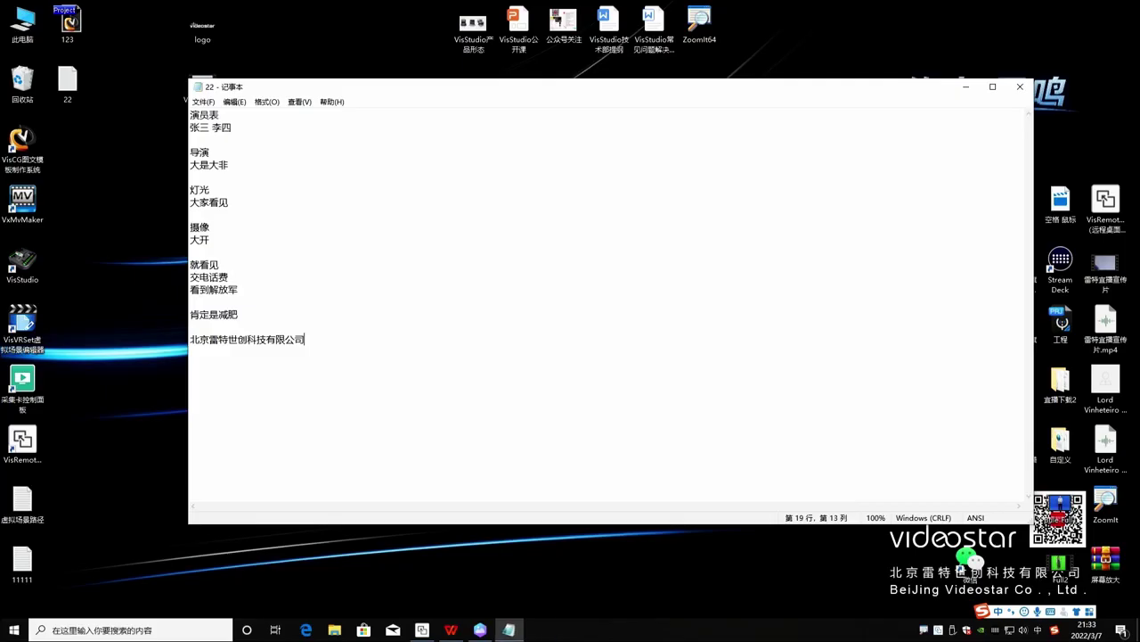
Switch to the VisStudio技术部提纲.docx outline in WPS and review the VisCG 字幕 and 序列转换 items, then minimize it.
{"action": "left_click", "coordinate": [451, 630]}
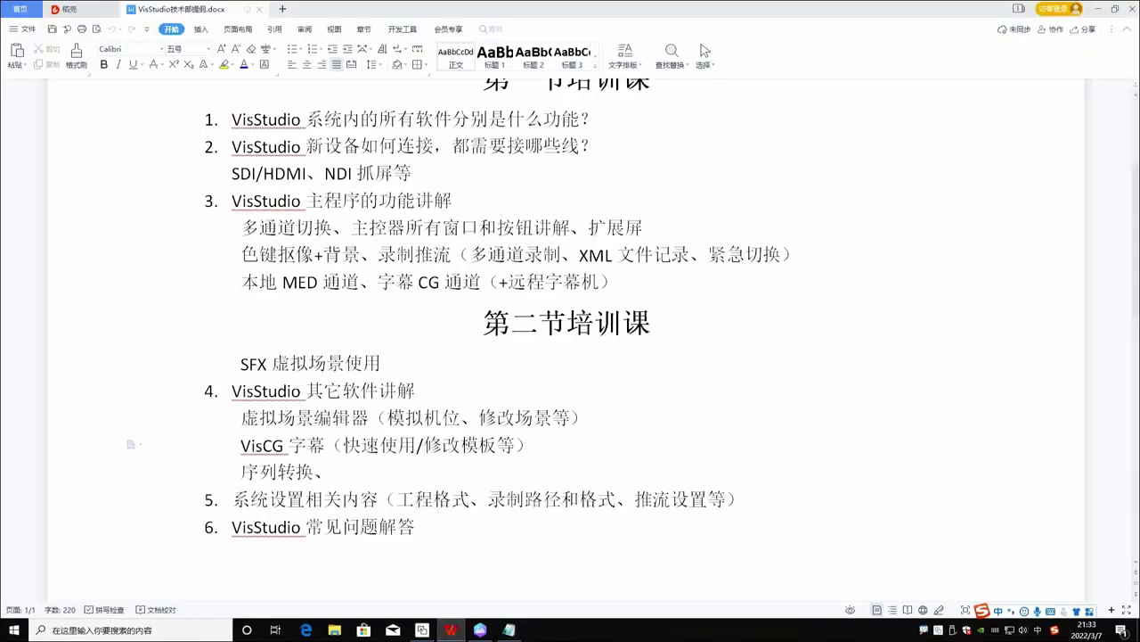
{"action": "left_click_drag", "start_coordinate": [273, 445], "coordinate": [533, 446]}
{"action": "left_click", "coordinate": [424, 455]}
{"action": "left_click", "coordinate": [241, 473]}
{"action": "left_click_drag", "start_coordinate": [240, 472], "coordinate": [324, 472]}
{"action": "left_click", "coordinate": [343, 499]}
{"action": "left_click", "coordinate": [1102, 9]}
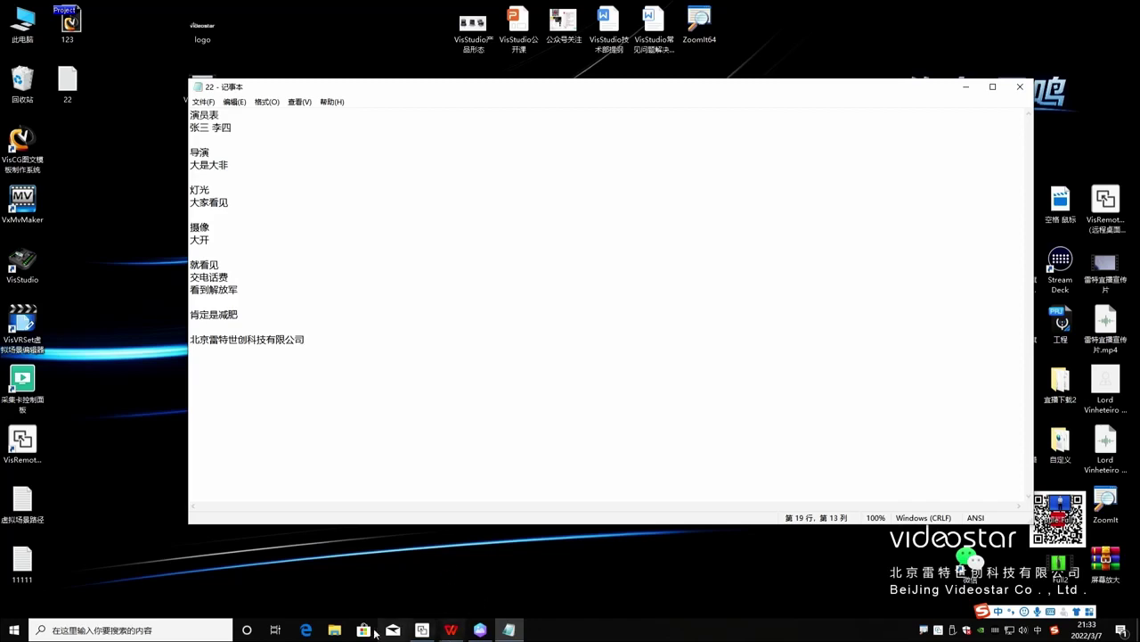
Launch VisStudio from the desktop and minimize its main window.
{"action": "left_click", "coordinate": [36, 256]}
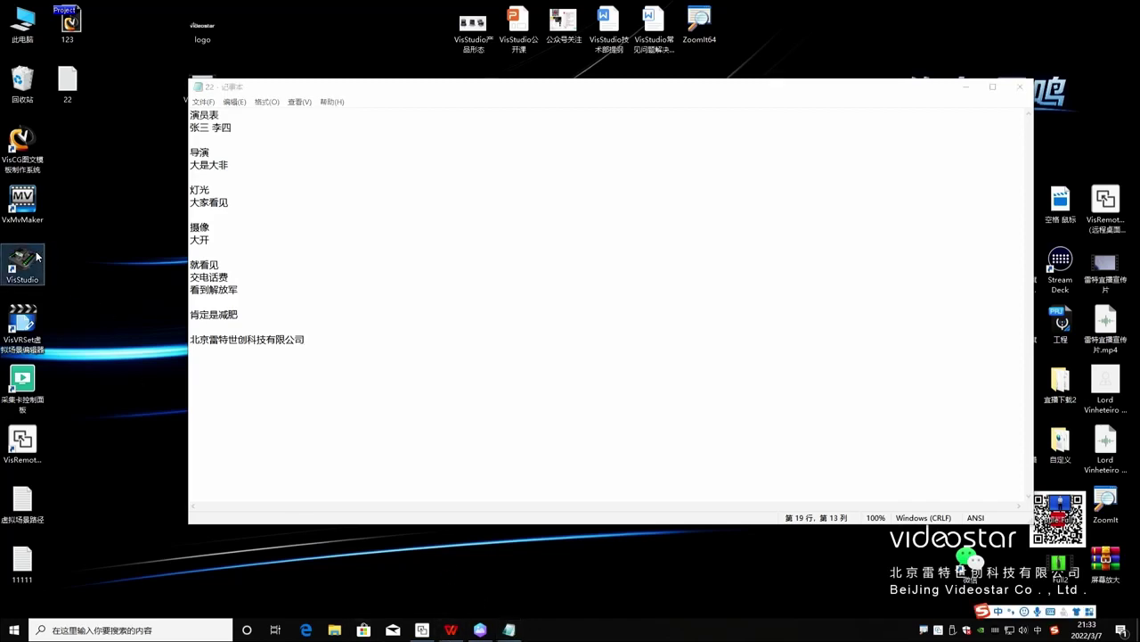
{"action": "double_click", "coordinate": [35, 256]}
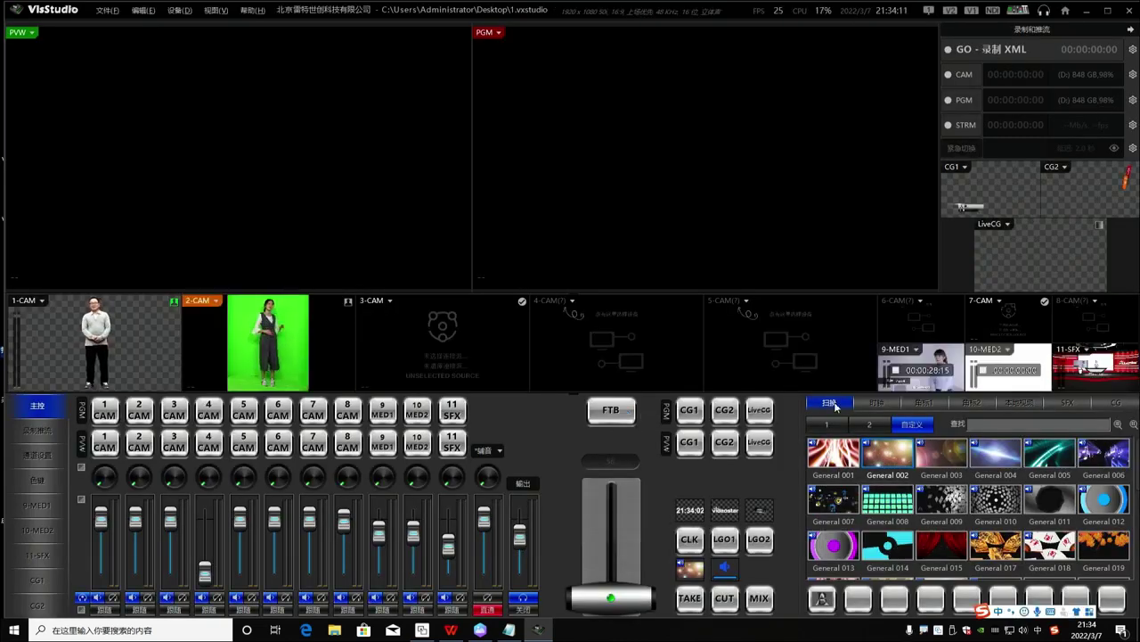
{"action": "left_click", "coordinate": [1088, 12]}
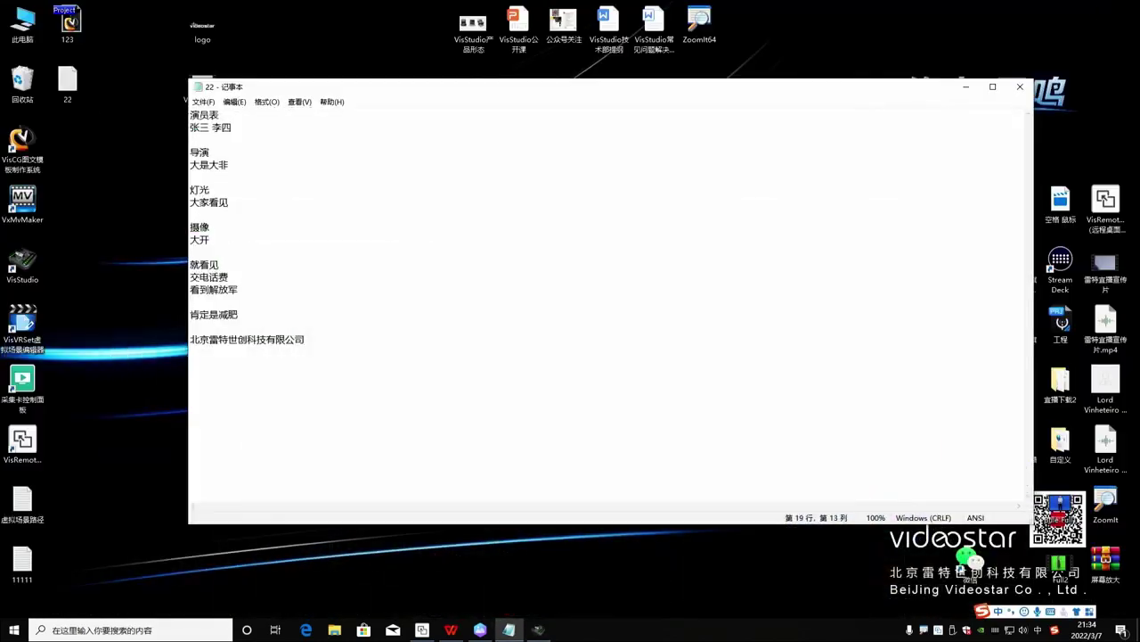
Close the text file 22 and look through the numbered TGA frames in the desktop folder 动画序列.
{"action": "left_click", "coordinate": [1020, 86]}
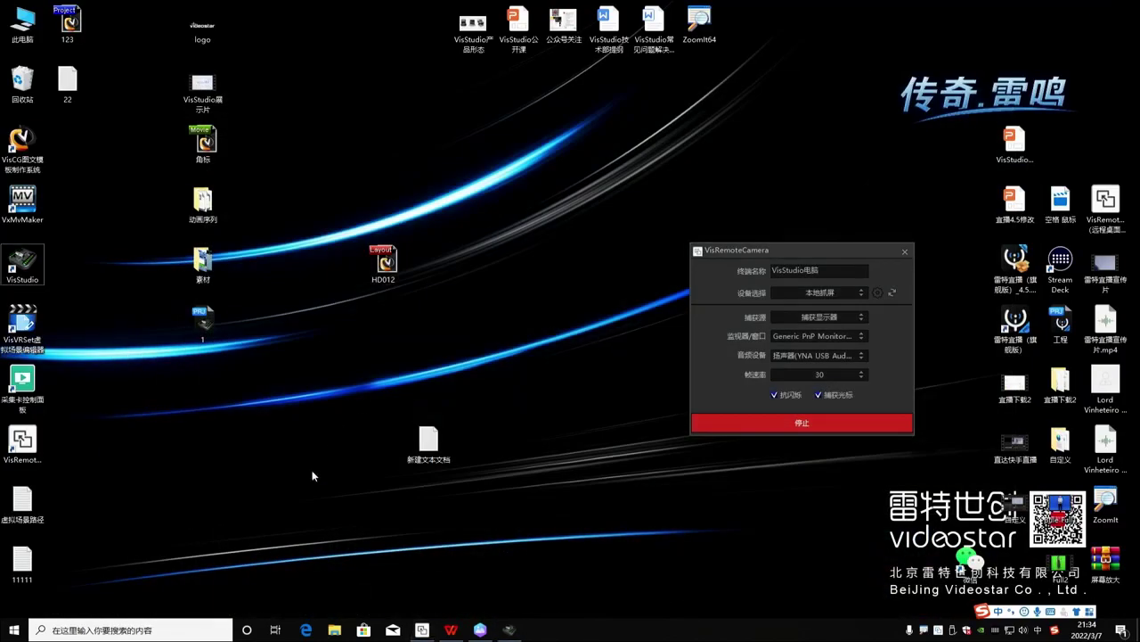
{"action": "double_click", "coordinate": [196, 205]}
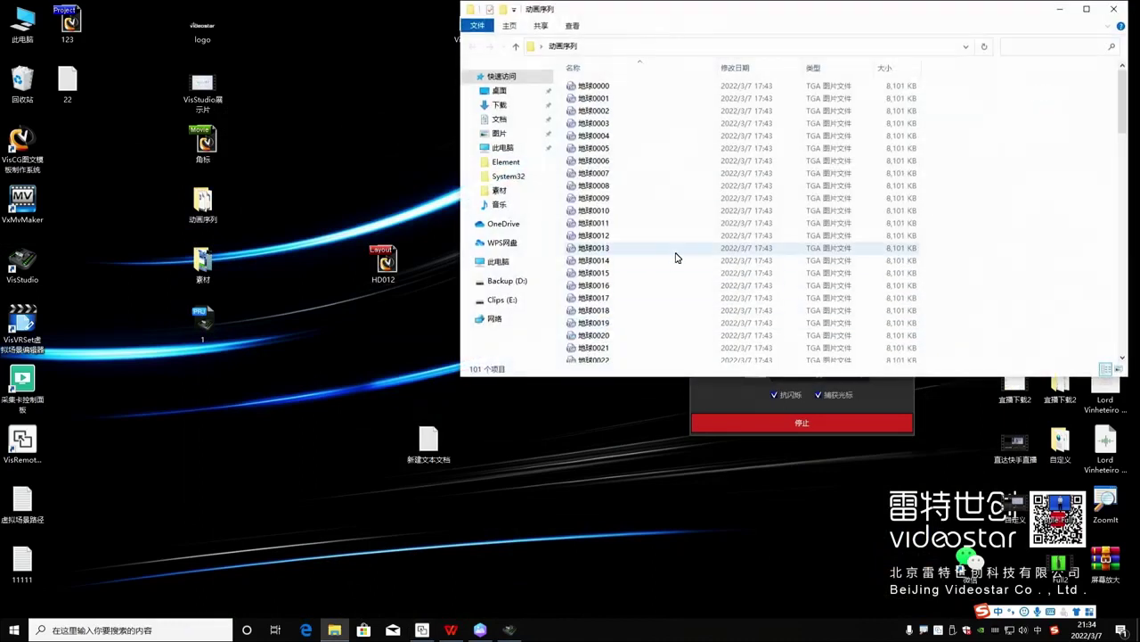
{"action": "left_click", "coordinate": [673, 251]}
{"action": "scroll", "coordinate": [646, 185], "scroll_direction": "down", "scroll_amount": 20}
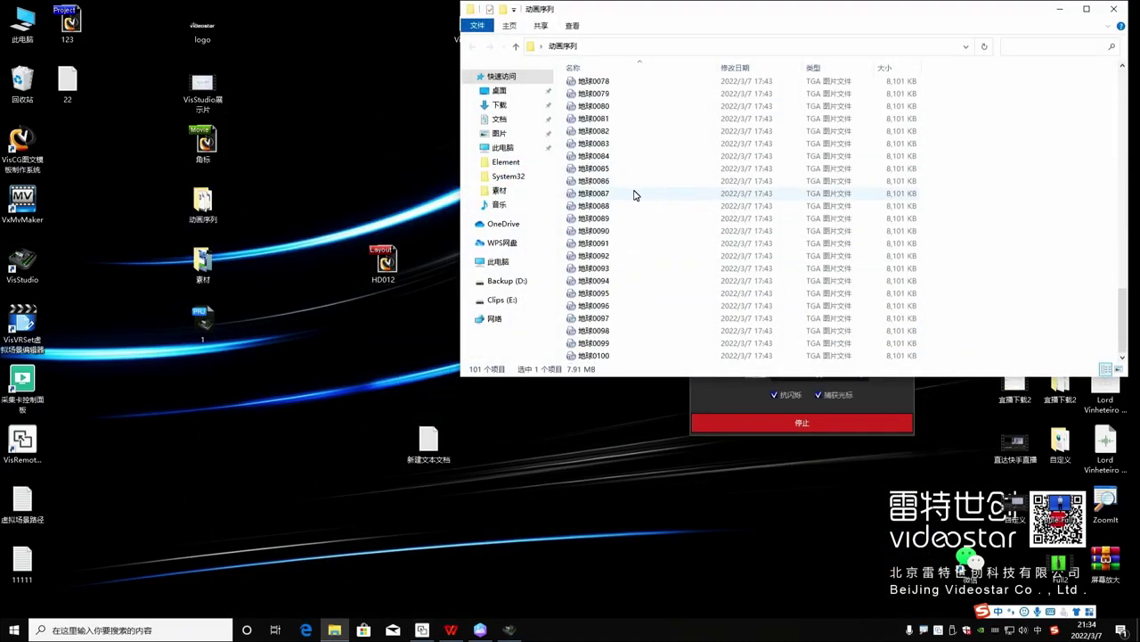
{"action": "scroll", "coordinate": [661, 206], "scroll_direction": "up", "scroll_amount": 1}
{"action": "left_click", "coordinate": [761, 170]}
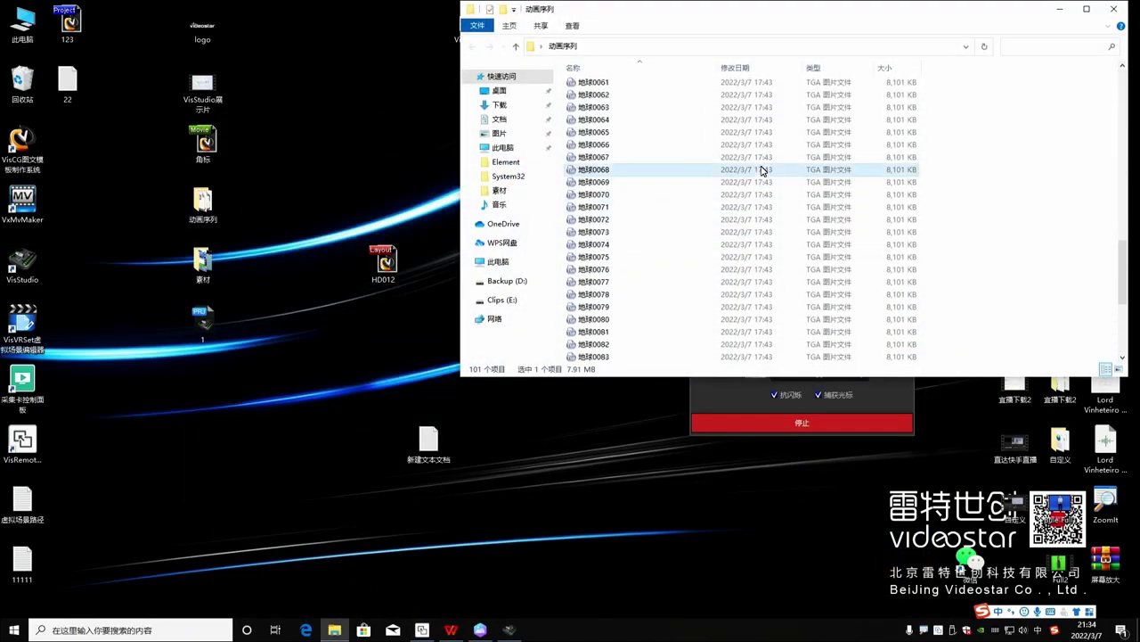
{"action": "left_click", "coordinate": [701, 185]}
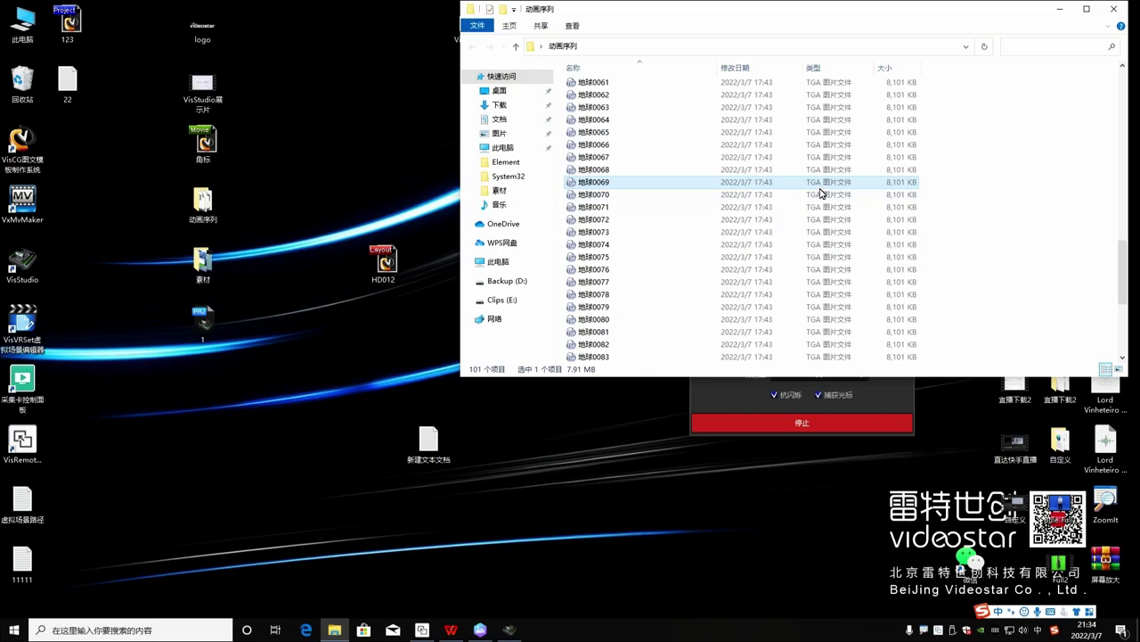
{"action": "left_click", "coordinate": [1026, 192]}
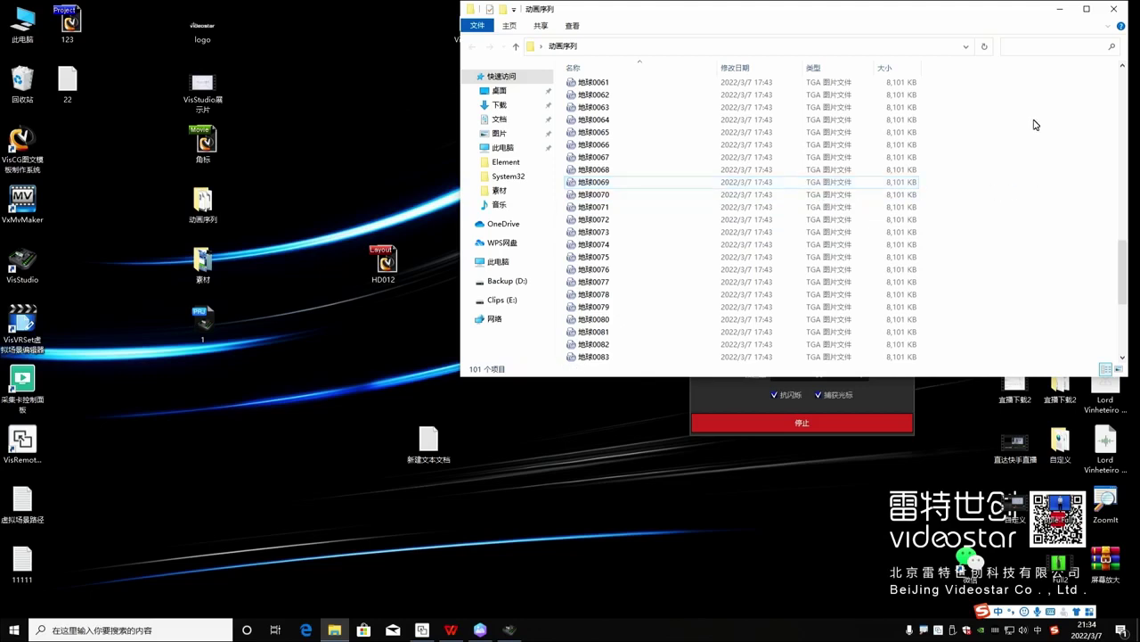
{"action": "left_click_drag", "start_coordinate": [1012, 98], "coordinate": [1028, 244]}
{"action": "scroll", "coordinate": [1086, 226], "scroll_direction": "down", "scroll_amount": 6}
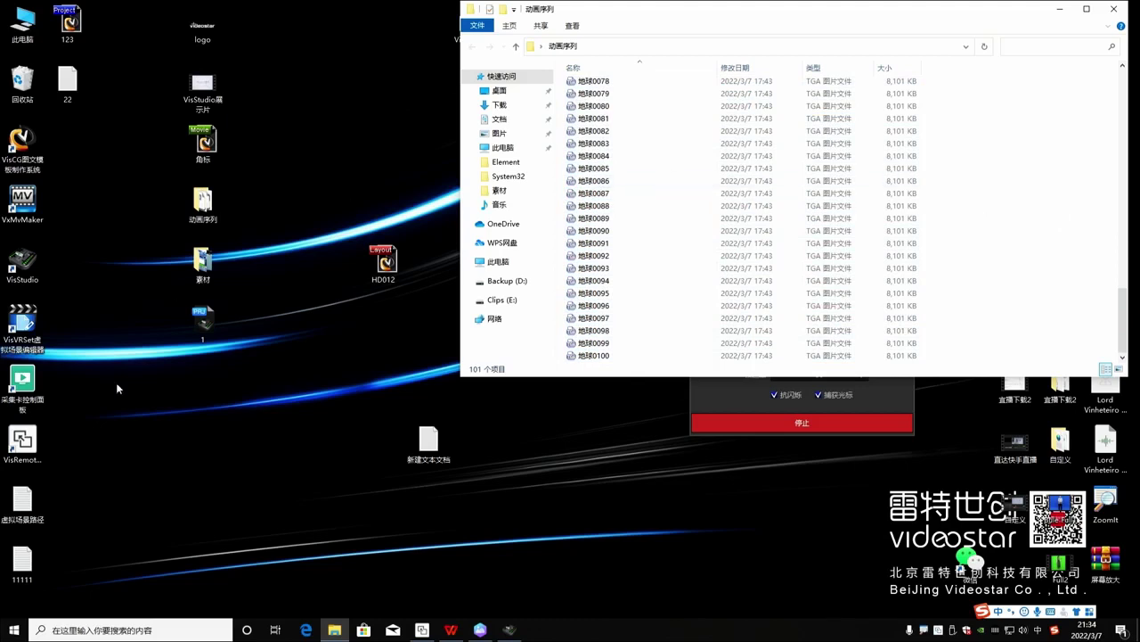
Launch VxMvMaker from the desktop and reposition its window.
{"action": "left_click", "coordinate": [54, 395]}
{"action": "left_click", "coordinate": [25, 207]}
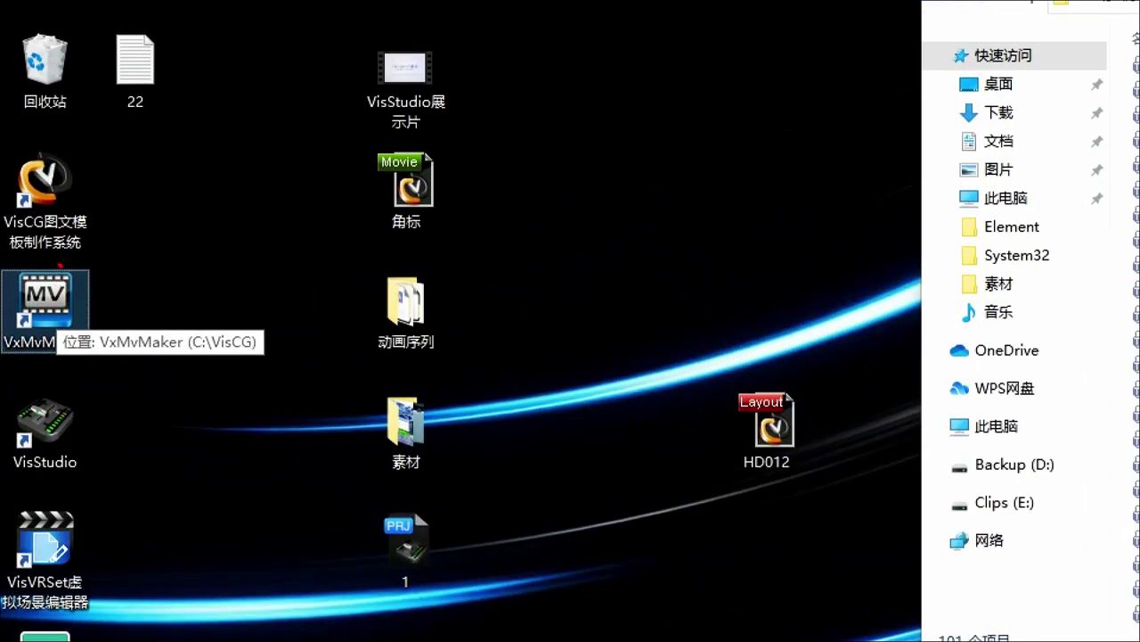
{"action": "mouse_move", "coordinate": [59, 264]}
{"action": "left_mouse_down"}
{"action": "mouse_move", "coordinate": [98, 361]}
{"action": "mouse_move", "coordinate": [44, 257]}
{"action": "left_mouse_up"}
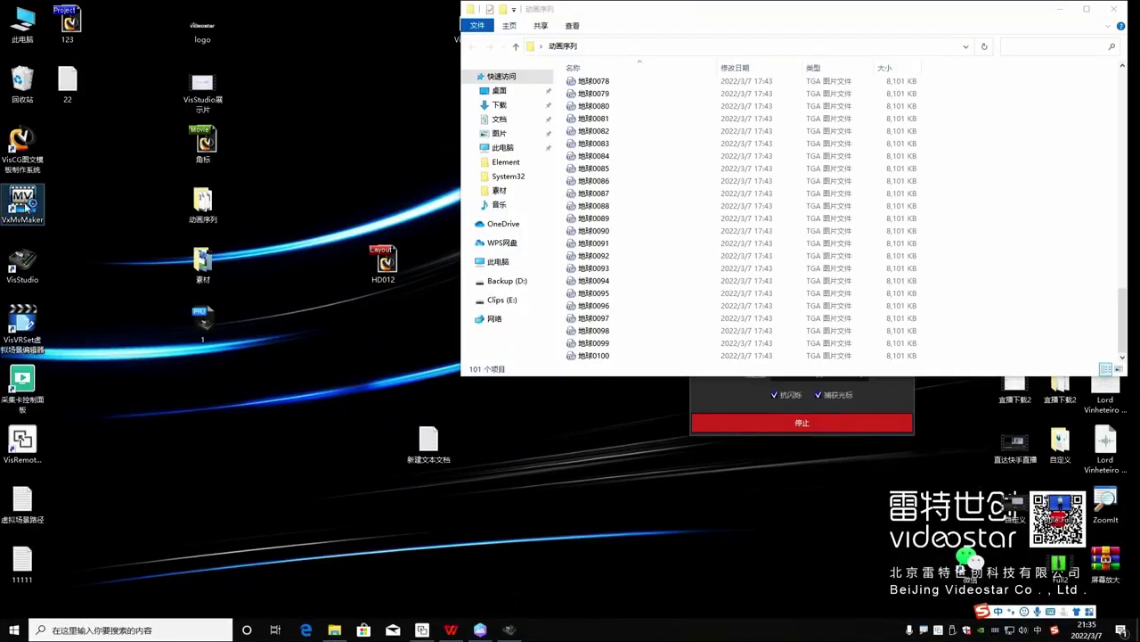
{"action": "double_click", "coordinate": [24, 202]}
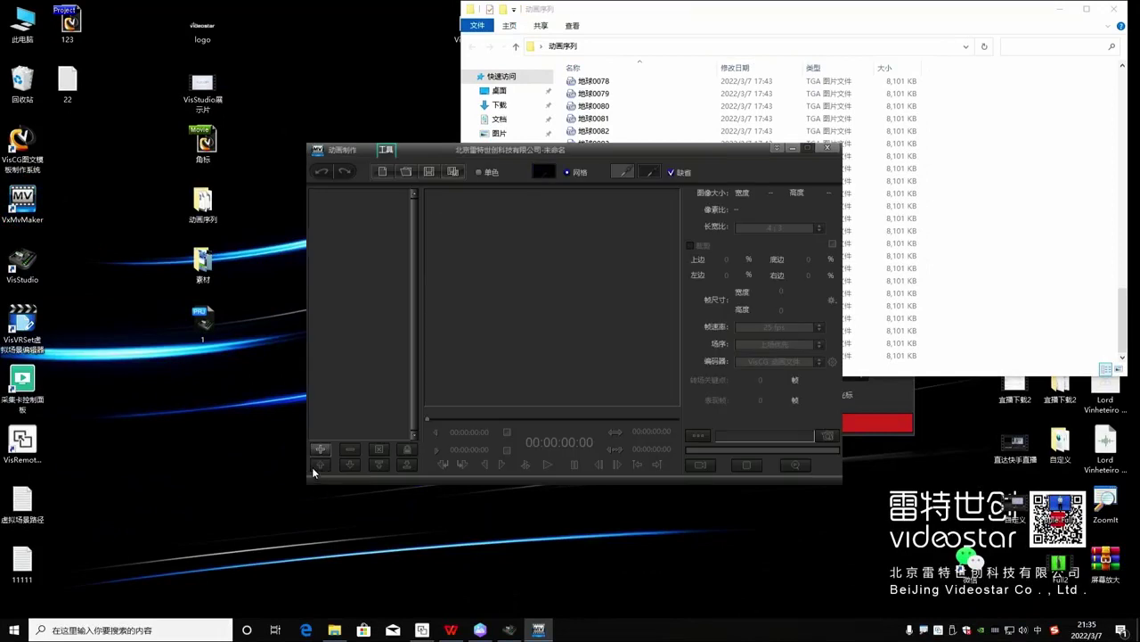
{"action": "left_click_drag", "start_coordinate": [473, 155], "coordinate": [426, 138]}
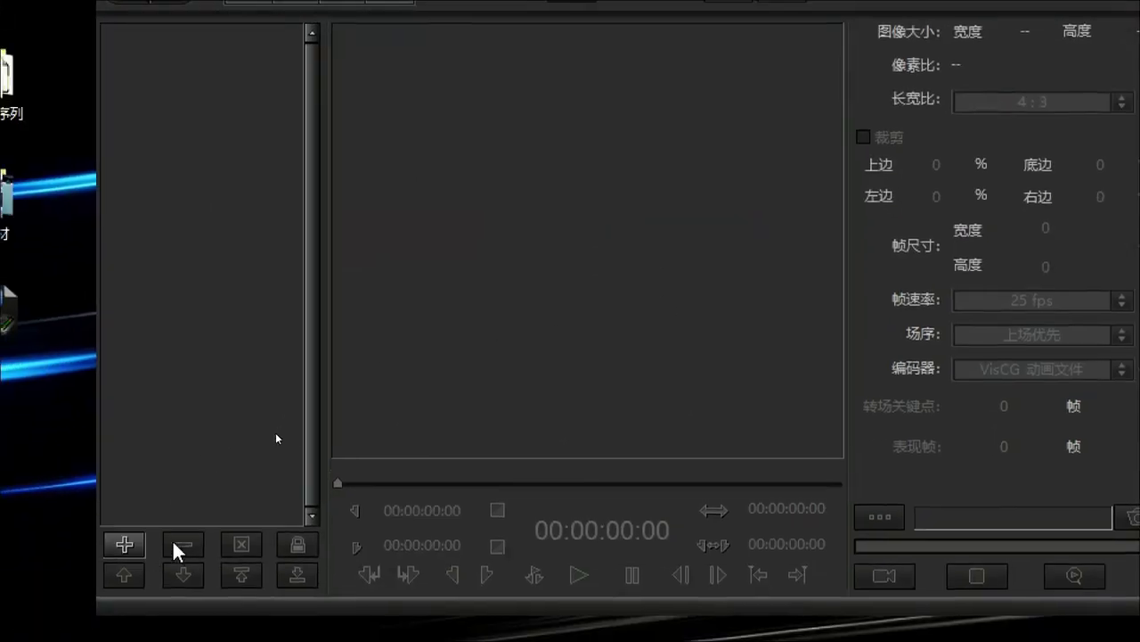
Add all the 地球 TGA frames from the 动画序列 folder to the frame list.
{"action": "left_click", "coordinate": [163, 543]}
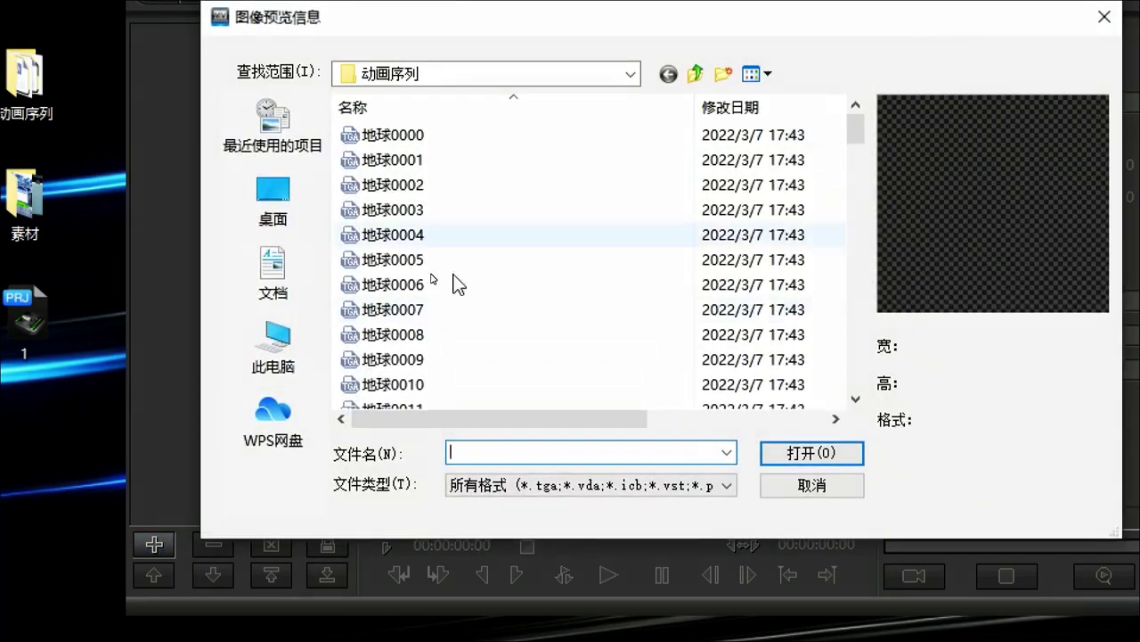
{"action": "left_click", "coordinate": [466, 210]}
{"action": "scroll", "coordinate": [465, 216], "scroll_direction": "down", "scroll_amount": 4}
{"action": "left_click", "coordinate": [630, 74]}
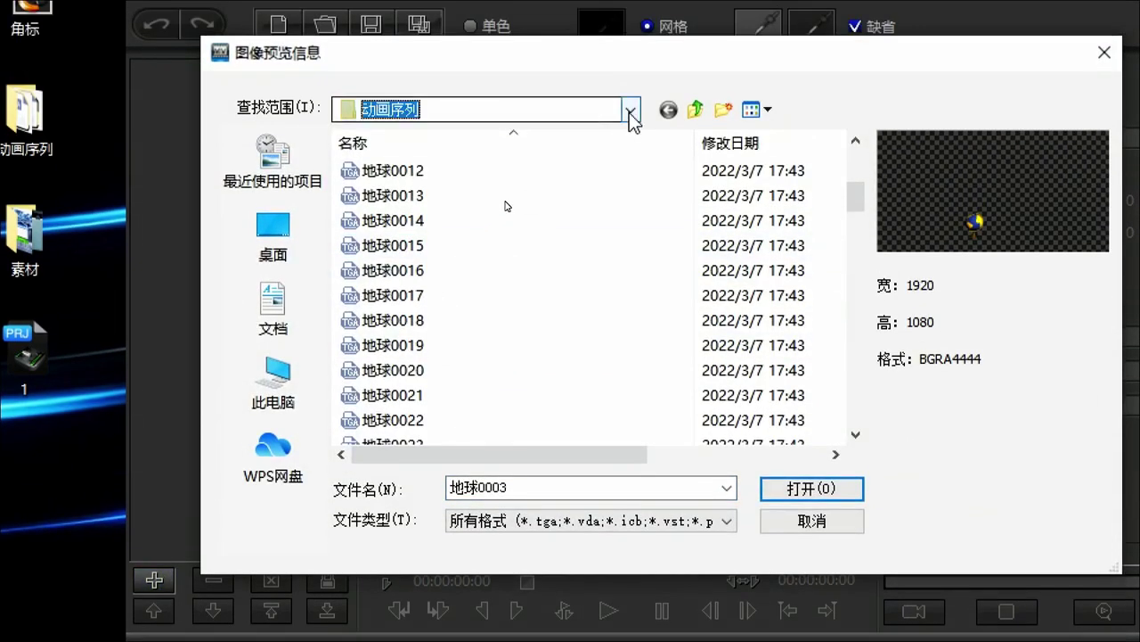
{"action": "left_click", "coordinate": [424, 380]}
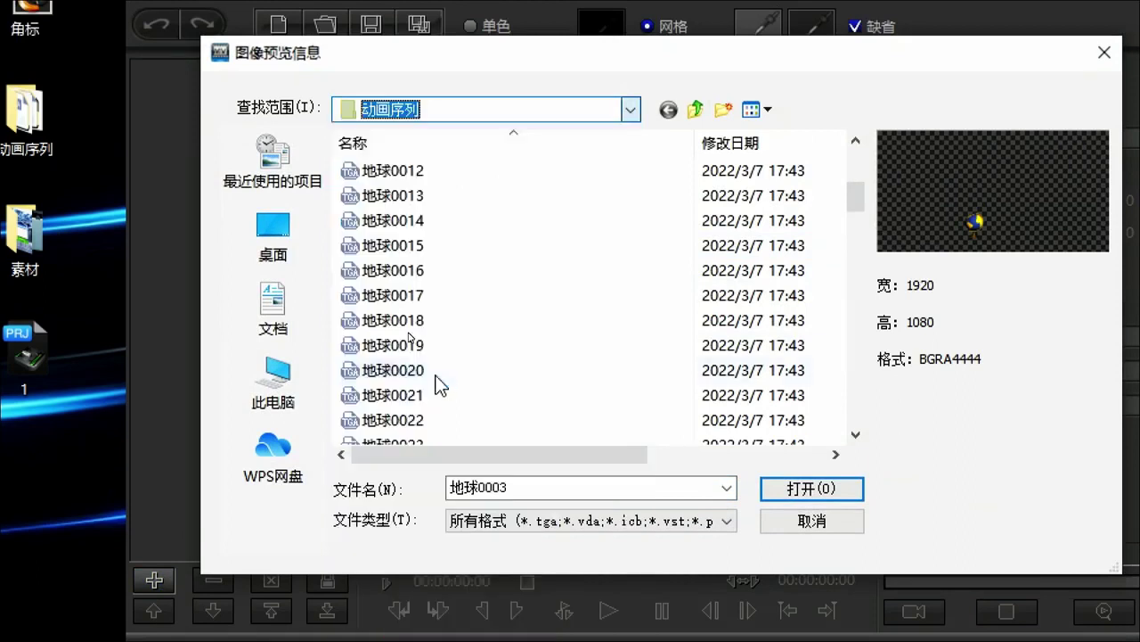
{"action": "left_click", "coordinate": [454, 274]}
{"action": "key", "text": "ctrl+a"}
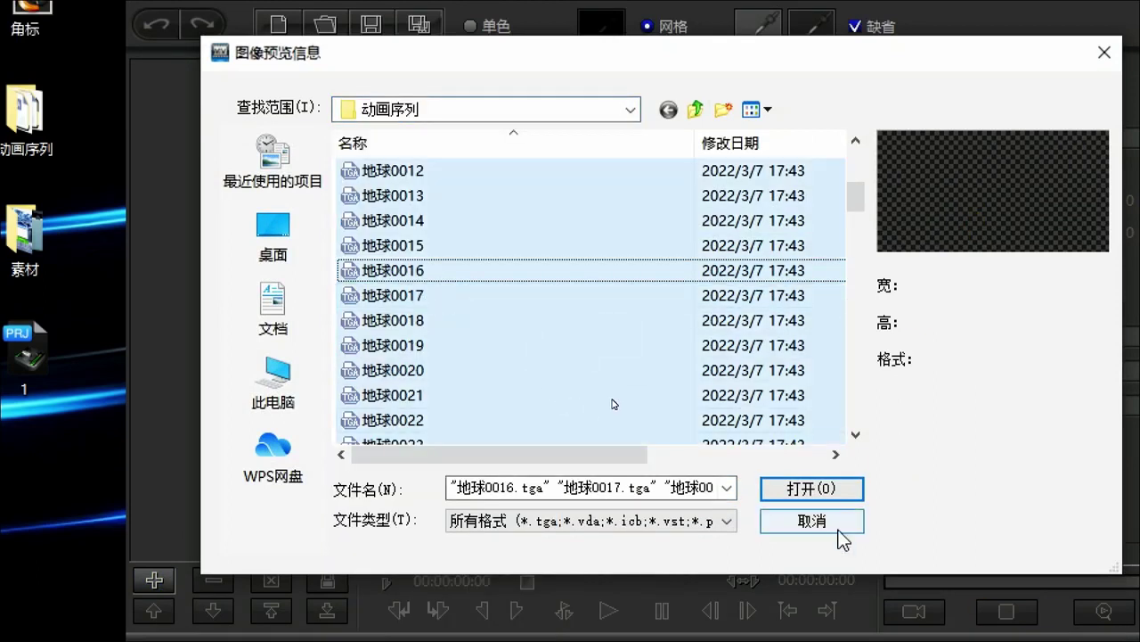
{"action": "left_click", "coordinate": [845, 492]}
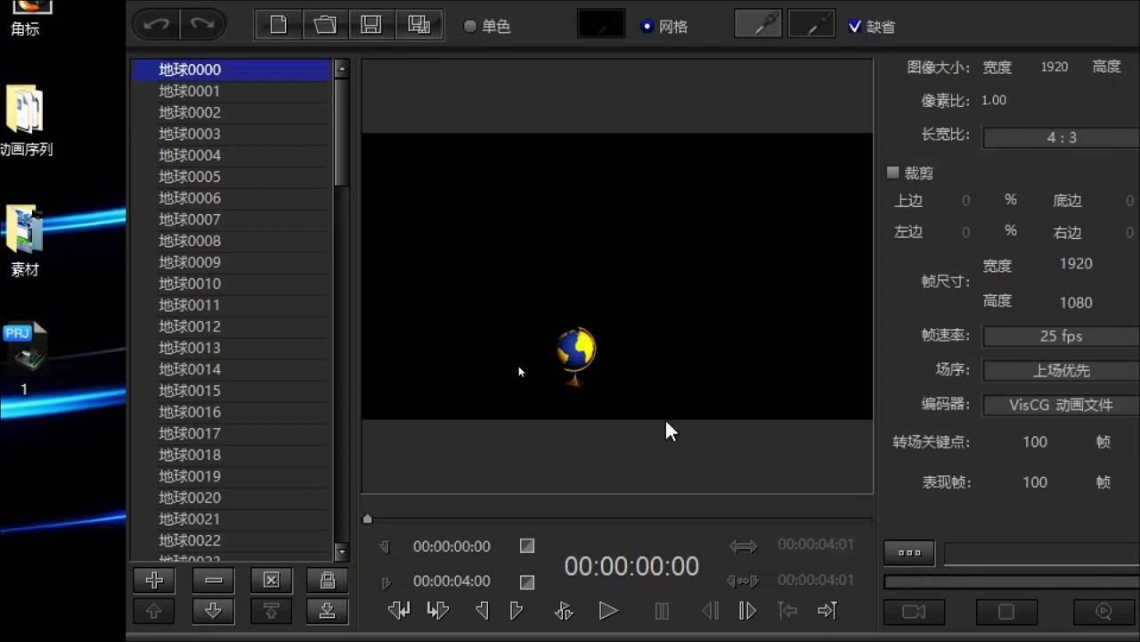
Look through the imported frames, then play the sequence from 地球0000 and pause the preview.
{"action": "left_click", "coordinate": [227, 91]}
{"action": "scroll", "coordinate": [229, 107], "scroll_direction": "down", "scroll_amount": 15}
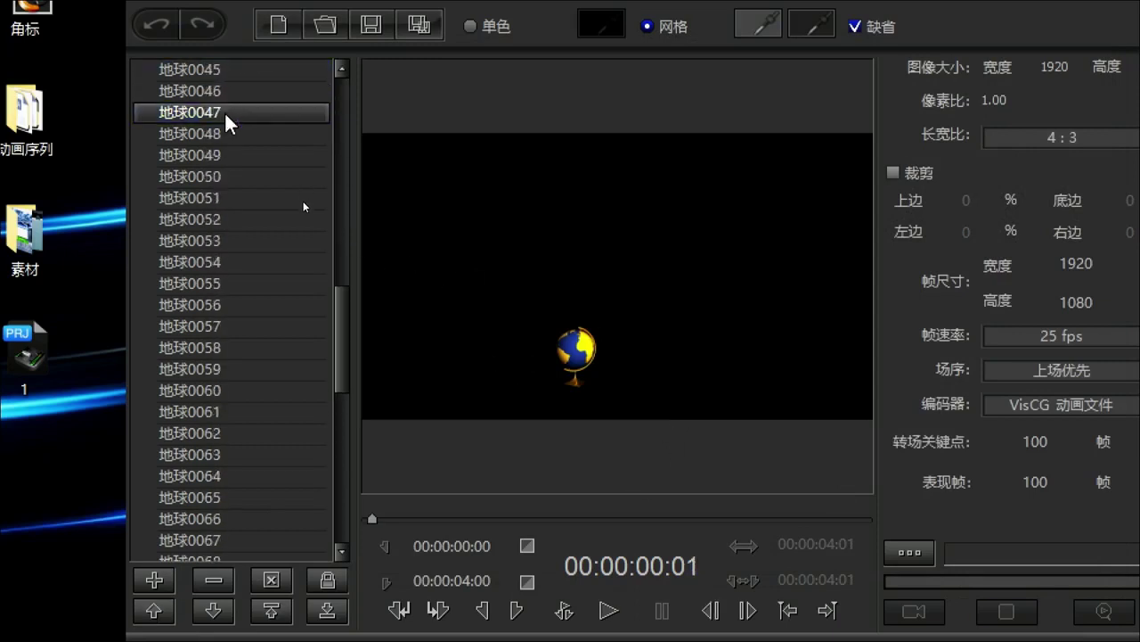
{"action": "scroll", "coordinate": [232, 151], "scroll_direction": "up", "scroll_amount": 15}
{"action": "left_click", "coordinate": [299, 69]}
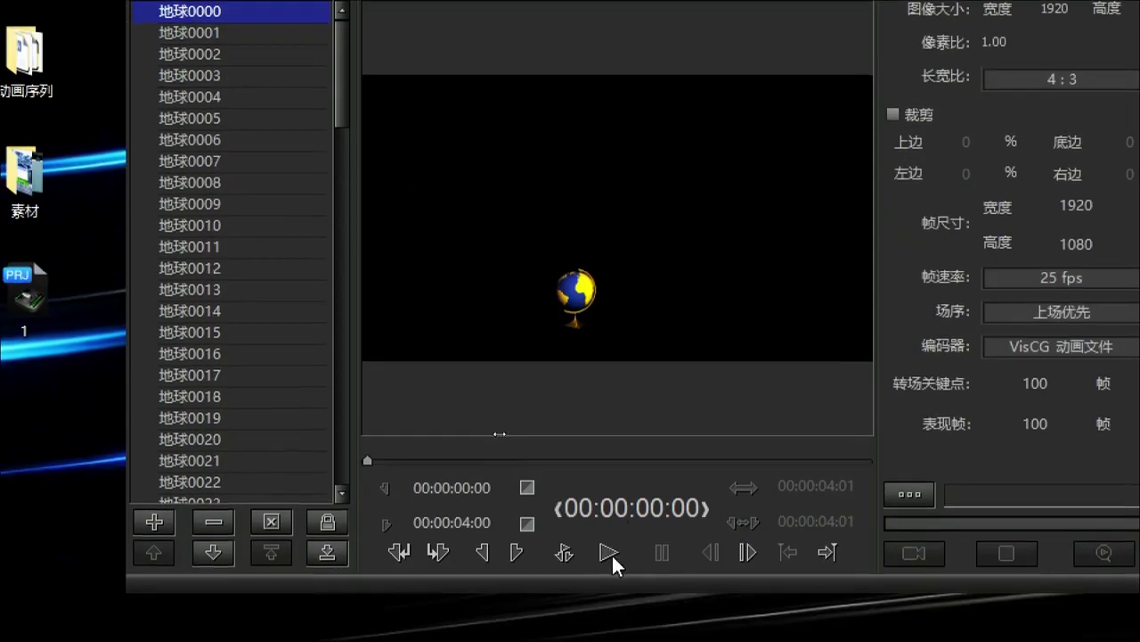
{"action": "left_click", "coordinate": [610, 554]}
{"action": "left_click", "coordinate": [612, 555]}
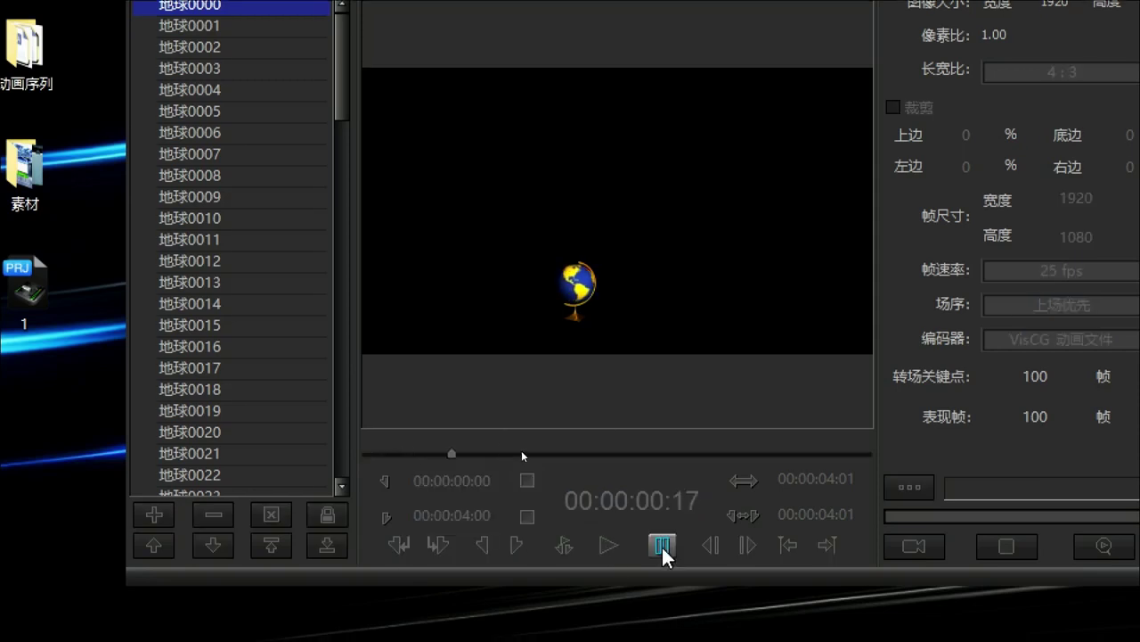
{"action": "left_click", "coordinate": [664, 546]}
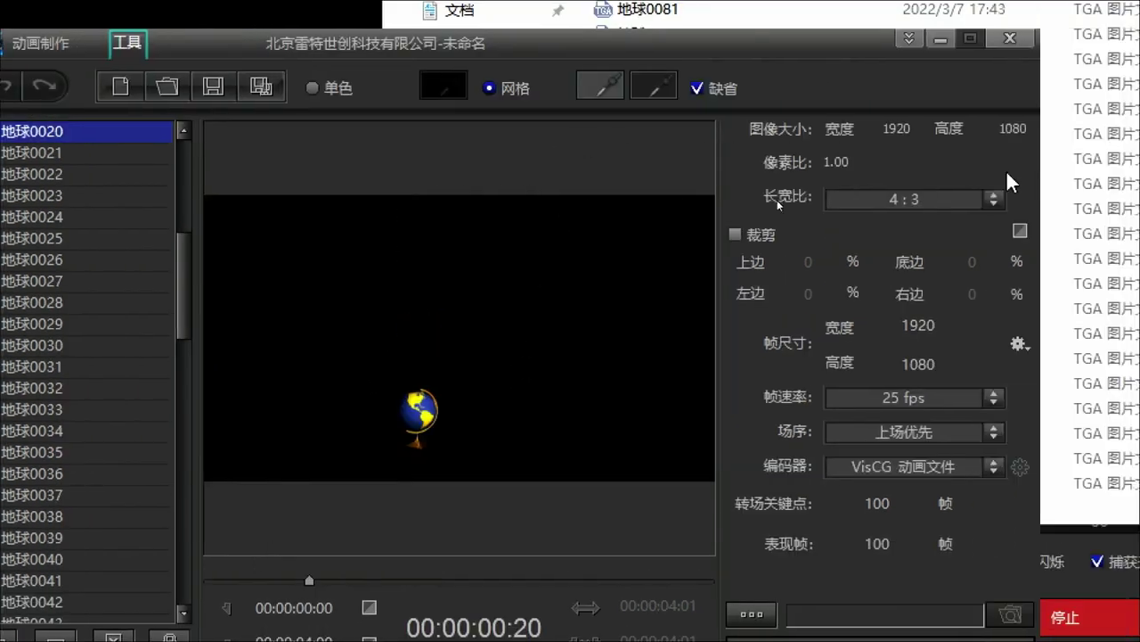
Set the aspect ratio to 原图宽高比, then enable cropping and fit the crop frame around the globe at about 292 × 382.
{"action": "left_click", "coordinate": [882, 200]}
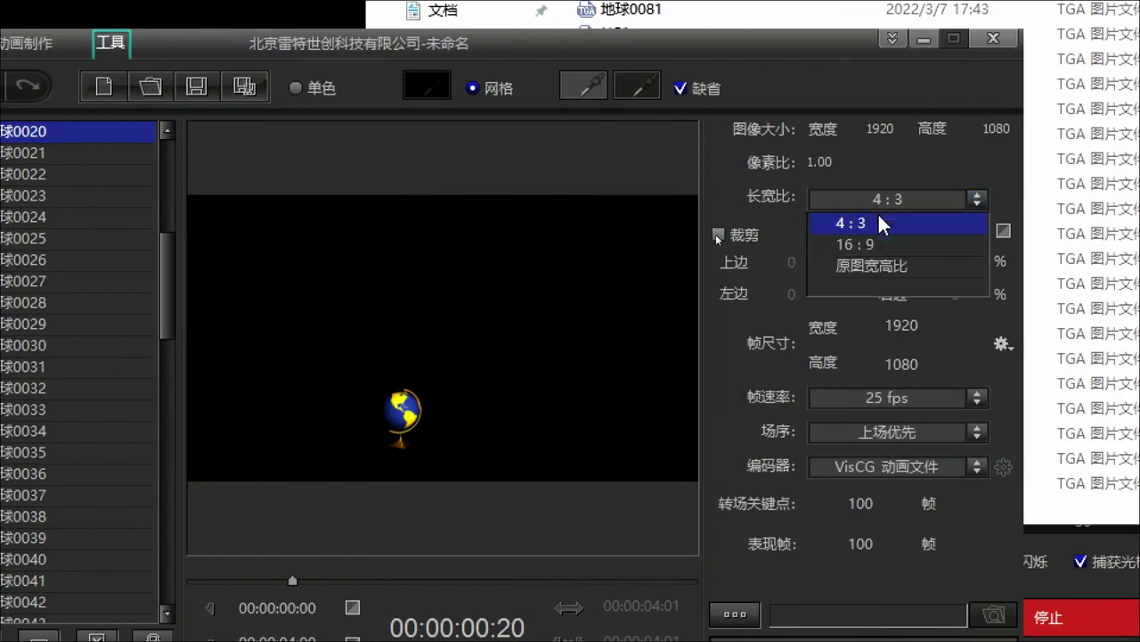
{"action": "left_click", "coordinate": [877, 267]}
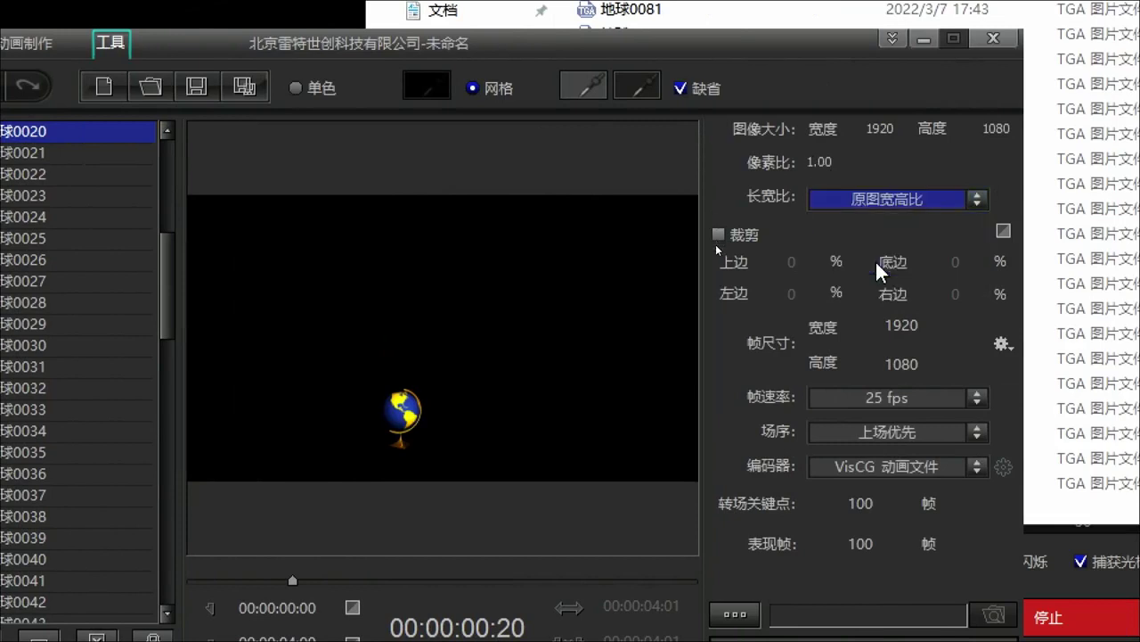
{"action": "left_click", "coordinate": [742, 237]}
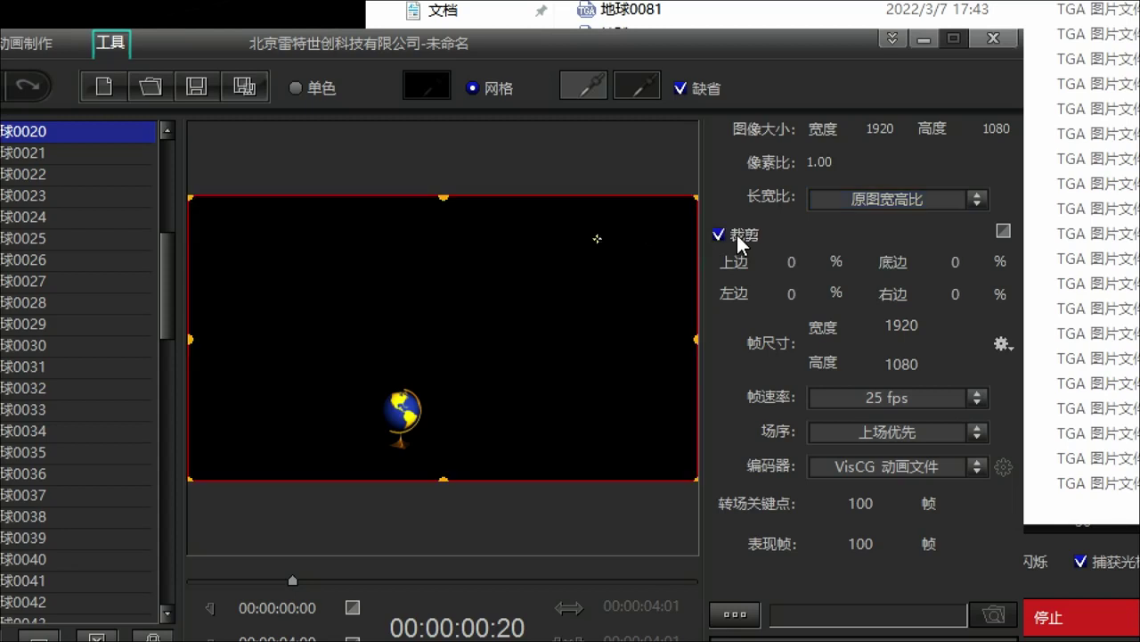
{"action": "left_click_drag", "start_coordinate": [188, 196], "coordinate": [368, 364]}
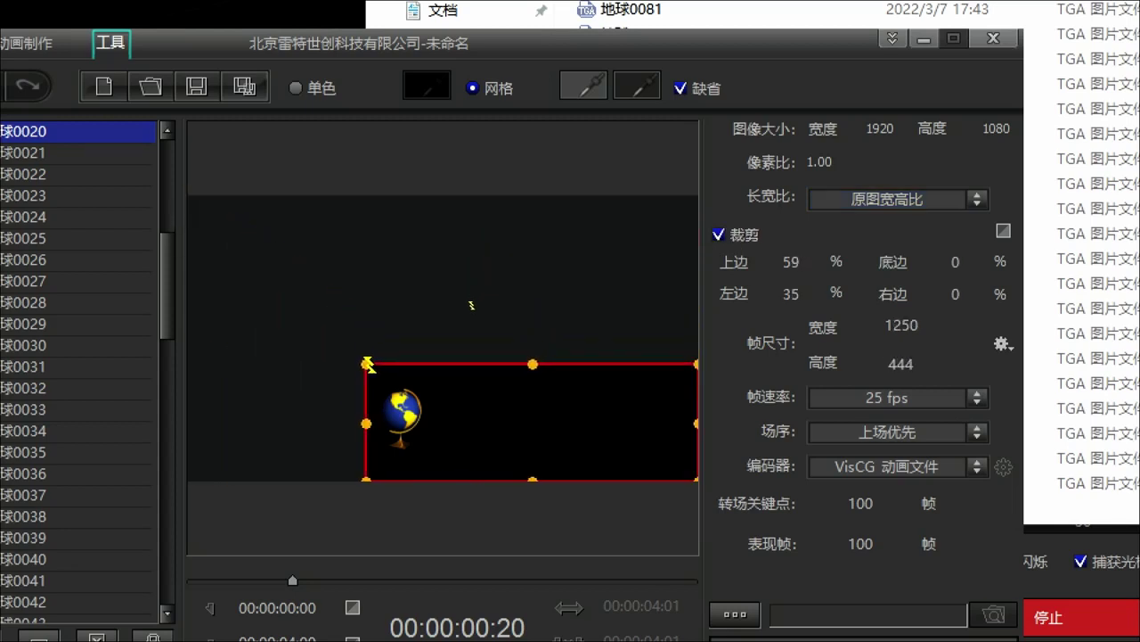
{"action": "left_click_drag", "start_coordinate": [696, 477], "coordinate": [438, 466]}
{"action": "mouse_move", "coordinate": [400, 412]}
{"action": "left_mouse_down"}
{"action": "mouse_move", "coordinate": [414, 405]}
{"action": "mouse_move", "coordinate": [389, 411]}
{"action": "left_mouse_up"}
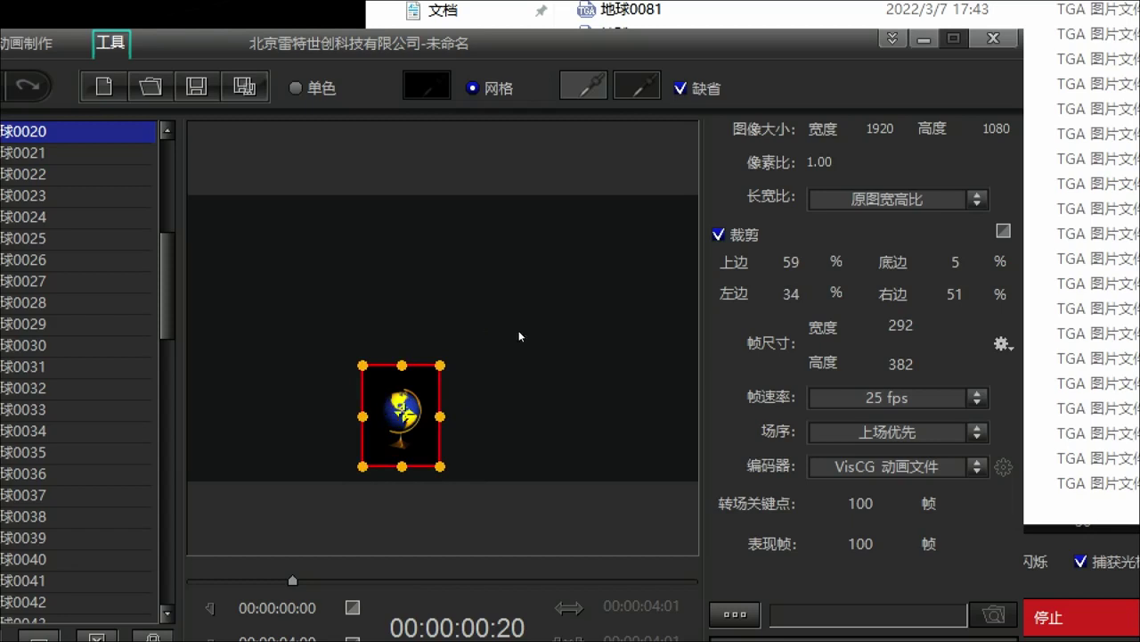
Select VisCG 动画文件 as the encoder for the sequence.
{"action": "left_click", "coordinate": [887, 467]}
{"action": "left_click", "coordinate": [889, 470]}
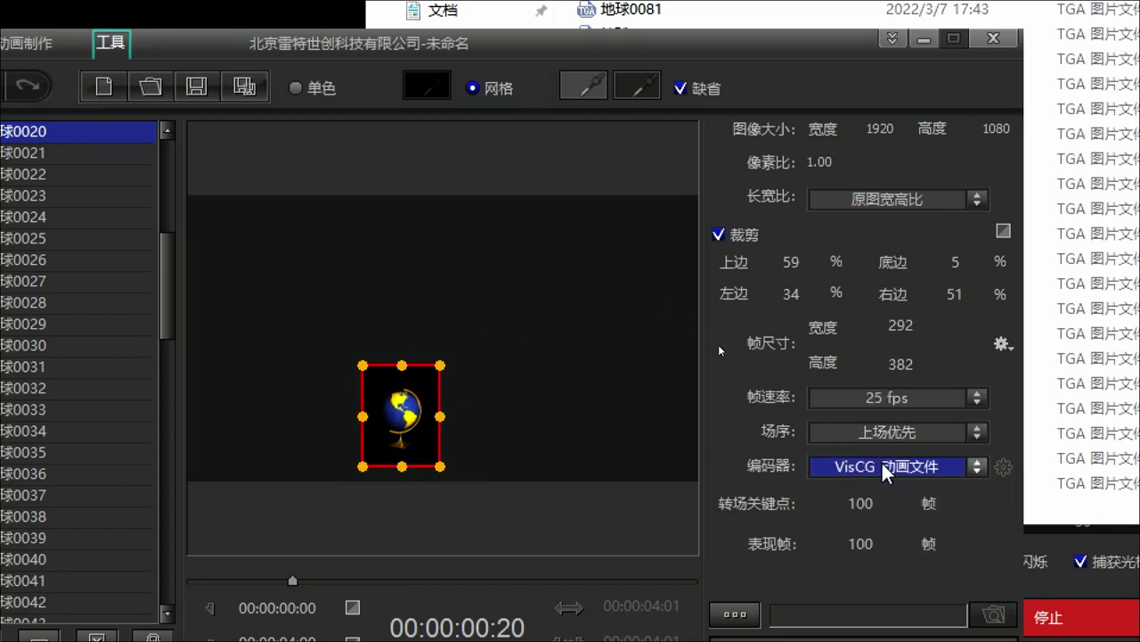
{"action": "left_click", "coordinate": [888, 464]}
{"action": "left_click", "coordinate": [890, 466]}
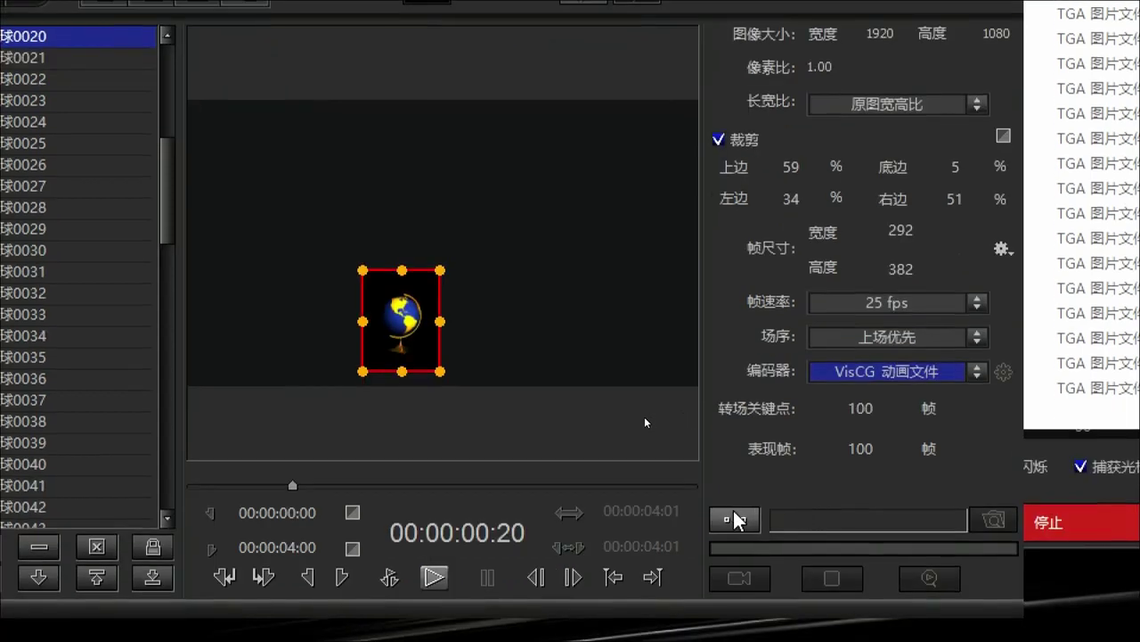
Set the output file to 动画角标 on the desktop and render the cropped sequence to it.
{"action": "left_click", "coordinate": [736, 520]}
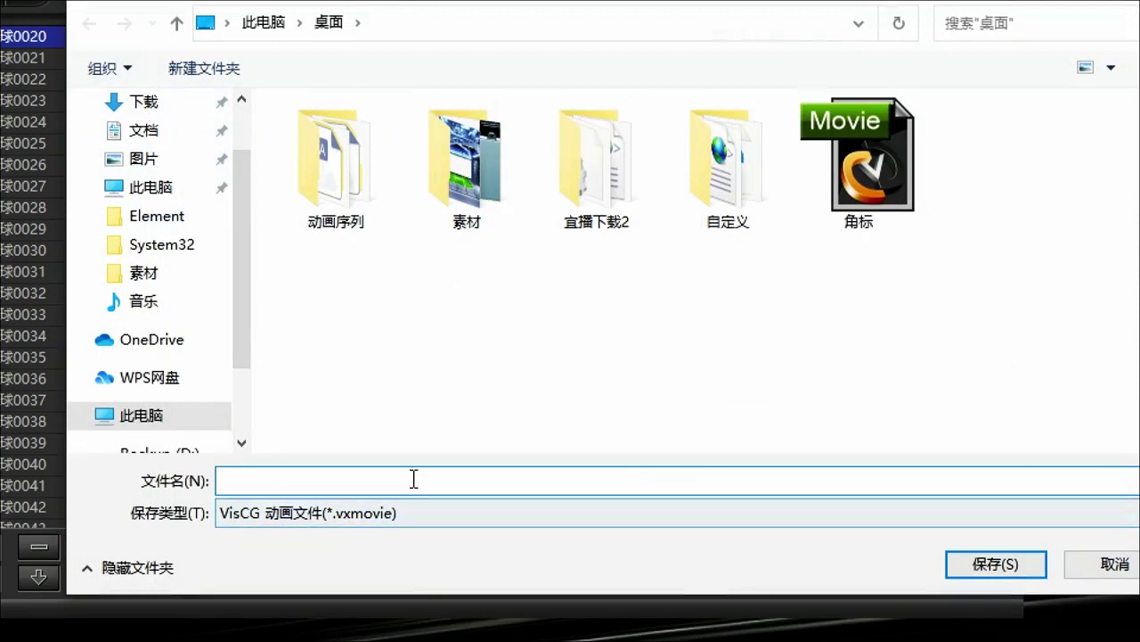
{"action": "type", "text": "donghua"}
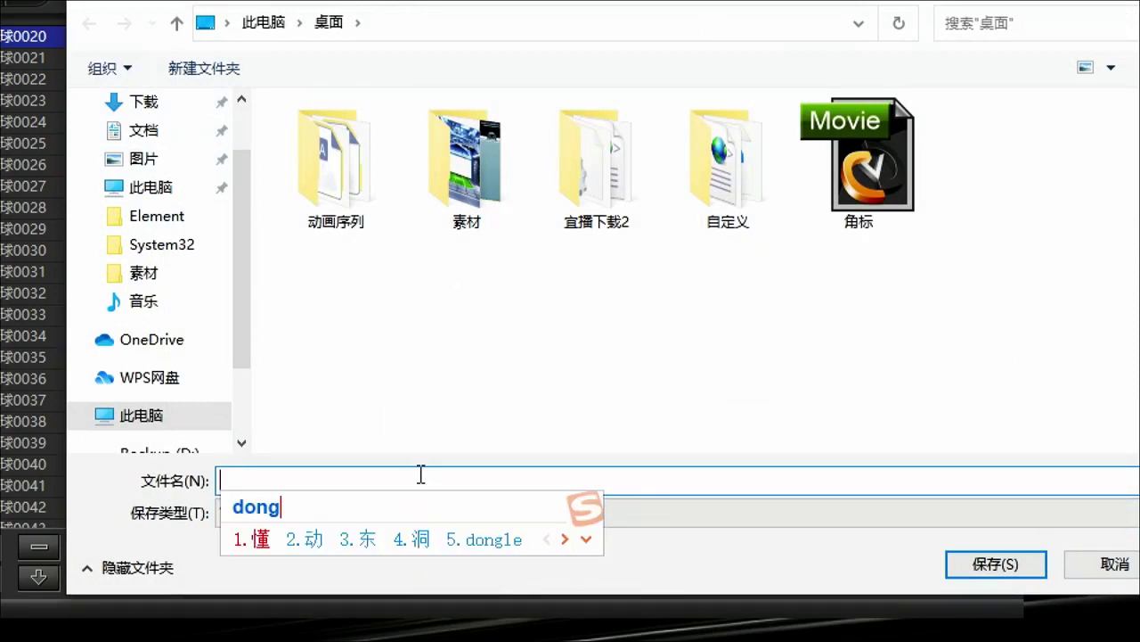
{"action": "key", "text": "space"}
{"action": "type", "text": "jiaobiao"}
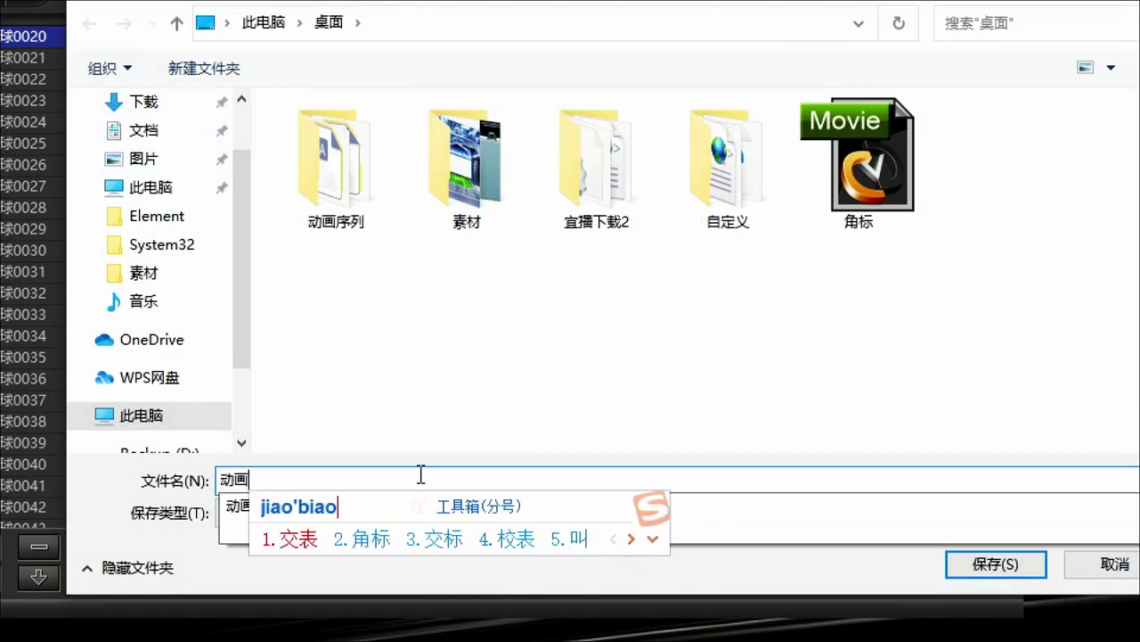
{"action": "type", "text": "2"}
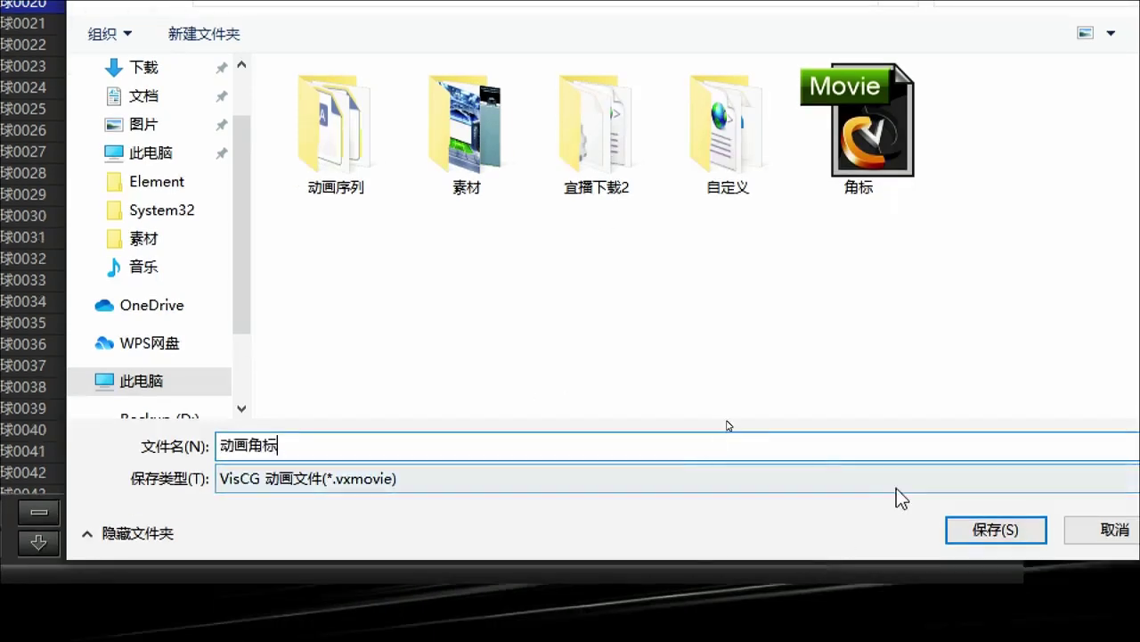
{"action": "left_click", "coordinate": [985, 529]}
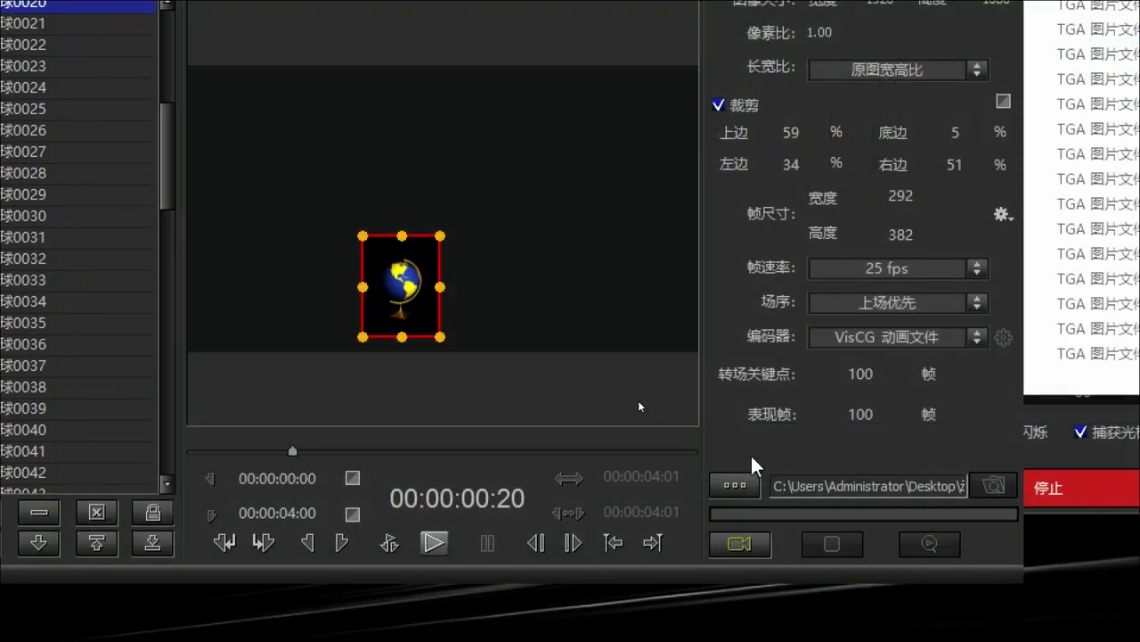
{"action": "left_click", "coordinate": [751, 547]}
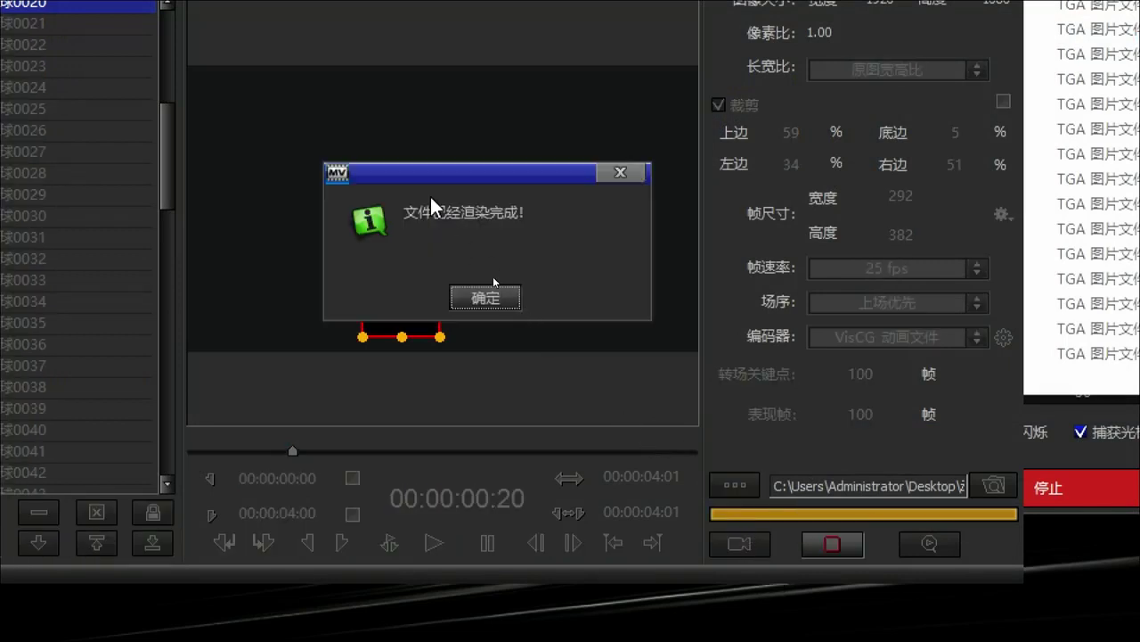
{"action": "left_click", "coordinate": [485, 294]}
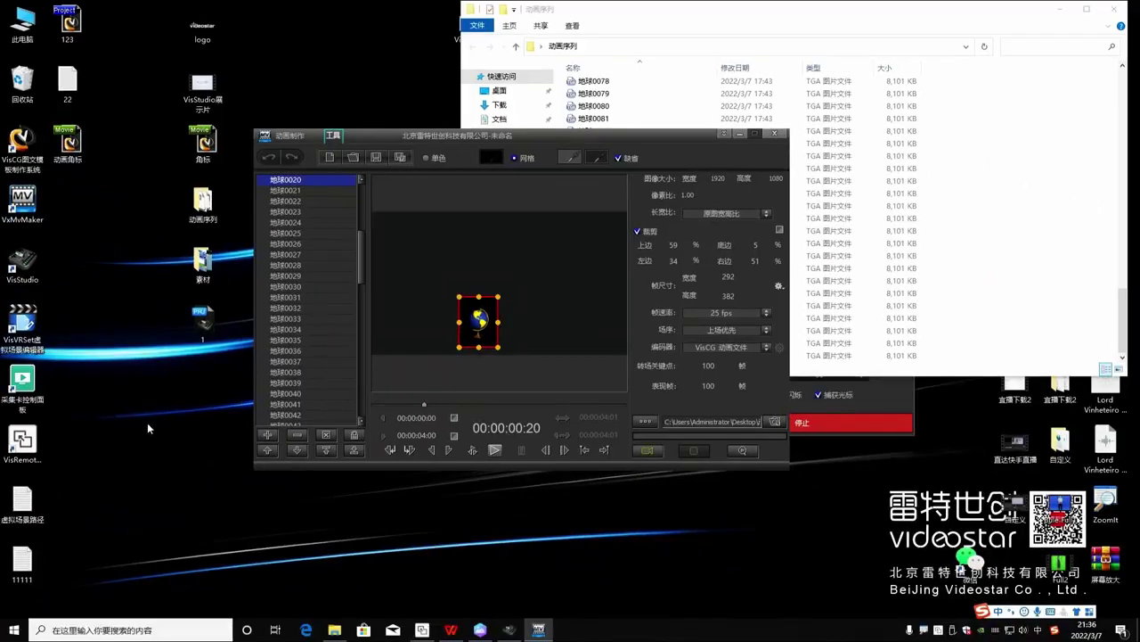
Switch to VisStudio and try the LGO2 logo on and off on the program output.
{"action": "left_click", "coordinate": [509, 630]}
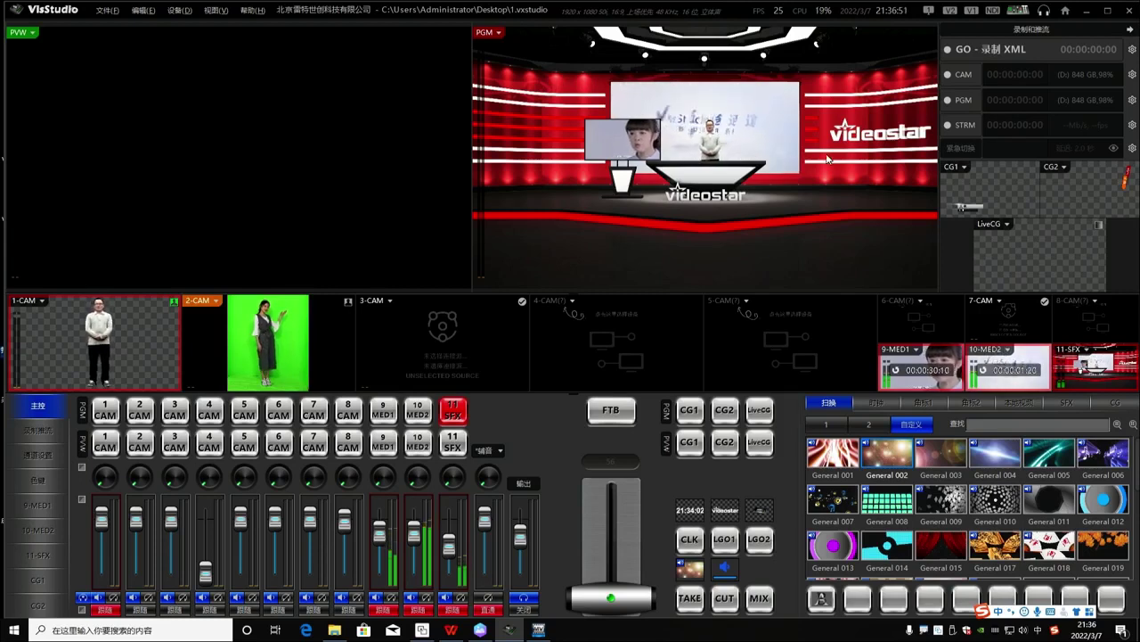
{"action": "left_click", "coordinate": [724, 538]}
{"action": "left_click", "coordinate": [758, 543]}
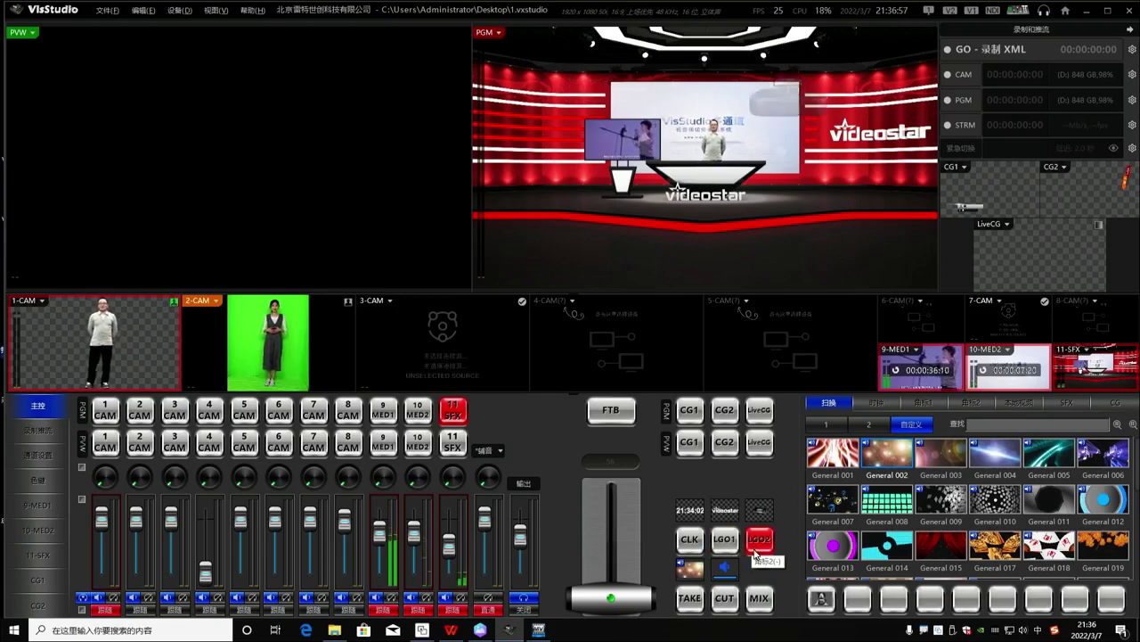
{"action": "left_click", "coordinate": [753, 545]}
In the 角标2 settings, replace the logo with the desktop file 动画角标 and move it to the upper-left corner of the frame.
{"action": "left_click", "coordinate": [909, 402]}
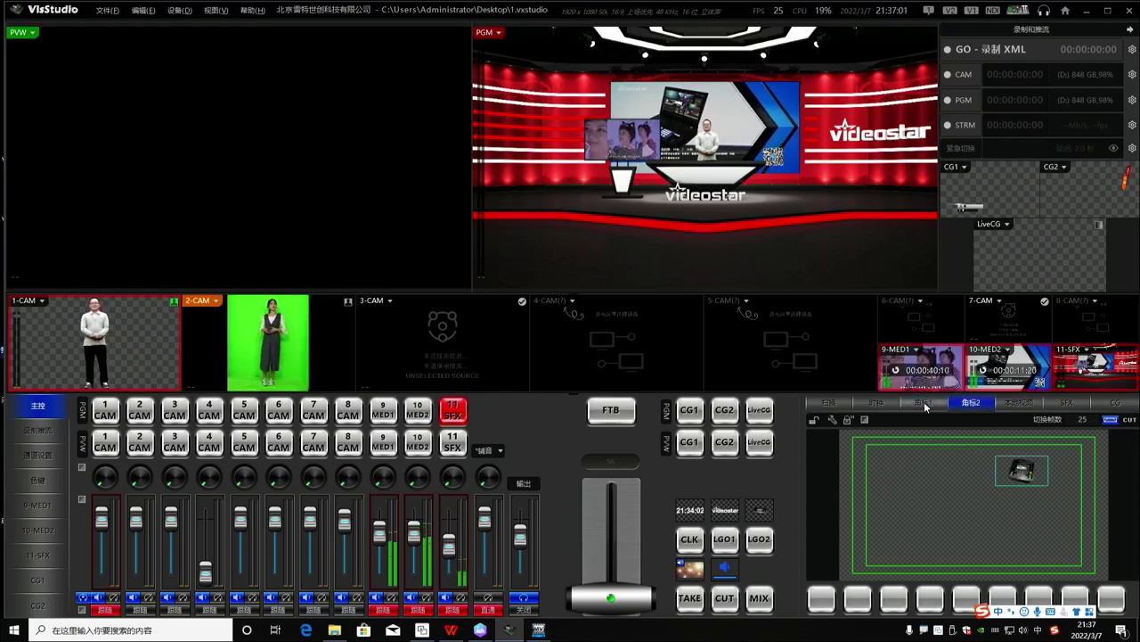
{"action": "left_click", "coordinate": [968, 402]}
{"action": "left_click", "coordinate": [923, 402]}
{"action": "left_click", "coordinate": [968, 402]}
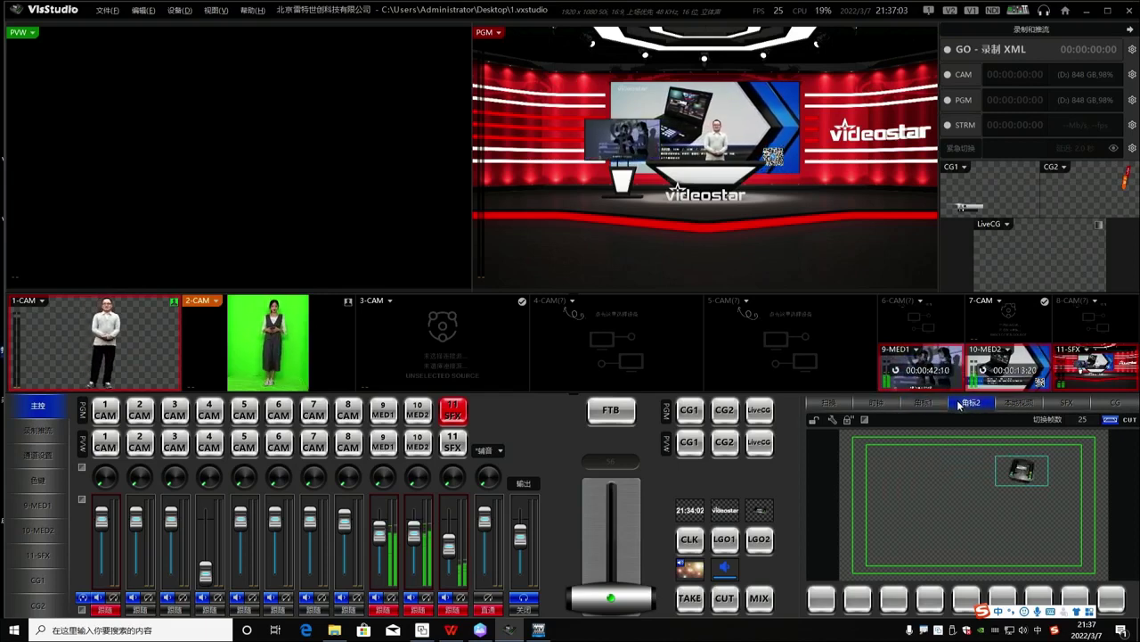
{"action": "left_click", "coordinate": [926, 402]}
{"action": "left_click", "coordinate": [973, 403]}
{"action": "left_click", "coordinate": [1022, 472]}
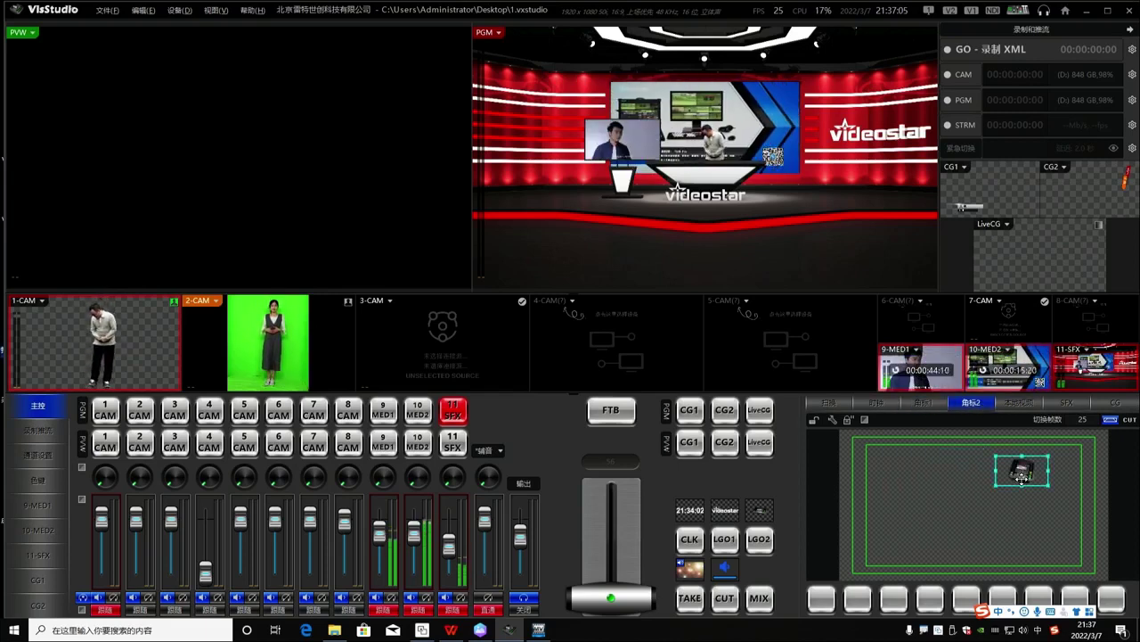
{"action": "double_click", "coordinate": [1022, 474]}
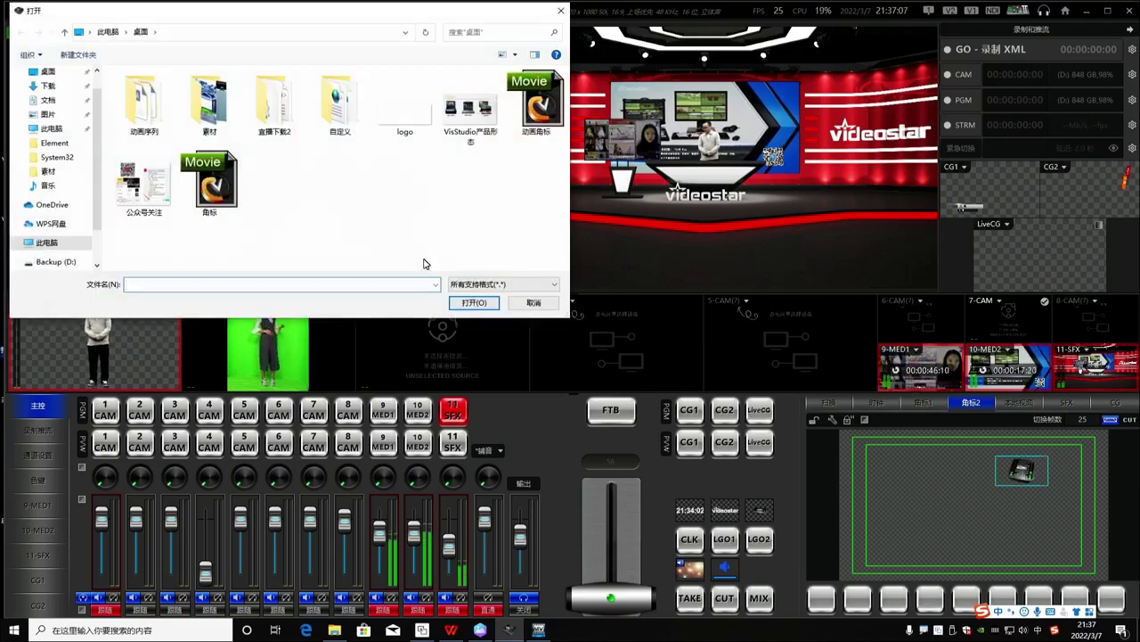
{"action": "left_click", "coordinate": [530, 133]}
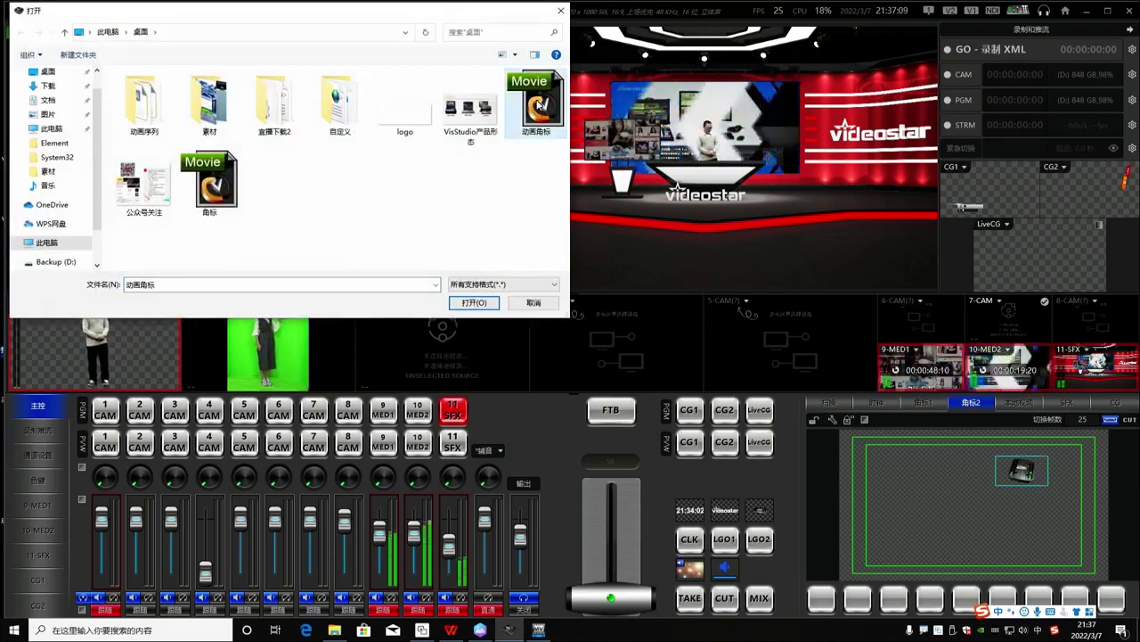
{"action": "double_click", "coordinate": [534, 124]}
{"action": "left_click_drag", "start_coordinate": [1005, 465], "coordinate": [887, 481]}
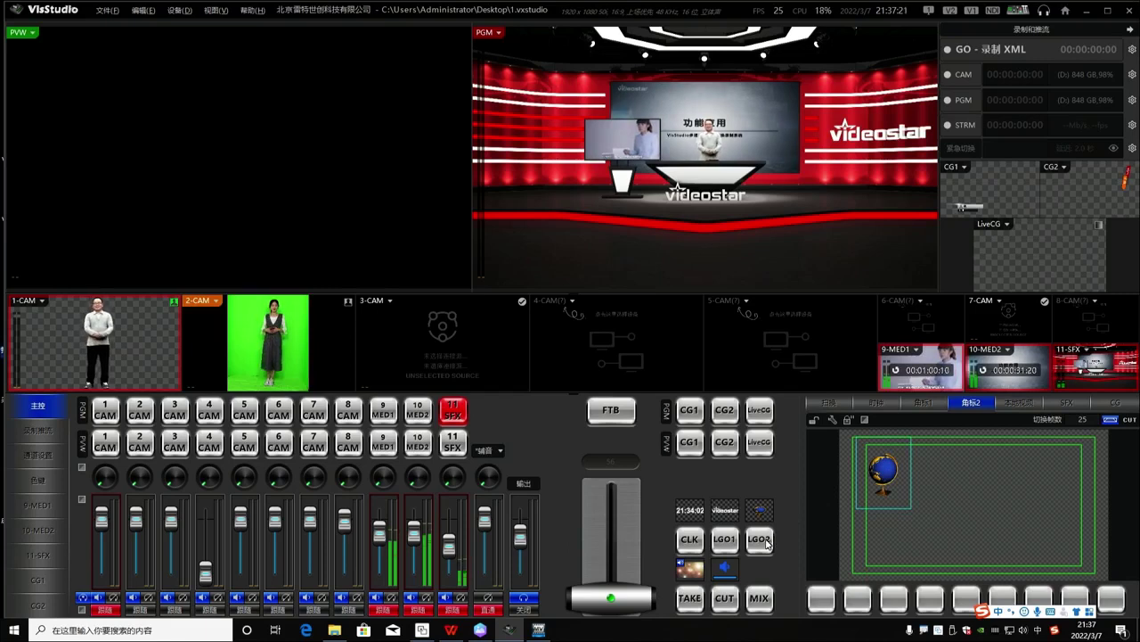
Put the animated globe logo LGO2 on the program output, toggling it off and on again to demonstrate it.
{"action": "left_click", "coordinate": [763, 540]}
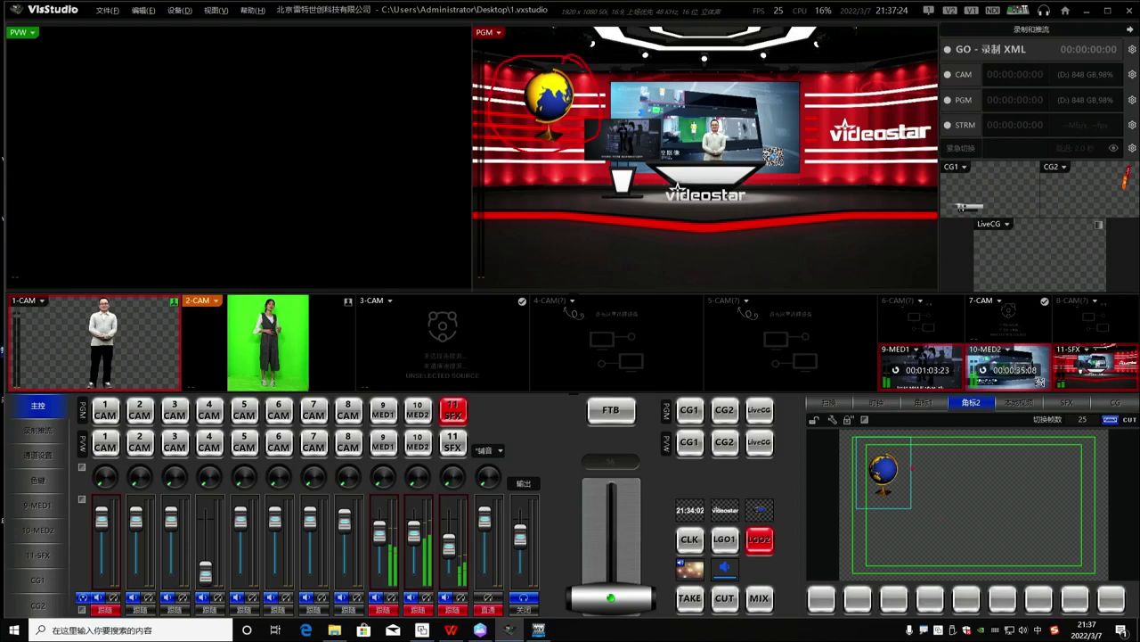
{"action": "key", "text": "Escape"}
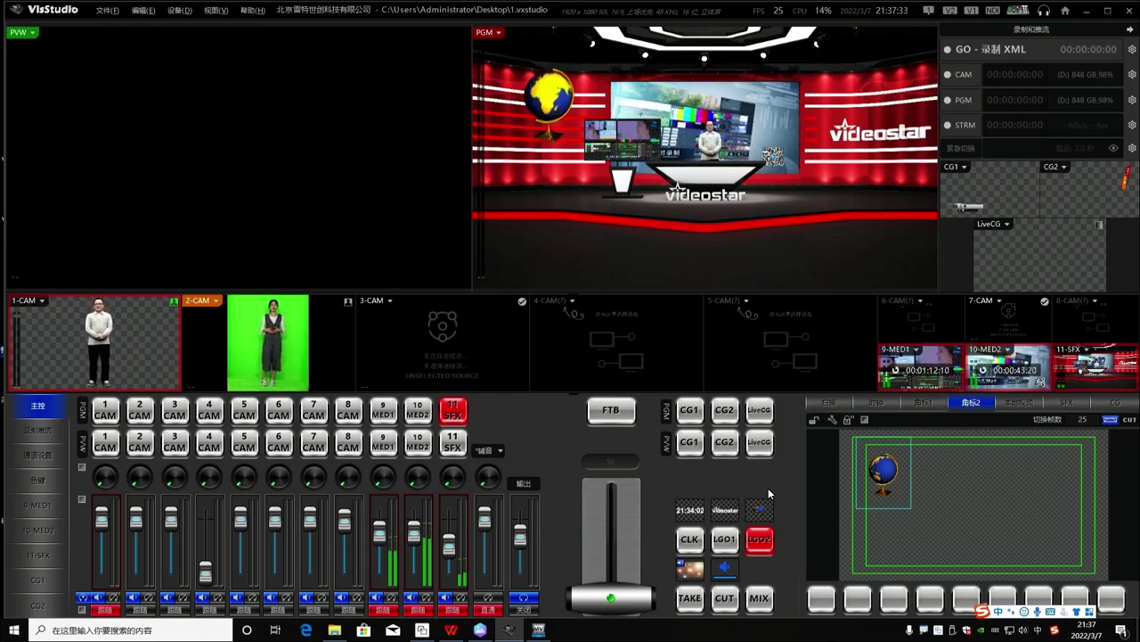
{"action": "left_click", "coordinate": [753, 543]}
{"action": "left_click", "coordinate": [755, 541]}
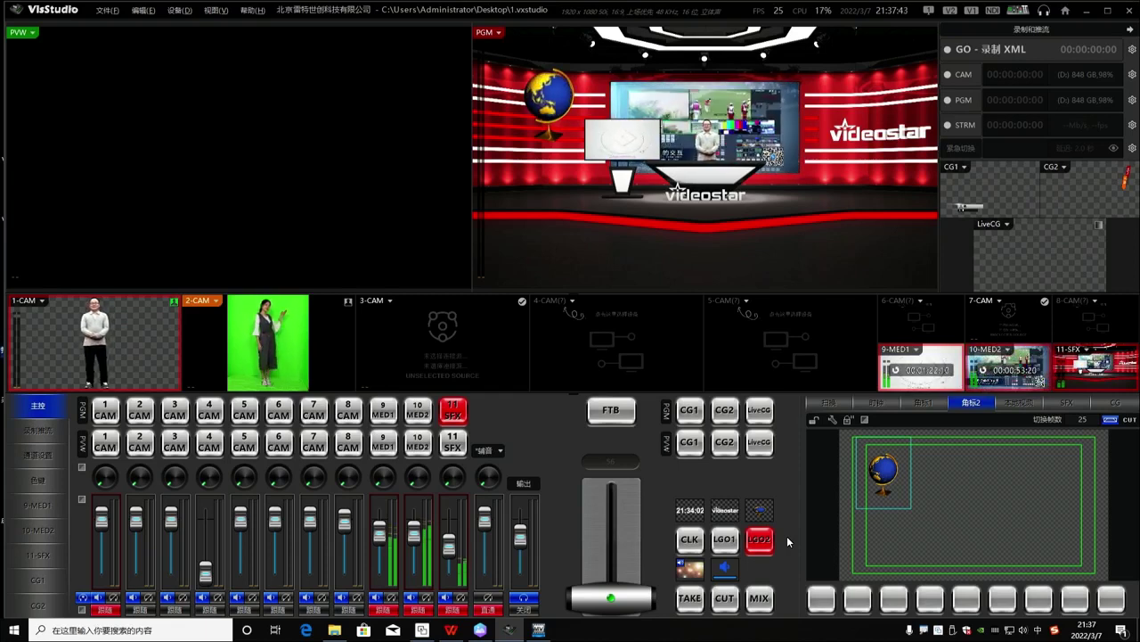
Switch to the WPS document VisStudio技术部提纲.docx and review the outline topics covered so far and item 5 on system settings.
{"action": "left_click", "coordinate": [509, 630]}
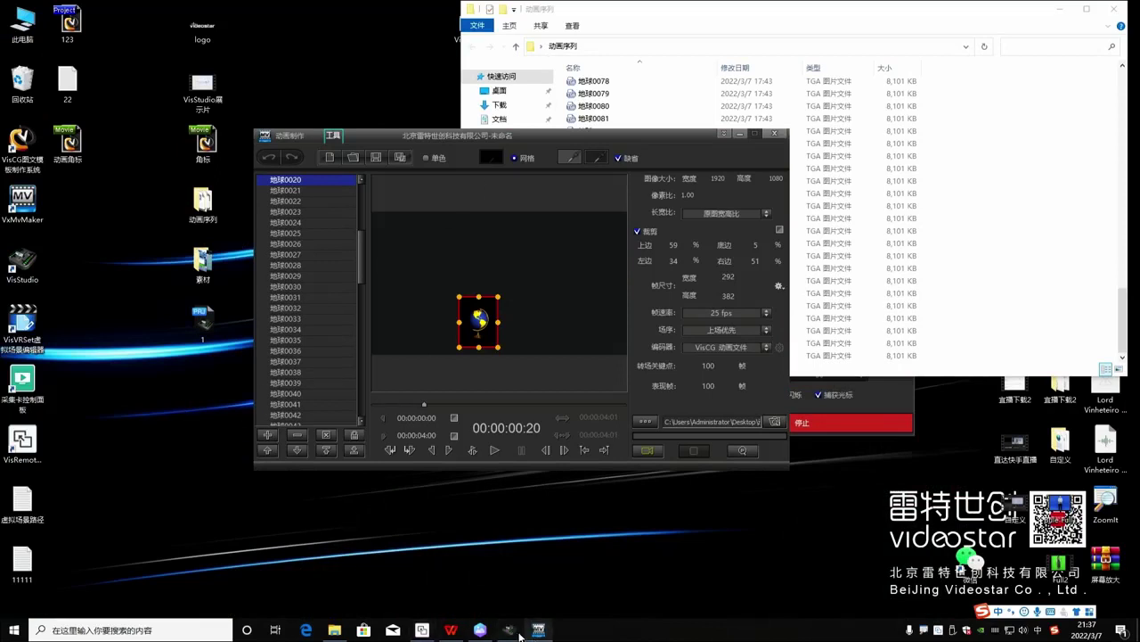
{"action": "left_click", "coordinate": [453, 631]}
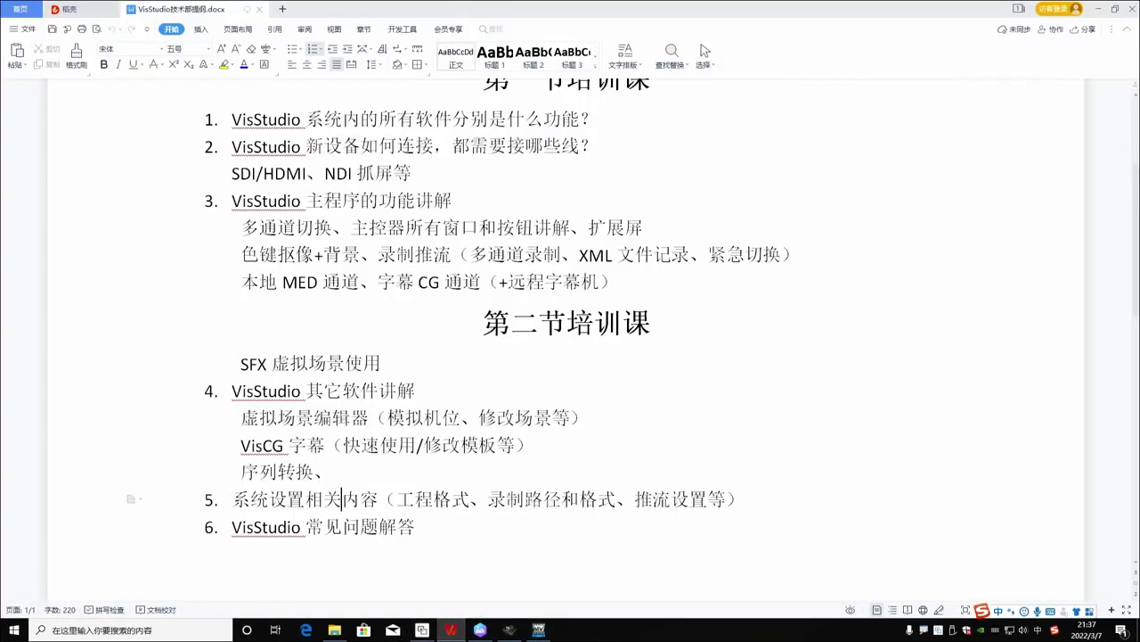
{"action": "left_click_drag", "start_coordinate": [240, 471], "coordinate": [484, 518]}
{"action": "left_click_drag", "start_coordinate": [325, 472], "coordinate": [227, 117]}
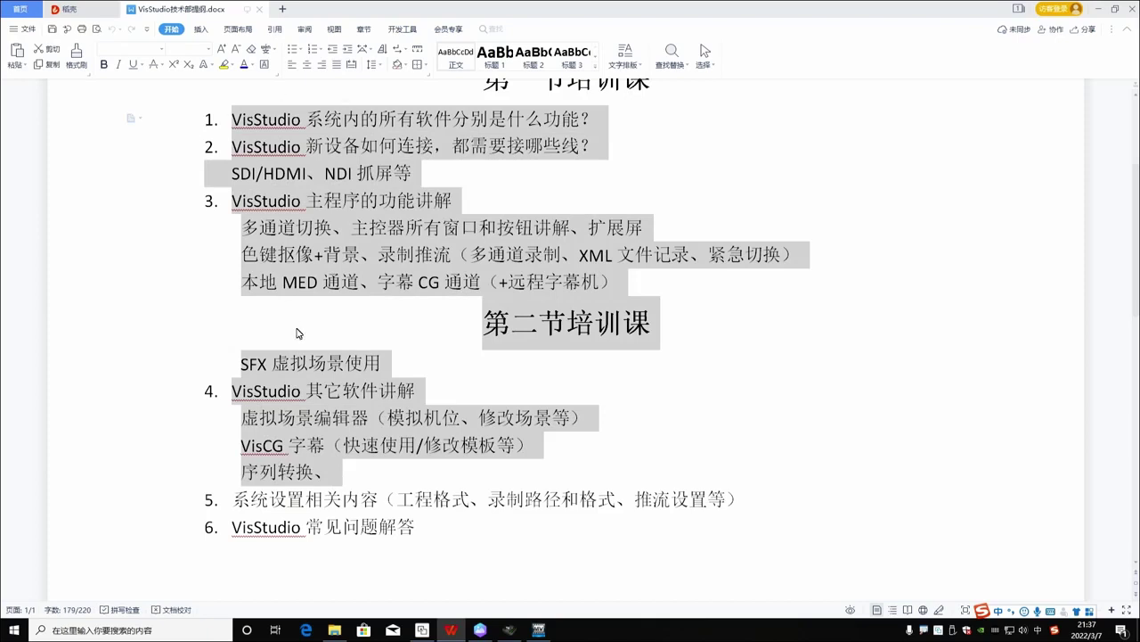
{"action": "scroll", "coordinate": [345, 347], "scroll_direction": "up", "scroll_amount": 1}
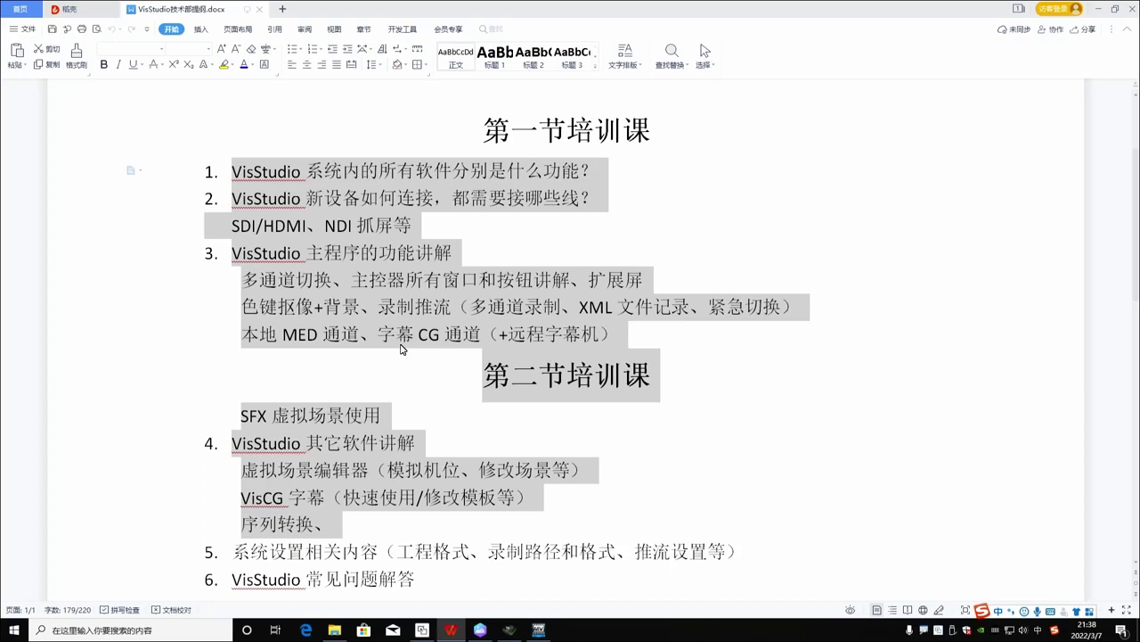
{"action": "scroll", "coordinate": [341, 515], "scroll_direction": "down", "scroll_amount": 2}
{"action": "left_click_drag", "start_coordinate": [233, 446], "coordinate": [727, 447]}
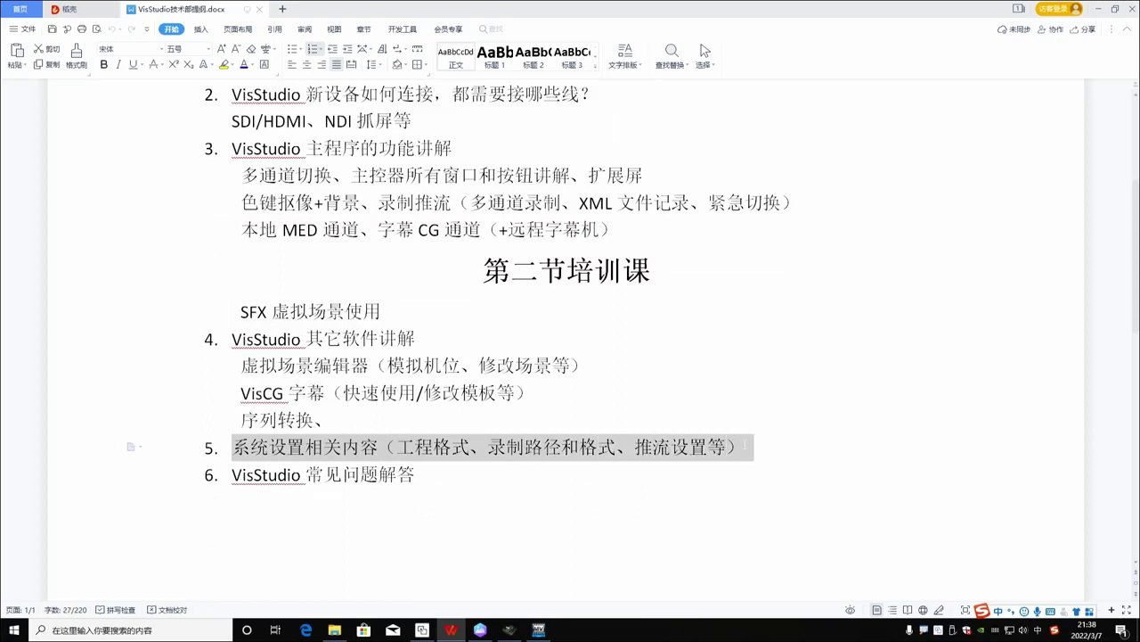
{"action": "scroll", "coordinate": [525, 447], "scroll_direction": "up", "scroll_amount": 1}
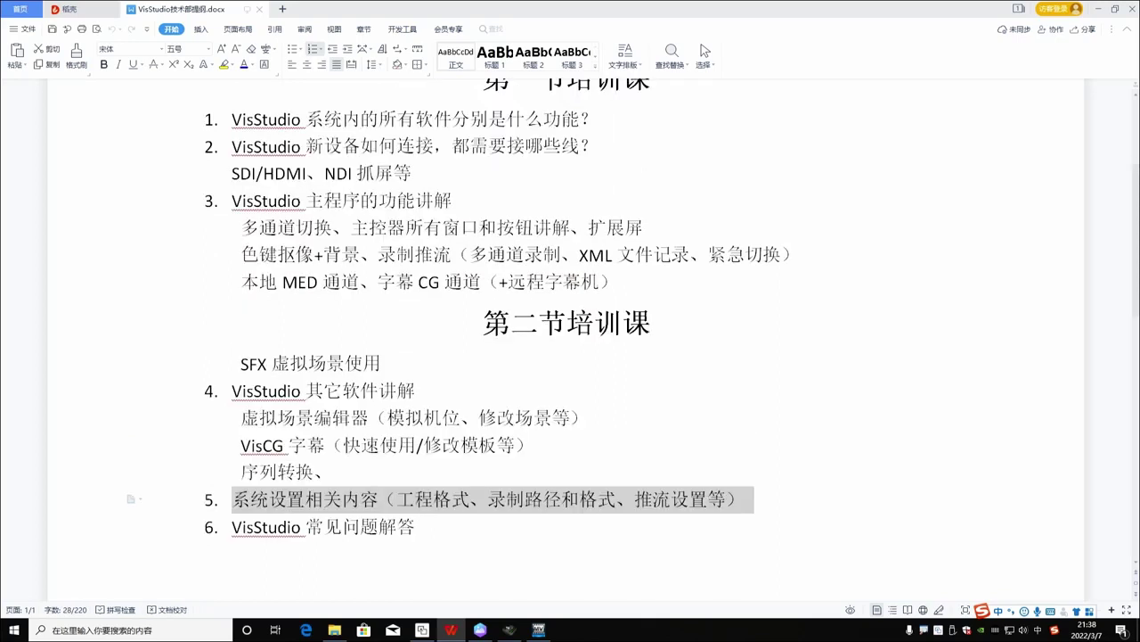
{"action": "left_click", "coordinate": [254, 527]}
{"action": "left_click_drag", "start_coordinate": [233, 499], "coordinate": [739, 499]}
{"action": "left_click", "coordinate": [691, 499]}
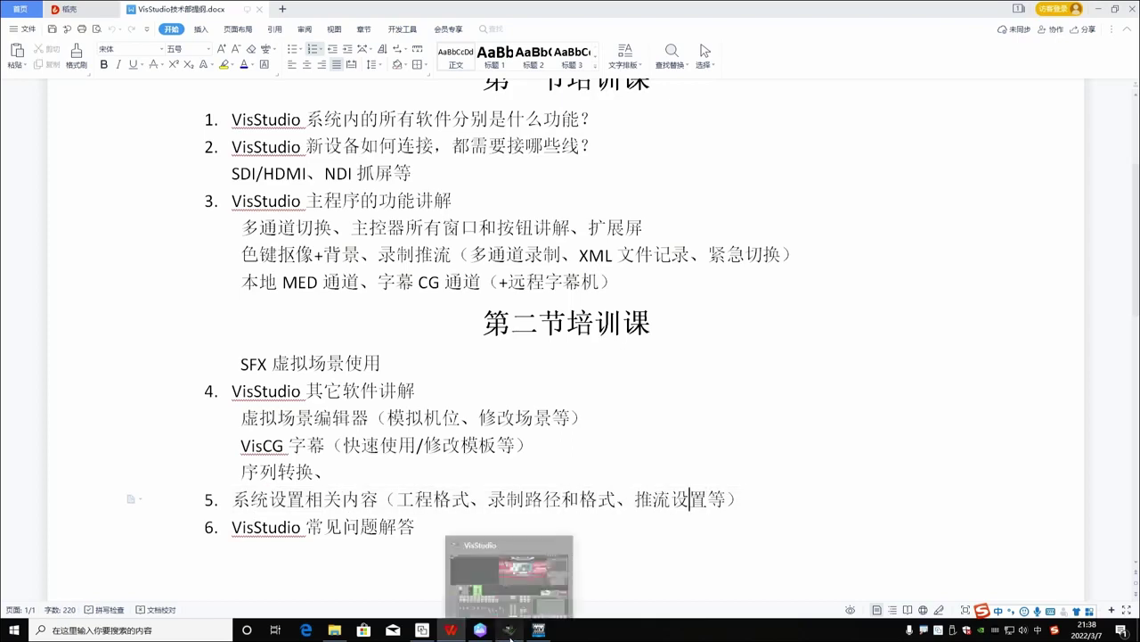
Return to VisStudio and open the system options (系统选项) dialog.
{"action": "left_click", "coordinate": [508, 629]}
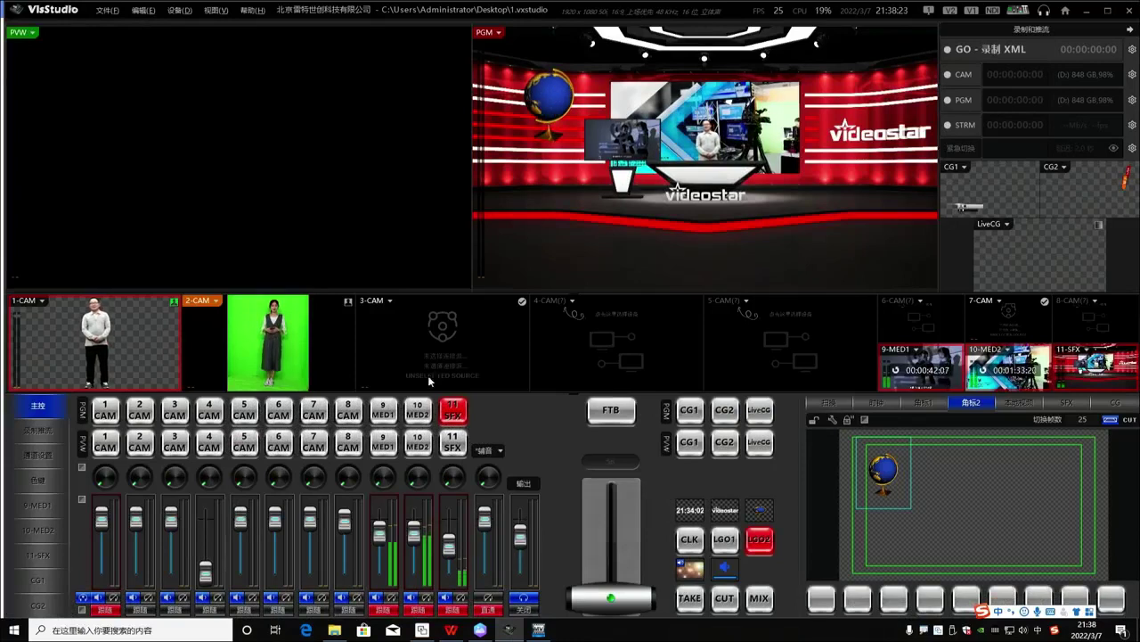
{"action": "left_click", "coordinate": [144, 11]}
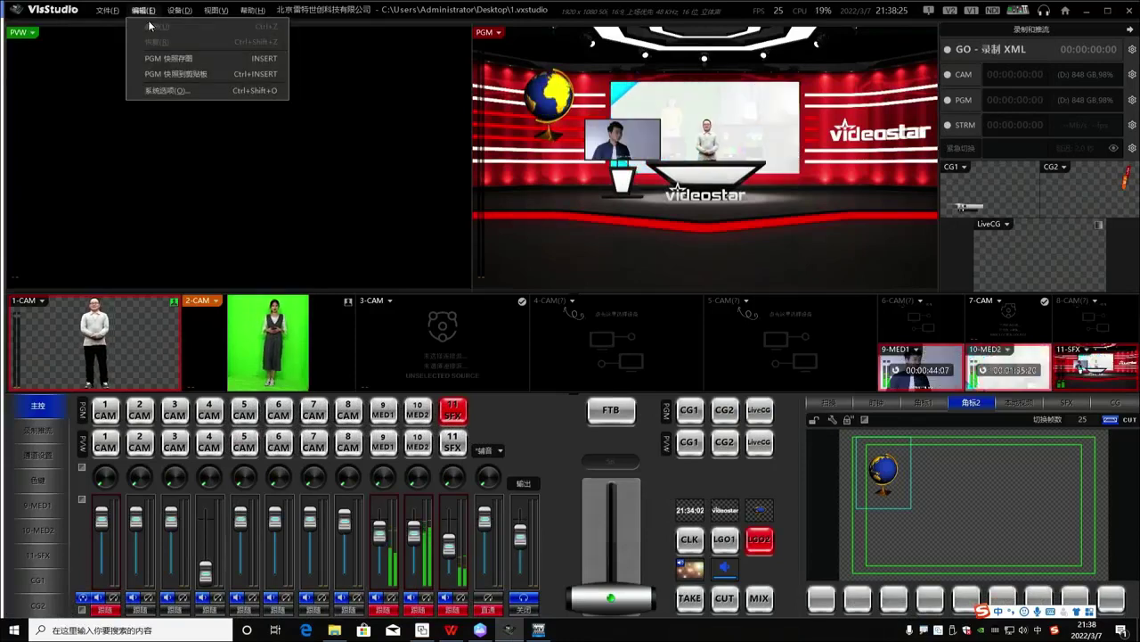
{"action": "left_click", "coordinate": [207, 91]}
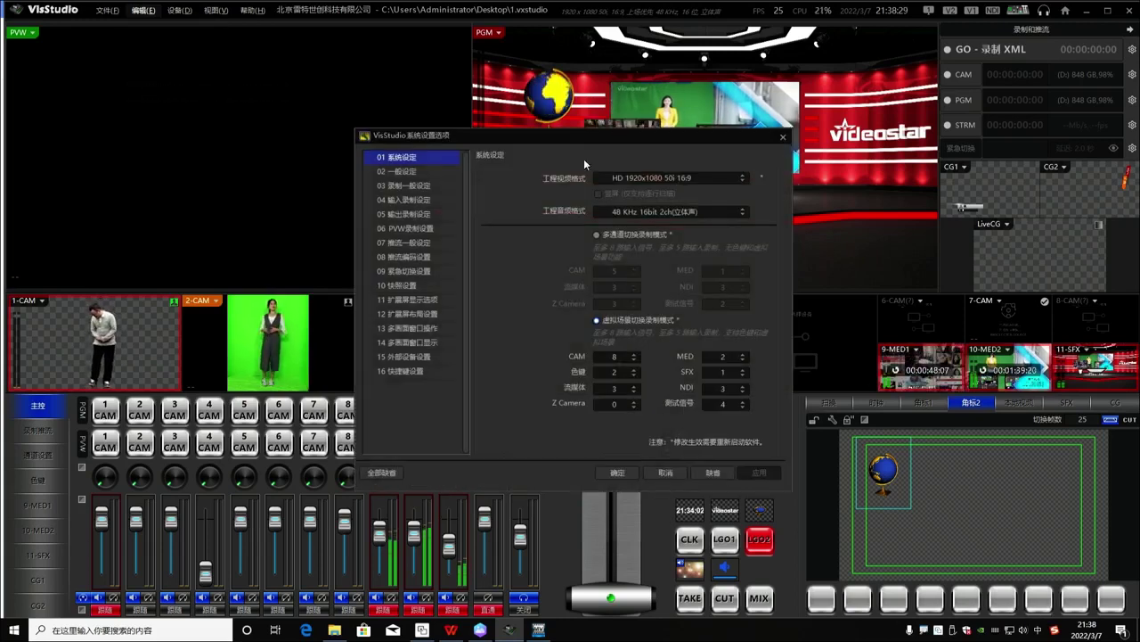
Examine the available project video formats (工程视频格式) in the 系统设定 options.
{"action": "left_click_drag", "start_coordinate": [398, 132], "coordinate": [466, 143]}
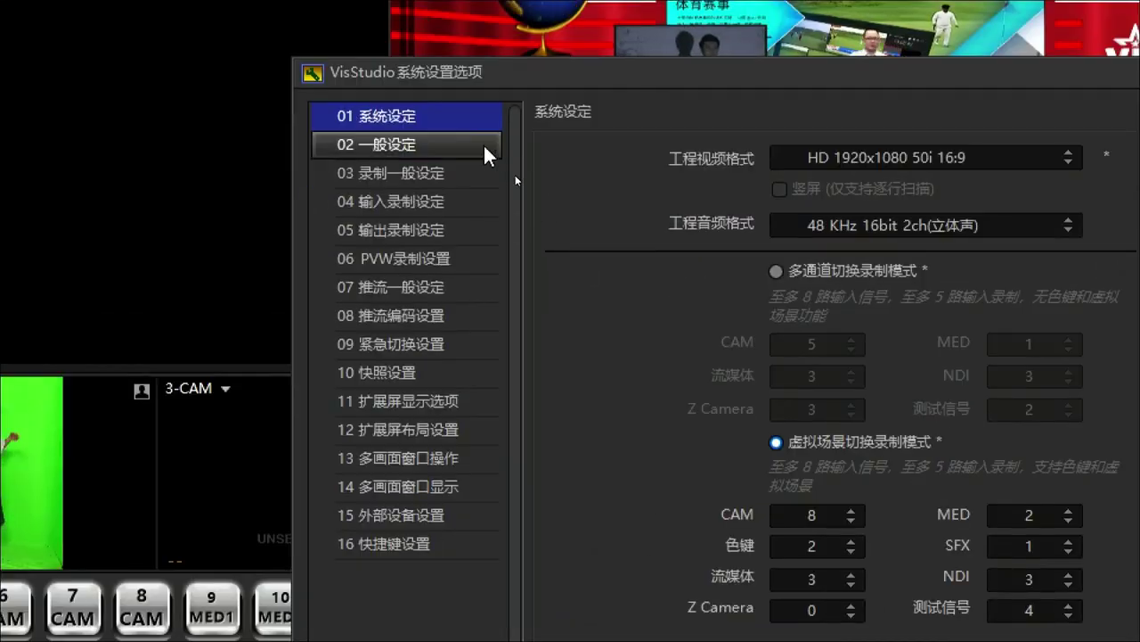
{"action": "left_click_drag", "start_coordinate": [847, 71], "coordinate": [737, 83]}
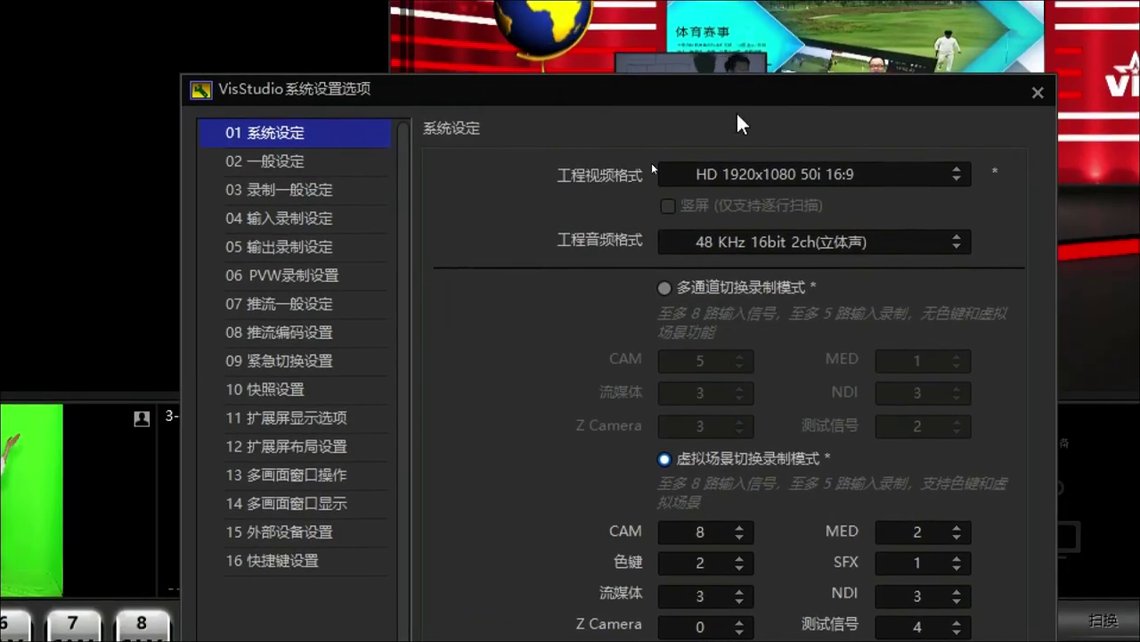
{"action": "left_click", "coordinate": [764, 171]}
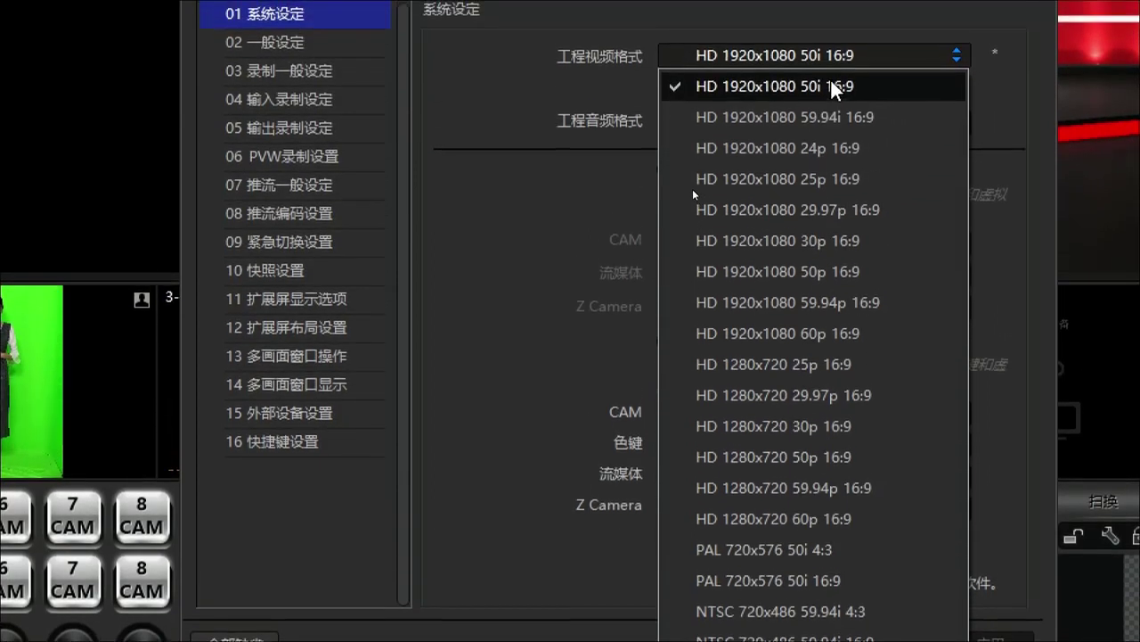
{"action": "left_click", "coordinate": [673, 64]}
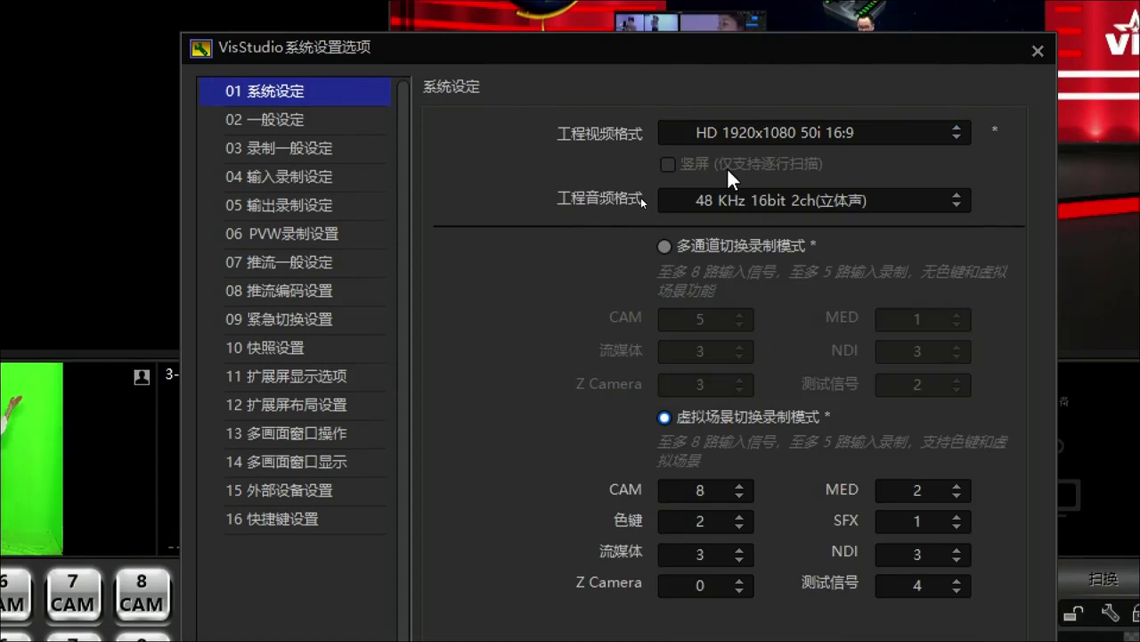
Try the HD 1920x1080 25p 16:9 format with 竖屏 switched on and off, and restore HD 1920x1080 50i 16:9.
{"action": "left_click", "coordinate": [784, 129]}
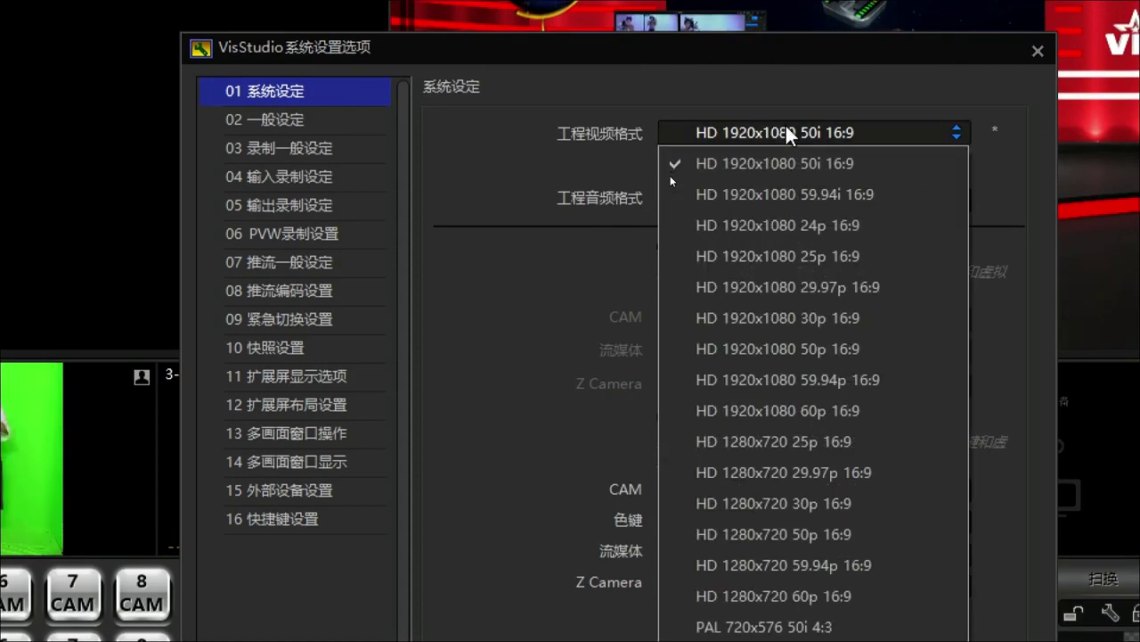
{"action": "left_click", "coordinate": [783, 252]}
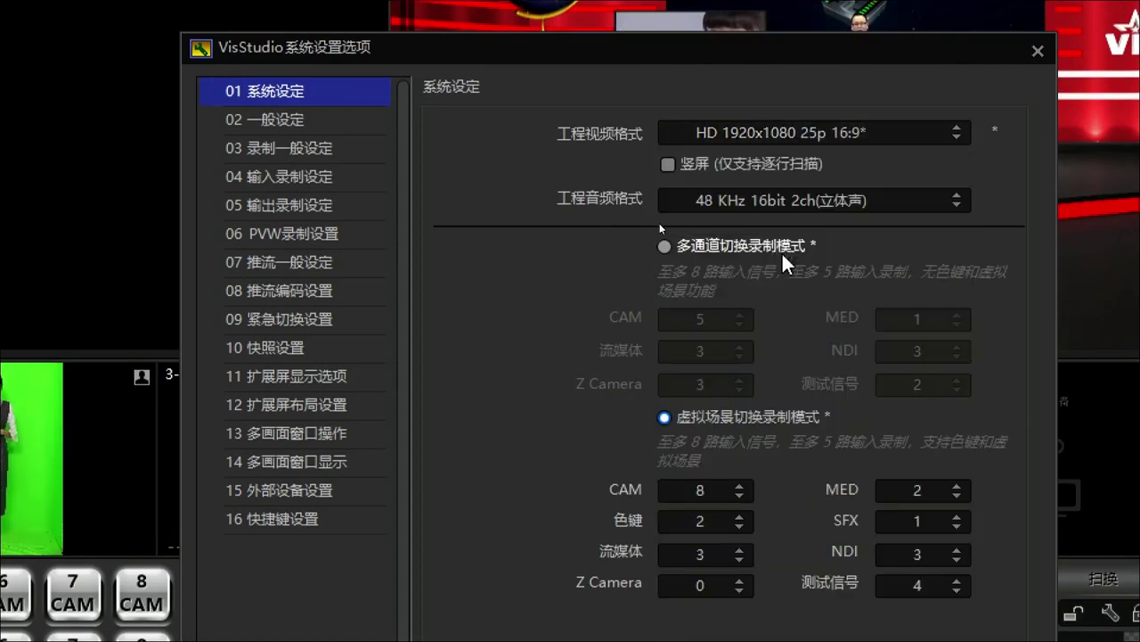
{"action": "left_click", "coordinate": [701, 159]}
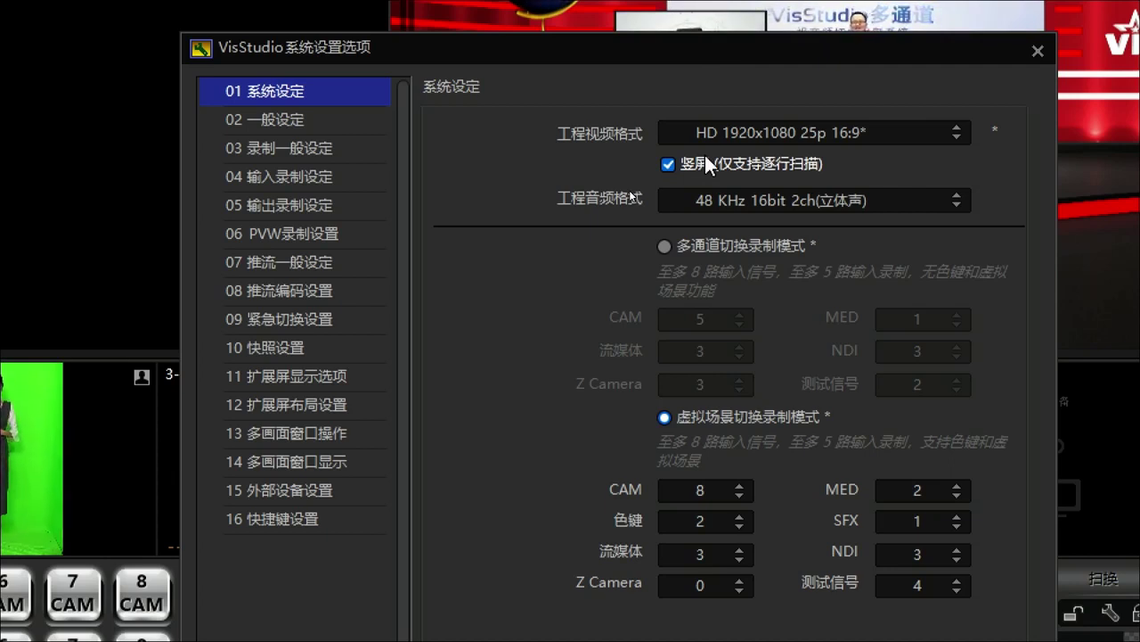
{"action": "left_click", "coordinate": [668, 164]}
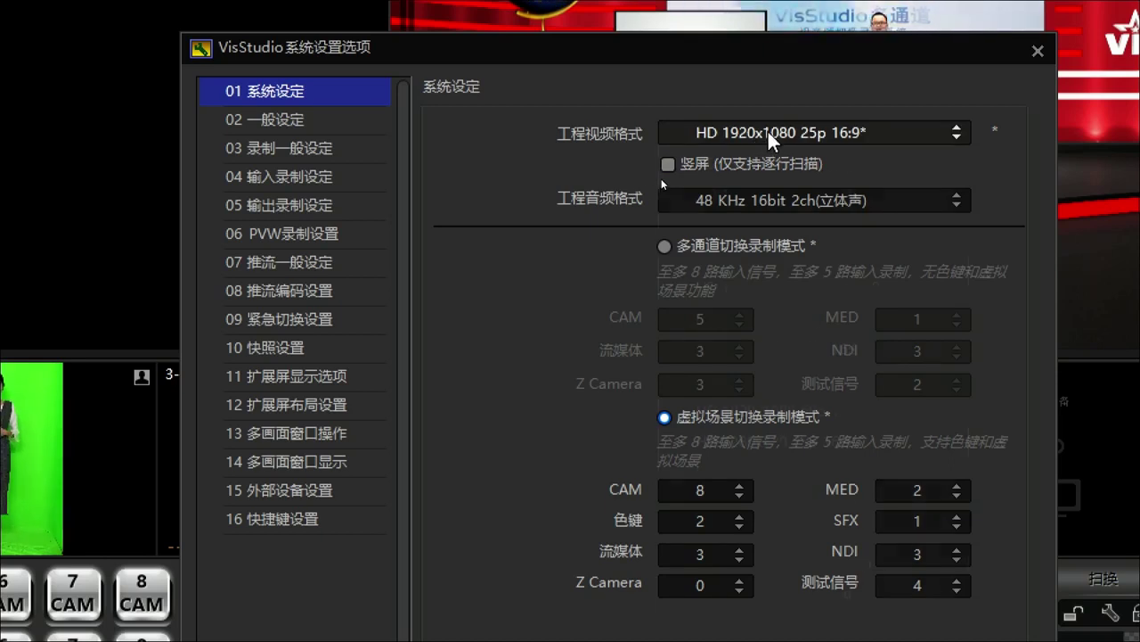
{"action": "left_click", "coordinate": [768, 132]}
{"action": "left_click", "coordinate": [717, 160]}
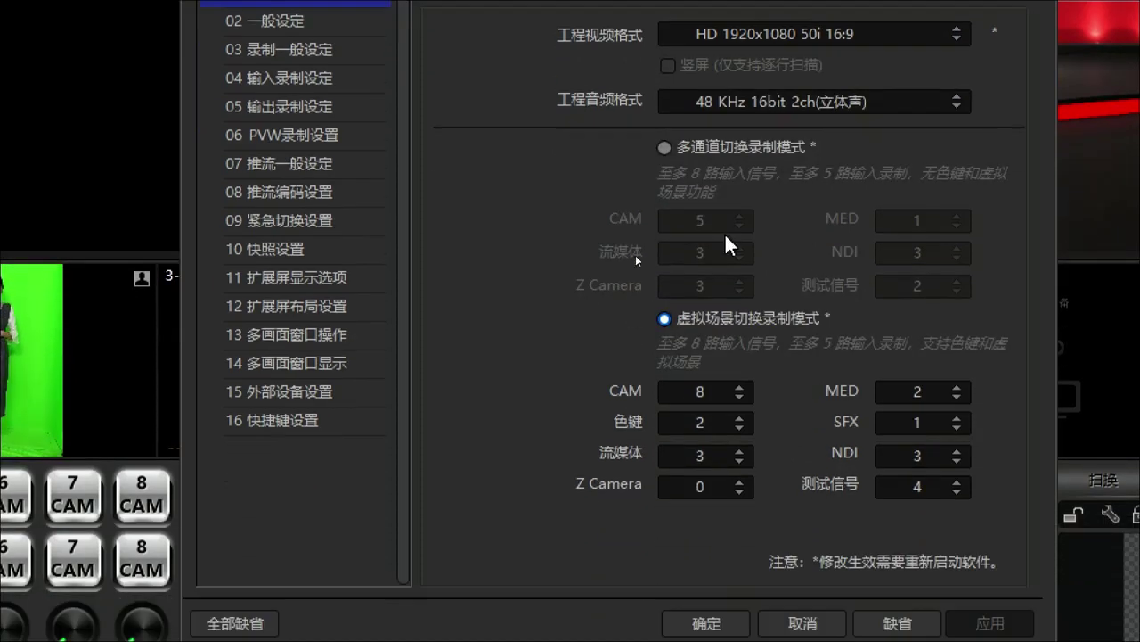
Alternate between 多通道切换录制模式 and 虚拟场景切换录制模式 to compare the two modes, ending on 虚拟场景切换录制模式.
{"action": "left_click", "coordinate": [716, 146]}
{"action": "left_click", "coordinate": [704, 319]}
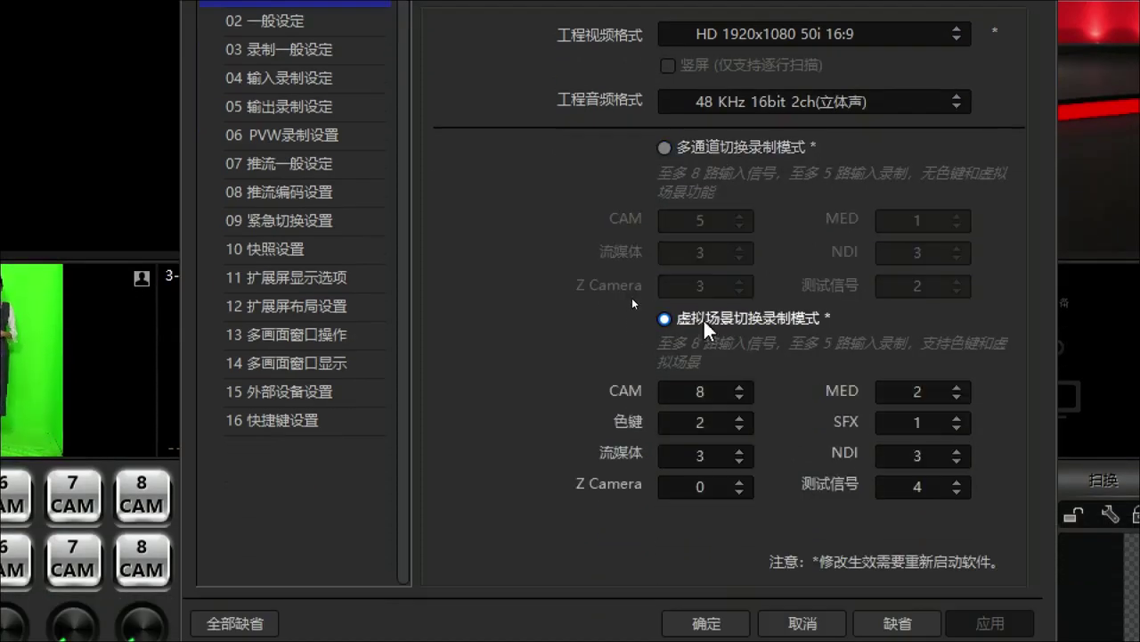
{"action": "left_click", "coordinate": [713, 147]}
{"action": "left_click", "coordinate": [707, 325]}
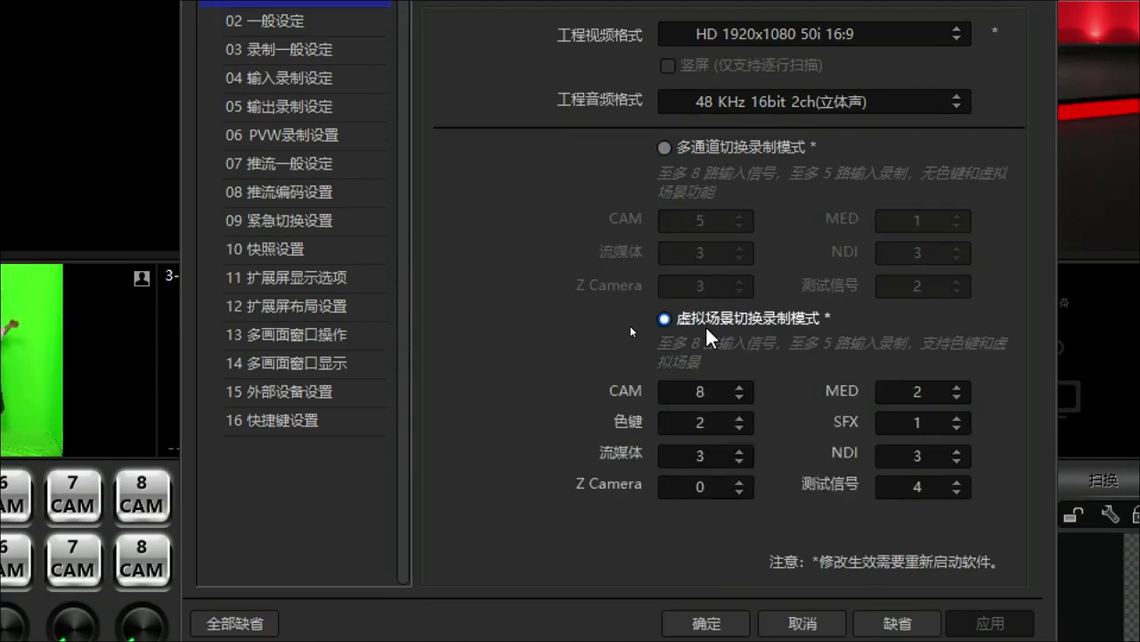
Examine the selectable 色键 and SFX channel counts of 虚拟场景切换录制模式.
{"action": "left_click", "coordinate": [699, 422]}
{"action": "left_click", "coordinate": [698, 419]}
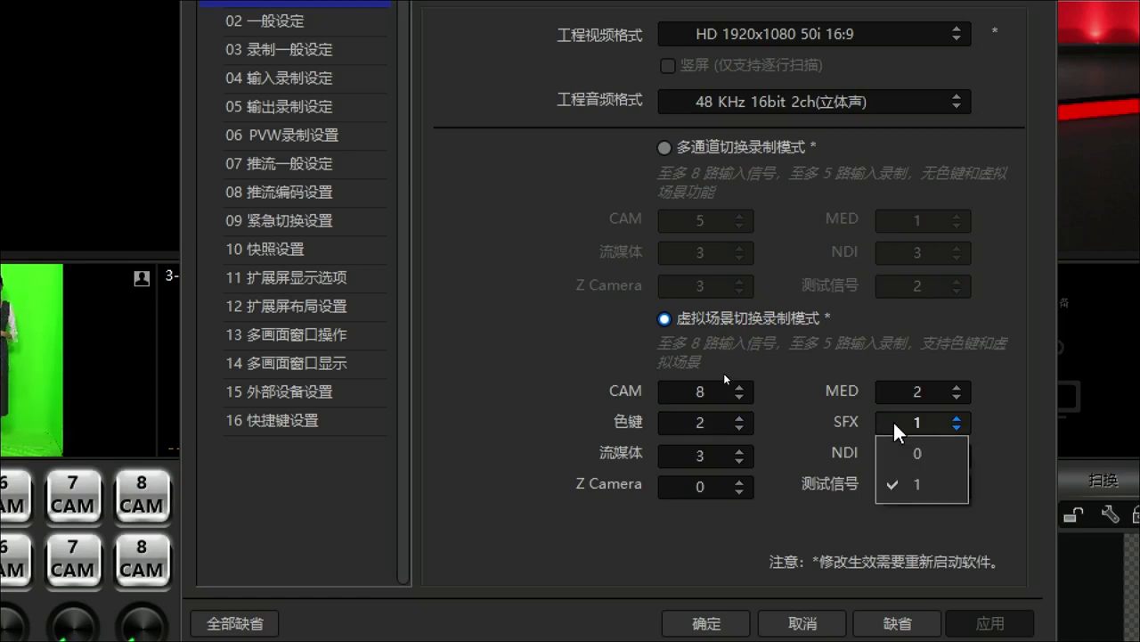
{"action": "left_click", "coordinate": [676, 412]}
{"action": "left_click", "coordinate": [676, 413]}
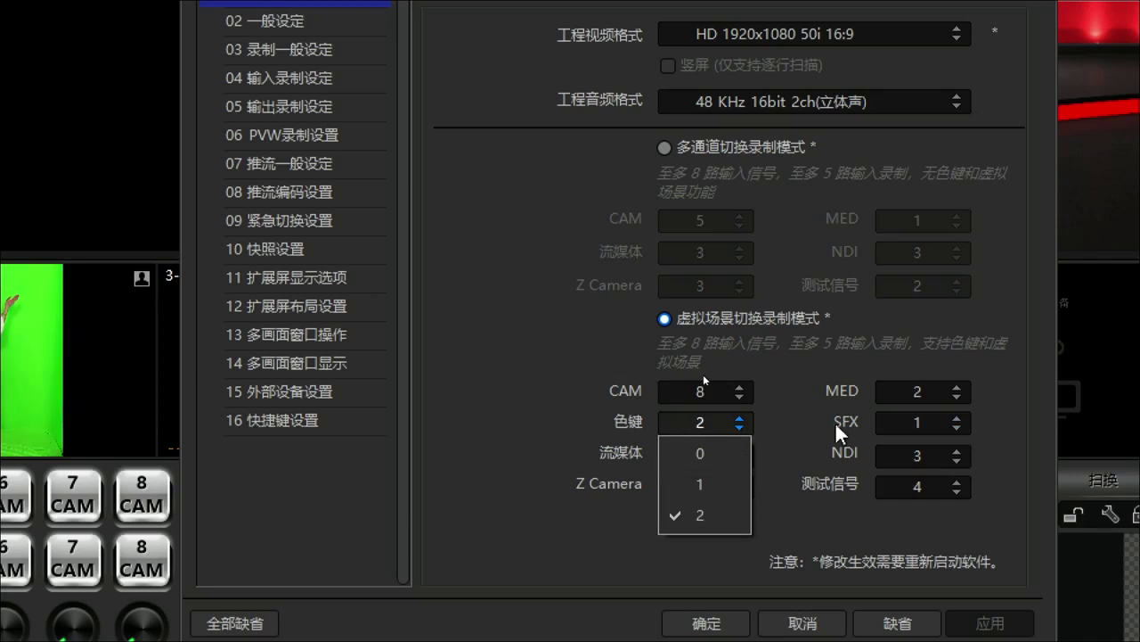
{"action": "left_click", "coordinate": [898, 420]}
{"action": "left_click", "coordinate": [695, 424]}
{"action": "left_click", "coordinate": [896, 426]}
Switch to 多通道切换录制模式 to review its channel counts and return to 虚拟场景切换录制模式.
{"action": "left_click", "coordinate": [724, 144]}
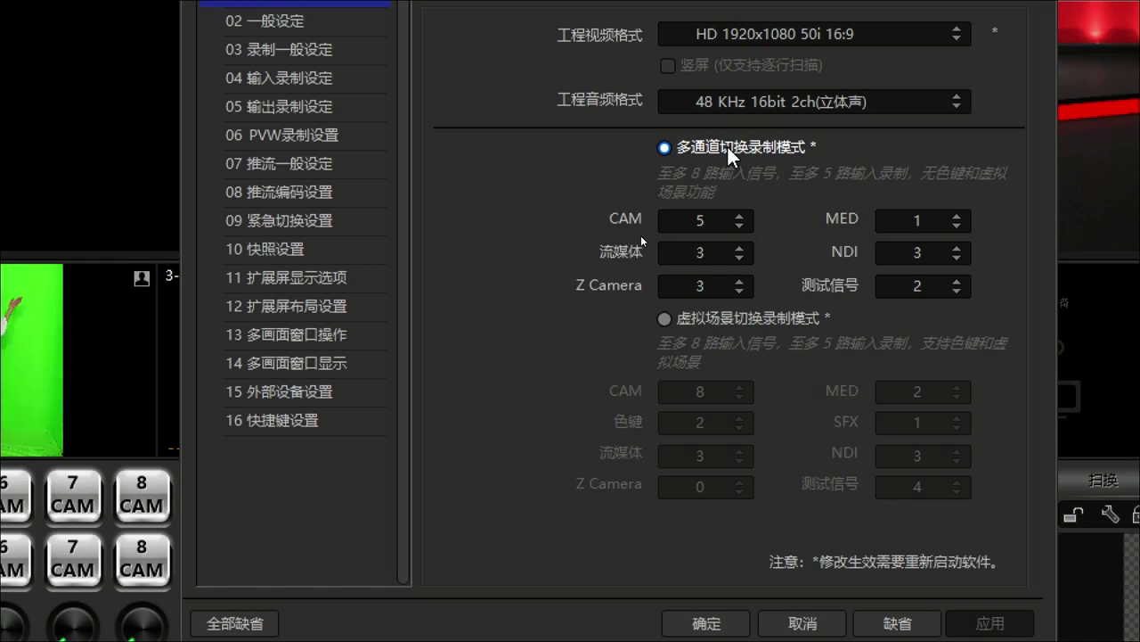
{"action": "left_click", "coordinate": [776, 313]}
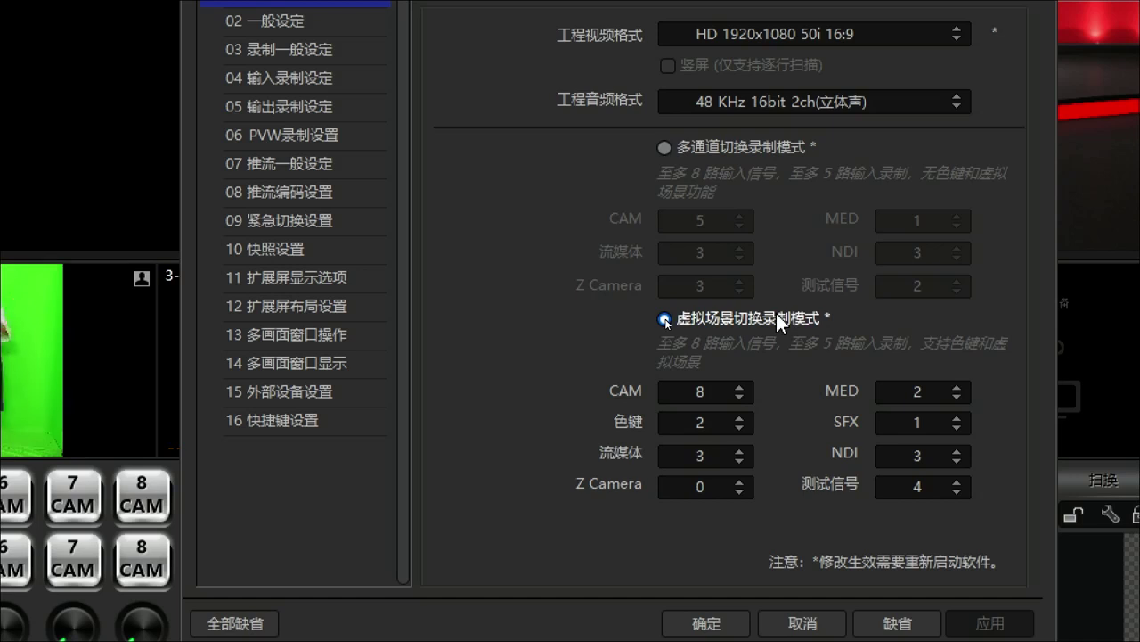
{"action": "left_click", "coordinate": [743, 148]}
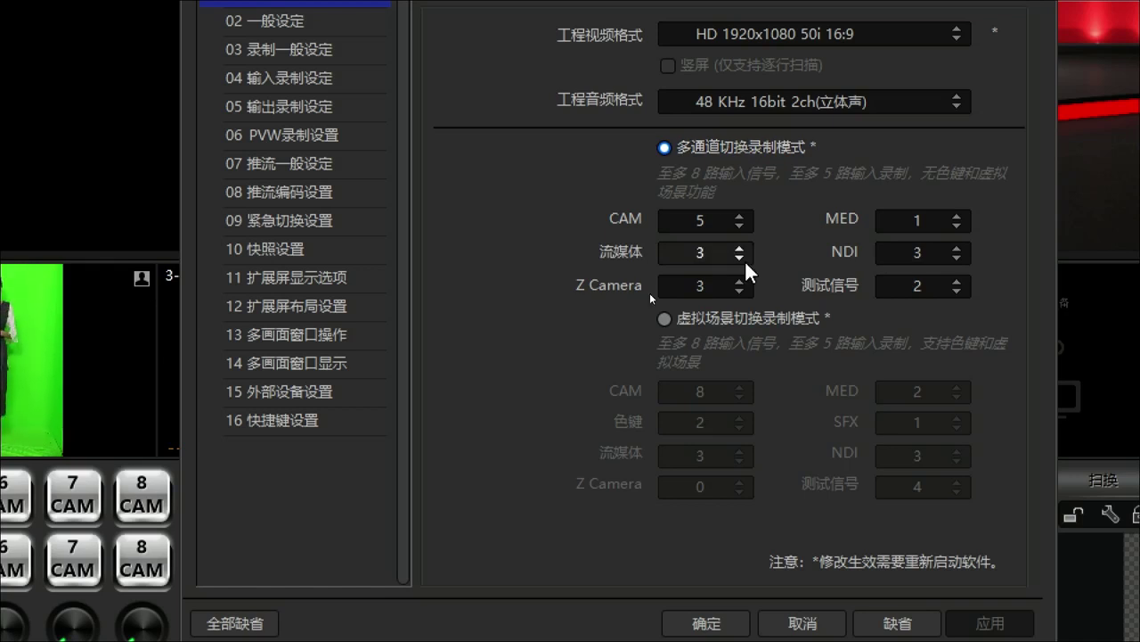
{"action": "left_click", "coordinate": [730, 318]}
Try a CAM count of 3 in 虚拟场景切换录制模式 and close the system options without applying it.
{"action": "left_click", "coordinate": [694, 398]}
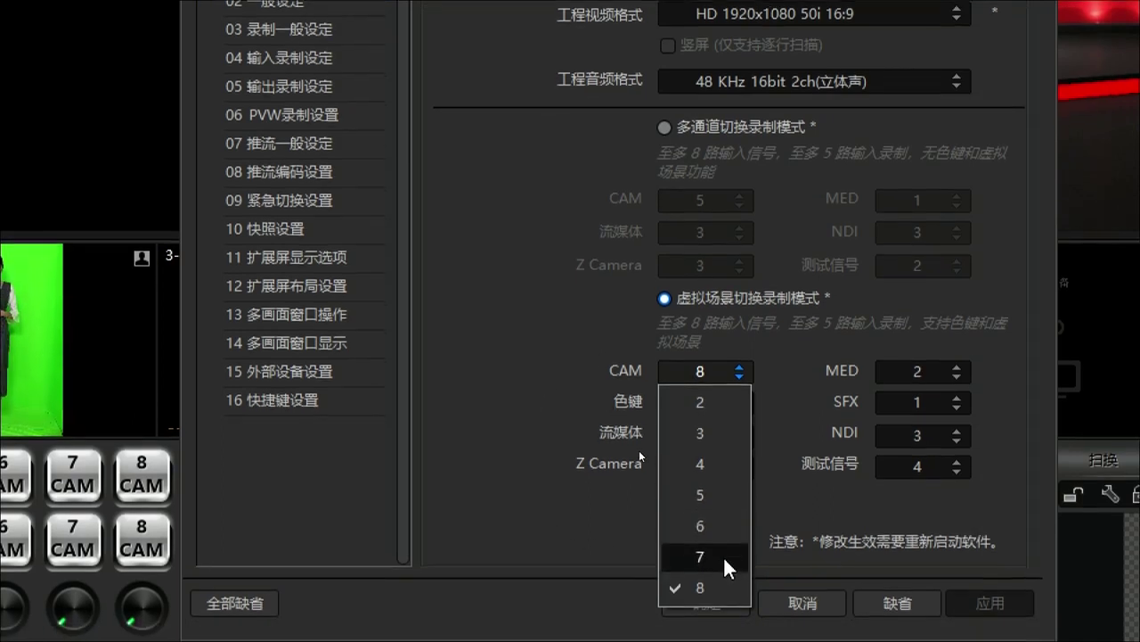
{"action": "left_click", "coordinate": [718, 443]}
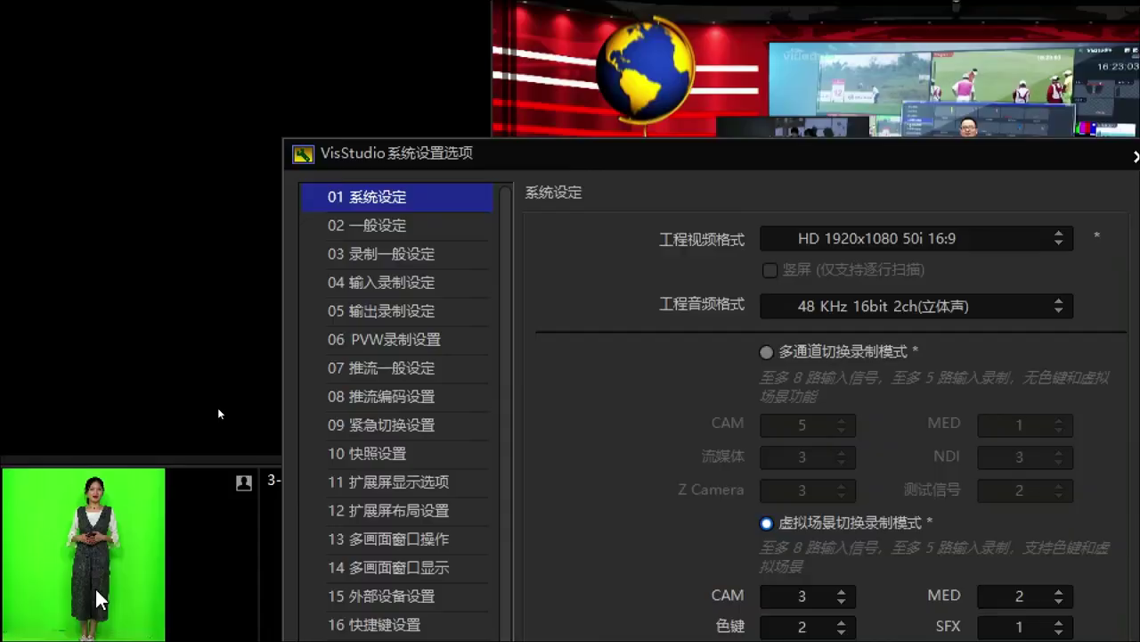
{"action": "left_click", "coordinate": [1038, 156]}
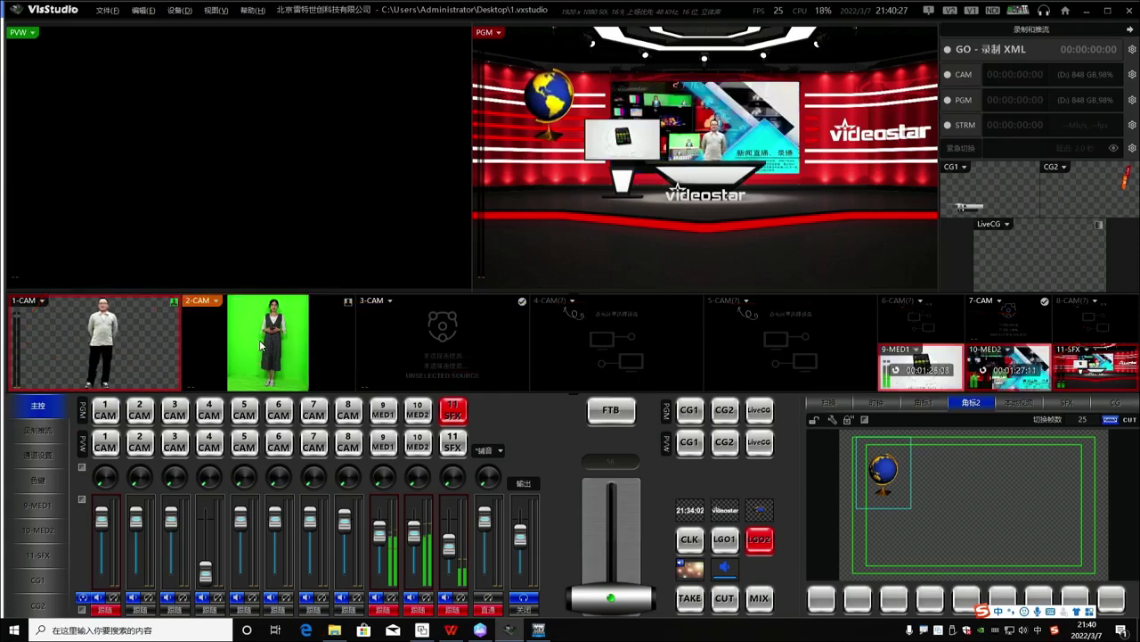
Reopen 系统选项, examine the selectable 色键, 流媒体, NDI and 测试信号 counts, and close the dialog without changes.
{"action": "left_click", "coordinate": [168, 15]}
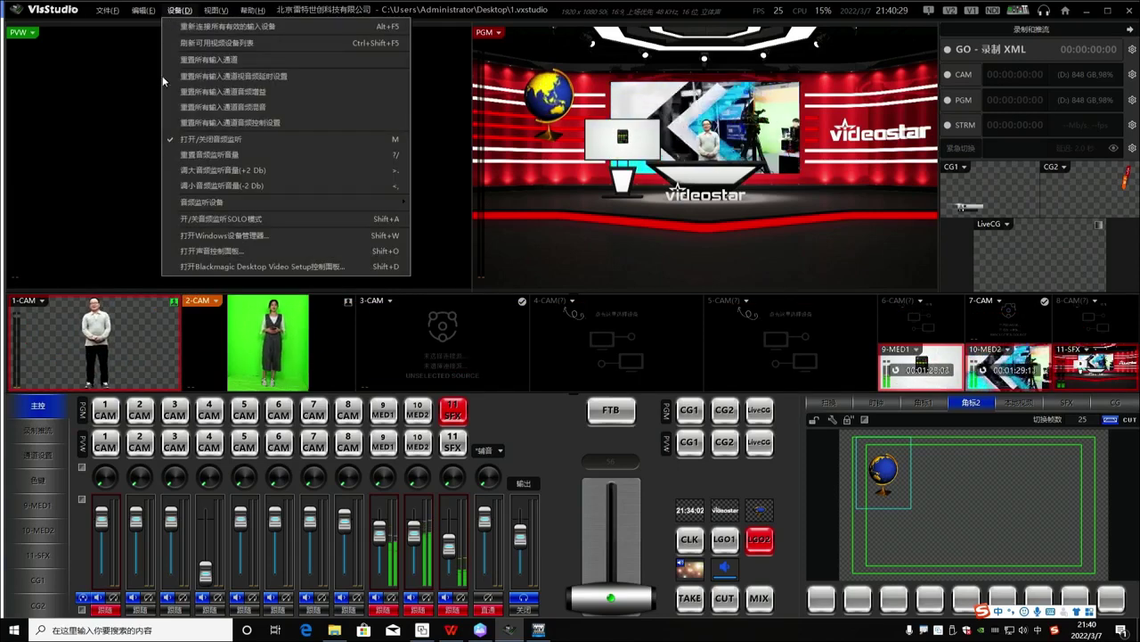
{"action": "mouse_move", "coordinate": [161, 11]}
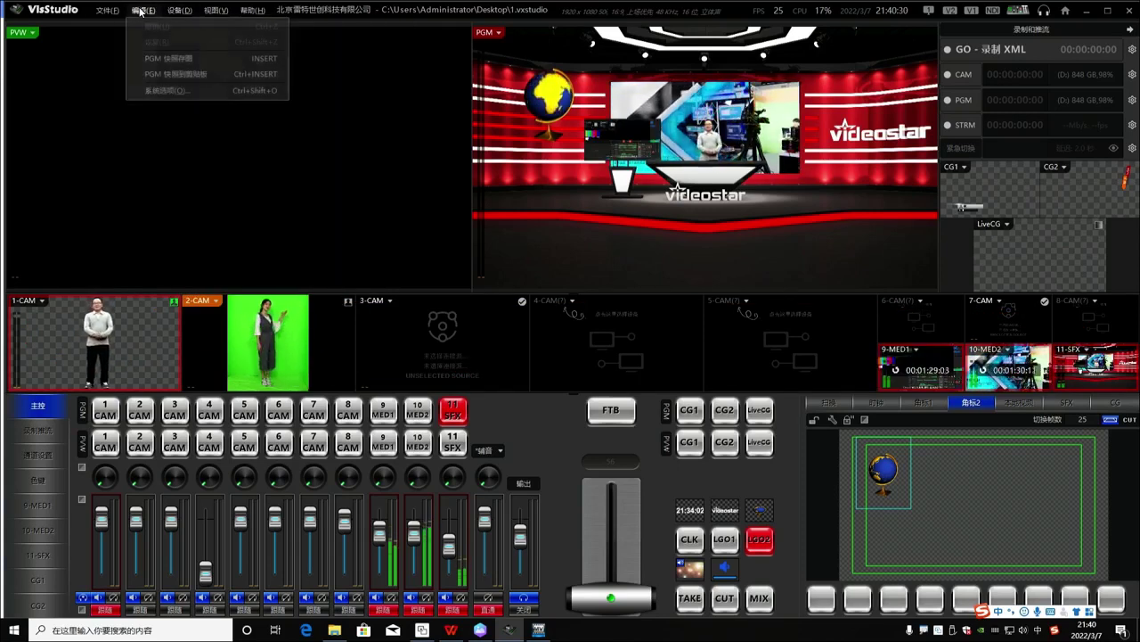
{"action": "left_click", "coordinate": [169, 90]}
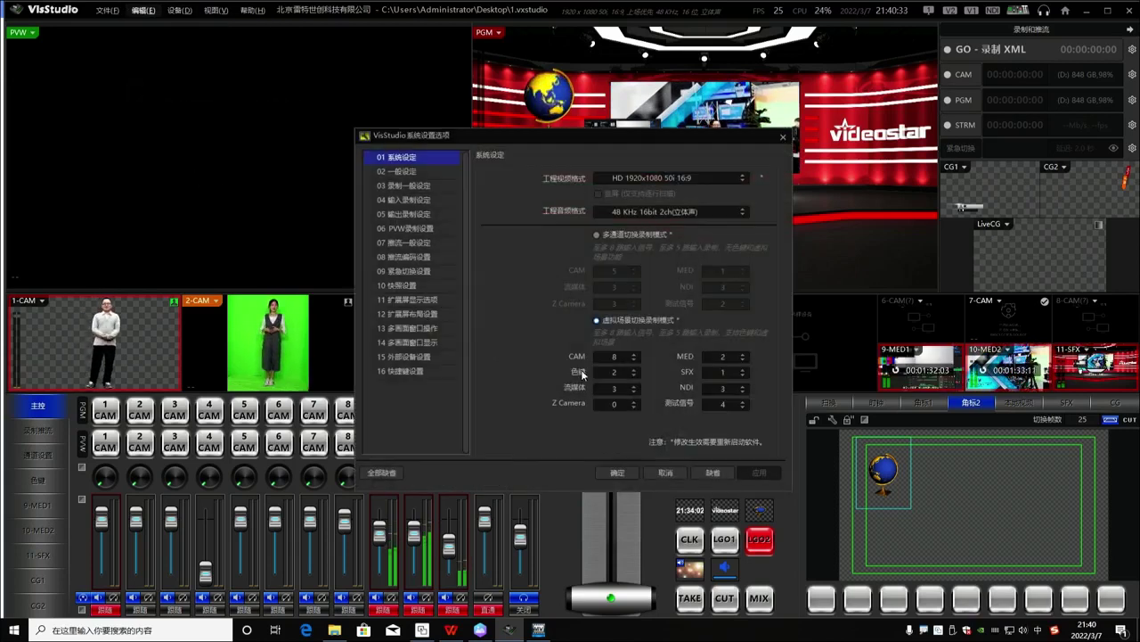
{"action": "left_click", "coordinate": [624, 374]}
{"action": "left_click", "coordinate": [625, 375]}
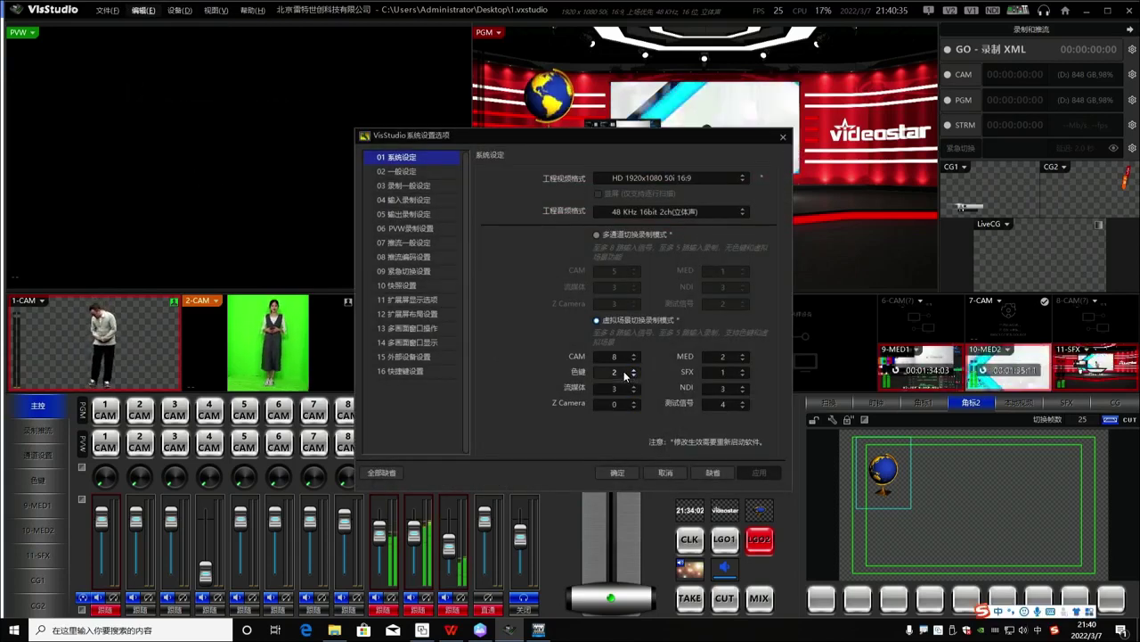
{"action": "left_click", "coordinate": [629, 390]}
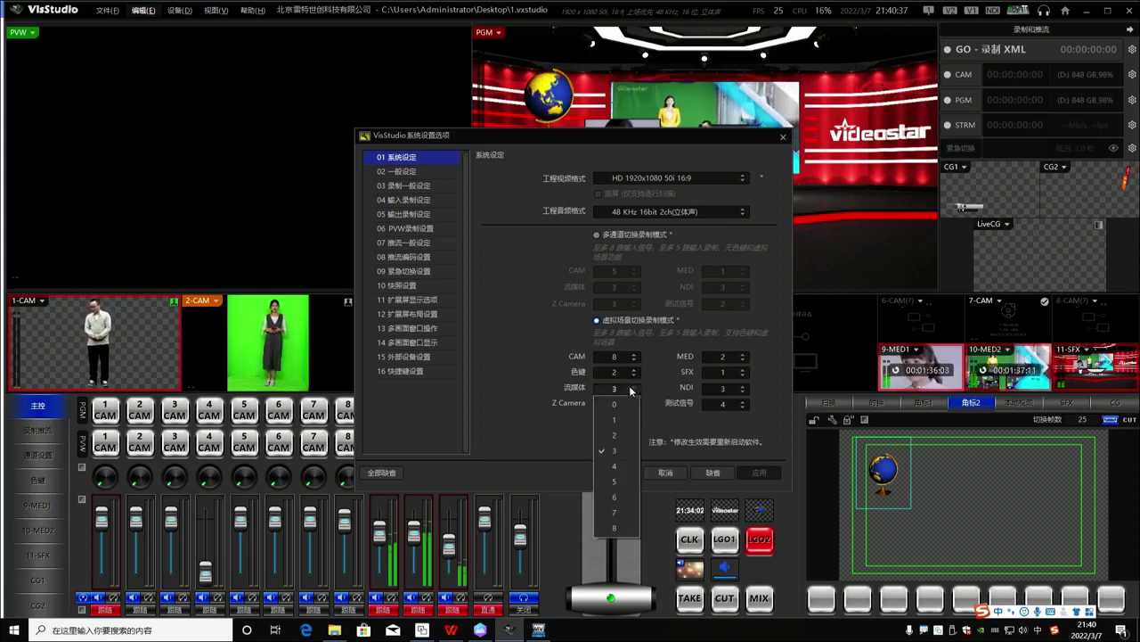
{"action": "left_click", "coordinate": [734, 389]}
{"action": "left_click", "coordinate": [732, 392]}
{"action": "left_click", "coordinate": [719, 403]}
{"action": "left_click", "coordinate": [656, 403]}
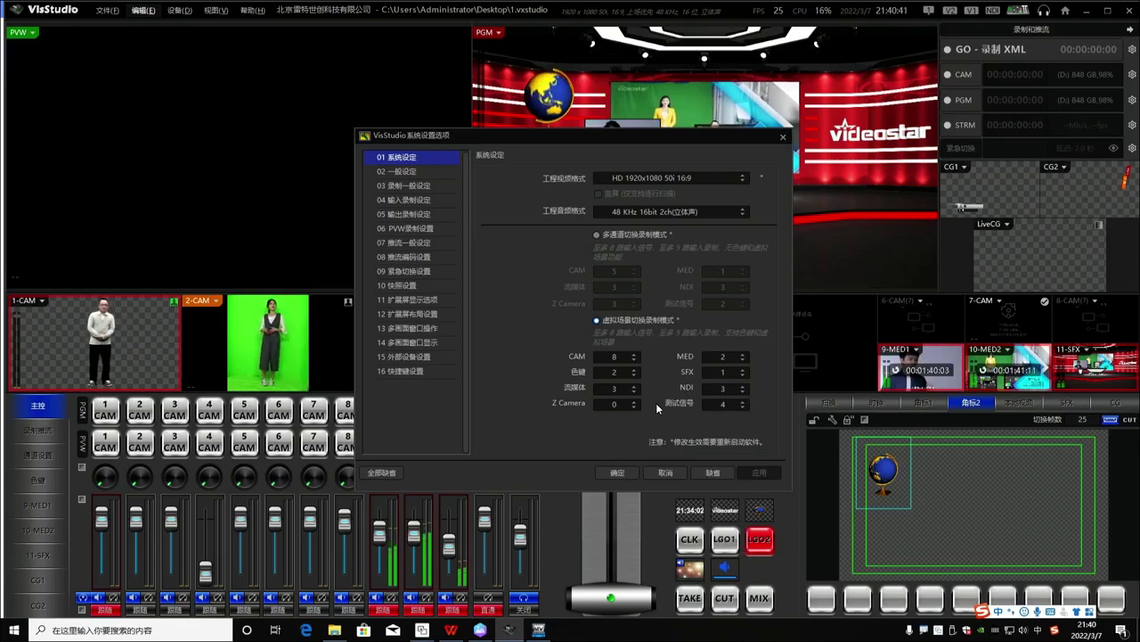
{"action": "left_click", "coordinate": [624, 389]}
{"action": "left_click", "coordinate": [717, 390]}
{"action": "left_click", "coordinate": [717, 391]}
{"action": "left_click", "coordinate": [704, 404]}
{"action": "left_click", "coordinate": [713, 402]}
{"action": "left_click", "coordinate": [708, 375]}
{"action": "left_click", "coordinate": [783, 137]}
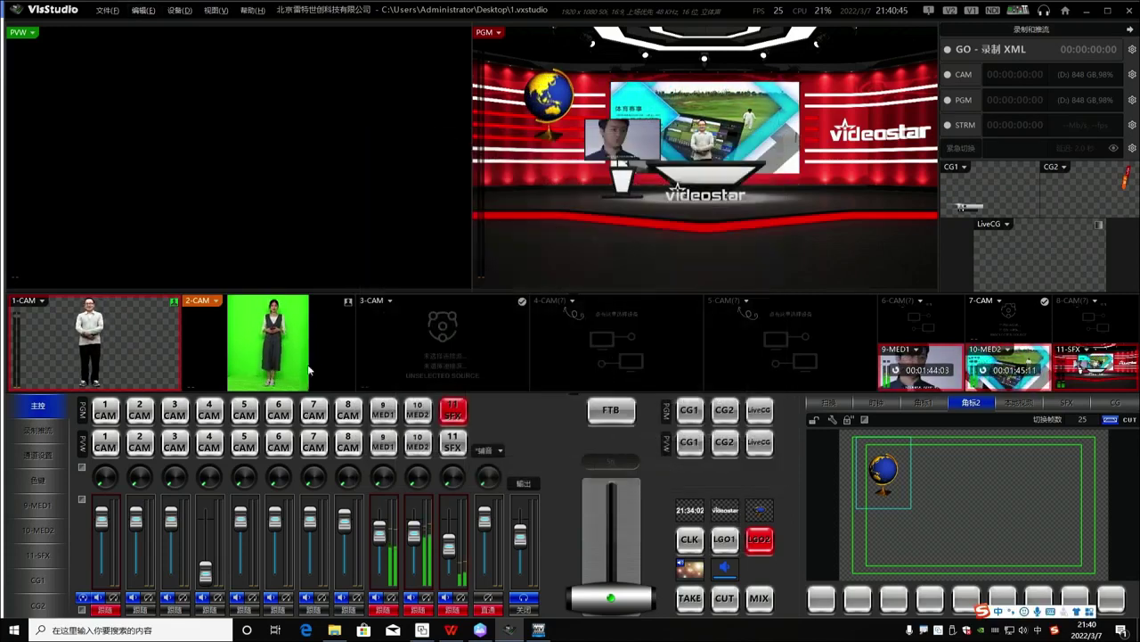
Examine the input source lists of the 1-CAM and 4-CAM channels.
{"action": "left_click", "coordinate": [40, 304]}
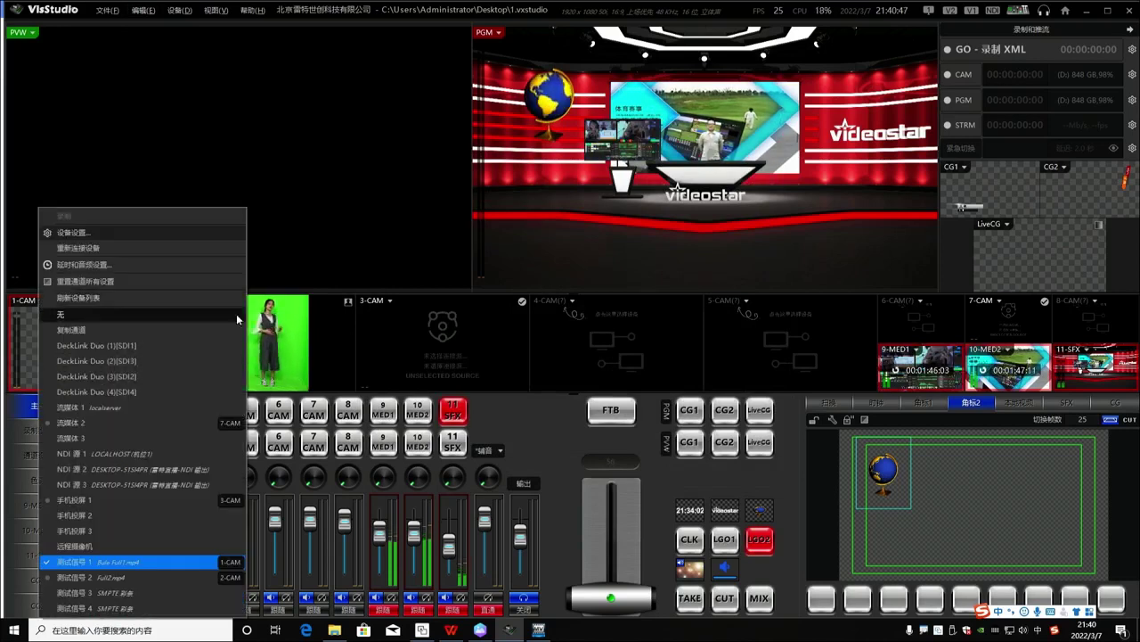
{"action": "left_click", "coordinate": [572, 308]}
{"action": "left_click", "coordinate": [572, 301]}
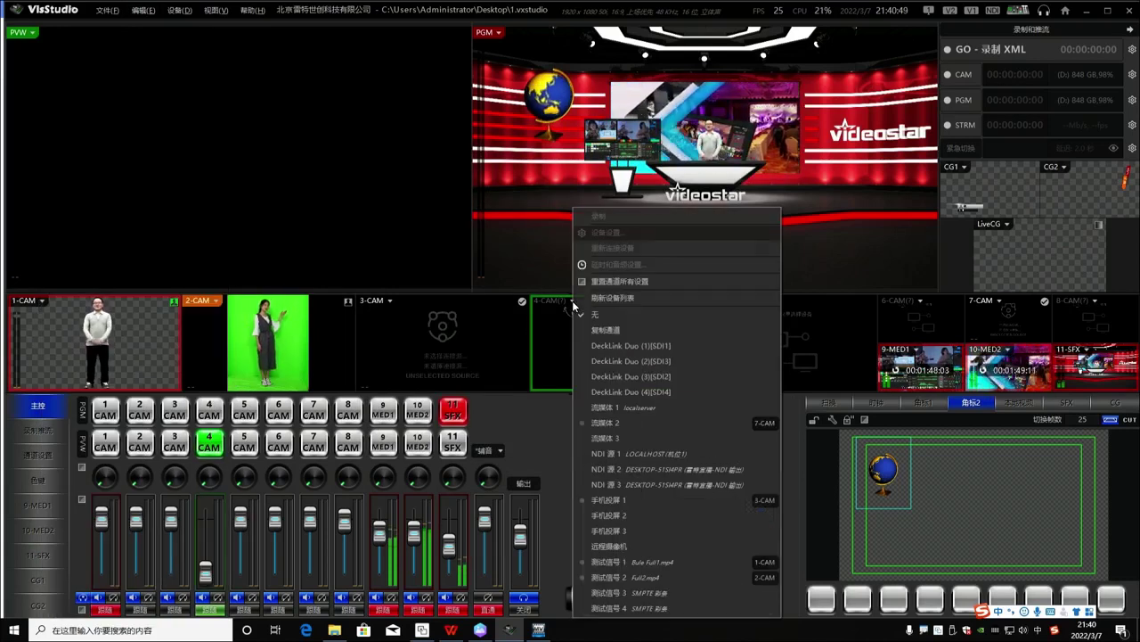
{"action": "left_click", "coordinate": [559, 313]}
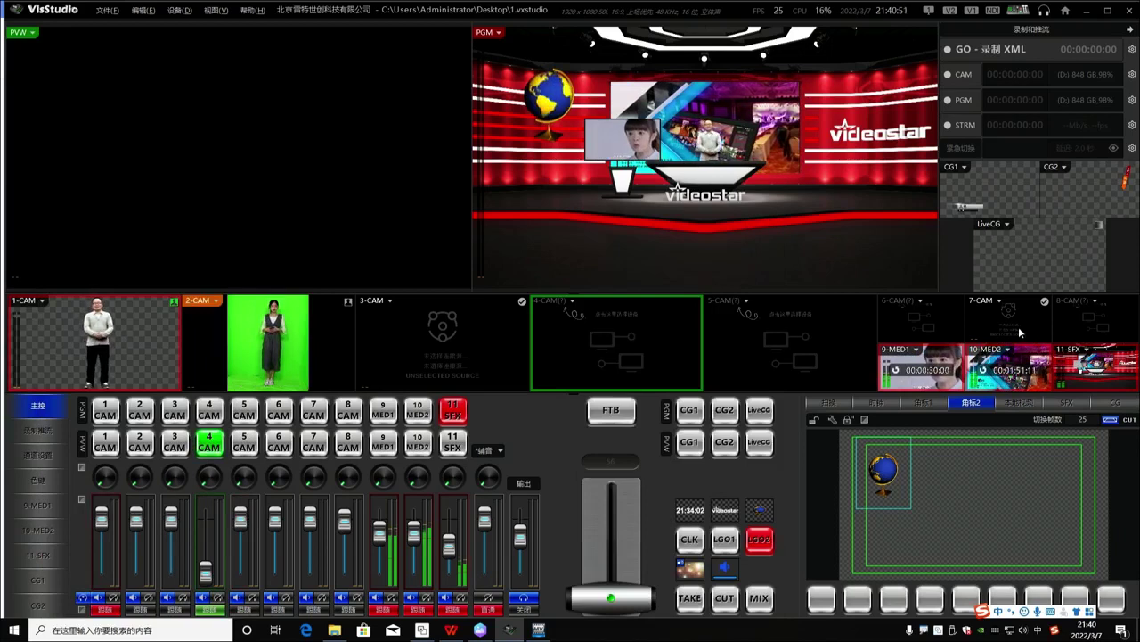
{"action": "left_click", "coordinate": [572, 301]}
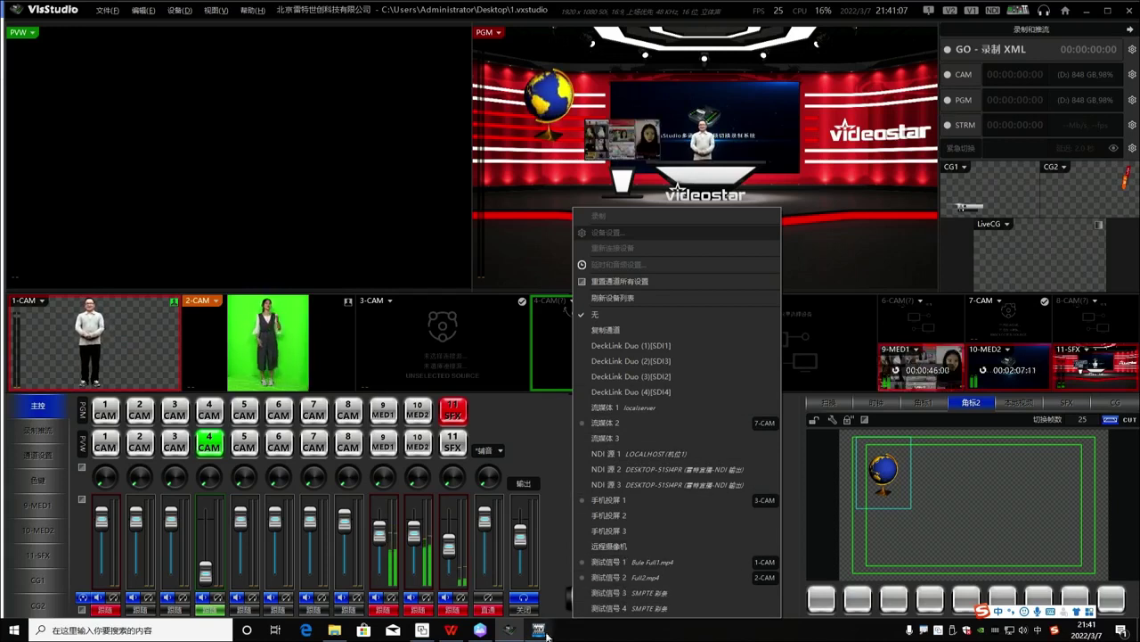
{"action": "left_click", "coordinate": [538, 406]}
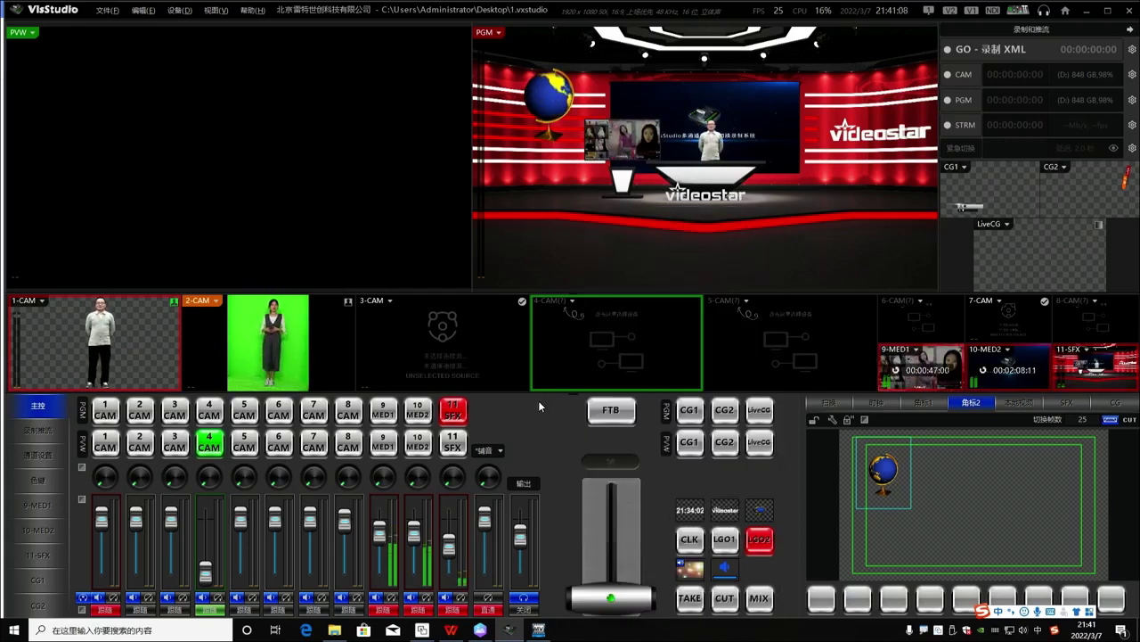
Assign 流媒体 1 as the 4-CAM source, dismiss its device options, and view the 5-CAM source list without choosing a source.
{"action": "left_click", "coordinate": [568, 303]}
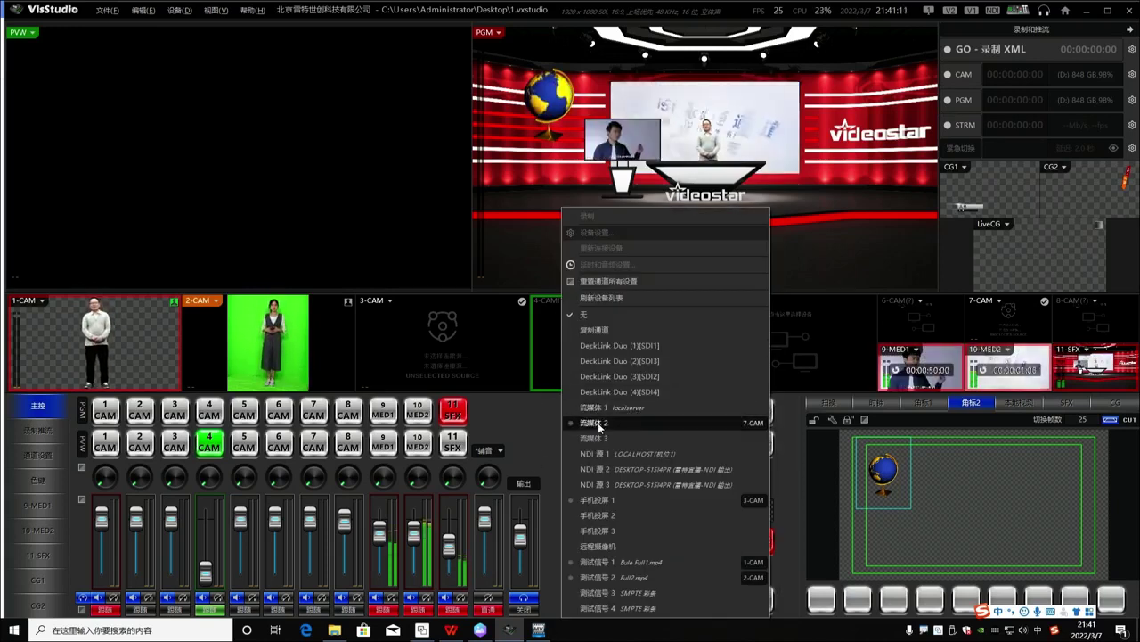
{"action": "left_click", "coordinate": [602, 409]}
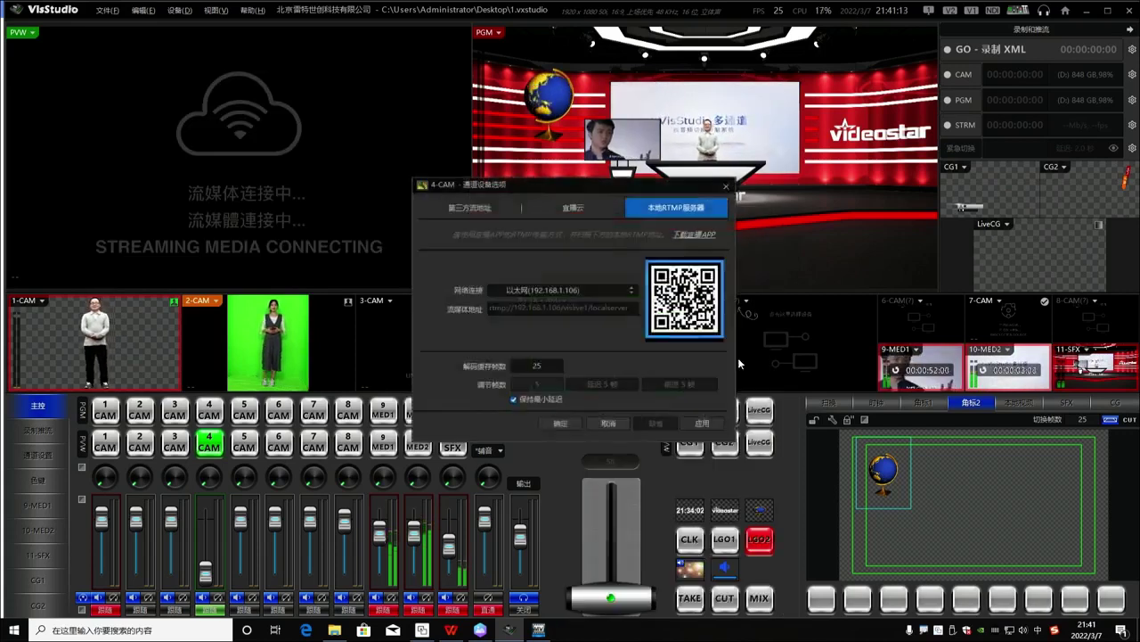
{"action": "left_click", "coordinate": [610, 423]}
{"action": "left_click", "coordinate": [740, 303]}
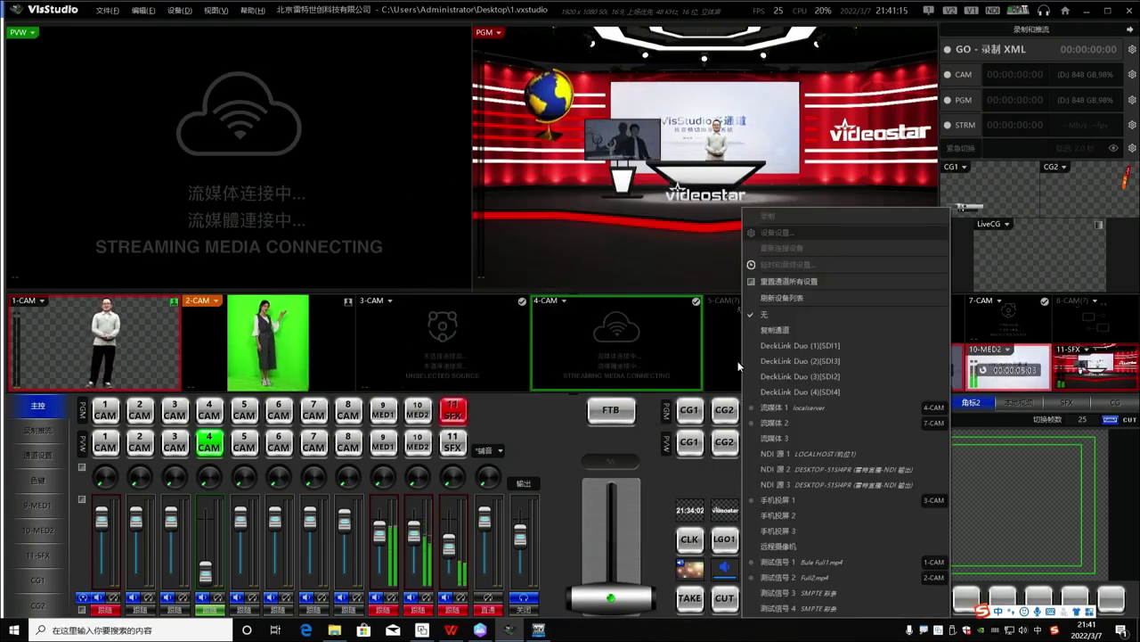
{"action": "left_click", "coordinate": [555, 423]}
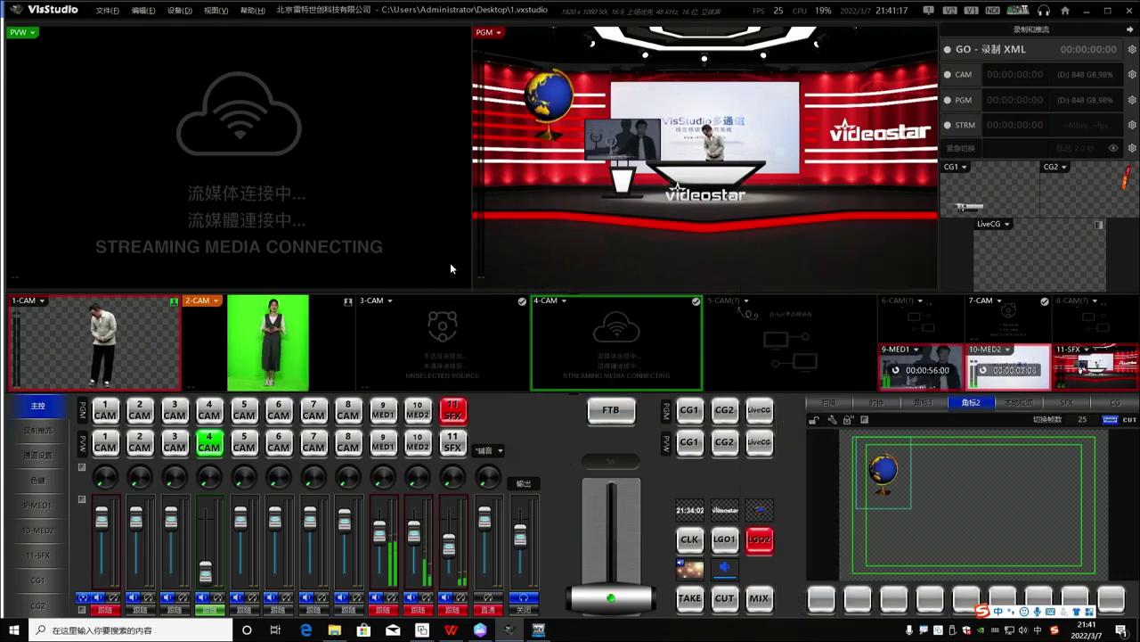
Open 系统选项 and examine the selectable 流媒体 and Z Camera counts for 虚拟场景切换录制模式 without changing them.
{"action": "left_click", "coordinate": [144, 11]}
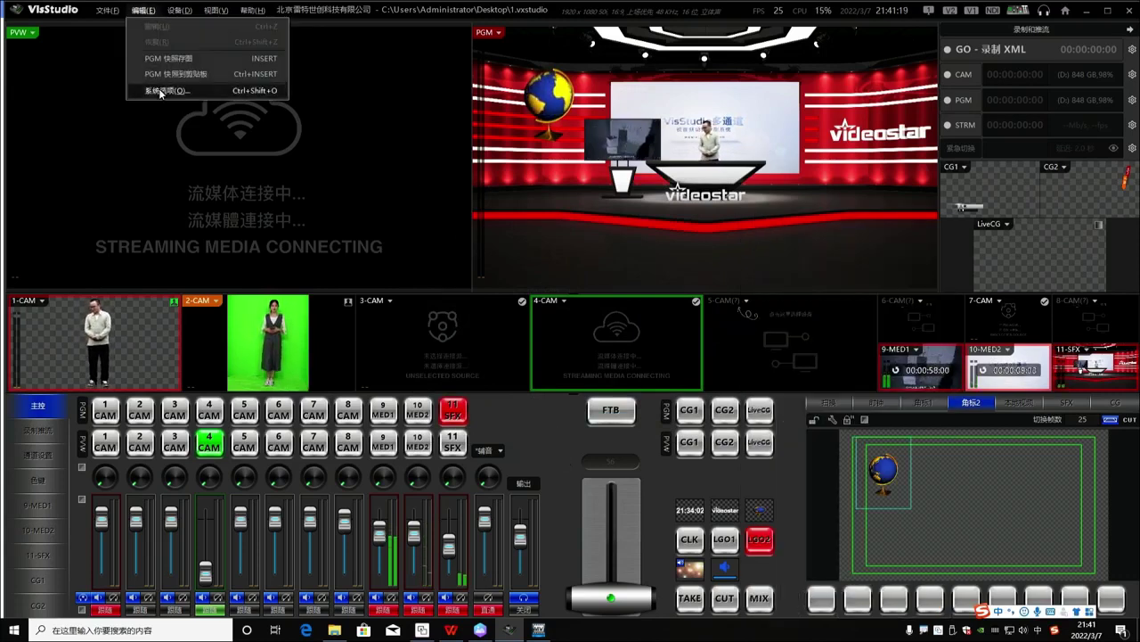
{"action": "left_click", "coordinate": [165, 90]}
{"action": "left_click", "coordinate": [620, 388]}
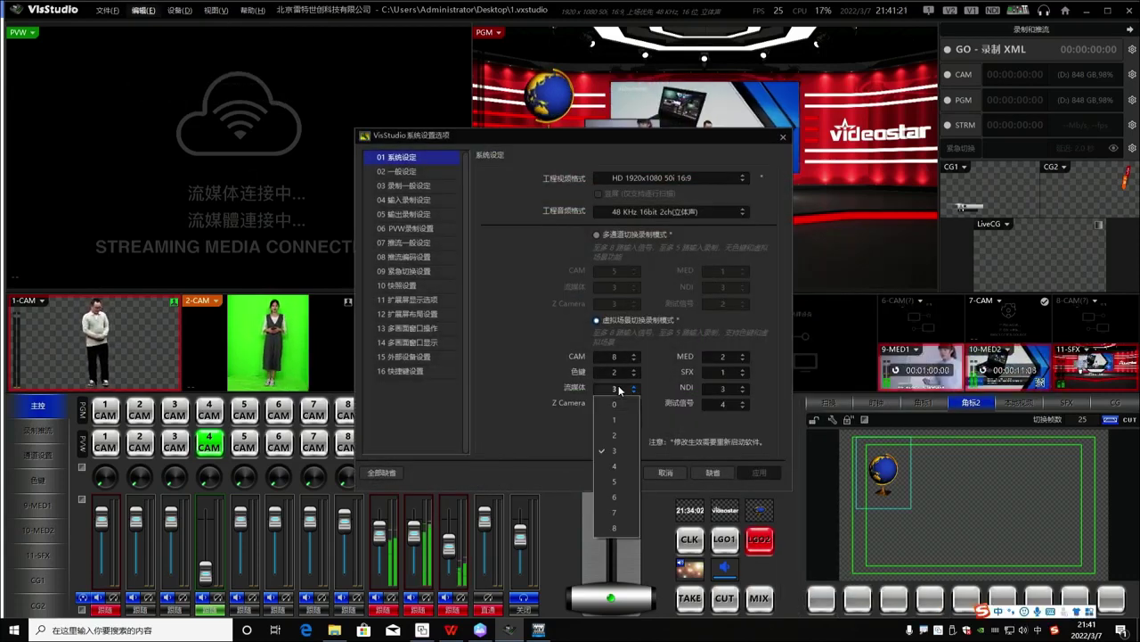
{"action": "left_click", "coordinate": [619, 389]}
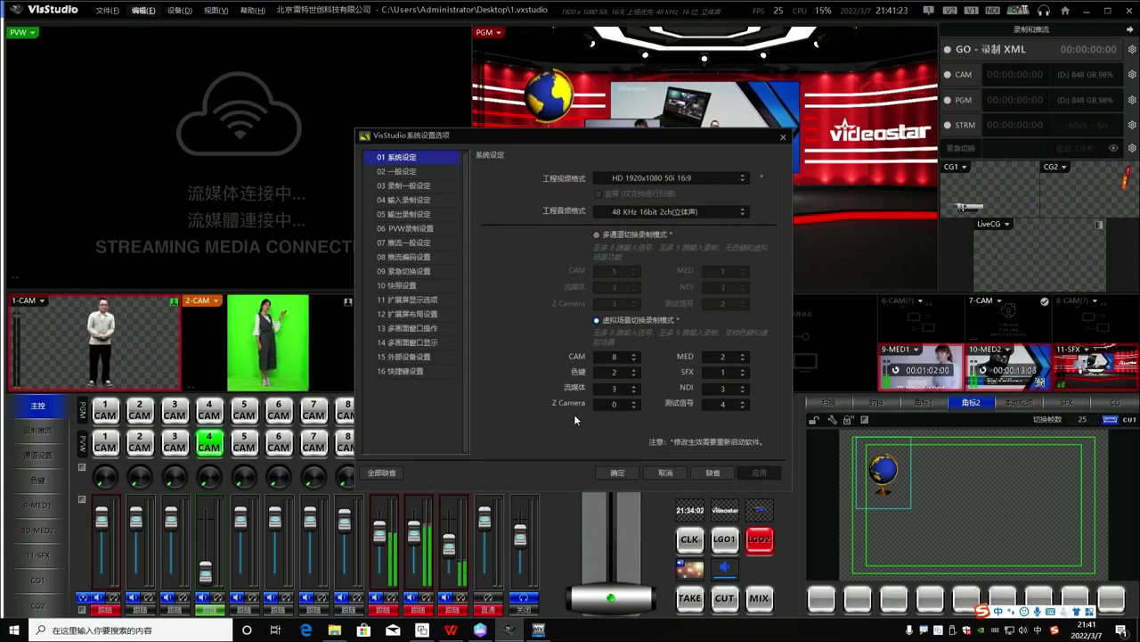
{"action": "left_click", "coordinate": [625, 406]}
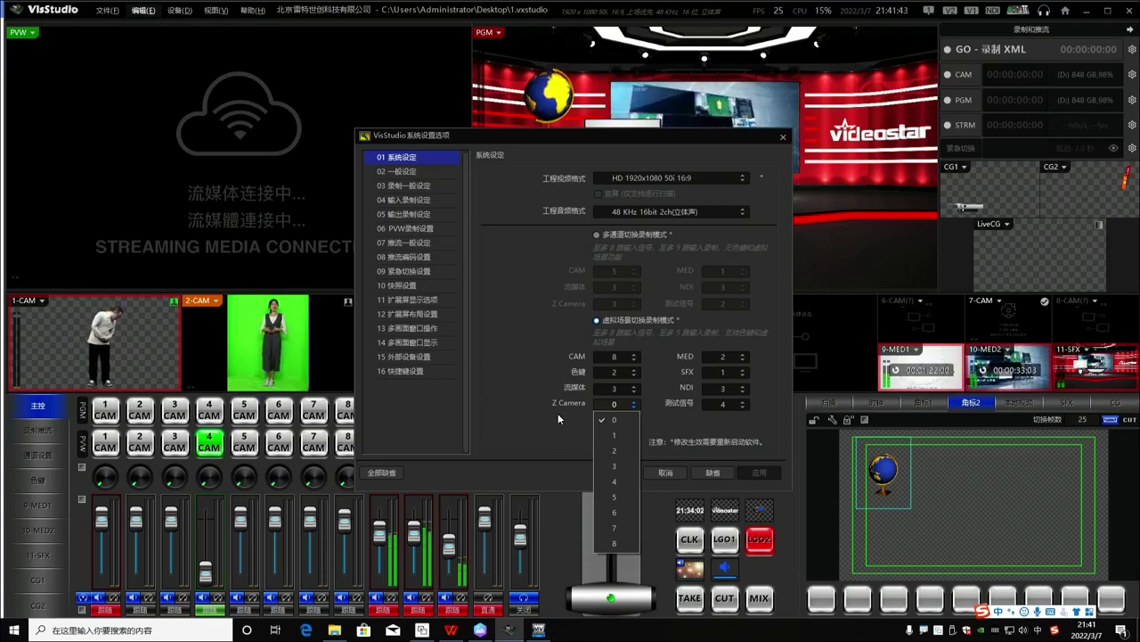
{"action": "left_click", "coordinate": [629, 411]}
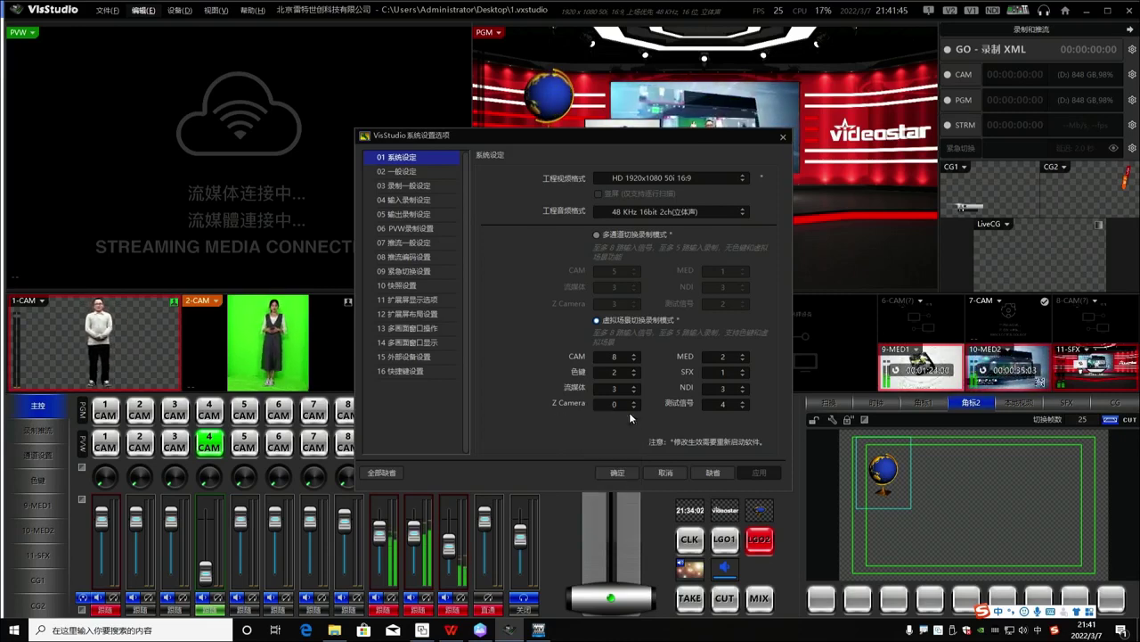
In 一般设定, set Media channels to 从入点位置开始播放 when cut in and 暂停播放 when cut out.
{"action": "left_click", "coordinate": [421, 174]}
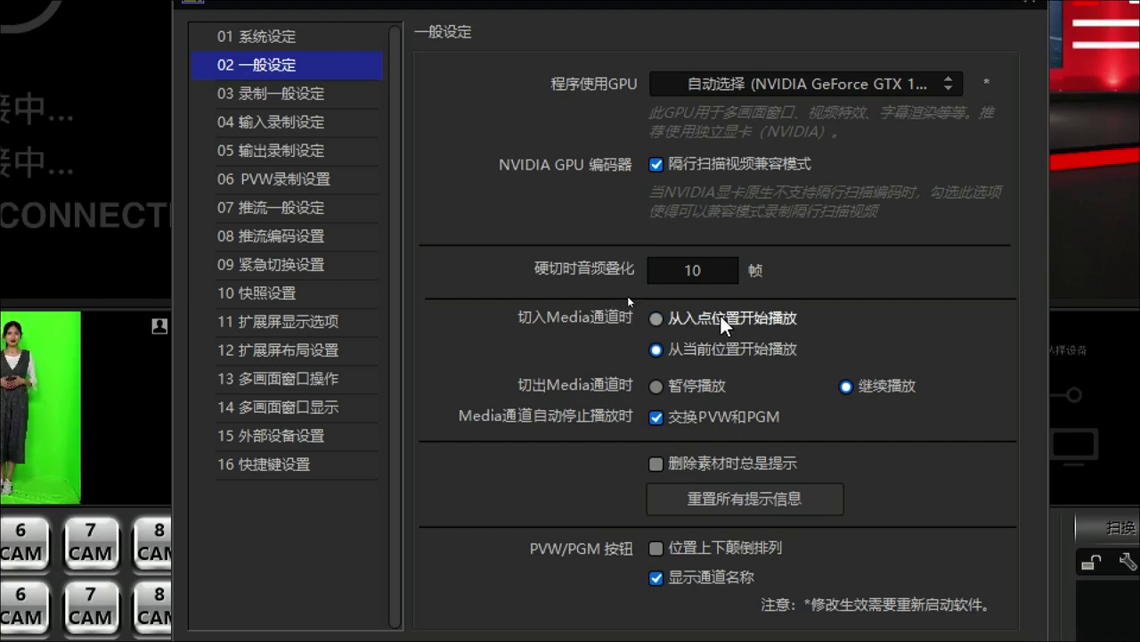
{"action": "left_click", "coordinate": [728, 350]}
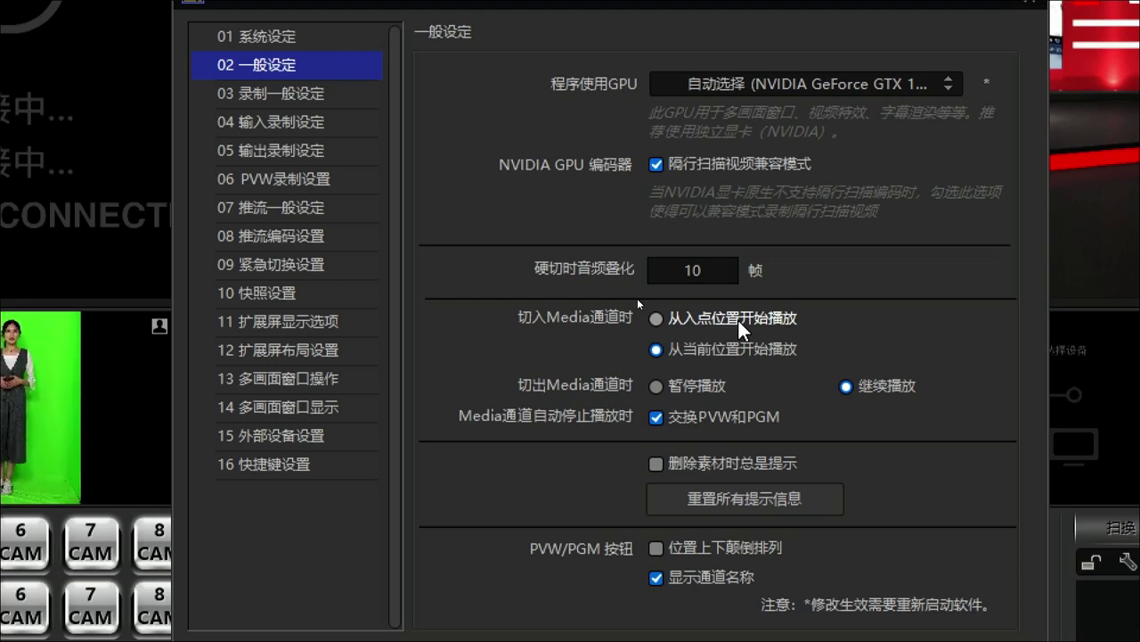
{"action": "left_click", "coordinate": [738, 318]}
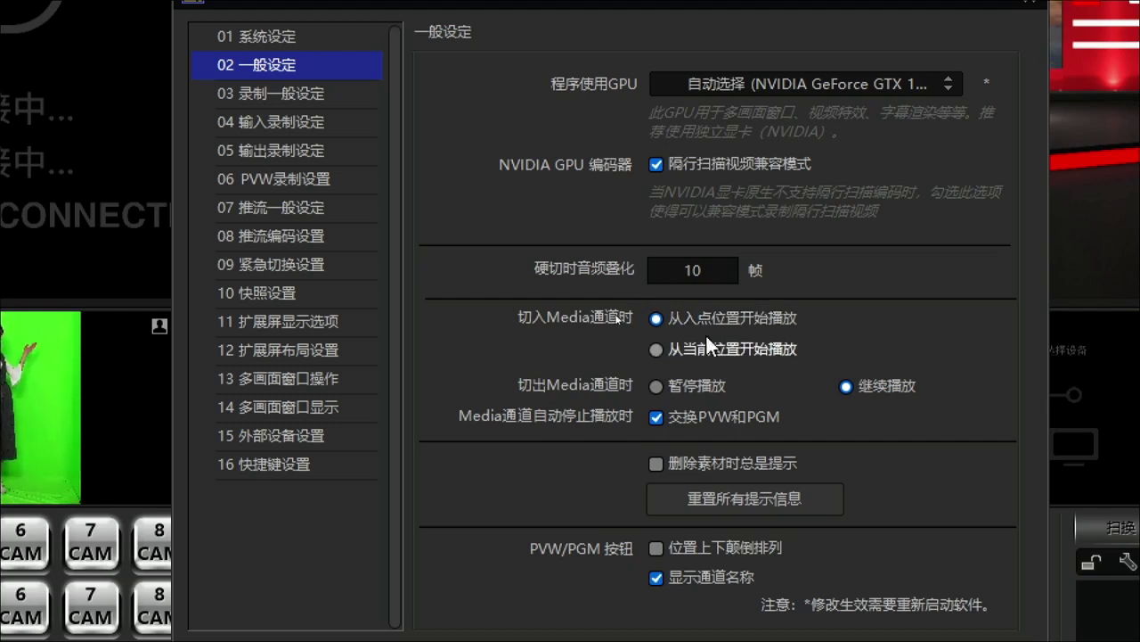
{"action": "left_click", "coordinate": [678, 381]}
{"action": "left_click", "coordinate": [910, 384]}
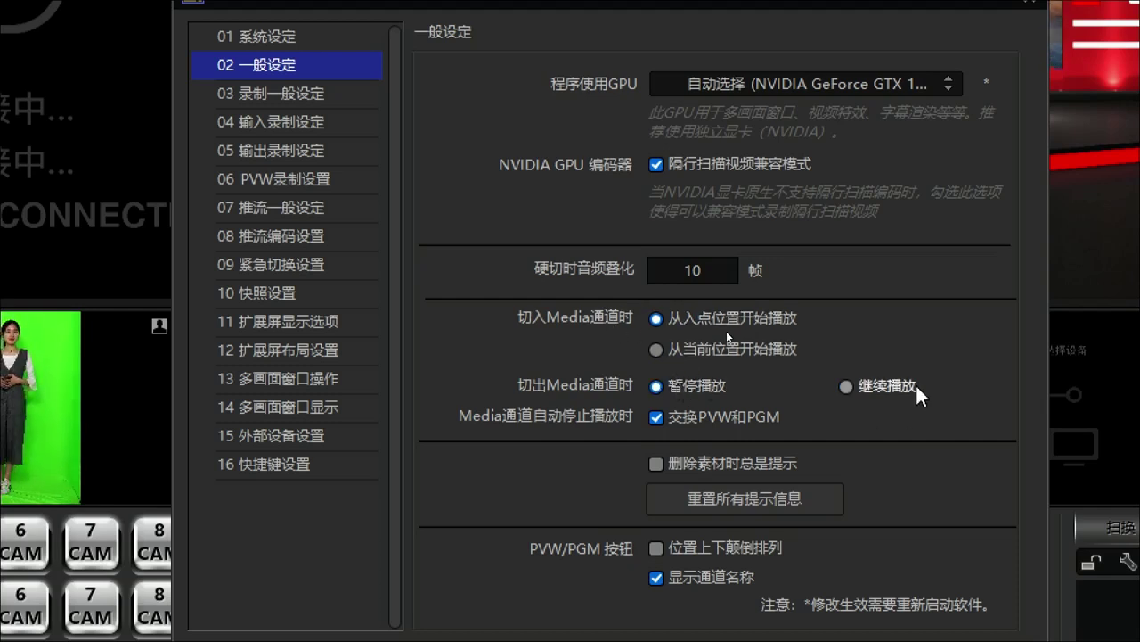
{"action": "left_click", "coordinate": [698, 386]}
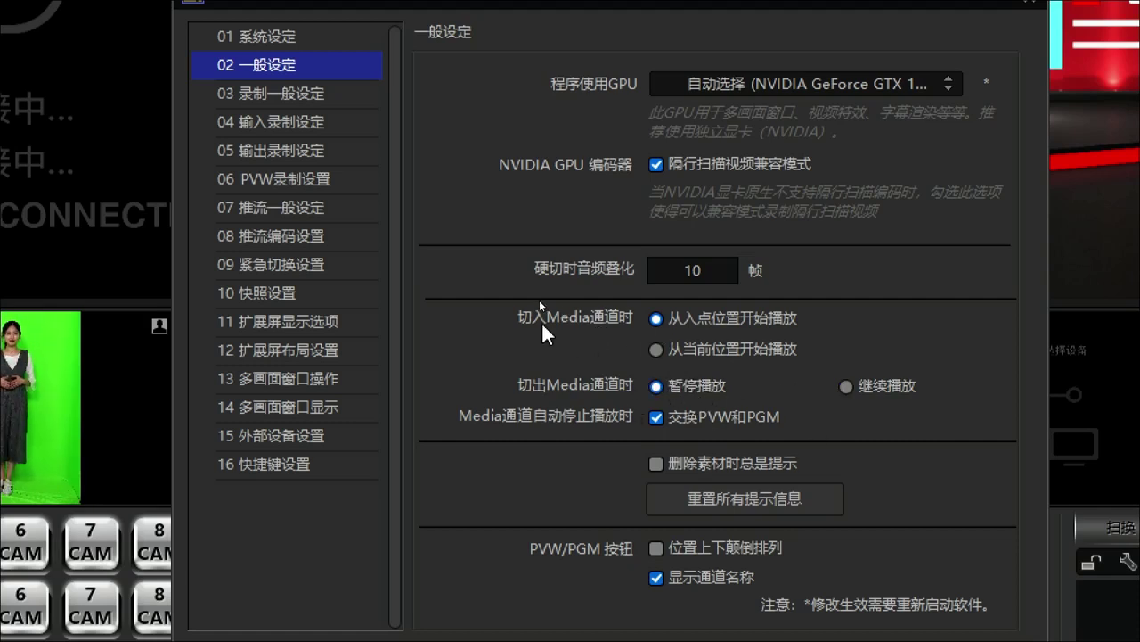
Examine the 最小硬盘空间 and 录制缓存帧大小 options in 录制一般设定 without changing them.
{"action": "left_click", "coordinate": [282, 99]}
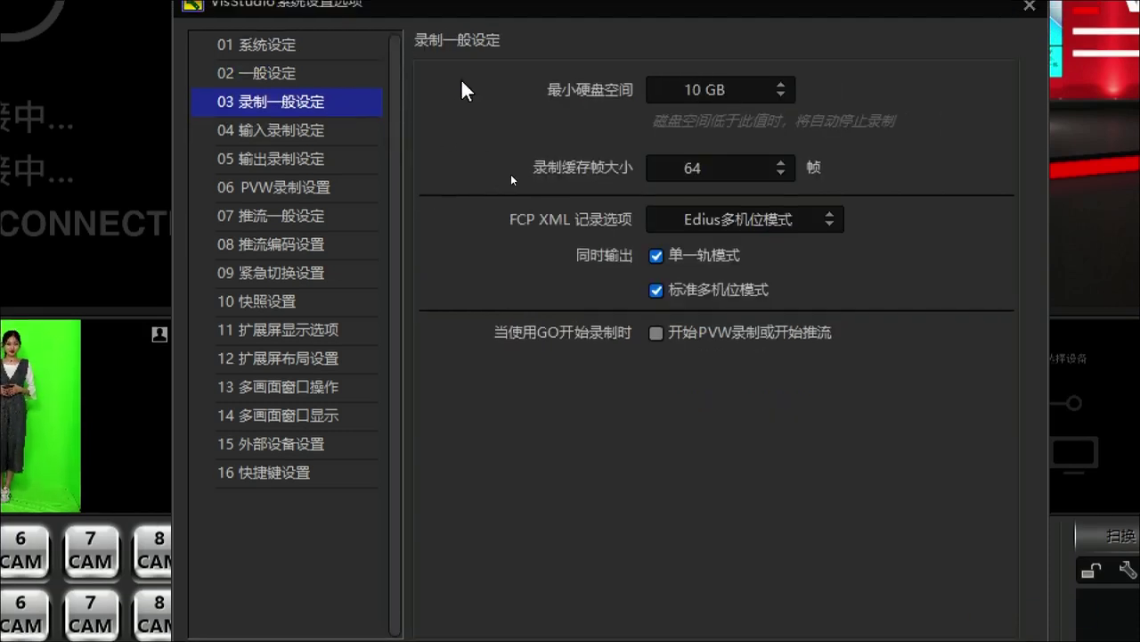
{"action": "left_click", "coordinate": [699, 82]}
{"action": "left_click", "coordinate": [697, 93]}
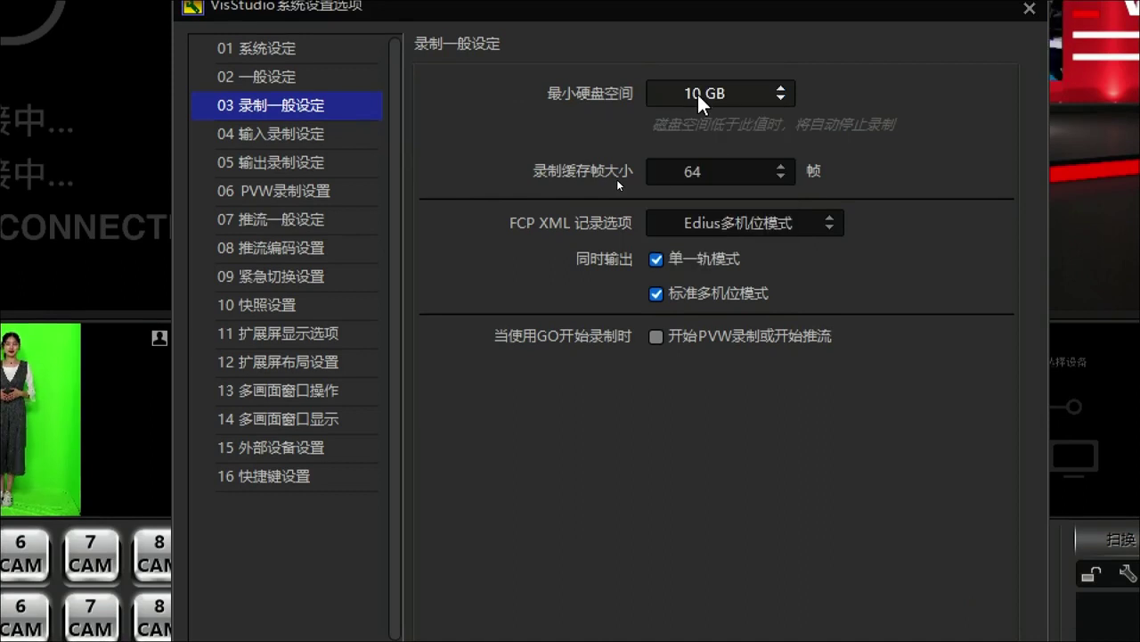
{"action": "left_click", "coordinate": [700, 93]}
{"action": "left_click", "coordinate": [701, 92]}
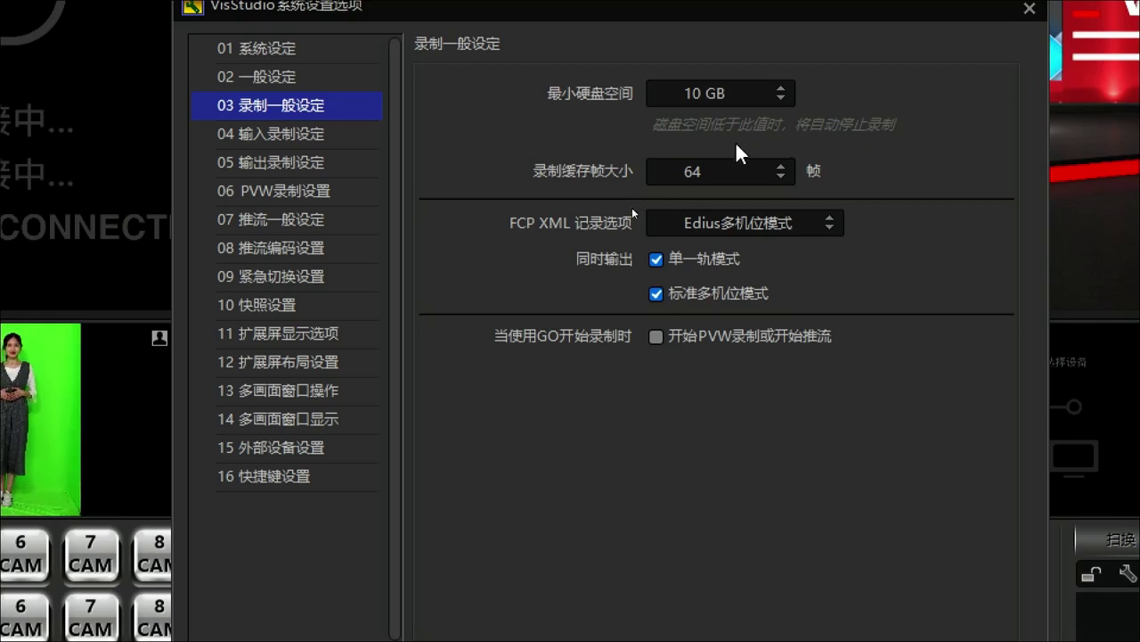
{"action": "left_click", "coordinate": [718, 172]}
{"action": "left_click", "coordinate": [718, 172]}
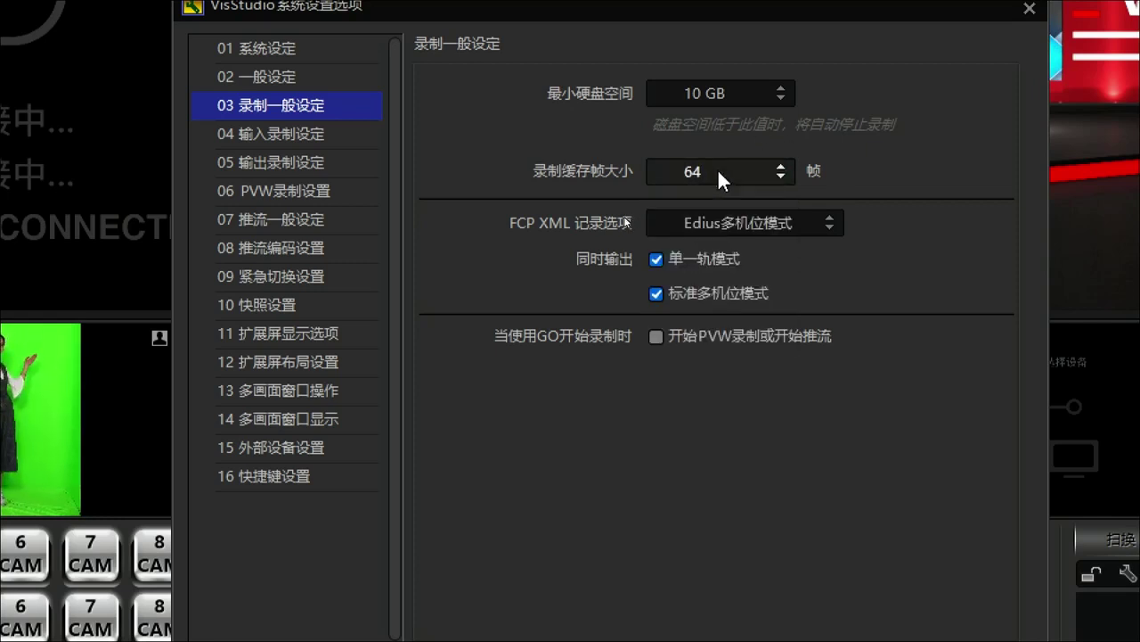
{"action": "left_click", "coordinate": [722, 94]}
{"action": "left_click", "coordinate": [722, 94]}
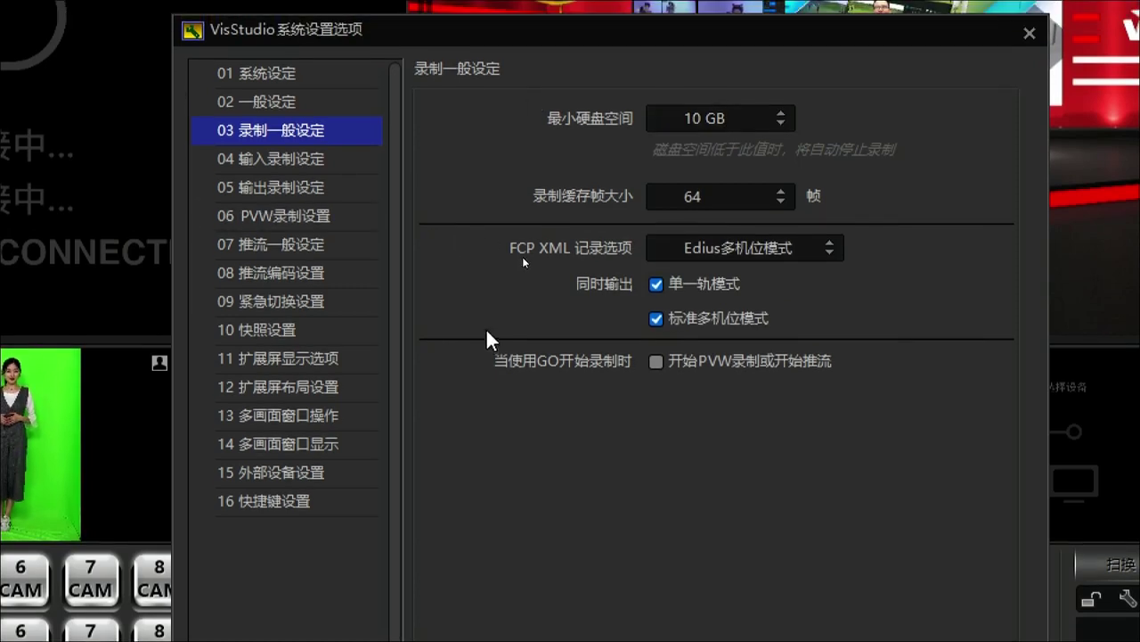
Examine storage paths A and B and the channels assigned to path B in 输入录制设定.
{"action": "left_click", "coordinate": [315, 161]}
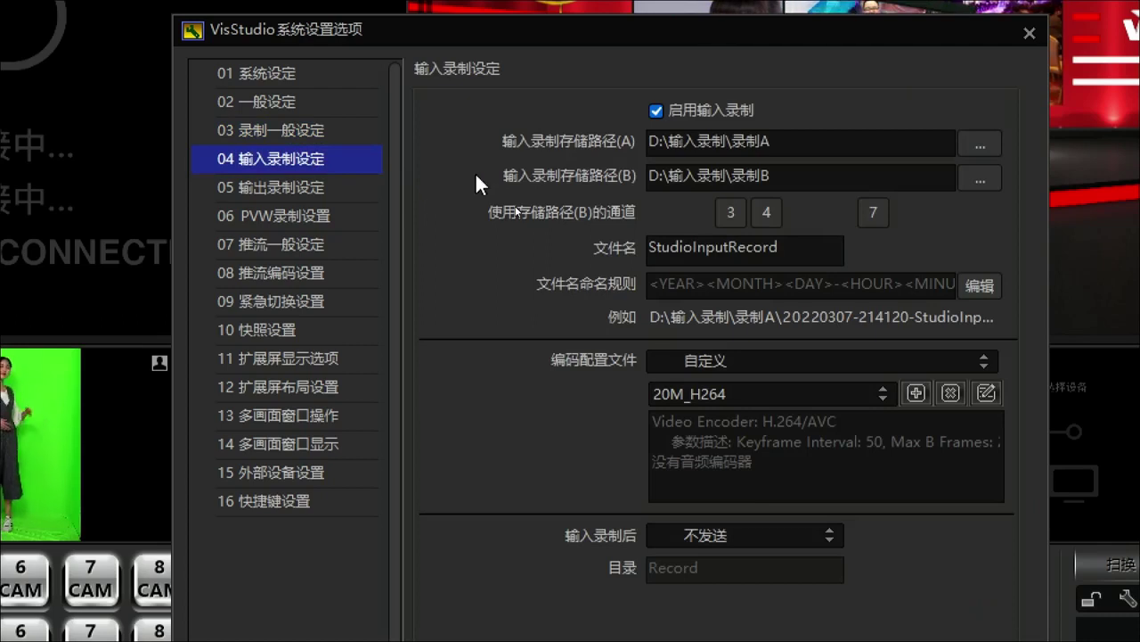
{"action": "triple_click", "coordinate": [790, 141]}
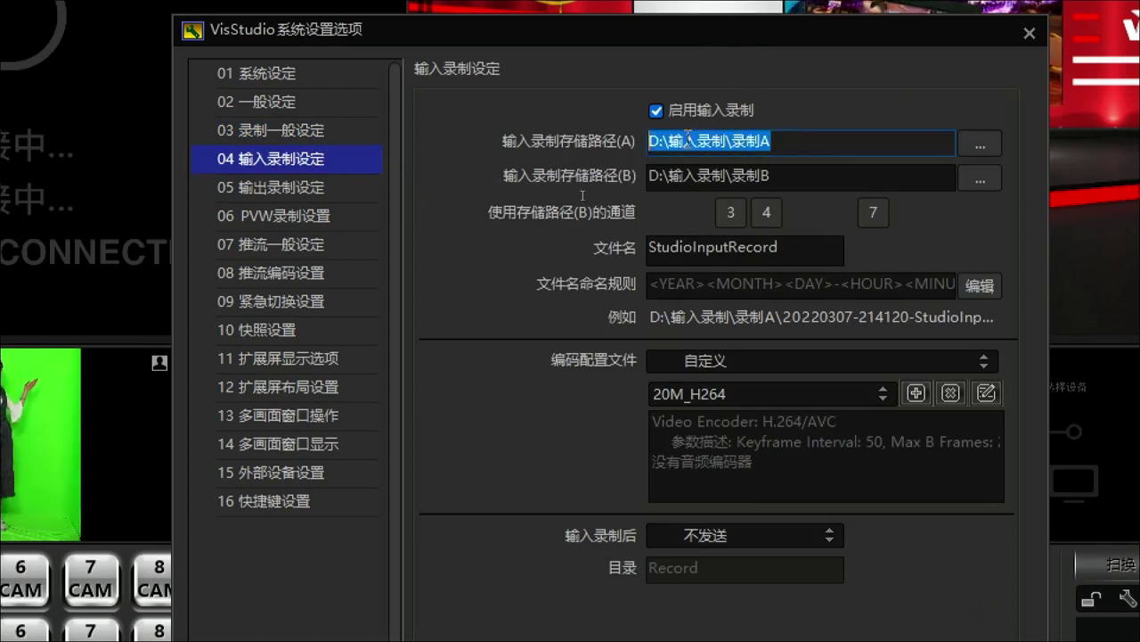
{"action": "left_click", "coordinate": [746, 171]}
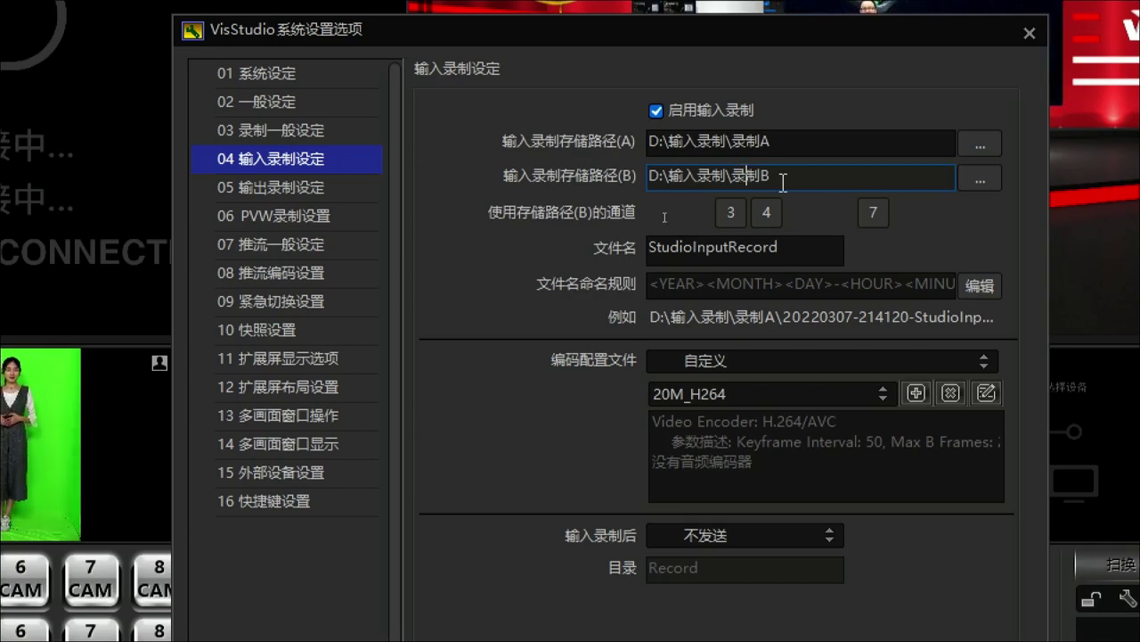
{"action": "left_click_drag", "start_coordinate": [789, 181], "coordinate": [625, 182]}
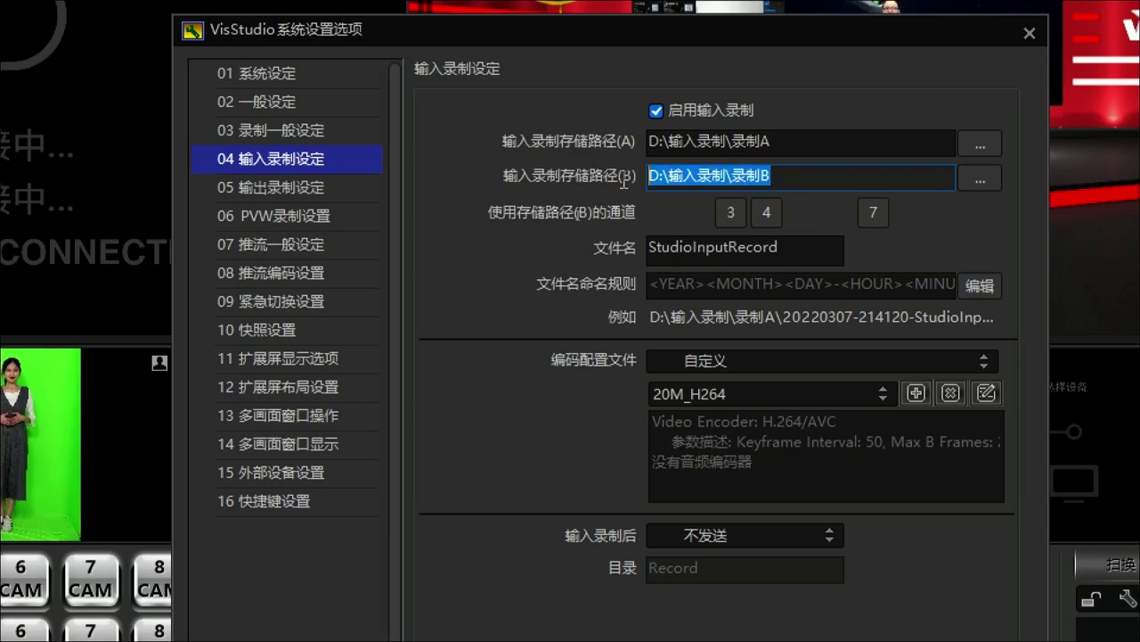
{"action": "left_click_drag", "start_coordinate": [815, 142], "coordinate": [667, 143]}
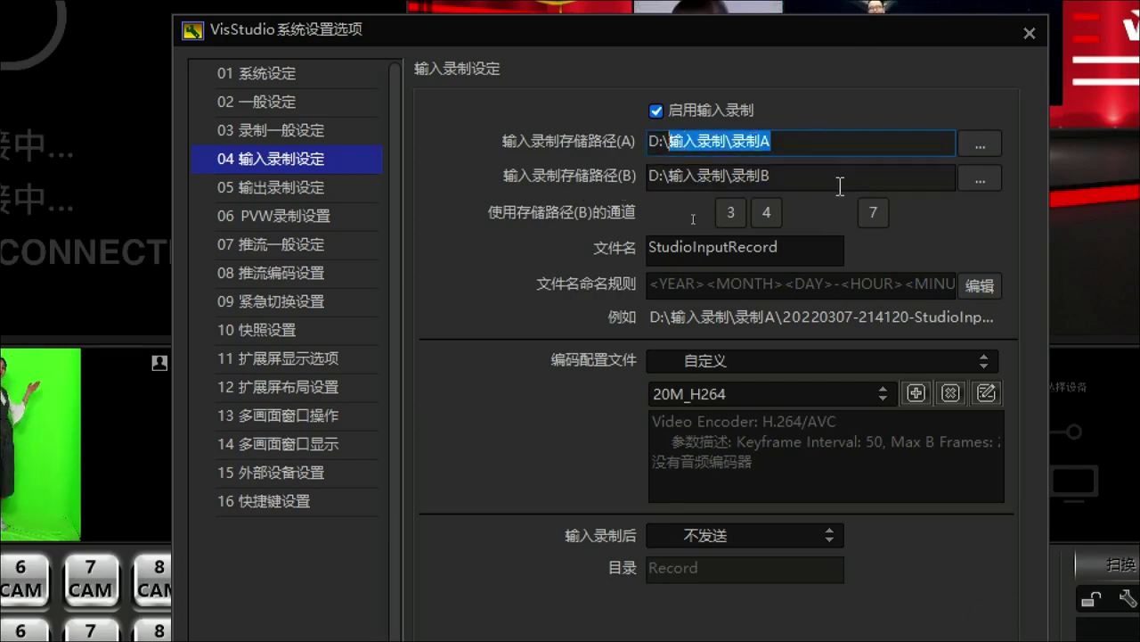
{"action": "left_click", "coordinate": [833, 179]}
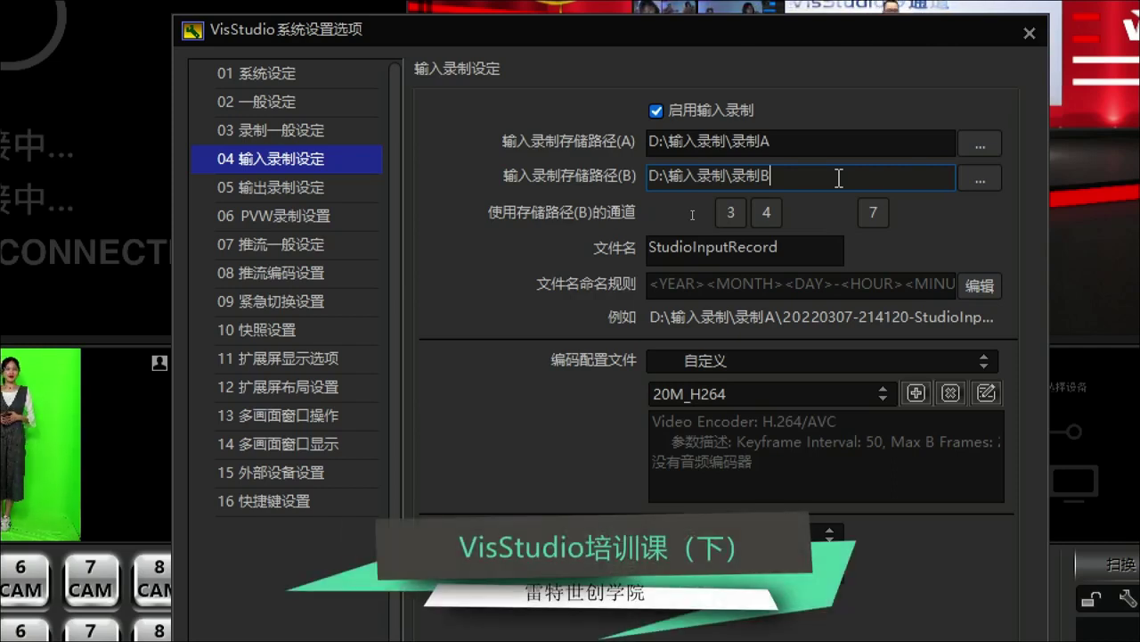
{"action": "left_click_drag", "start_coordinate": [788, 141], "coordinate": [659, 133]}
{"action": "left_click", "coordinate": [802, 176]}
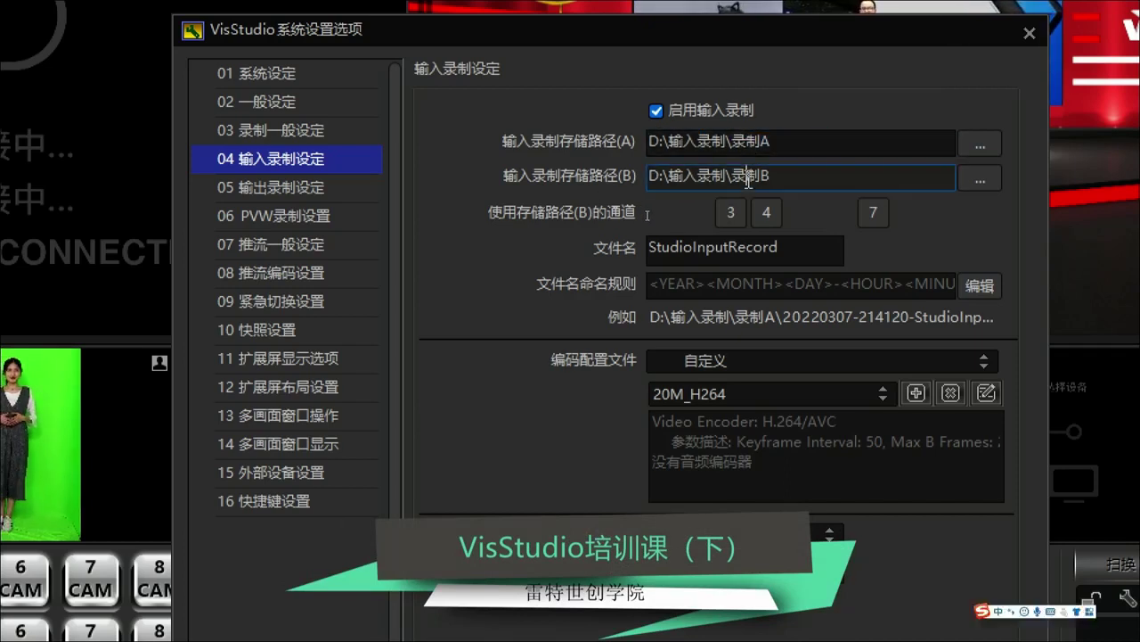
{"action": "left_click_drag", "start_coordinate": [814, 179], "coordinate": [632, 179]}
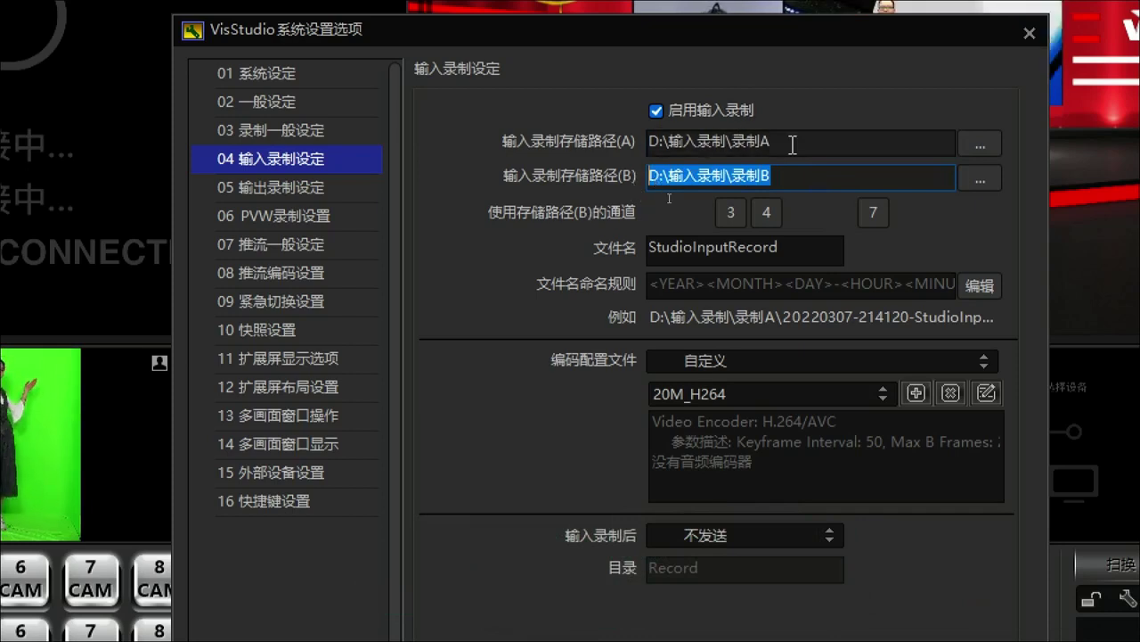
{"action": "left_click_drag", "start_coordinate": [793, 142], "coordinate": [672, 140]}
{"action": "left_click", "coordinate": [794, 178]}
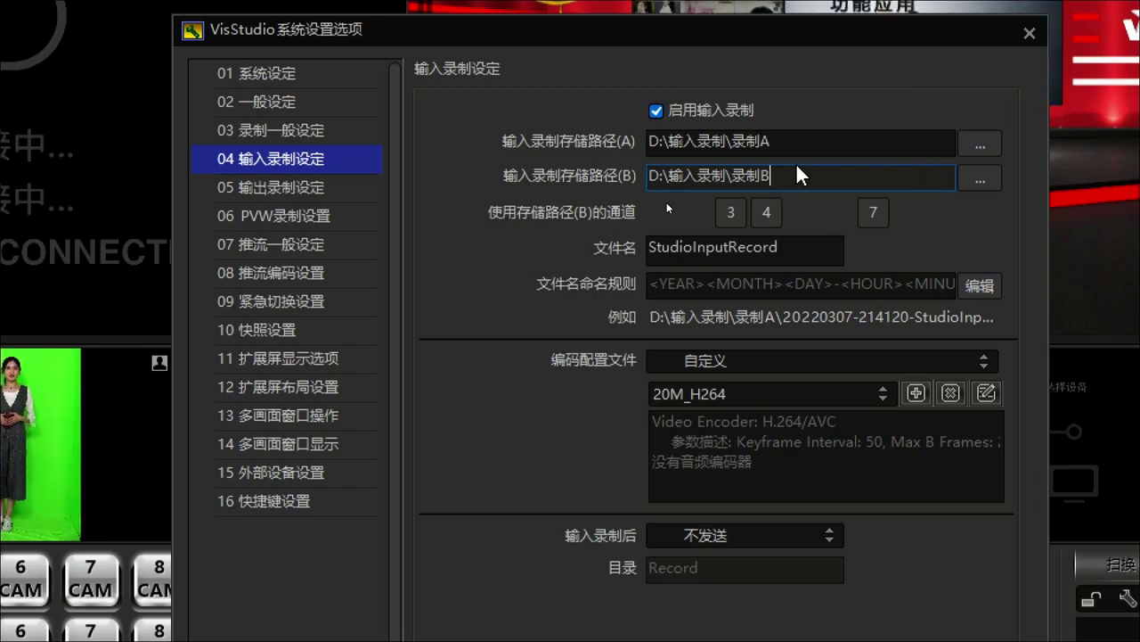
{"action": "left_click", "coordinate": [726, 146]}
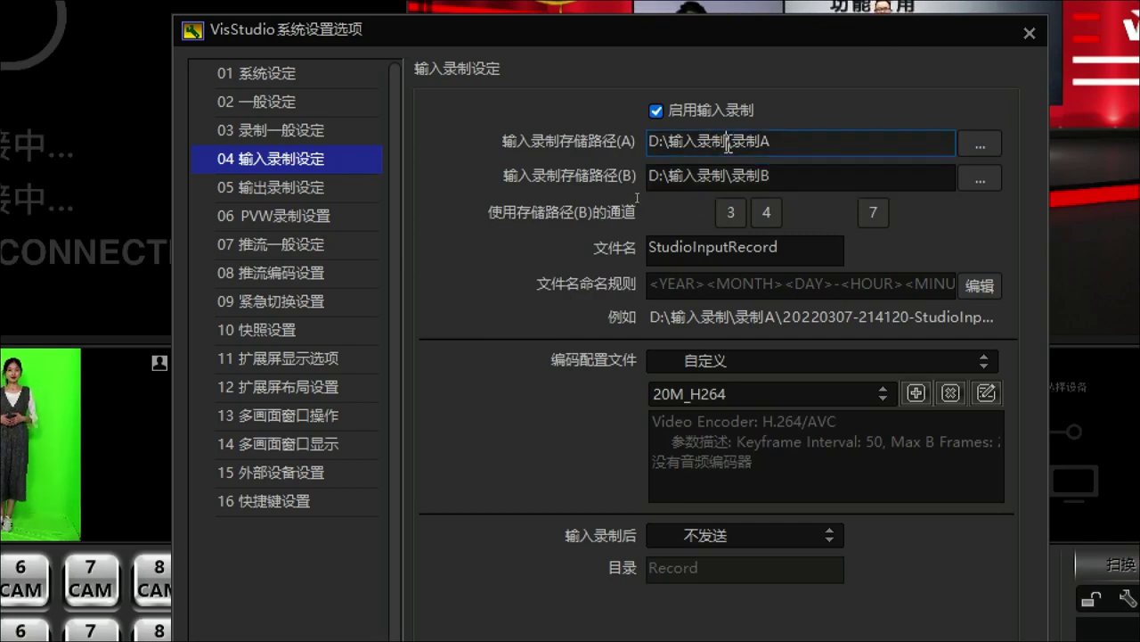
{"action": "left_click_drag", "start_coordinate": [800, 142], "coordinate": [645, 141]}
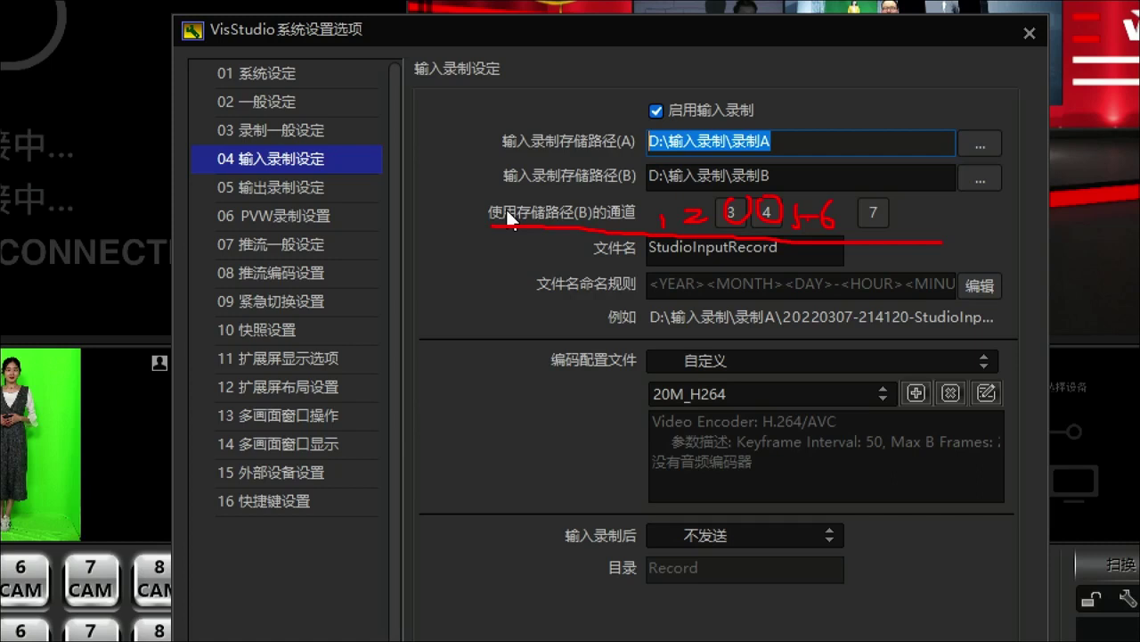
{"action": "key", "text": "Escape"}
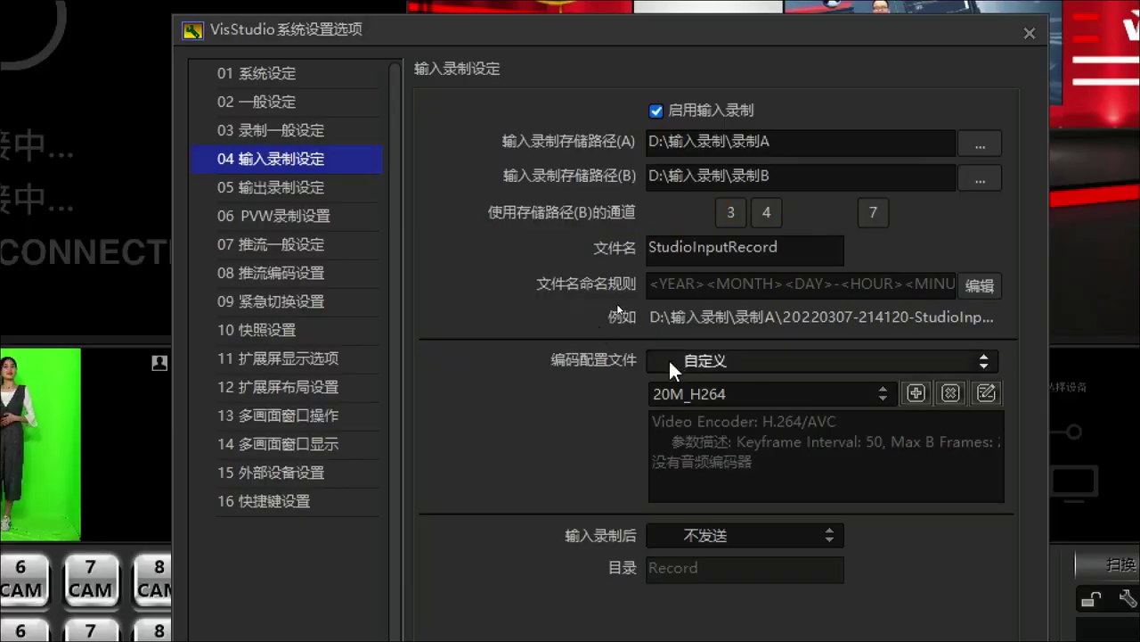
Examine the 文件名 field and the available 编码配置文件 encoding profiles in 输入录制设定 without changing them.
{"action": "left_click", "coordinate": [714, 247]}
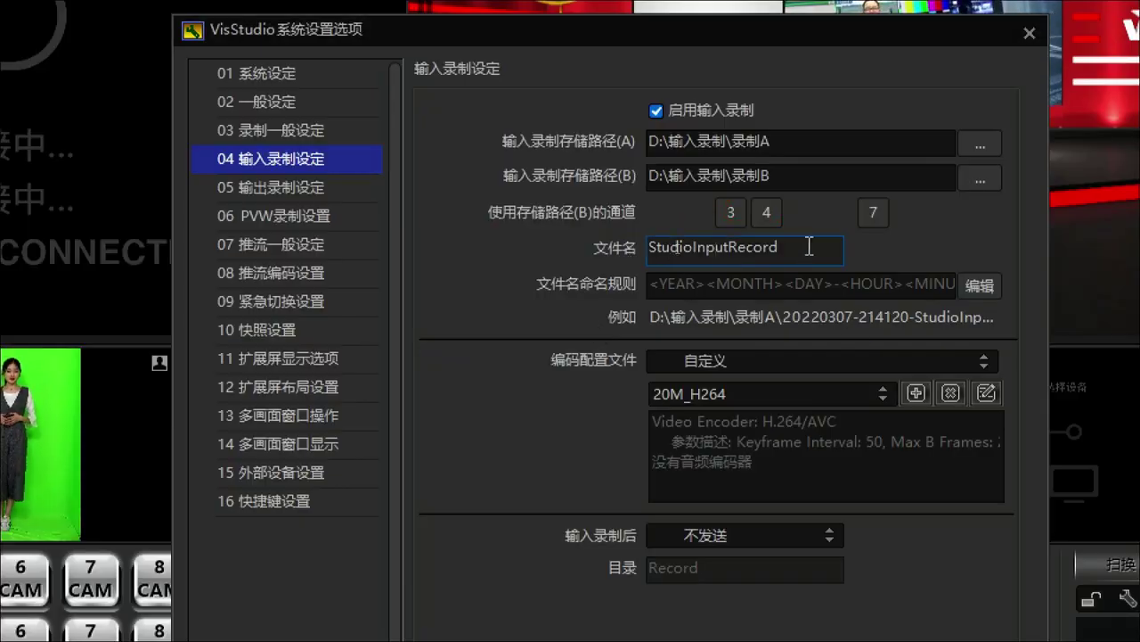
{"action": "double_click", "coordinate": [713, 247]}
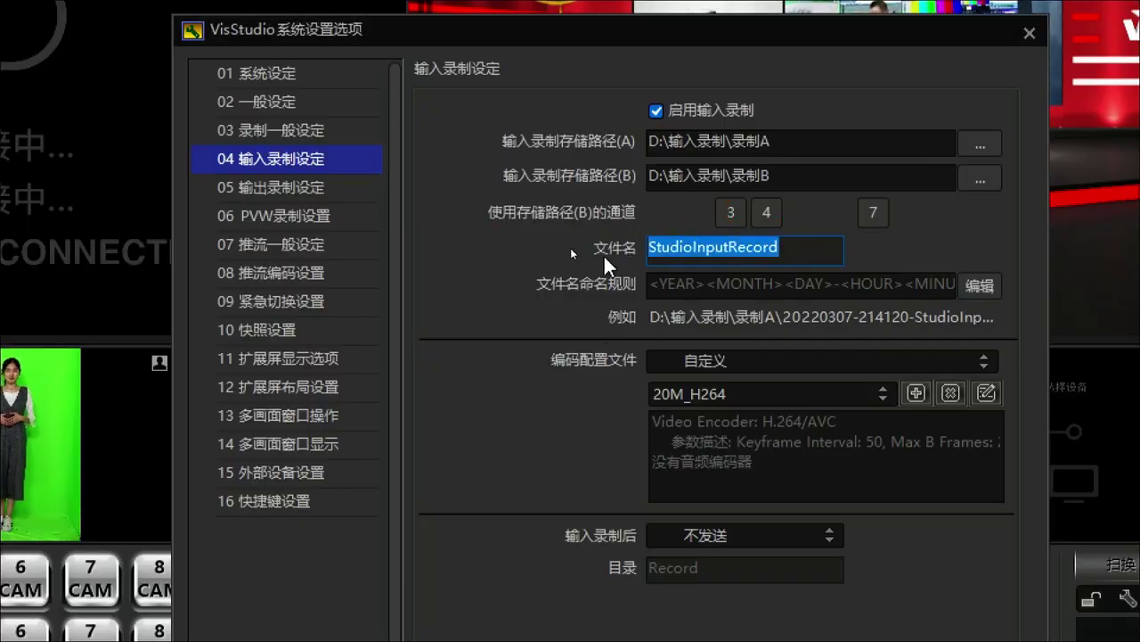
{"action": "left_click", "coordinate": [799, 393]}
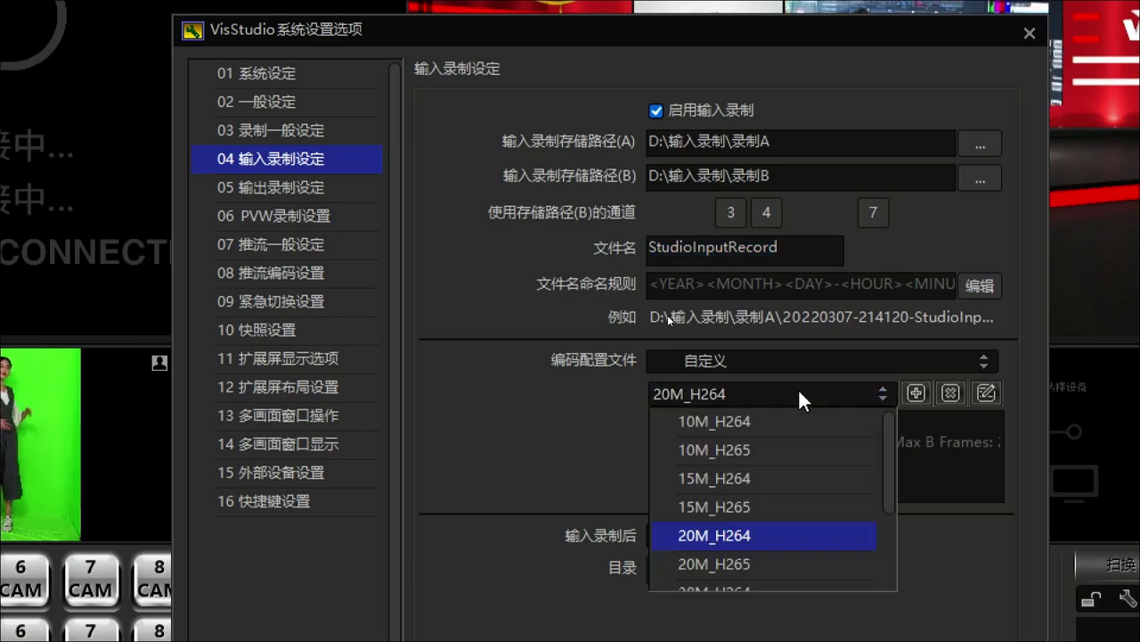
{"action": "left_click", "coordinate": [798, 393]}
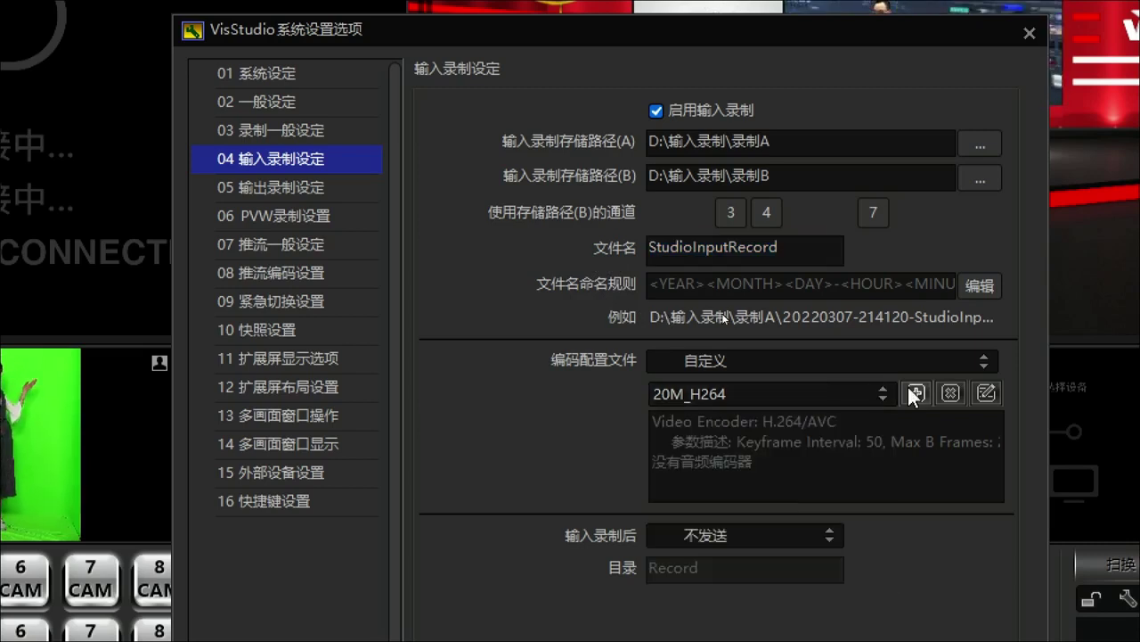
{"action": "left_click", "coordinate": [861, 360]}
{"action": "left_click", "coordinate": [542, 430]}
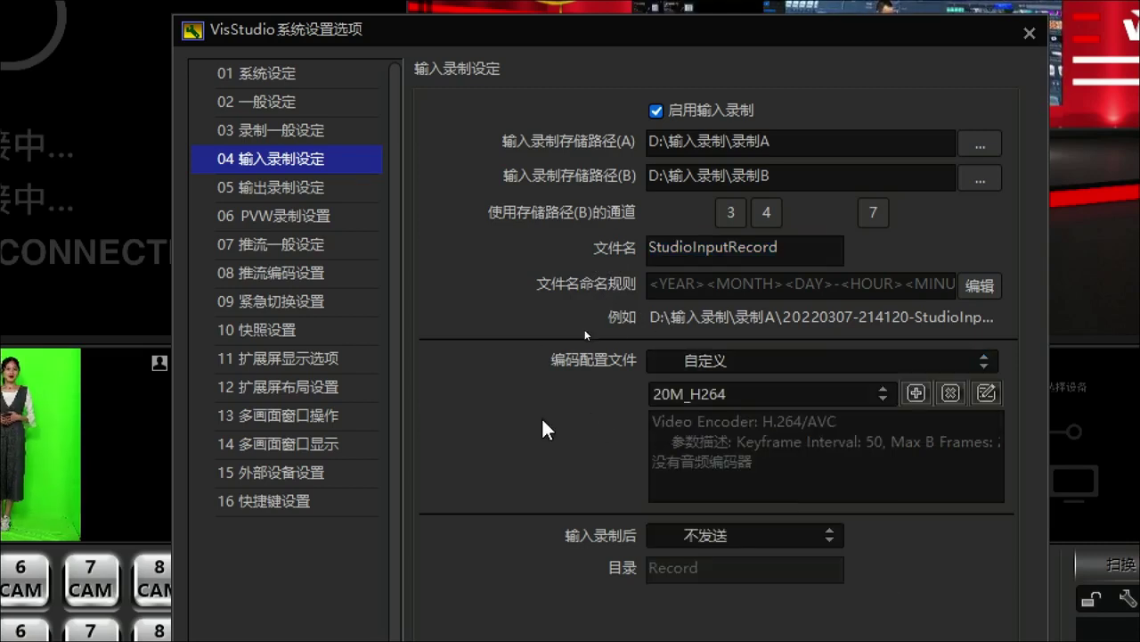
{"action": "left_click", "coordinate": [754, 393]}
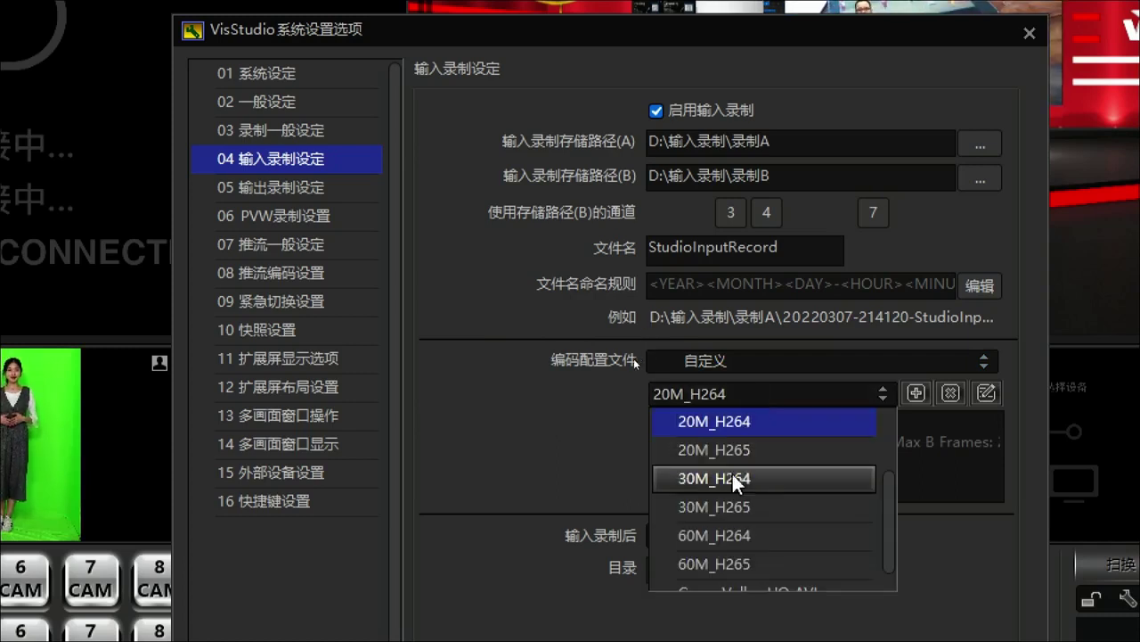
{"action": "scroll", "coordinate": [724, 539], "scroll_direction": "down", "scroll_amount": 1}
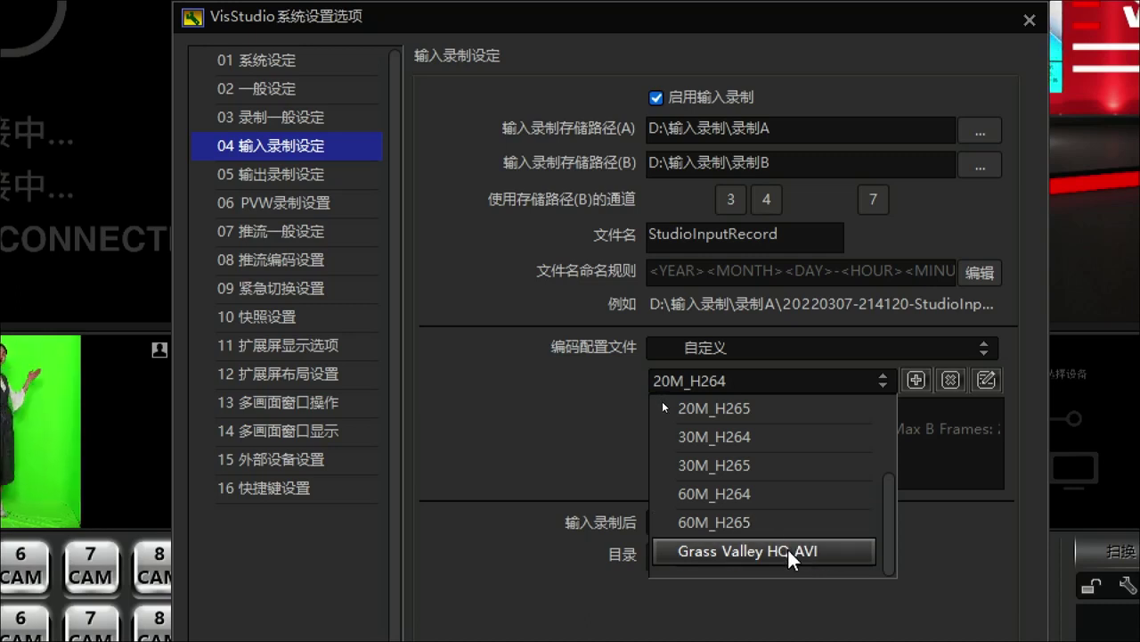
{"action": "scroll", "coordinate": [790, 430], "scroll_direction": "up", "scroll_amount": 2}
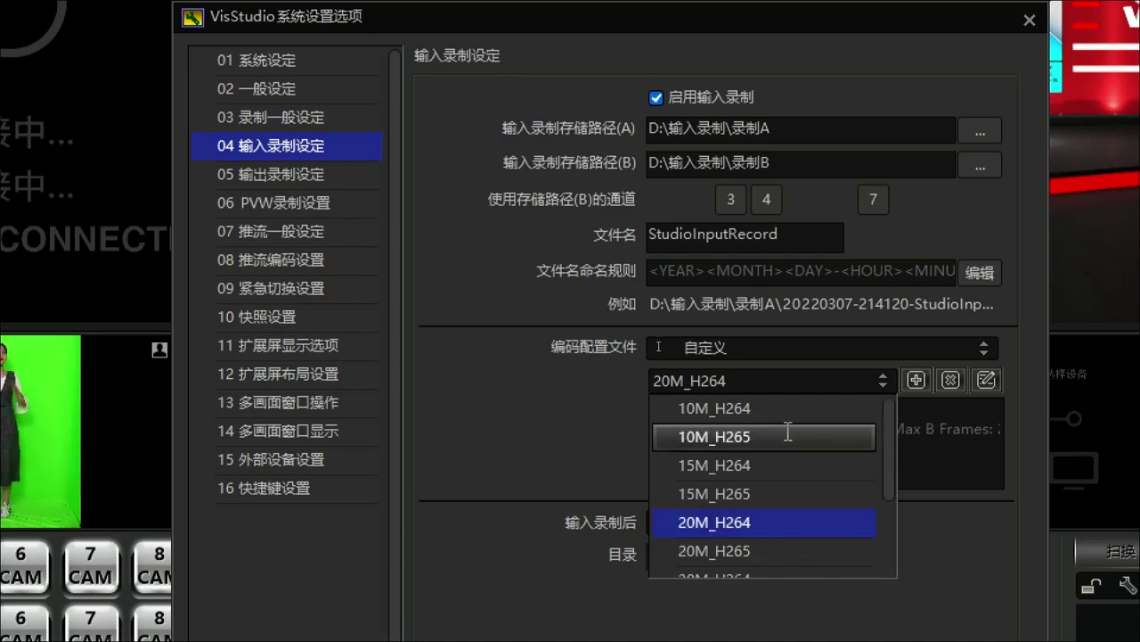
{"action": "left_click", "coordinate": [493, 365]}
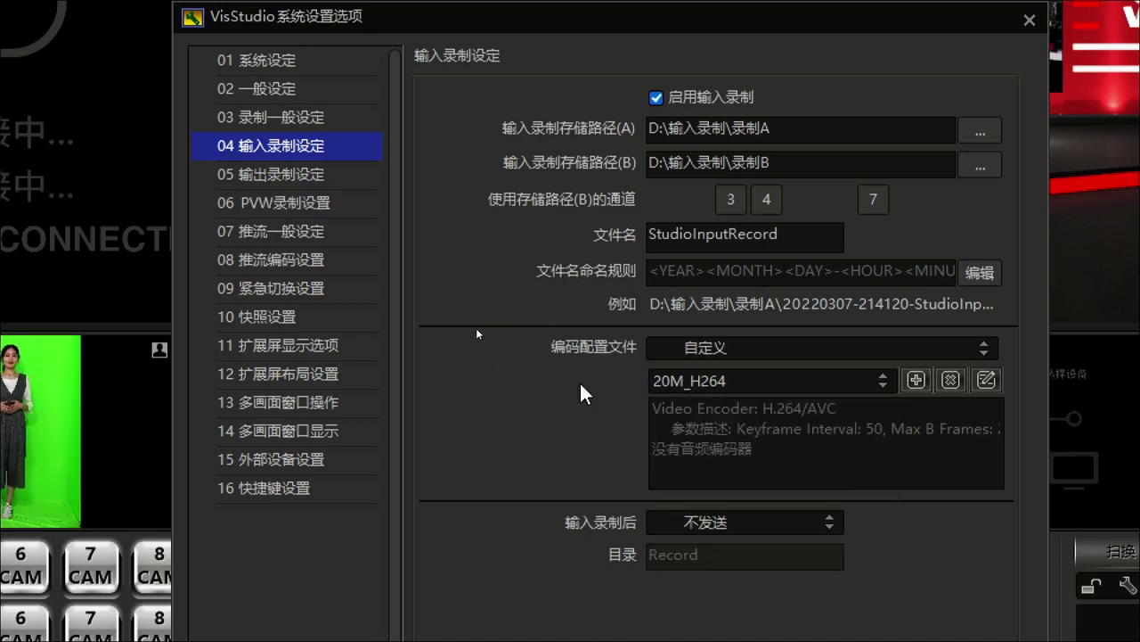
Examine the storage path, file name and encoding profile in 输出录制设定 without changing them.
{"action": "left_click", "coordinate": [278, 177]}
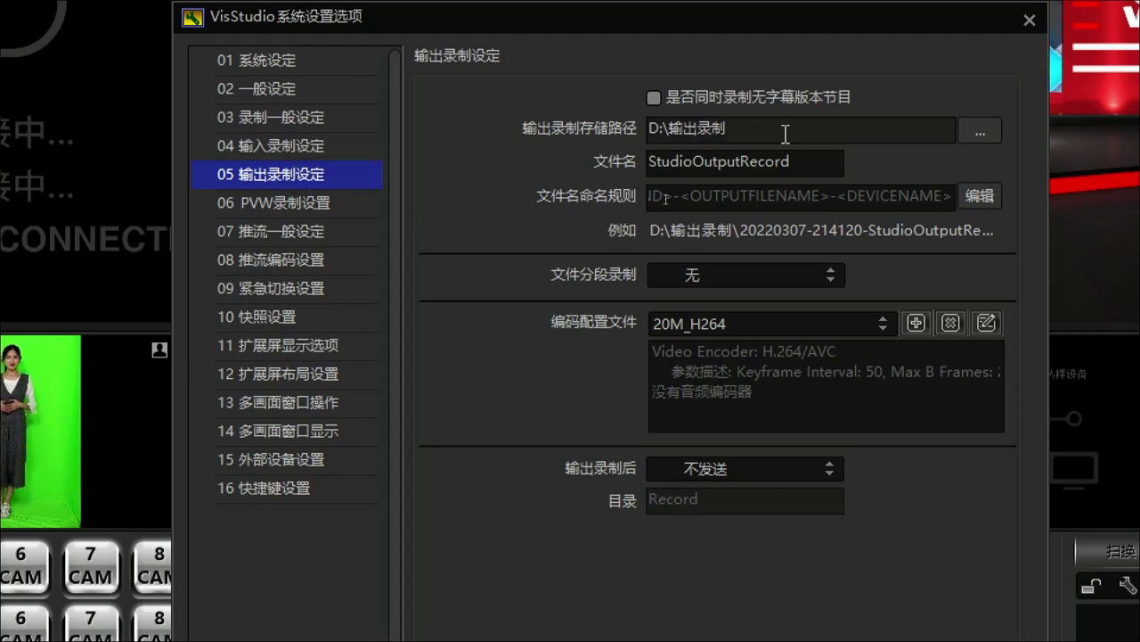
{"action": "left_click_drag", "start_coordinate": [740, 129], "coordinate": [583, 137]}
{"action": "left_click_drag", "start_coordinate": [809, 158], "coordinate": [574, 156]}
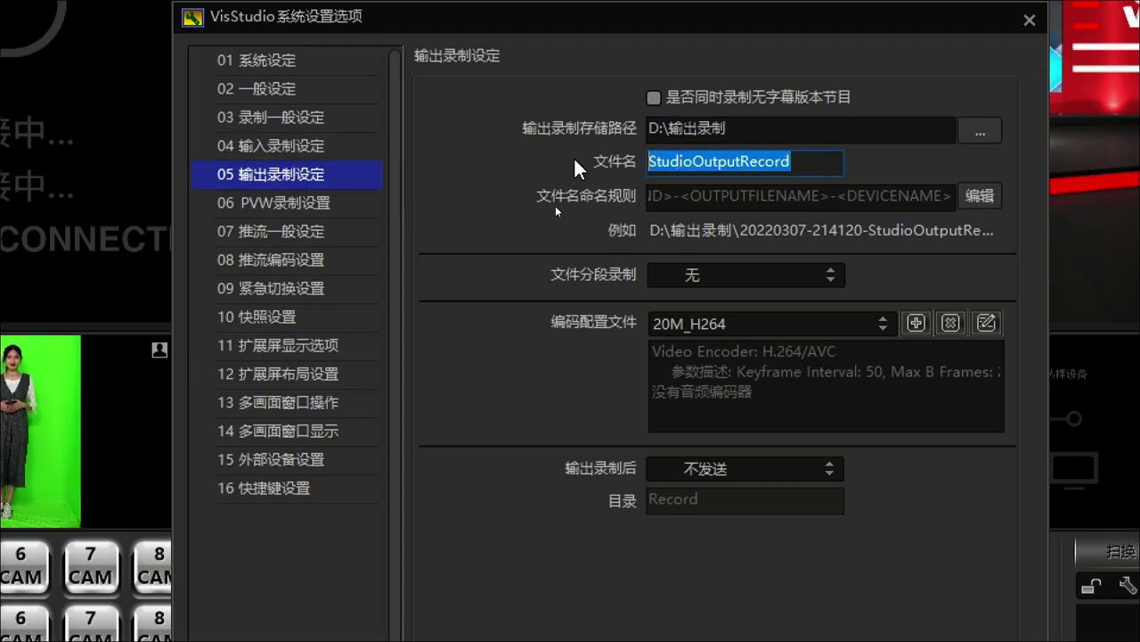
{"action": "left_click", "coordinate": [790, 323]}
{"action": "left_click", "coordinate": [881, 324]}
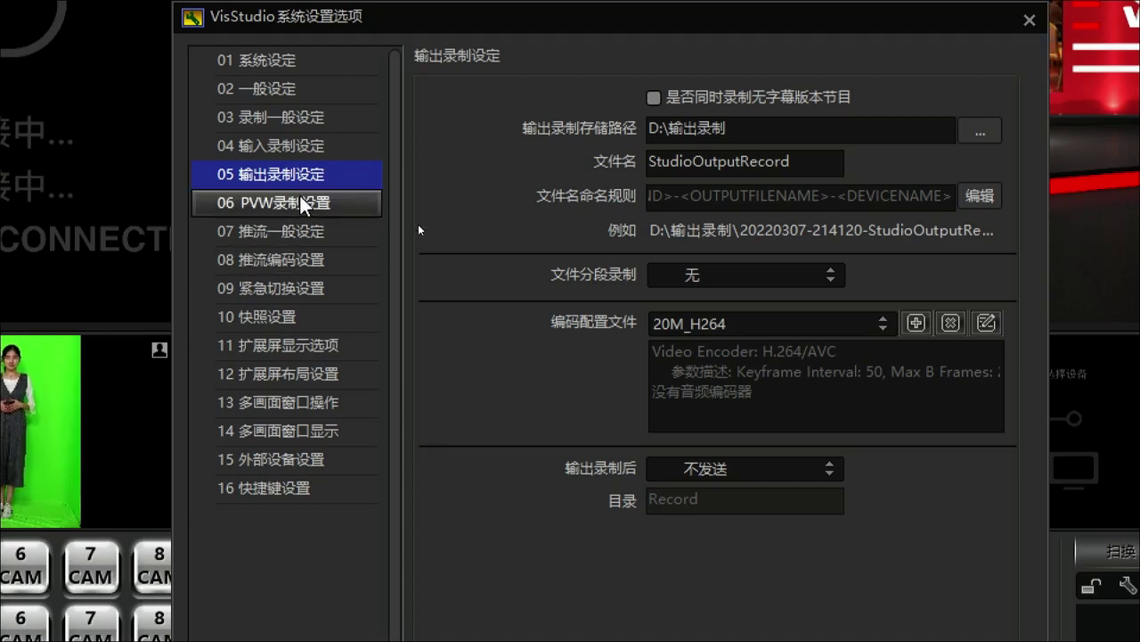
Examine the 启用PVW录制功能 option in PVW录制设置, leaving it disabled.
{"action": "left_click", "coordinate": [300, 203]}
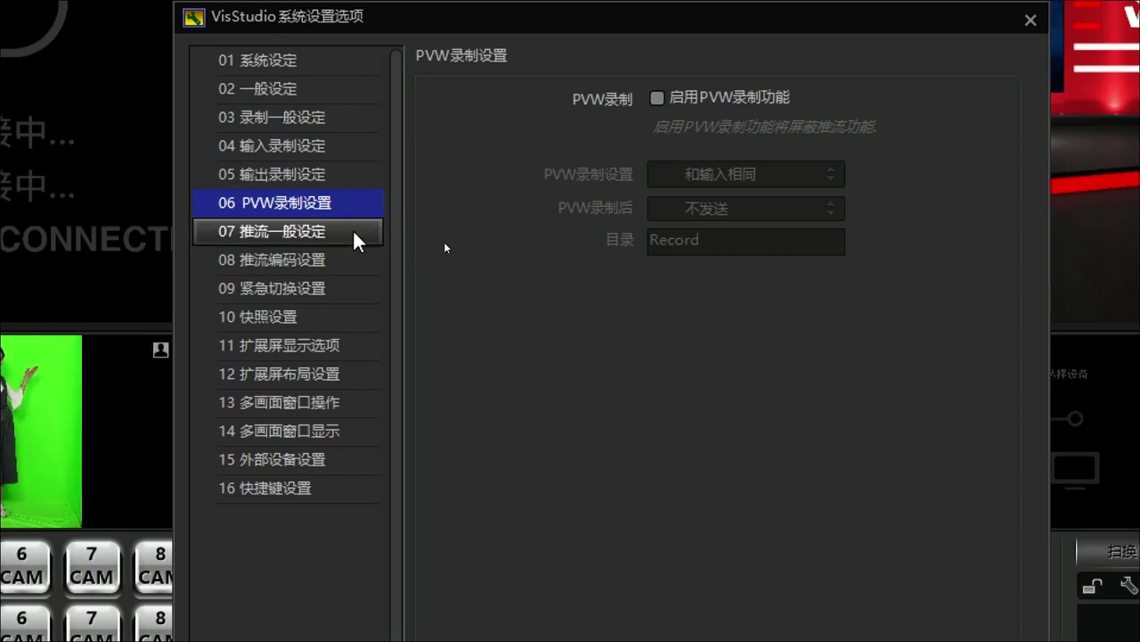
{"action": "left_click", "coordinate": [701, 100]}
{"action": "left_click", "coordinate": [701, 129]}
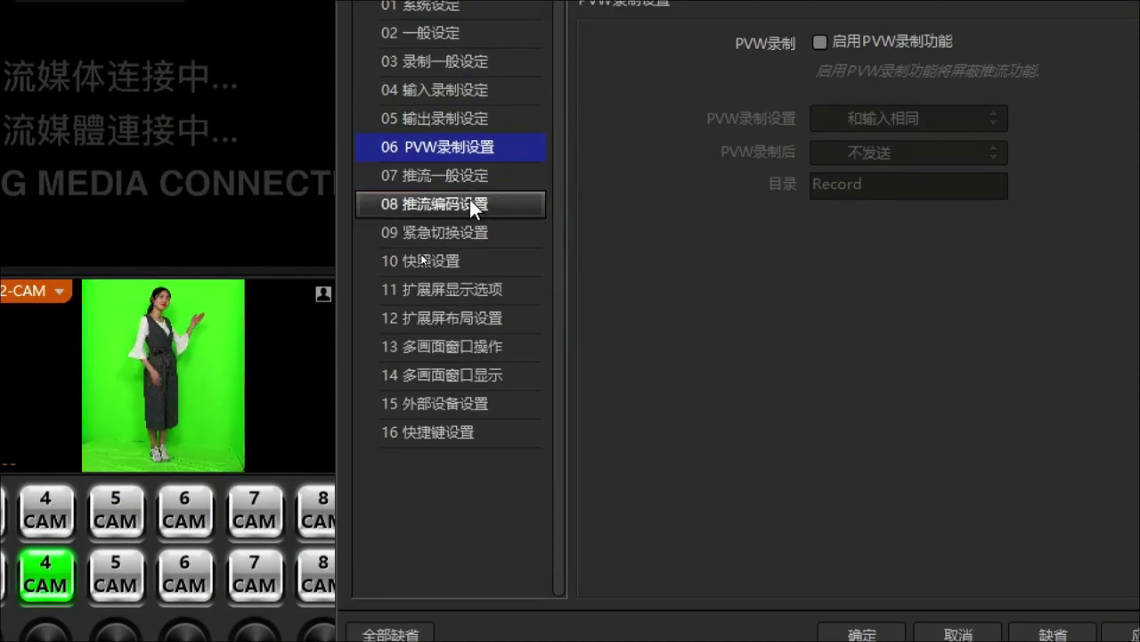
Examine 推流一般设定 and the resolution and video bitrate options in 推流编码设置 without changing them.
{"action": "left_click", "coordinate": [496, 179]}
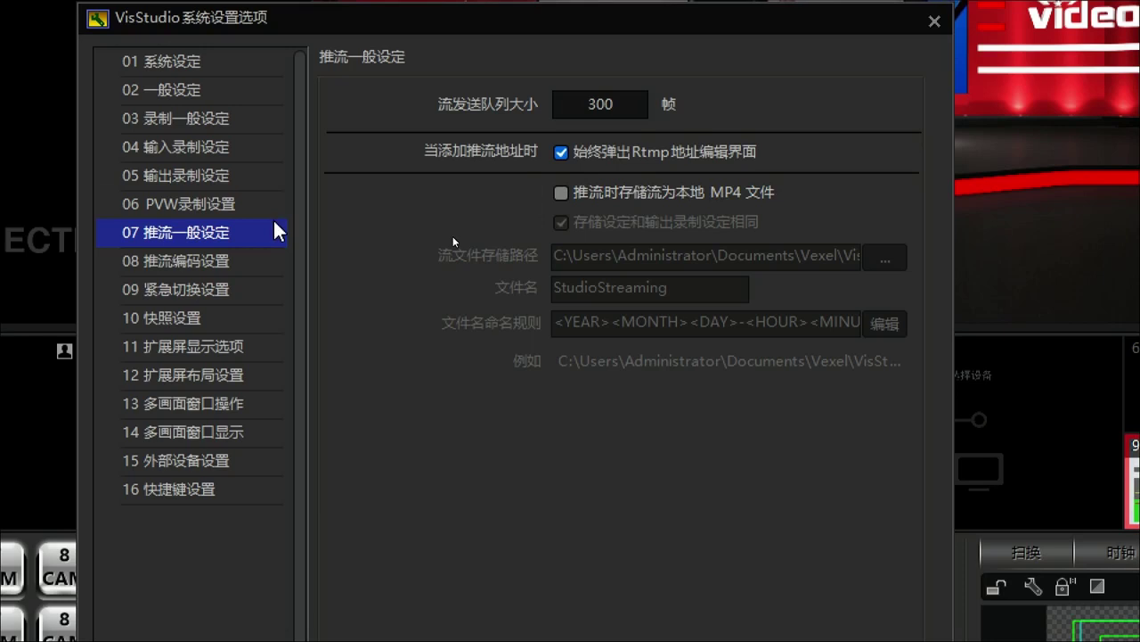
{"action": "left_click", "coordinate": [202, 261]}
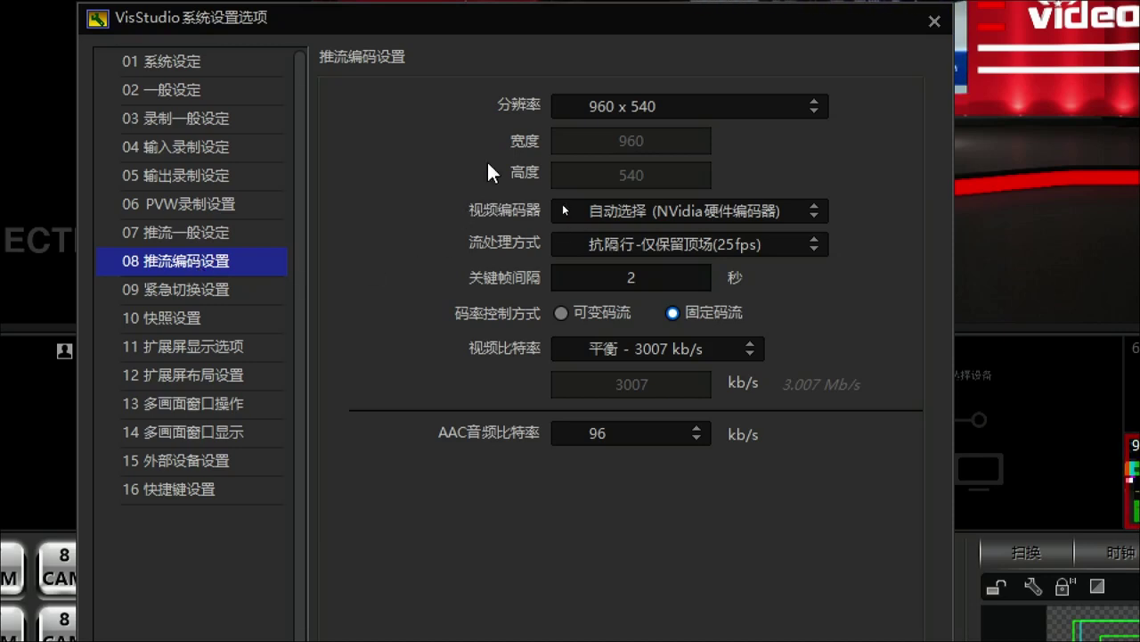
{"action": "left_click", "coordinate": [625, 111]}
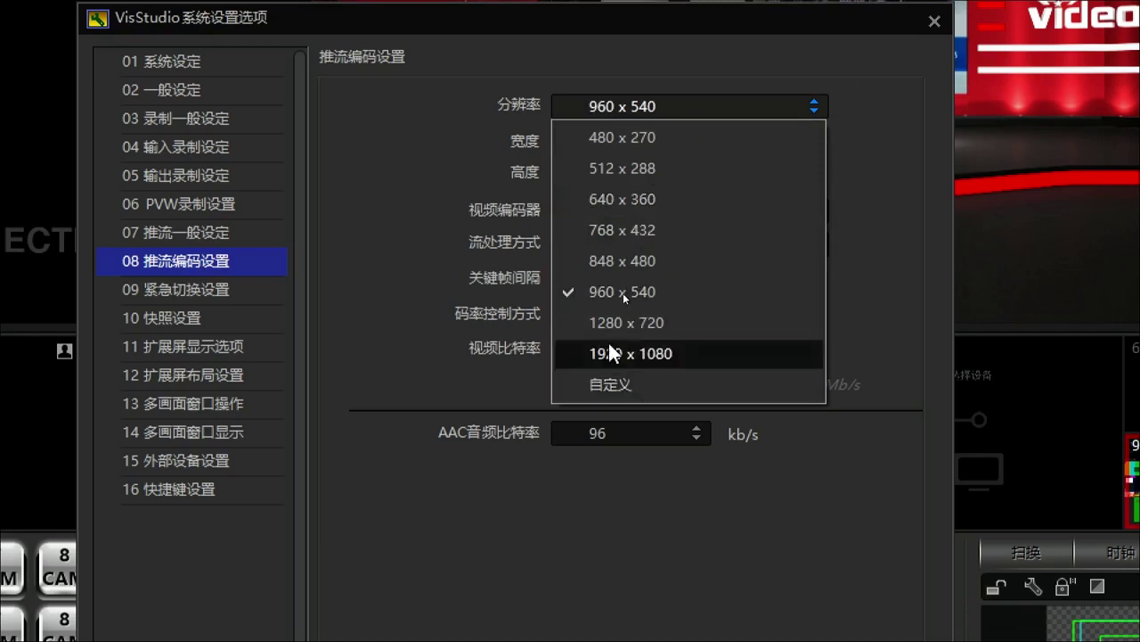
{"action": "left_click", "coordinate": [352, 349]}
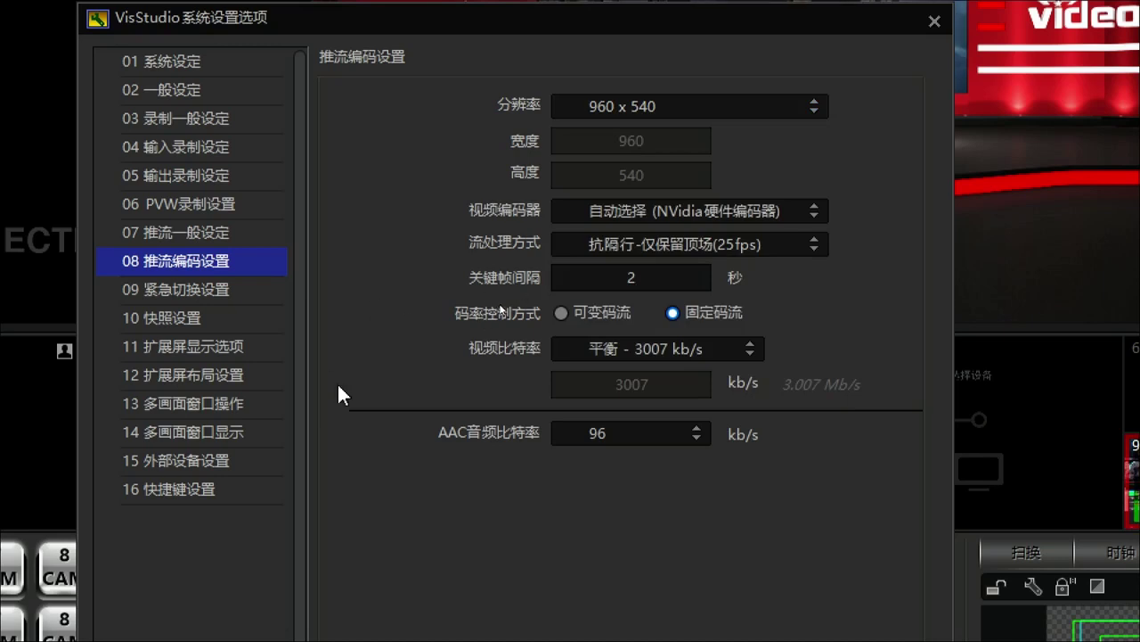
{"action": "left_click", "coordinate": [609, 347]}
{"action": "left_click", "coordinate": [349, 374]}
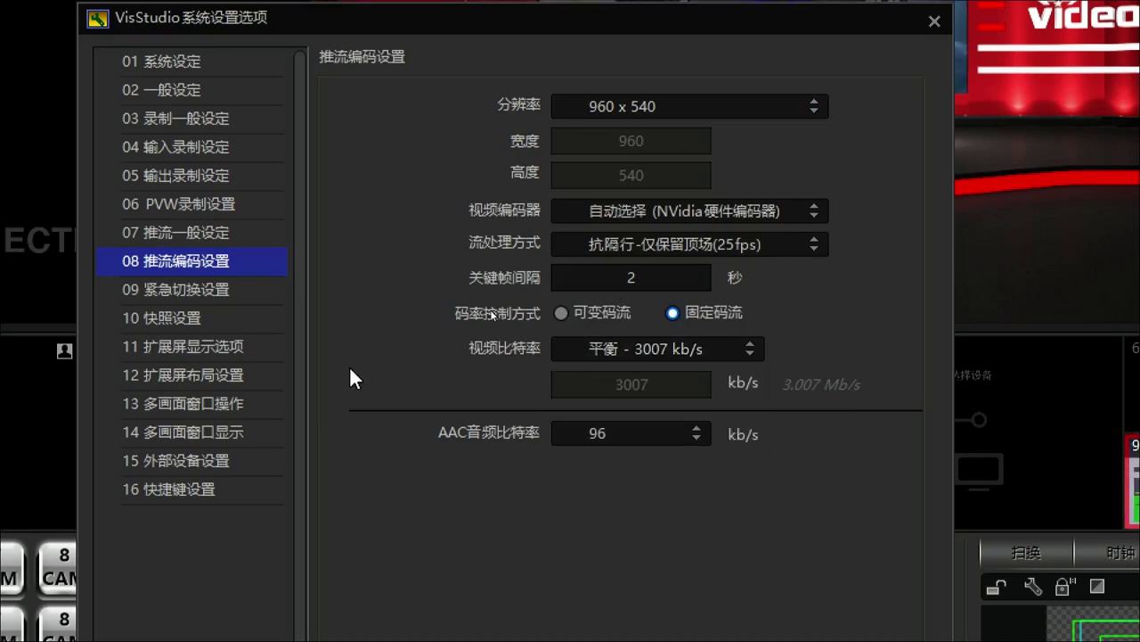
Set 推流延迟 in 紧急切换设置 to 10 seconds.
{"action": "left_click", "coordinate": [244, 291]}
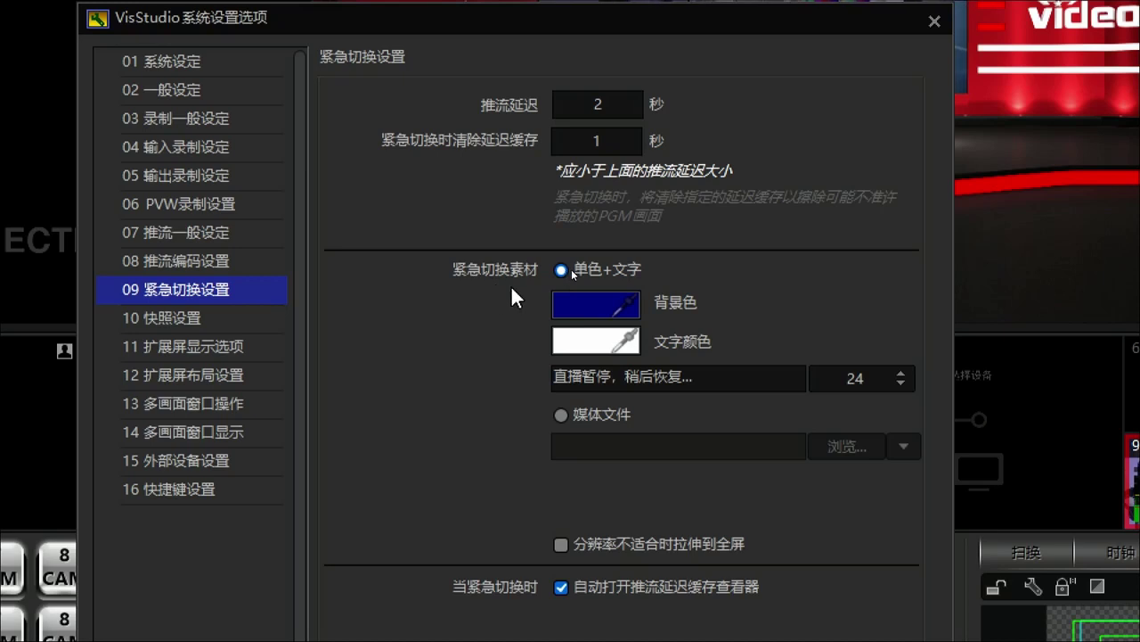
{"action": "double_click", "coordinate": [611, 104]}
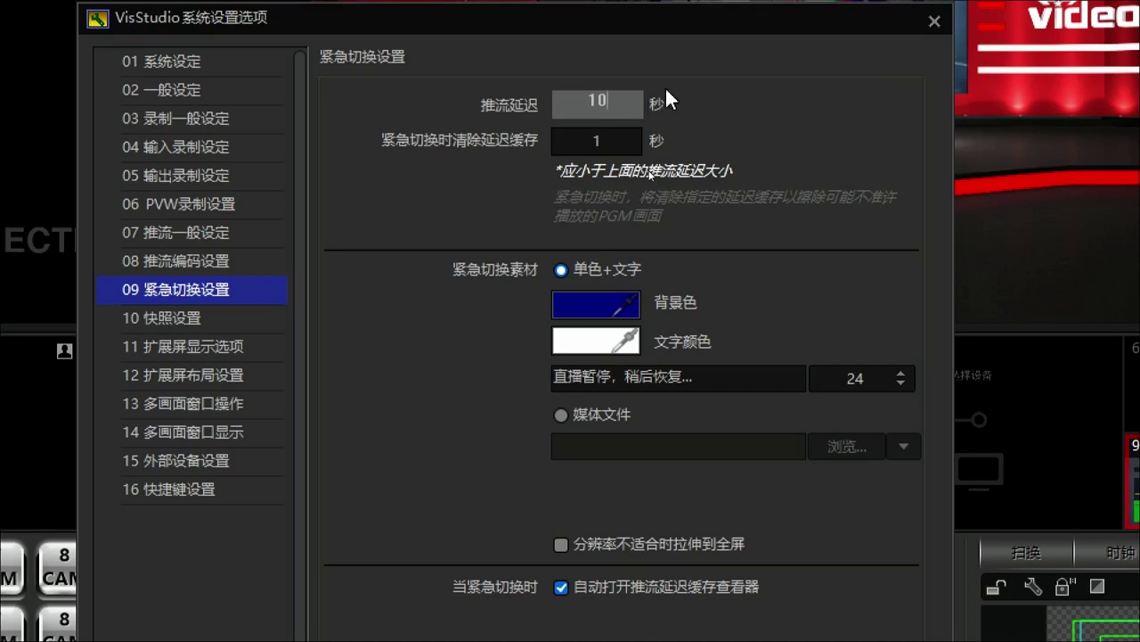
{"action": "type", "text": "10"}
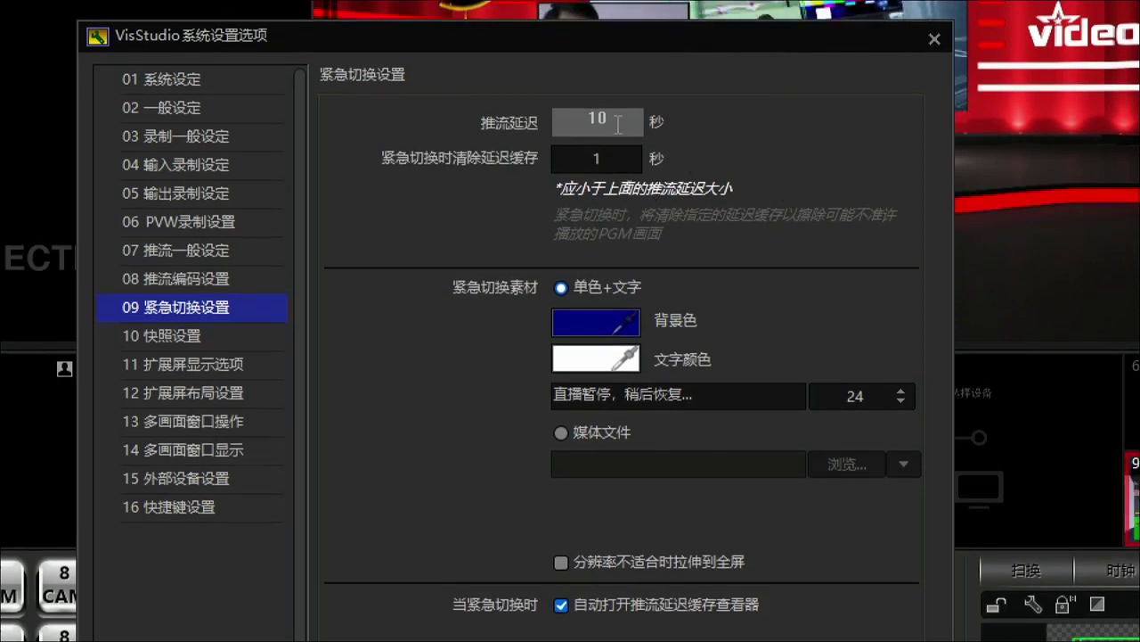
Compare the 单色+文字 and 媒体文件 choices for 紧急切换素材, leaving 单色+文字 selected.
{"action": "left_click", "coordinate": [583, 288]}
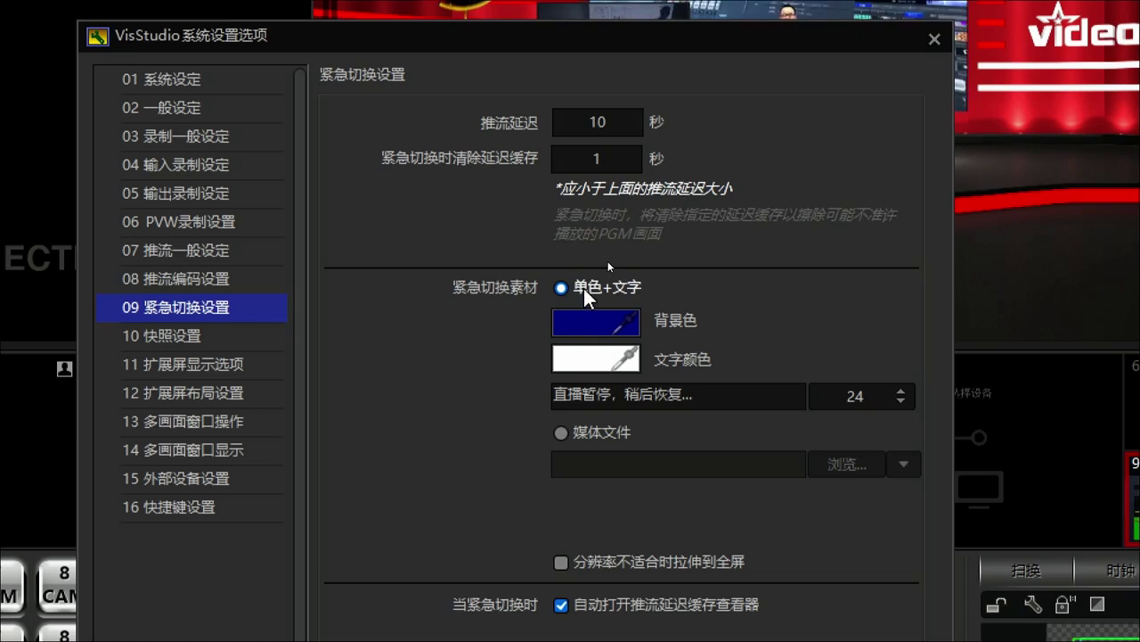
{"action": "left_click", "coordinate": [648, 392]}
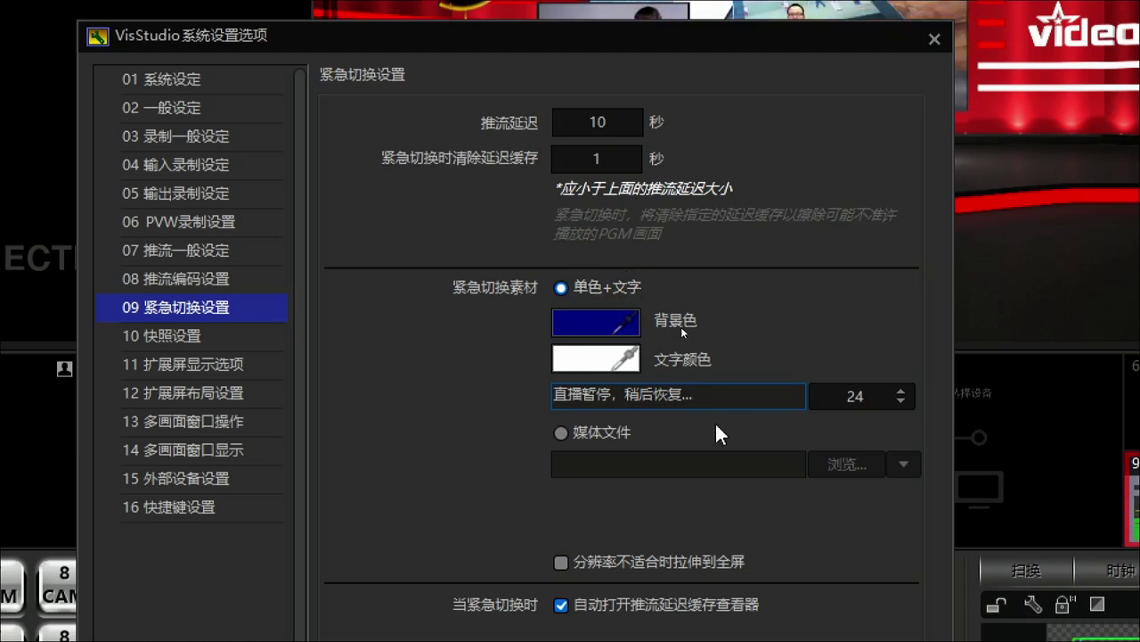
{"action": "left_click", "coordinate": [575, 431]}
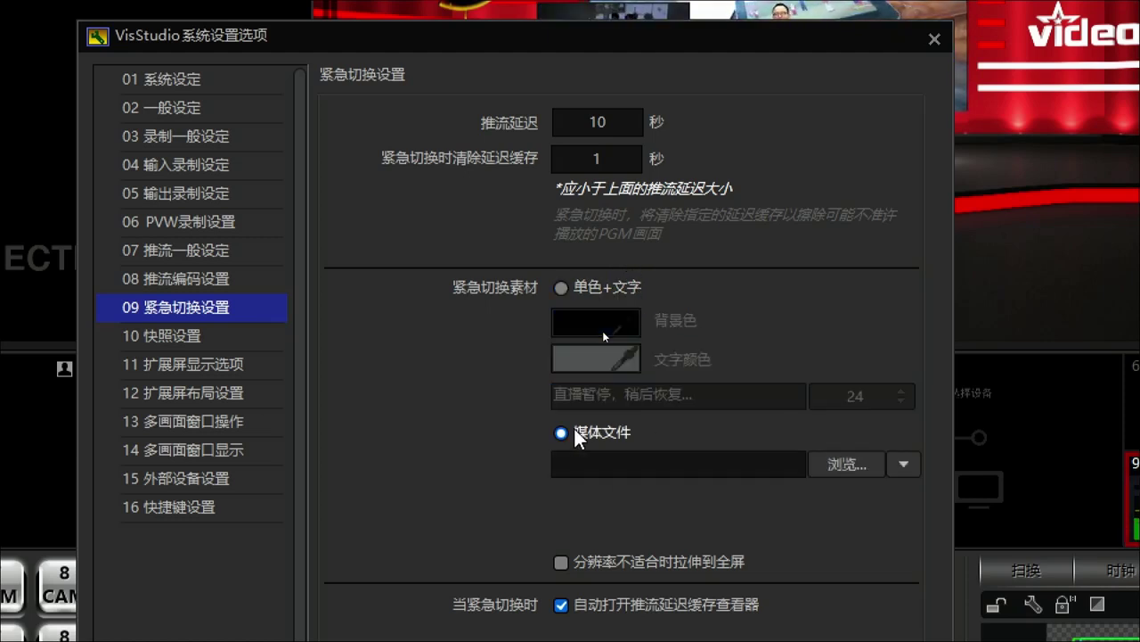
{"action": "left_click", "coordinate": [616, 283]}
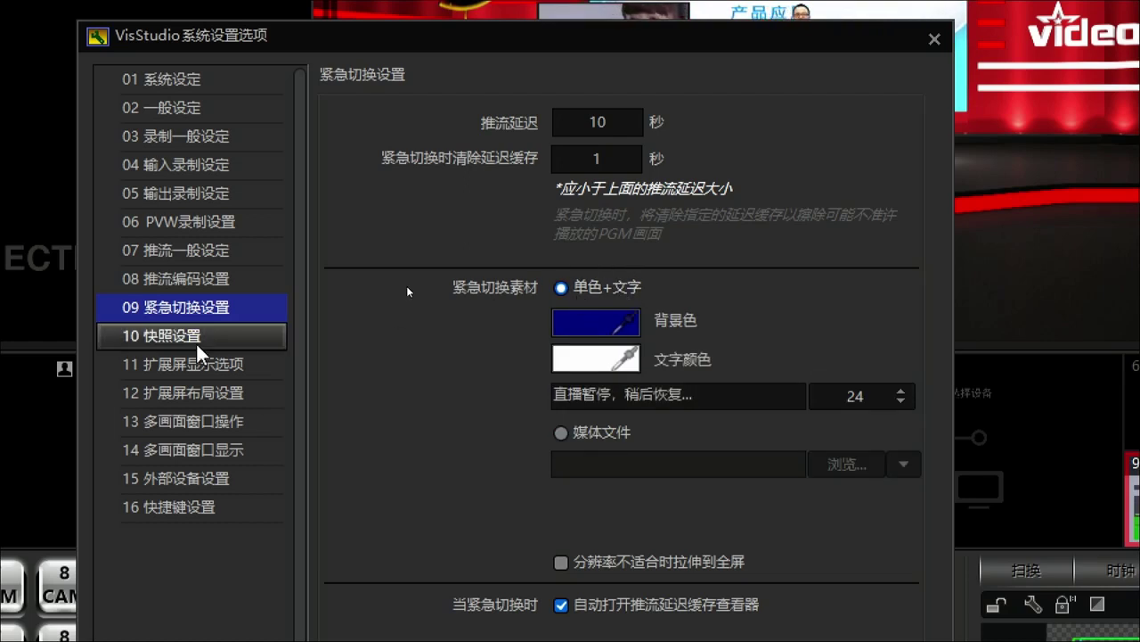
Examine the snapshot options in 快照设置 and the channel name options in 扩展屏显示选项.
{"action": "left_click", "coordinate": [174, 335]}
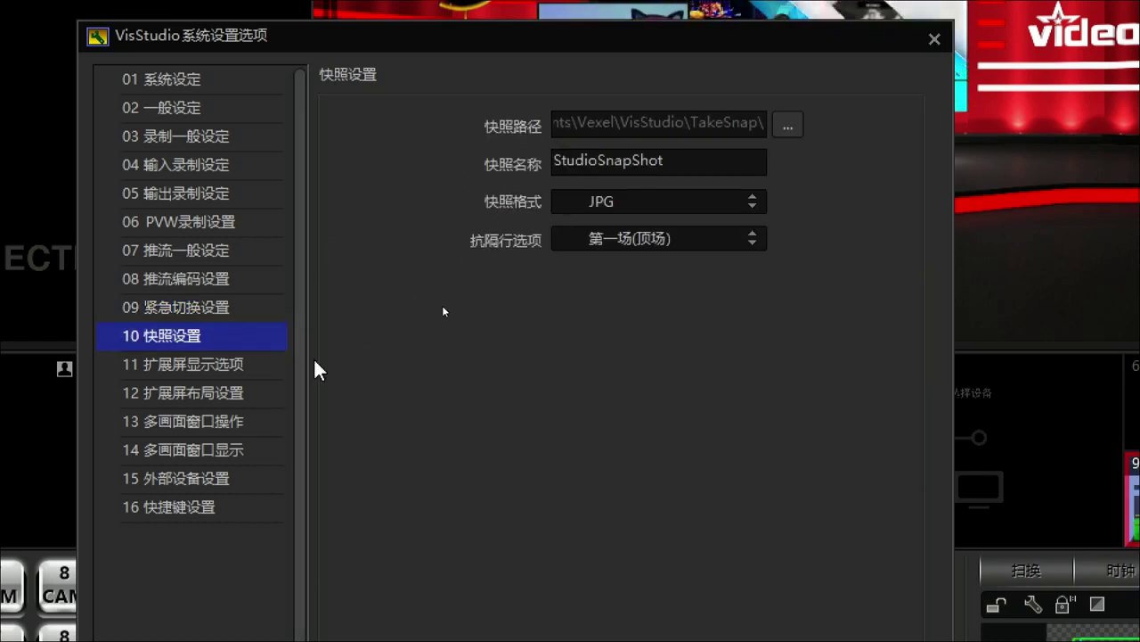
{"action": "left_click", "coordinate": [214, 366]}
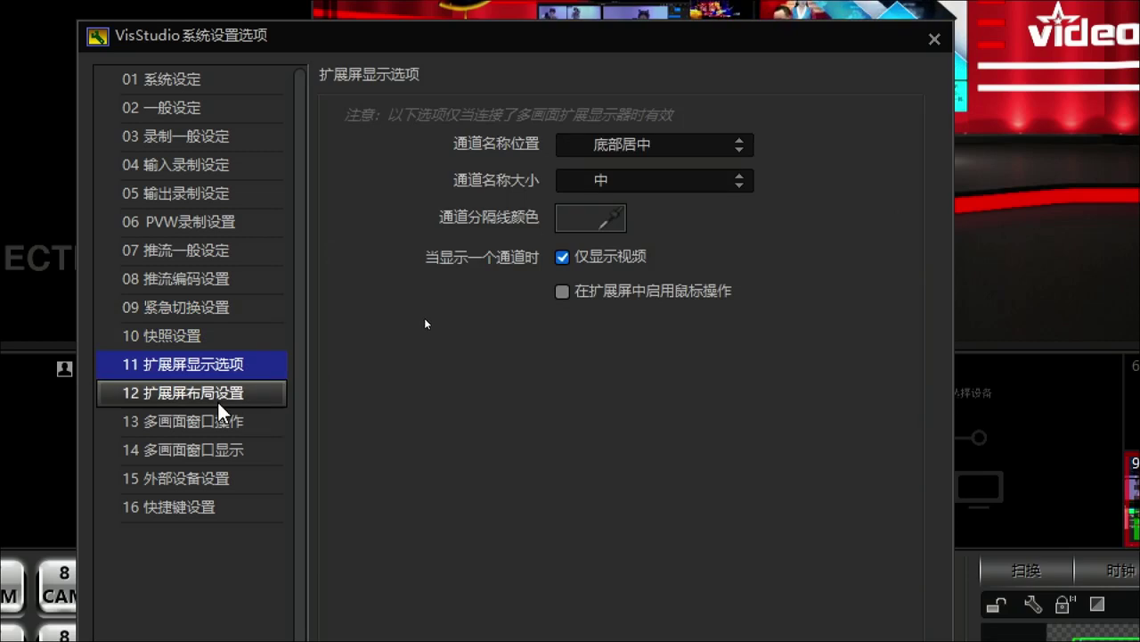
Preview several preset layouts in 扩展屏布局设置, ending on the layout with PVW and PGM above eight CAM windows.
{"action": "left_click", "coordinate": [247, 392]}
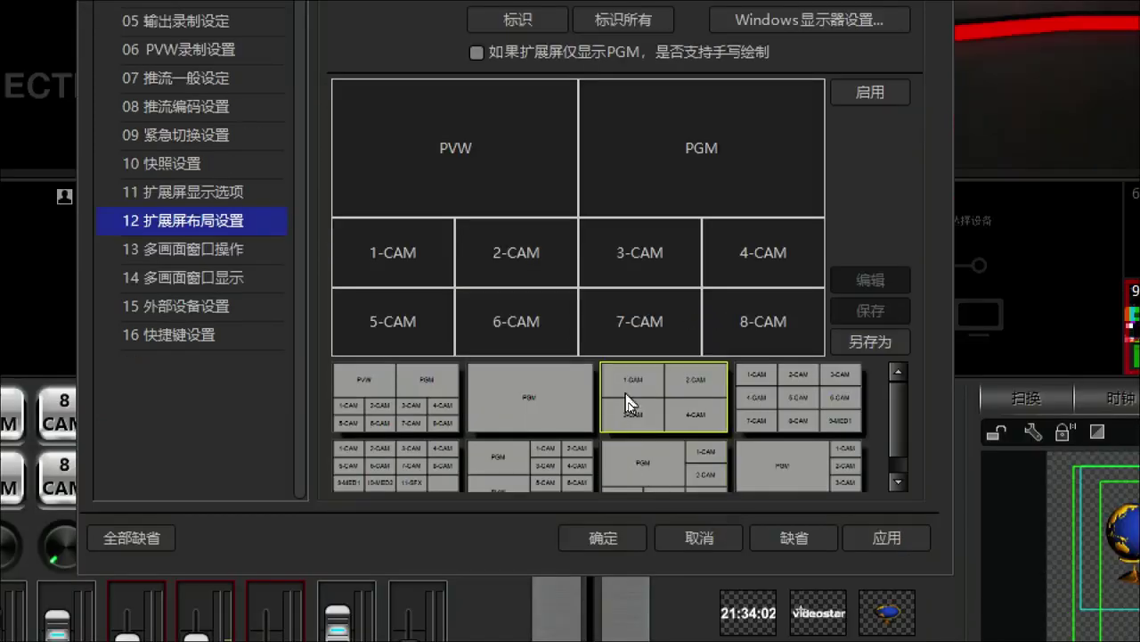
{"action": "left_click", "coordinate": [628, 577]}
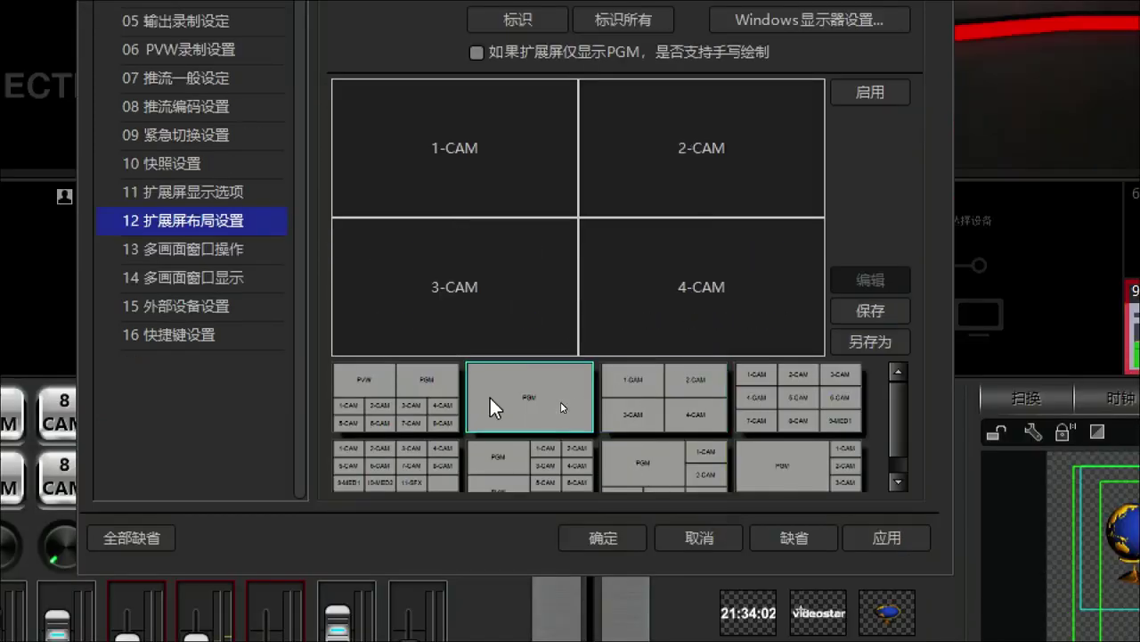
{"action": "left_click", "coordinate": [560, 401]}
{"action": "left_click", "coordinate": [771, 400]}
{"action": "left_click", "coordinate": [784, 481]}
{"action": "left_click", "coordinate": [659, 463]}
{"action": "left_click", "coordinate": [638, 383]}
{"action": "left_click", "coordinate": [486, 379]}
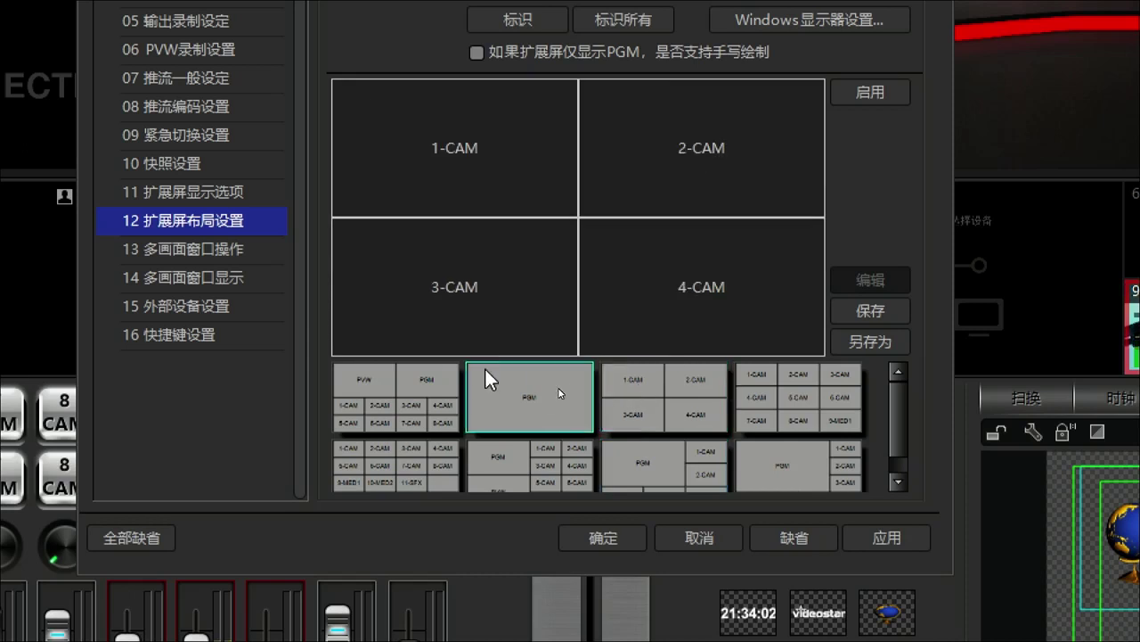
{"action": "left_click", "coordinate": [641, 461]}
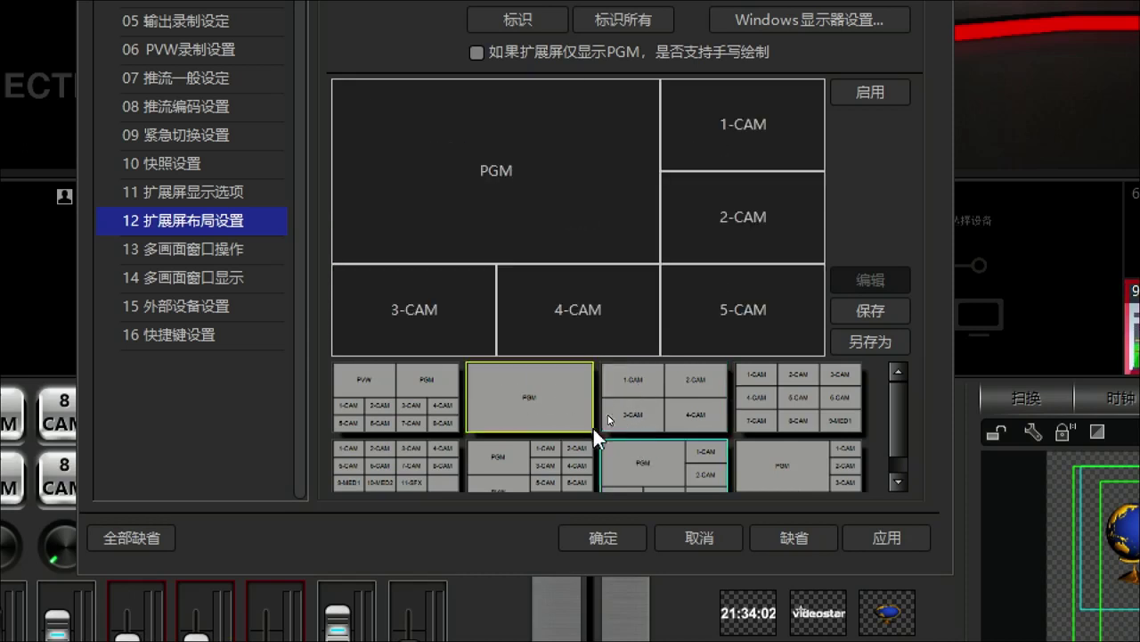
{"action": "left_click", "coordinate": [570, 406]}
{"action": "left_click", "coordinate": [417, 401]}
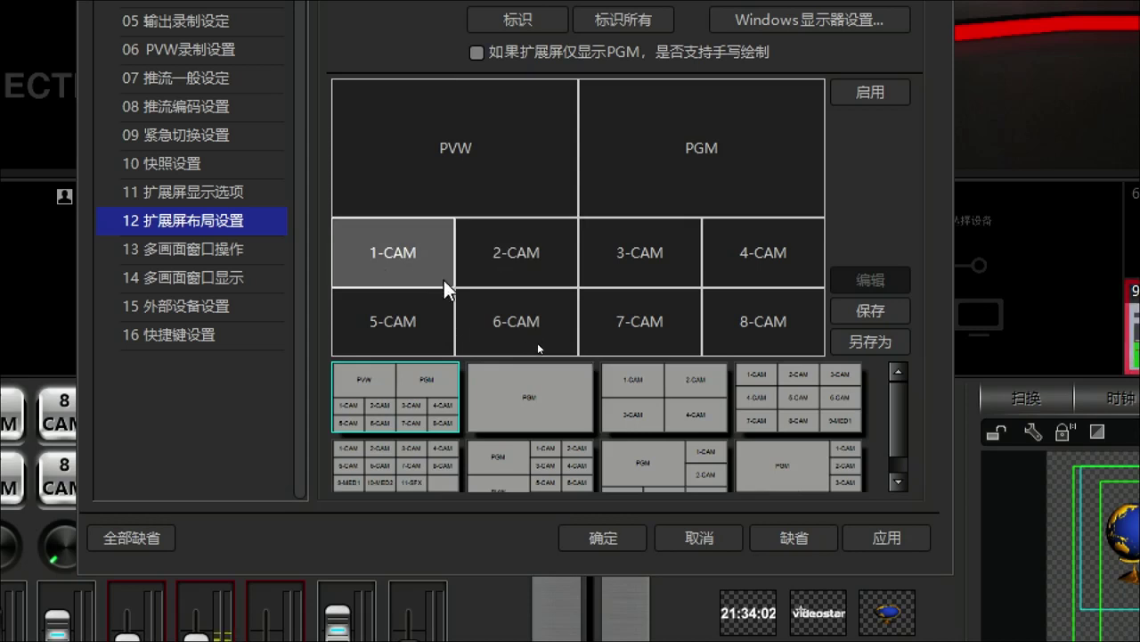
Browse the system settings pages from 多画面窗口操作 to 快捷键设置, ending on 外部设备设置.
{"action": "left_click", "coordinate": [190, 254]}
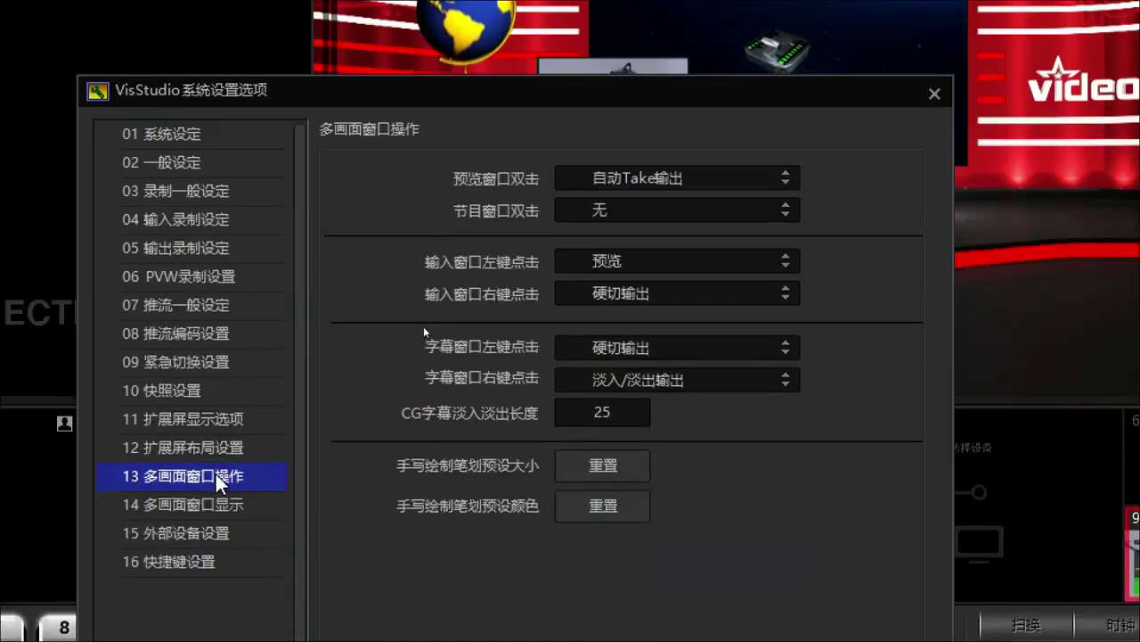
{"action": "left_click", "coordinate": [220, 503]}
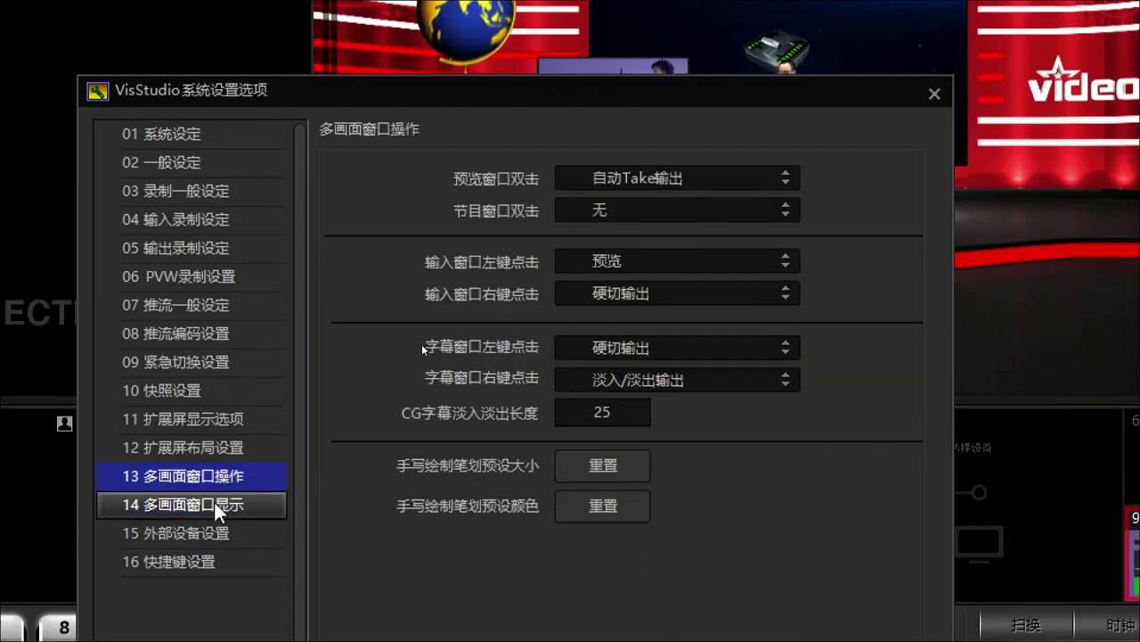
{"action": "left_click", "coordinate": [220, 505]}
{"action": "left_click", "coordinate": [214, 533]}
{"action": "left_click", "coordinate": [198, 561]}
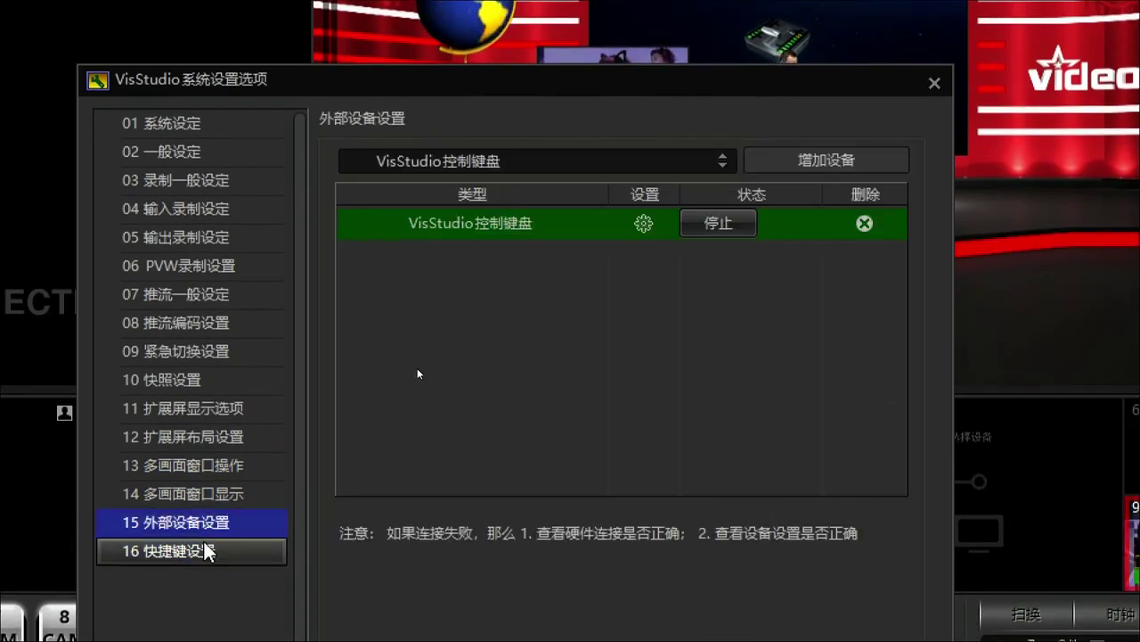
{"action": "left_click", "coordinate": [203, 554]}
{"action": "left_click", "coordinate": [209, 530]}
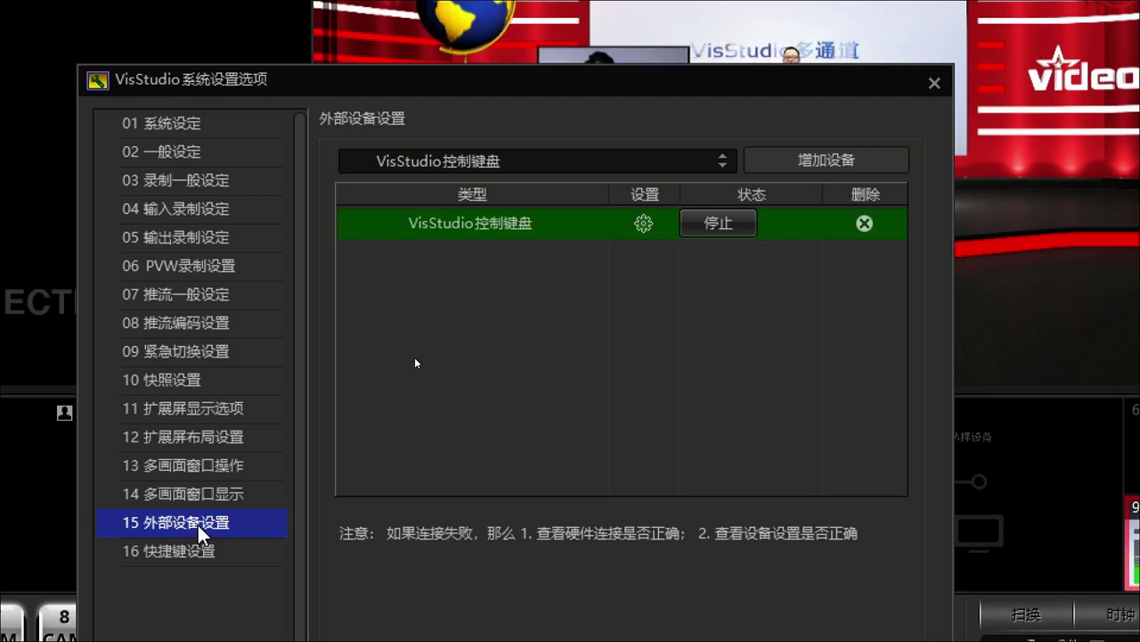
Examine the device types offered in 外部设备设置 without changing the selection, and close the system settings.
{"action": "left_click", "coordinate": [538, 162]}
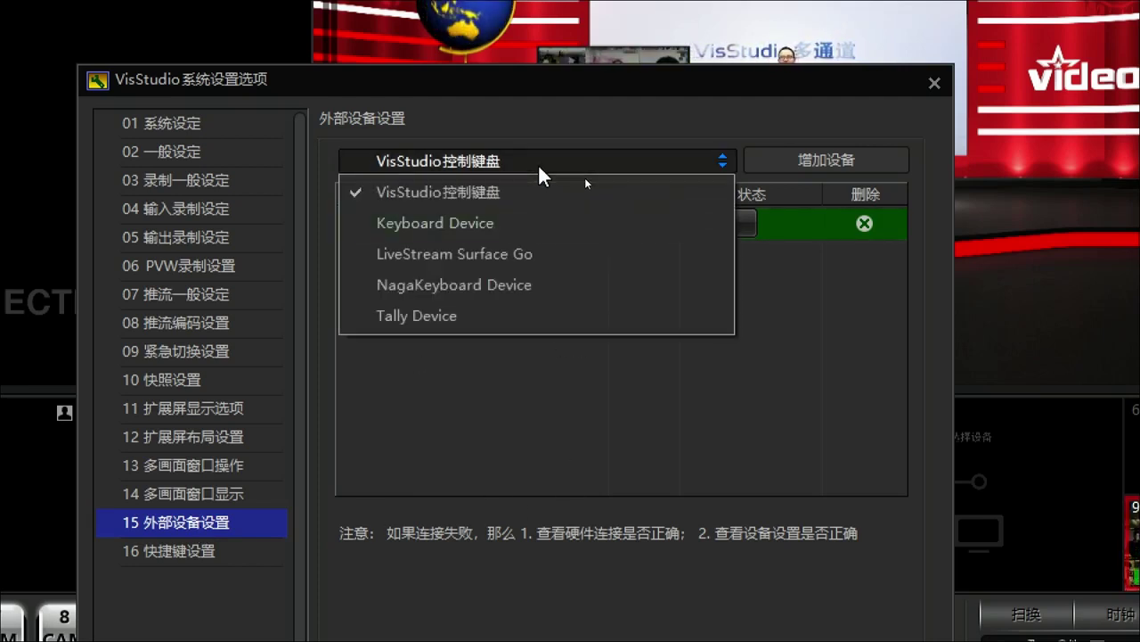
{"action": "left_click", "coordinate": [627, 377]}
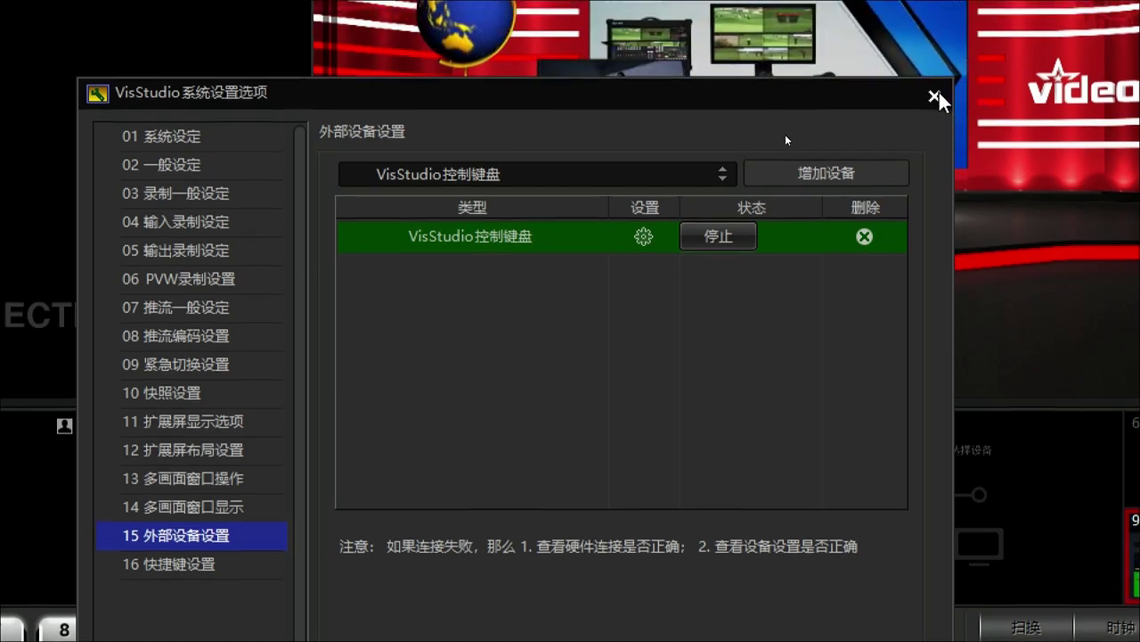
{"action": "left_click", "coordinate": [684, 173]}
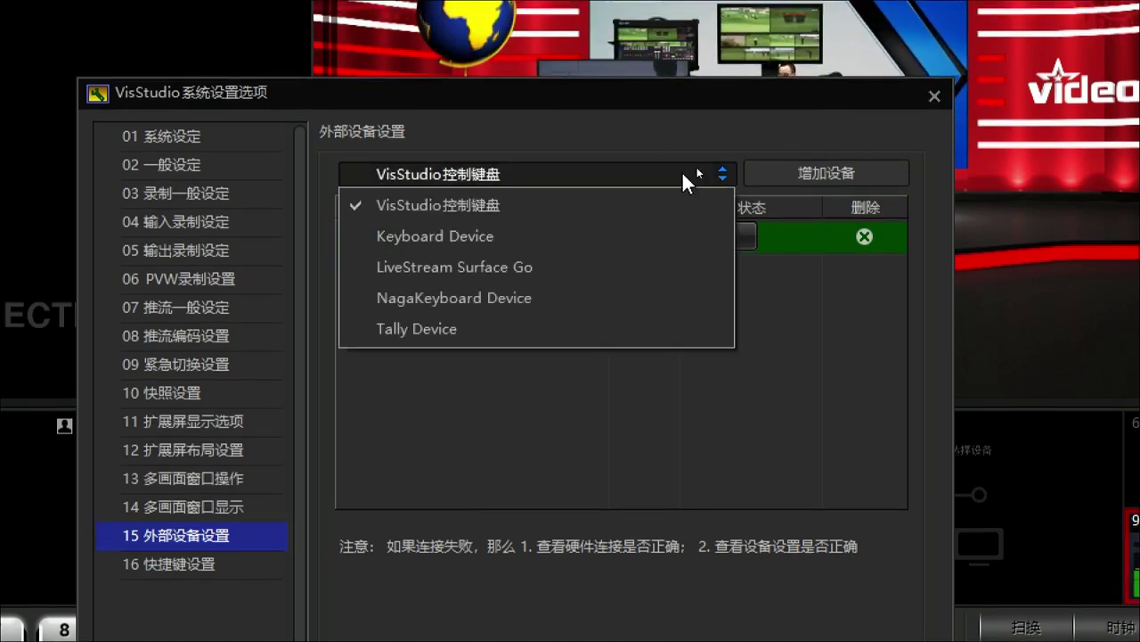
{"action": "left_click", "coordinate": [936, 95]}
{"action": "left_click", "coordinate": [936, 95]}
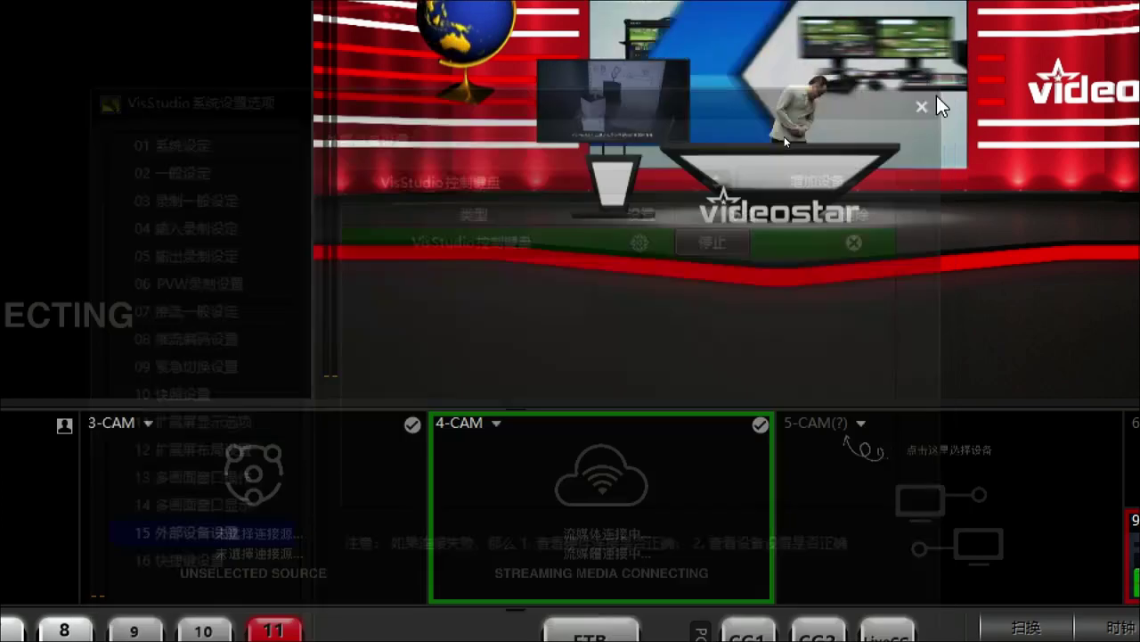
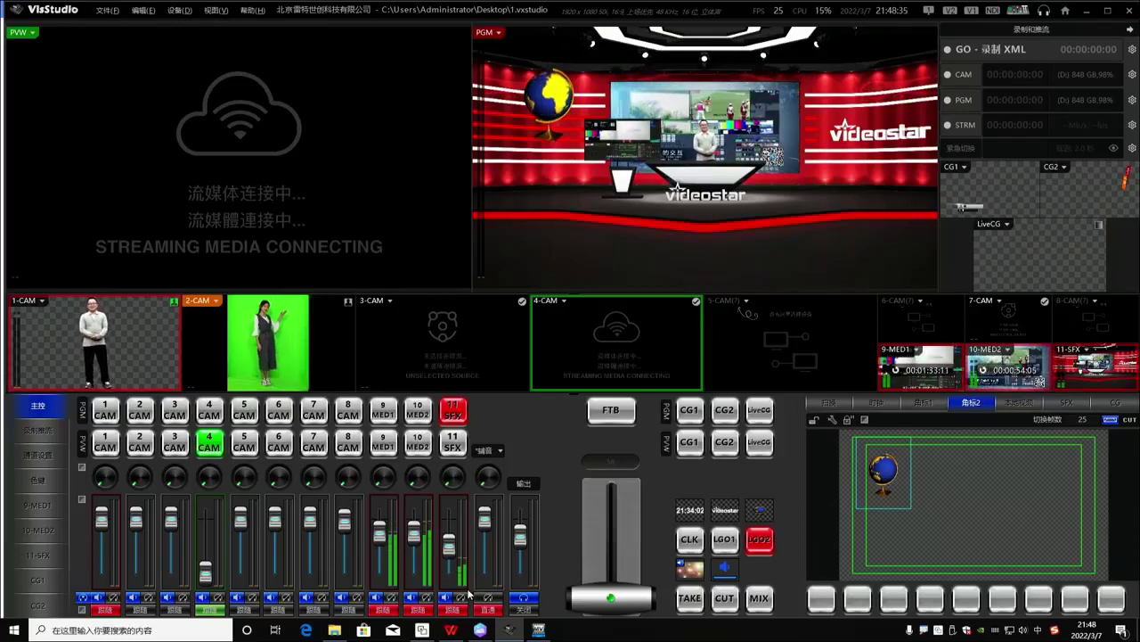
Switch to the VisStudio技术部提纲 document in WPS and review its 第二节培训课 outline, highlighting item 6, VisStudio 常见问题解答.
{"action": "left_click", "coordinate": [451, 629]}
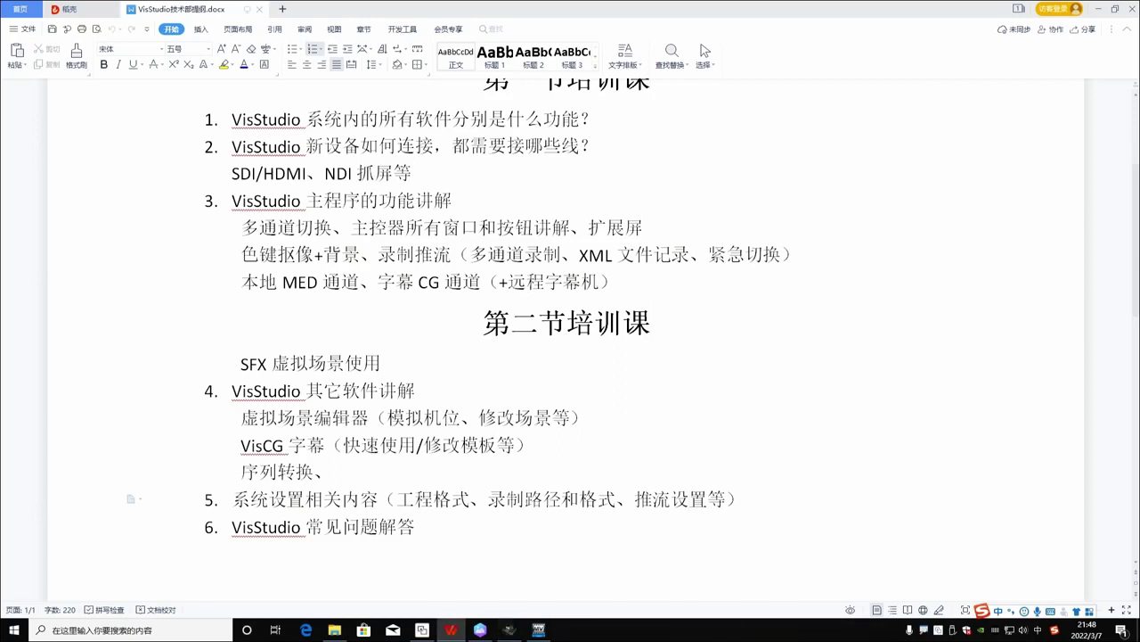
{"action": "scroll", "coordinate": [570, 357], "scroll_direction": "down", "scroll_amount": 2}
{"action": "left_click_drag", "start_coordinate": [232, 370], "coordinate": [426, 370]}
{"action": "left_click", "coordinate": [360, 370]}
{"action": "left_click_drag", "start_coordinate": [306, 370], "coordinate": [415, 369]}
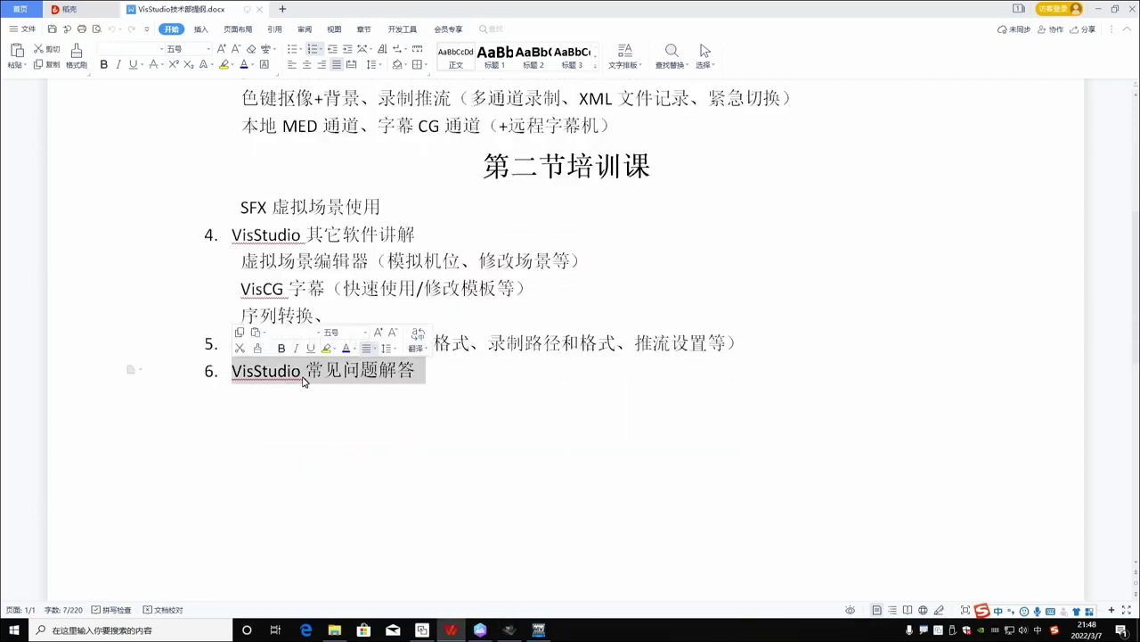
{"action": "left_click", "coordinate": [306, 373]}
{"action": "scroll", "coordinate": [570, 356], "scroll_direction": "up", "scroll_amount": 3}
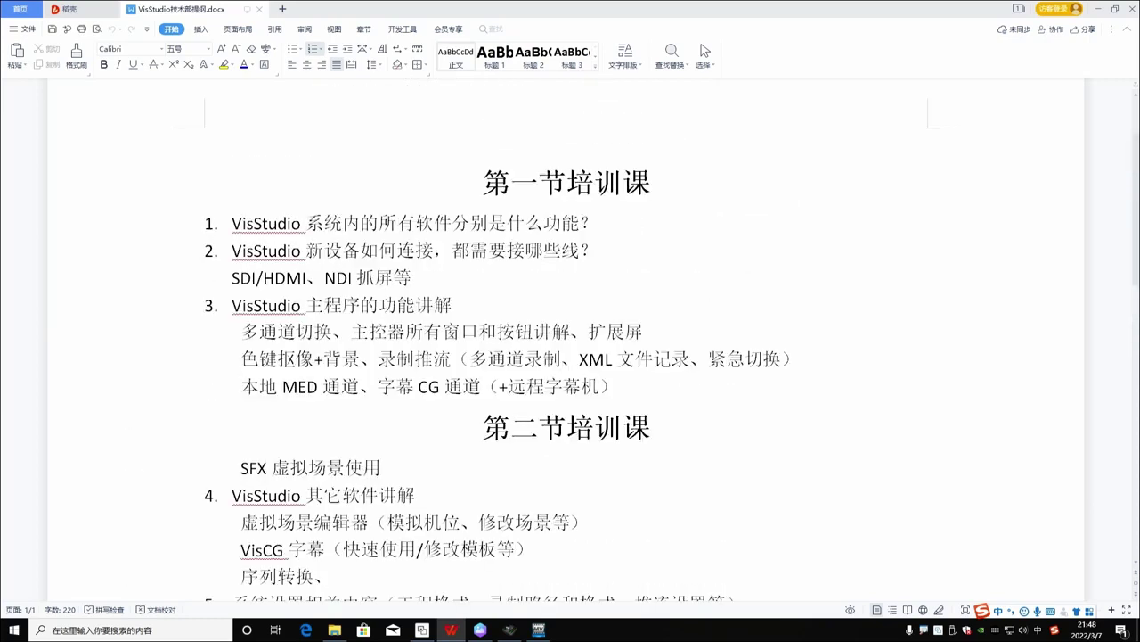
Minimize the outline document, close the 动画制作 program without saving, and close the 动画序列 folder window.
{"action": "left_click", "coordinate": [1100, 10]}
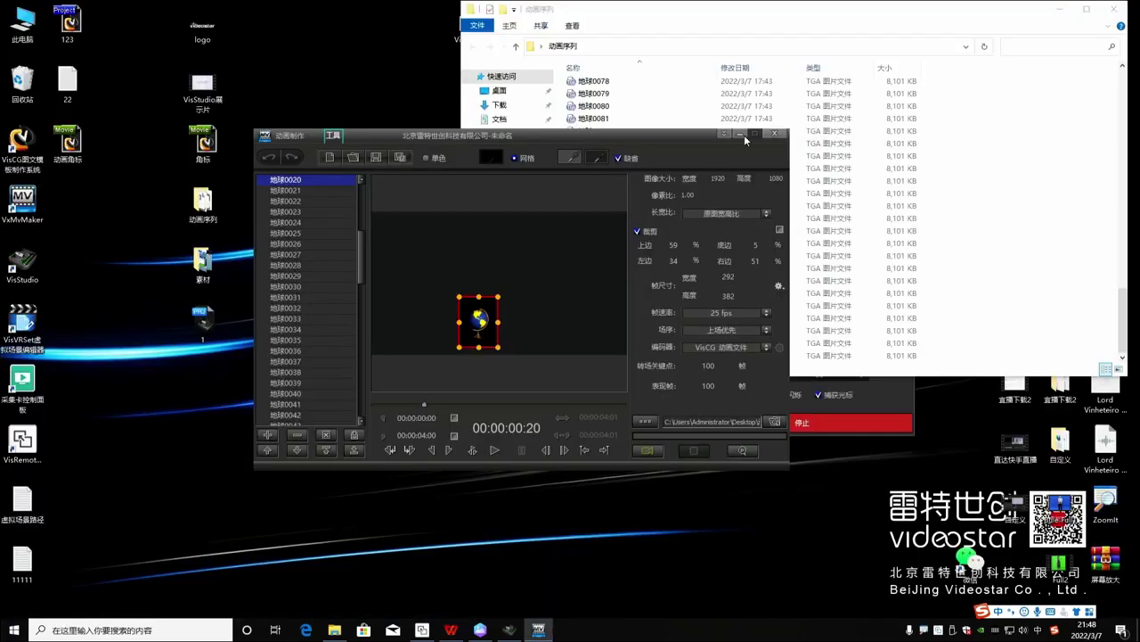
{"action": "left_click", "coordinate": [774, 134]}
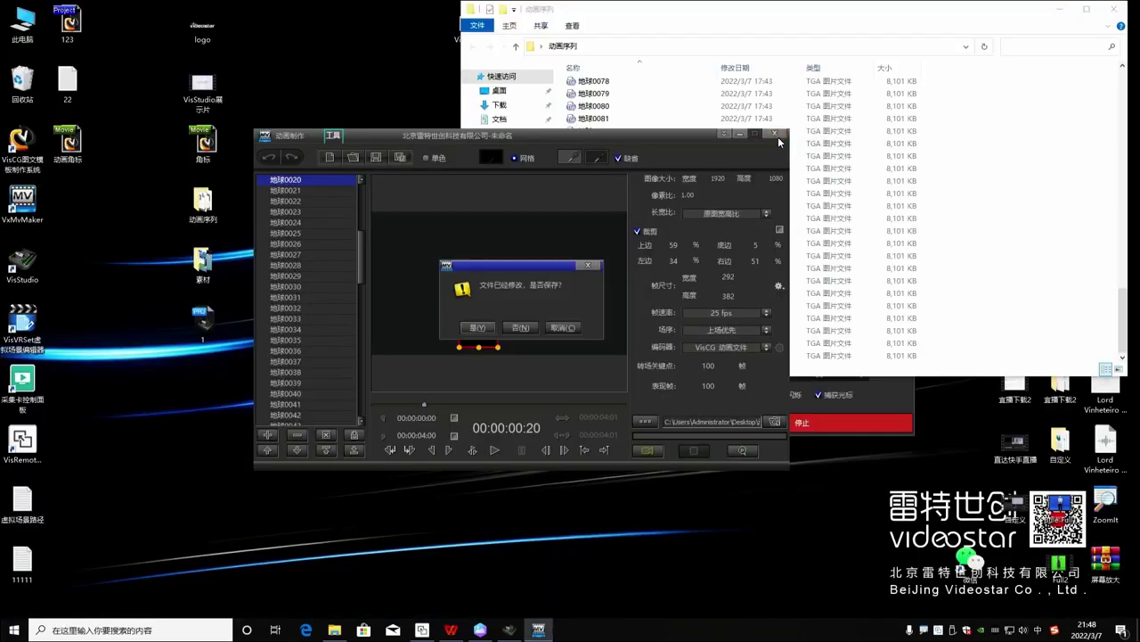
{"action": "left_click", "coordinate": [520, 327]}
{"action": "left_click", "coordinate": [1114, 9]}
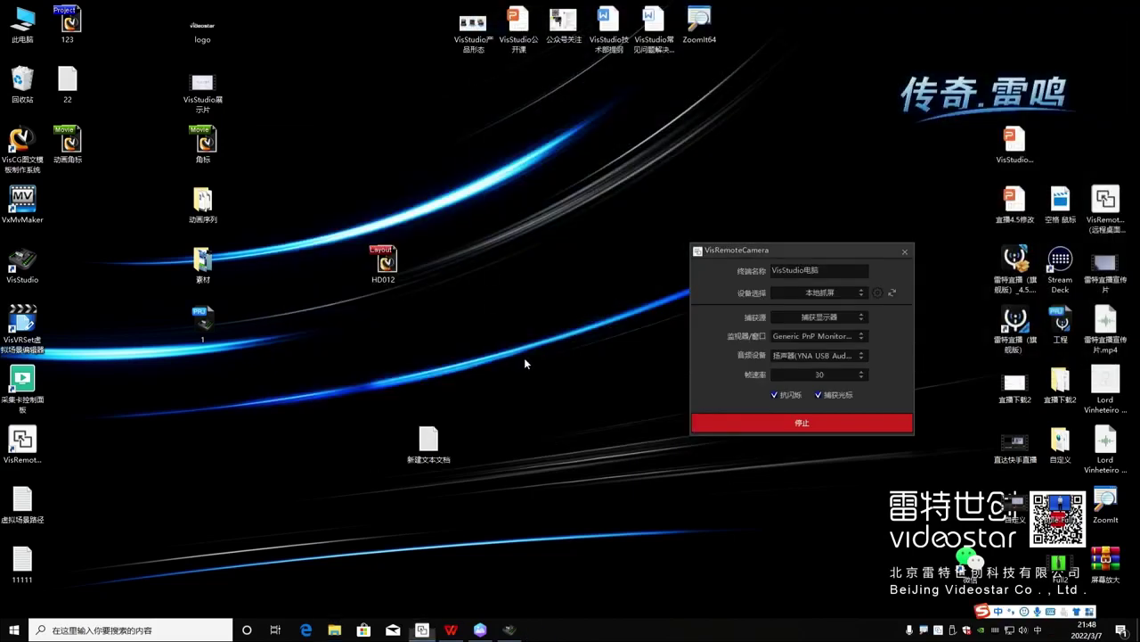
{"action": "double_click", "coordinate": [608, 26]}
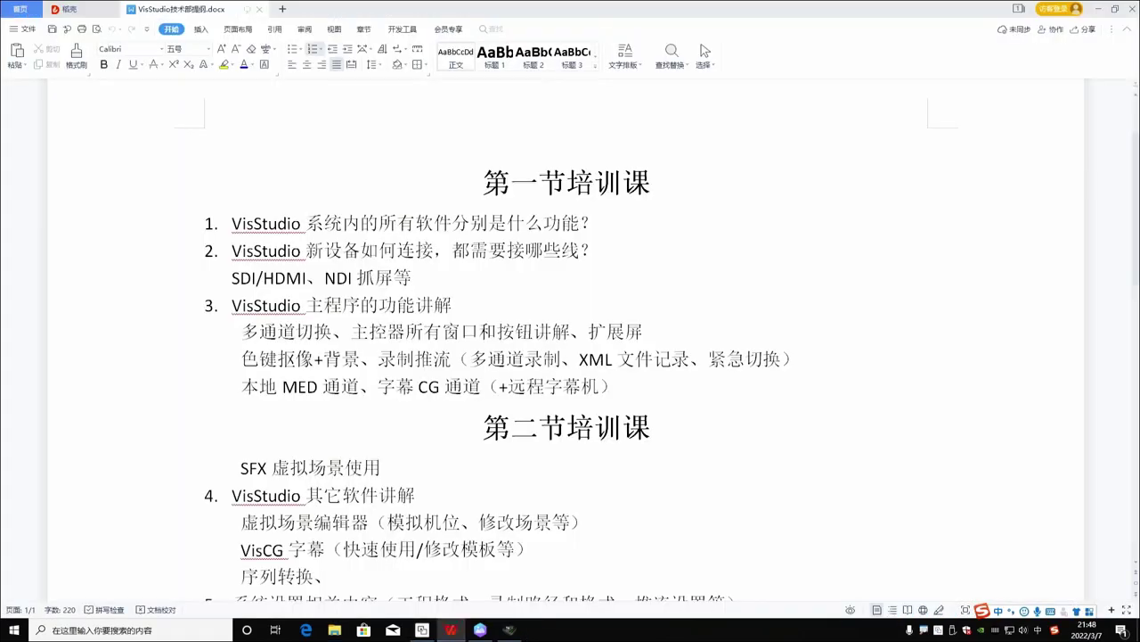
{"action": "left_click", "coordinate": [1102, 9]}
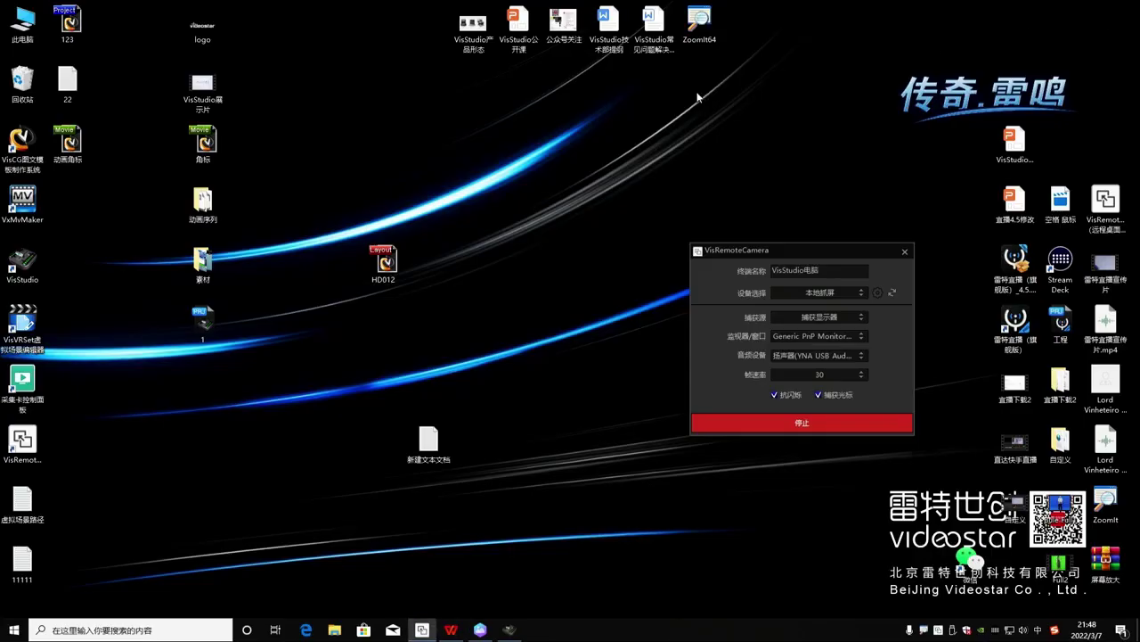
{"action": "double_click", "coordinate": [617, 33]}
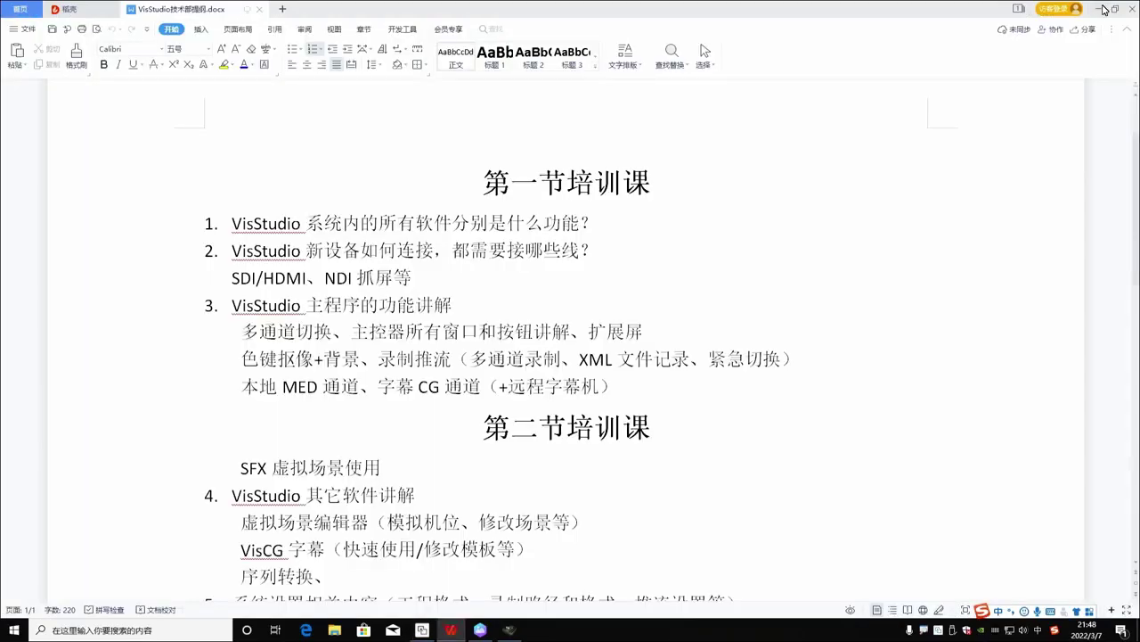
{"action": "left_click", "coordinate": [1103, 9]}
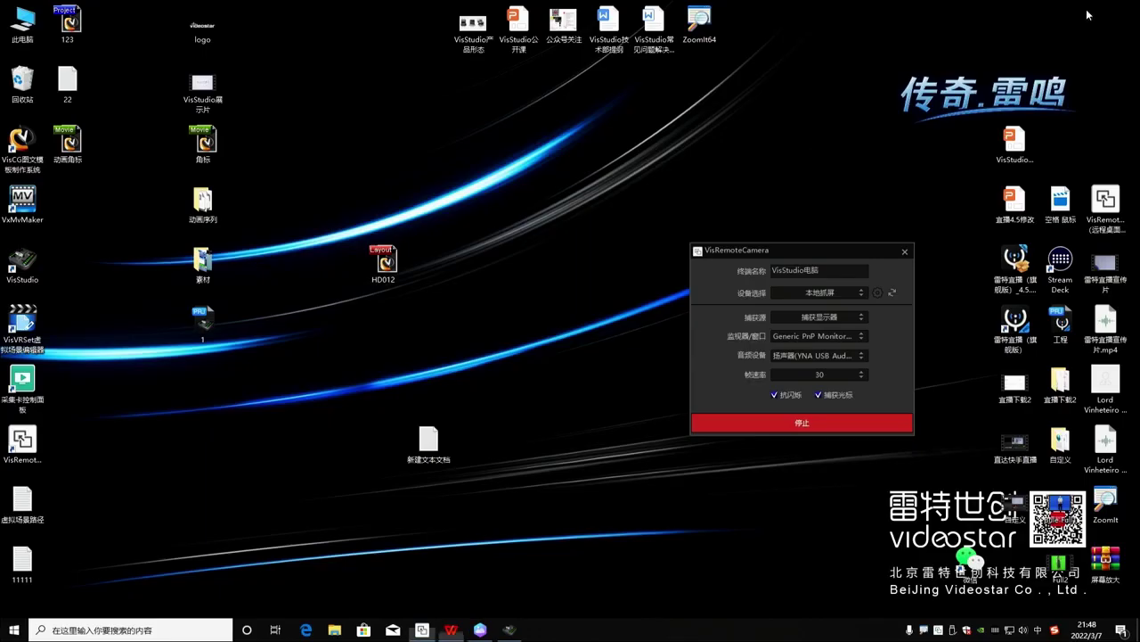
Open the VisStudio常见问题解决方法 document from the desktop and look over its table of contents.
{"action": "double_click", "coordinate": [658, 27]}
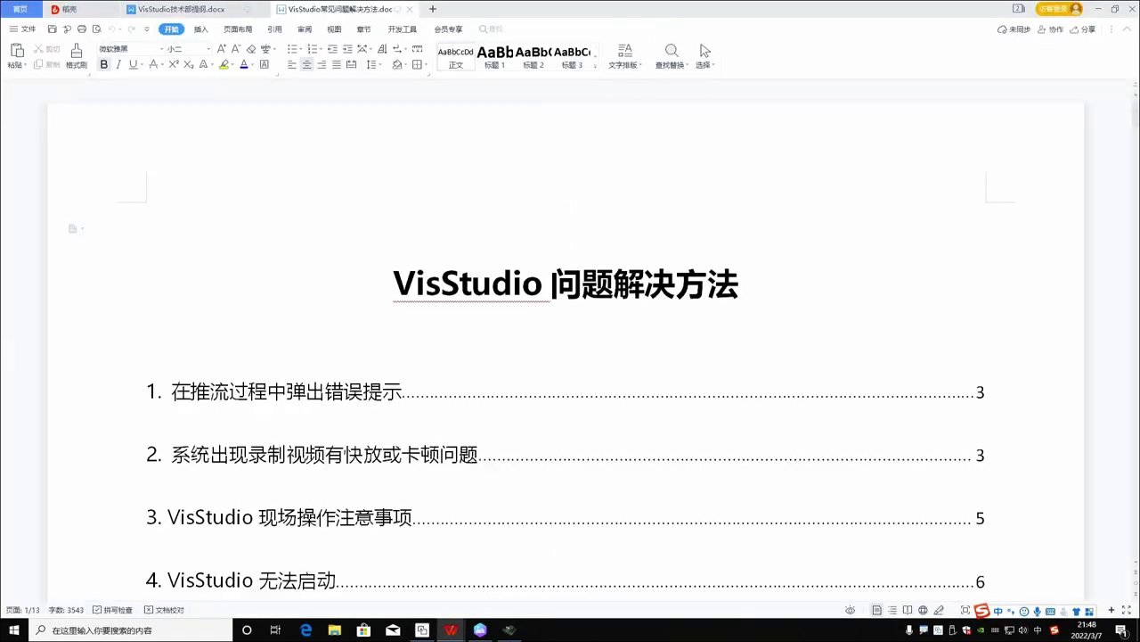
{"action": "scroll", "coordinate": [577, 311], "scroll_direction": "down", "scroll_amount": 4, "text": "ctrl"}
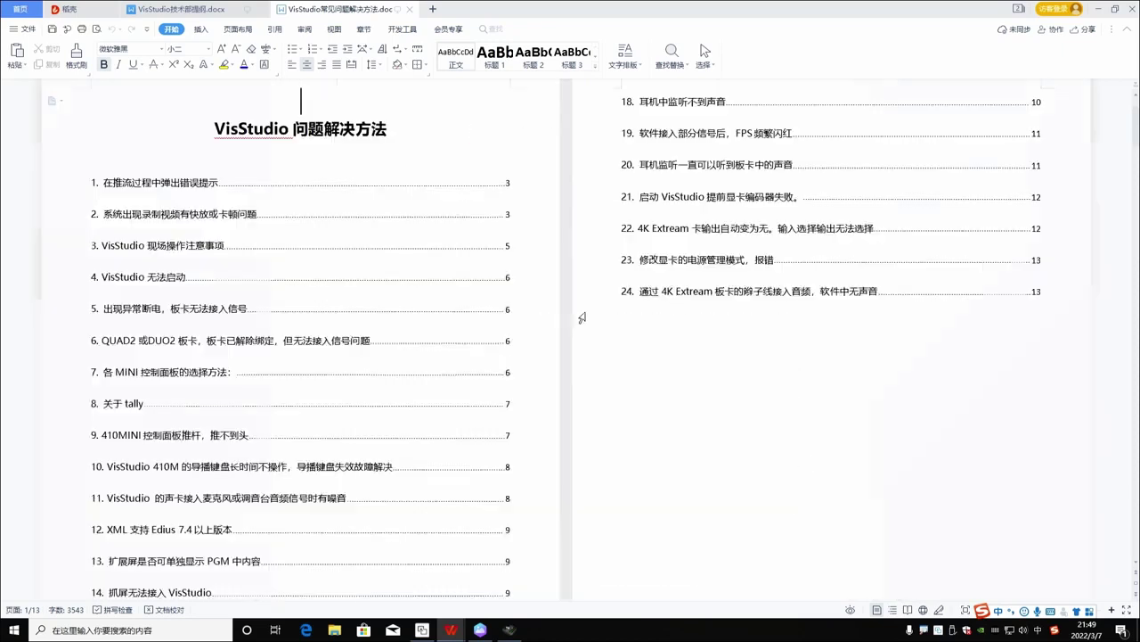
{"action": "scroll", "coordinate": [430, 346], "scroll_direction": "up", "scroll_amount": 3, "text": "ctrl"}
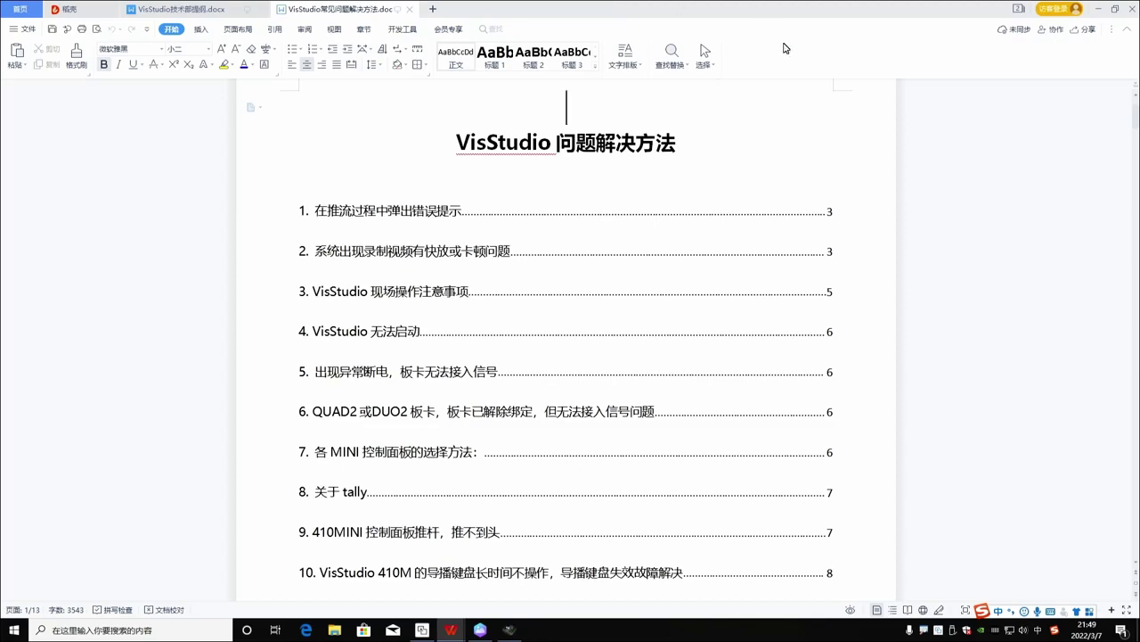
Switch to VisStudio to view its main interface, and return to the VisStudio常见问题解决方法 document.
{"action": "left_click", "coordinate": [509, 630]}
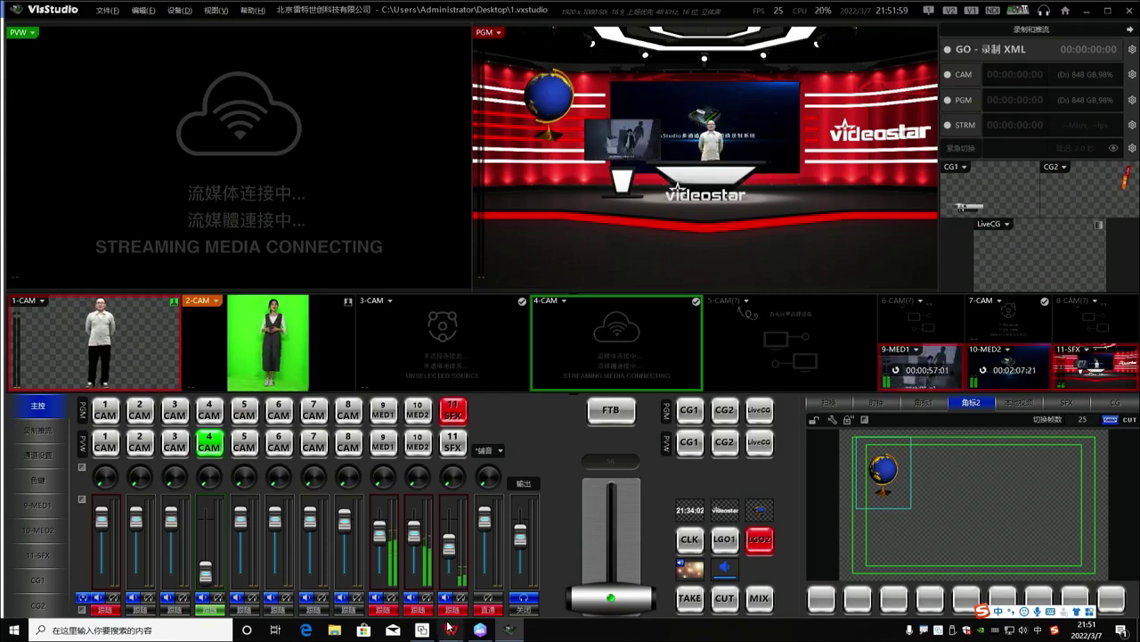
{"action": "mouse_move", "coordinate": [451, 631]}
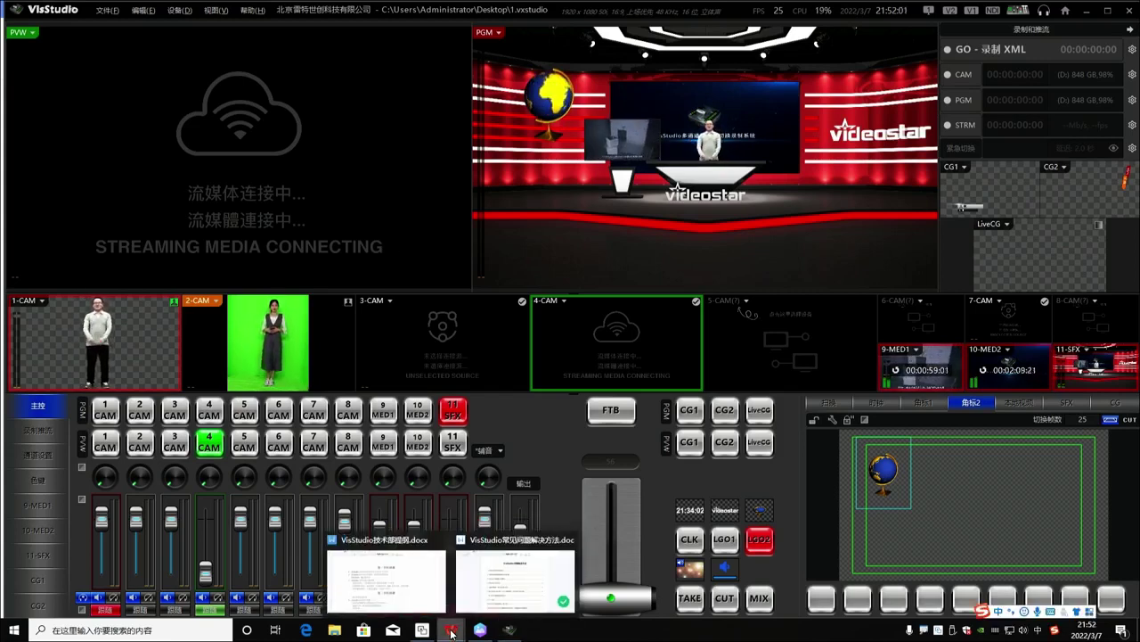
{"action": "left_click", "coordinate": [515, 575]}
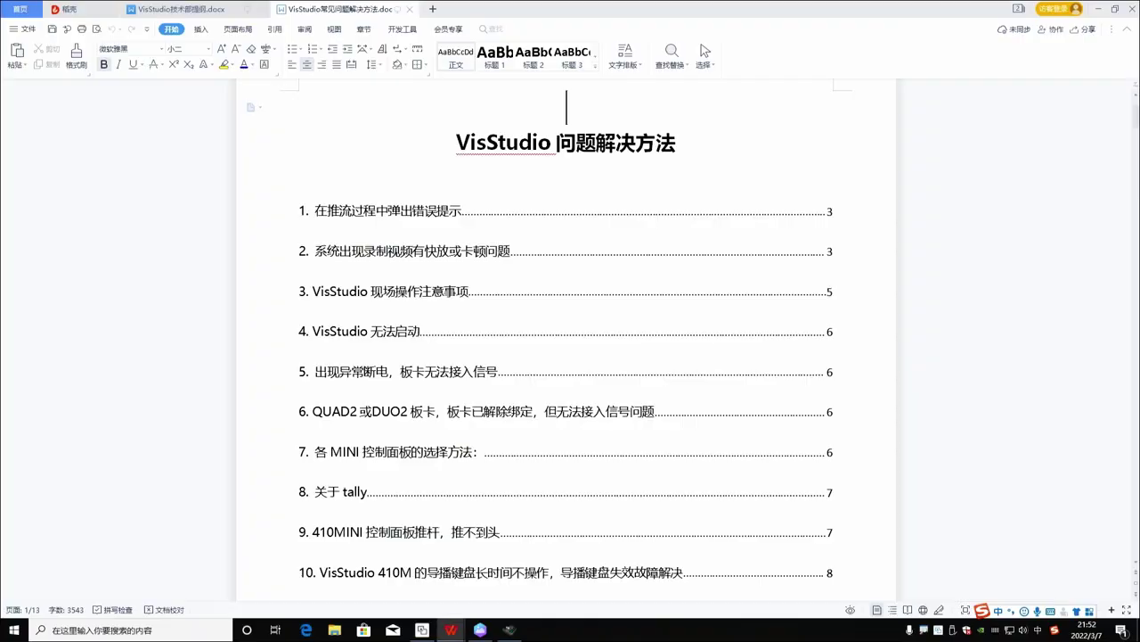
Go to section 1, 在推流过程中弹出错误提示, and examine its error message image and error code list.
{"action": "scroll", "coordinate": [566, 339], "scroll_direction": "down", "scroll_amount": 8}
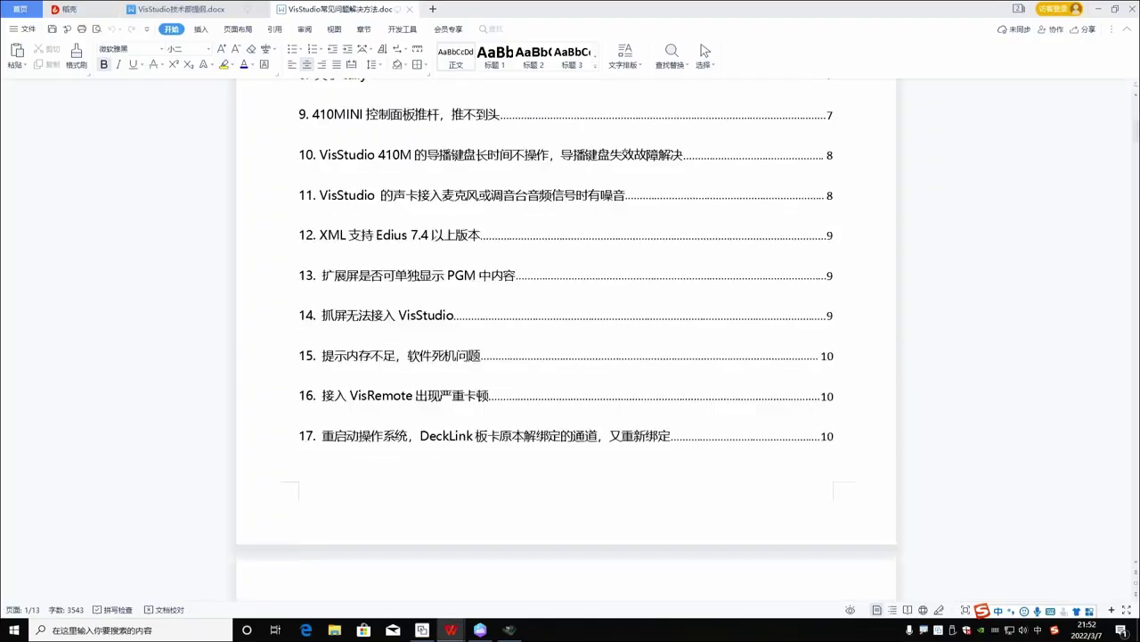
{"action": "scroll", "coordinate": [566, 339], "scroll_direction": "down", "scroll_amount": 10}
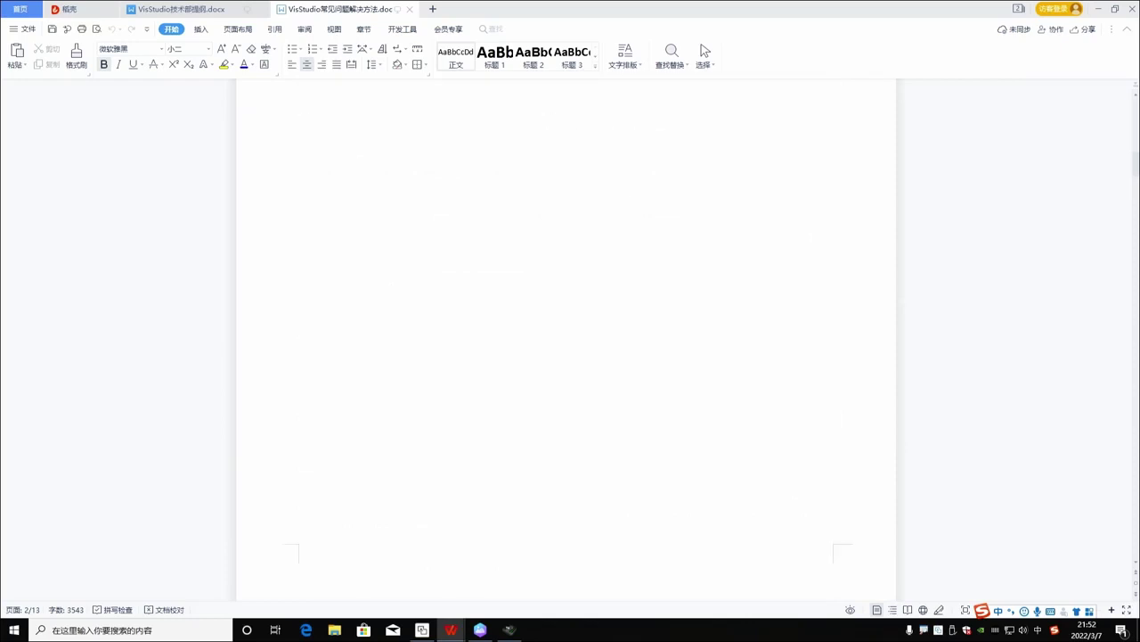
{"action": "scroll", "coordinate": [386, 367], "scroll_direction": "down", "scroll_amount": 1}
{"action": "scroll", "coordinate": [386, 367], "scroll_direction": "down", "scroll_amount": 2}
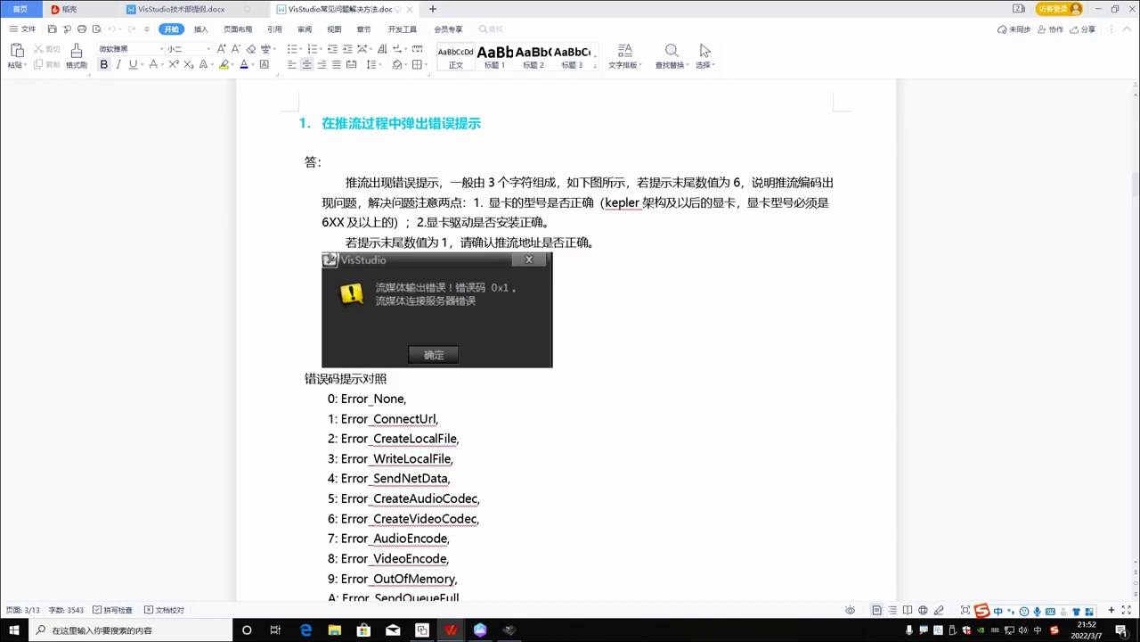
{"action": "scroll", "coordinate": [567, 353], "scroll_direction": "down", "scroll_amount": 1}
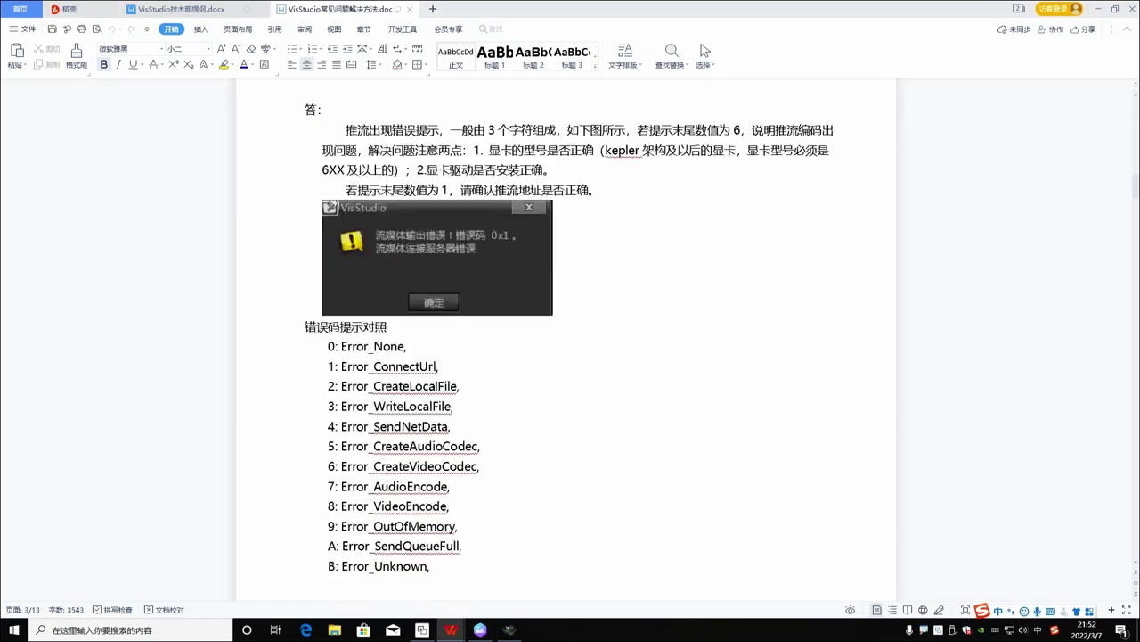
{"action": "scroll", "coordinate": [566, 353], "scroll_direction": "up", "scroll_amount": 1}
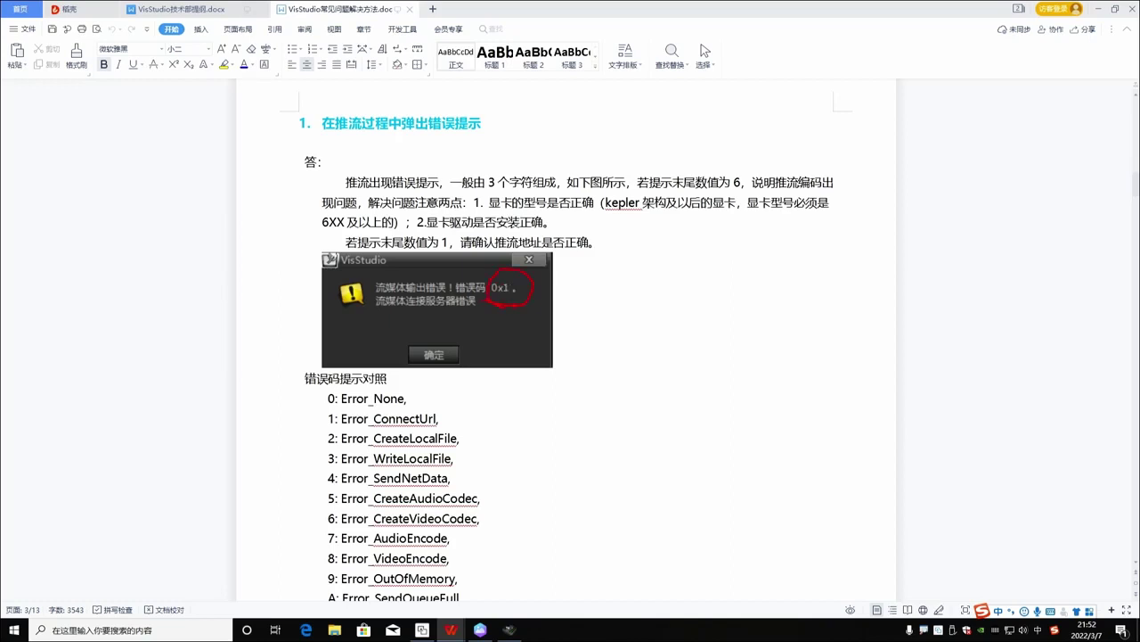
Draw temporary red marks over section 1, circling and crossing out the error code list and marking the error message image.
{"action": "mouse_move", "coordinate": [406, 398]}
{"action": "left_mouse_down"}
{"action": "mouse_move", "coordinate": [489, 403]}
{"action": "mouse_move", "coordinate": [525, 521]}
{"action": "mouse_move", "coordinate": [481, 571]}
{"action": "mouse_move", "coordinate": [423, 580]}
{"action": "mouse_move", "coordinate": [374, 453]}
{"action": "mouse_move", "coordinate": [374, 424]}
{"action": "left_mouse_up"}
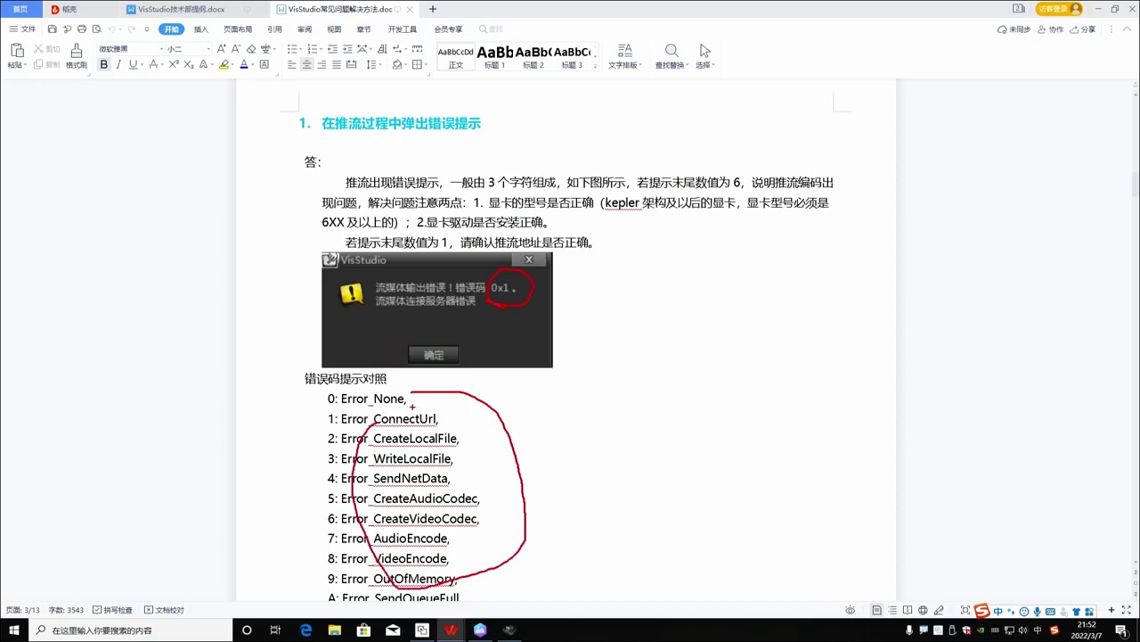
{"action": "left_click_drag", "start_coordinate": [308, 376], "coordinate": [440, 545]}
{"action": "left_click_drag", "start_coordinate": [448, 405], "coordinate": [339, 590]}
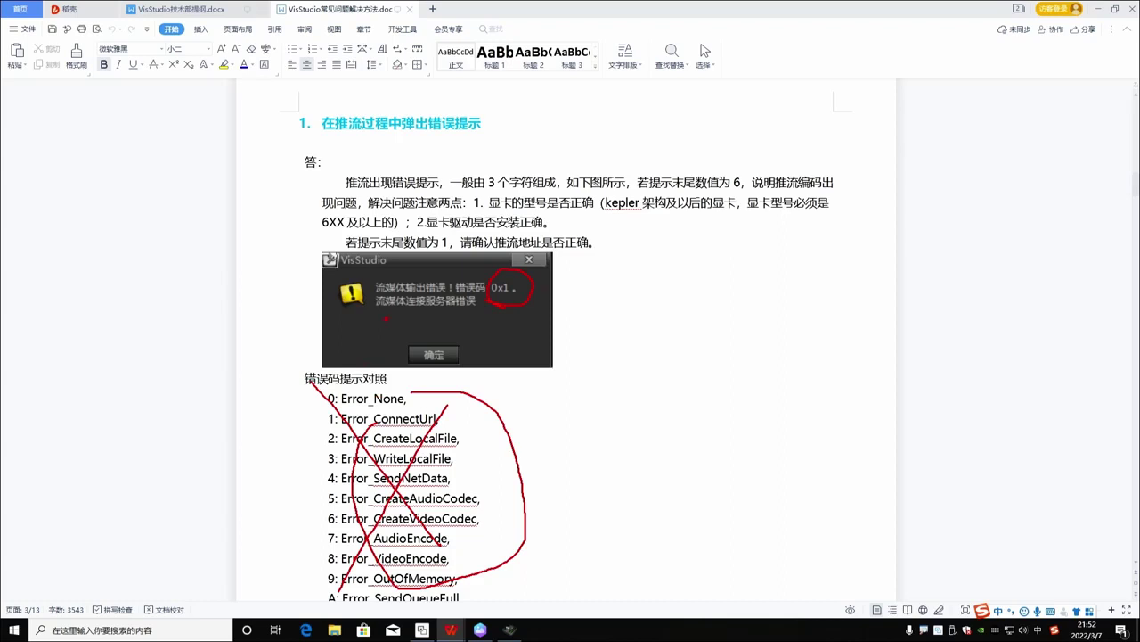
{"action": "mouse_move", "coordinate": [378, 317]}
{"action": "left_mouse_down"}
{"action": "mouse_move", "coordinate": [435, 316]}
{"action": "mouse_move", "coordinate": [492, 293]}
{"action": "mouse_move", "coordinate": [376, 291]}
{"action": "left_mouse_up"}
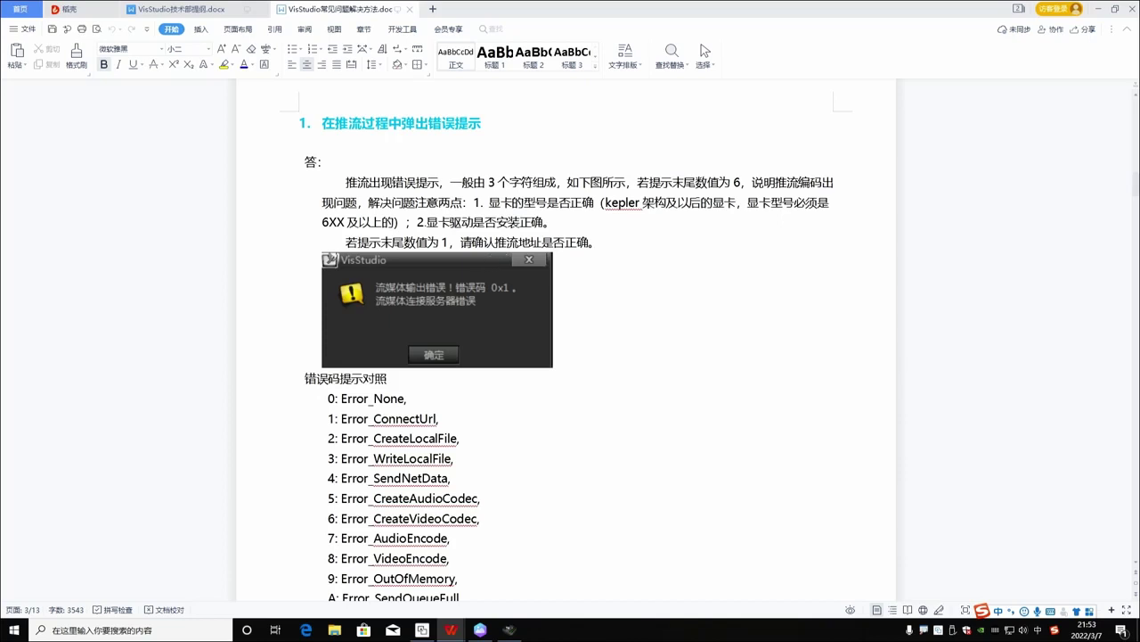
Review section 1's graphics card, driver and streaming address checks, and continue to section 2, 系统出现录制视频有快放或卡顿问题.
{"action": "left_click_drag", "start_coordinate": [461, 202], "coordinate": [501, 202]}
{"action": "left_click", "coordinate": [473, 222]}
{"action": "left_click_drag", "start_coordinate": [403, 242], "coordinate": [542, 241]}
{"action": "left_click", "coordinate": [542, 241]}
{"action": "scroll", "coordinate": [571, 356], "scroll_direction": "down", "scroll_amount": 3}
{"action": "scroll", "coordinate": [570, 357], "scroll_direction": "up", "scroll_amount": 3}
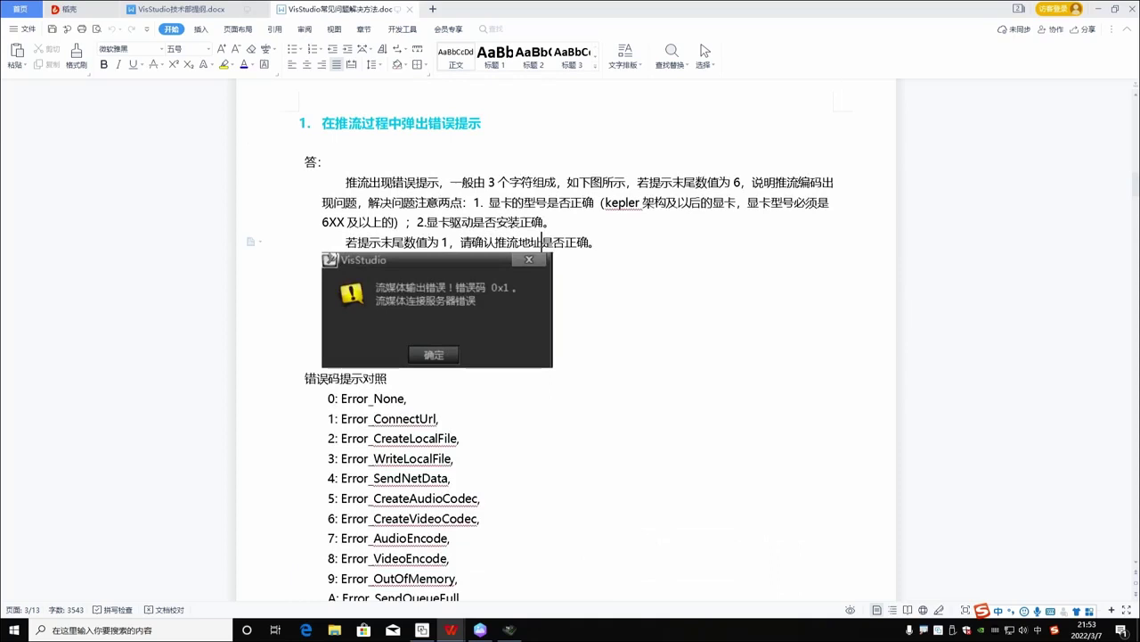
{"action": "scroll", "coordinate": [570, 357], "scroll_direction": "down", "scroll_amount": 8}
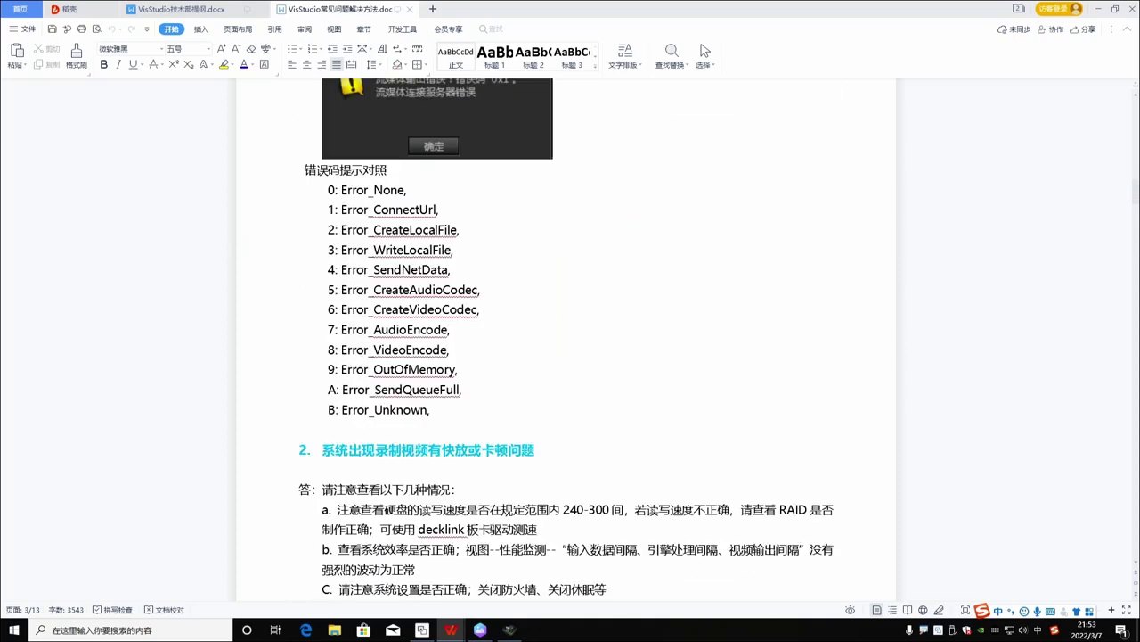
Review section 2's heading and item a on disk read/write speed, highlighting the 240-300 range requirement and the decklink speed test advice.
{"action": "scroll", "coordinate": [566, 339], "scroll_direction": "up", "scroll_amount": 1}
{"action": "left_click_drag", "start_coordinate": [323, 137], "coordinate": [535, 136]}
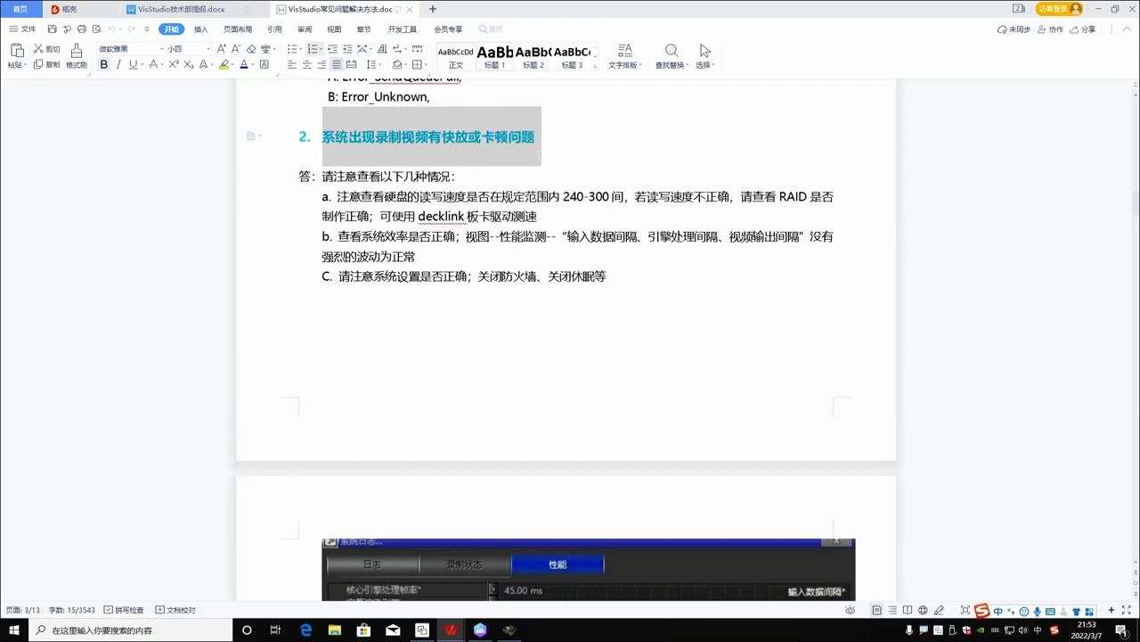
{"action": "left_click", "coordinate": [490, 196]}
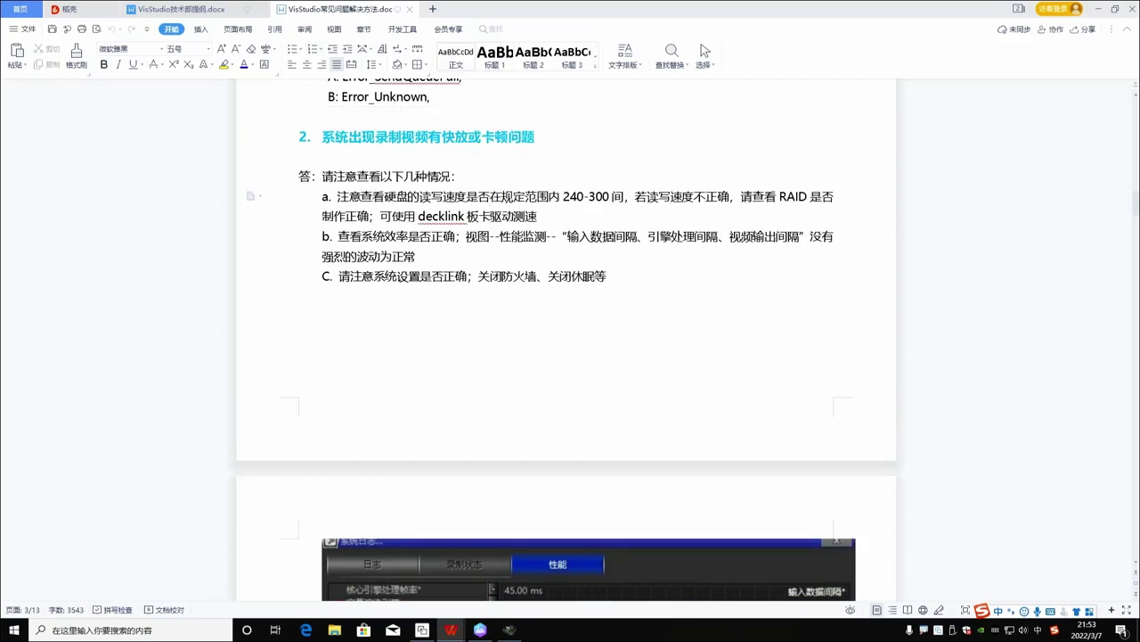
{"action": "left_click_drag", "start_coordinate": [337, 196], "coordinate": [651, 206]}
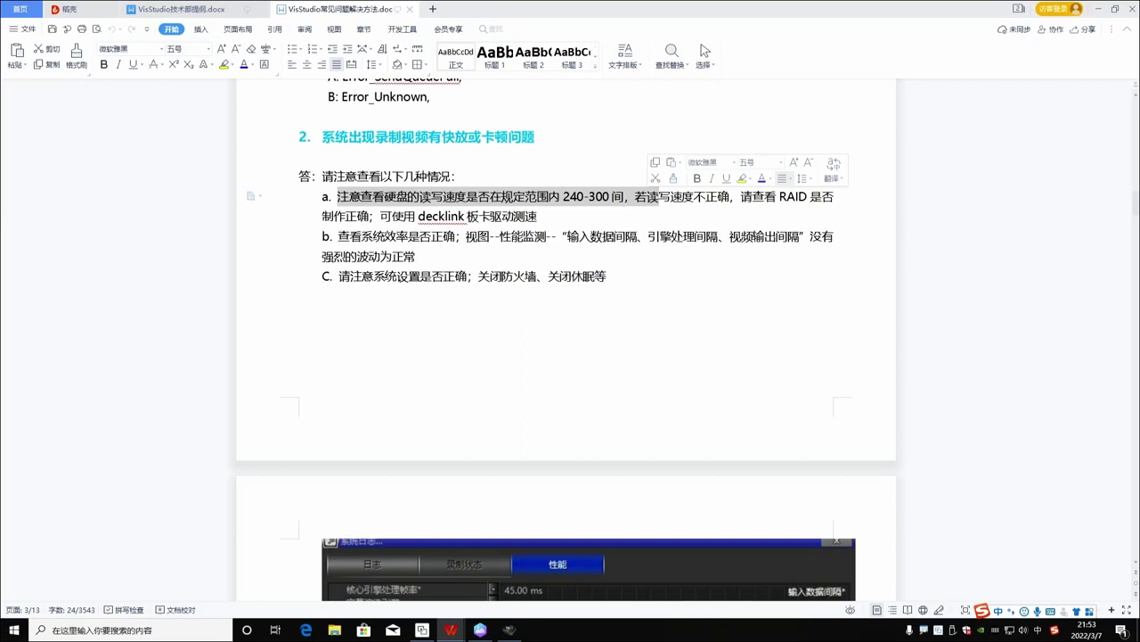
{"action": "left_click", "coordinate": [718, 196]}
{"action": "left_click_drag", "start_coordinate": [419, 215], "coordinate": [535, 216]}
{"action": "left_click", "coordinate": [477, 219]}
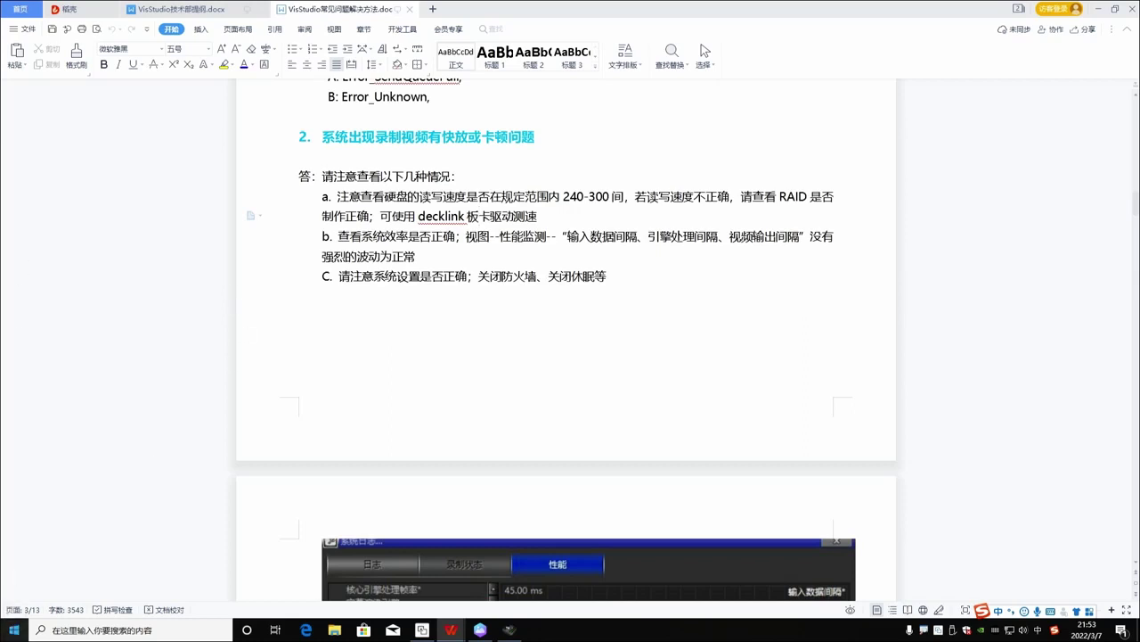
Launch Blackmagic Disk Speed Test.
{"action": "left_click", "coordinate": [14, 630]}
{"action": "scroll", "coordinate": [105, 382], "scroll_direction": "down", "scroll_amount": 1}
{"action": "left_click", "coordinate": [108, 349]}
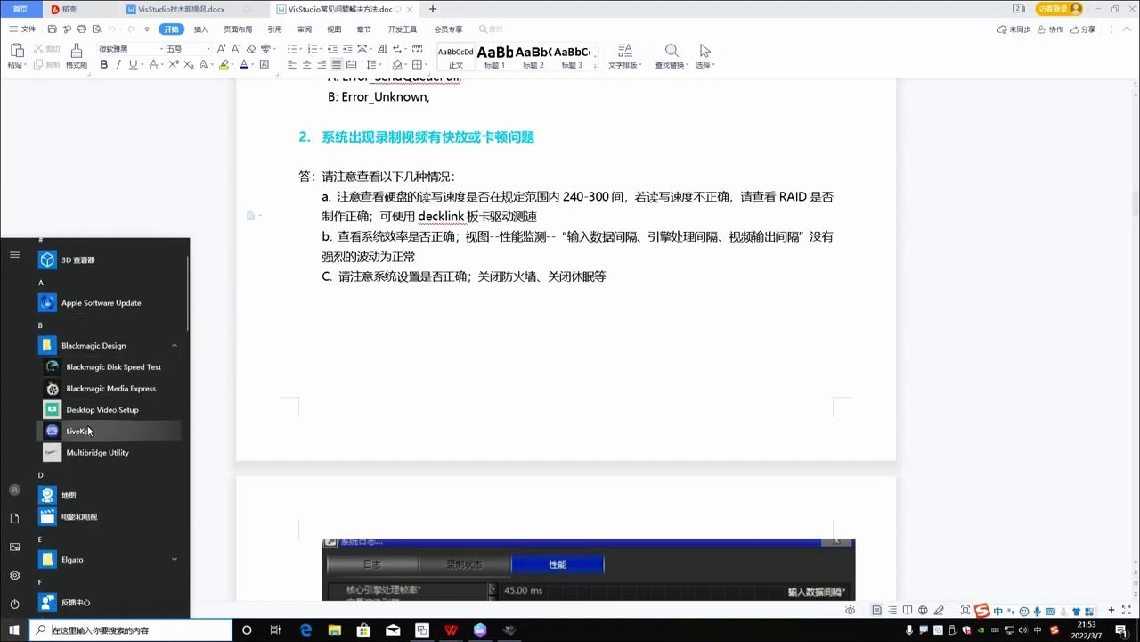
{"action": "left_click", "coordinate": [89, 367]}
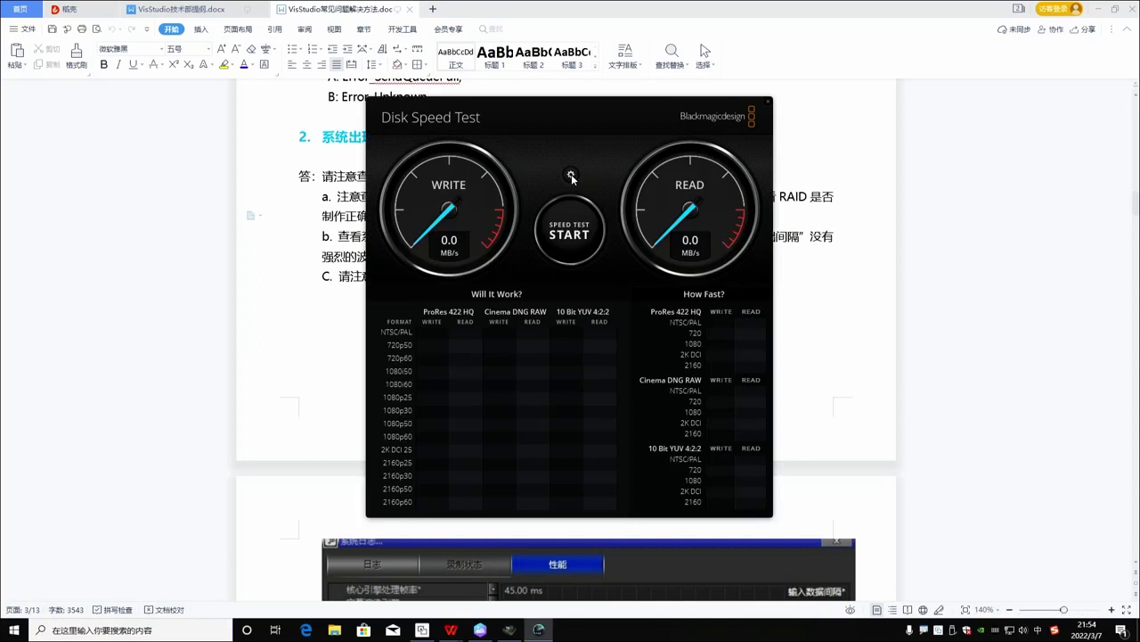
Set the Backup (D:) drive as the disk speed test's target.
{"action": "left_click", "coordinate": [571, 175]}
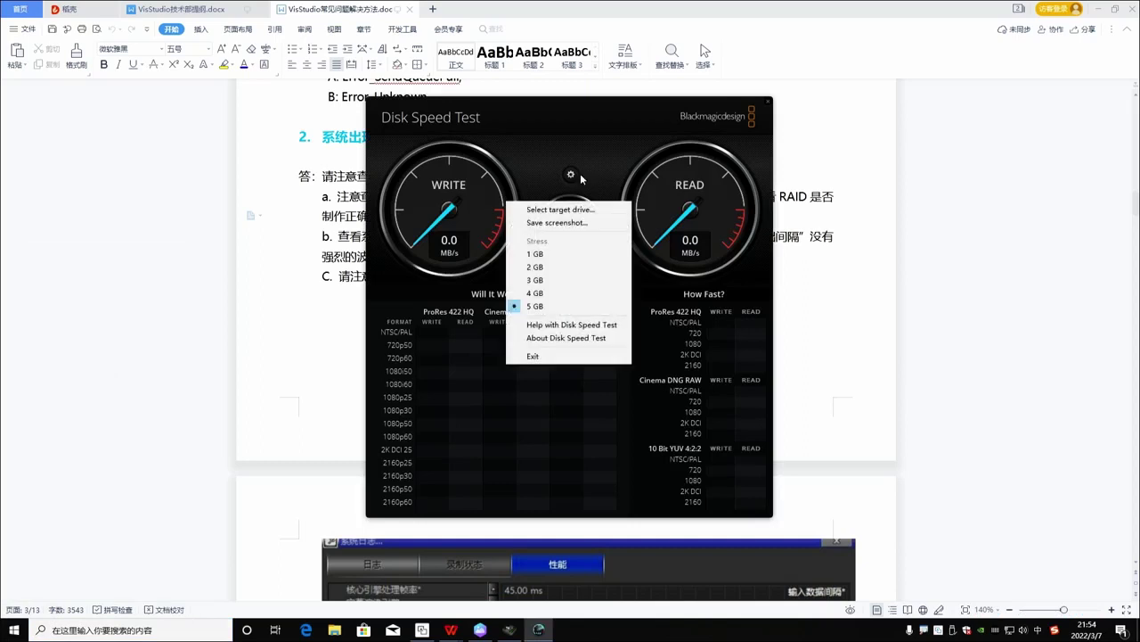
{"action": "left_click", "coordinate": [529, 216]}
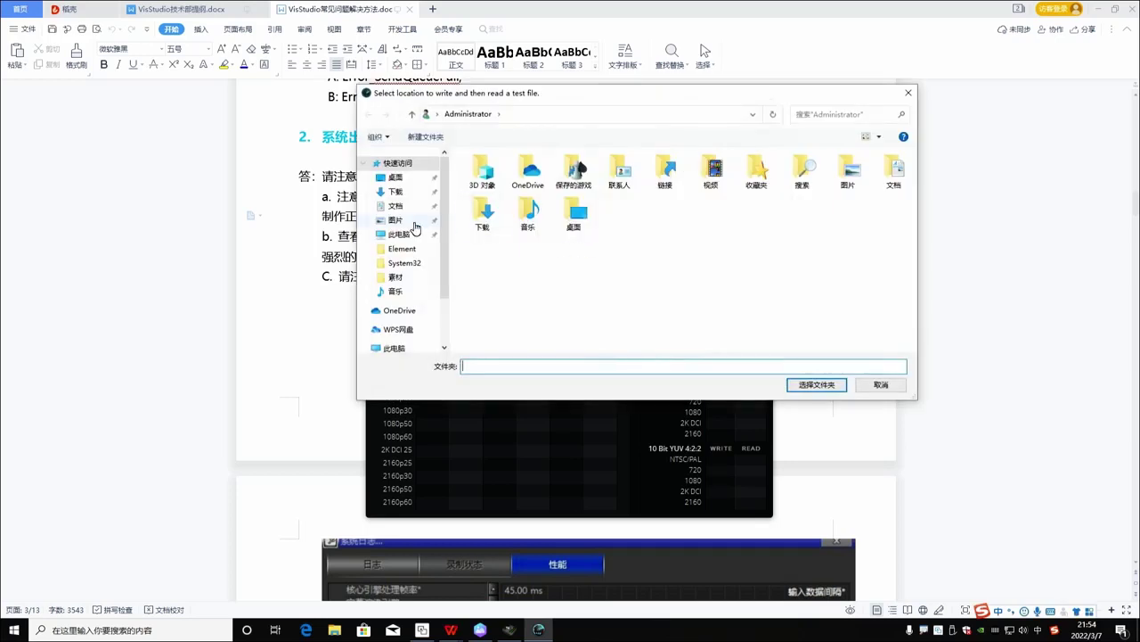
{"action": "left_click", "coordinate": [408, 234]}
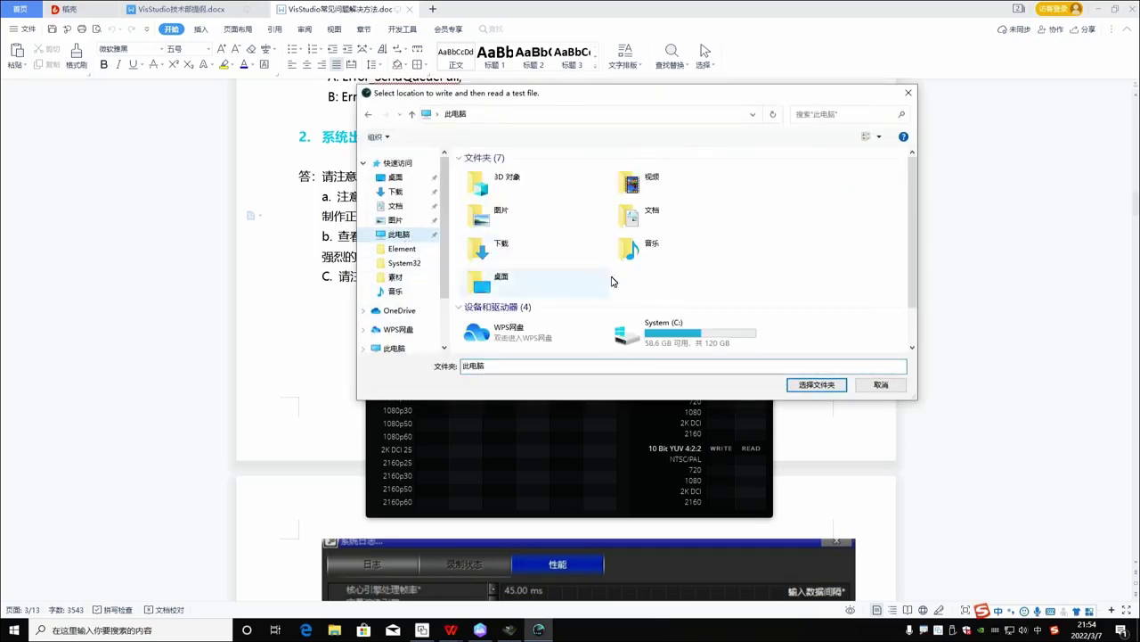
{"action": "scroll", "coordinate": [611, 282], "scroll_direction": "down", "scroll_amount": 3}
{"action": "left_click", "coordinate": [568, 331]}
{"action": "left_click", "coordinate": [812, 384]}
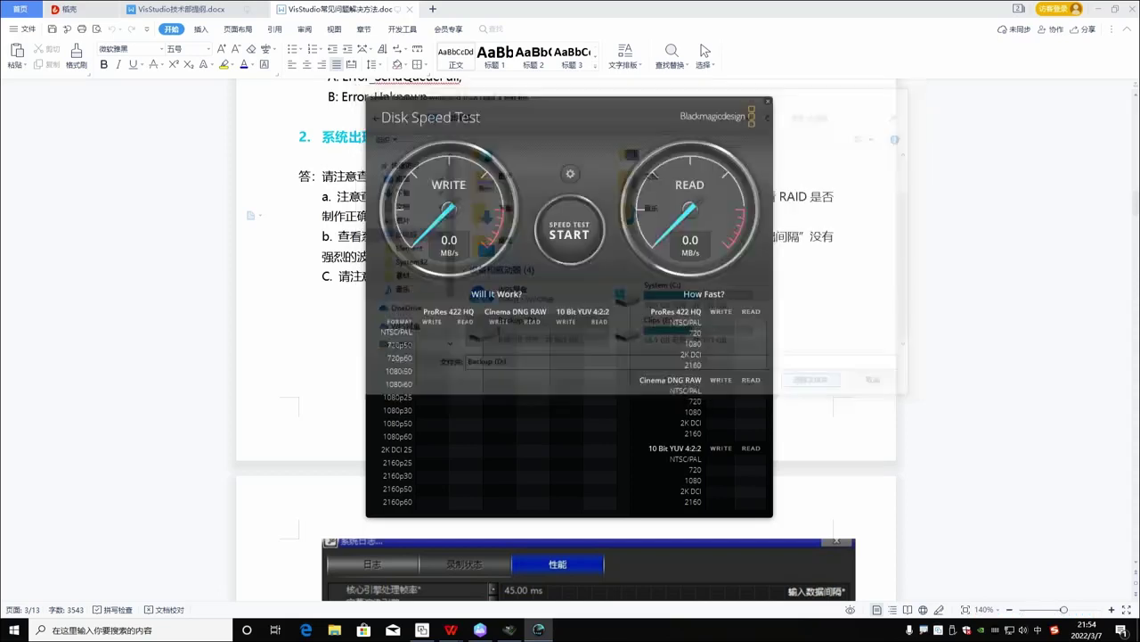
Run the disk speed test briefly, stop it, and close Disk Speed Test.
{"action": "left_click", "coordinate": [567, 234]}
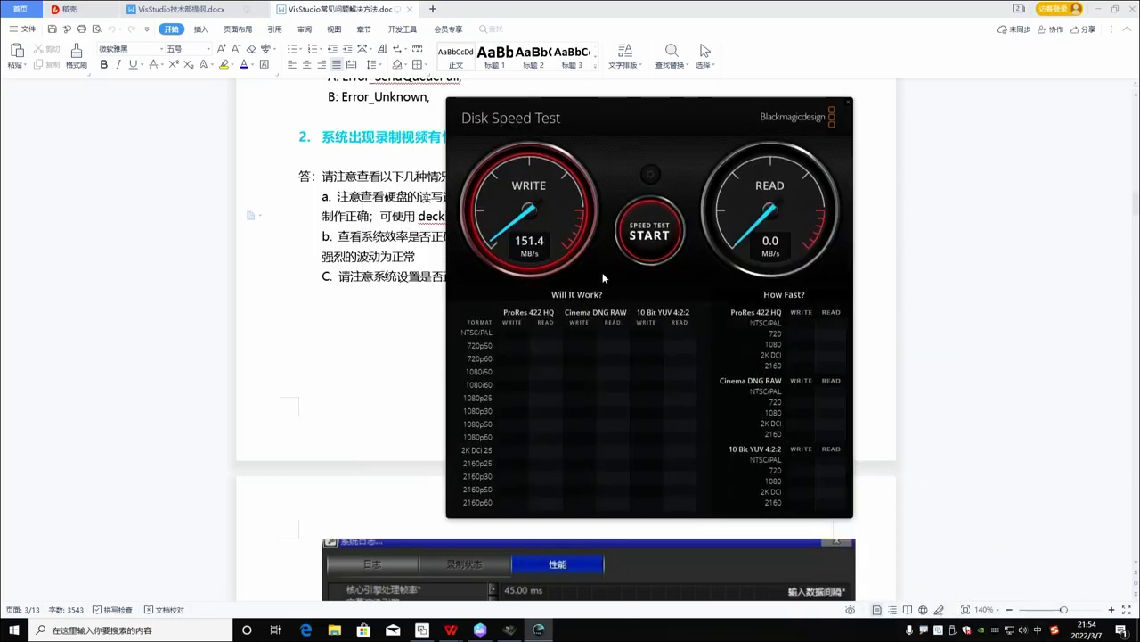
{"action": "left_click", "coordinate": [649, 234]}
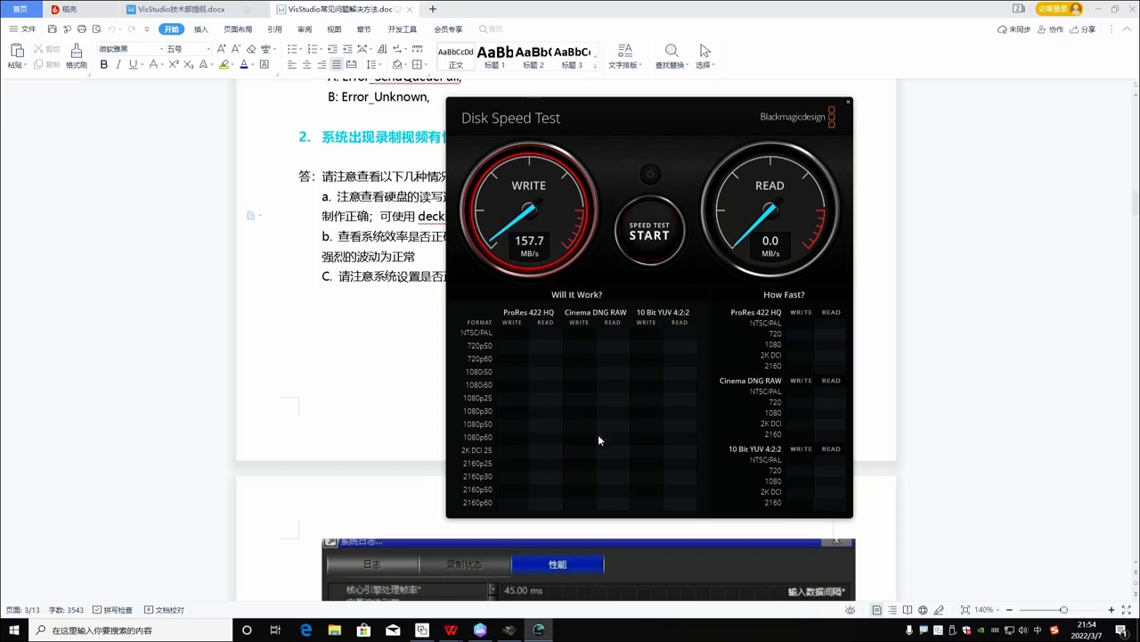
{"action": "left_click", "coordinate": [849, 103]}
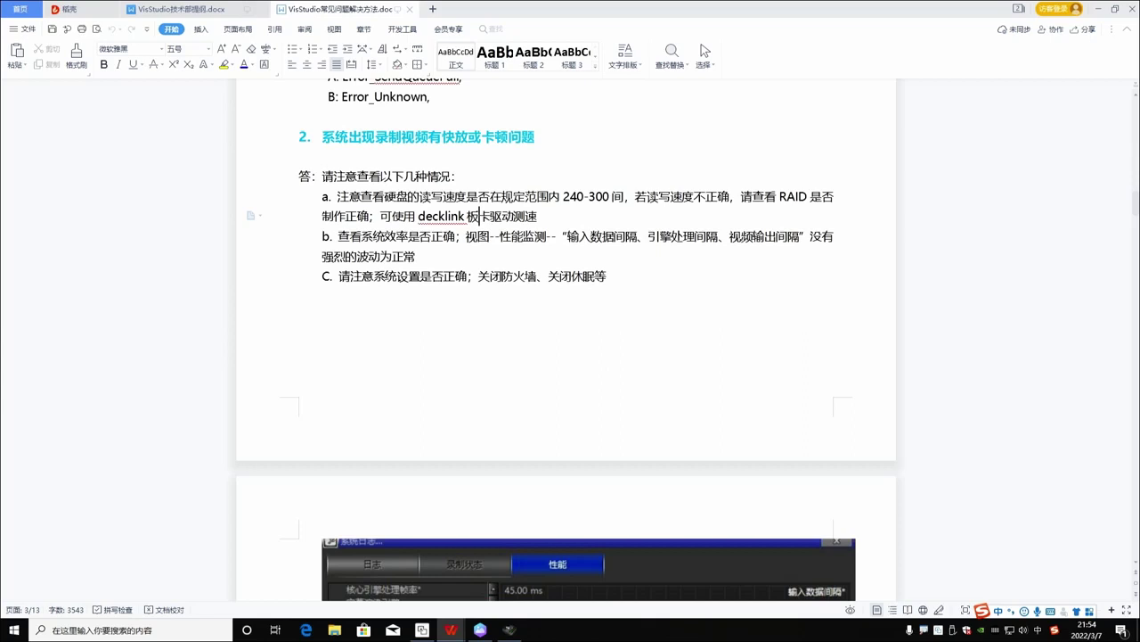
Highlight 视图--性能监测 in section 2's item b, and switch to VisStudio to open its performance monitoring window.
{"action": "left_click_drag", "start_coordinate": [338, 236], "coordinate": [546, 236]}
{"action": "left_click", "coordinate": [490, 236]}
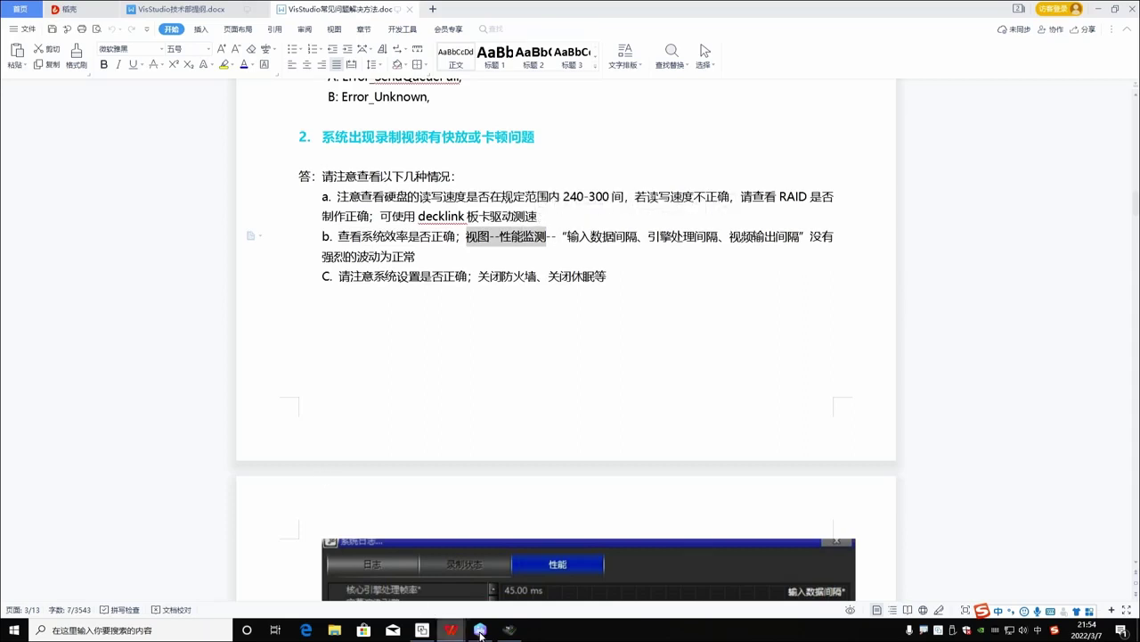
{"action": "left_click", "coordinate": [509, 629]}
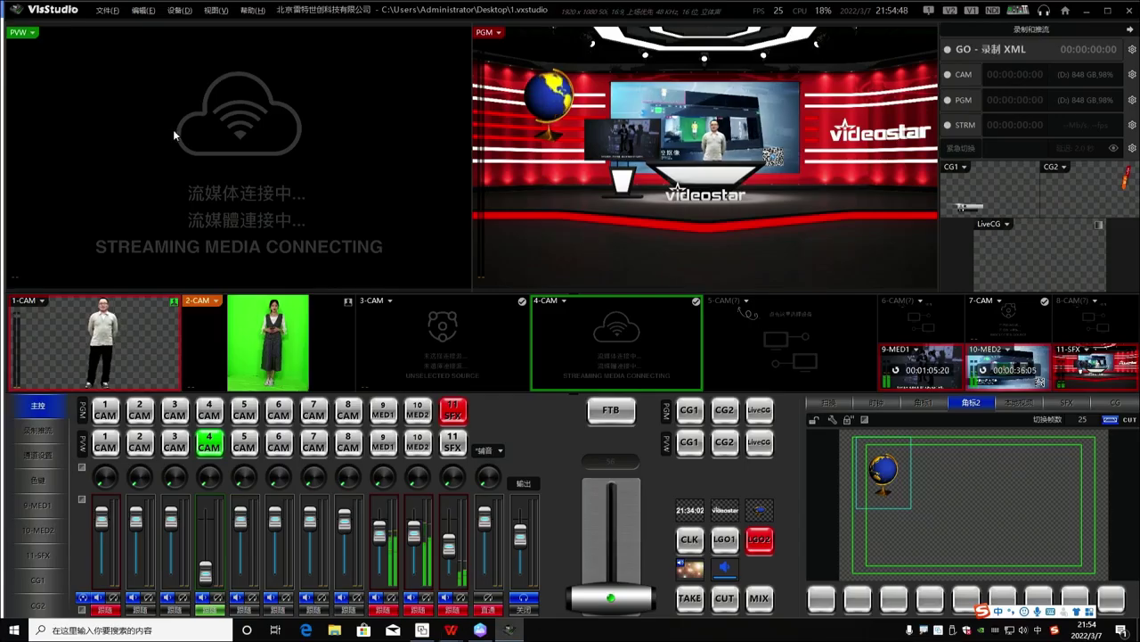
{"action": "left_click", "coordinate": [215, 10]}
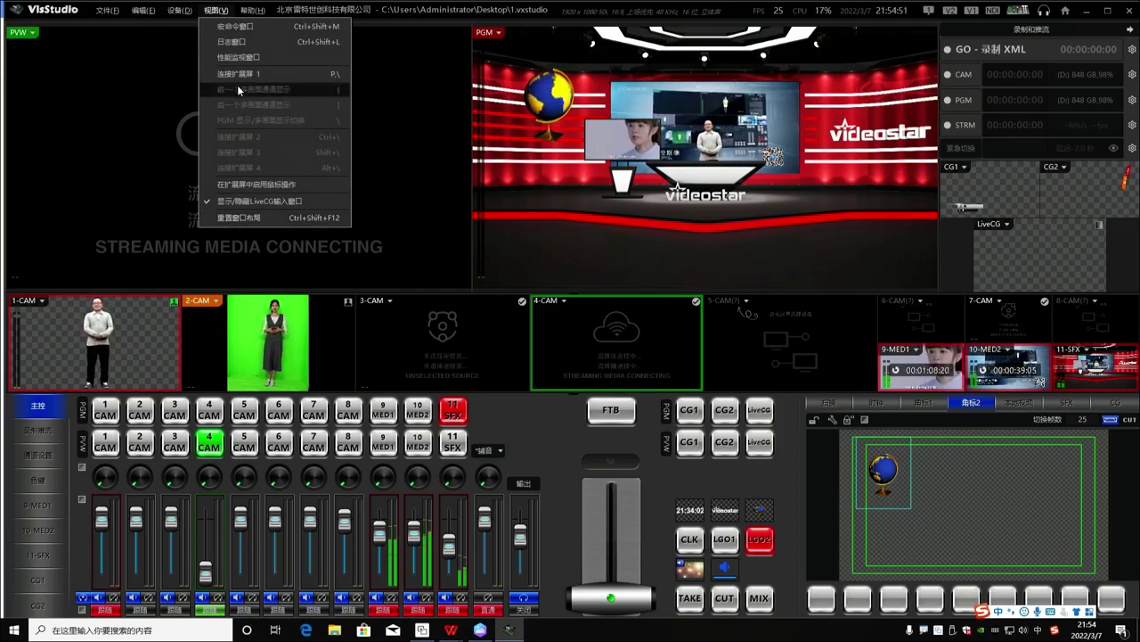
{"action": "left_click", "coordinate": [234, 58]}
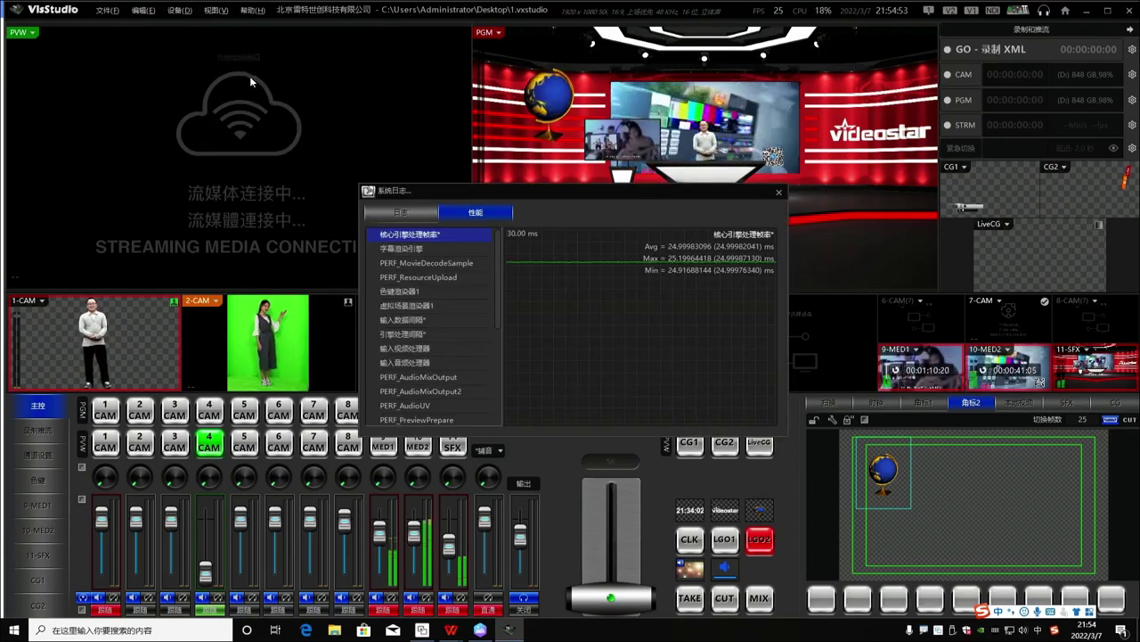
Examine the performance graphs from 字幕渲染引擎 through 输入数据间隔 and 引擎处理间隔, close the window, and return to the troubleshooting document.
{"action": "left_click", "coordinate": [439, 250]}
{"action": "left_click", "coordinate": [434, 277]}
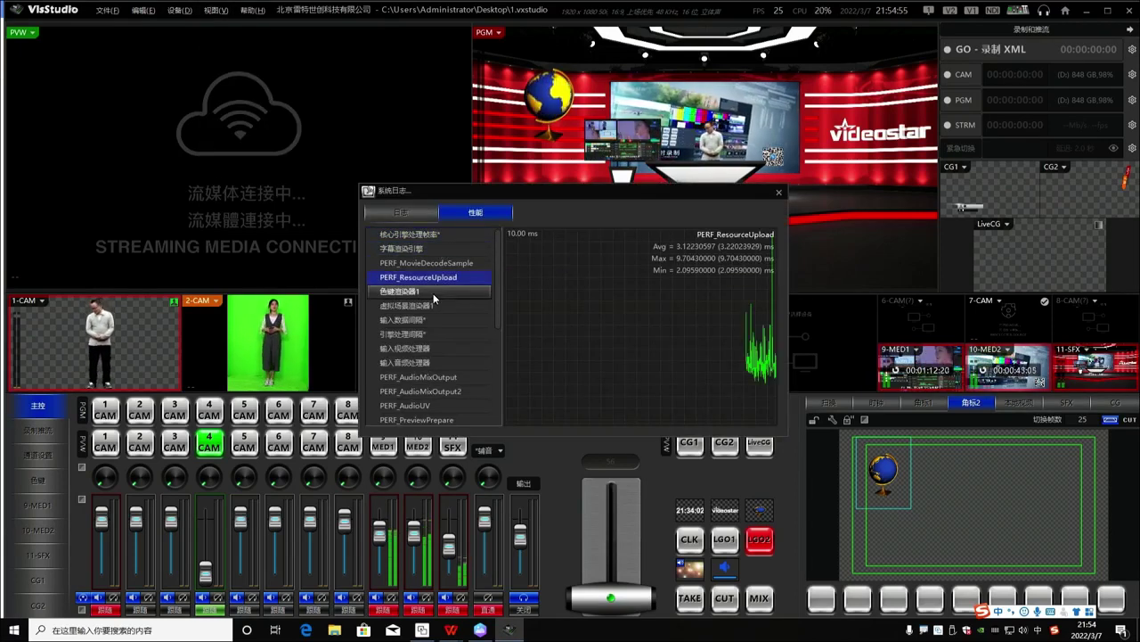
{"action": "left_click", "coordinate": [430, 292]}
{"action": "left_click", "coordinate": [424, 305]}
{"action": "left_click", "coordinate": [421, 320]}
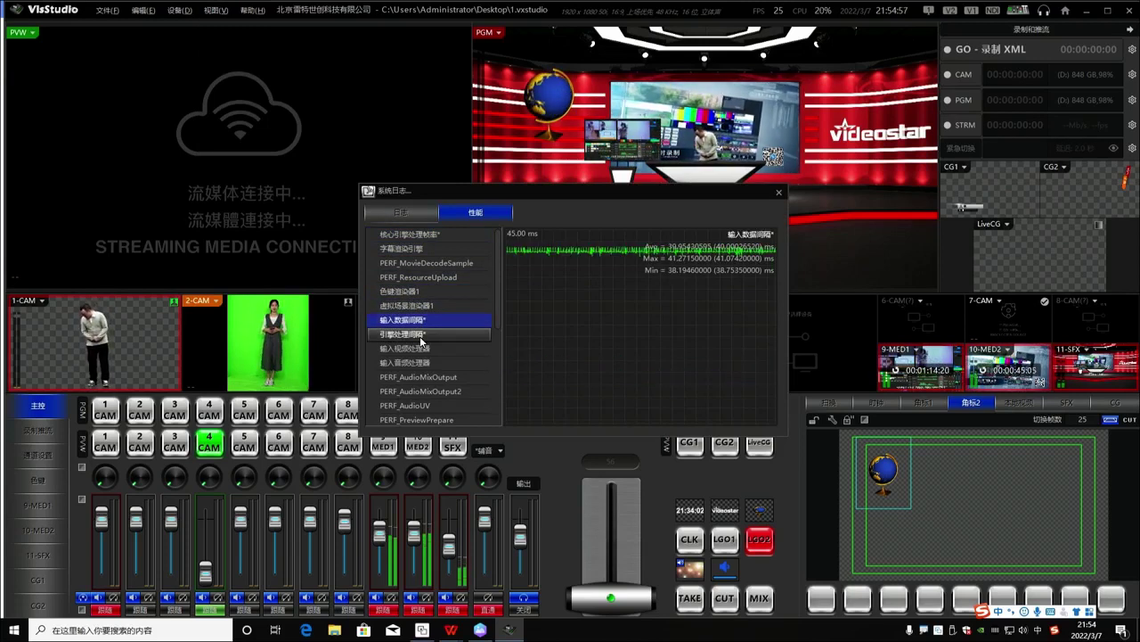
{"action": "left_click", "coordinate": [422, 335]}
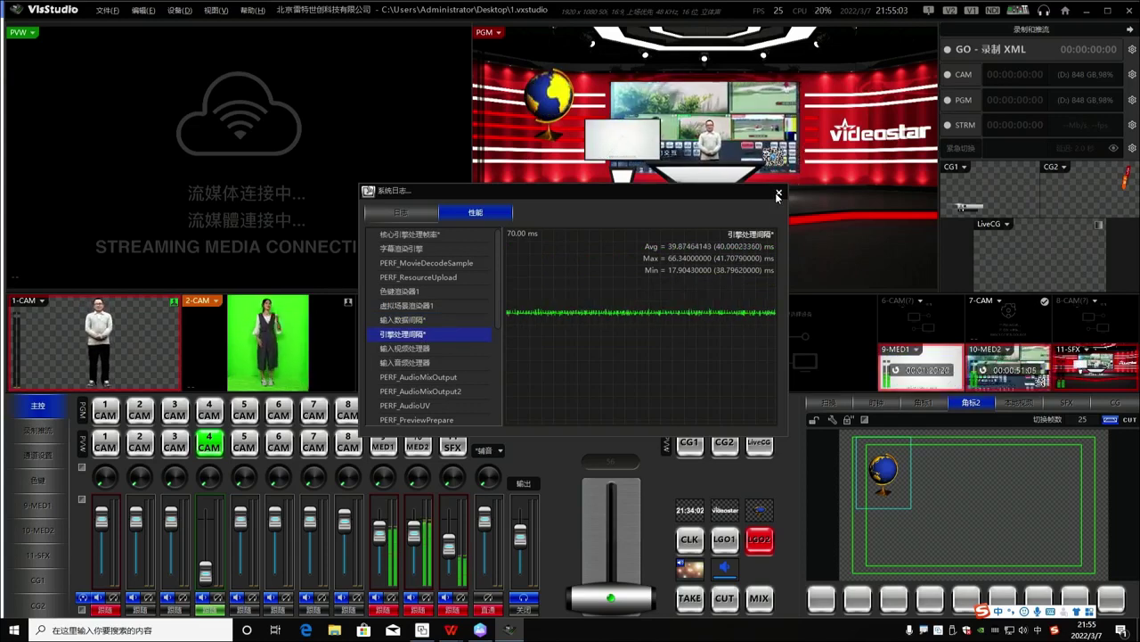
{"action": "left_click", "coordinate": [777, 195]}
{"action": "left_click", "coordinate": [1083, 10]}
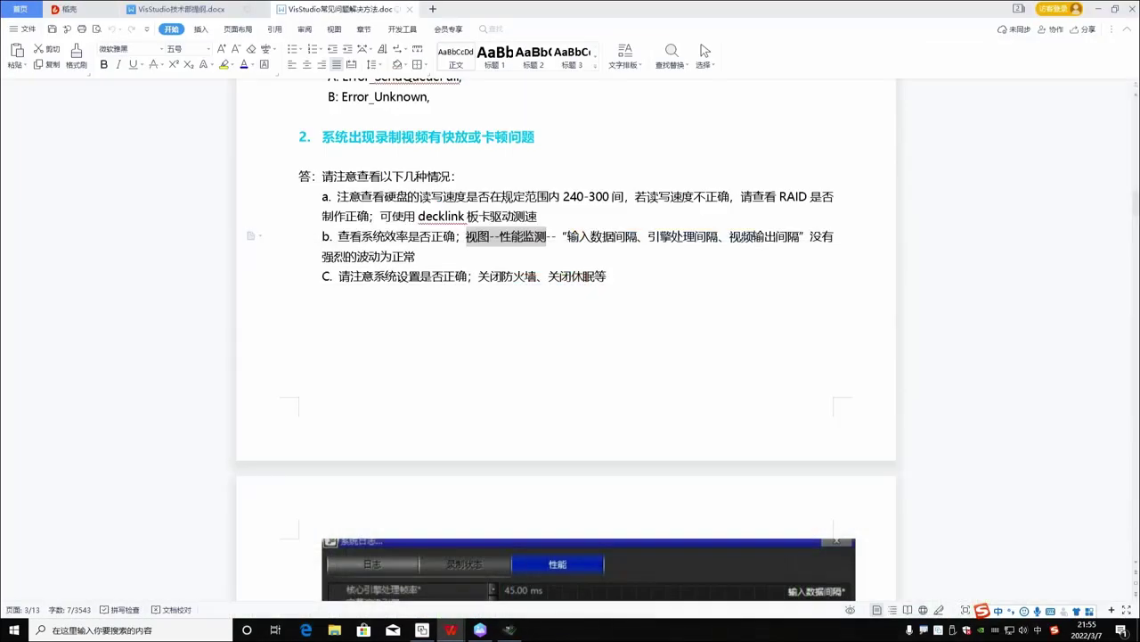
Review section 2's item b on interval fluctuation and item C on disabling the firewall and sleep mode.
{"action": "left_click", "coordinate": [502, 276]}
{"action": "left_click", "coordinate": [568, 236]}
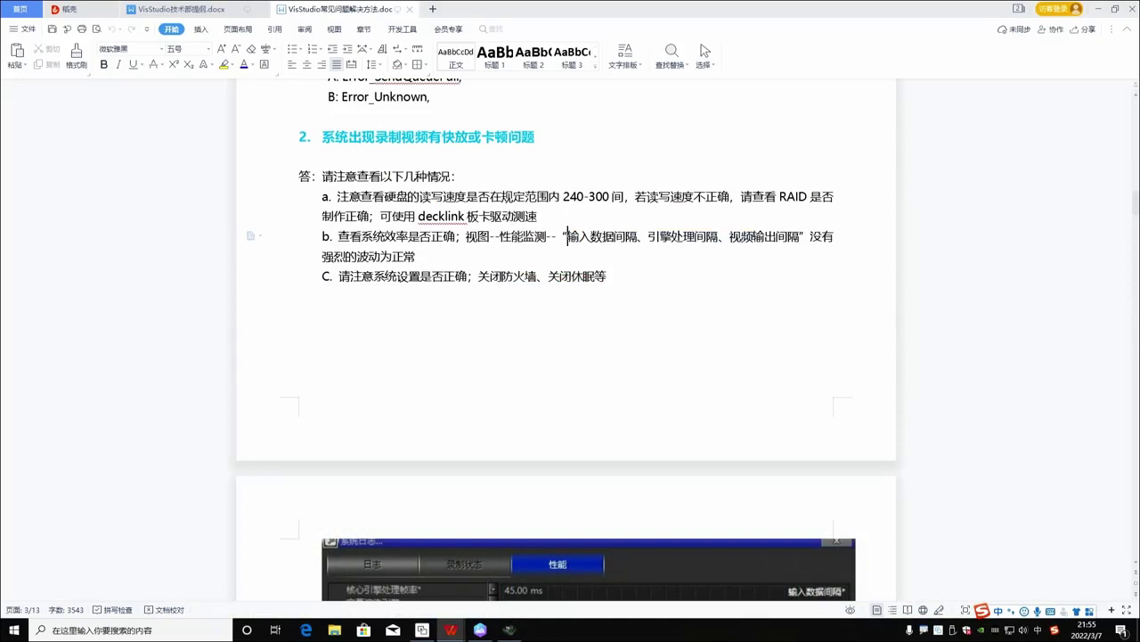
{"action": "left_click_drag", "start_coordinate": [324, 256], "coordinate": [413, 256]}
{"action": "left_click", "coordinate": [369, 256]}
{"action": "left_click_drag", "start_coordinate": [339, 276], "coordinate": [583, 277]}
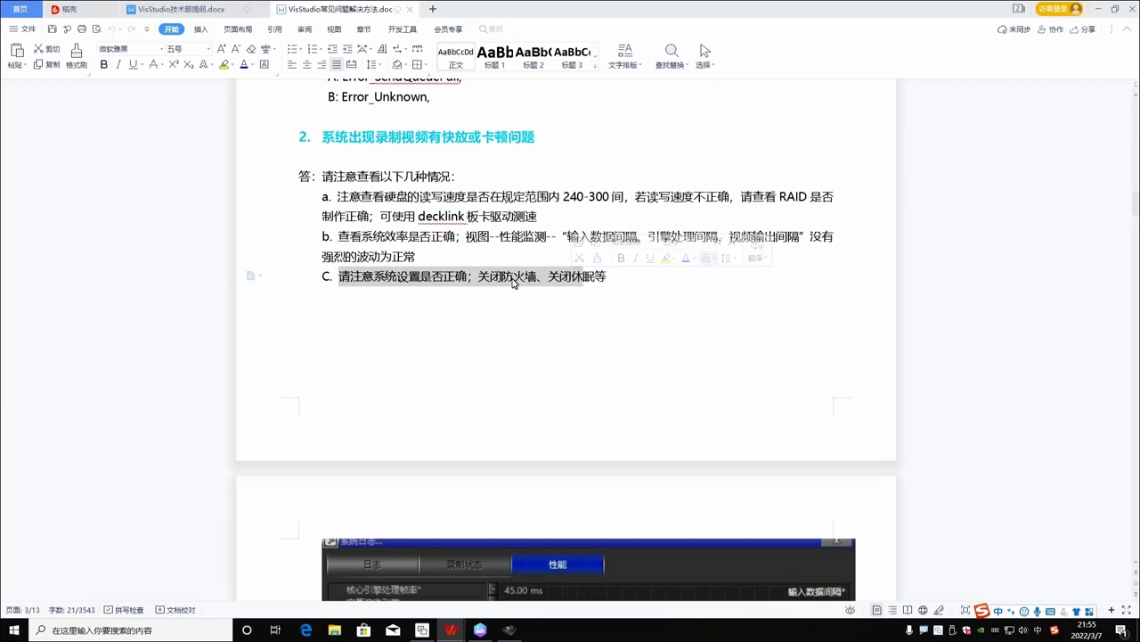
{"action": "left_click", "coordinate": [513, 283]}
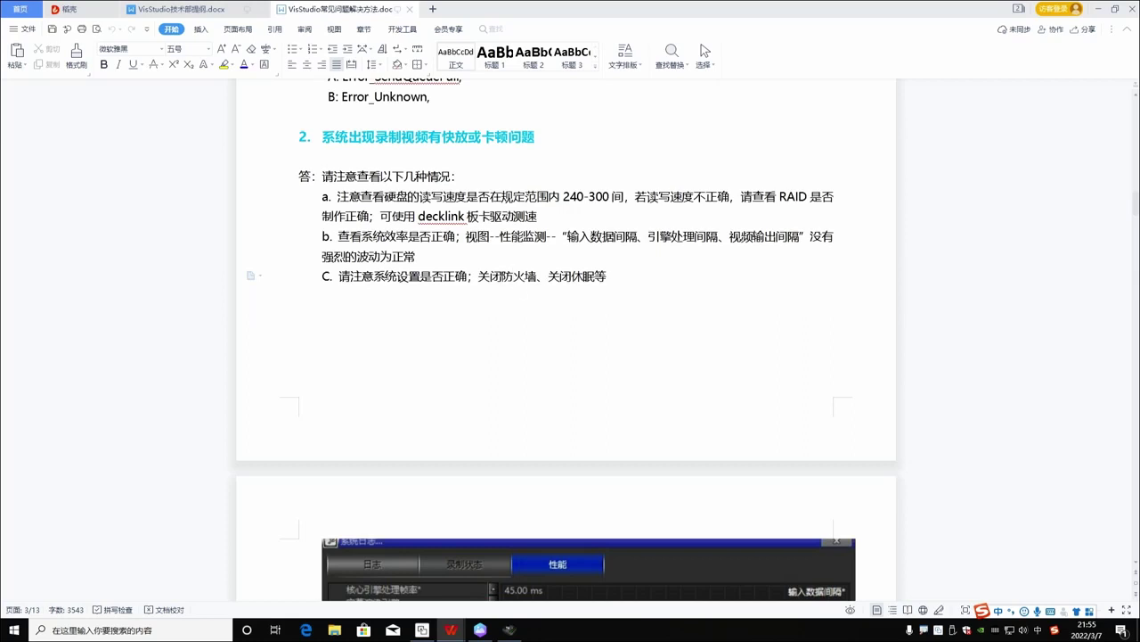
View section 2's performance graph images and continue to section 3, VisStudio 现场操作注意事项.
{"action": "scroll", "coordinate": [687, 304], "scroll_direction": "down", "scroll_amount": 5}
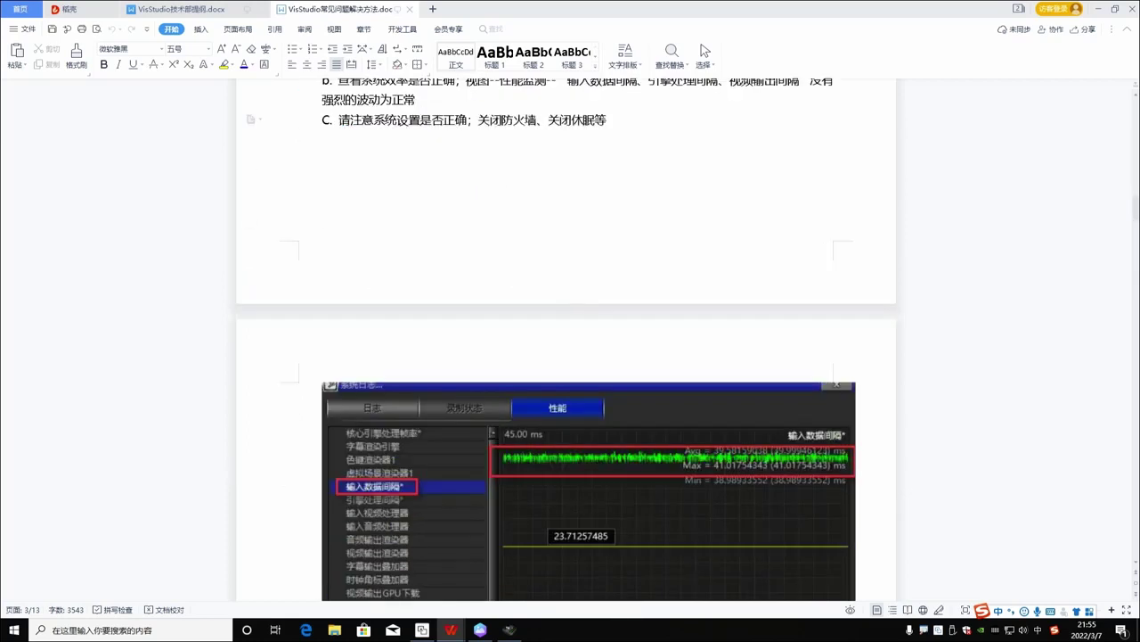
{"action": "scroll", "coordinate": [677, 232], "scroll_direction": "down", "scroll_amount": 10}
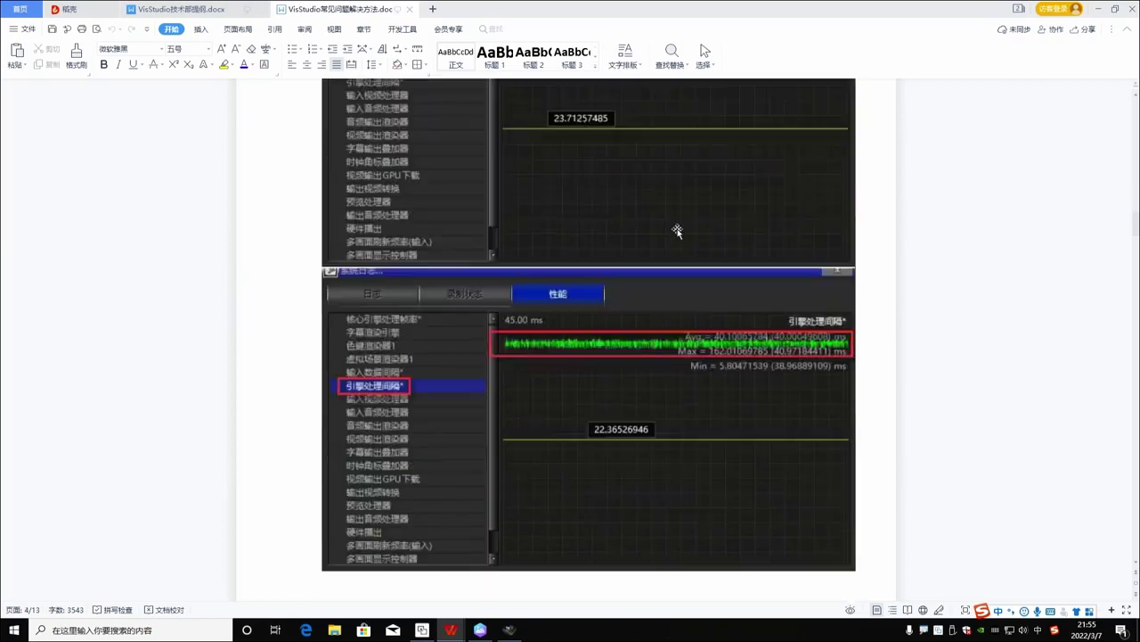
{"action": "scroll", "coordinate": [647, 247], "scroll_direction": "down", "scroll_amount": 1}
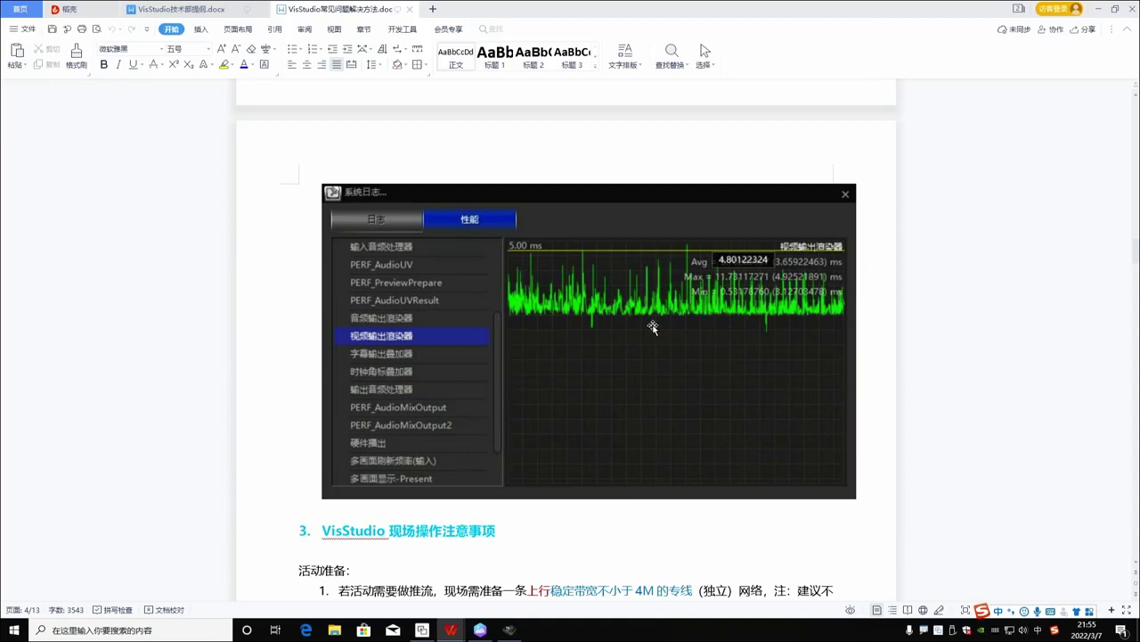
{"action": "scroll", "coordinate": [654, 327], "scroll_direction": "down", "scroll_amount": 5}
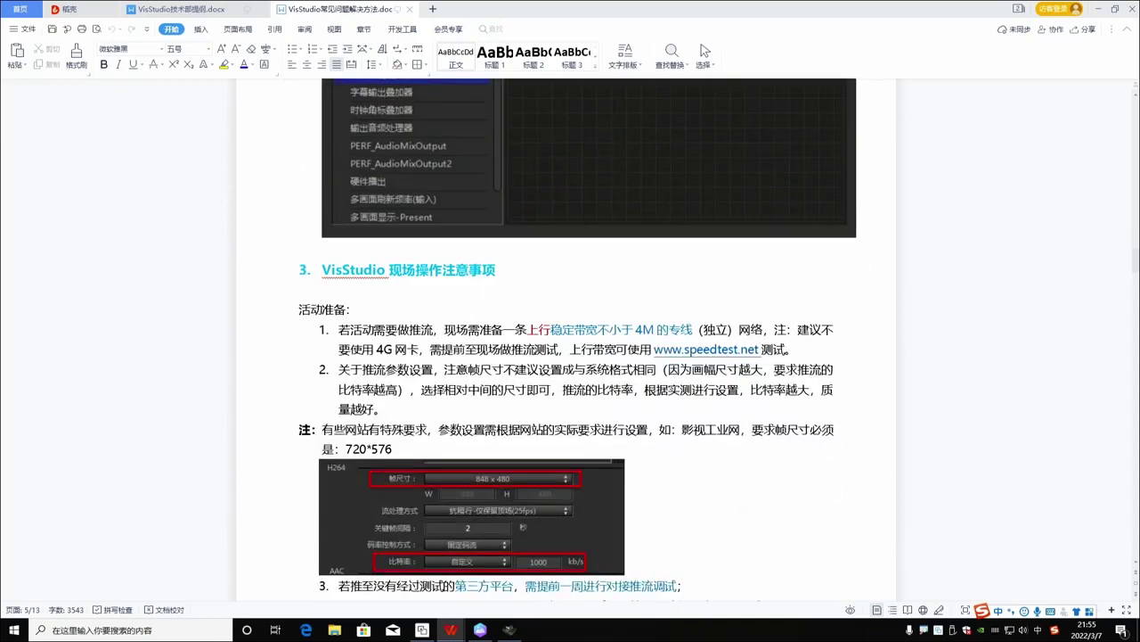
{"action": "scroll", "coordinate": [577, 340], "scroll_direction": "down", "scroll_amount": 2}
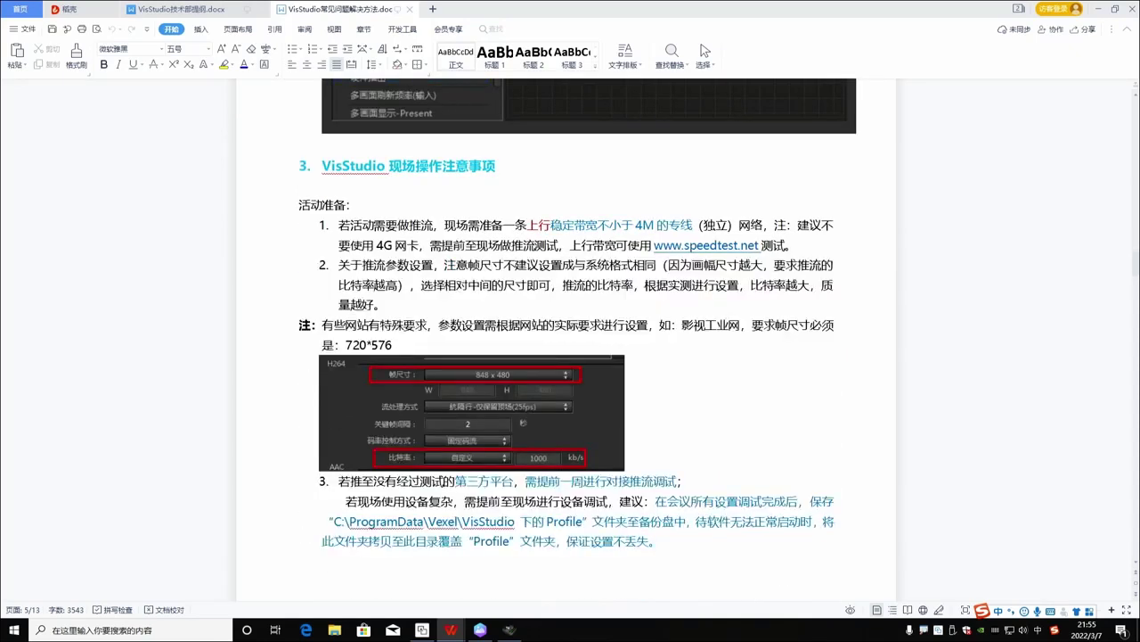
{"action": "left_click", "coordinate": [431, 167]}
{"action": "left_click_drag", "start_coordinate": [338, 224], "coordinate": [799, 224]}
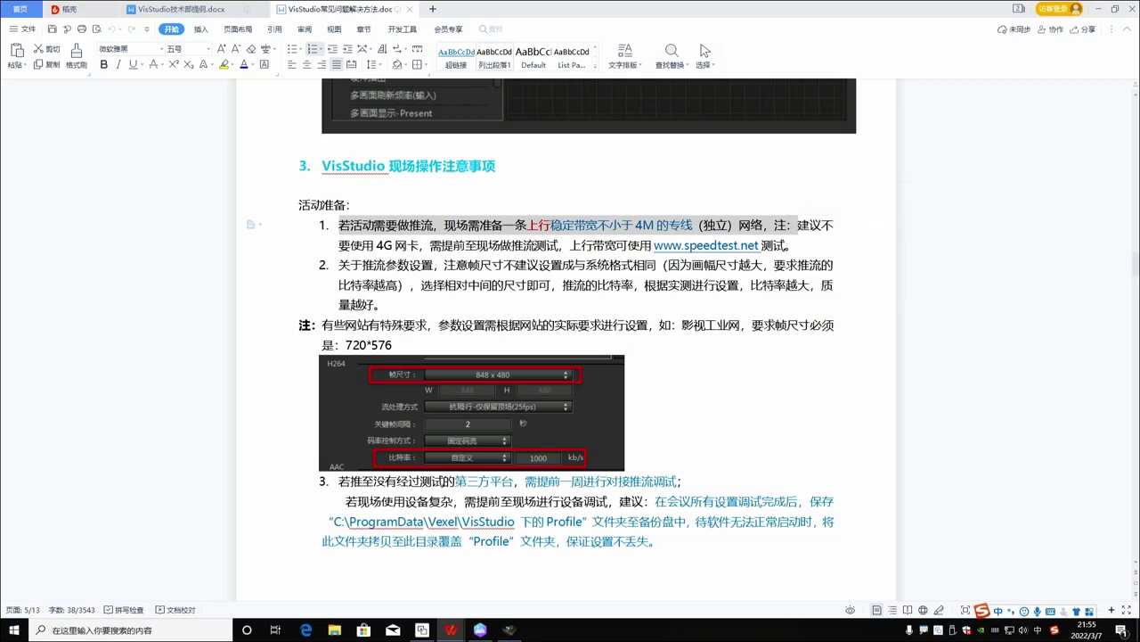
{"action": "left_click", "coordinate": [671, 245]}
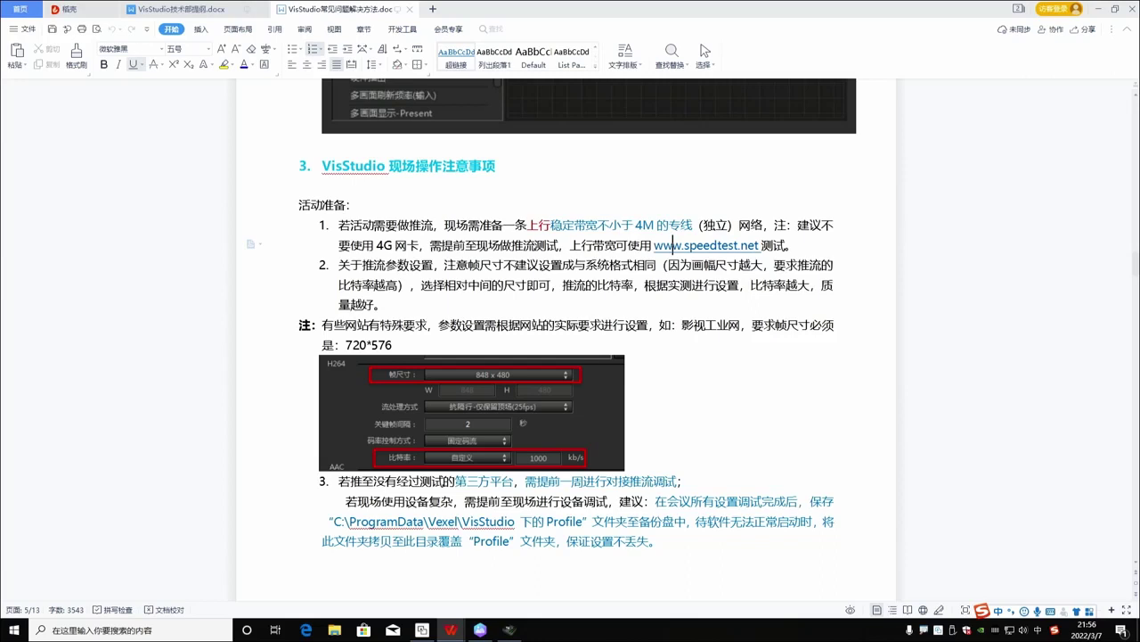
Review section 3's note on websites with special streaming requirements, highlighting the 影视工业网 example and its 720*576 frame size.
{"action": "scroll", "coordinate": [432, 267], "scroll_direction": "down", "scroll_amount": 4}
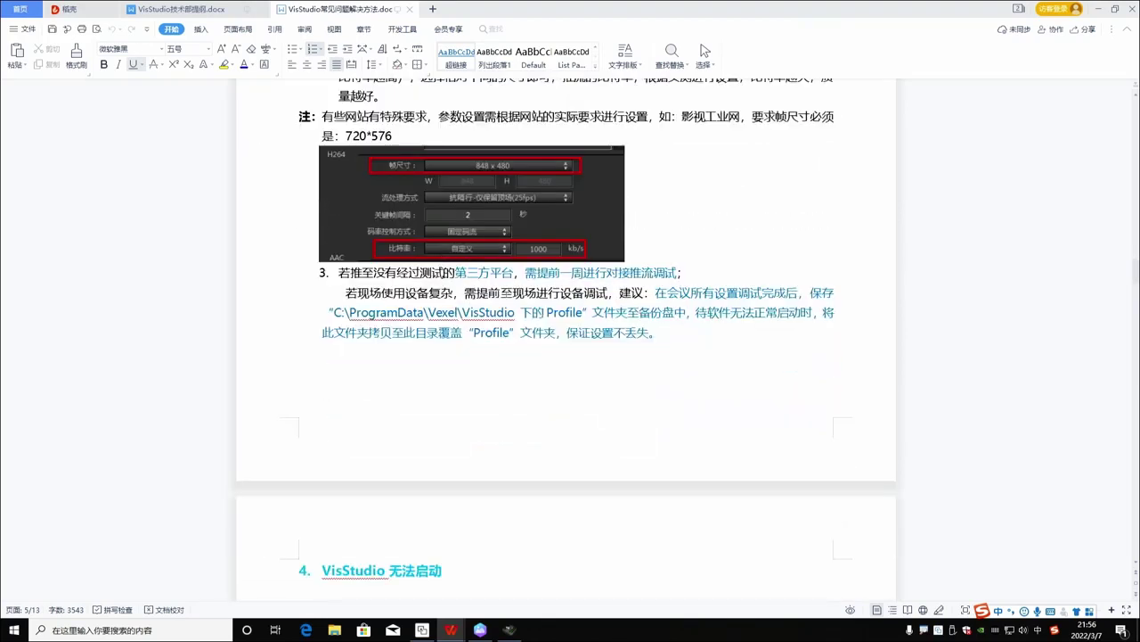
{"action": "left_click_drag", "start_coordinate": [345, 116], "coordinate": [428, 116]}
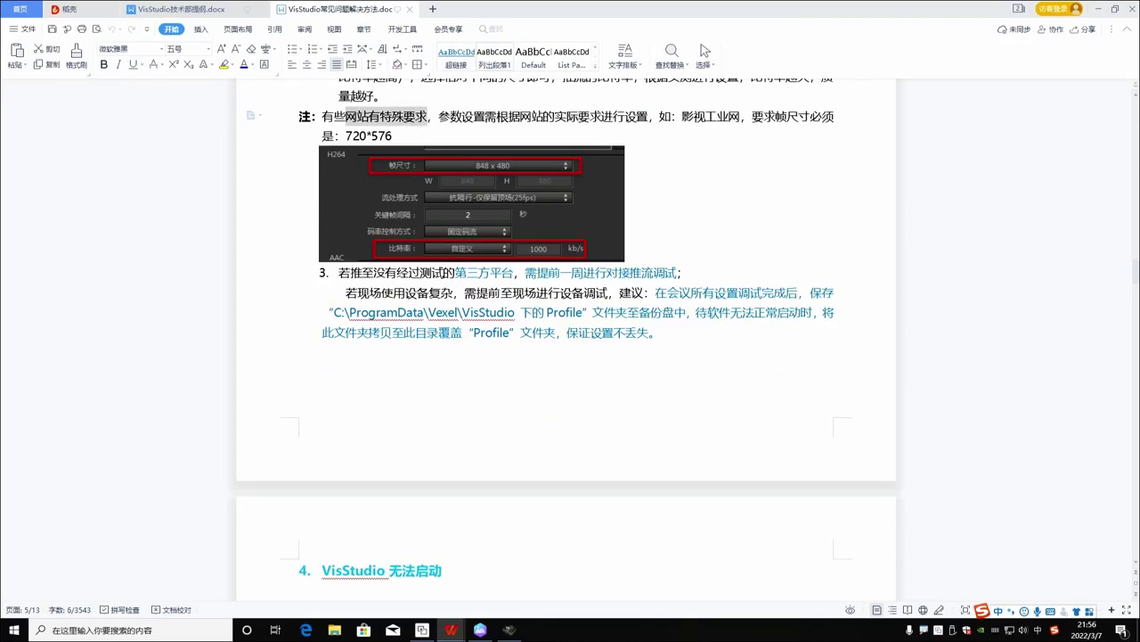
{"action": "scroll", "coordinate": [566, 338], "scroll_direction": "up", "scroll_amount": 2}
{"action": "left_click", "coordinate": [450, 220]}
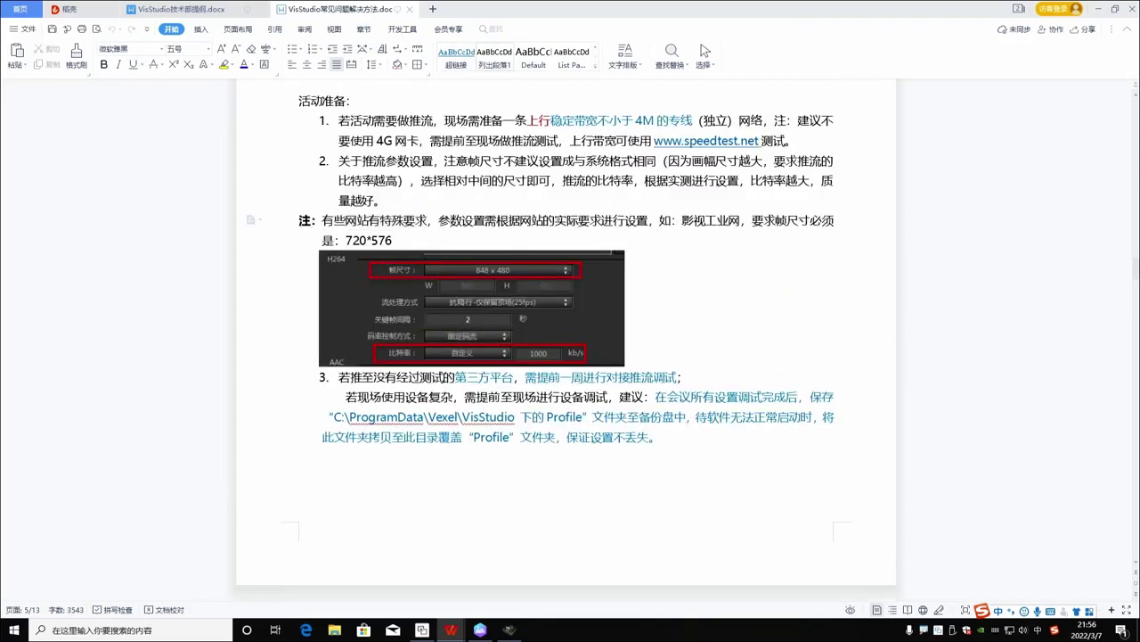
{"action": "left_click_drag", "start_coordinate": [682, 220], "coordinate": [787, 220]}
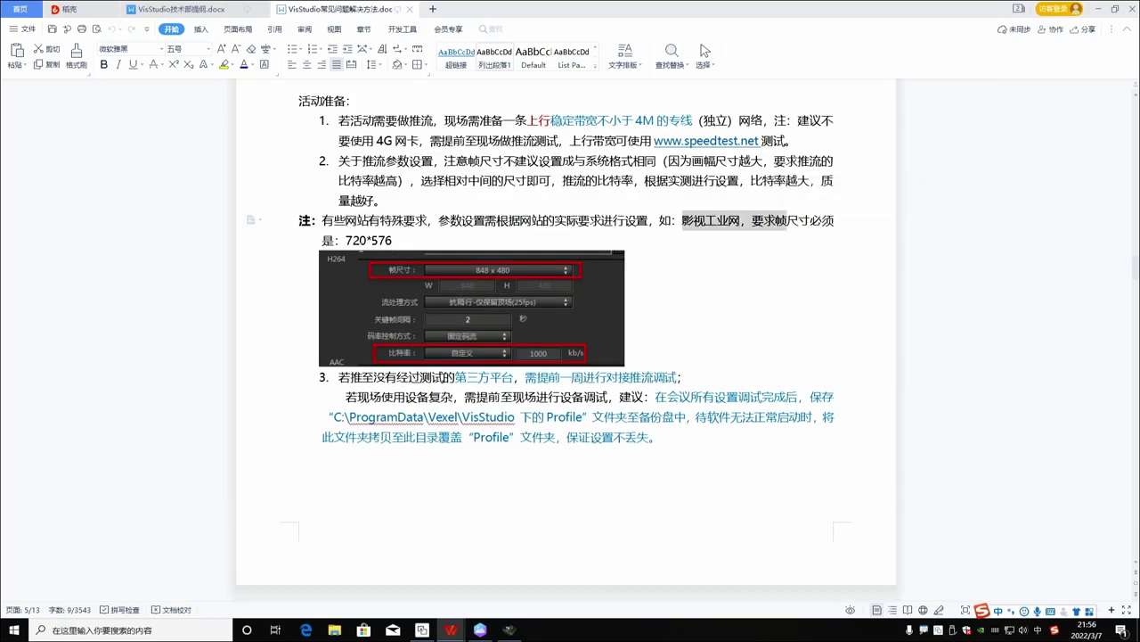
{"action": "left_click", "coordinate": [352, 240]}
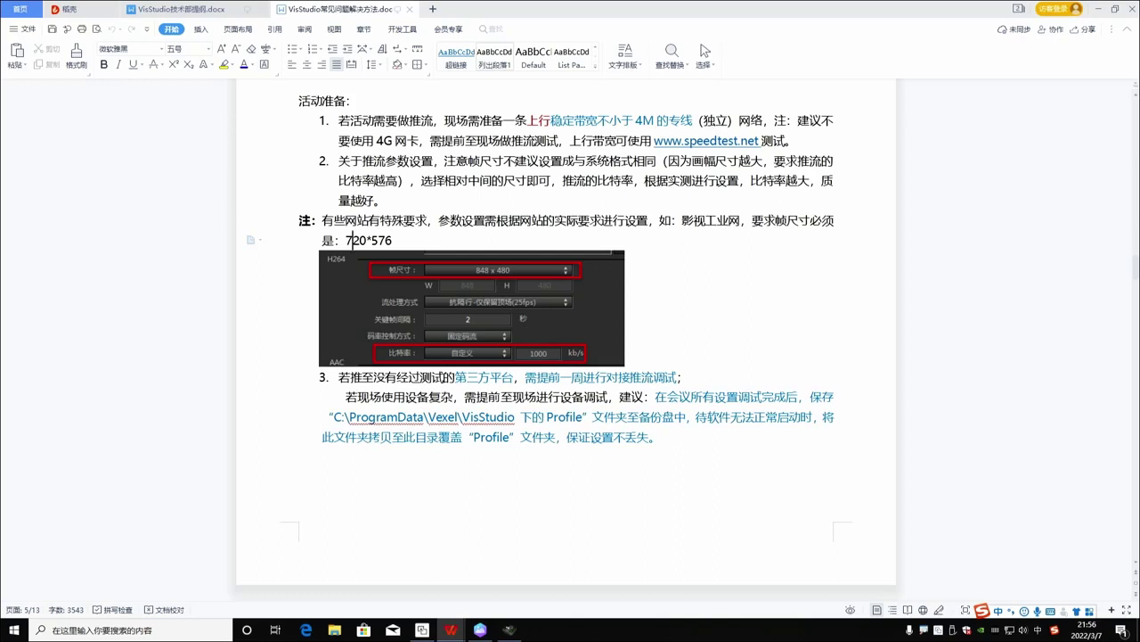
Go to section 3's item 3 and highlight its advice on debugging complex equipment on site in advance.
{"action": "scroll", "coordinate": [566, 339], "scroll_direction": "down", "scroll_amount": 4}
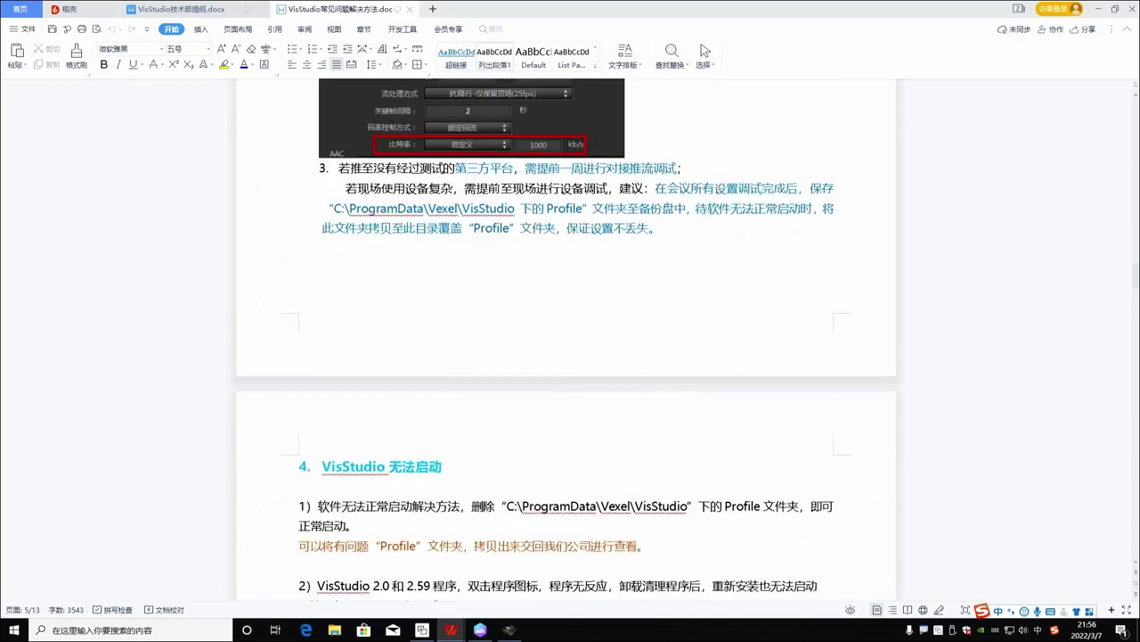
{"action": "left_click_drag", "start_coordinate": [346, 188], "coordinate": [606, 191]}
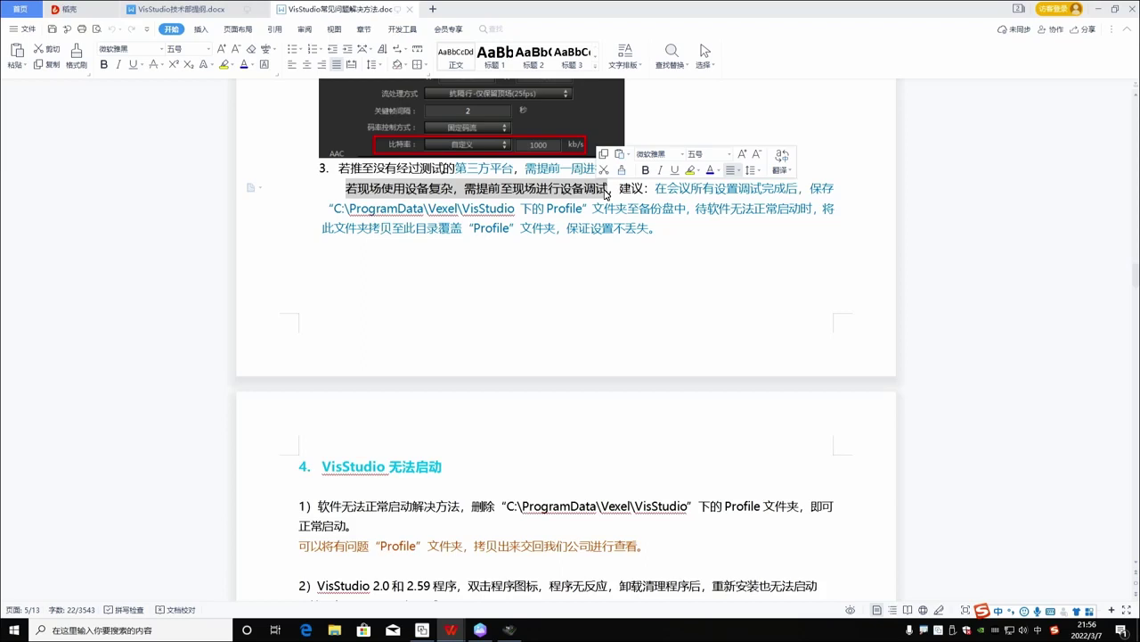
{"action": "left_click", "coordinate": [606, 191]}
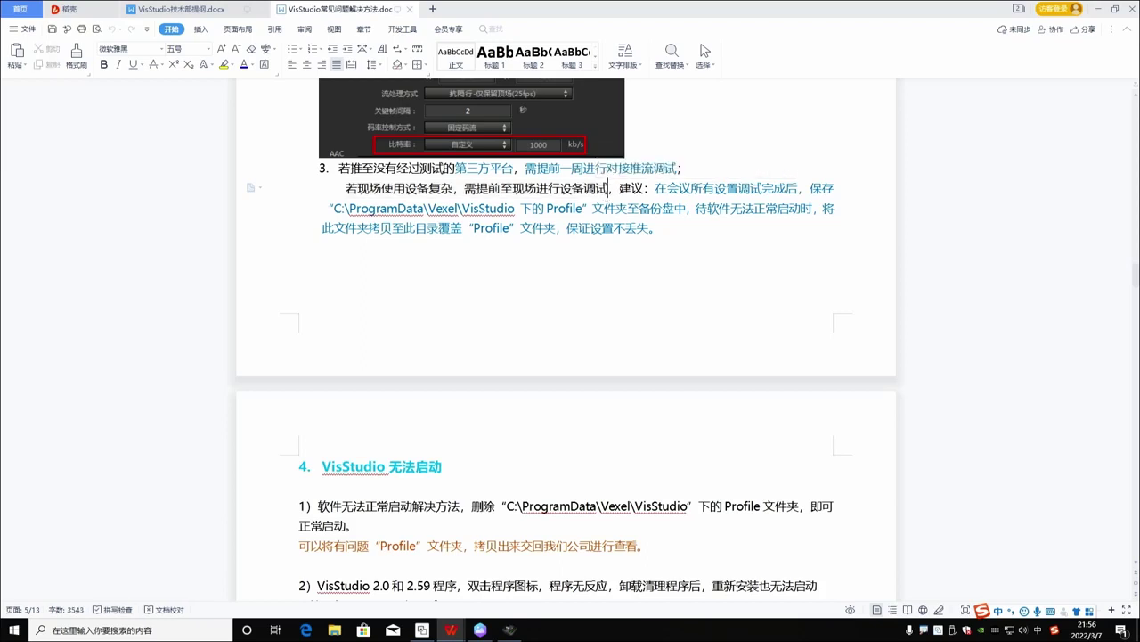